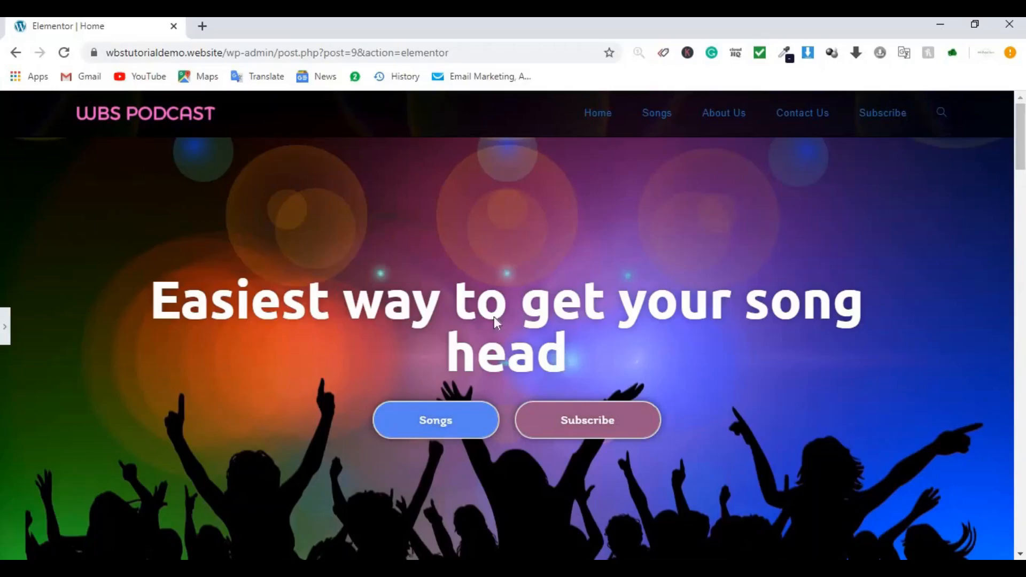
Step: Preview the Home page full width and test playing and pausing the first song
{"action": "left_click", "coordinate": [5, 329]}
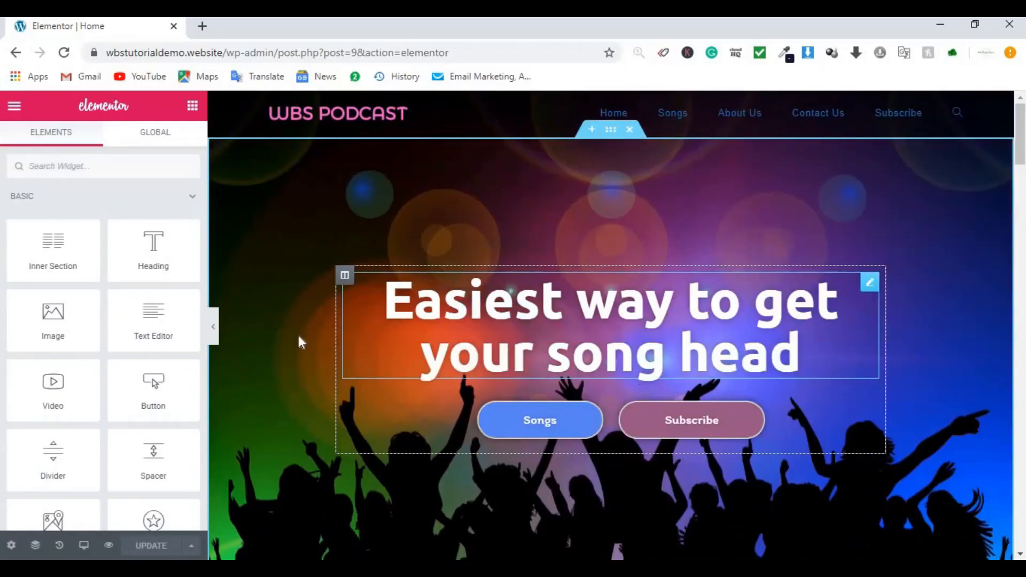
{"action": "left_click", "coordinate": [215, 328]}
{"action": "scroll", "coordinate": [399, 329], "scroll_direction": "down", "scroll_amount": 15}
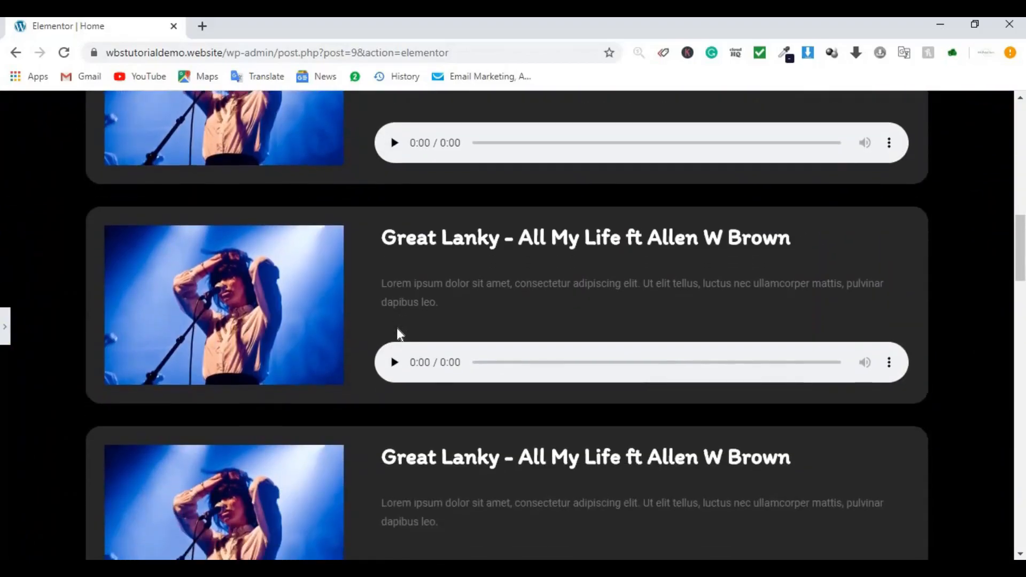
{"action": "scroll", "coordinate": [397, 328], "scroll_direction": "down", "scroll_amount": 3}
{"action": "left_click", "coordinate": [395, 217]}
{"action": "left_click", "coordinate": [398, 217]}
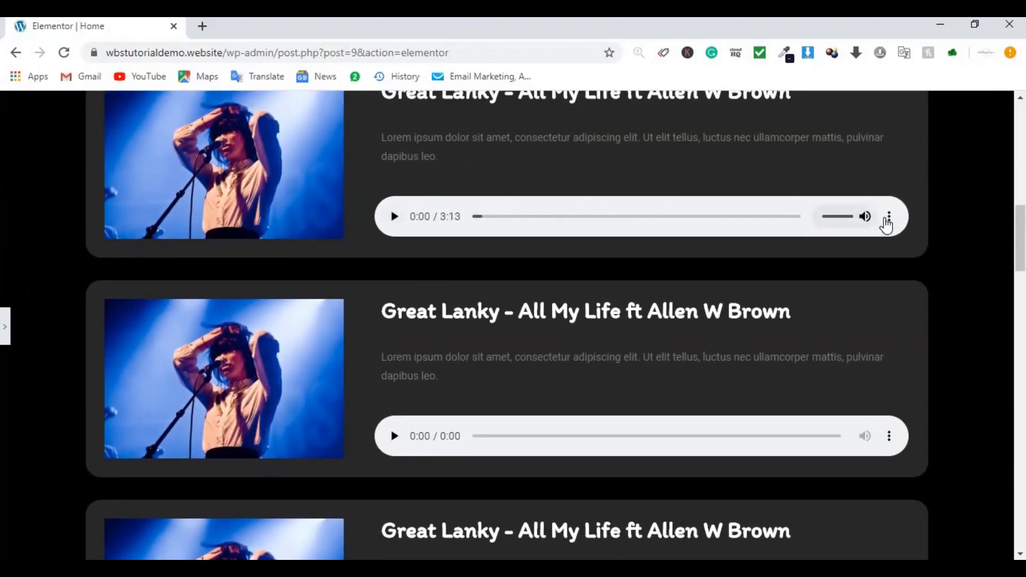
{"action": "left_click", "coordinate": [889, 220]}
{"action": "scroll", "coordinate": [605, 289], "scroll_direction": "down", "scroll_amount": 20}
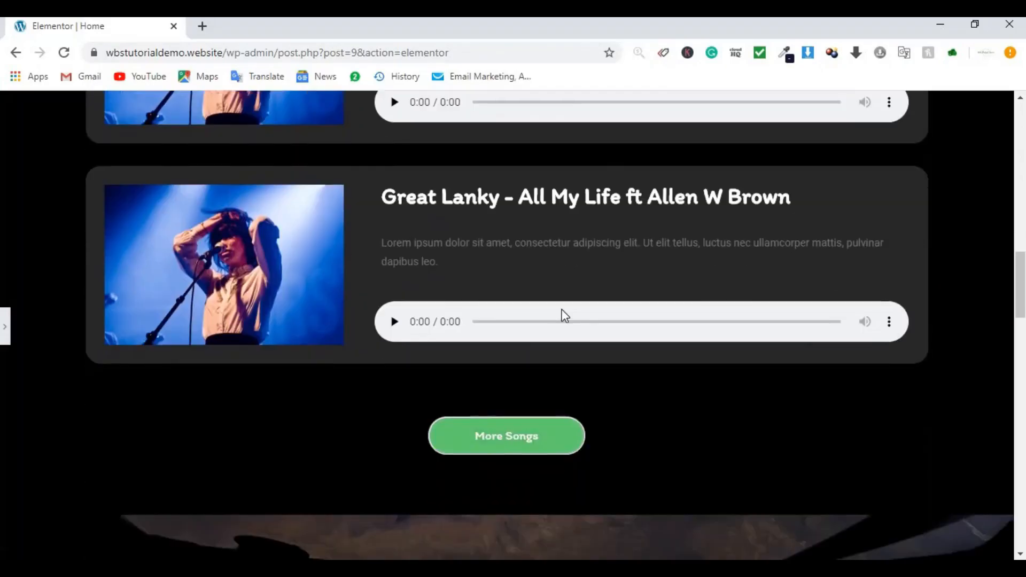
{"action": "scroll", "coordinate": [531, 434], "scroll_direction": "up", "scroll_amount": 20}
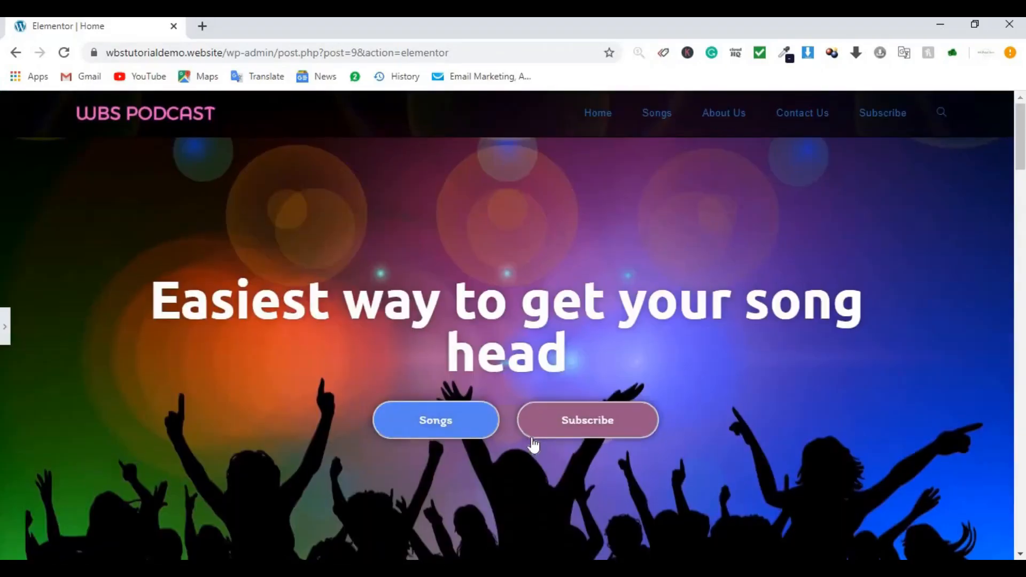
Step: Jump to the All Songs and newsletter subscribe sections, then scroll back to the top
{"action": "left_click", "coordinate": [437, 419]}
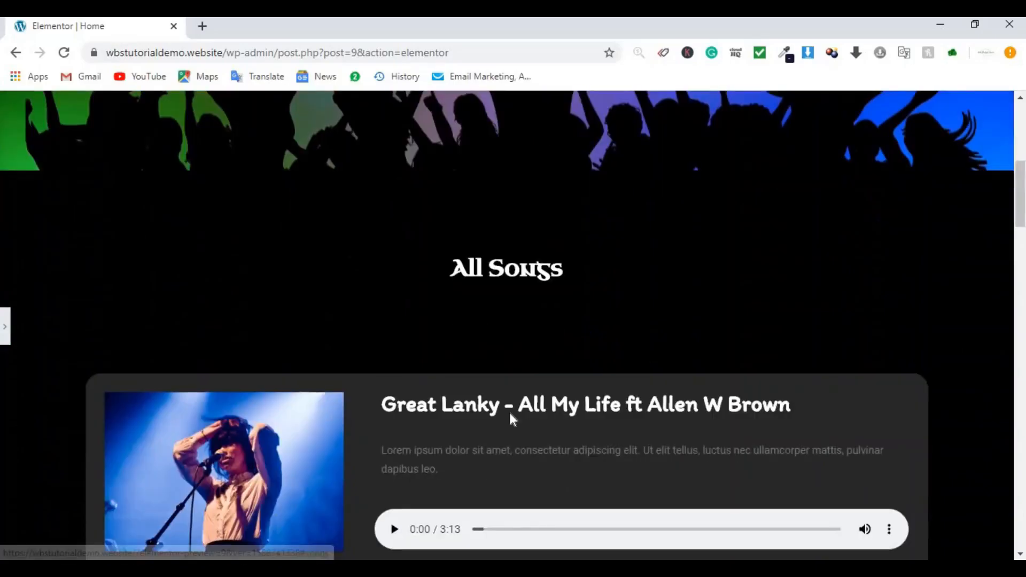
{"action": "scroll", "coordinate": [563, 310], "scroll_direction": "up", "scroll_amount": 6}
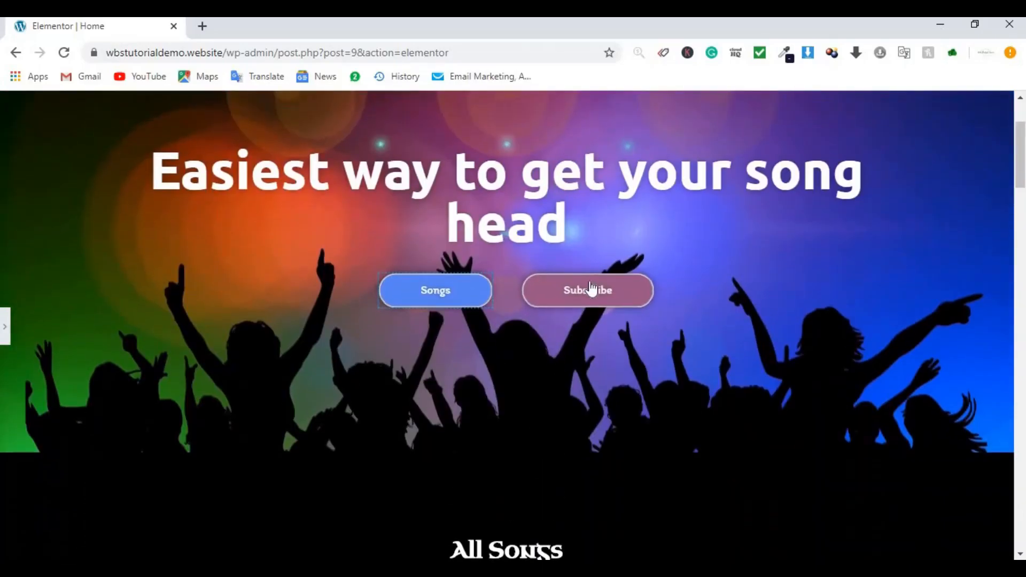
{"action": "left_click", "coordinate": [590, 286]}
{"action": "scroll", "coordinate": [442, 359], "scroll_direction": "down", "scroll_amount": 4}
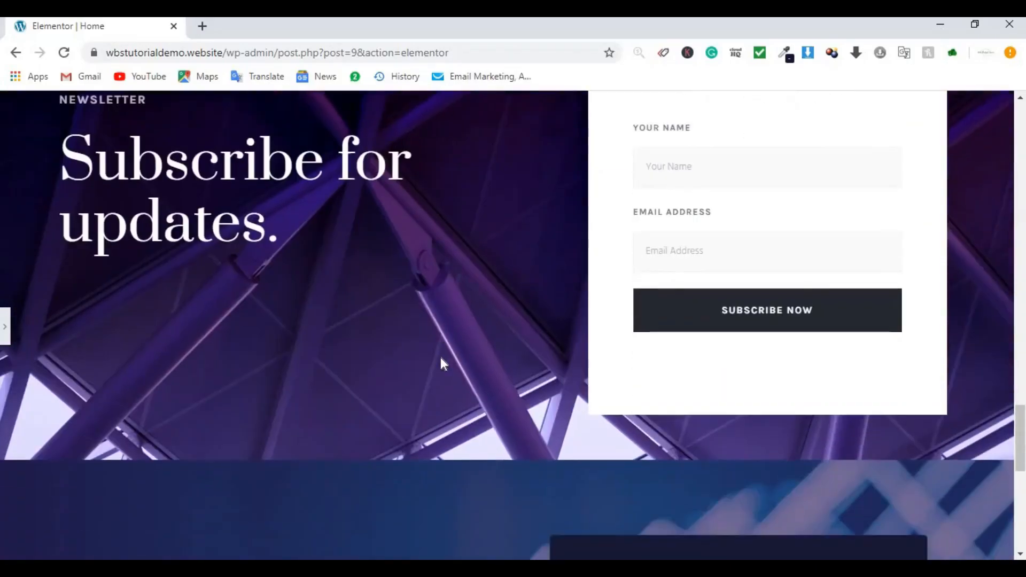
{"action": "scroll", "coordinate": [423, 359], "scroll_direction": "up", "scroll_amount": 5}
{"action": "scroll", "coordinate": [422, 358], "scroll_direction": "up", "scroll_amount": 5}
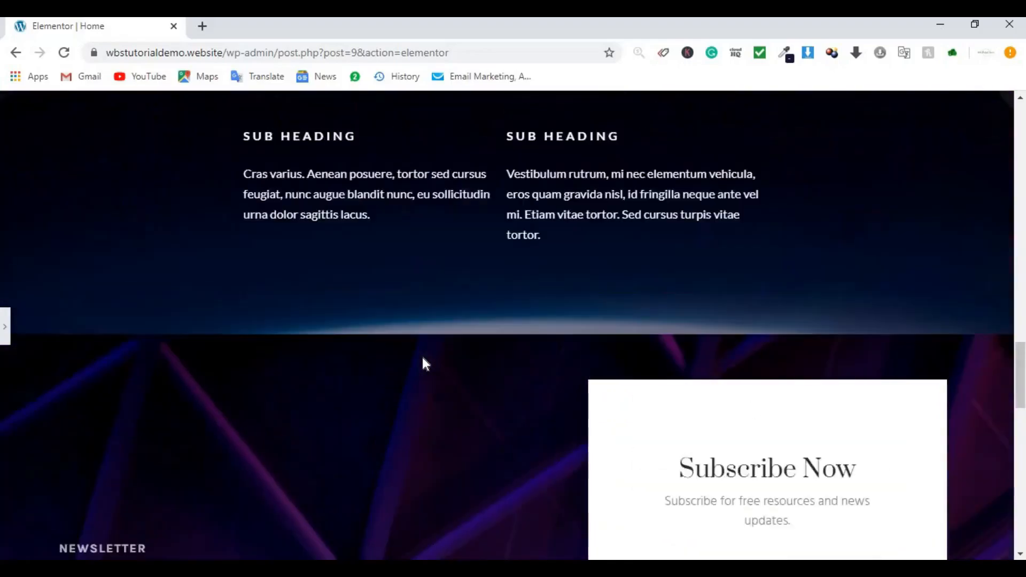
{"action": "scroll", "coordinate": [422, 358], "scroll_direction": "up", "scroll_amount": 4}
{"action": "scroll", "coordinate": [423, 364], "scroll_direction": "up", "scroll_amount": 2}
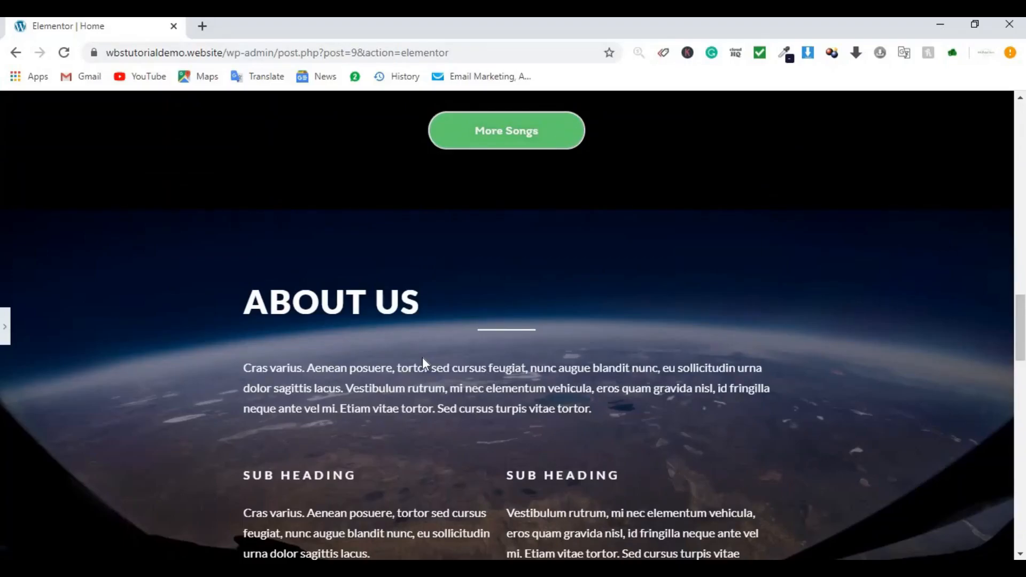
{"action": "scroll", "coordinate": [423, 357], "scroll_direction": "up", "scroll_amount": 15}
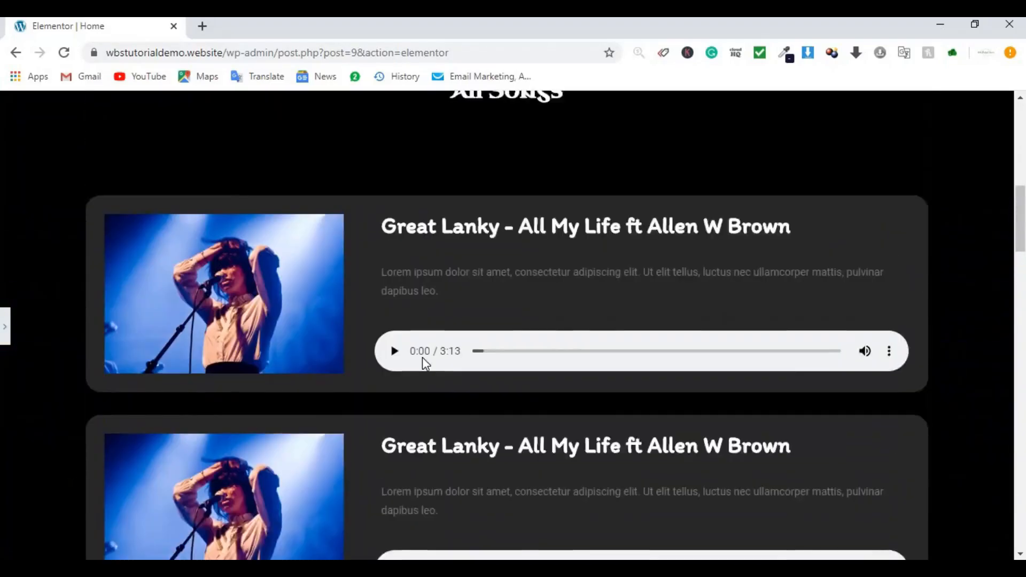
{"action": "scroll", "coordinate": [423, 357], "scroll_direction": "up", "scroll_amount": 5}
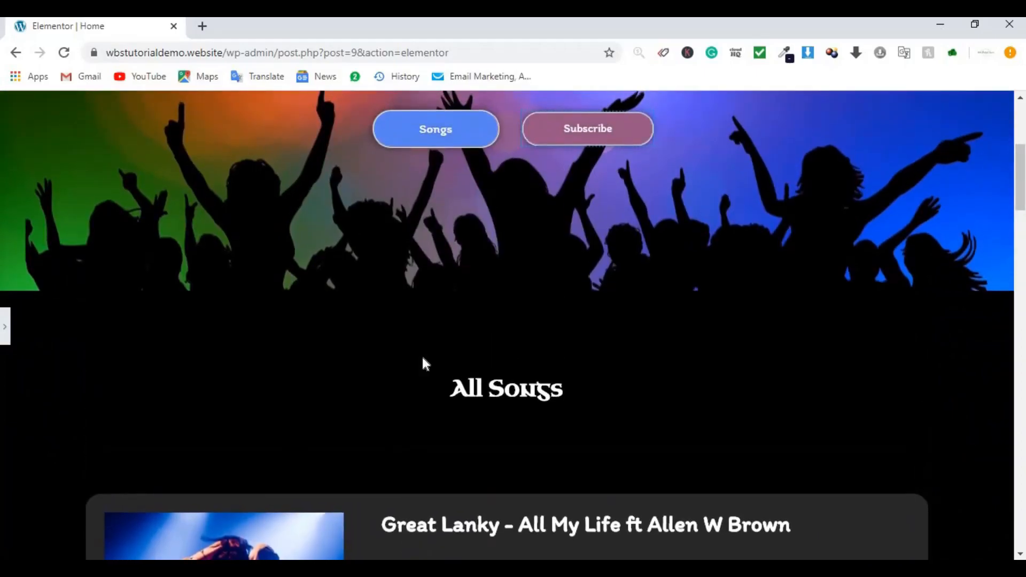
{"action": "scroll", "coordinate": [426, 364], "scroll_direction": "up", "scroll_amount": 2}
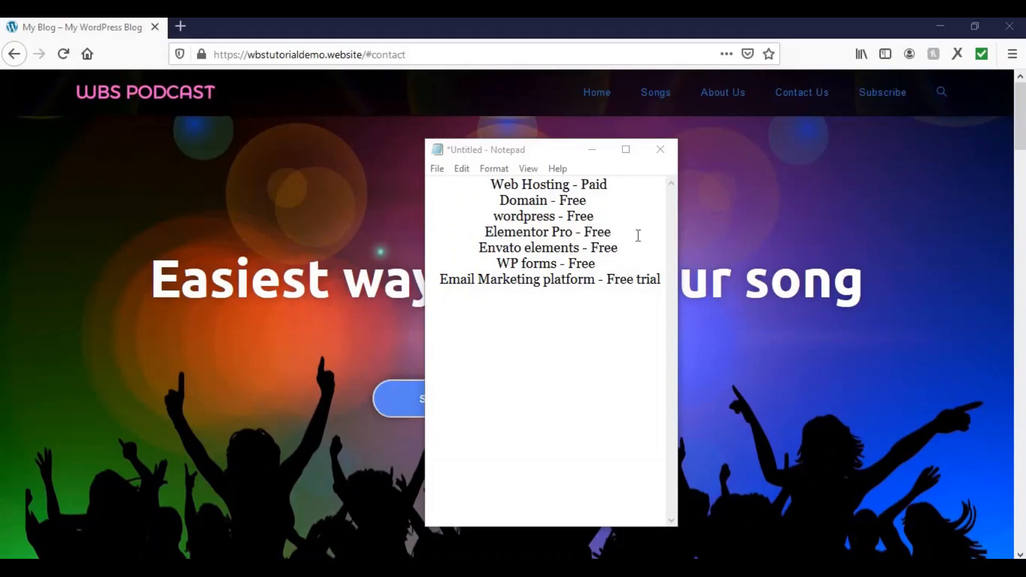
Step: Bring the Notepad cost list forward and play the song on the live site
{"action": "left_click", "coordinate": [522, 188]}
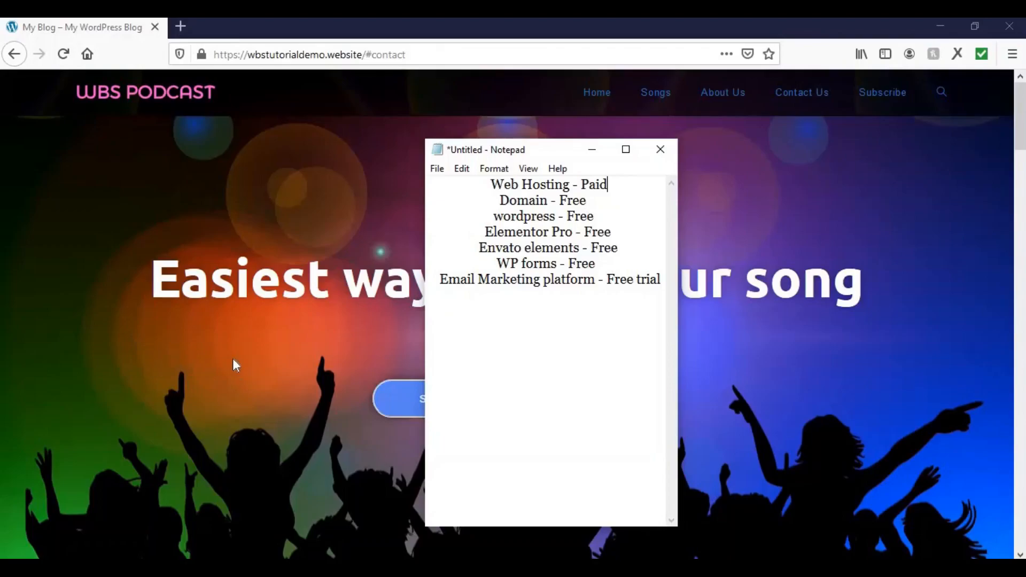
{"action": "scroll", "coordinate": [271, 358], "scroll_direction": "down", "scroll_amount": 8}
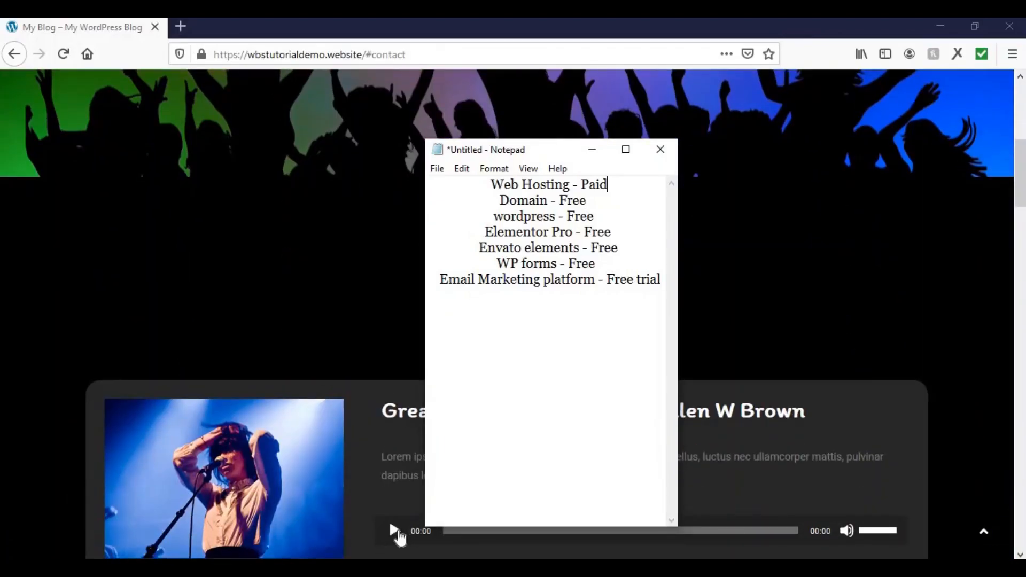
{"action": "left_click", "coordinate": [394, 530]}
{"action": "scroll", "coordinate": [312, 357], "scroll_direction": "up", "scroll_amount": 5}
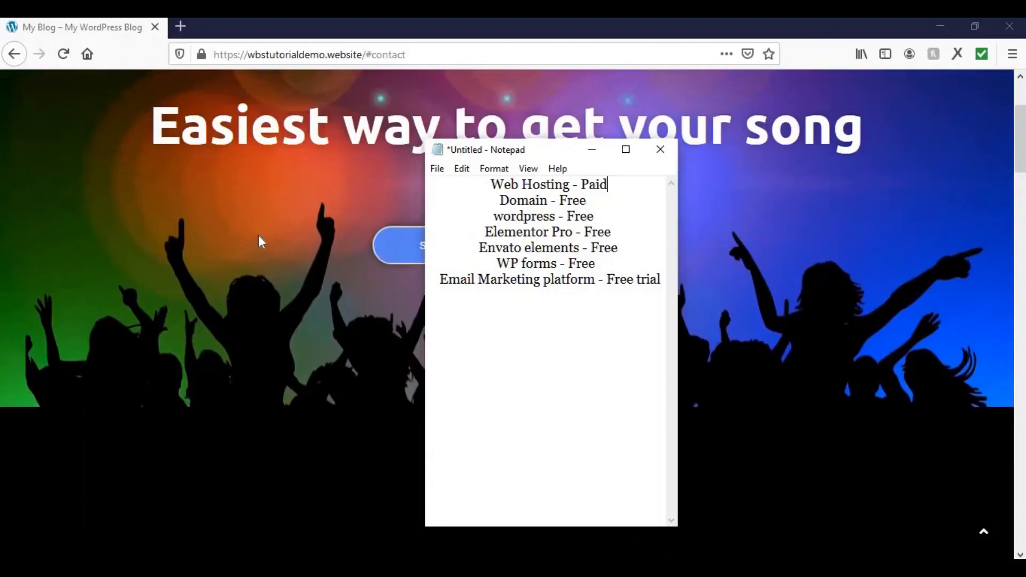
{"action": "scroll", "coordinate": [258, 242], "scroll_direction": "up", "scroll_amount": 3}
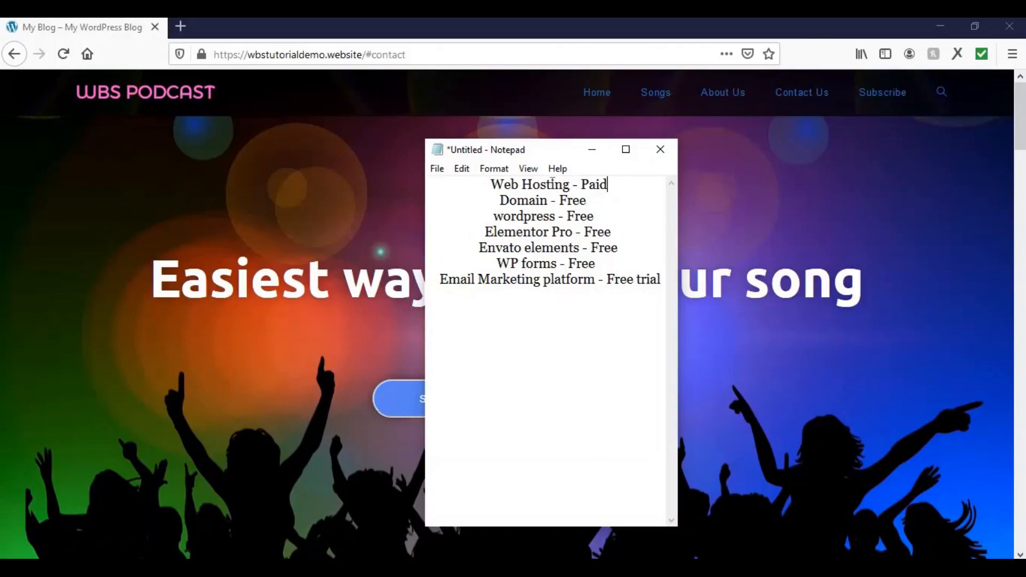
Step: Point out the free Domain and WordPress lines and select the cost list entries
{"action": "left_click", "coordinate": [534, 201]}
{"action": "left_click", "coordinate": [525, 216]}
{"action": "left_click_drag", "start_coordinate": [493, 187], "coordinate": [618, 219]}
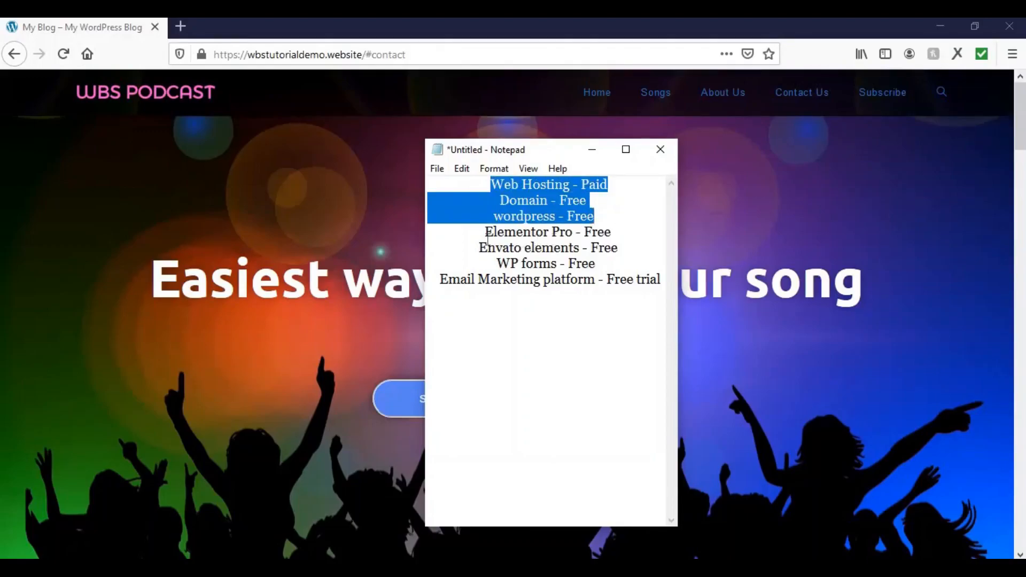
{"action": "left_click_drag", "start_coordinate": [483, 234], "coordinate": [661, 288]}
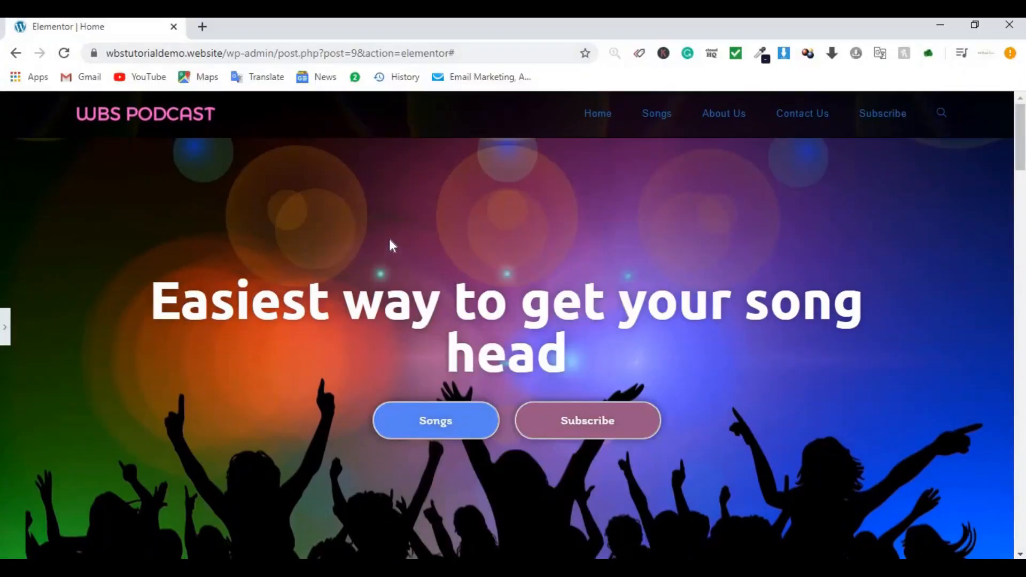
Step: Load webbudgetsaver.com/tmd in a new tab to reach TMDHosting's shared hosting offer
{"action": "left_click", "coordinate": [202, 27]}
{"action": "type", "text": "we"}
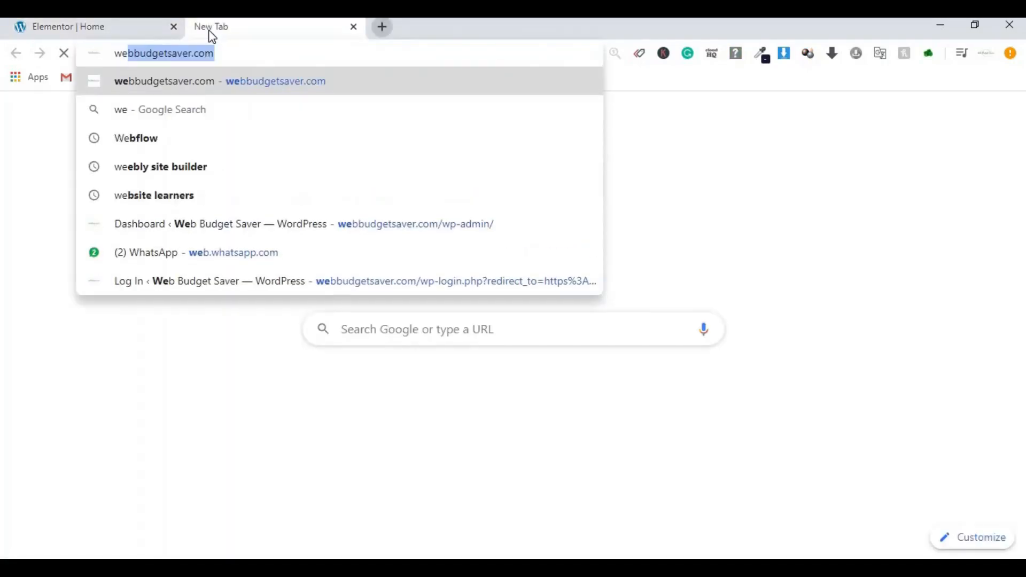
{"action": "key", "text": "Right"}
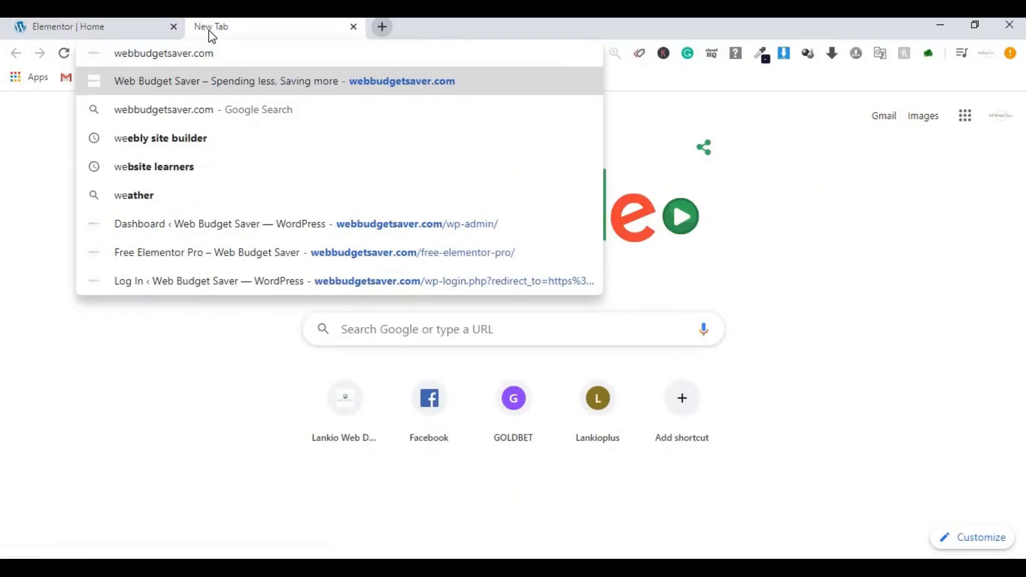
{"action": "type", "text": "/"}
{"action": "type", "text": "tmd"}
{"action": "key", "text": "Return"}
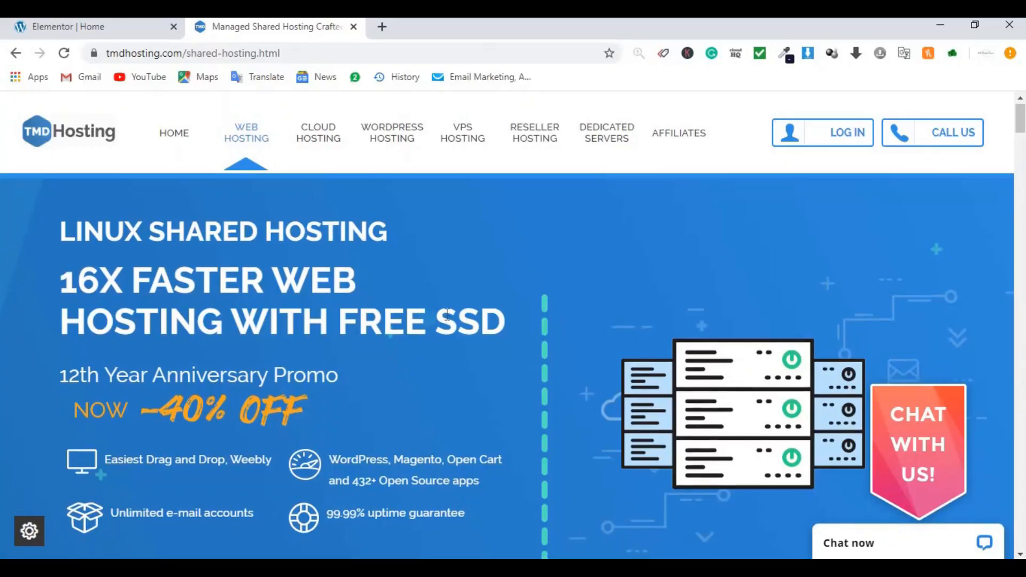
{"action": "scroll", "coordinate": [448, 314], "scroll_direction": "down", "scroll_amount": 10}
{"action": "scroll", "coordinate": [448, 314], "scroll_direction": "down", "scroll_amount": 2}
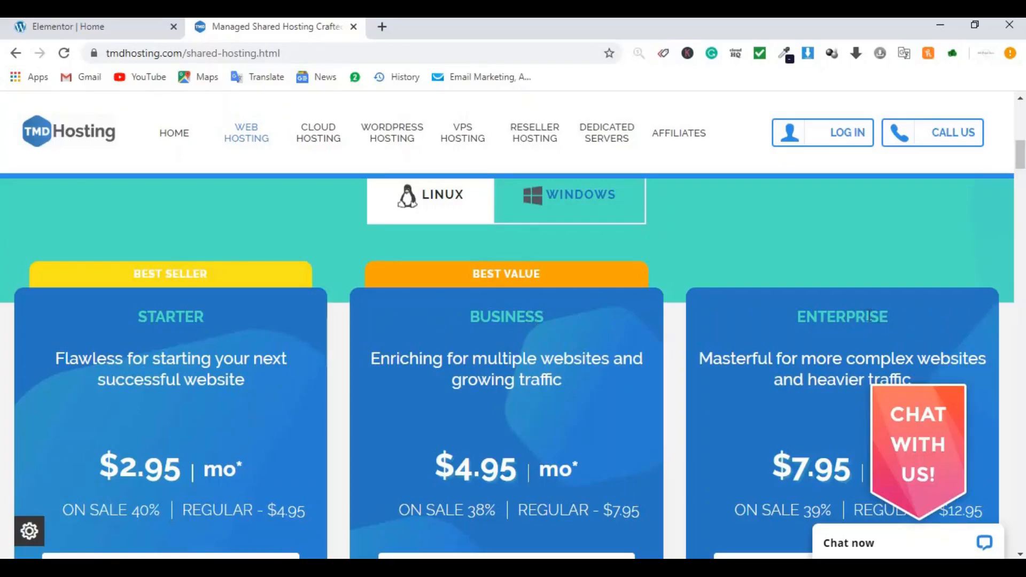
{"action": "scroll", "coordinate": [550, 319], "scroll_direction": "down", "scroll_amount": 2}
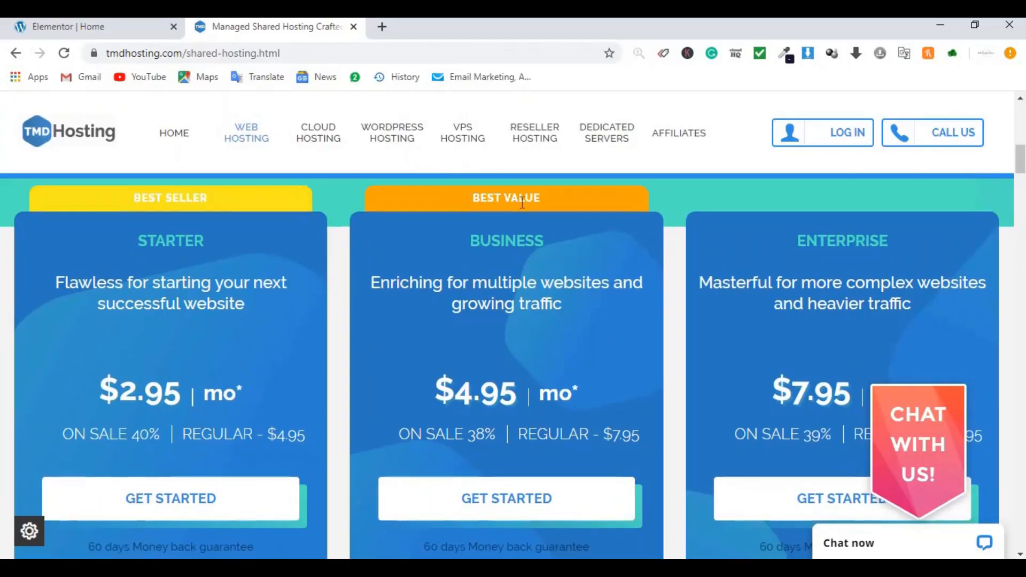
{"action": "scroll", "coordinate": [414, 316], "scroll_direction": "down", "scroll_amount": 5}
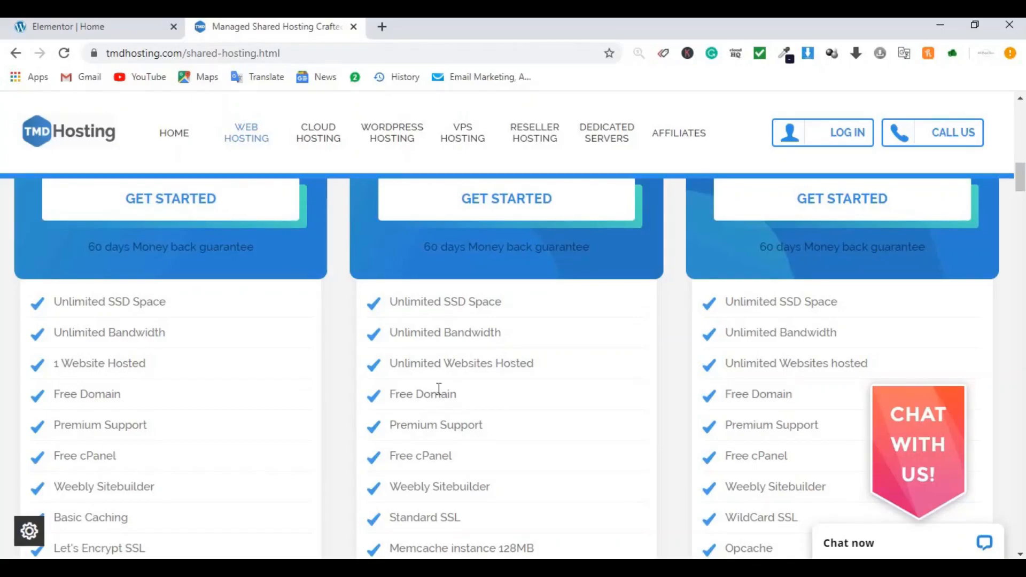
{"action": "scroll", "coordinate": [437, 391], "scroll_direction": "down", "scroll_amount": 1}
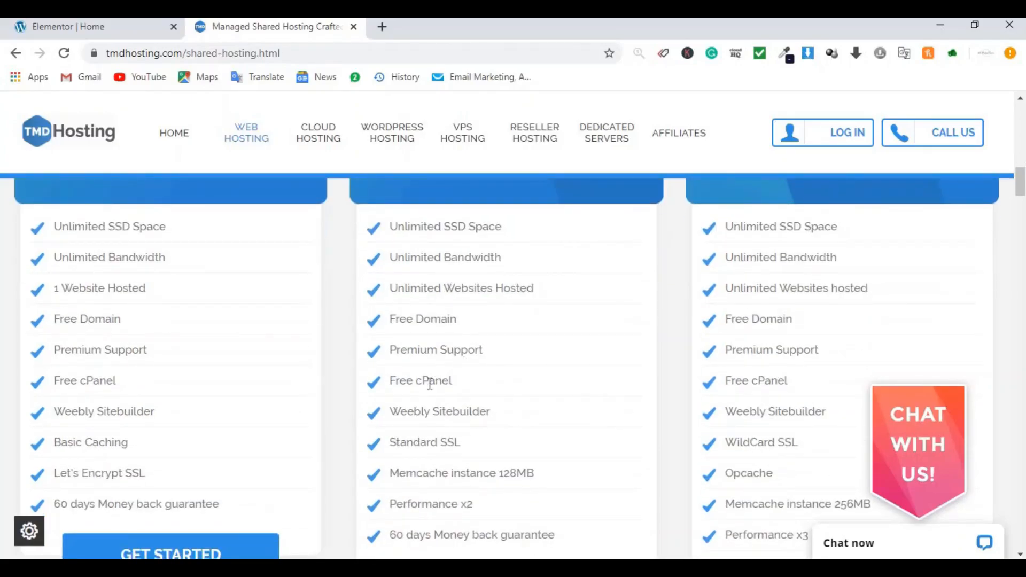
{"action": "scroll", "coordinate": [448, 386], "scroll_direction": "down", "scroll_amount": 1}
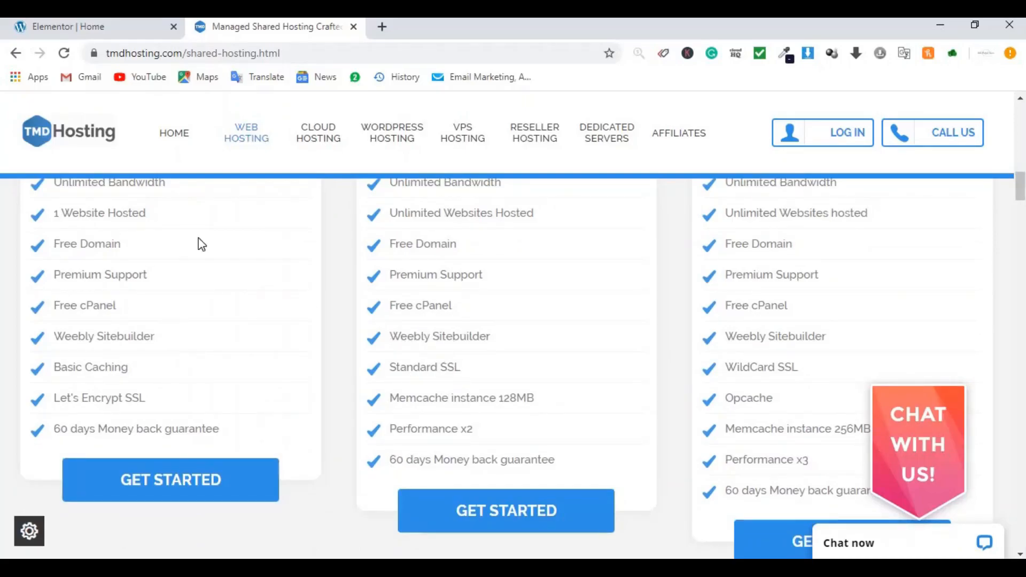
Step: Check the site's connection security, then start an order for the middle Business plan
{"action": "left_click", "coordinate": [94, 53]}
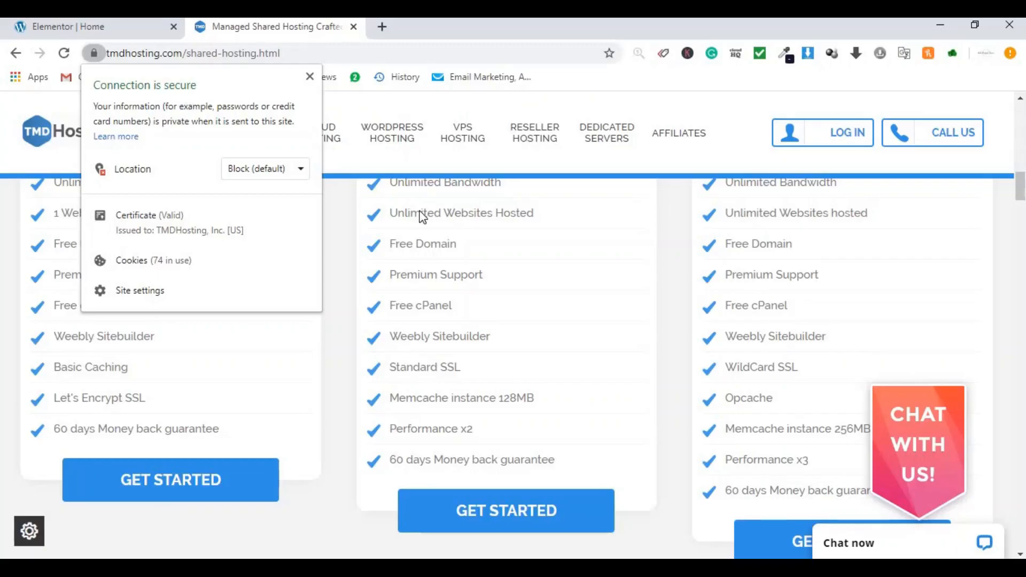
{"action": "left_click", "coordinate": [454, 389]}
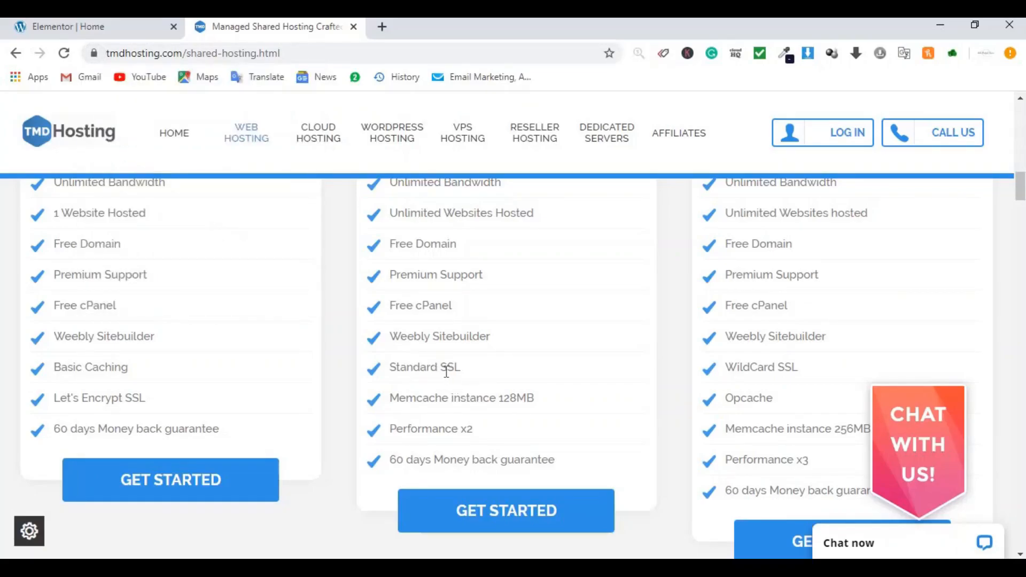
{"action": "scroll", "coordinate": [446, 402], "scroll_direction": "down", "scroll_amount": 1}
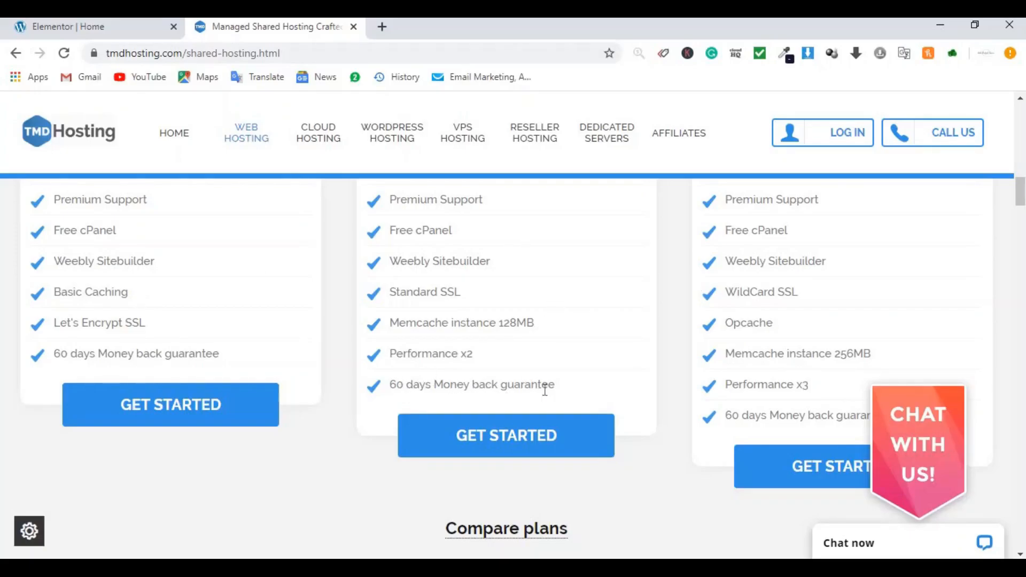
{"action": "left_click", "coordinate": [516, 446]}
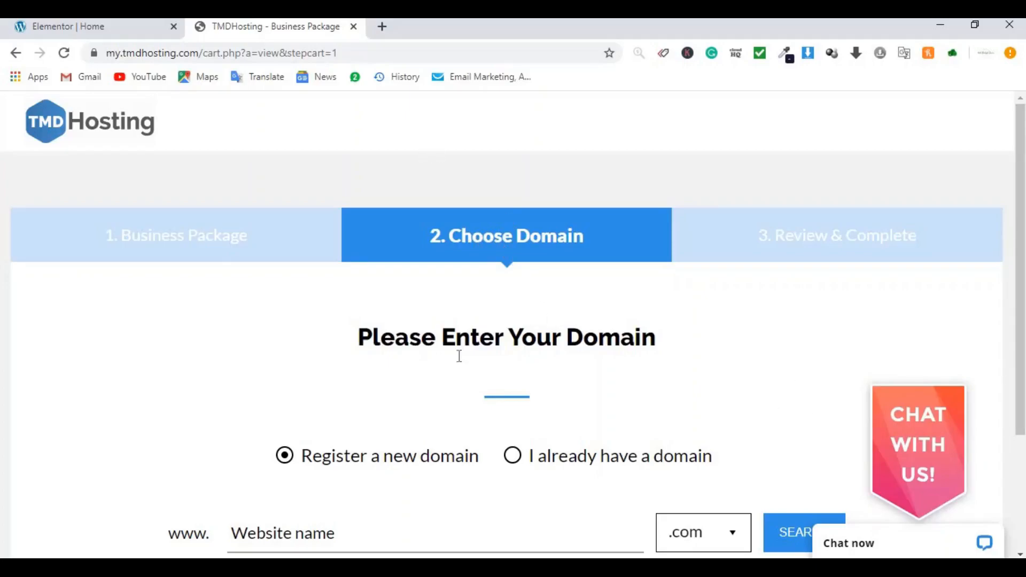
Step: Paste mypodcasttutorial123 as the domain, keep .com, and run the availability search
{"action": "scroll", "coordinate": [456, 371], "scroll_direction": "down", "scroll_amount": 3}
{"action": "left_click", "coordinate": [352, 380]}
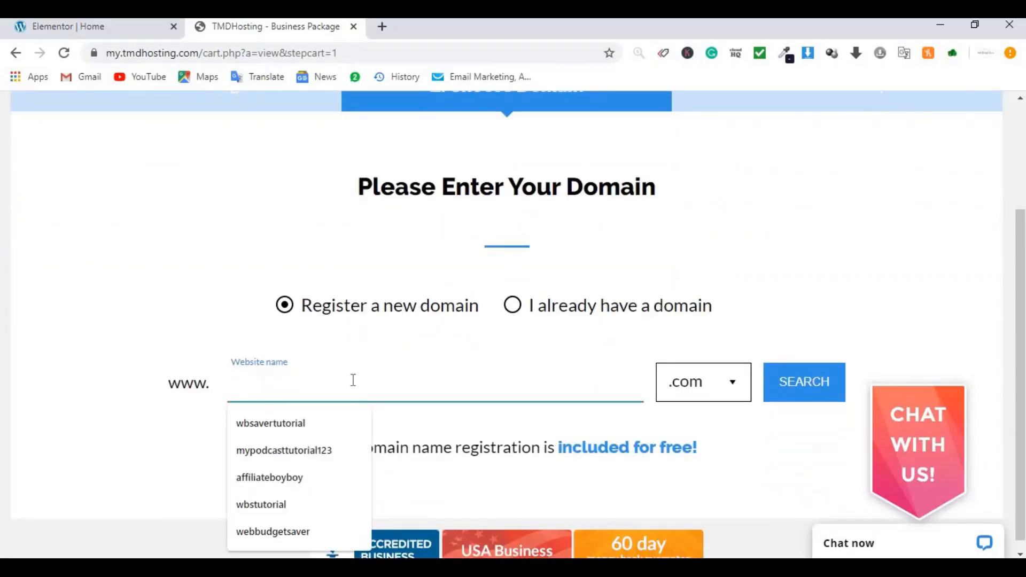
{"action": "type", "text": "mypodcasttutorial123"}
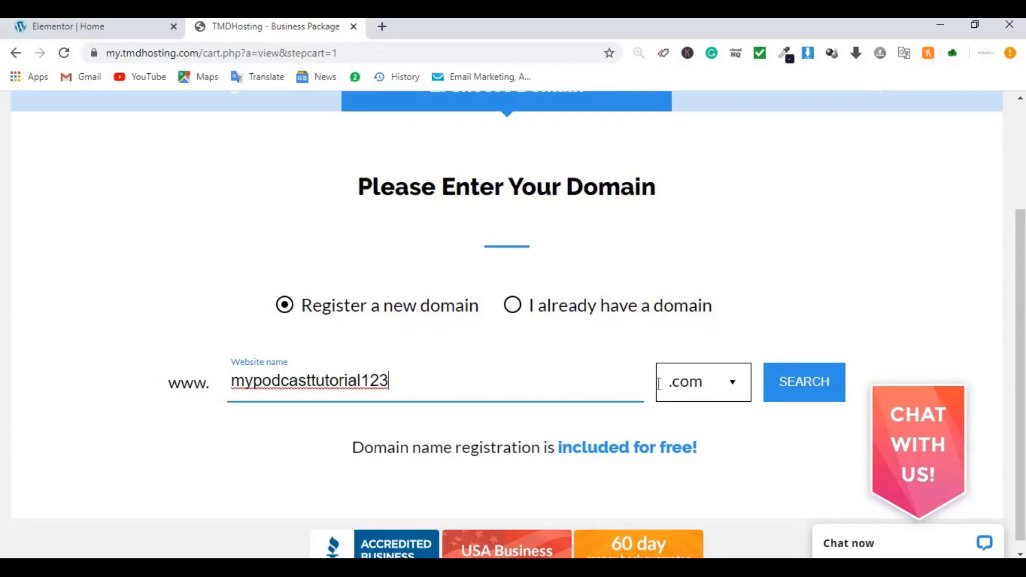
{"action": "left_click", "coordinate": [699, 390]}
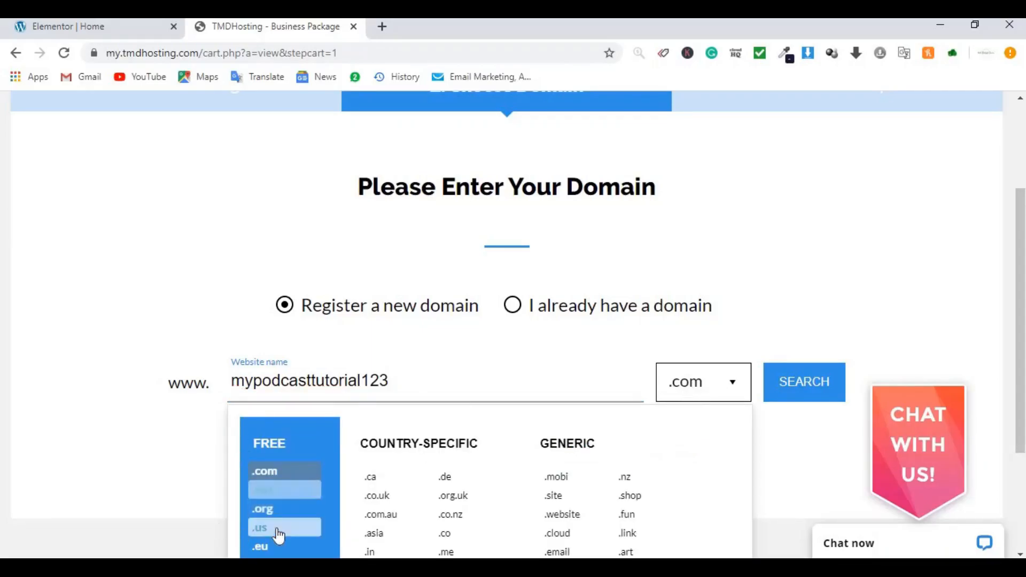
{"action": "scroll", "coordinate": [287, 529], "scroll_direction": "down", "scroll_amount": 1}
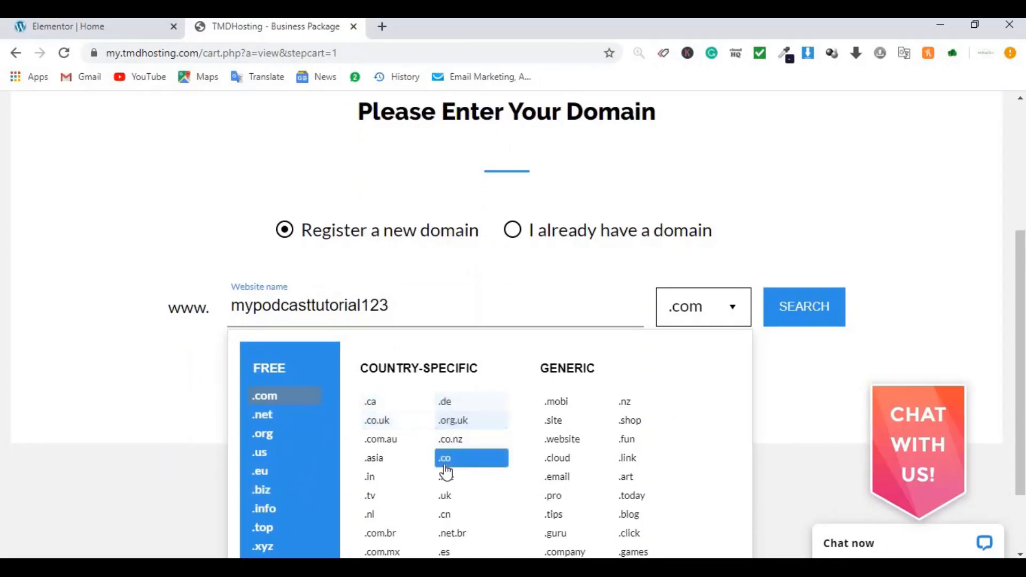
{"action": "left_click", "coordinate": [807, 209]}
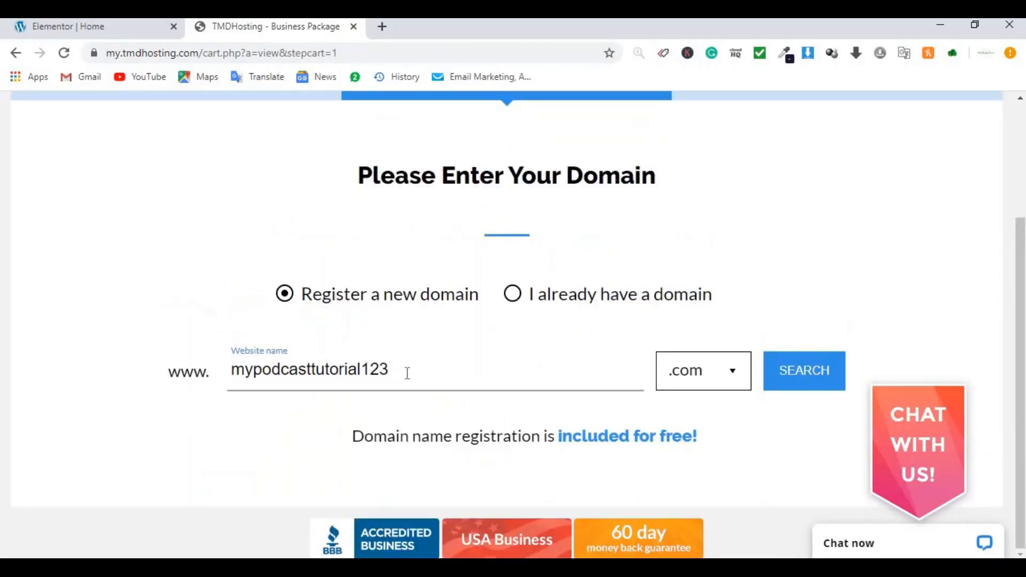
{"action": "scroll", "coordinate": [504, 378], "scroll_direction": "up", "scroll_amount": 1}
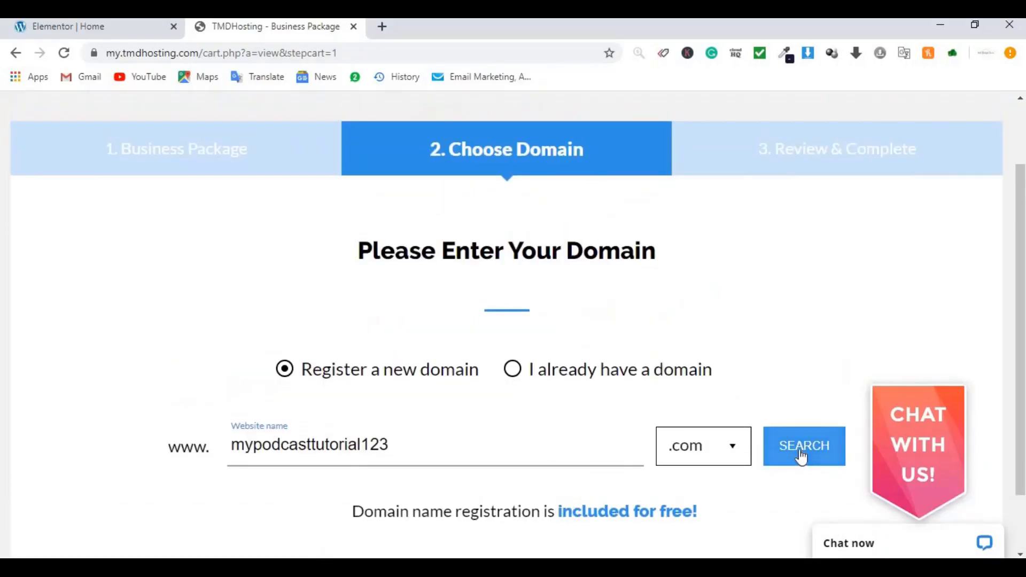
{"action": "left_click", "coordinate": [801, 457]}
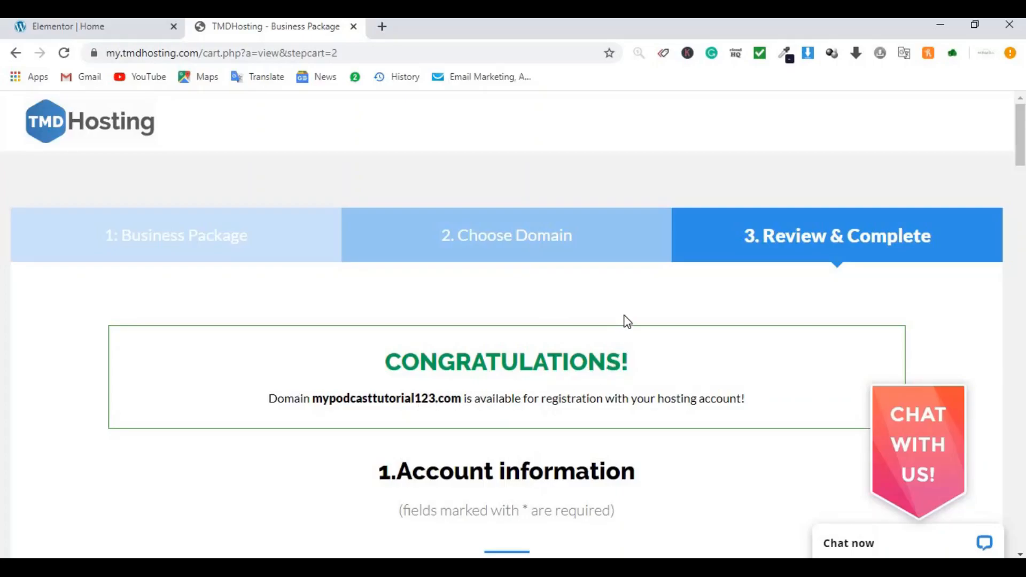
Step: Set the hosting Location dropdown to London, UK
{"action": "scroll", "coordinate": [588, 329], "scroll_direction": "down", "scroll_amount": 1}
{"action": "scroll", "coordinate": [584, 326], "scroll_direction": "down", "scroll_amount": 4}
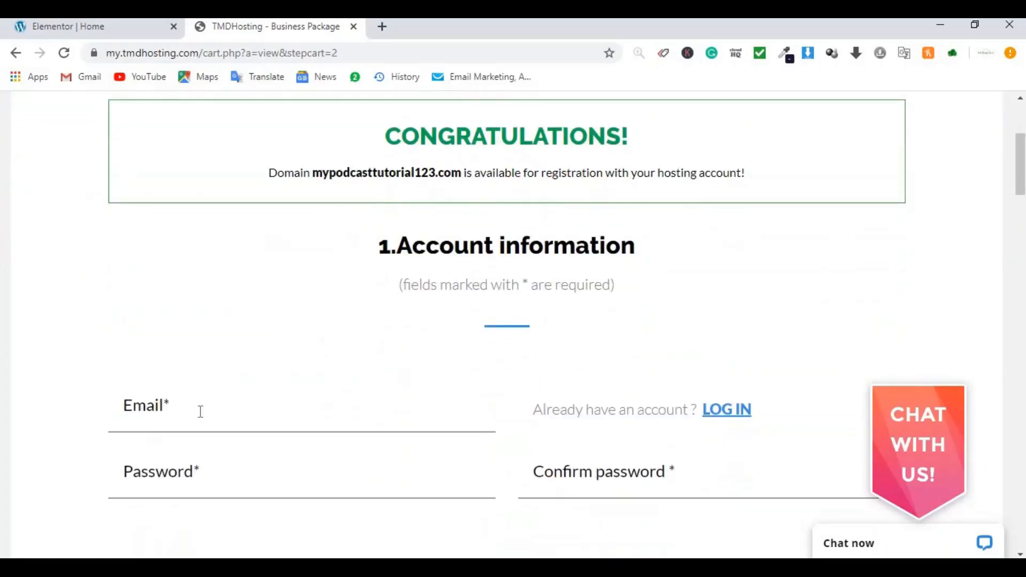
{"action": "scroll", "coordinate": [481, 401], "scroll_direction": "down", "scroll_amount": 1}
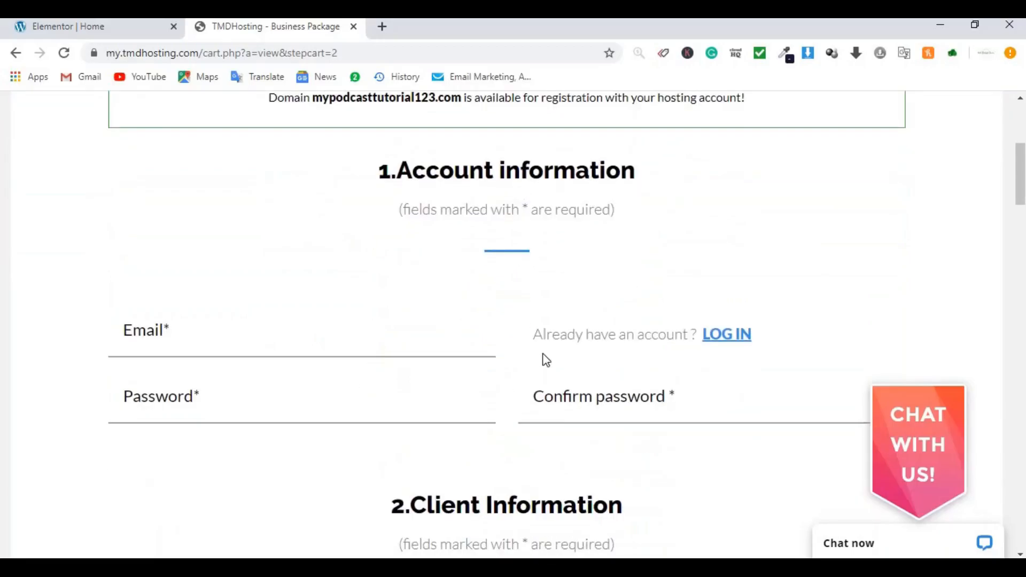
{"action": "scroll", "coordinate": [537, 375], "scroll_direction": "down", "scroll_amount": 5}
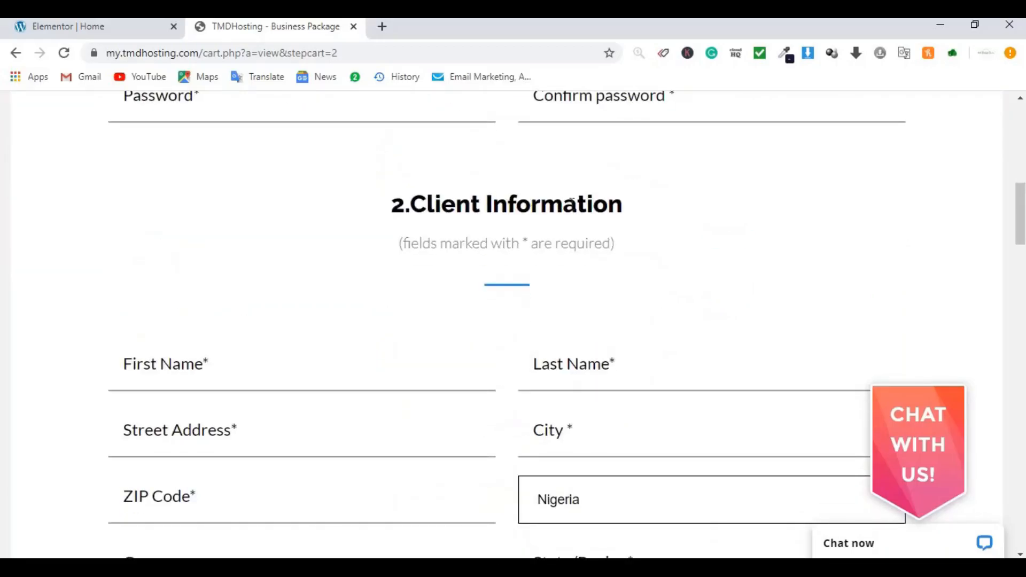
{"action": "scroll", "coordinate": [344, 266], "scroll_direction": "down", "scroll_amount": 1}
{"action": "scroll", "coordinate": [468, 277], "scroll_direction": "down", "scroll_amount": 1}
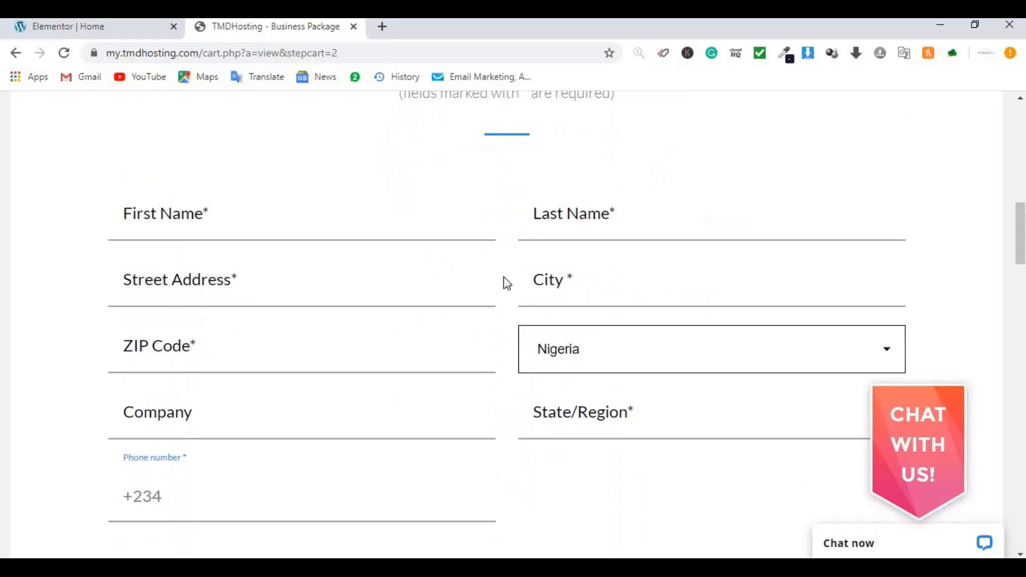
{"action": "scroll", "coordinate": [655, 281], "scroll_direction": "down", "scroll_amount": 4}
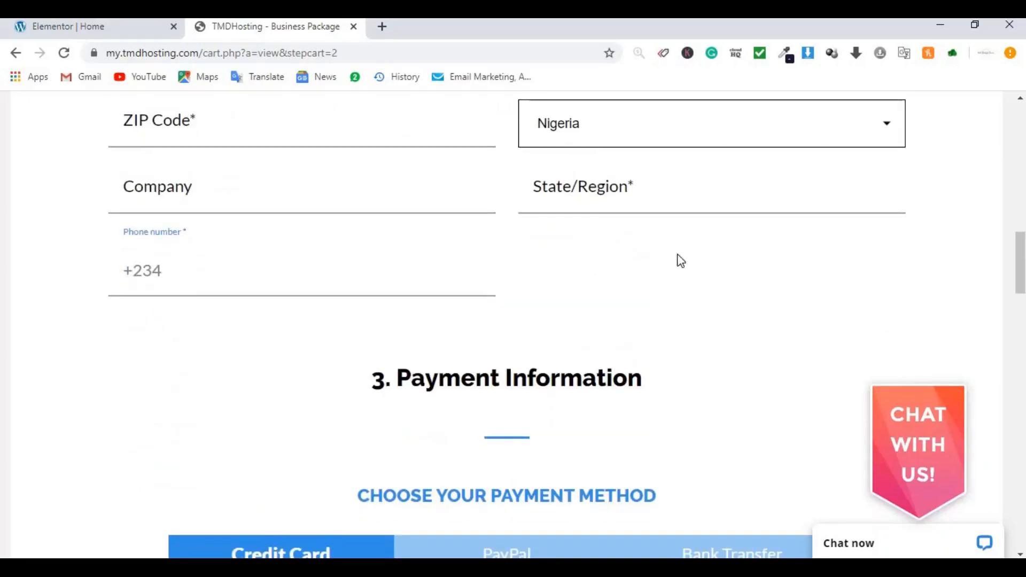
{"action": "scroll", "coordinate": [668, 260], "scroll_direction": "down", "scroll_amount": 1}
{"action": "scroll", "coordinate": [701, 256], "scroll_direction": "down", "scroll_amount": 4}
{"action": "scroll", "coordinate": [699, 256], "scroll_direction": "up", "scroll_amount": 1}
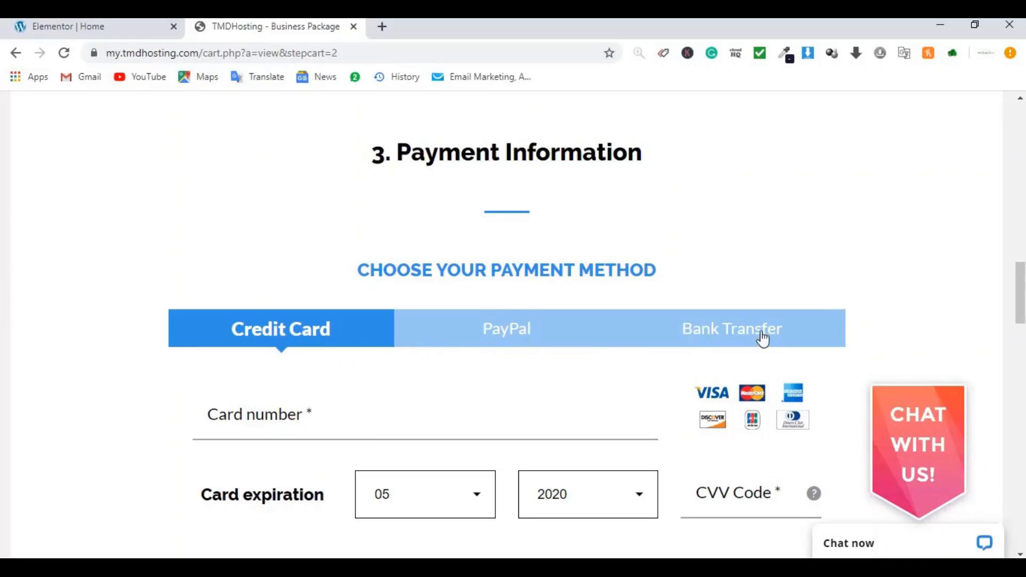
{"action": "scroll", "coordinate": [633, 318], "scroll_direction": "down", "scroll_amount": 7}
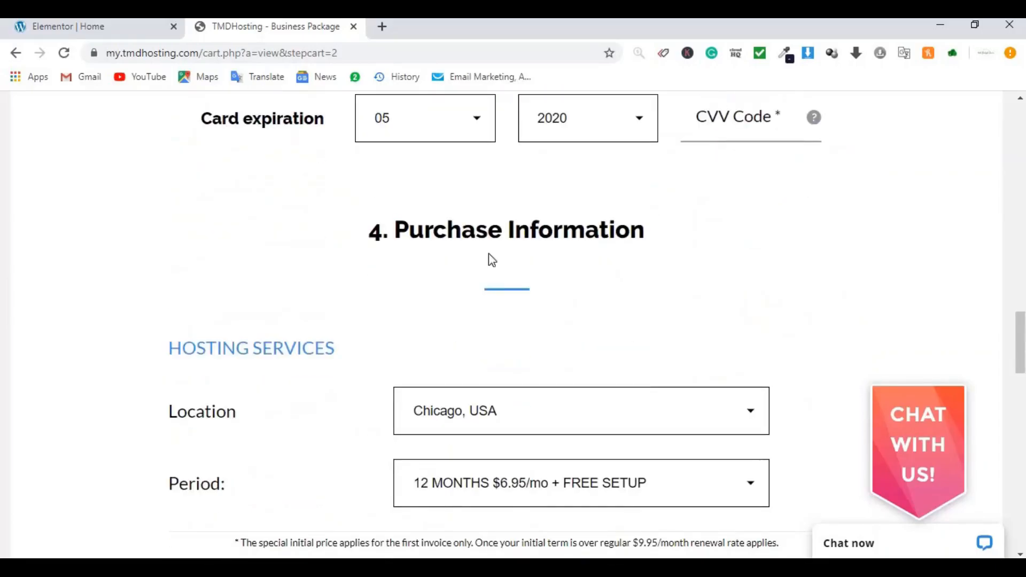
{"action": "scroll", "coordinate": [560, 265], "scroll_direction": "down", "scroll_amount": 1}
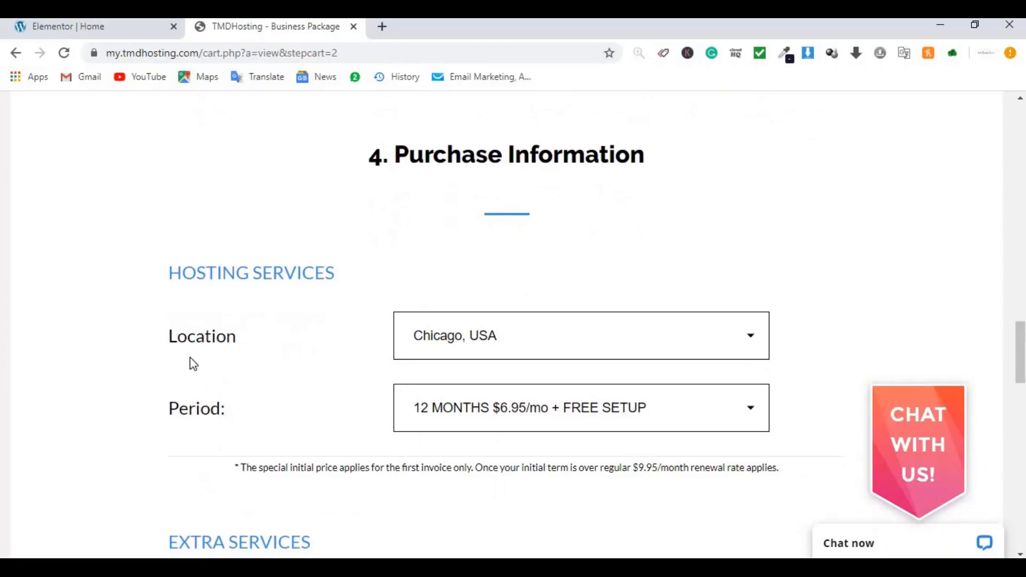
{"action": "left_click", "coordinate": [652, 345]}
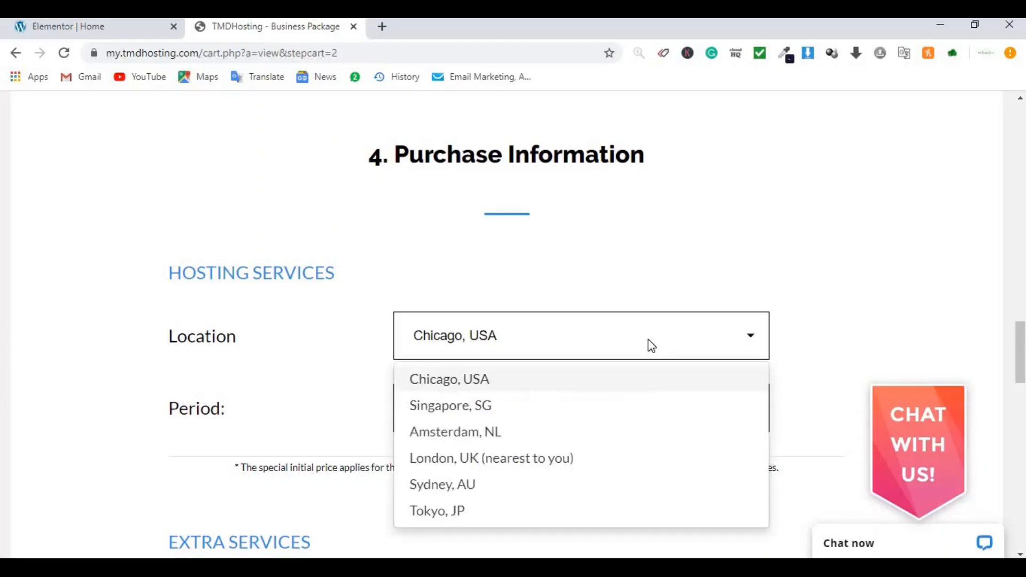
{"action": "left_click", "coordinate": [534, 465]}
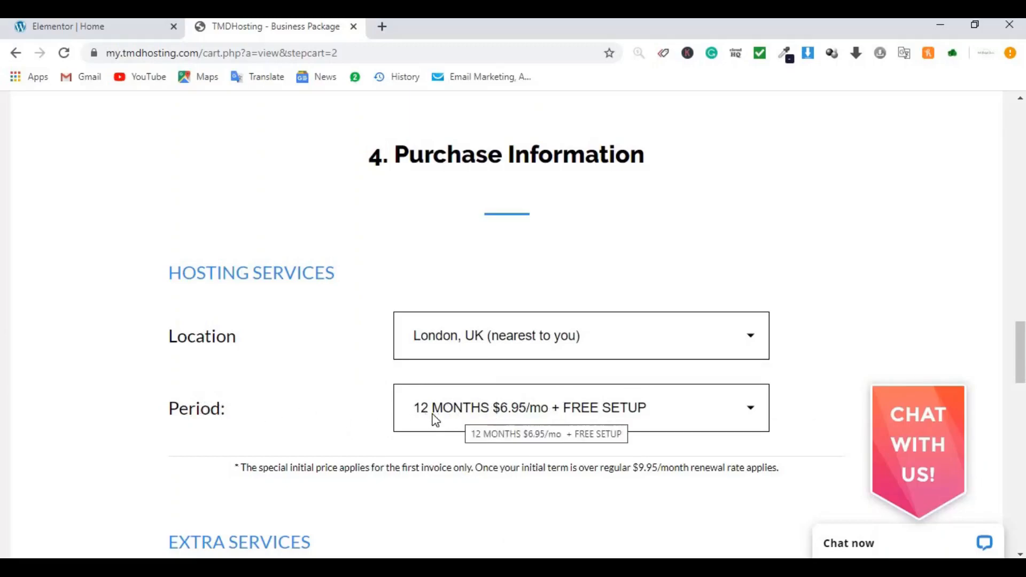
Step: Scroll through the order form to review the selections
{"action": "scroll", "coordinate": [533, 415], "scroll_direction": "up", "scroll_amount": 2}
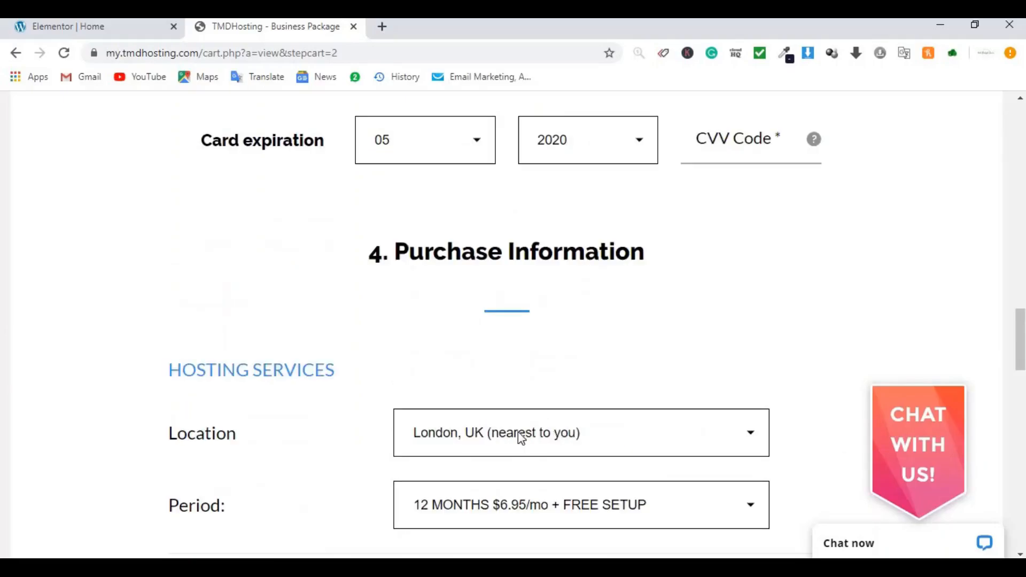
{"action": "scroll", "coordinate": [547, 434], "scroll_direction": "down", "scroll_amount": 20}
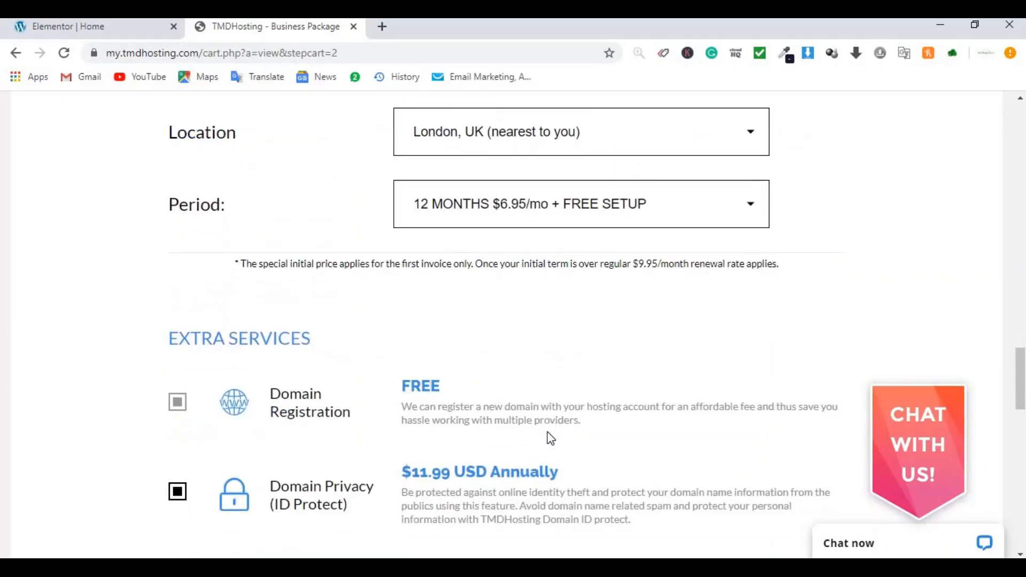
{"action": "scroll", "coordinate": [547, 434], "scroll_direction": "down", "scroll_amount": 4}
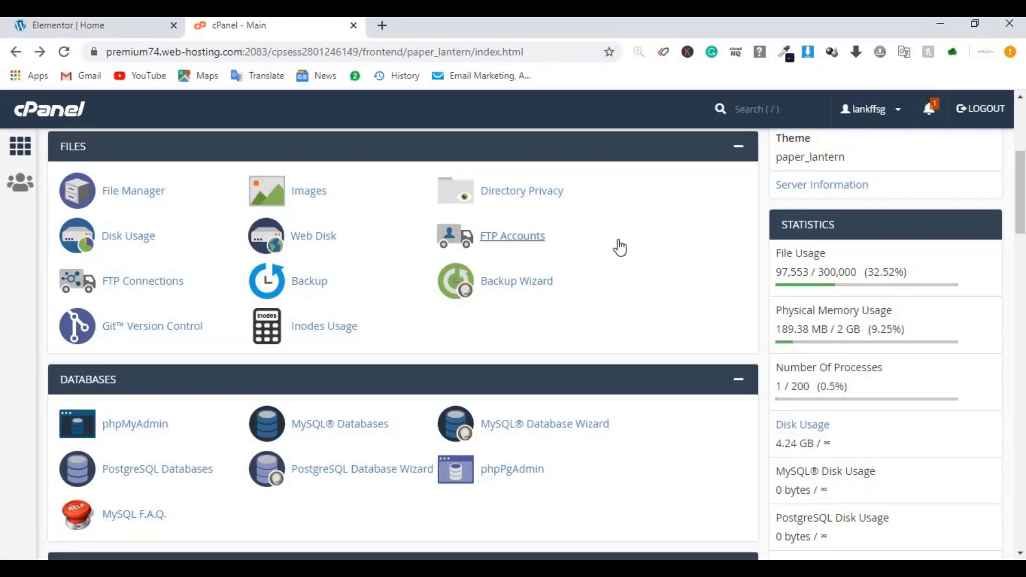
Step: Scroll to Softaculous Apps Installer and open its WordPress page
{"action": "scroll", "coordinate": [675, 251], "scroll_direction": "down", "scroll_amount": 20}
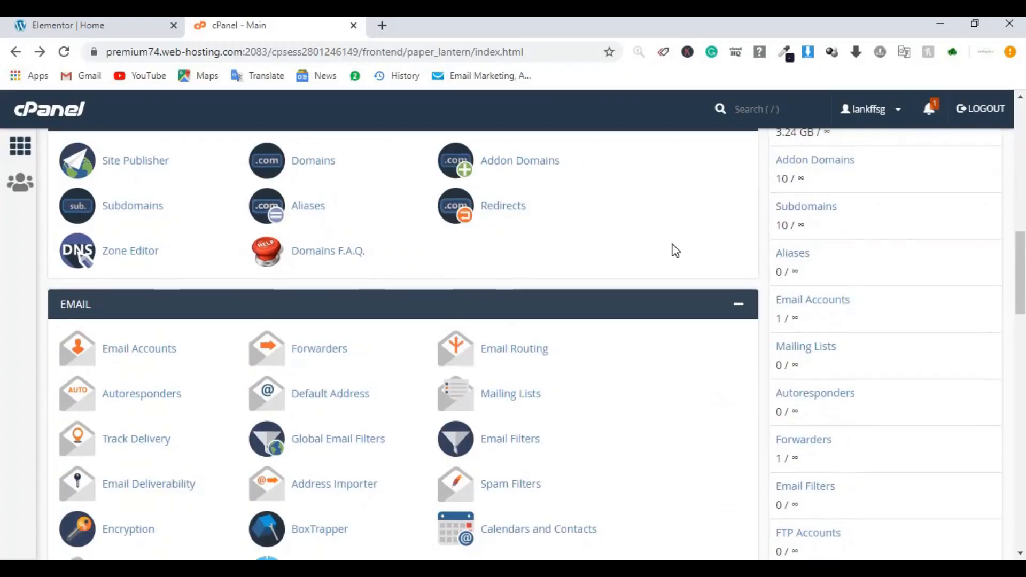
{"action": "scroll", "coordinate": [675, 251], "scroll_direction": "down", "scroll_amount": 2}
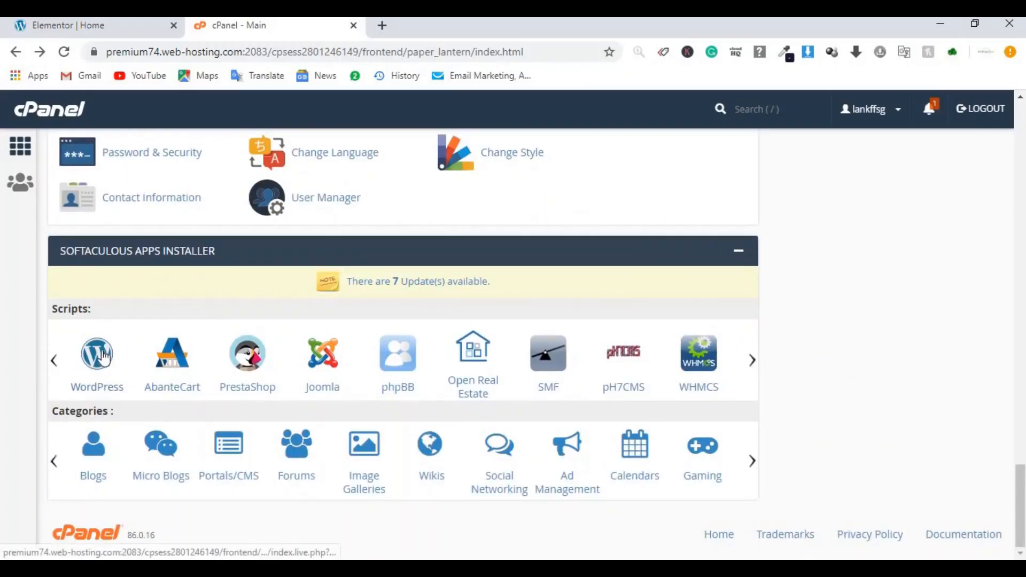
{"action": "left_click", "coordinate": [98, 364]}
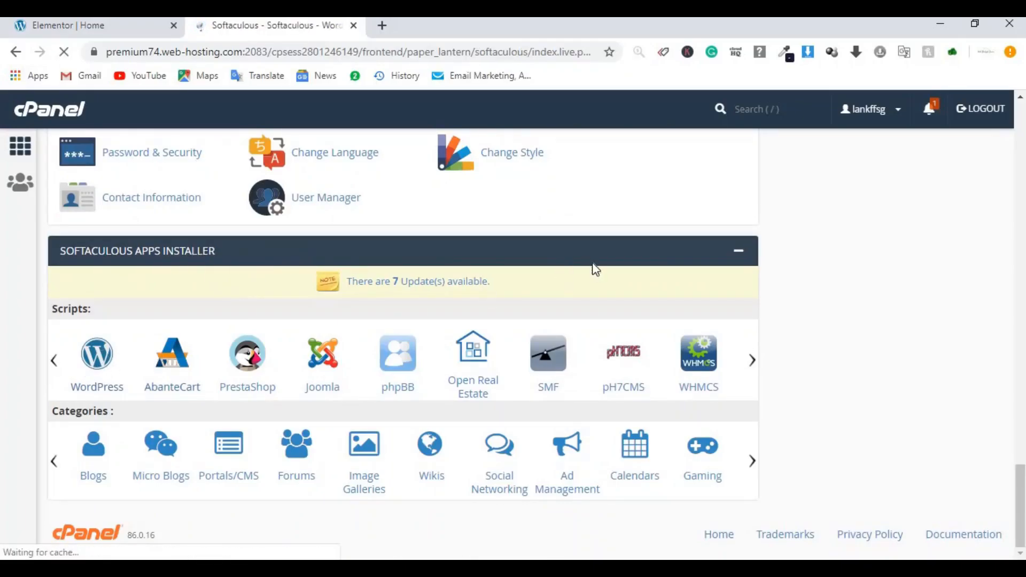
{"action": "scroll", "coordinate": [744, 270], "scroll_direction": "down", "scroll_amount": 2}
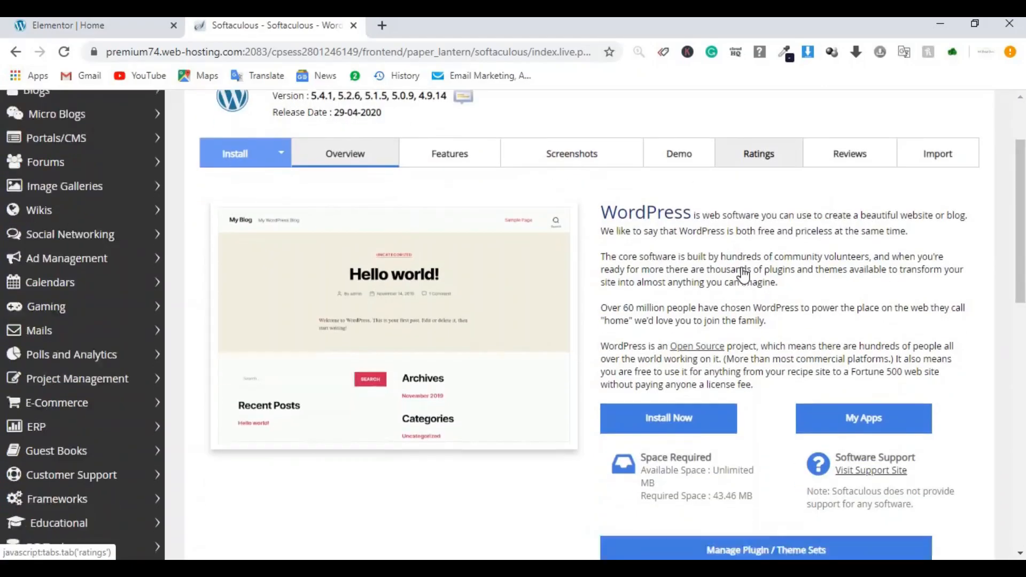
{"action": "left_click", "coordinate": [663, 377]}
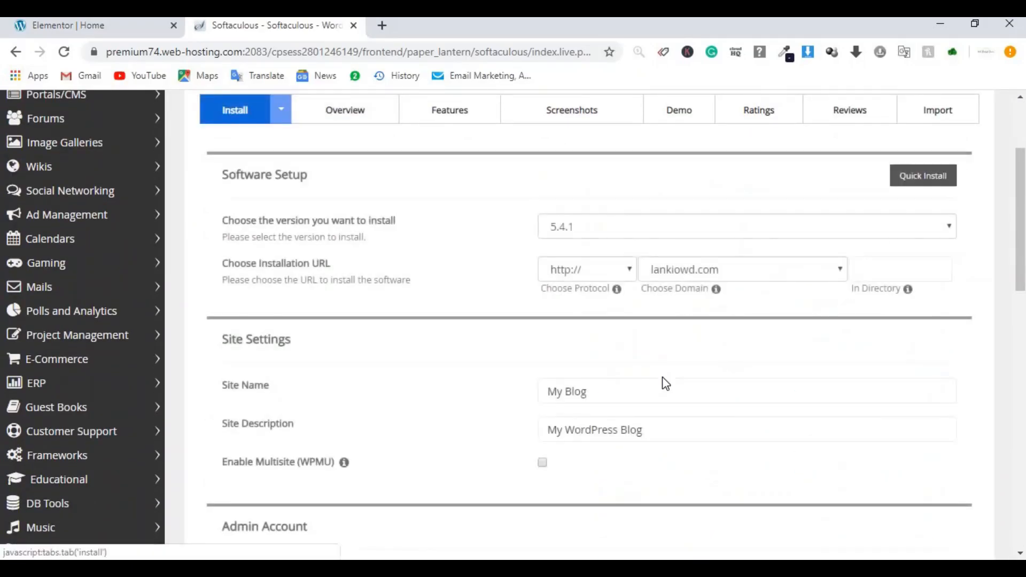
{"action": "left_click", "coordinate": [592, 279]}
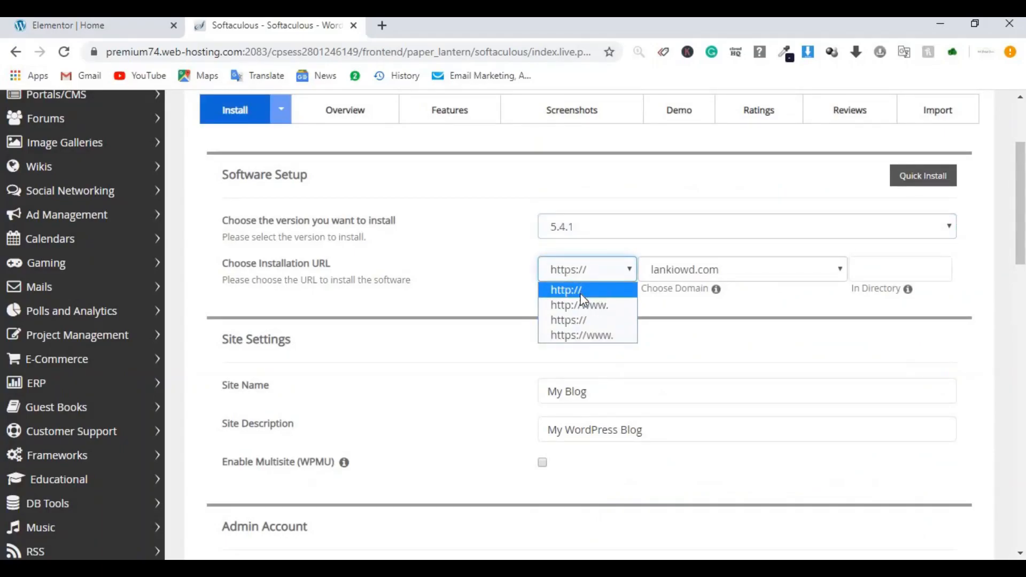
{"action": "left_click", "coordinate": [583, 288]}
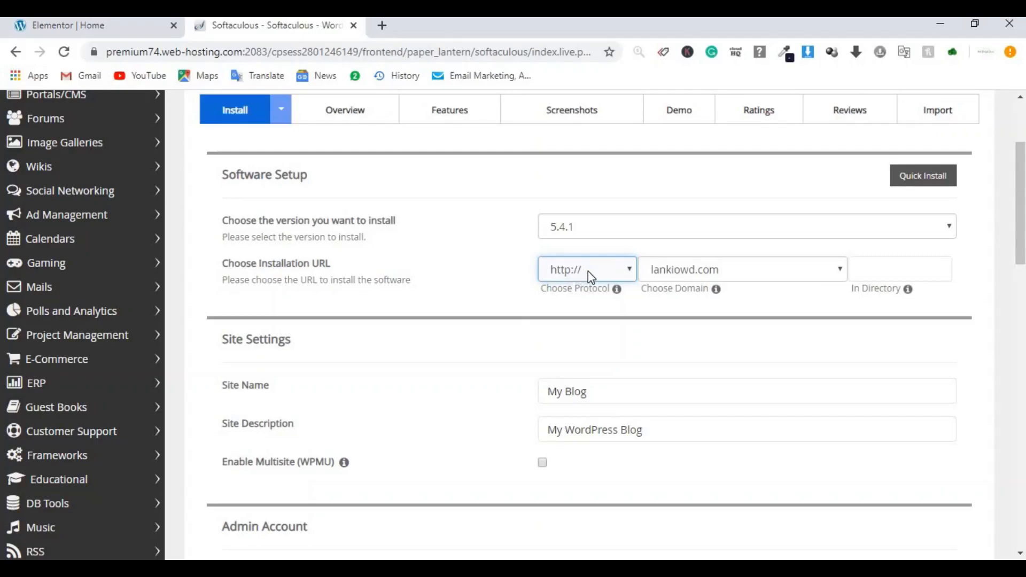
{"action": "left_click", "coordinate": [588, 271]}
{"action": "left_click", "coordinate": [573, 319]}
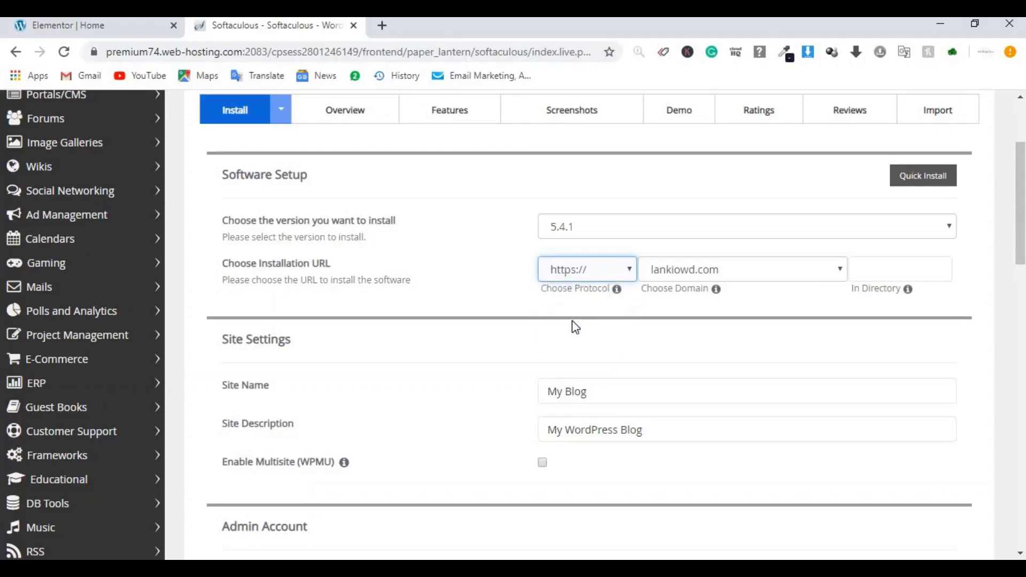
{"action": "left_click", "coordinate": [711, 275]}
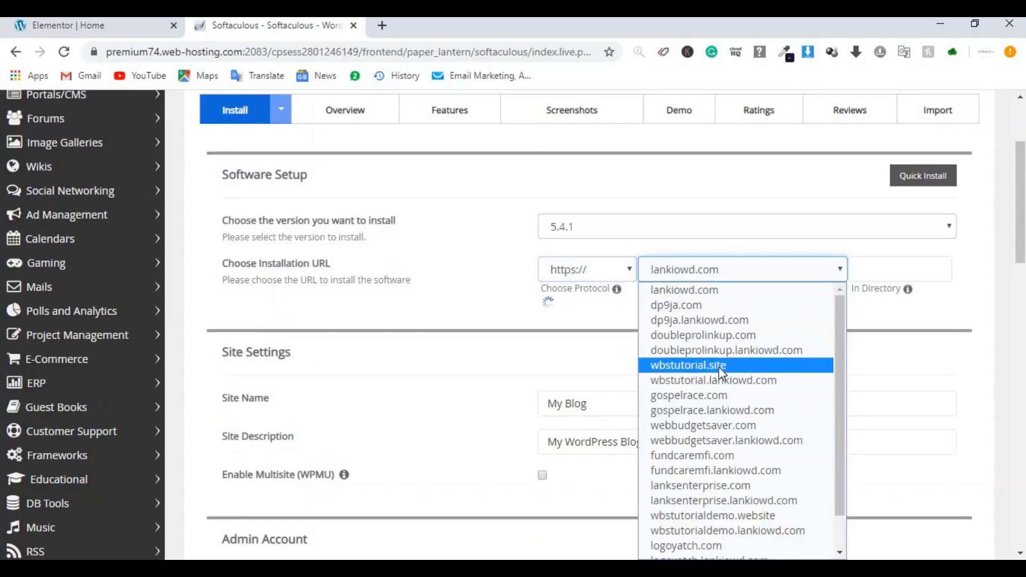
{"action": "scroll", "coordinate": [722, 368], "scroll_direction": "down", "scroll_amount": 1}
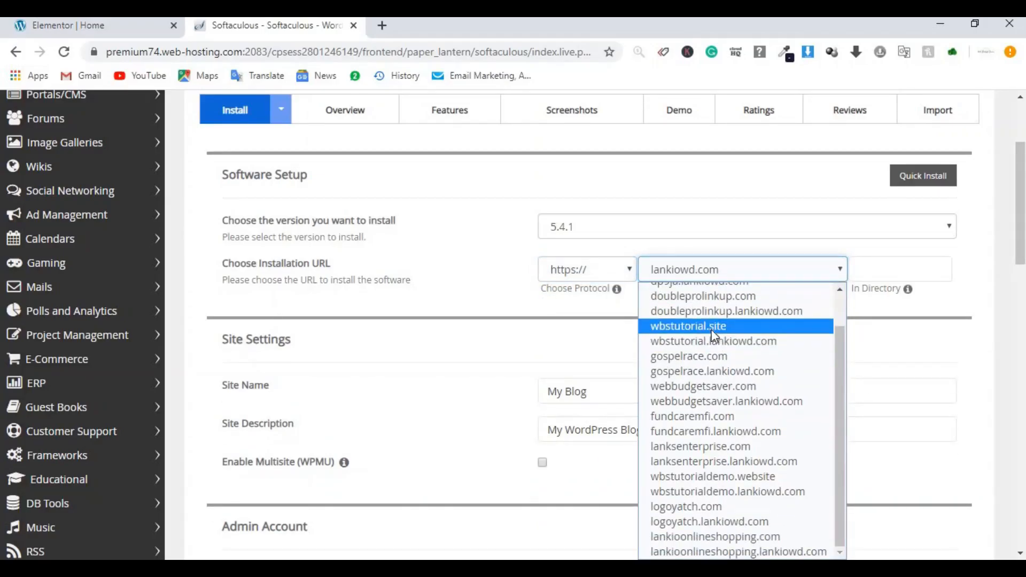
{"action": "left_click", "coordinate": [688, 327]}
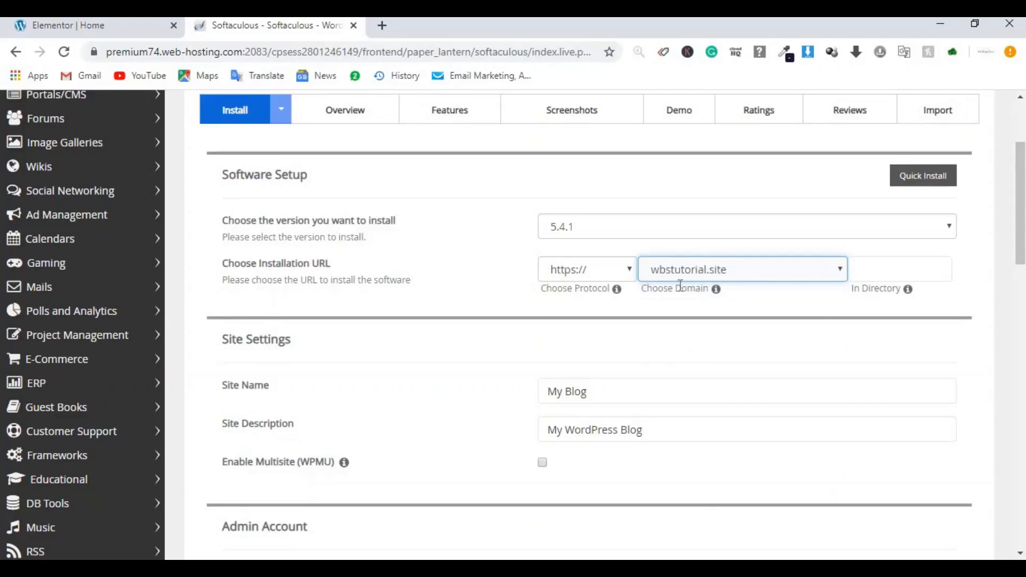
Step: Review the site name, description and admin username, password and email, keeping defaults
{"action": "scroll", "coordinate": [680, 285], "scroll_direction": "down", "scroll_amount": 1}
{"action": "left_click", "coordinate": [605, 312]}
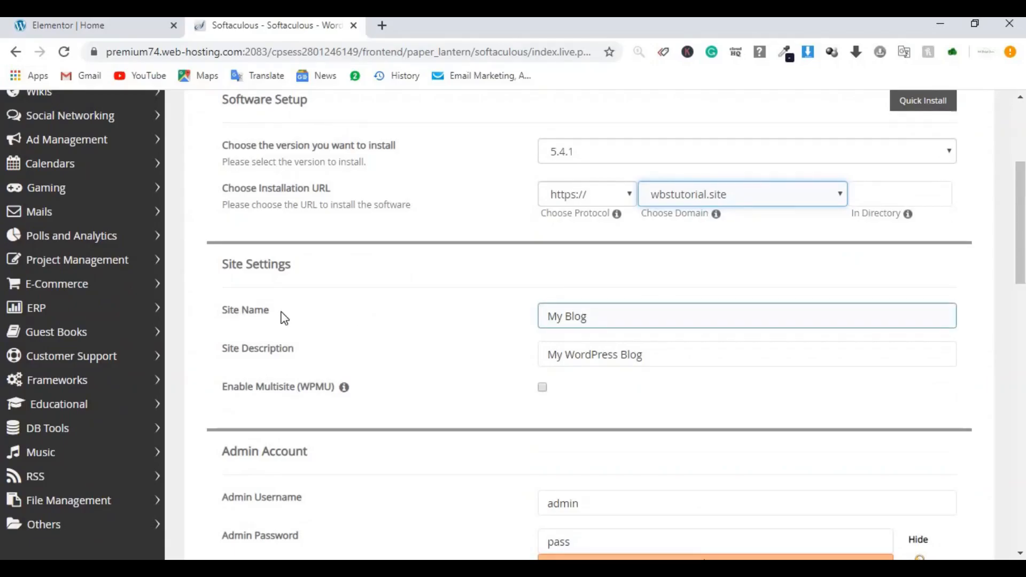
{"action": "scroll", "coordinate": [836, 315], "scroll_direction": "down", "scroll_amount": 3}
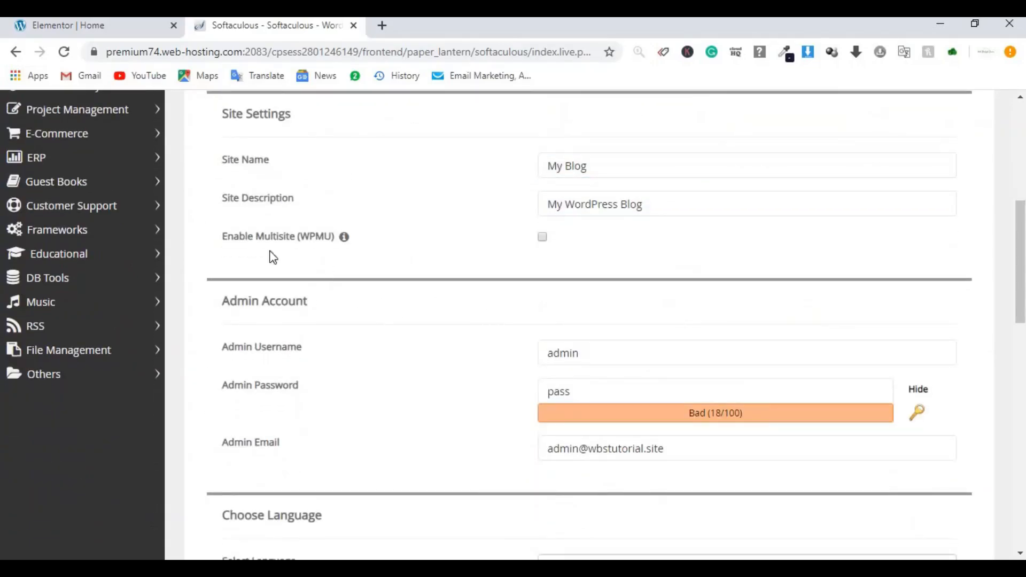
{"action": "left_click", "coordinate": [662, 210]}
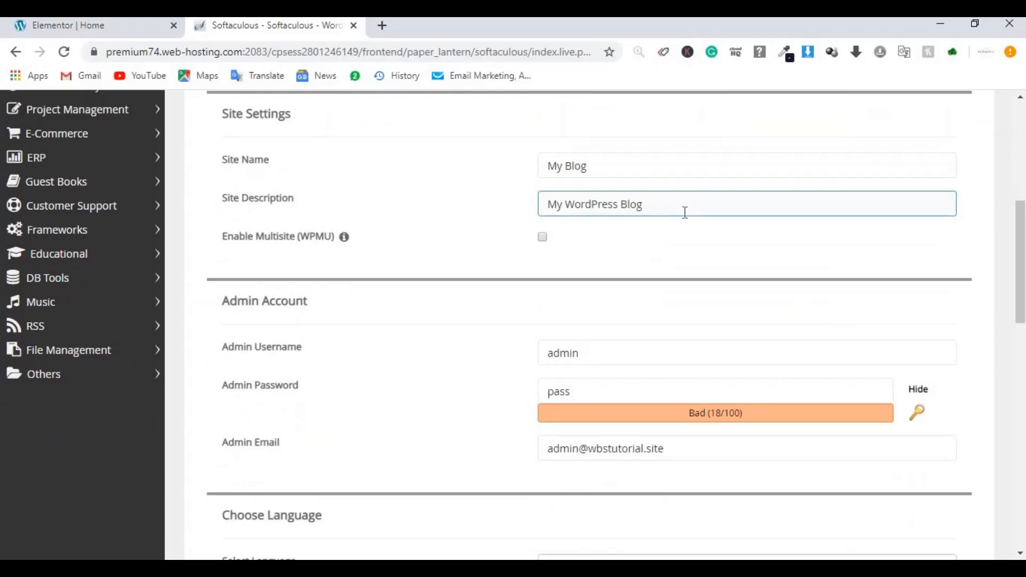
{"action": "scroll", "coordinate": [481, 257], "scroll_direction": "down", "scroll_amount": 2}
{"action": "left_click", "coordinate": [251, 279]}
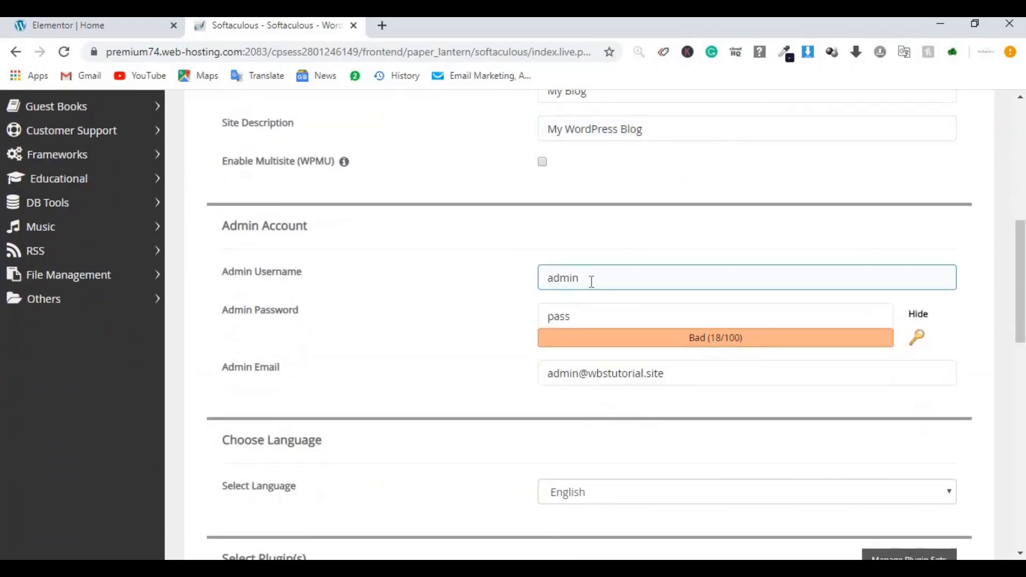
{"action": "scroll", "coordinate": [612, 282], "scroll_direction": "down", "scroll_amount": 2}
{"action": "left_click", "coordinate": [257, 250]}
{"action": "left_click", "coordinate": [625, 238]}
{"action": "left_click", "coordinate": [545, 193]}
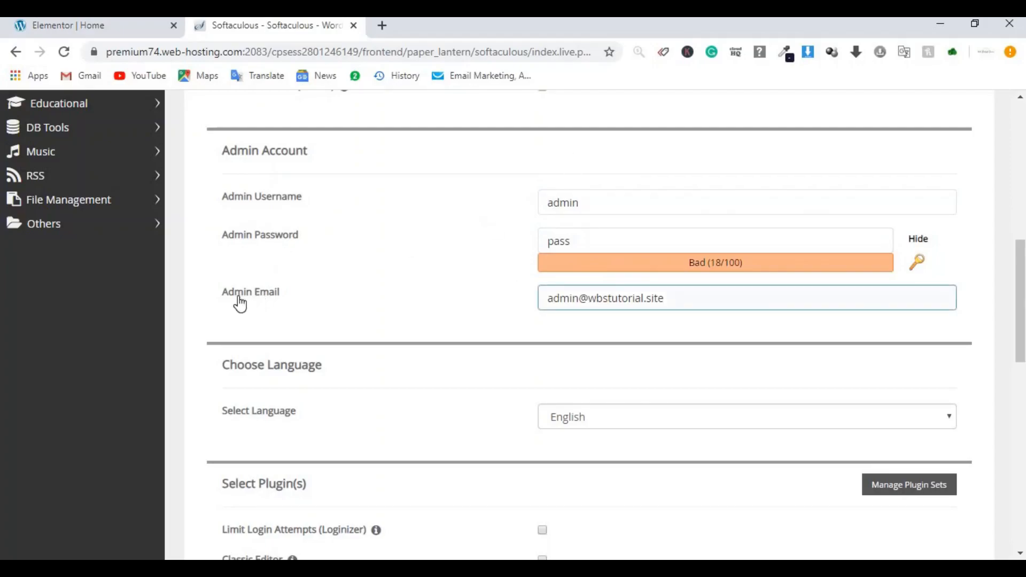
{"action": "left_click", "coordinate": [609, 306]}
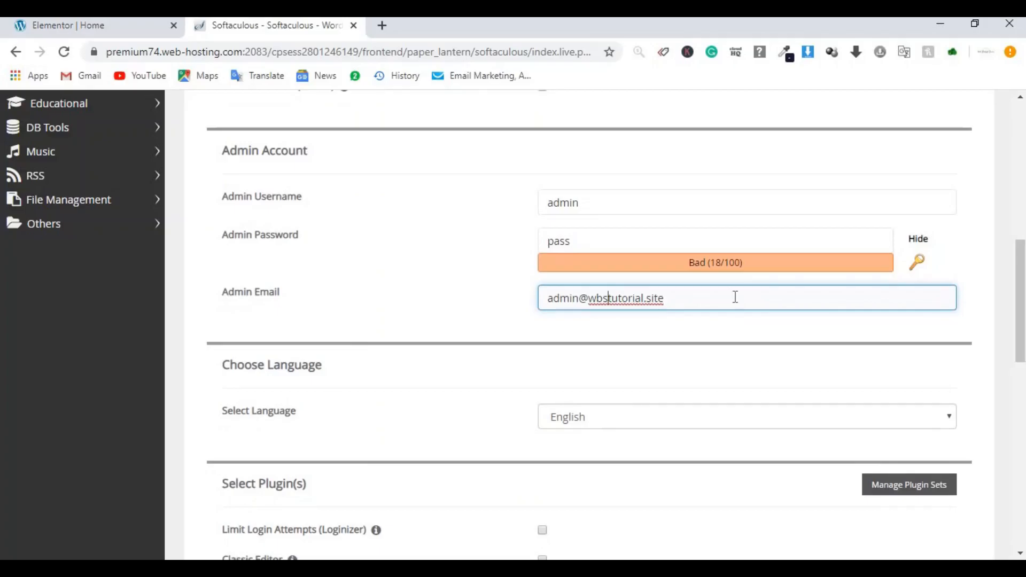
{"action": "scroll", "coordinate": [730, 298], "scroll_direction": "down", "scroll_amount": 4}
{"action": "scroll", "coordinate": [729, 300], "scroll_direction": "down", "scroll_amount": 4}
{"action": "scroll", "coordinate": [671, 214], "scroll_direction": "up", "scroll_amount": 4}
Step: Keep English as the site language and launch the installation
{"action": "left_click", "coordinate": [652, 191]}
{"action": "left_click", "coordinate": [513, 227]}
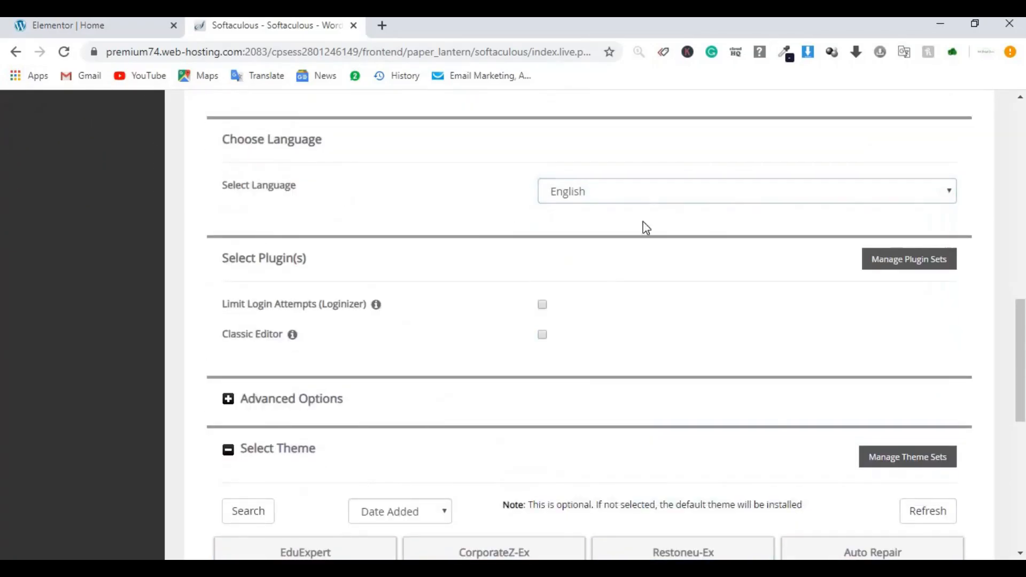
{"action": "scroll", "coordinate": [679, 224], "scroll_direction": "down", "scroll_amount": 7}
{"action": "scroll", "coordinate": [642, 435], "scroll_direction": "down", "scroll_amount": 2}
{"action": "left_click", "coordinate": [606, 383]}
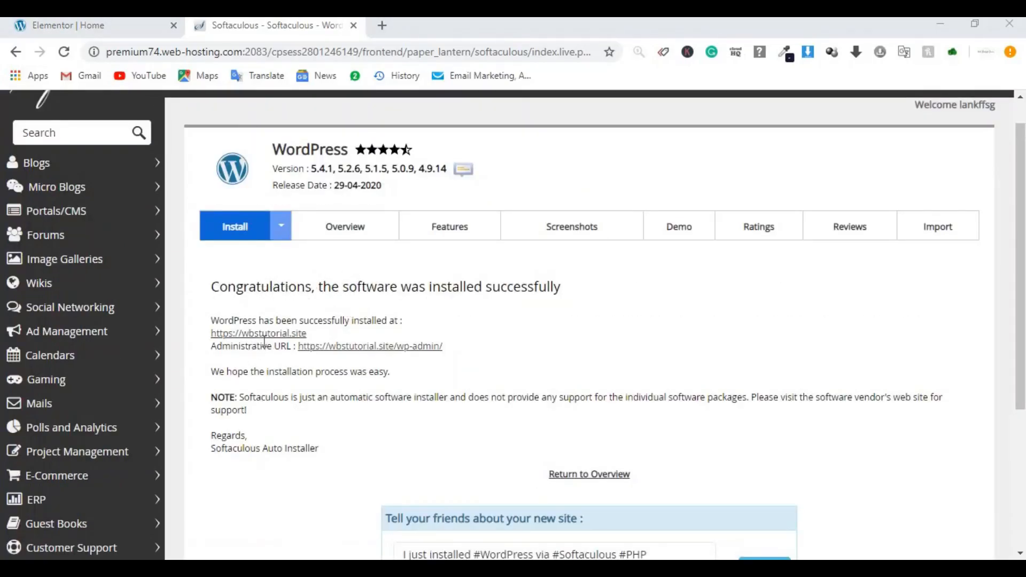
Step: Open the wp-admin dashboard and the site front page in new tabs, then view the dashboard
{"action": "right_click", "coordinate": [345, 353]}
{"action": "left_click", "coordinate": [377, 360]}
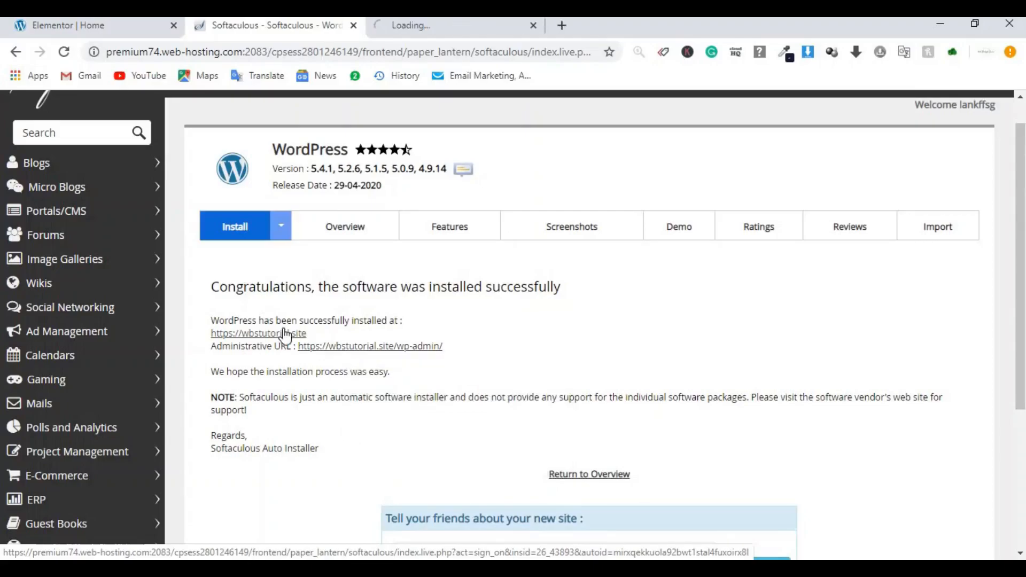
{"action": "right_click", "coordinate": [284, 336]}
{"action": "left_click", "coordinate": [313, 343]}
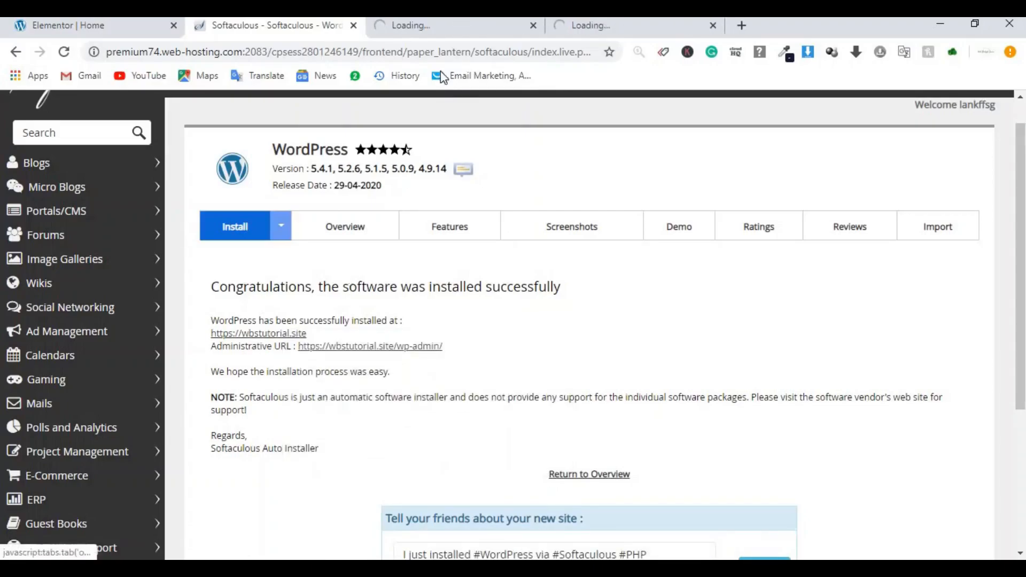
{"action": "left_click", "coordinate": [461, 28]}
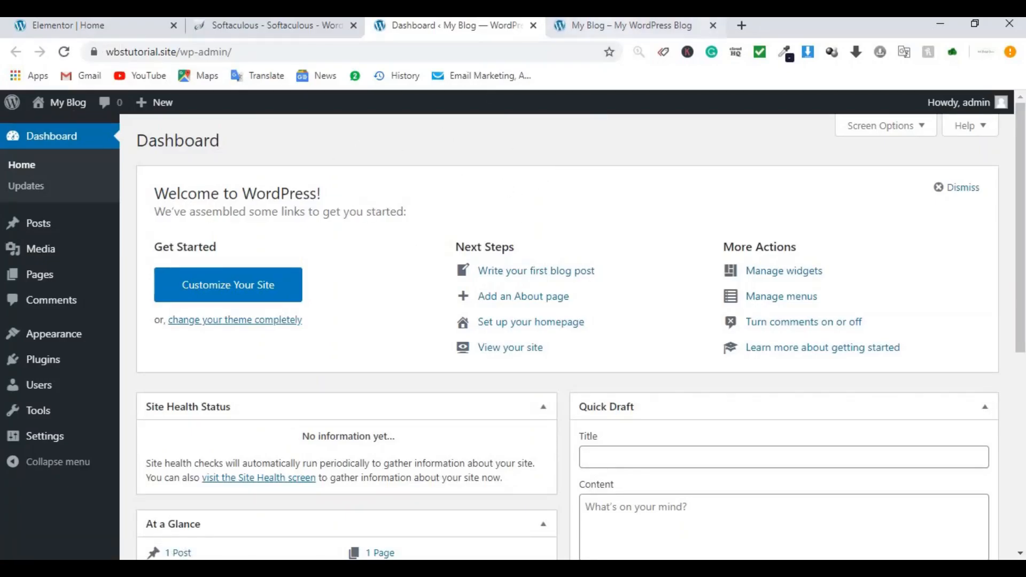
{"action": "left_click", "coordinate": [623, 25]}
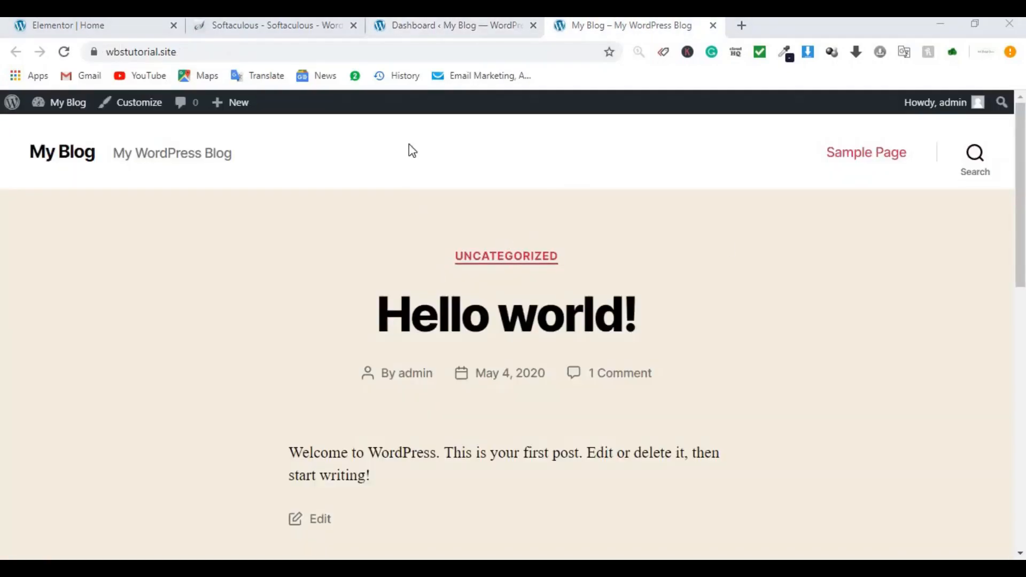
{"action": "left_click", "coordinate": [461, 25]}
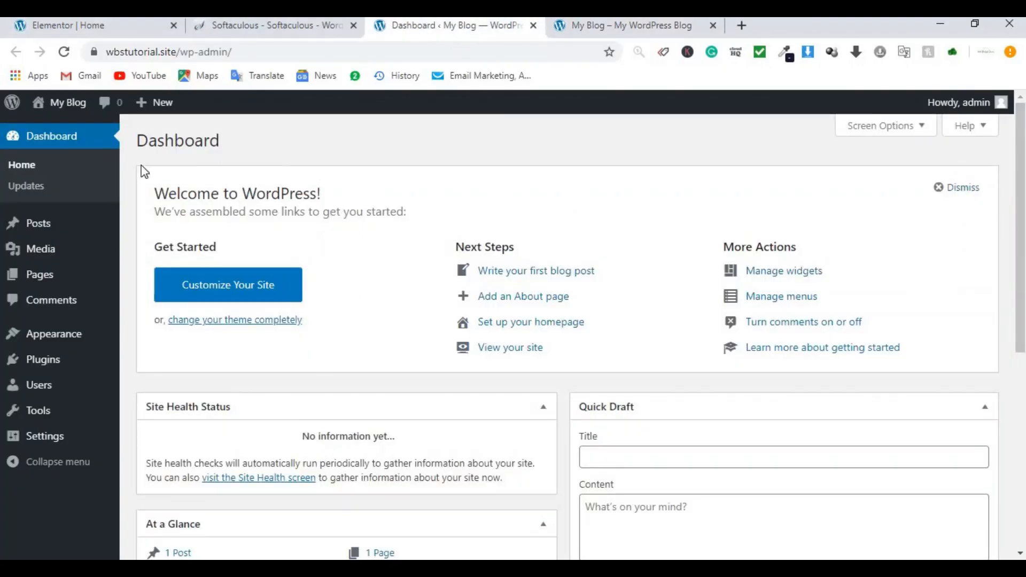
{"action": "left_click", "coordinate": [596, 27]}
{"action": "left_click", "coordinate": [482, 29]}
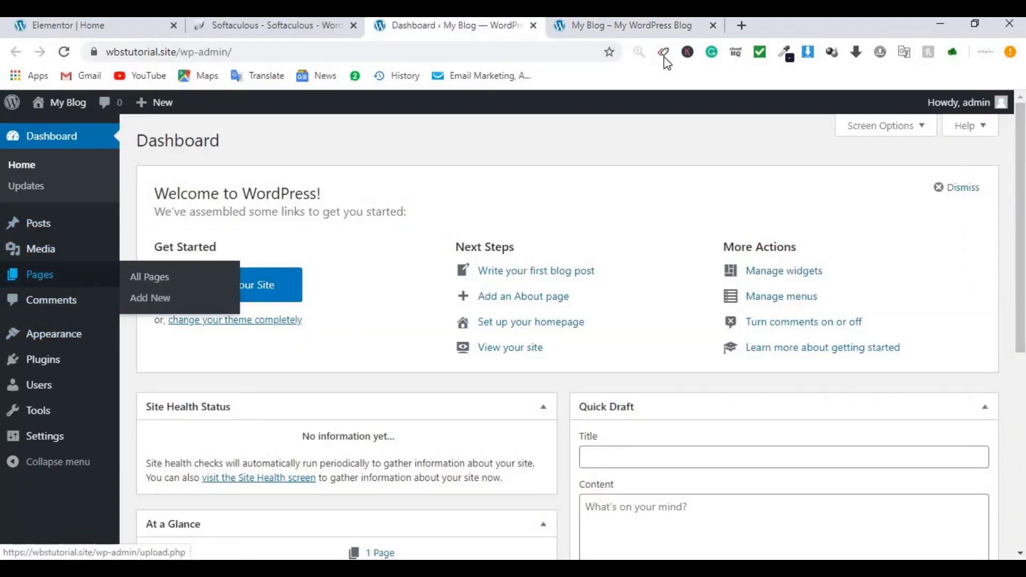
{"action": "left_click", "coordinate": [576, 32]}
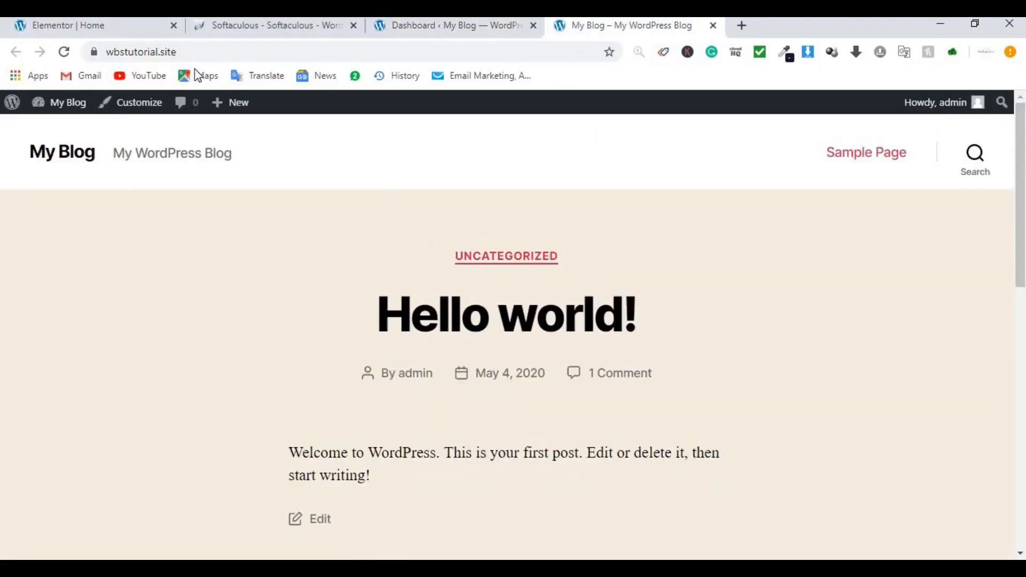
{"action": "left_click", "coordinate": [120, 33]}
{"action": "scroll", "coordinate": [513, 321], "scroll_direction": "up", "scroll_amount": 10}
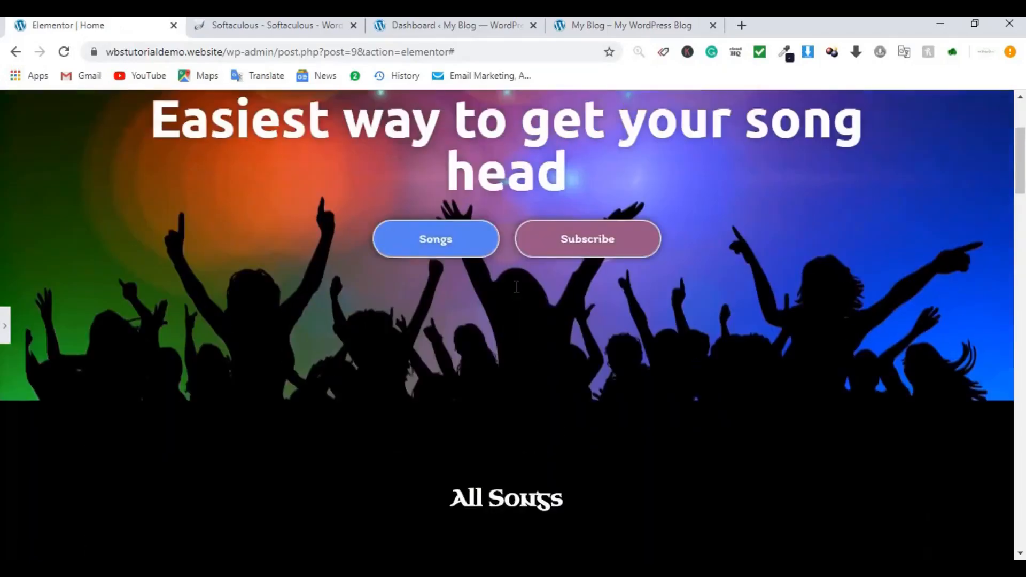
{"action": "left_click", "coordinate": [583, 23]}
{"action": "left_click", "coordinate": [467, 19]}
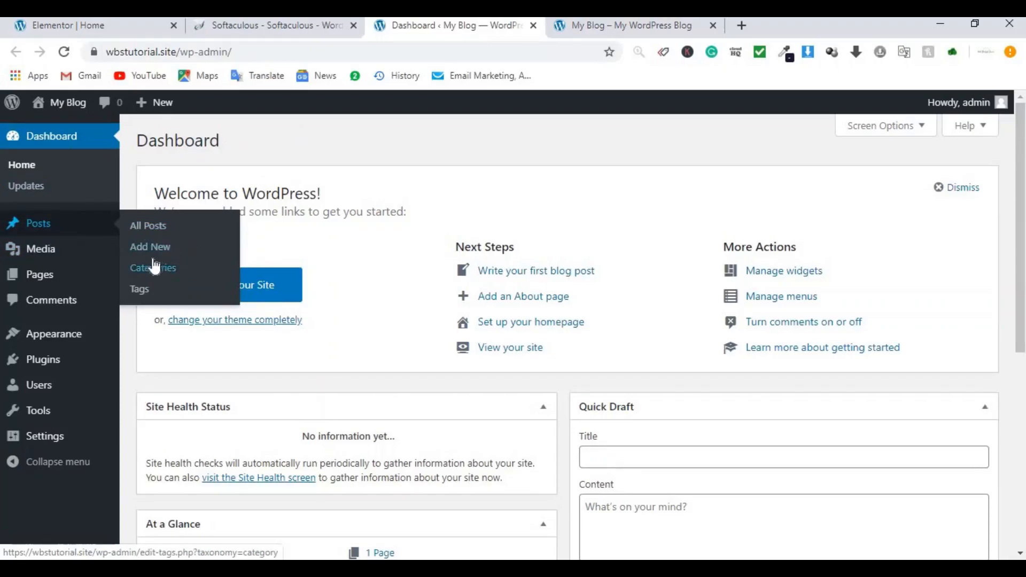
{"action": "mouse_move", "coordinate": [64, 256]}
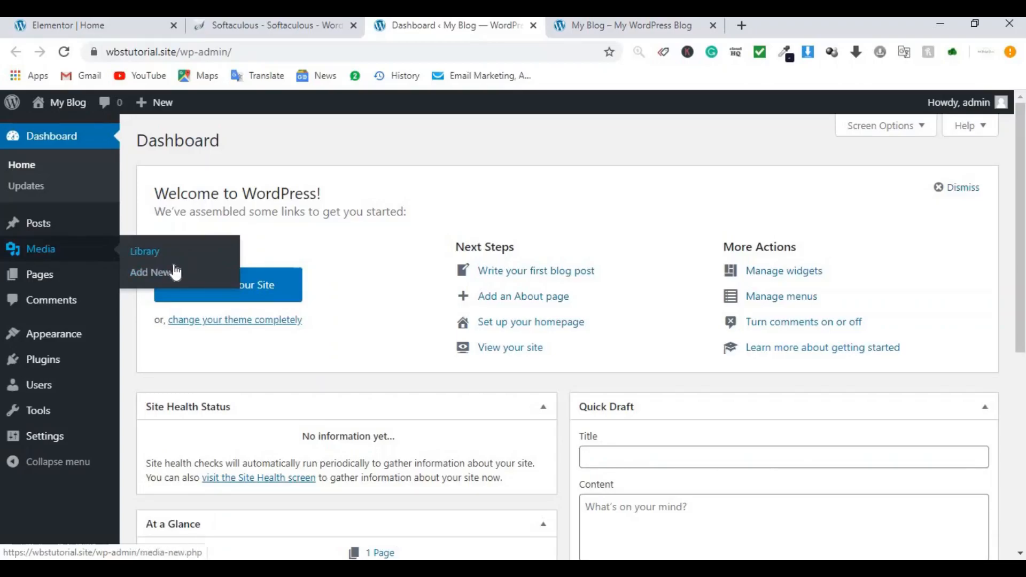
{"action": "mouse_move", "coordinate": [82, 279]}
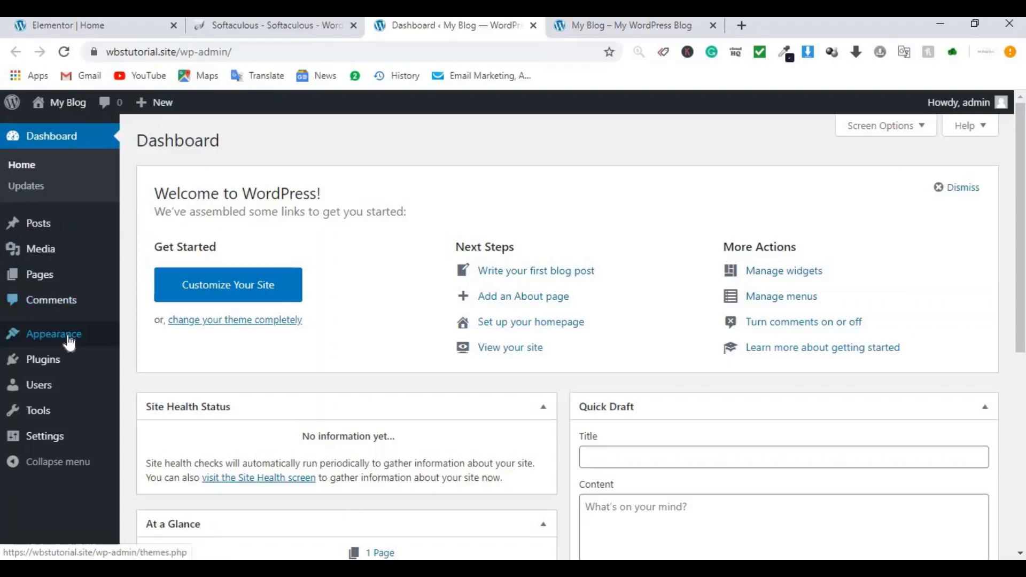
{"action": "mouse_move", "coordinate": [59, 342]}
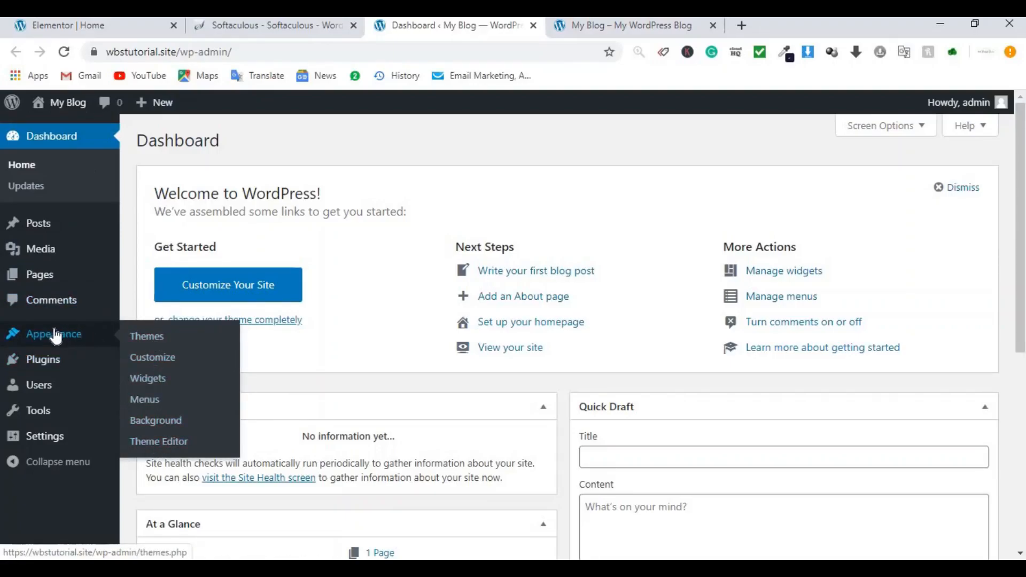
{"action": "mouse_move", "coordinate": [63, 369]}
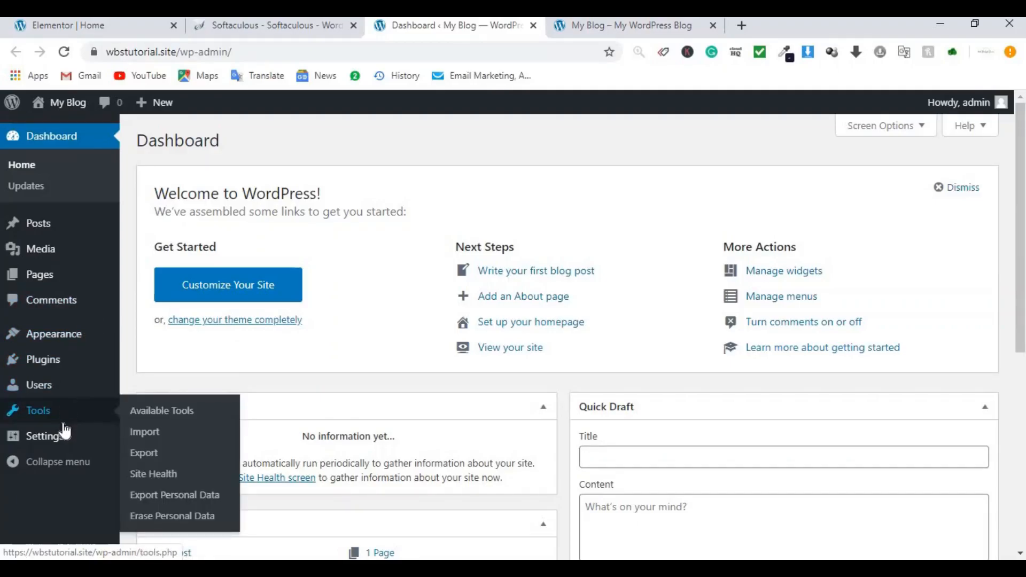
{"action": "mouse_move", "coordinate": [65, 445]}
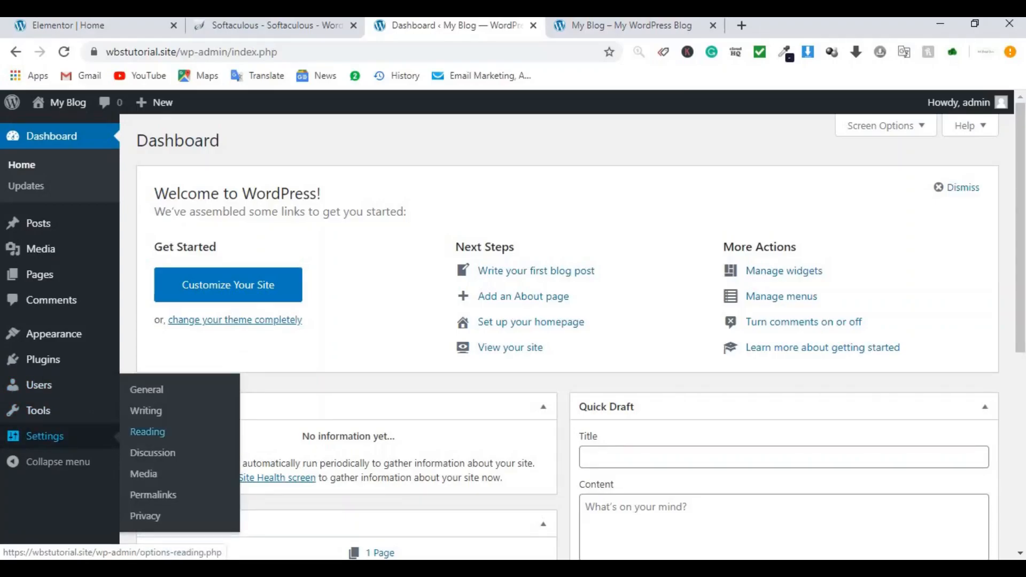
{"action": "left_click", "coordinate": [610, 28]}
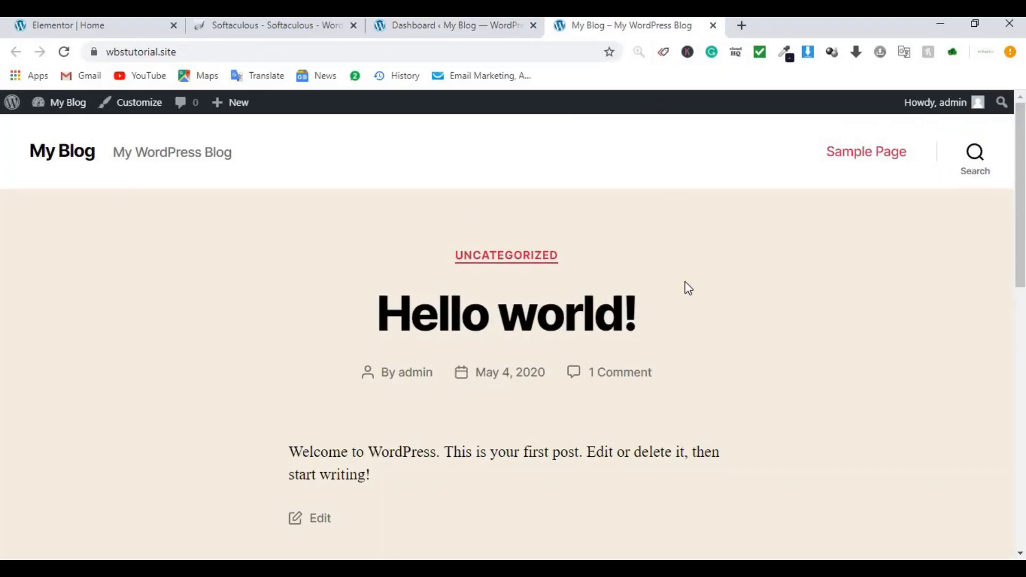
{"action": "scroll", "coordinate": [682, 288], "scroll_direction": "down", "scroll_amount": 4}
{"action": "left_click", "coordinate": [118, 27]}
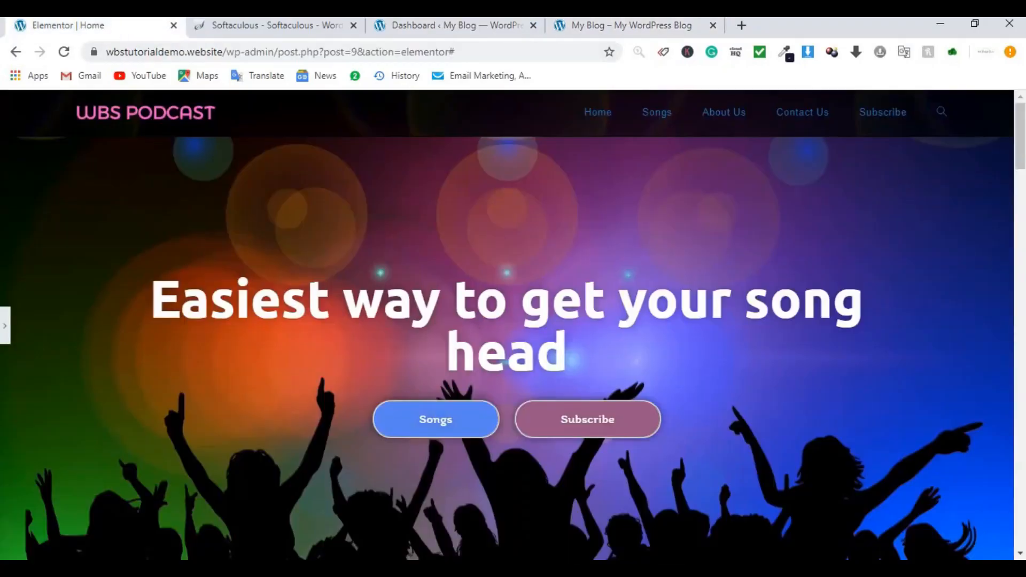
{"action": "left_click", "coordinate": [625, 25]}
{"action": "scroll", "coordinate": [522, 153], "scroll_direction": "up", "scroll_amount": 4}
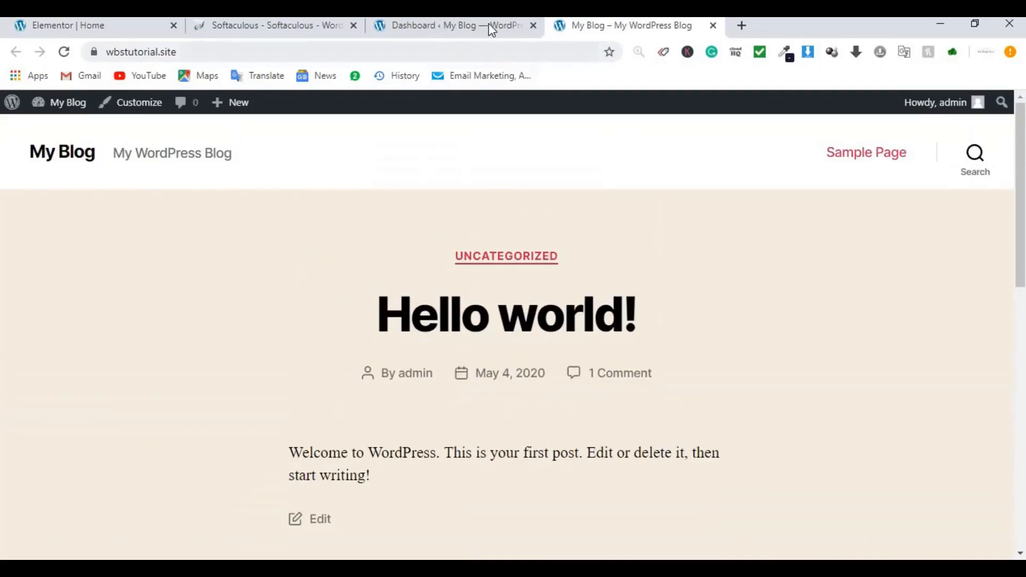
{"action": "left_click", "coordinate": [485, 27]}
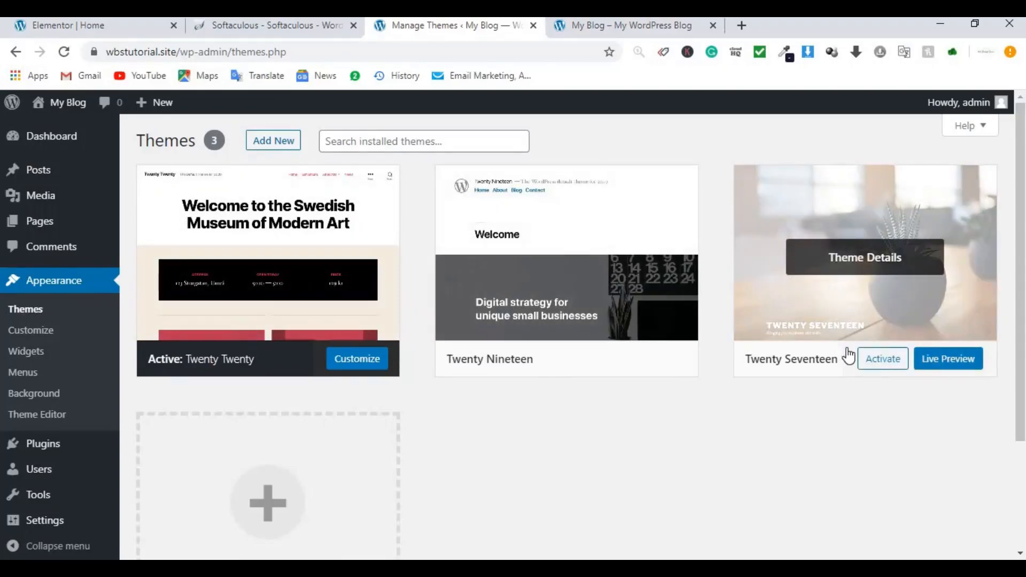
Step: Activate Twenty Seventeen, reload the blog front page to inspect it, then return to Themes
{"action": "left_click", "coordinate": [882, 366]}
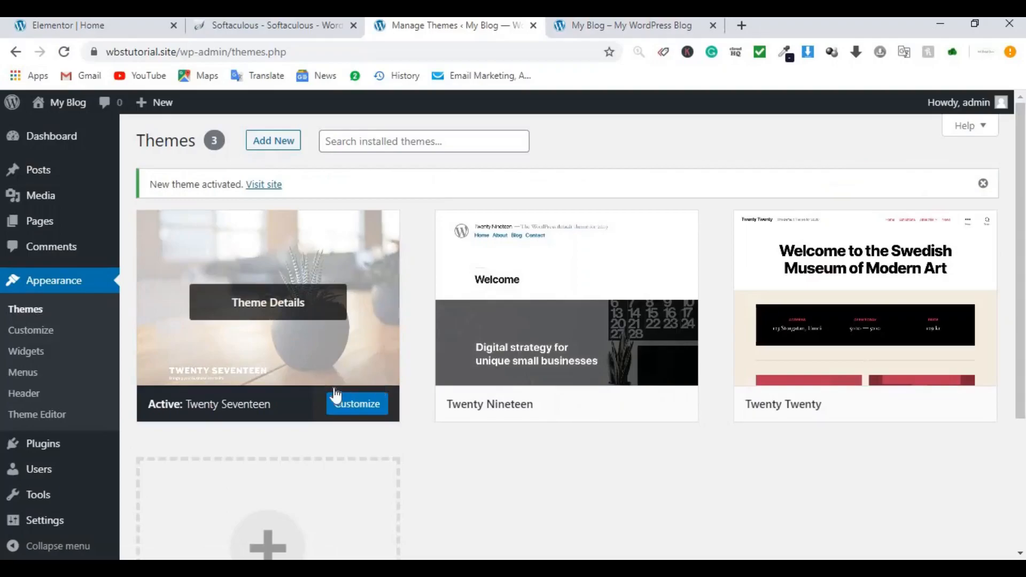
{"action": "left_click", "coordinate": [603, 25]}
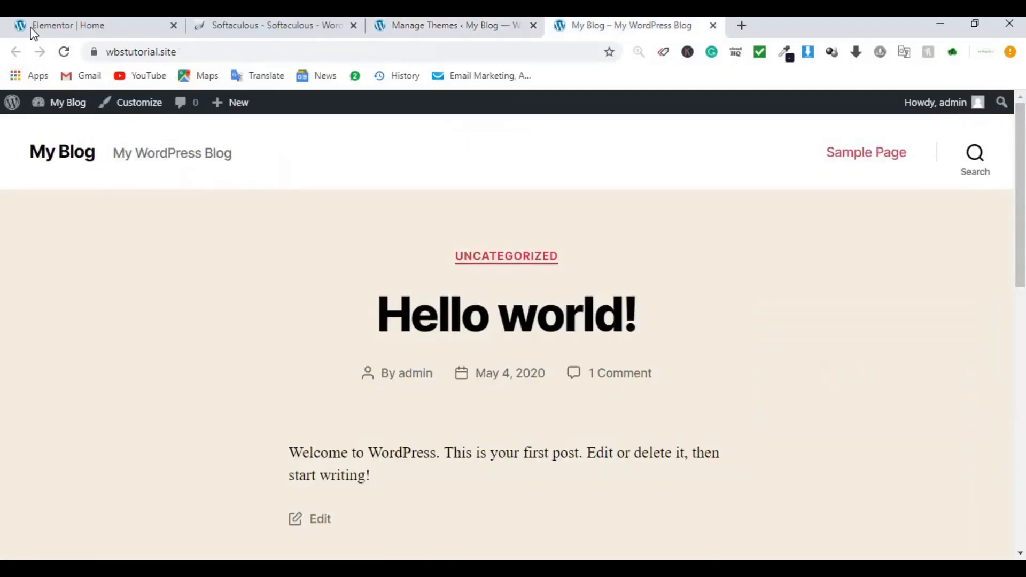
{"action": "left_click", "coordinate": [64, 52]}
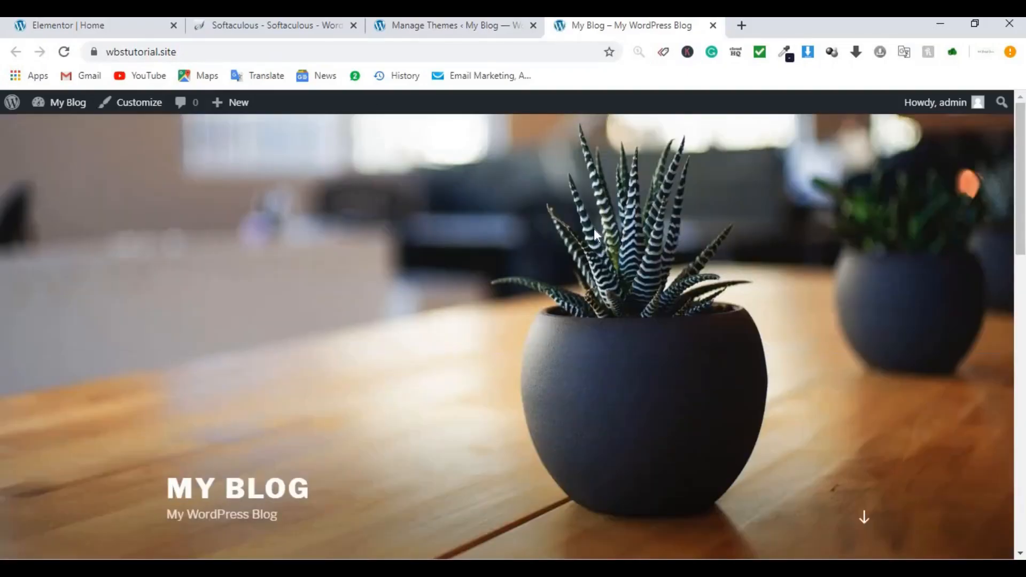
{"action": "scroll", "coordinate": [658, 235], "scroll_direction": "down", "scroll_amount": 7}
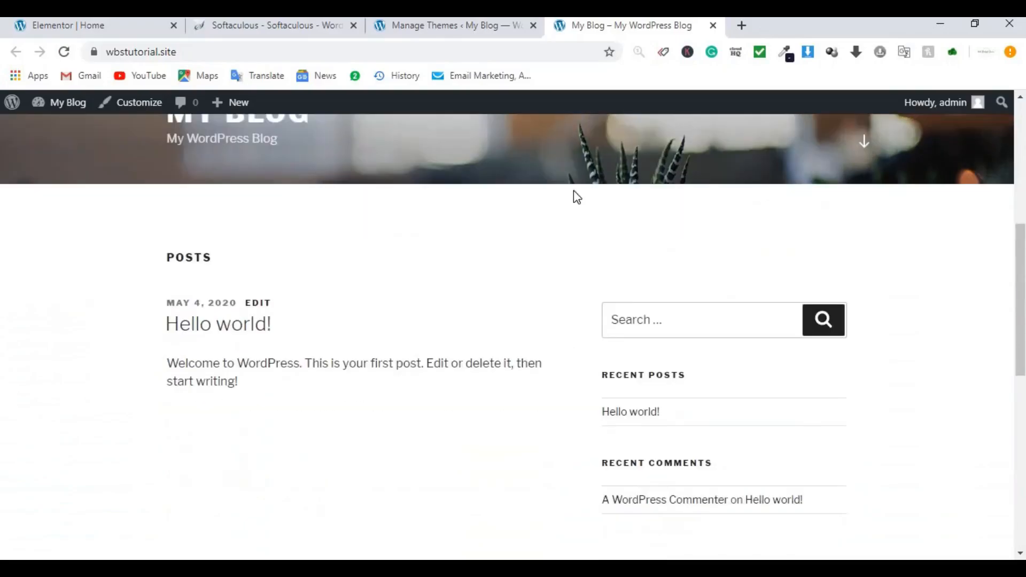
{"action": "left_click", "coordinate": [469, 19]}
{"action": "left_click", "coordinate": [584, 25]}
{"action": "left_click", "coordinate": [484, 28]}
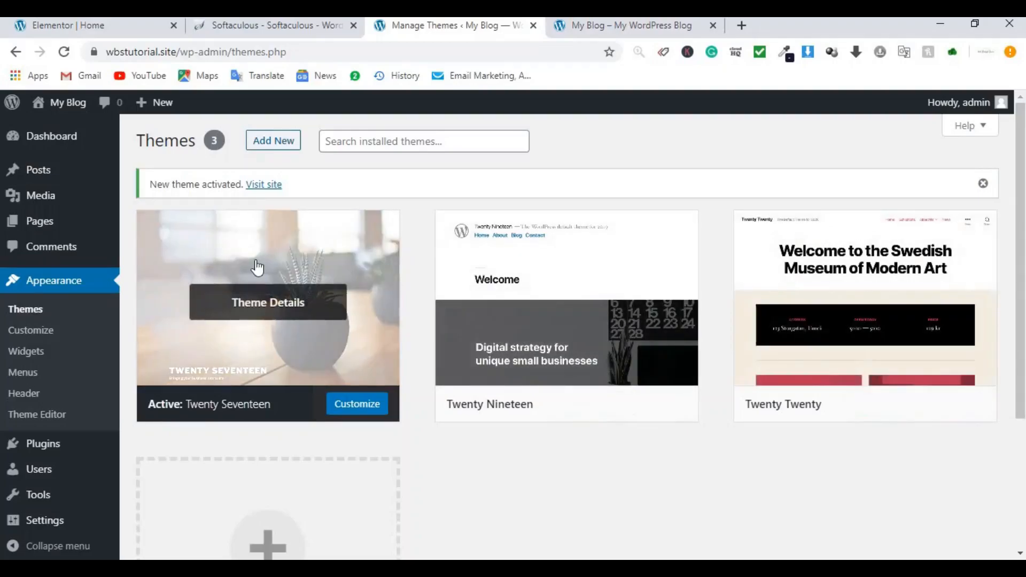
Step: Search the theme directory for 'ocean wp', then install and activate OceanWP
{"action": "left_click", "coordinate": [286, 144]}
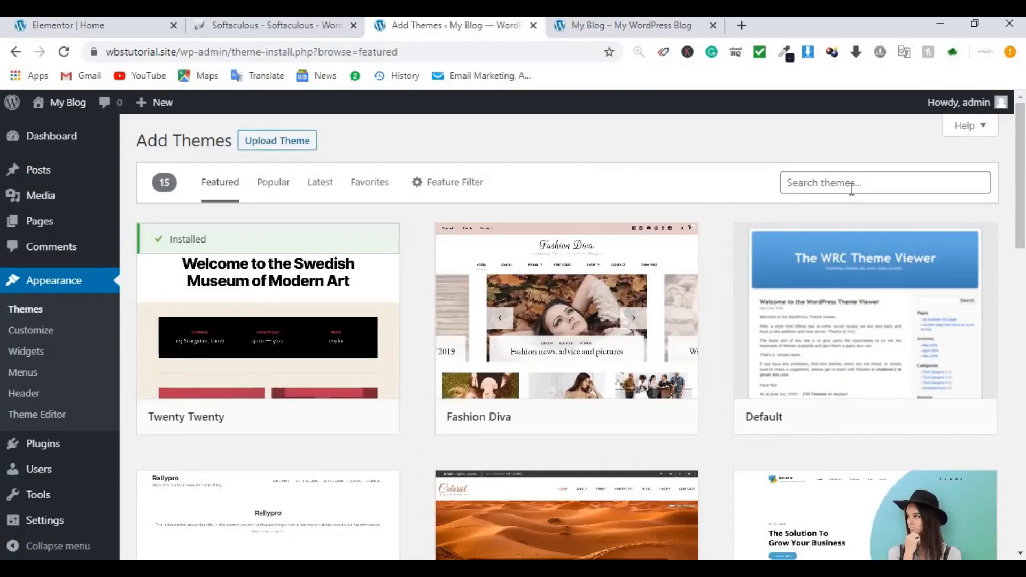
{"action": "left_click", "coordinate": [821, 183]}
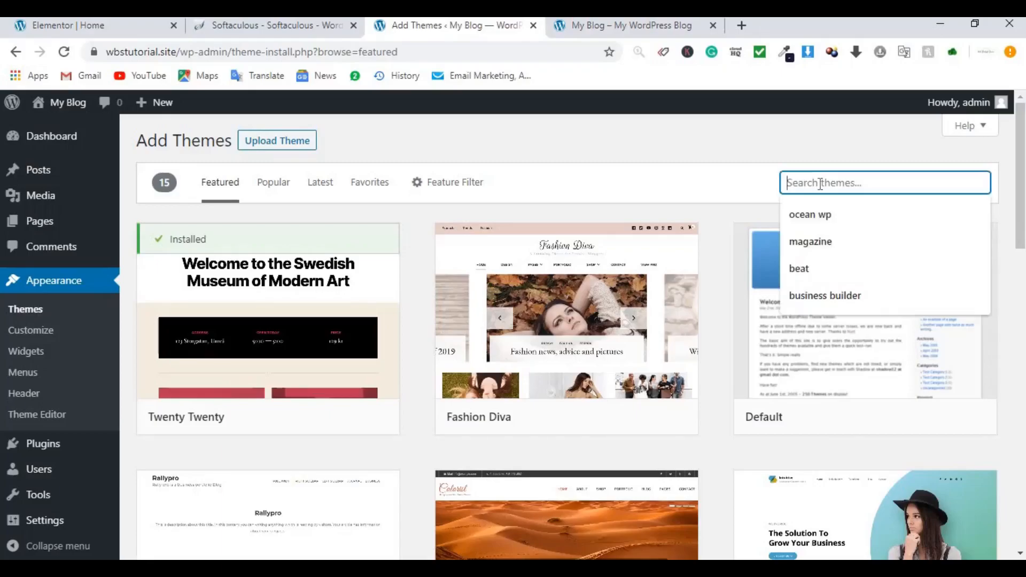
{"action": "left_click", "coordinate": [808, 215]}
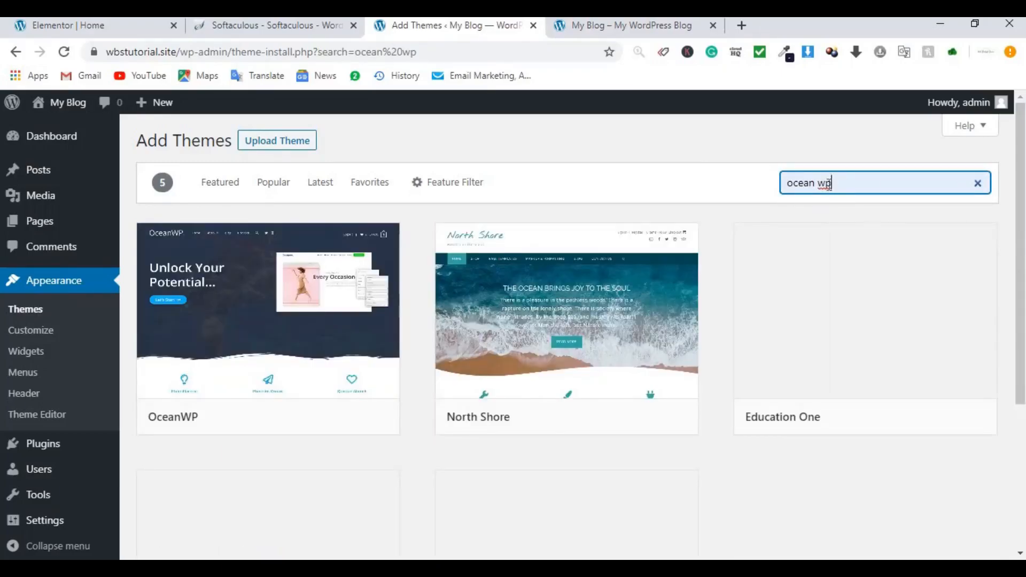
{"action": "mouse_move", "coordinate": [180, 355]}
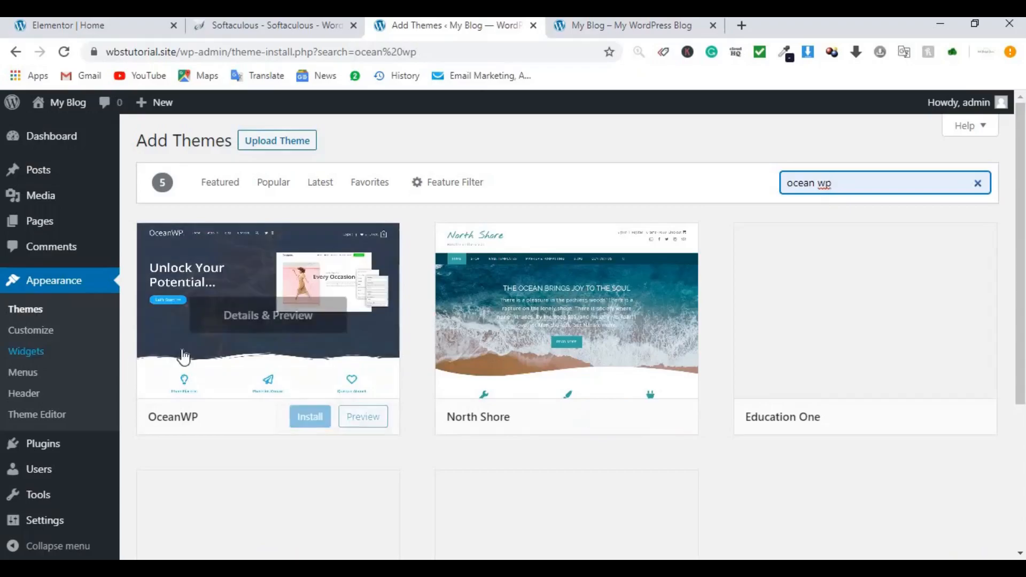
{"action": "left_click", "coordinate": [310, 420]}
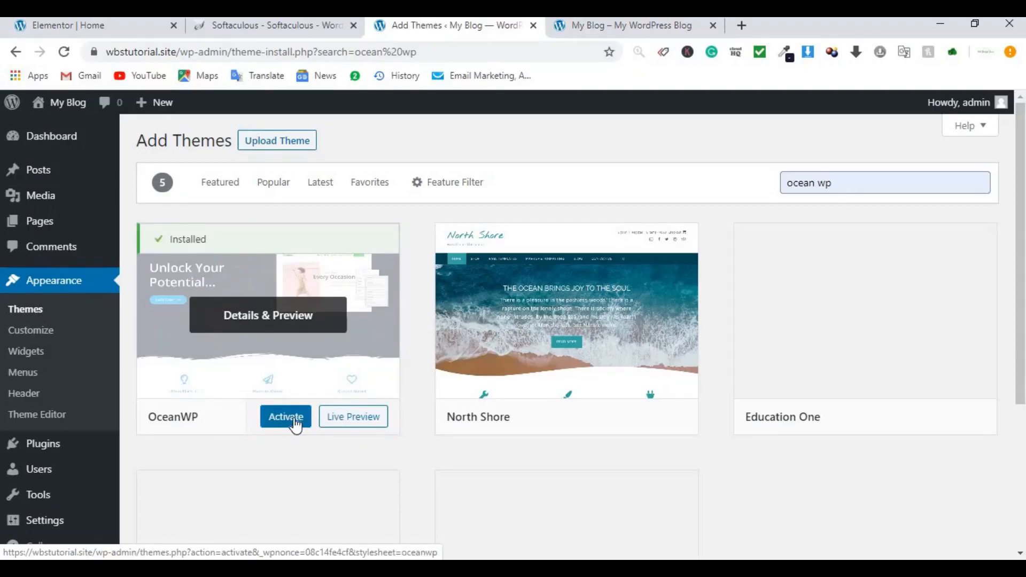
{"action": "left_click", "coordinate": [286, 417]}
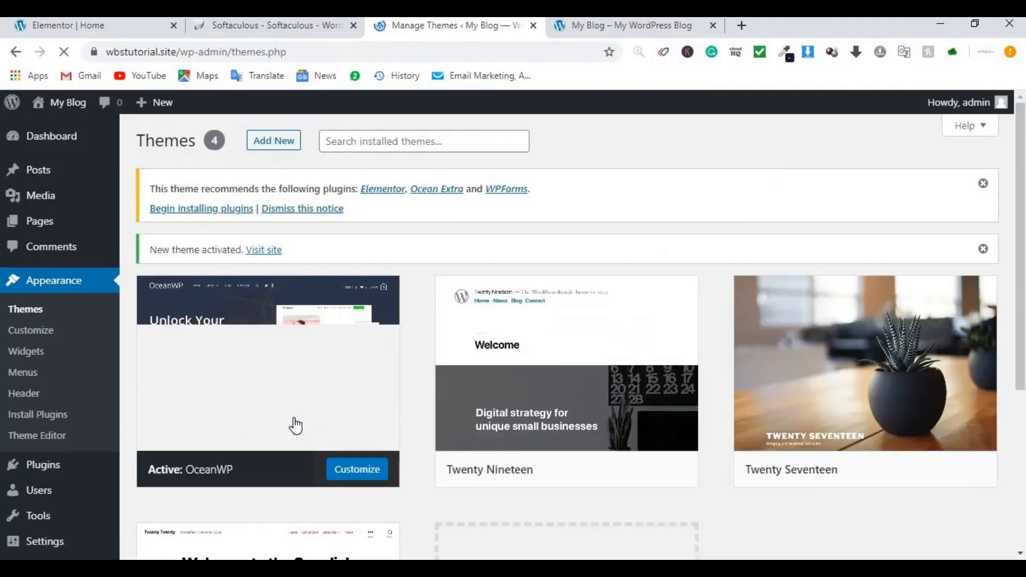
{"action": "left_click", "coordinate": [653, 28]}
{"action": "left_click", "coordinate": [62, 54]}
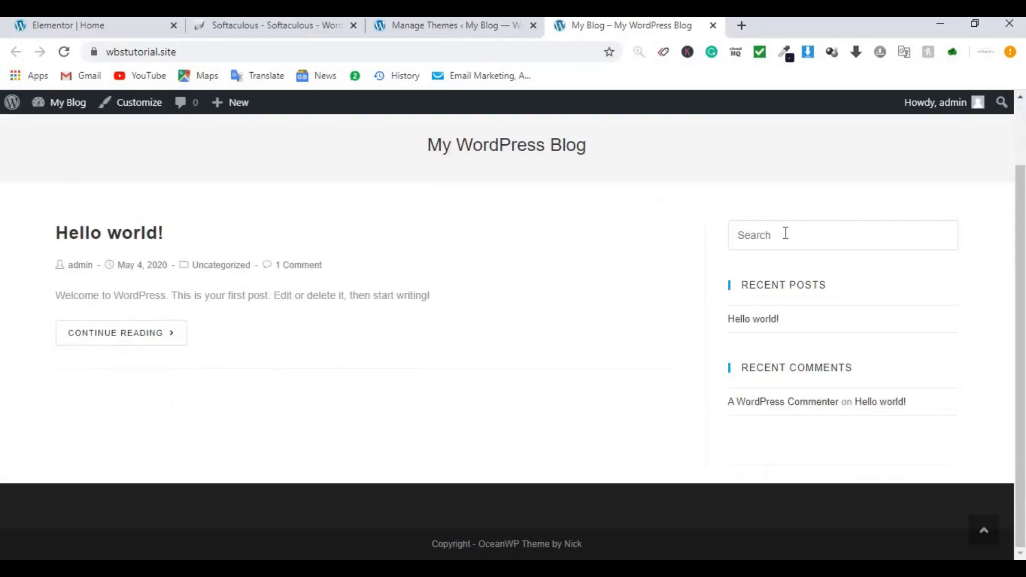
{"action": "scroll", "coordinate": [522, 224], "scroll_direction": "up", "scroll_amount": 2}
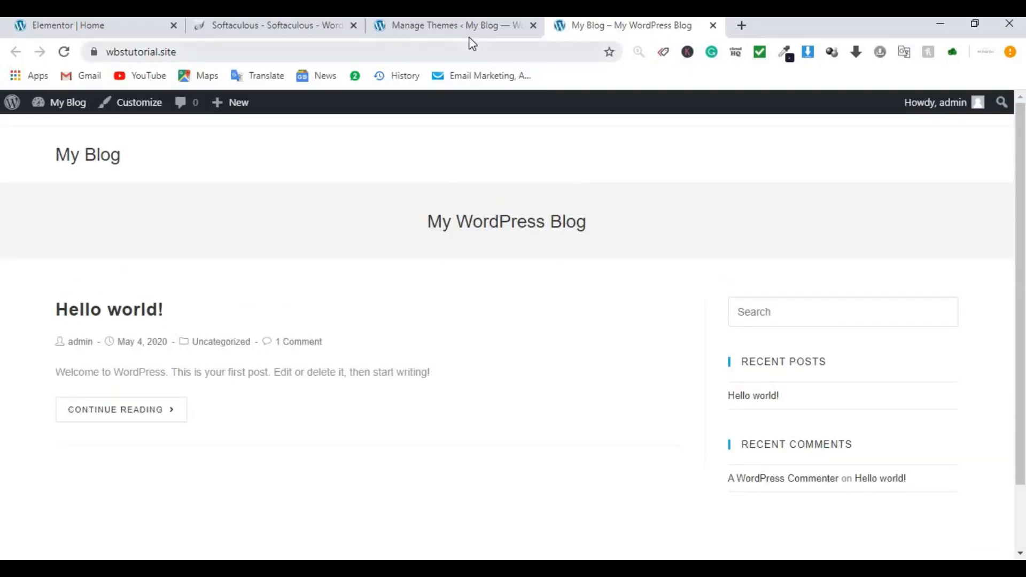
{"action": "left_click", "coordinate": [490, 31]}
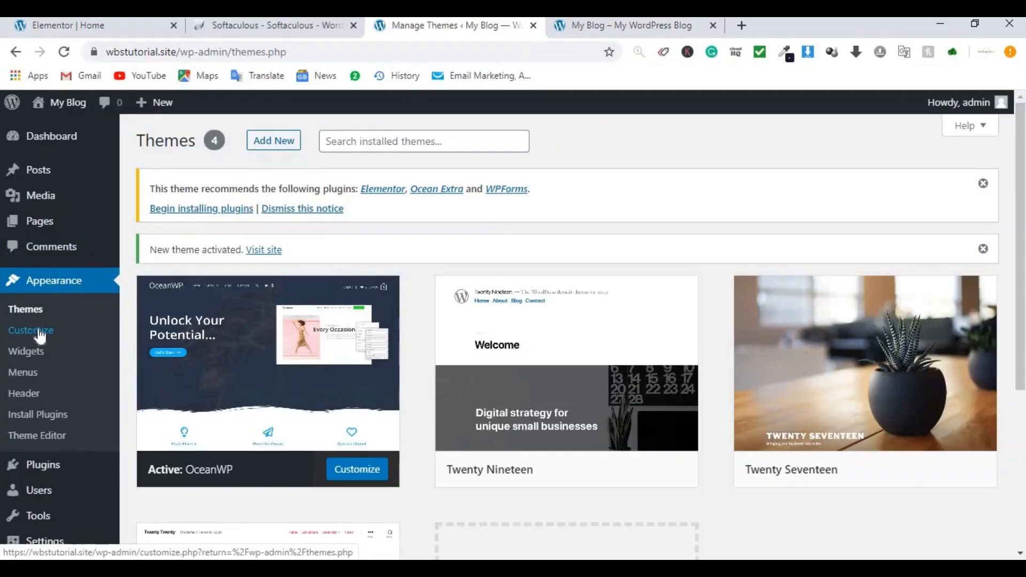
{"action": "left_click", "coordinate": [18, 336]}
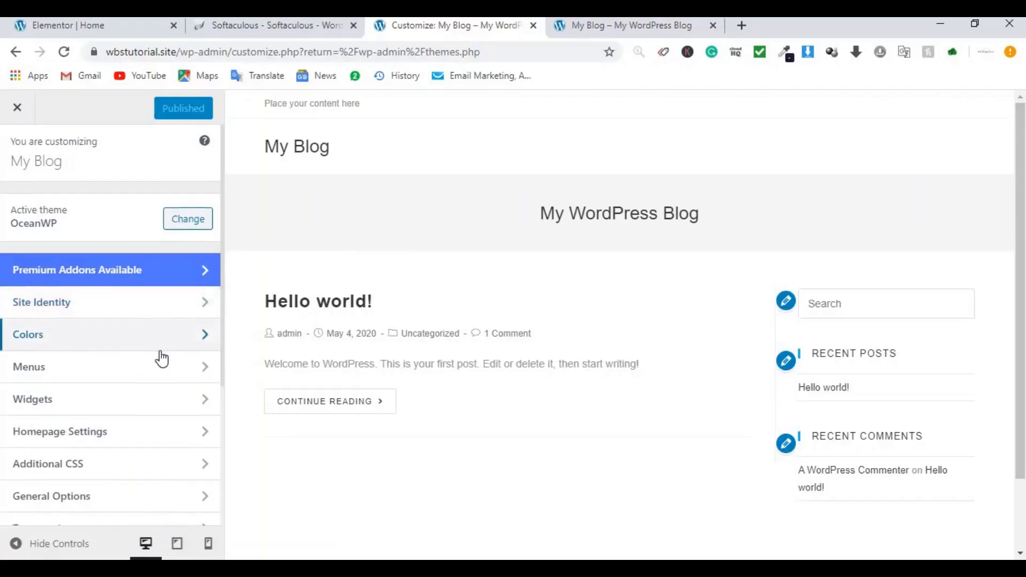
Step: Set the Page Title visibility to Hide On Tablet & Mobile and its style to Hidden
{"action": "scroll", "coordinate": [161, 359], "scroll_direction": "down", "scroll_amount": 3}
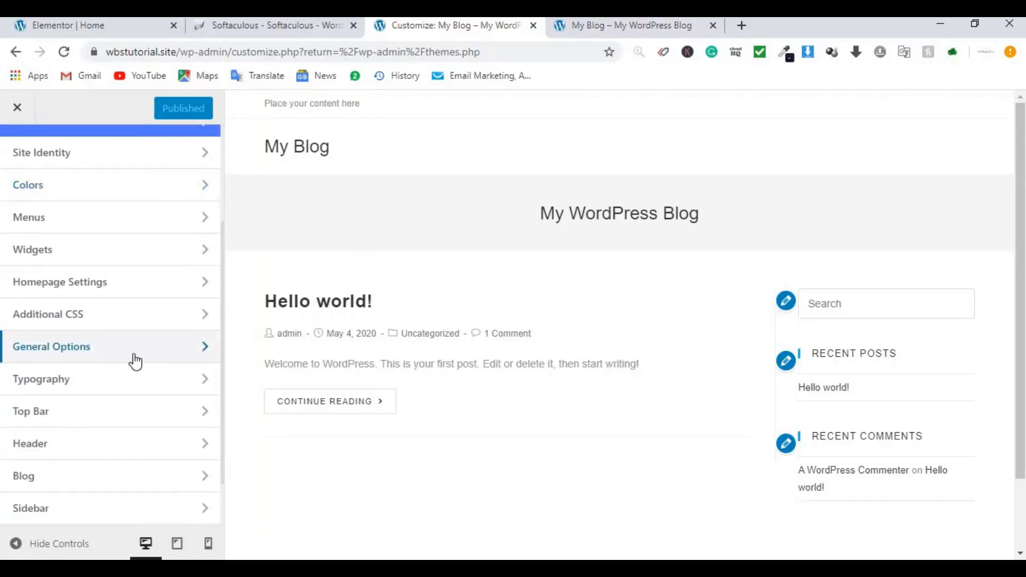
{"action": "left_click", "coordinate": [136, 362]}
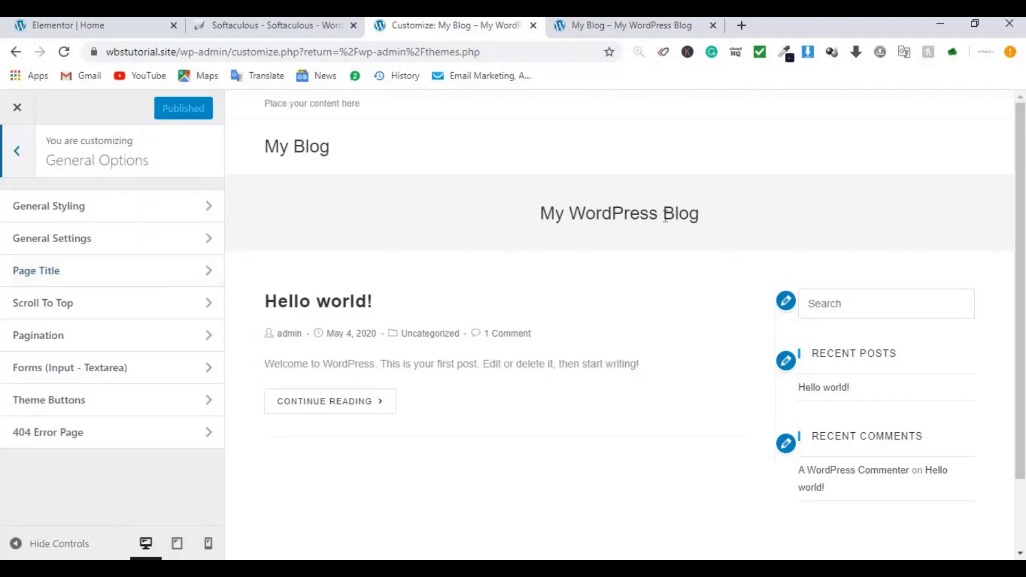
{"action": "left_click", "coordinate": [95, 284]}
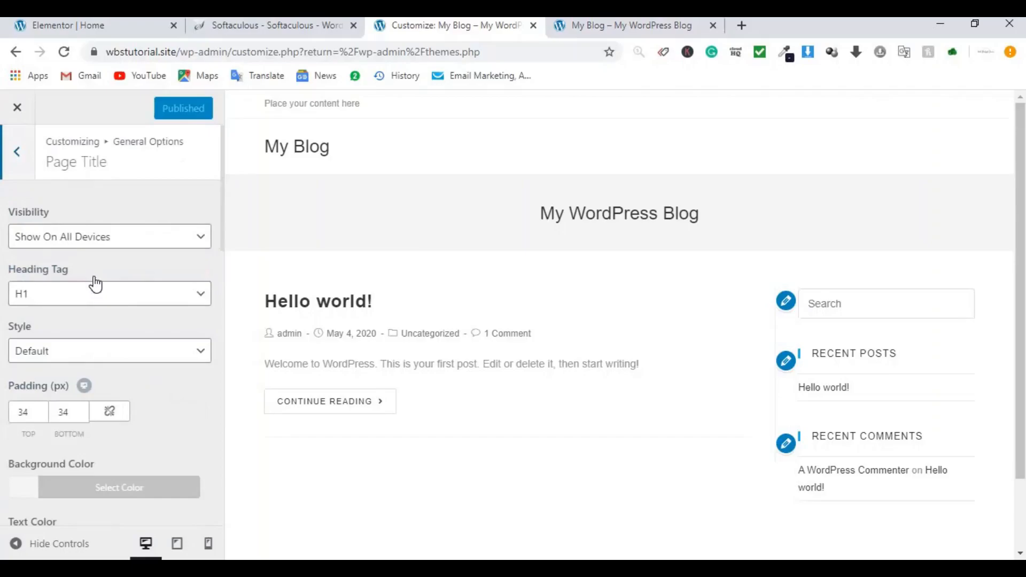
{"action": "left_click", "coordinate": [123, 249]}
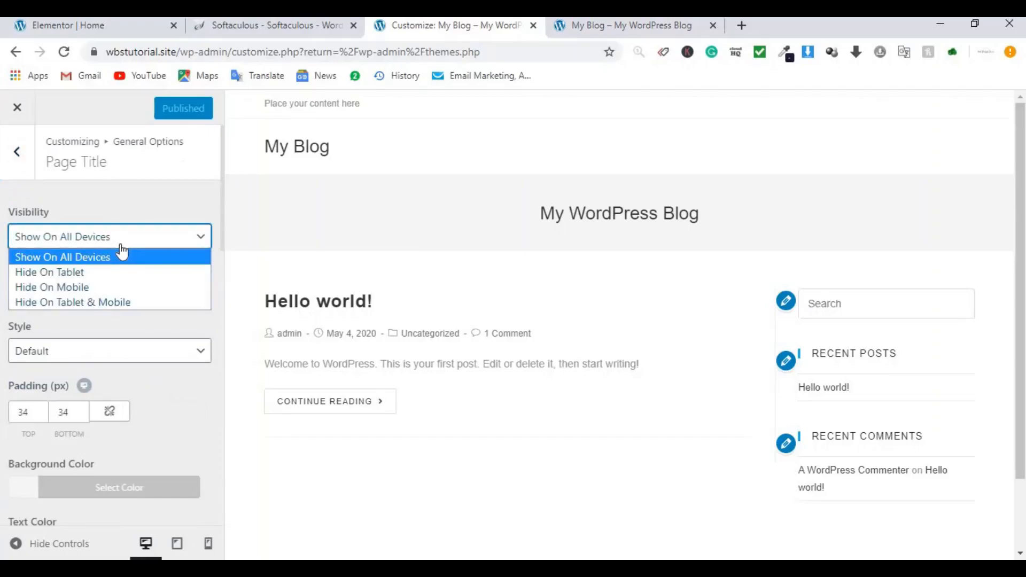
{"action": "left_click", "coordinate": [96, 304]}
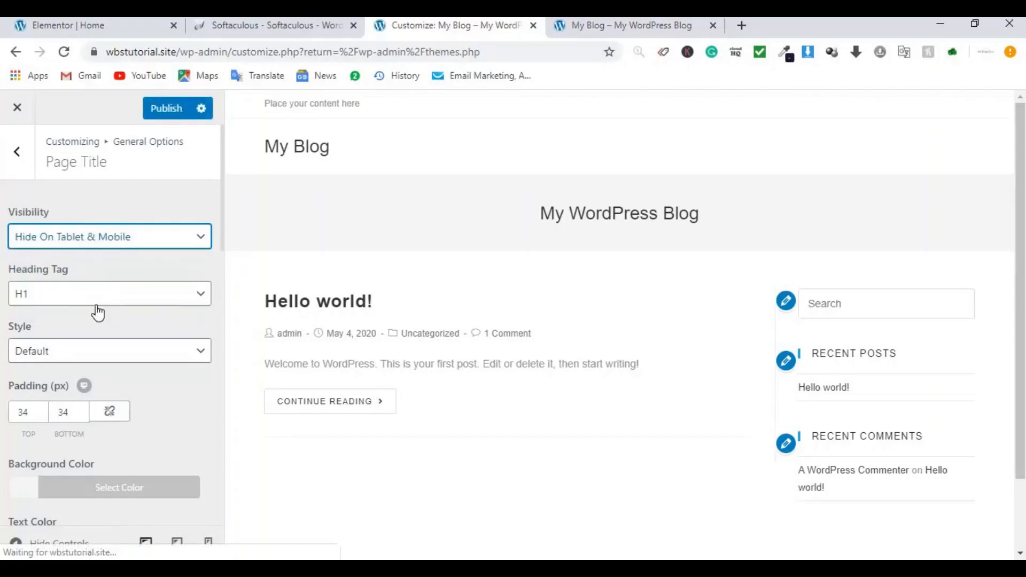
{"action": "left_click", "coordinate": [99, 359]}
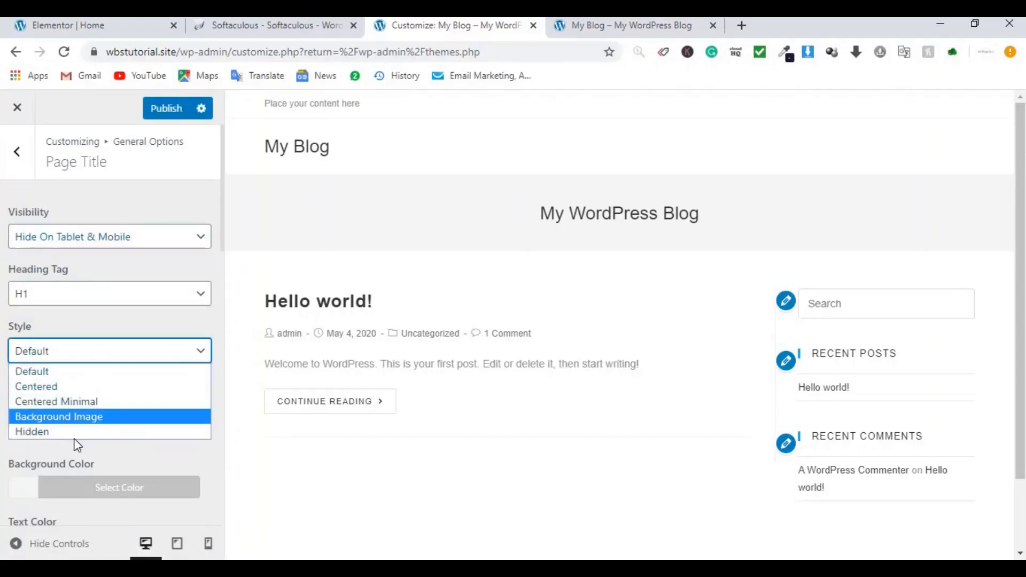
{"action": "left_click", "coordinate": [64, 432]}
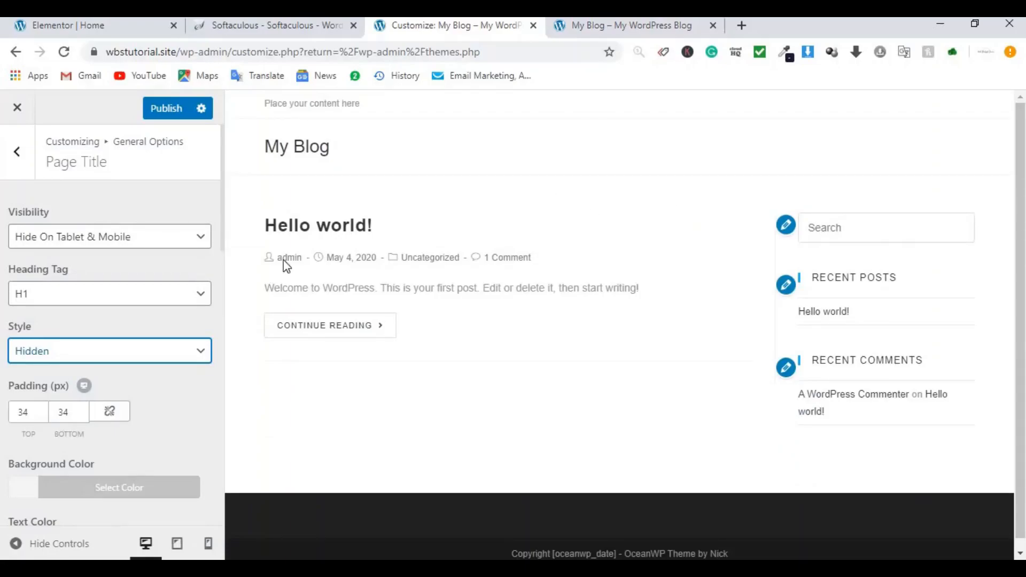
{"action": "left_click", "coordinate": [16, 153]}
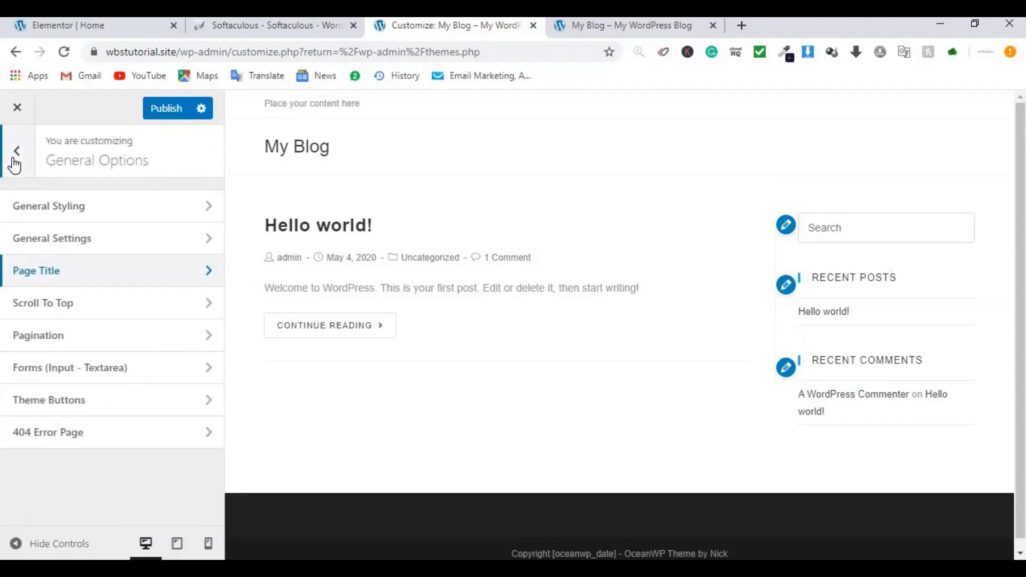
Step: Remove the Recent Comments, Recent Posts and Search widgets from the Default Sidebar
{"action": "left_click", "coordinate": [14, 160]}
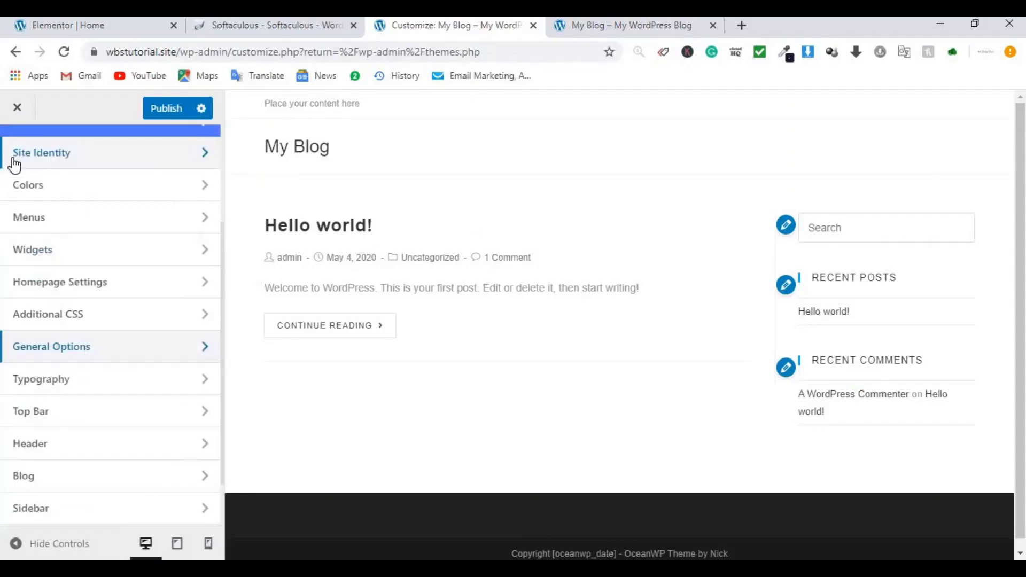
{"action": "left_click", "coordinate": [49, 257]}
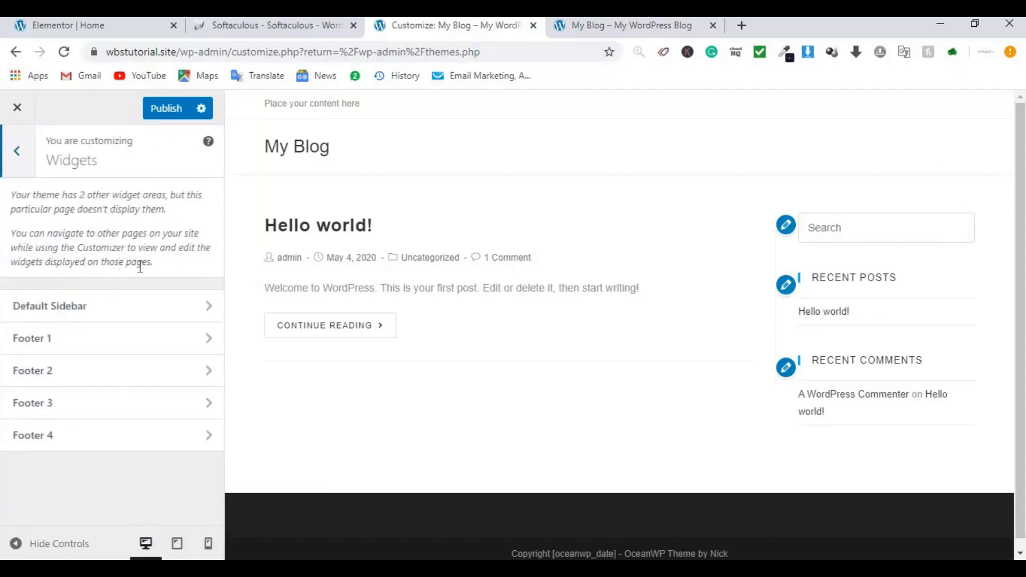
{"action": "left_click", "coordinate": [86, 314]}
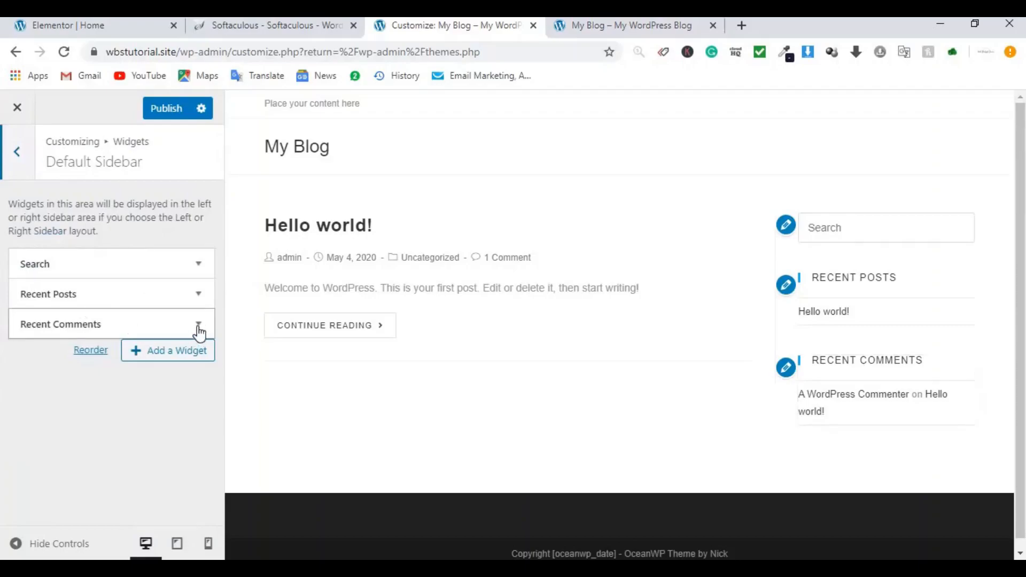
{"action": "left_click", "coordinate": [198, 328]}
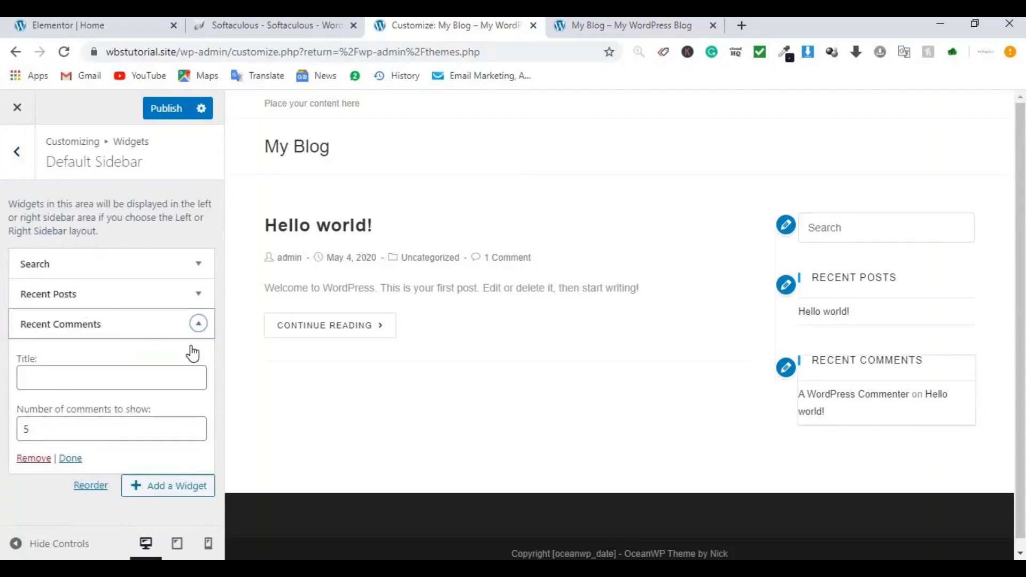
{"action": "left_click", "coordinate": [35, 461]}
{"action": "left_click", "coordinate": [198, 294]}
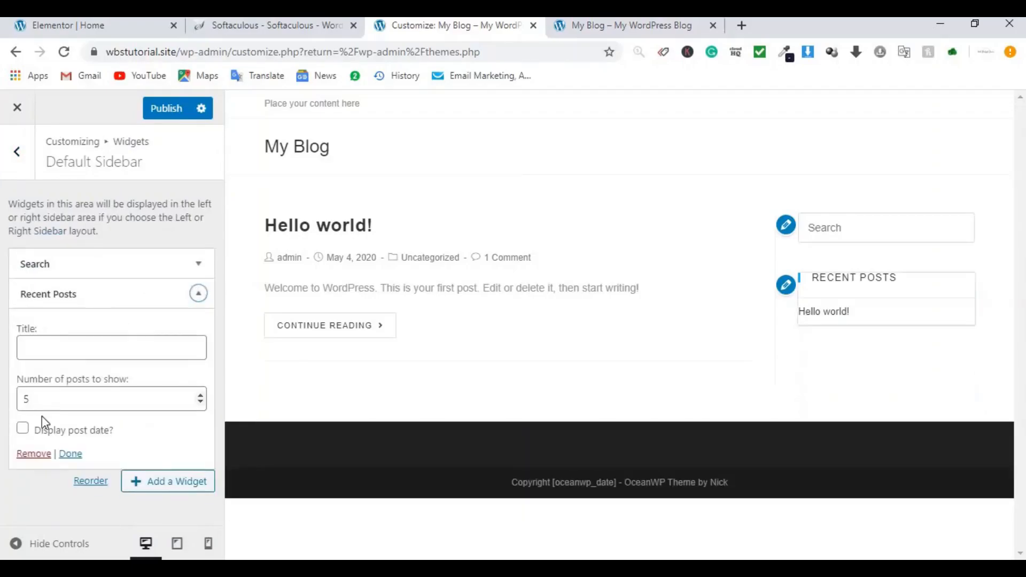
{"action": "left_click", "coordinate": [33, 453]}
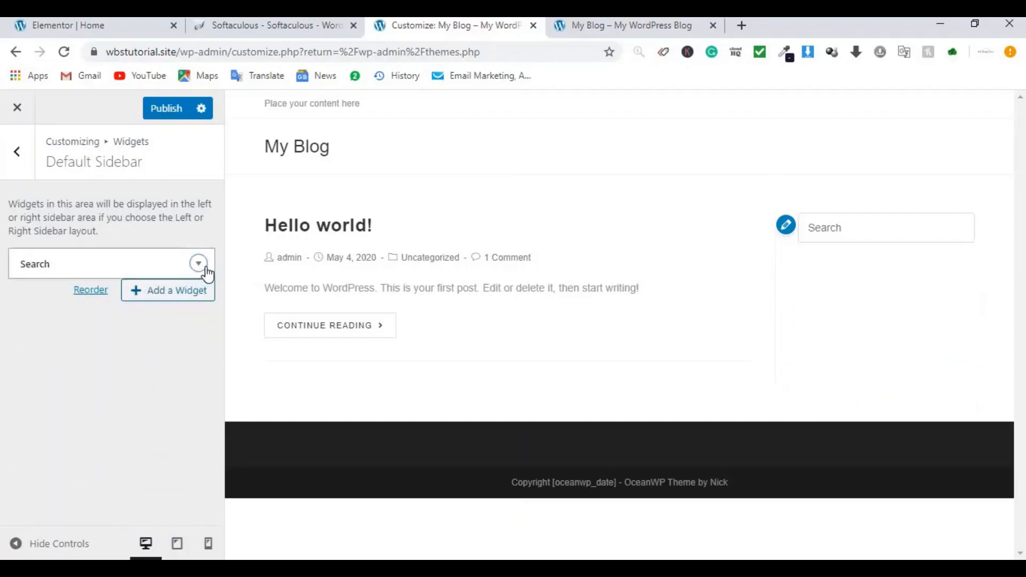
{"action": "left_click", "coordinate": [199, 264]}
{"action": "left_click", "coordinate": [34, 348]}
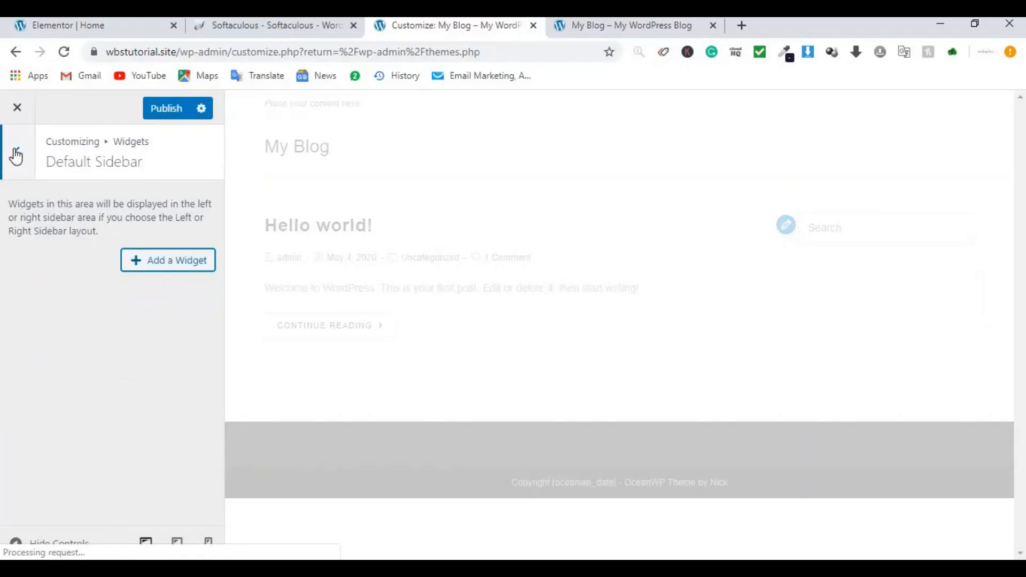
{"action": "left_click", "coordinate": [16, 156]}
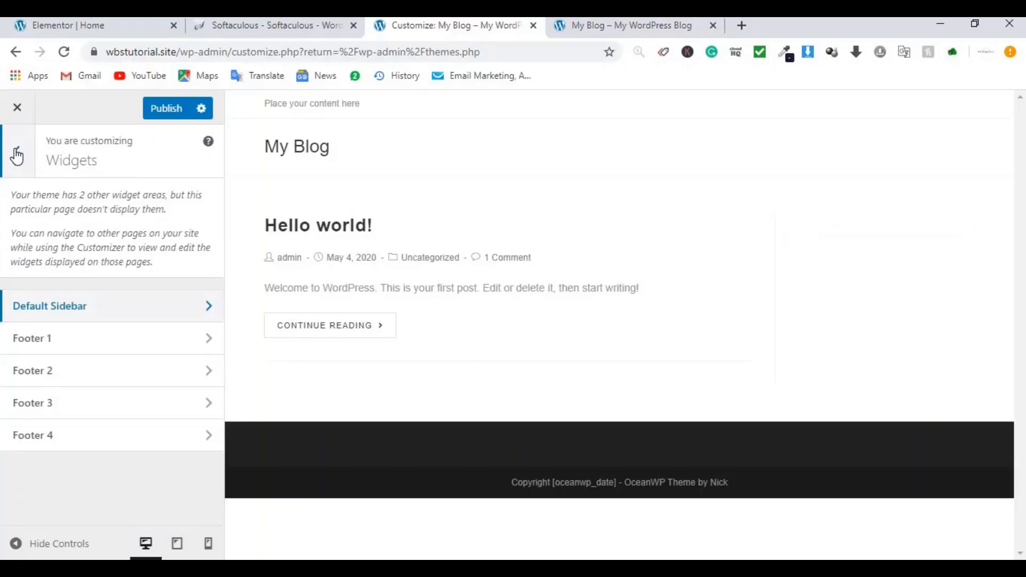
Step: Switch the Blog Entries layout to Full Width, publish it, and close the Customizer
{"action": "left_click", "coordinate": [17, 156]}
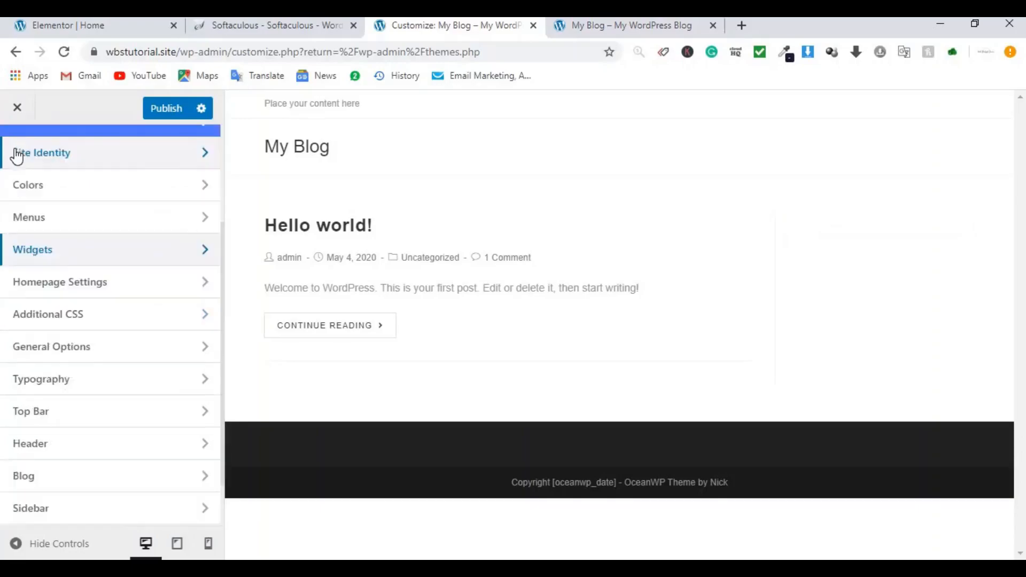
{"action": "left_click", "coordinate": [67, 487]}
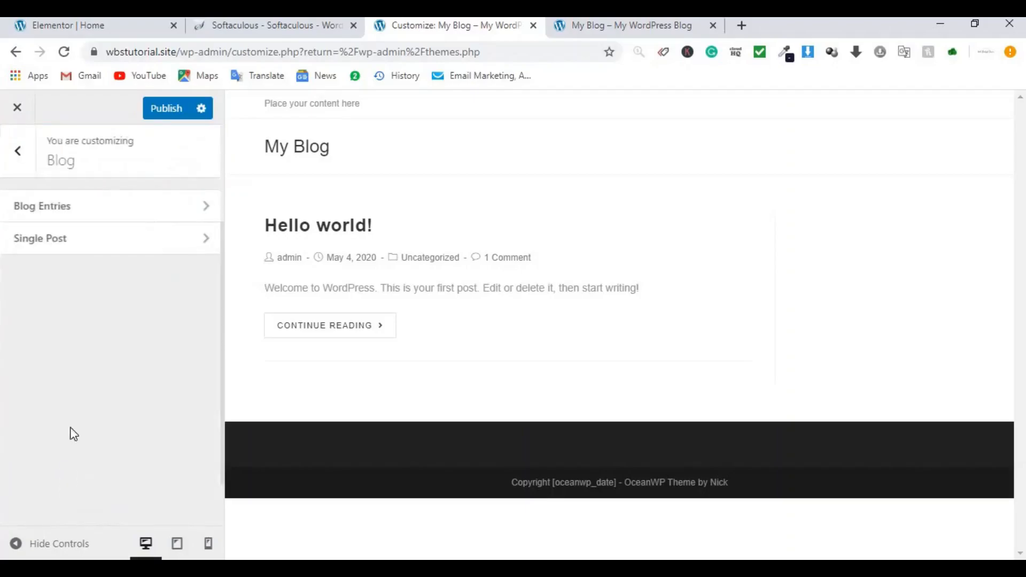
{"action": "left_click", "coordinate": [83, 222]}
{"action": "left_click", "coordinate": [170, 248]}
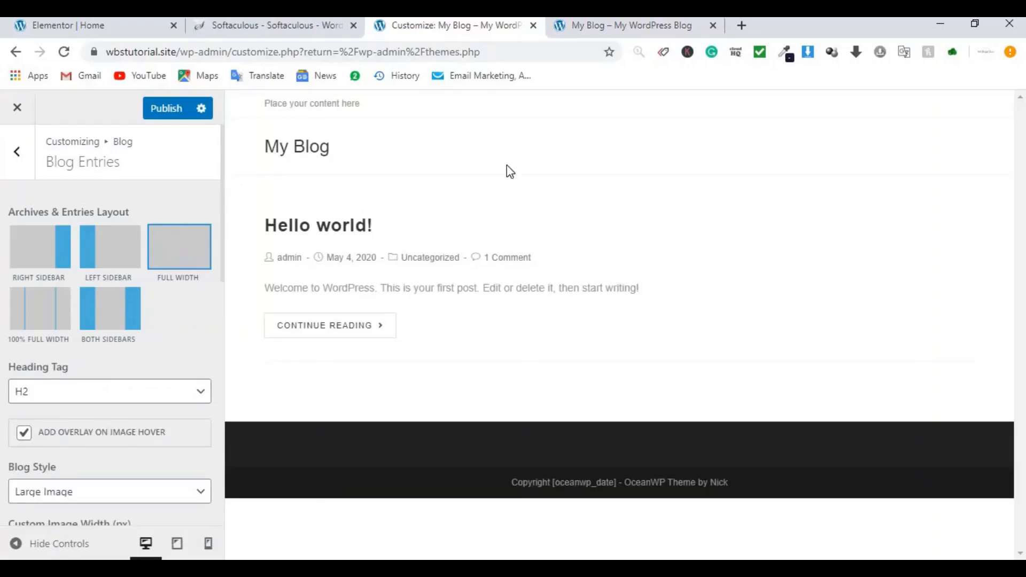
{"action": "left_click", "coordinate": [165, 110]}
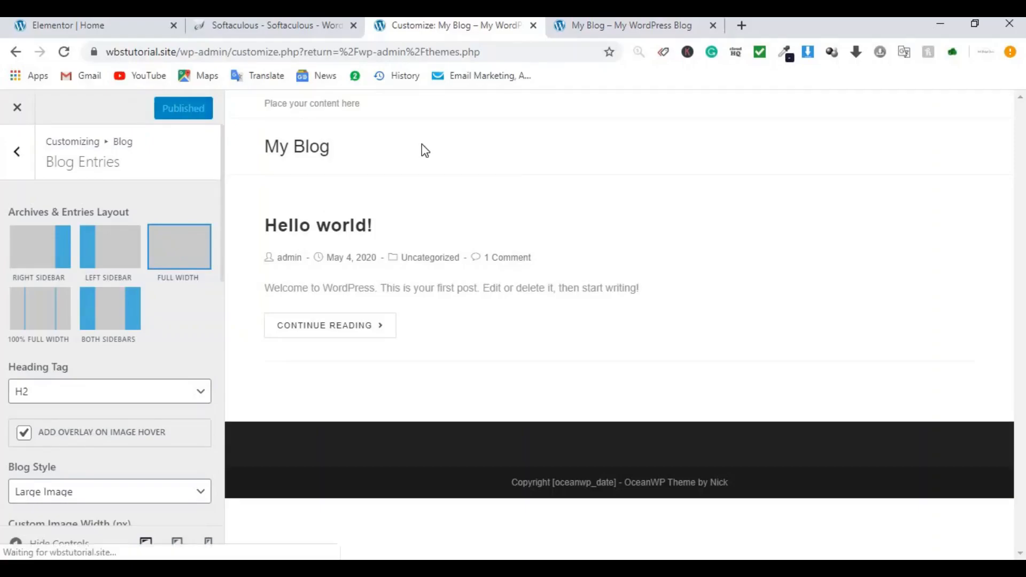
{"action": "left_click", "coordinate": [16, 108]}
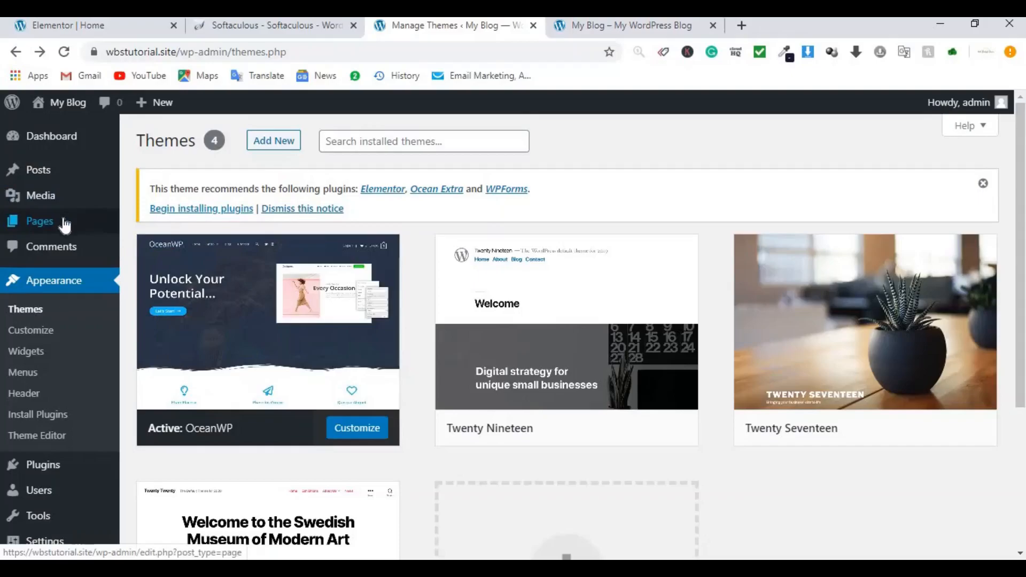
Step: Open three Add New Page editors, each in its own browser tab
{"action": "mouse_move", "coordinate": [63, 224]}
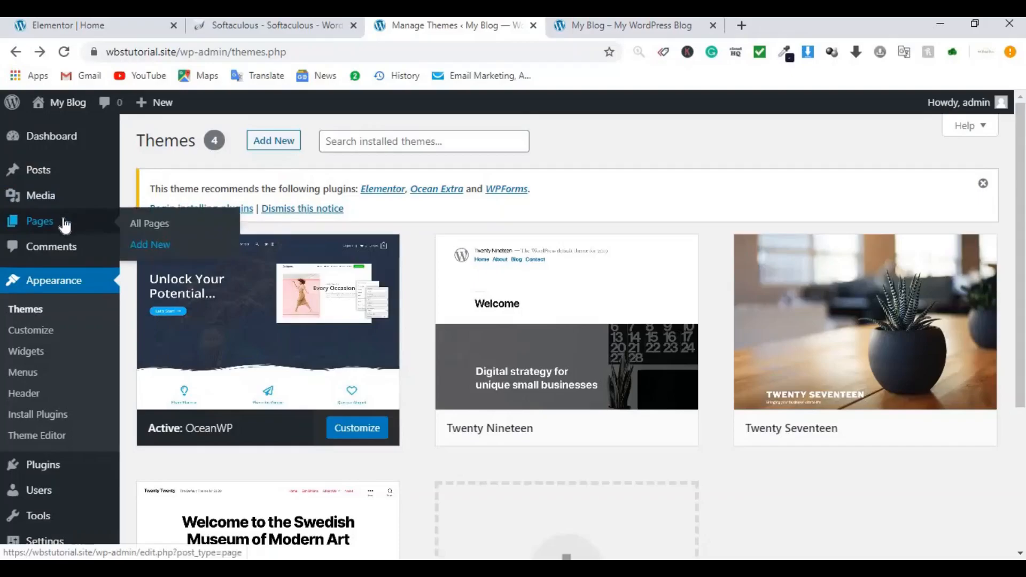
{"action": "right_click", "coordinate": [157, 256]}
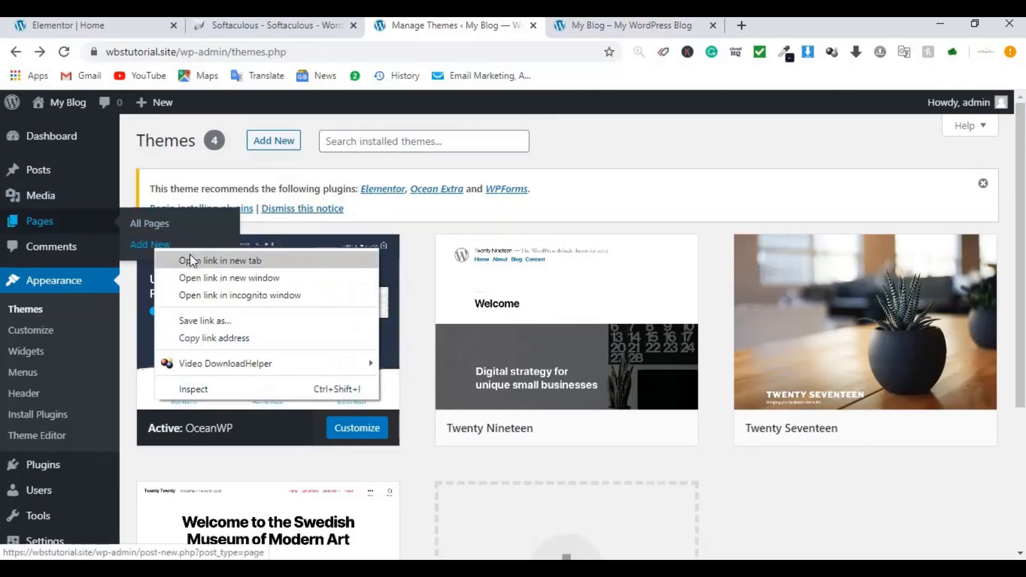
{"action": "left_click", "coordinate": [191, 257]}
{"action": "right_click", "coordinate": [167, 254]}
{"action": "left_click", "coordinate": [191, 258]}
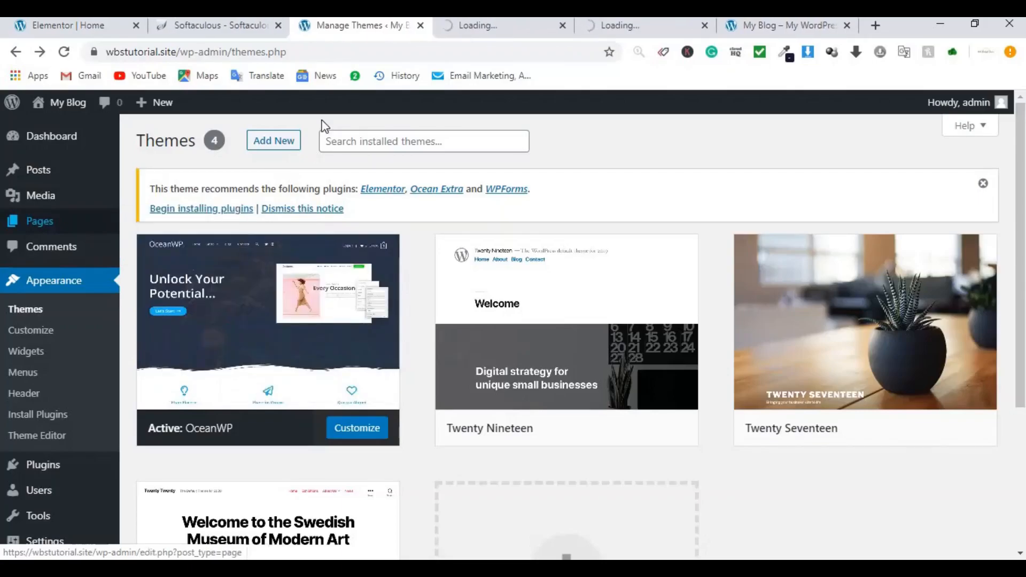
{"action": "mouse_move", "coordinate": [39, 221]}
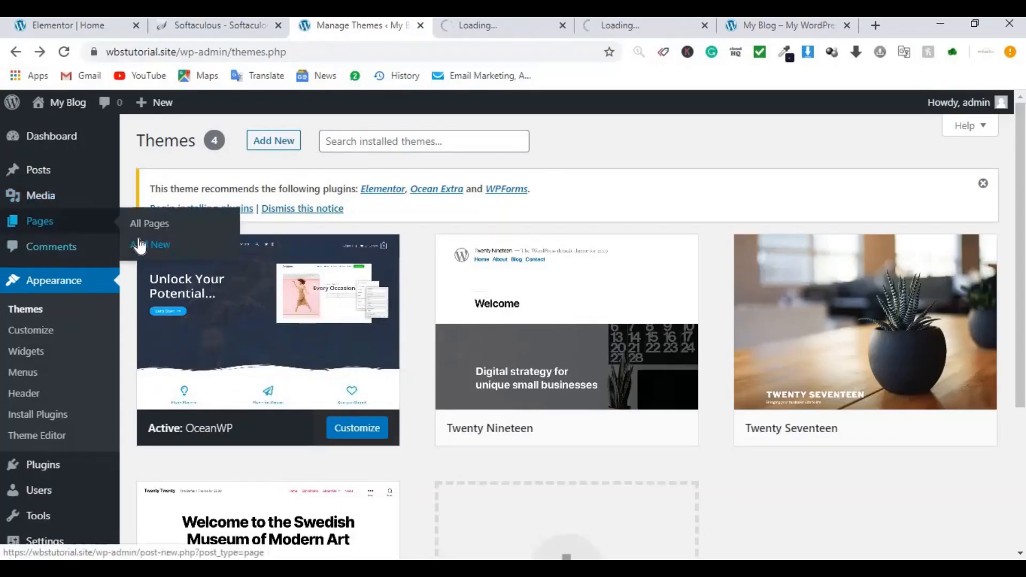
{"action": "right_click", "coordinate": [146, 246]}
{"action": "left_click", "coordinate": [167, 256]}
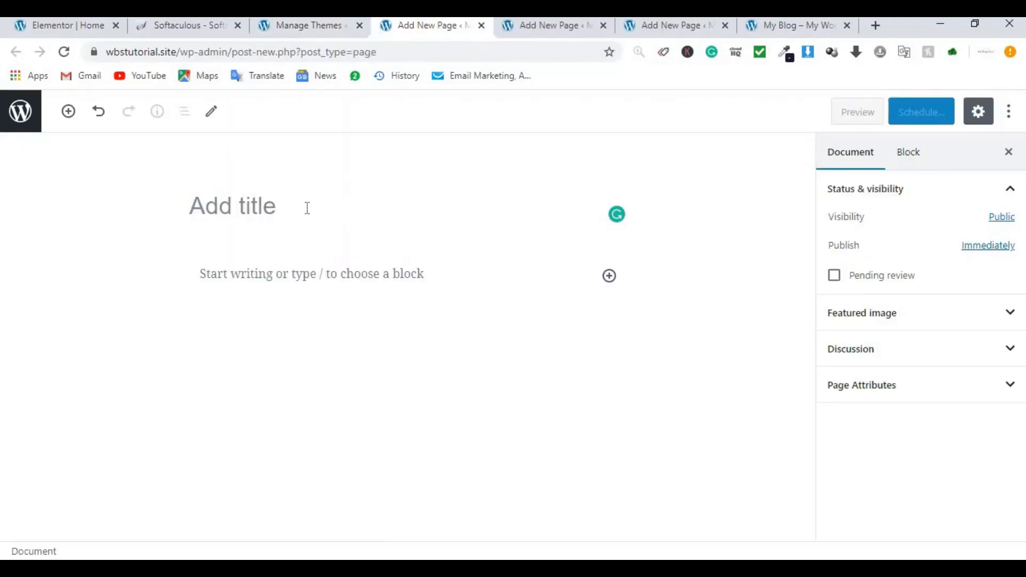
Step: Title the first new page 'Home' and publish it
{"action": "left_click", "coordinate": [288, 208]}
{"action": "type", "text": "Home"}
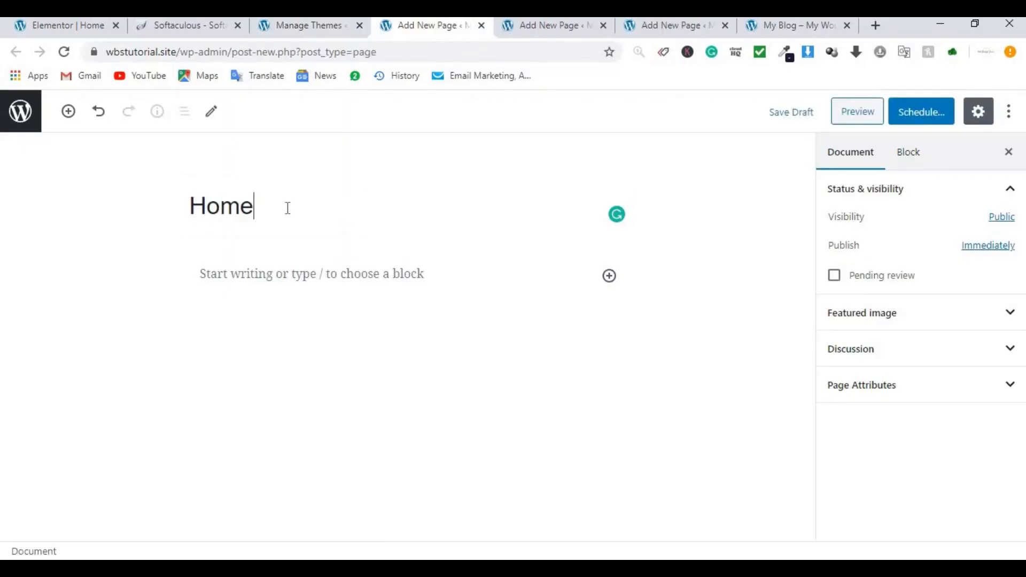
{"action": "left_click", "coordinate": [925, 119]}
{"action": "left_click", "coordinate": [923, 115]}
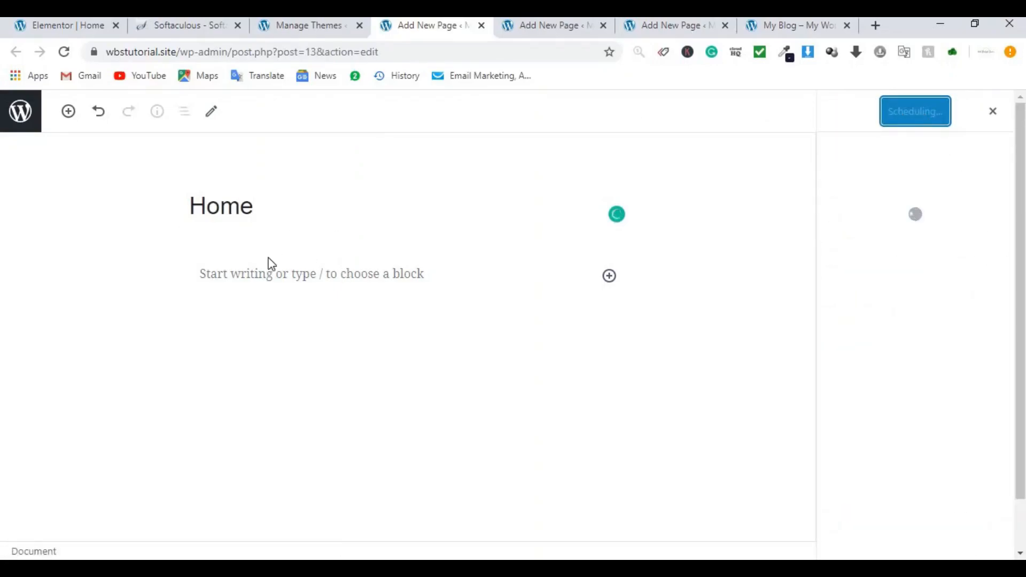
Step: Title the next new page 'All song page'
{"action": "left_click", "coordinate": [550, 25]}
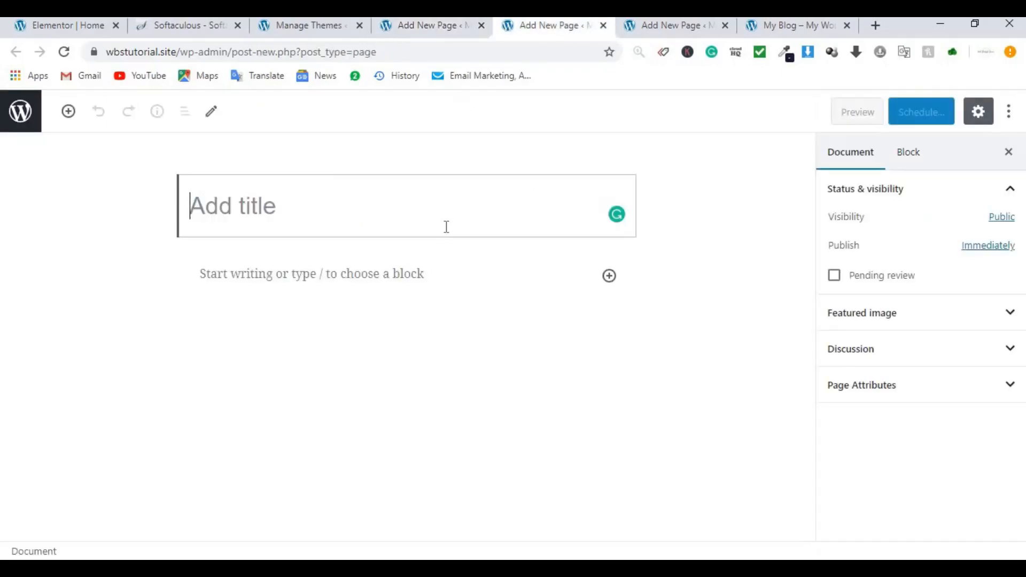
{"action": "type", "text": "All"}
{"action": "key", "text": "BackSpace"}
{"action": "key", "text": "BackSpace"}
{"action": "type", "text": "l so"}
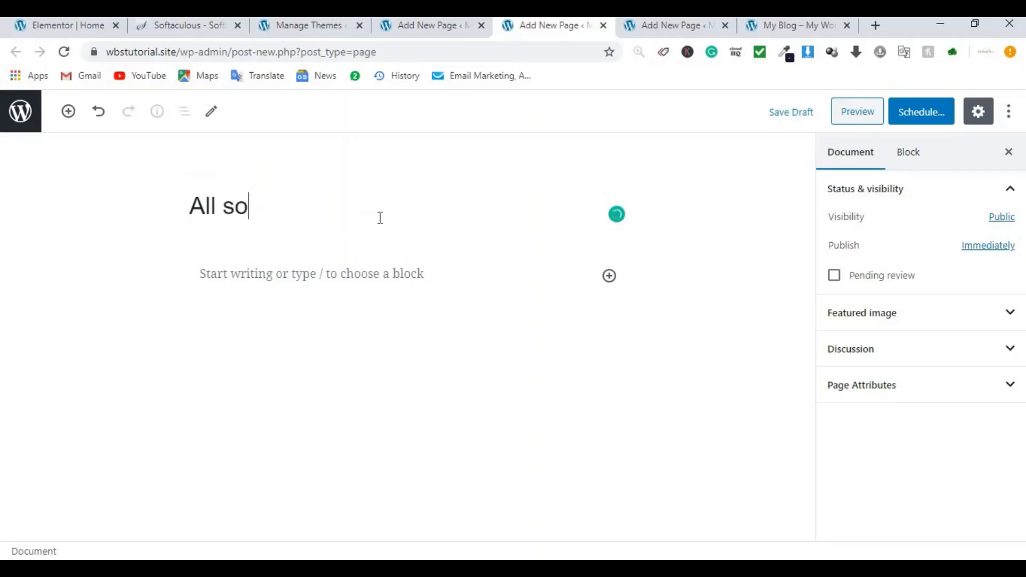
{"action": "type", "text": "ng page"}
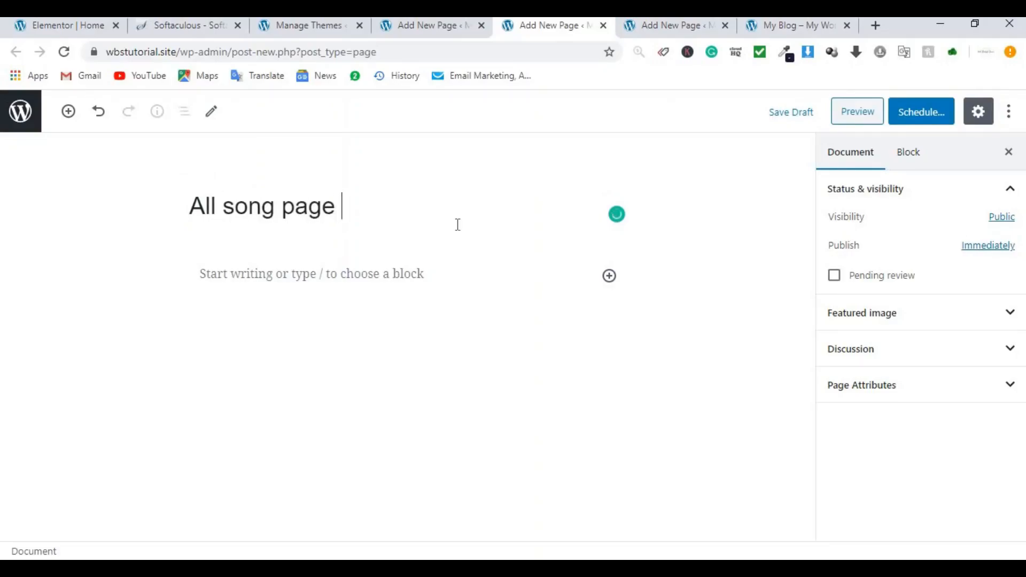
Step: Title the third new page 'All song page 2' and publish it
{"action": "left_click", "coordinate": [676, 26]}
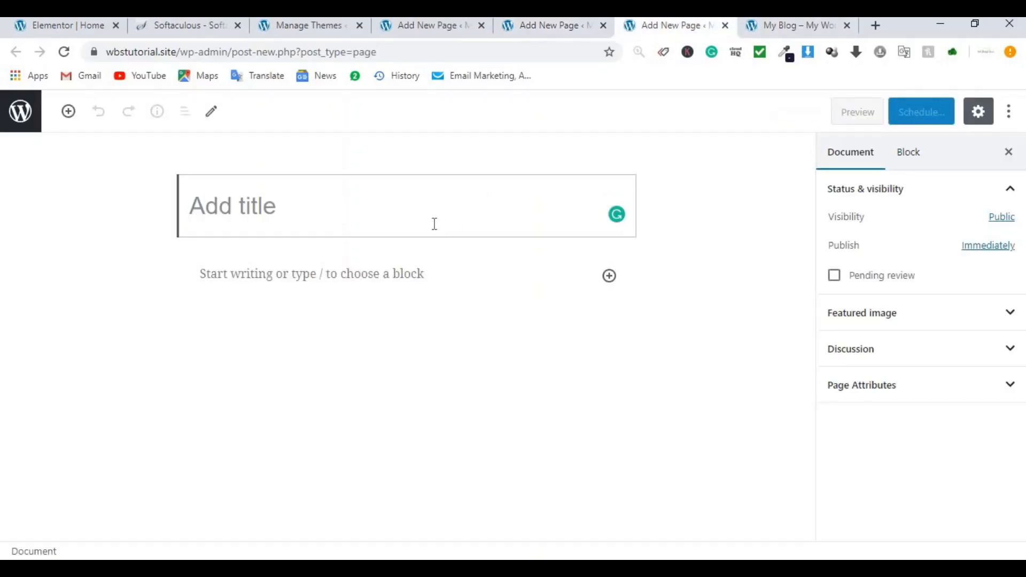
{"action": "type", "text": "All"}
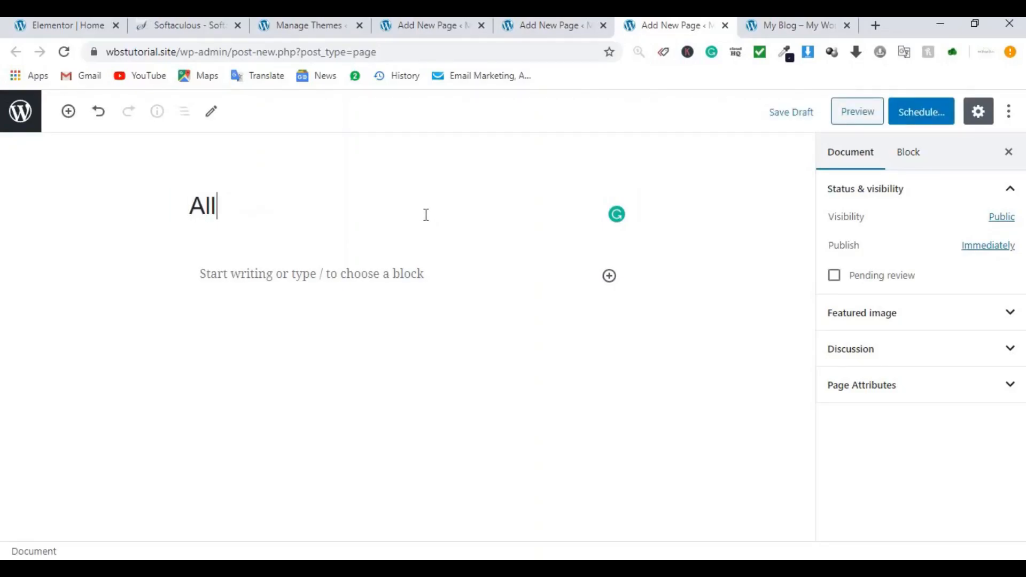
{"action": "type", "text": " song"}
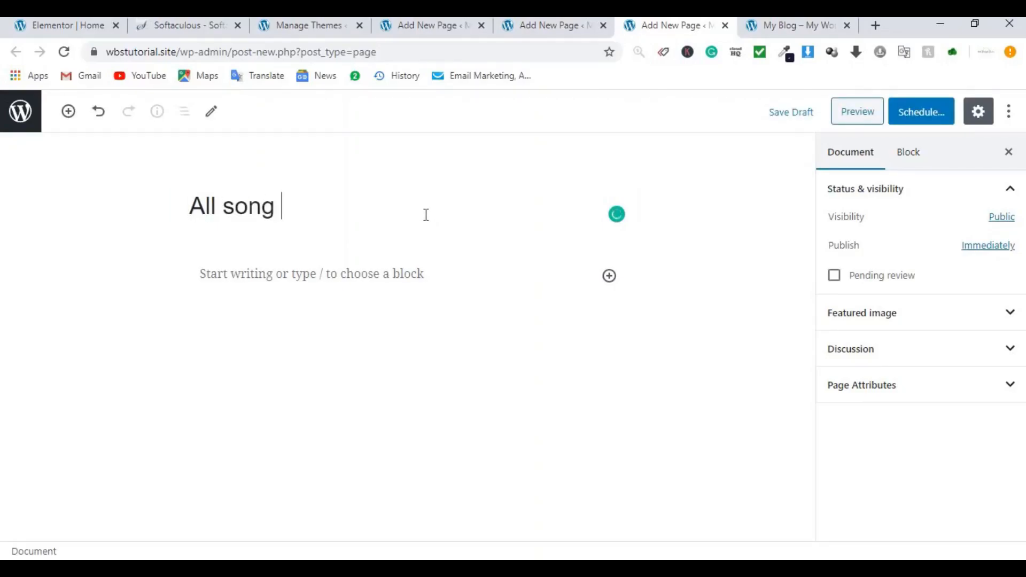
{"action": "type", "text": " page 2"}
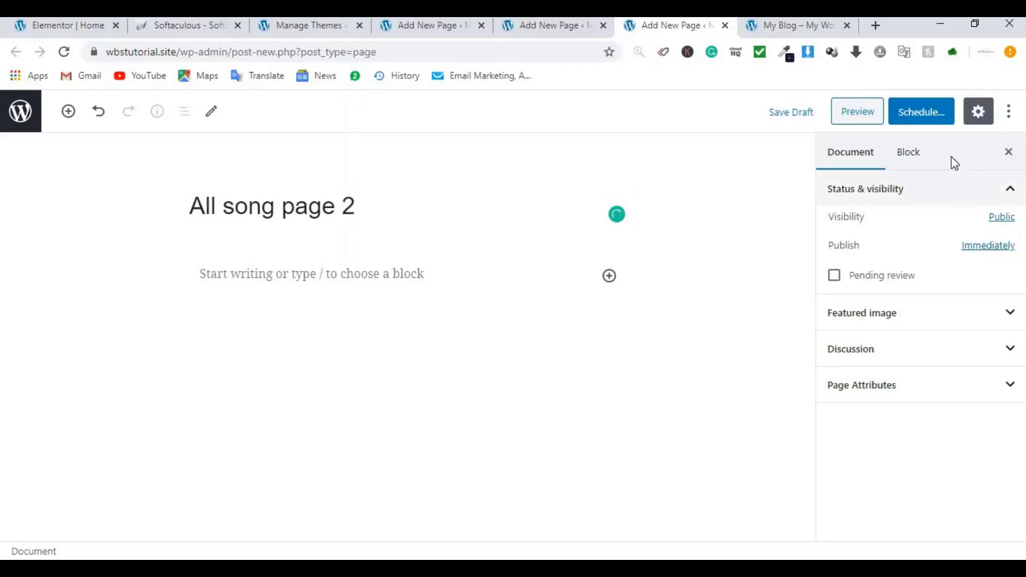
{"action": "left_click", "coordinate": [922, 111]}
{"action": "left_click", "coordinate": [916, 111]}
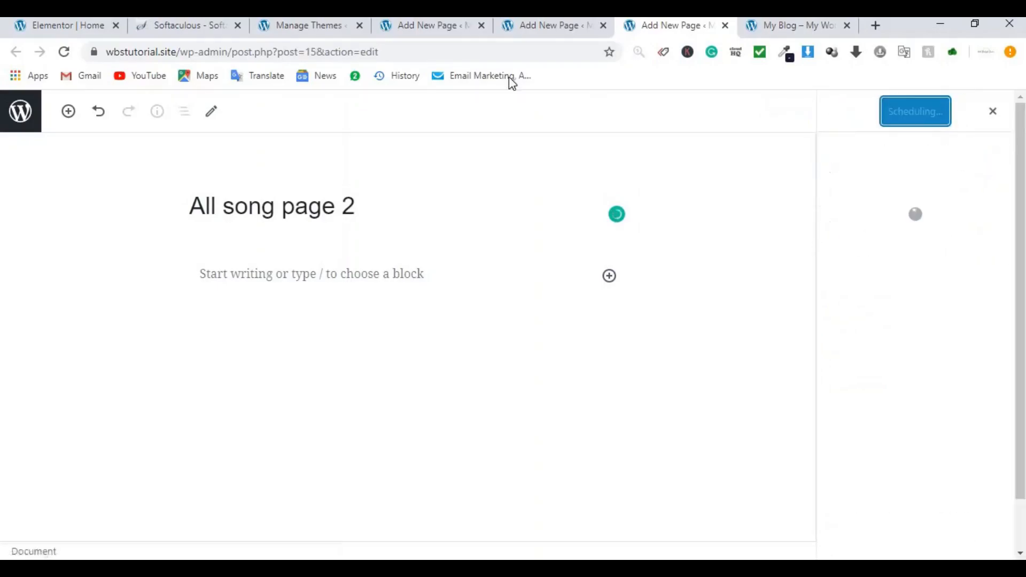
Step: Publish 'All song page' and view it on the live site
{"action": "left_click", "coordinate": [550, 26]}
{"action": "left_click", "coordinate": [933, 117]}
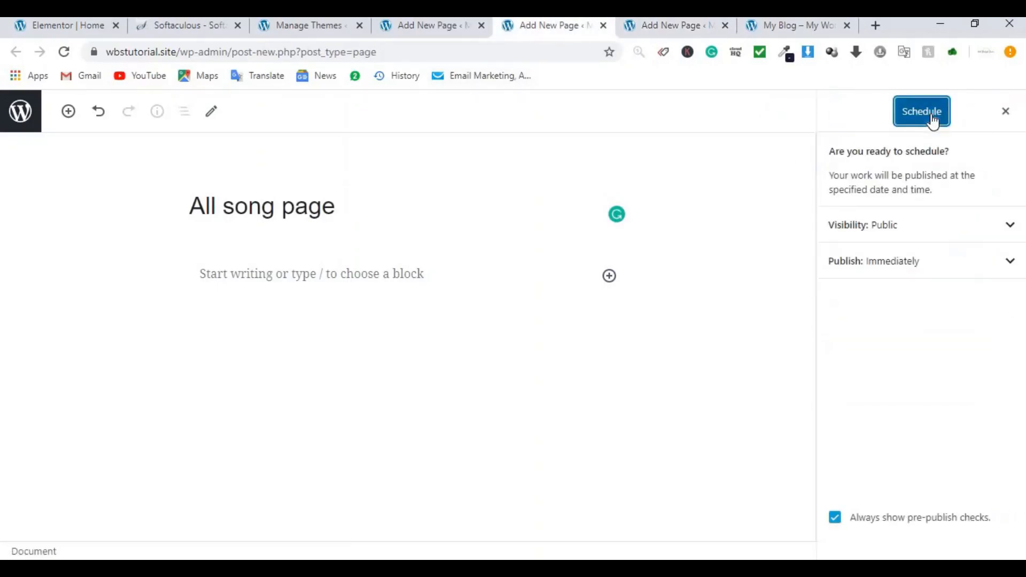
{"action": "left_click", "coordinate": [933, 121]}
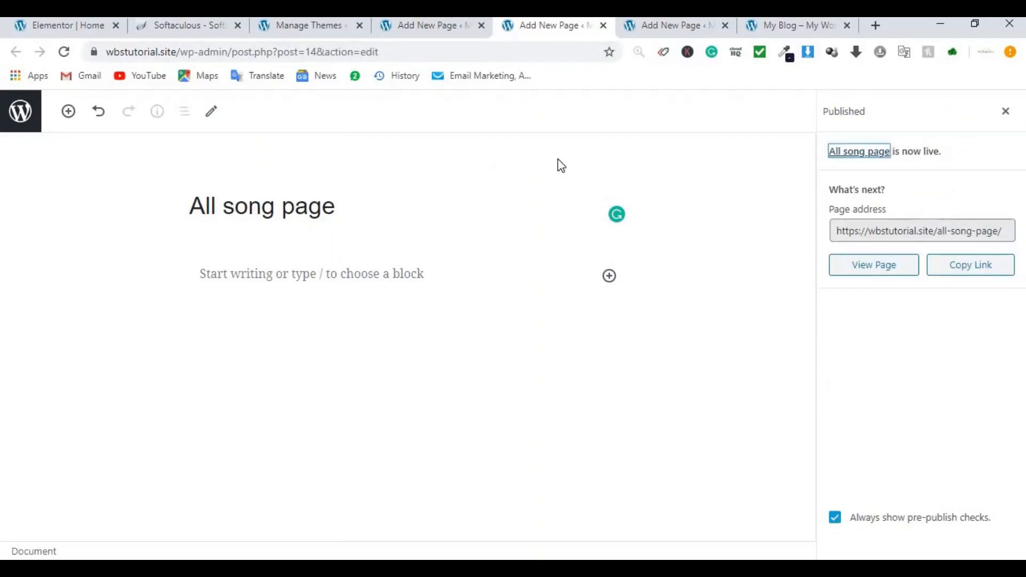
{"action": "left_click", "coordinate": [890, 275]}
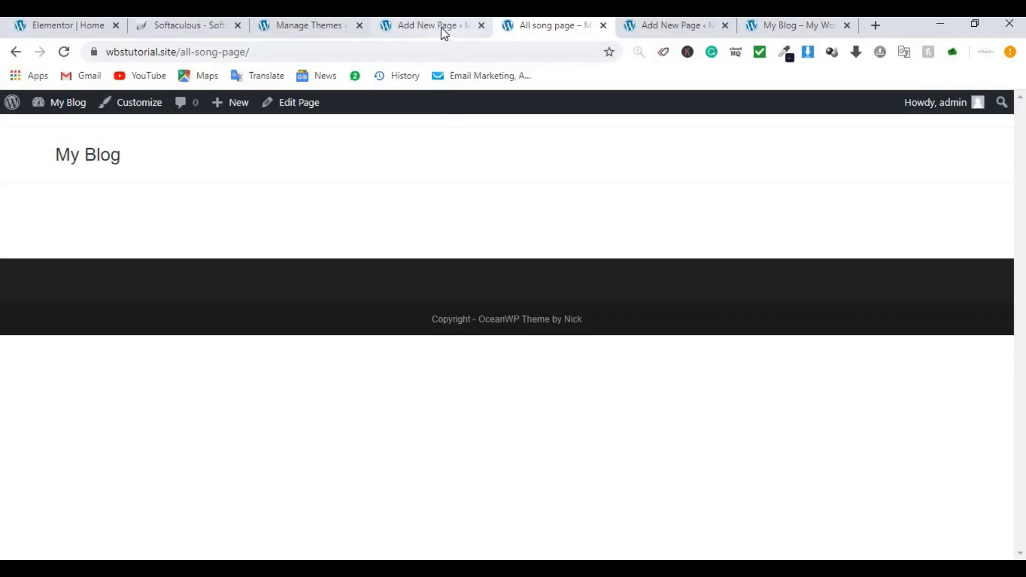
Step: Return to the Themes tab and go to Appearance > Menus
{"action": "left_click", "coordinate": [322, 31]}
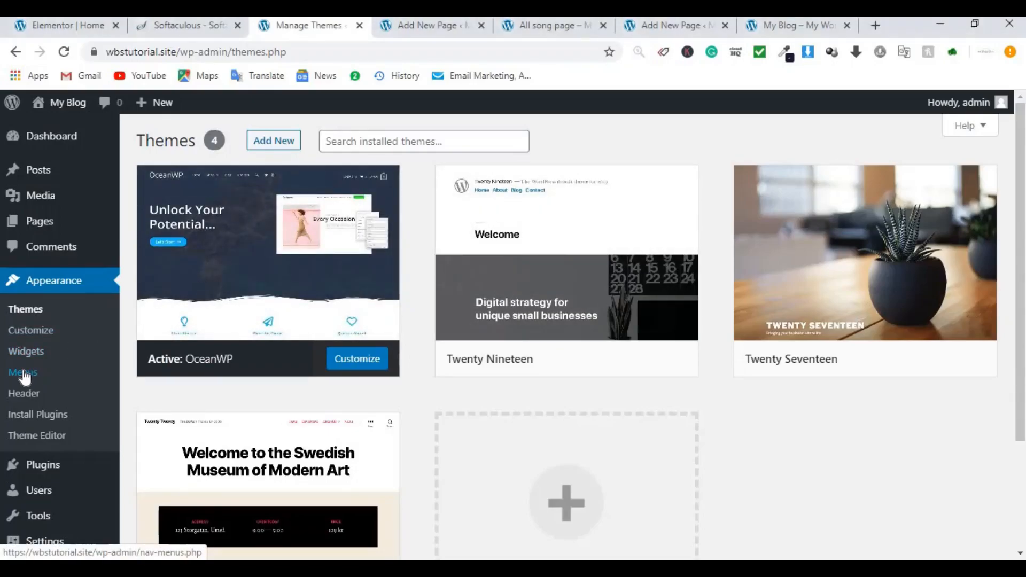
{"action": "left_click", "coordinate": [24, 374]}
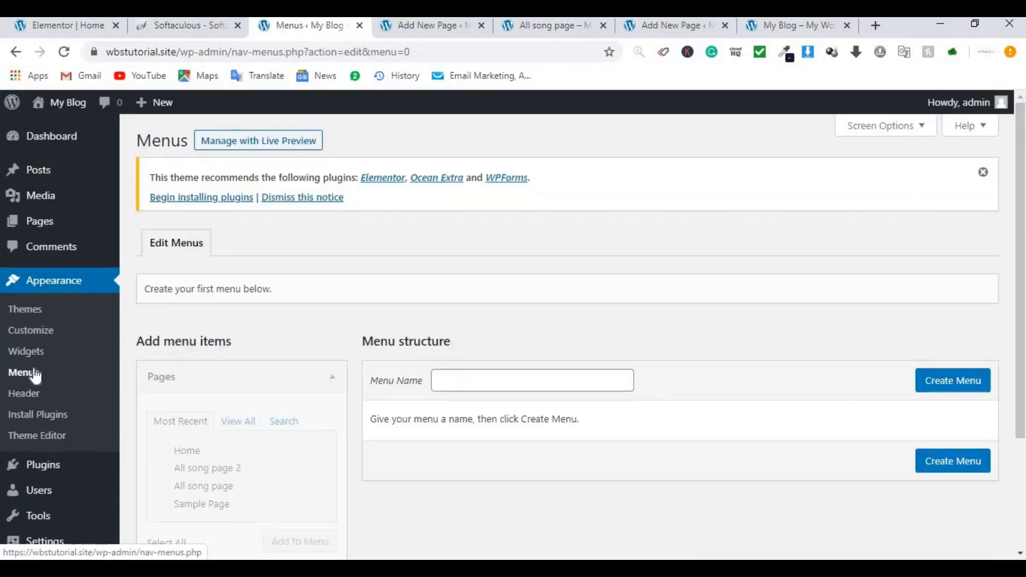
Step: Create a new menu named 'Public menu'
{"action": "left_click", "coordinate": [476, 390]}
{"action": "left_click", "coordinate": [503, 408]}
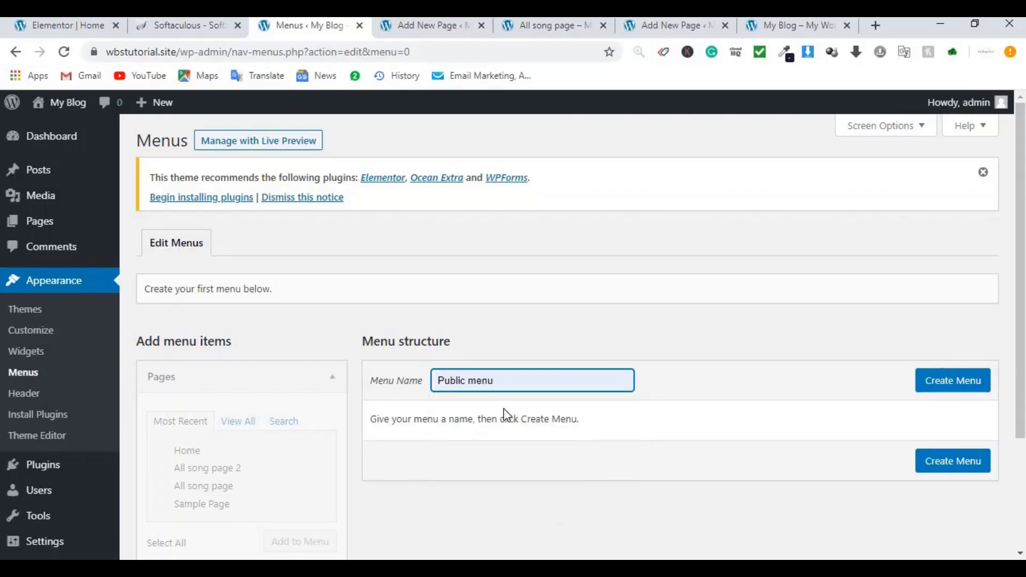
{"action": "left_click", "coordinate": [957, 380]}
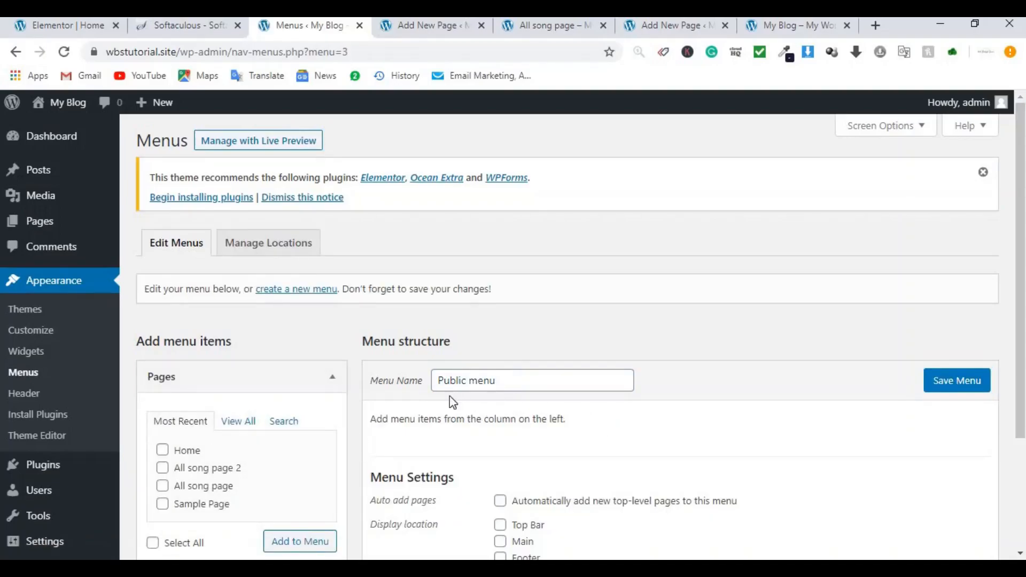
Step: Add the Home page to the Public menu
{"action": "left_click", "coordinate": [163, 451]}
{"action": "left_click", "coordinate": [307, 543]}
{"action": "scroll", "coordinate": [653, 360], "scroll_direction": "down", "scroll_amount": 3}
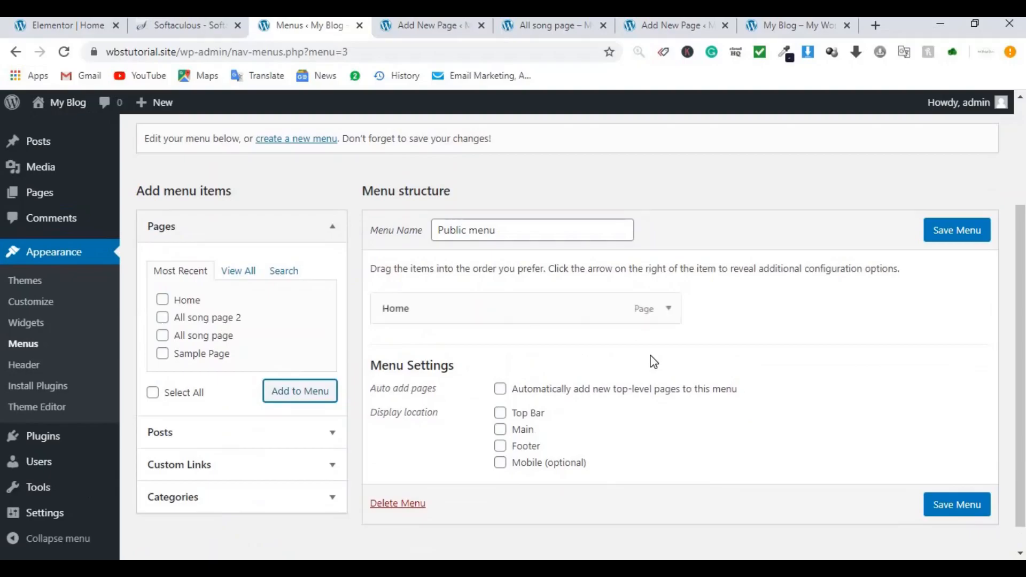
{"action": "scroll", "coordinate": [546, 449], "scroll_direction": "up", "scroll_amount": 3}
{"action": "scroll", "coordinate": [580, 458], "scroll_direction": "down", "scroll_amount": 4}
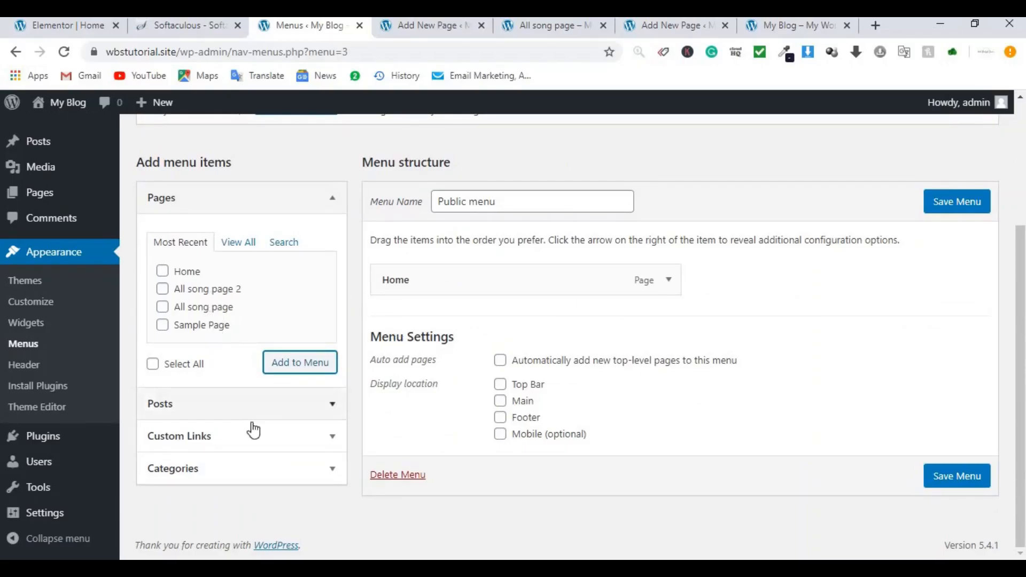
Step: Add a 'Songs' custom link using the site's copied home URL to the menu
{"action": "left_click", "coordinate": [269, 452]}
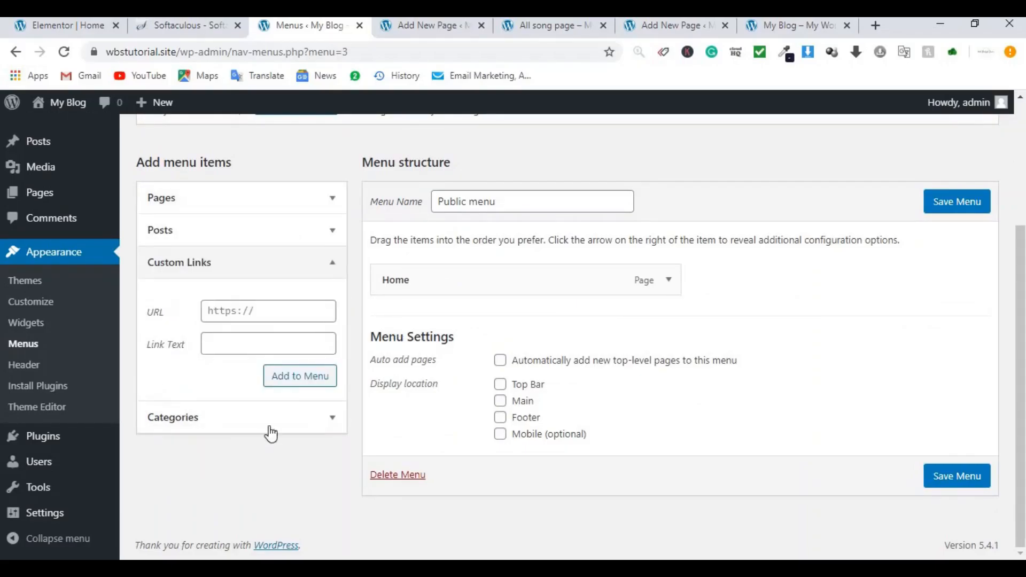
{"action": "left_click", "coordinate": [249, 310]}
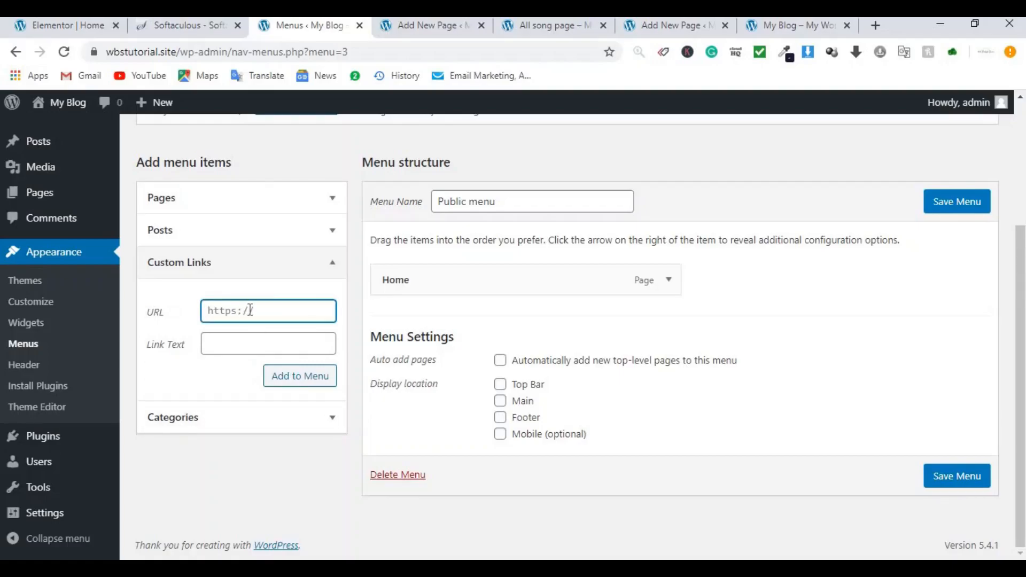
{"action": "left_click", "coordinate": [415, 25]}
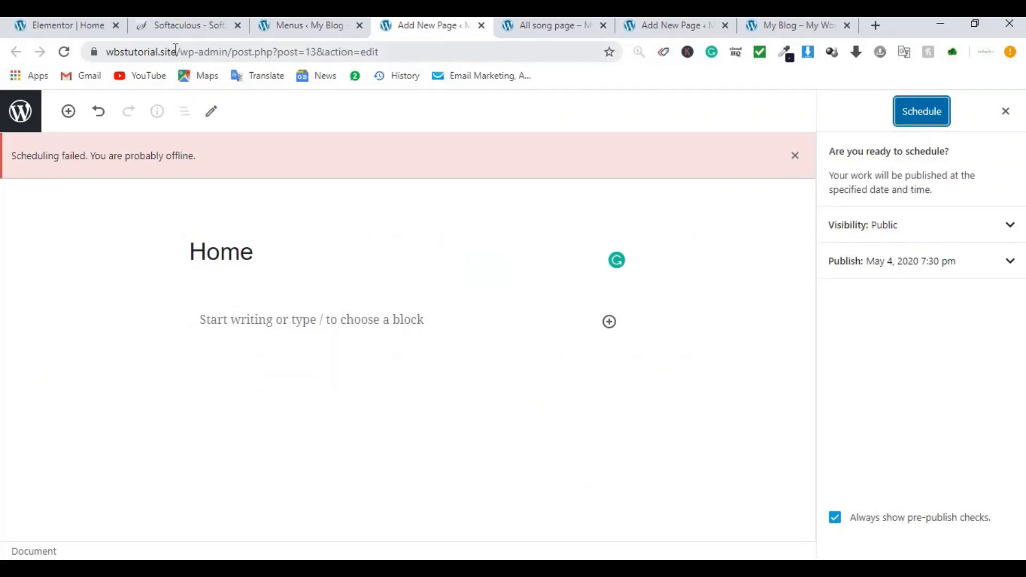
{"action": "left_click_drag", "start_coordinate": [176, 51], "coordinate": [98, 48]}
{"action": "key", "text": "ctrl+c"}
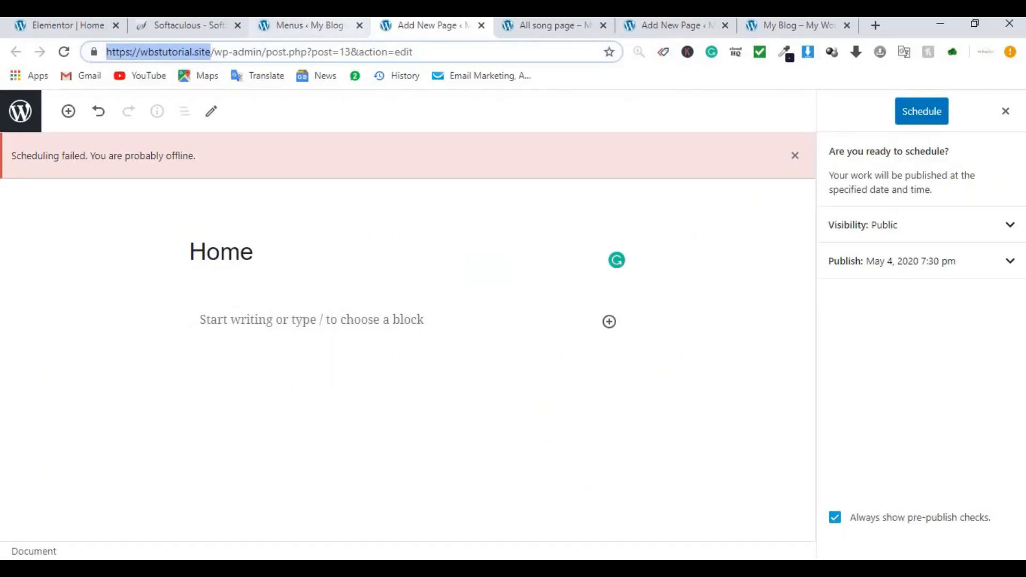
{"action": "left_click", "coordinate": [320, 25]}
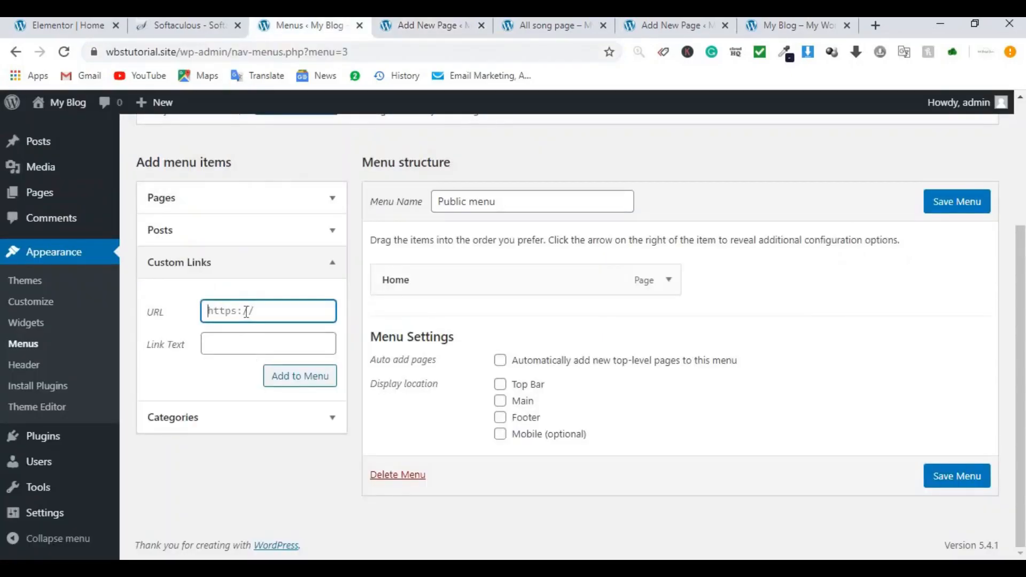
{"action": "key", "text": "ctrl+v"}
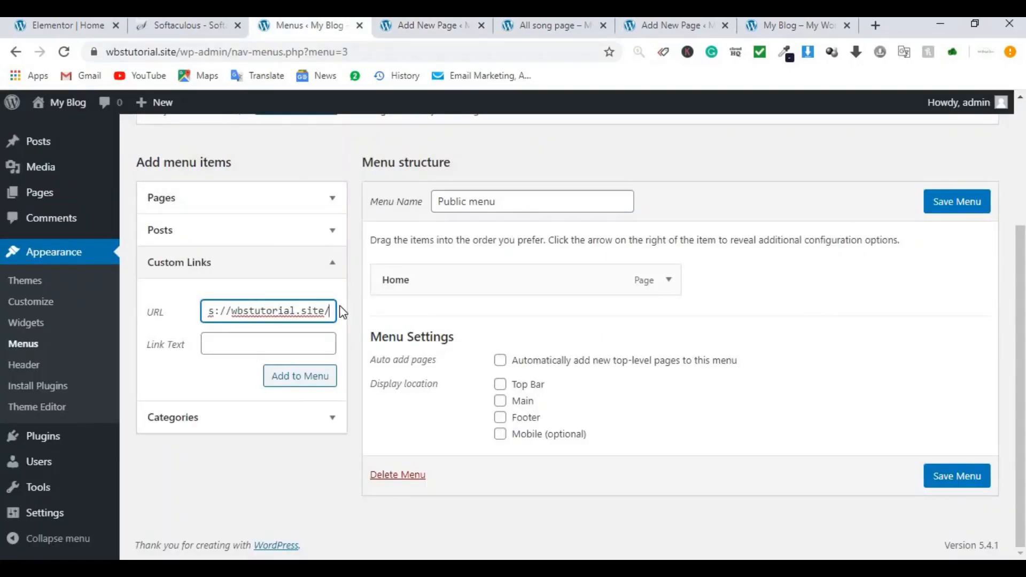
{"action": "scroll", "coordinate": [342, 312], "scroll_direction": "up", "scroll_amount": 1}
{"action": "left_click", "coordinate": [272, 369]}
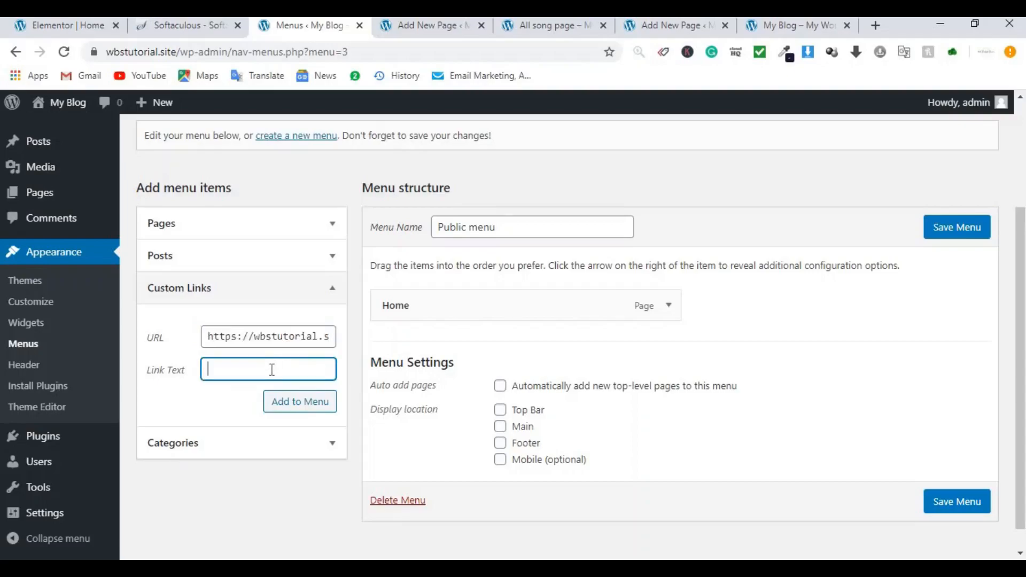
{"action": "left_click", "coordinate": [296, 407]}
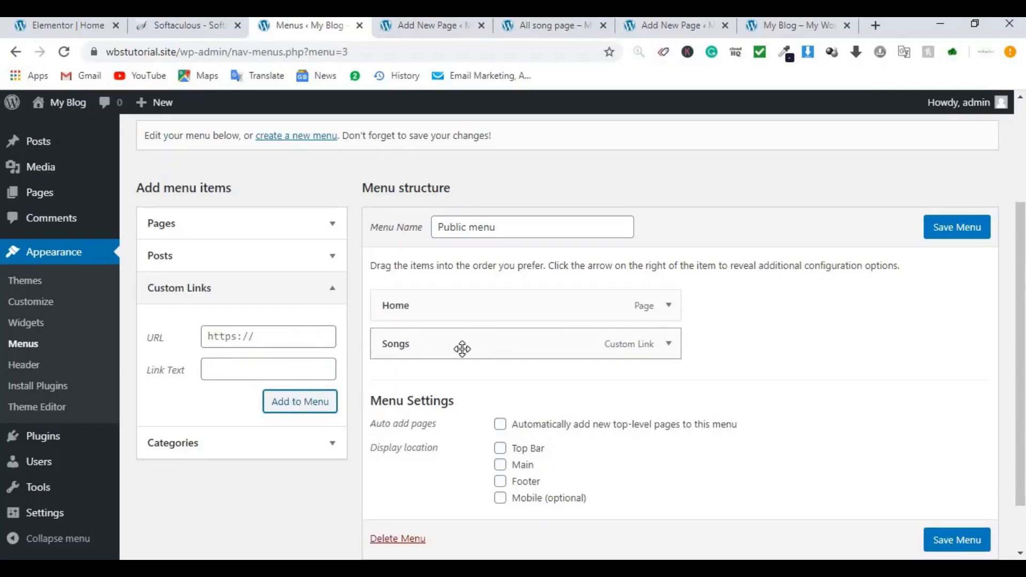
{"action": "left_click", "coordinate": [69, 25]}
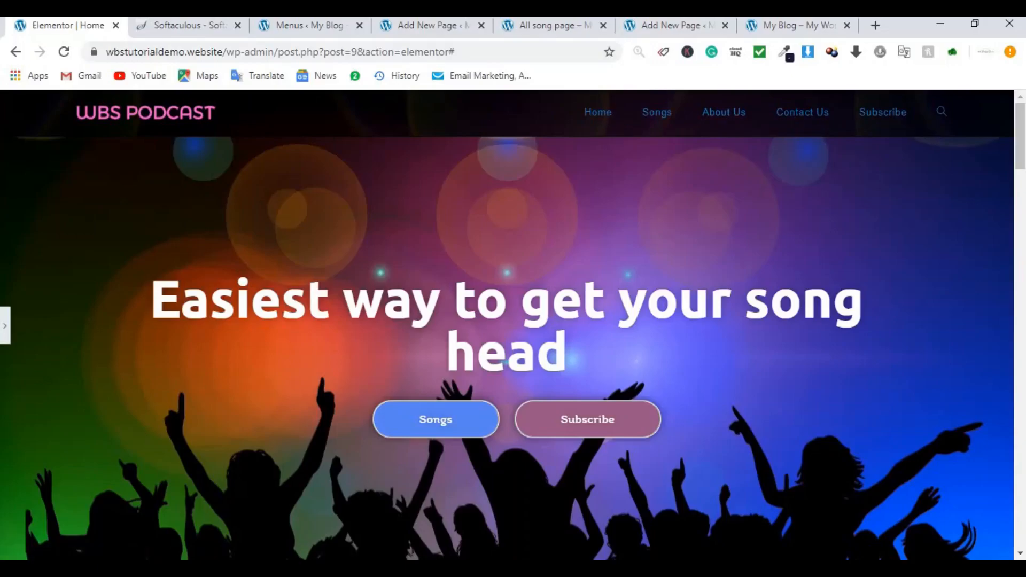
Step: Add an 'About Us' custom link with URL set to the site address plus #about
{"action": "left_click", "coordinate": [313, 25]}
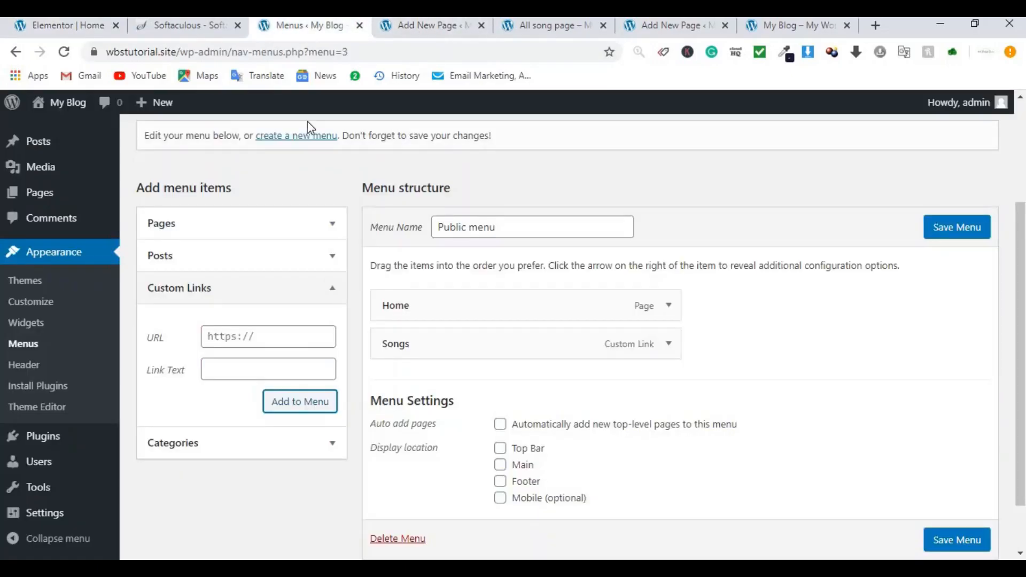
{"action": "left_click", "coordinate": [241, 342]}
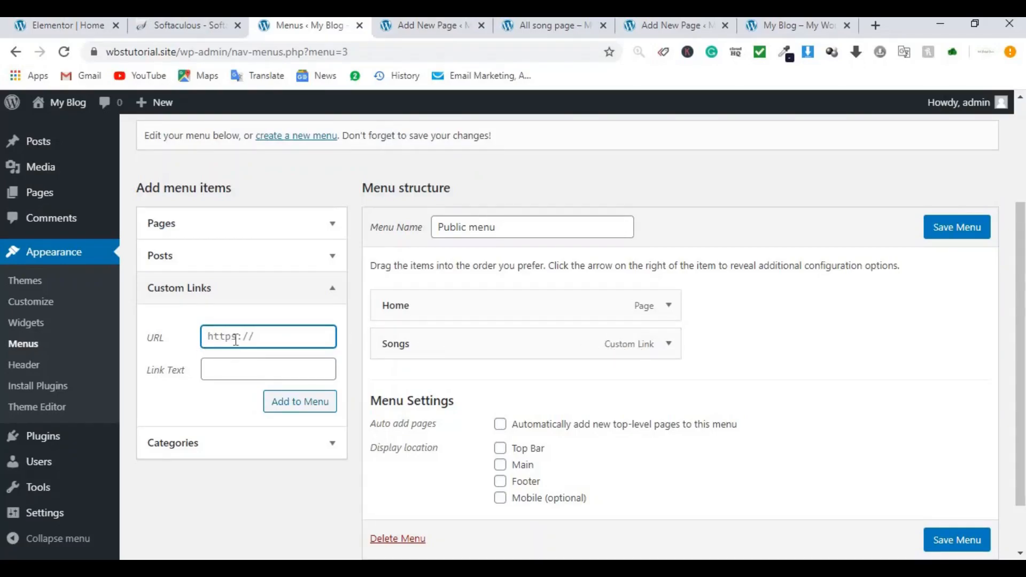
{"action": "key", "text": "ctrl+v"}
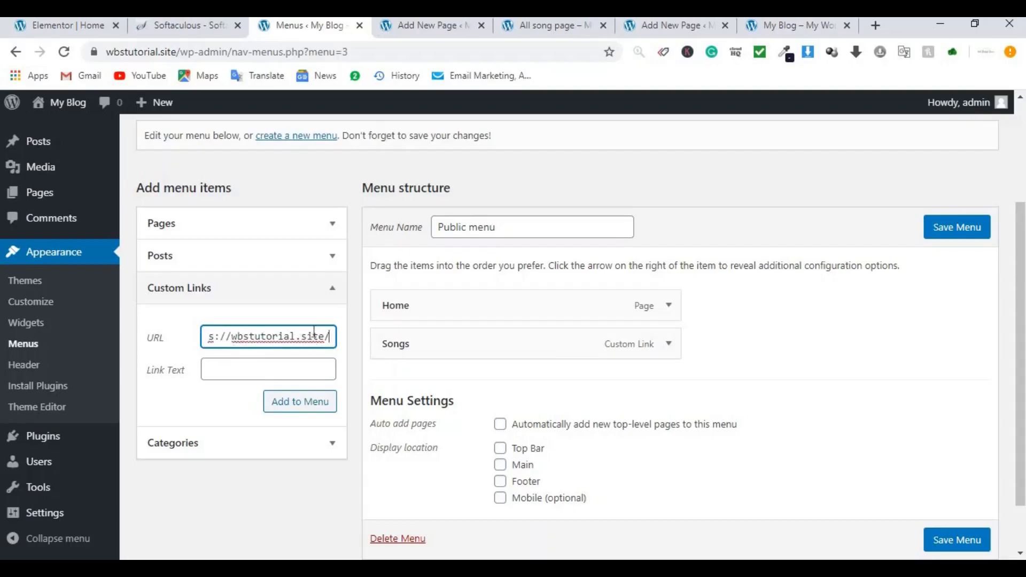
{"action": "triple_click", "coordinate": [316, 338]}
{"action": "key", "text": "ctrl+c"}
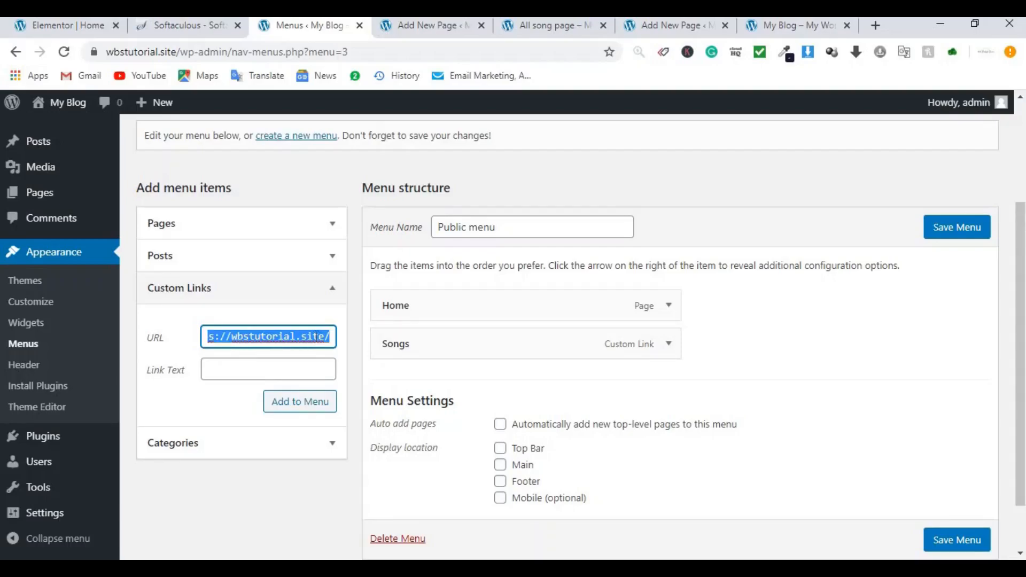
{"action": "key", "text": "BackSpace"}
{"action": "left_click", "coordinate": [314, 317]}
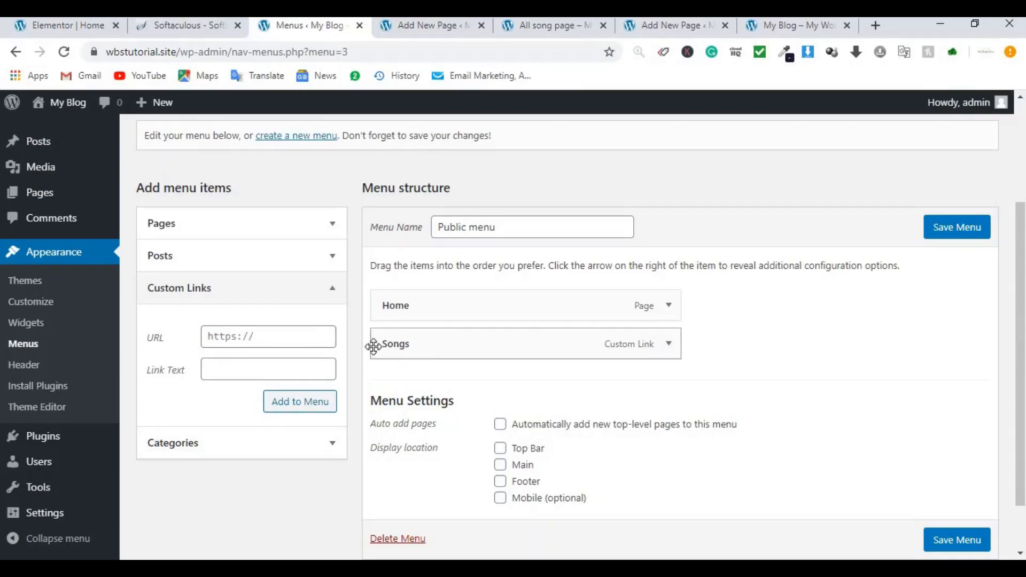
{"action": "left_click", "coordinate": [264, 338]}
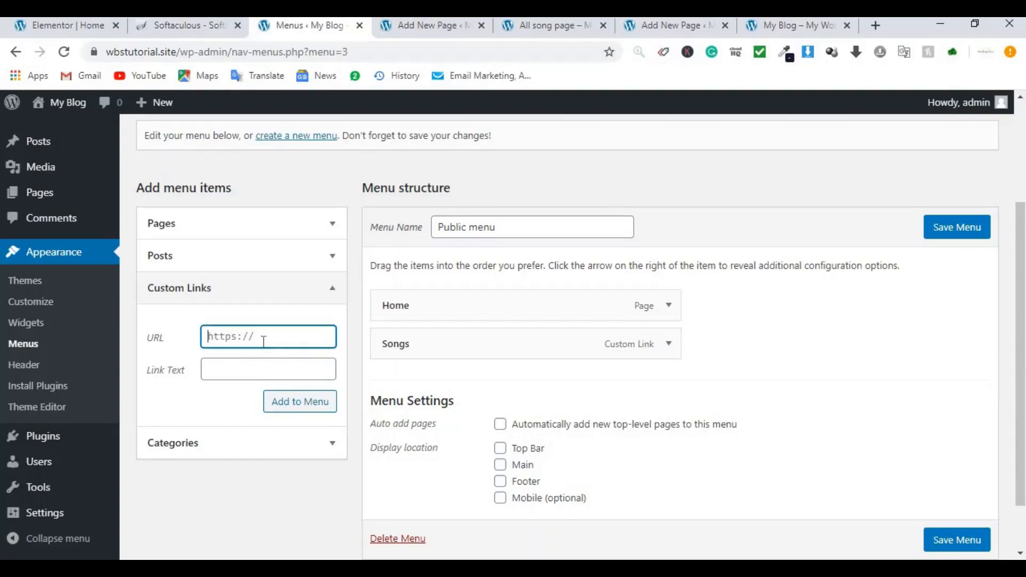
{"action": "key", "text": "ctrl+v"}
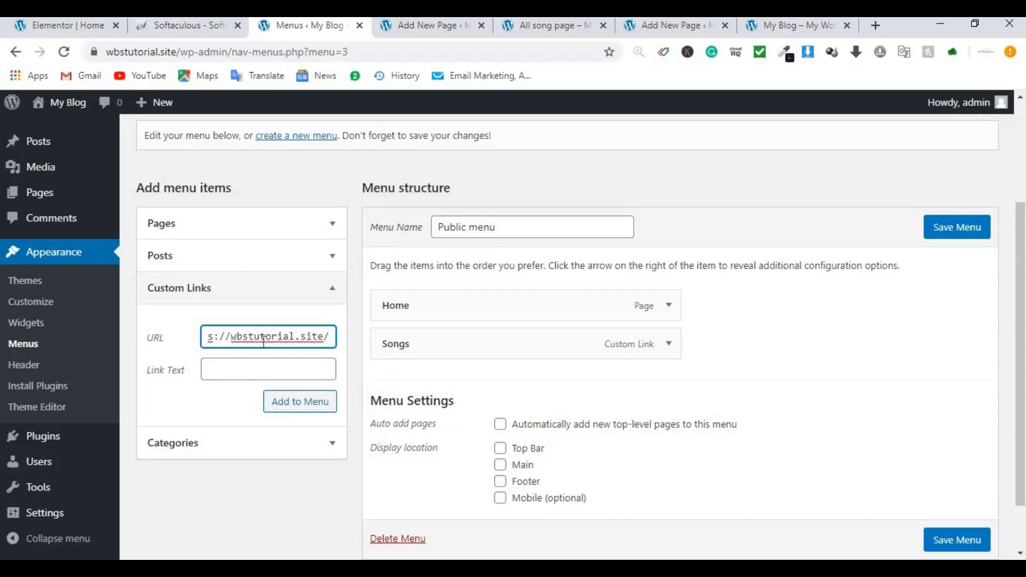
{"action": "type", "text": "#about"}
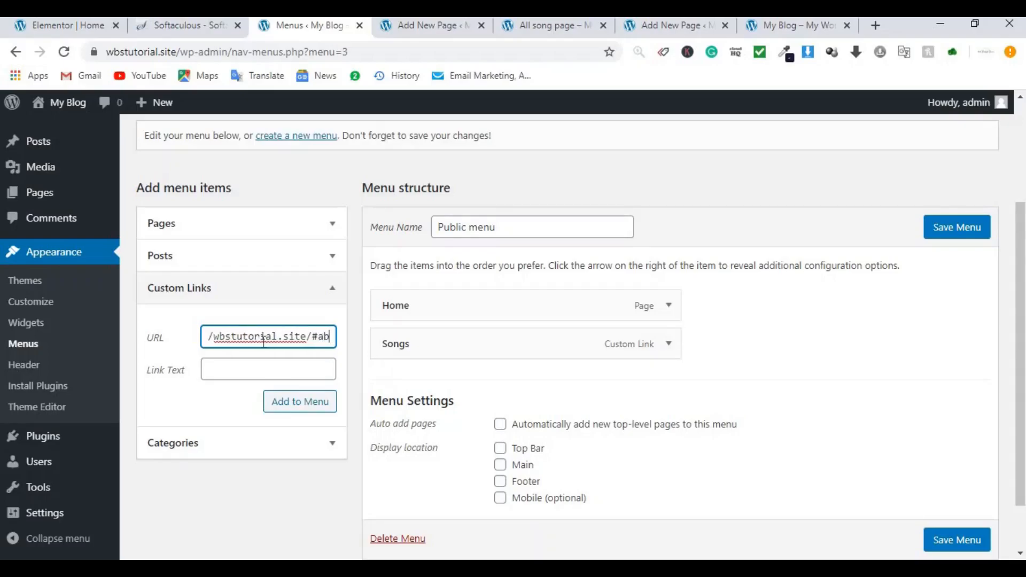
{"action": "left_click", "coordinate": [225, 369]}
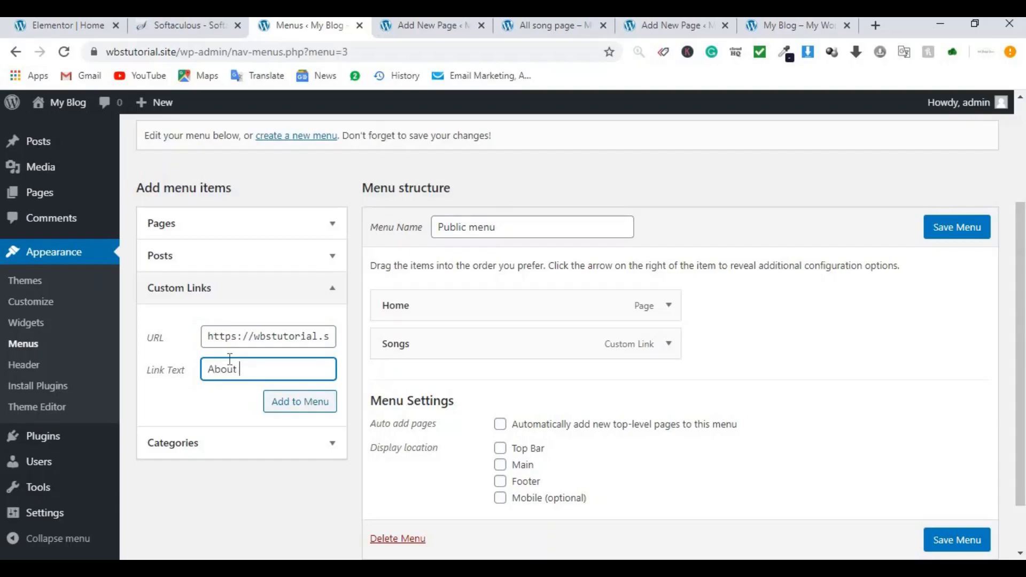
{"action": "left_click", "coordinate": [320, 408]}
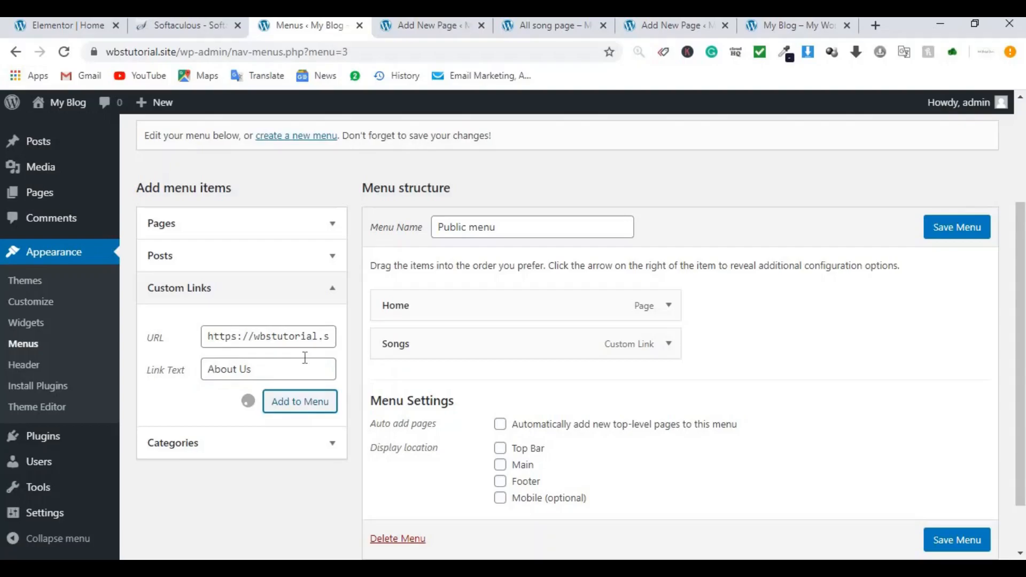
{"action": "left_click", "coordinate": [298, 338]}
Step: Add a 'Contact us' custom link pointing to the site address plus #contact
{"action": "type", "text": "https://wbstutorial.site/"}
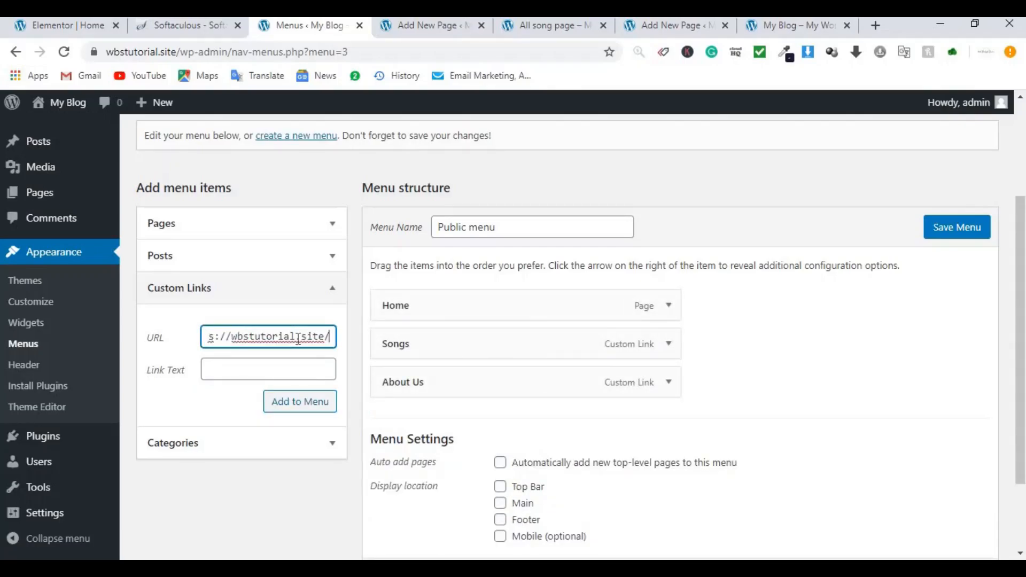
{"action": "type", "text": "#contact"}
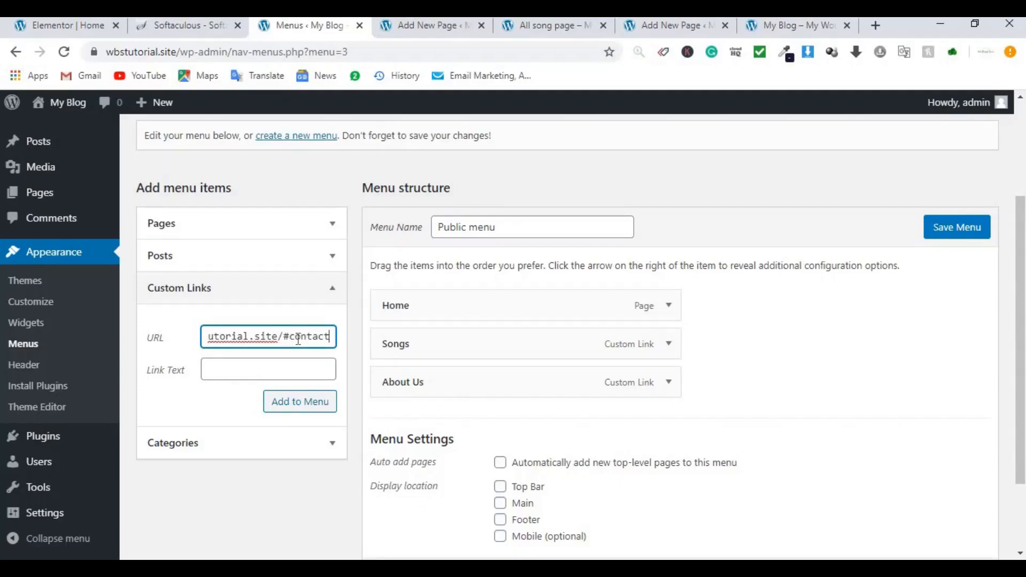
{"action": "left_click", "coordinate": [280, 365]}
{"action": "type", "text": "Contact us"}
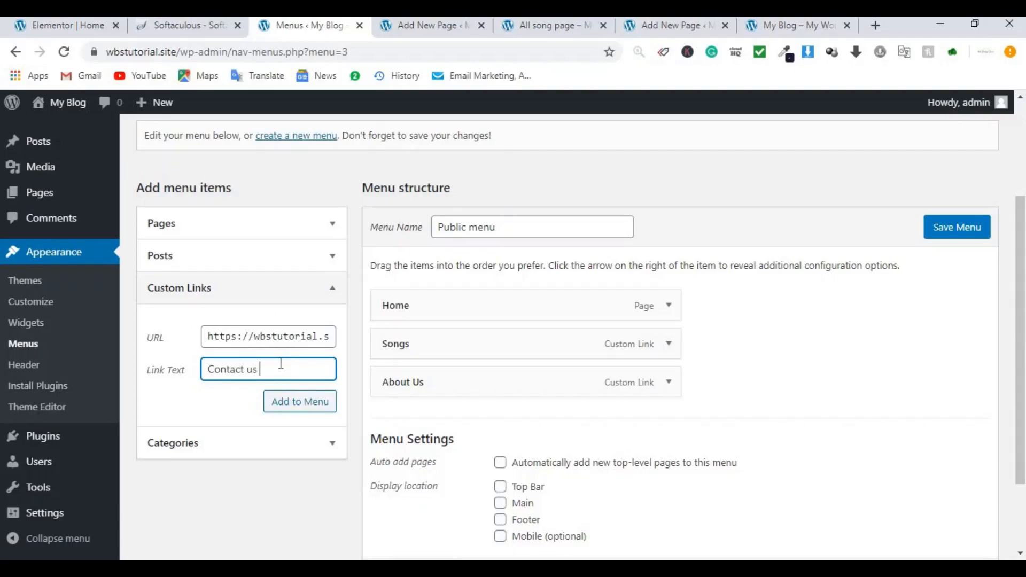
{"action": "left_click", "coordinate": [327, 414]}
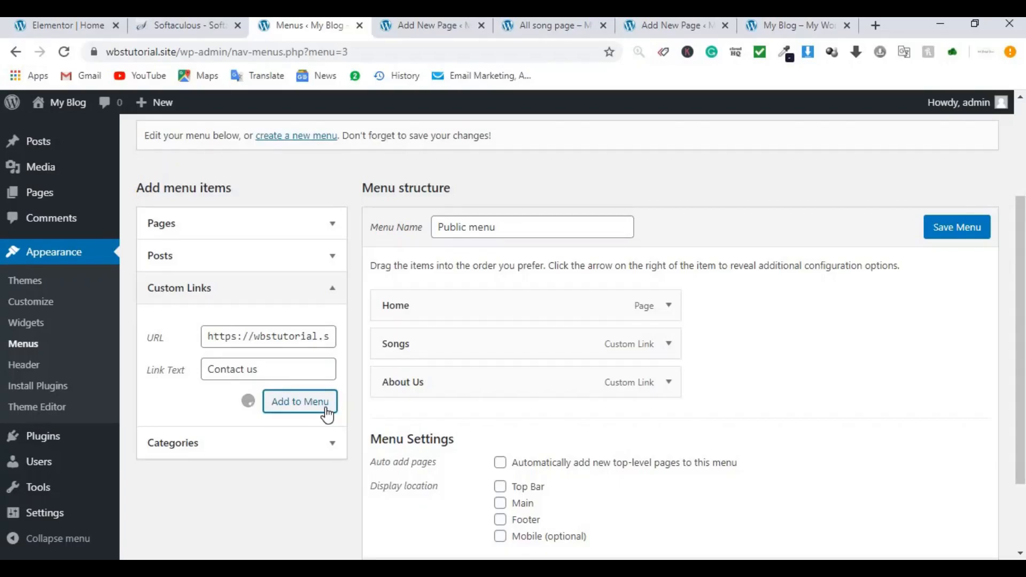
Step: Add a 'Subscribe' custom link pointing to the site address plus #subscribe
{"action": "left_click", "coordinate": [282, 338]}
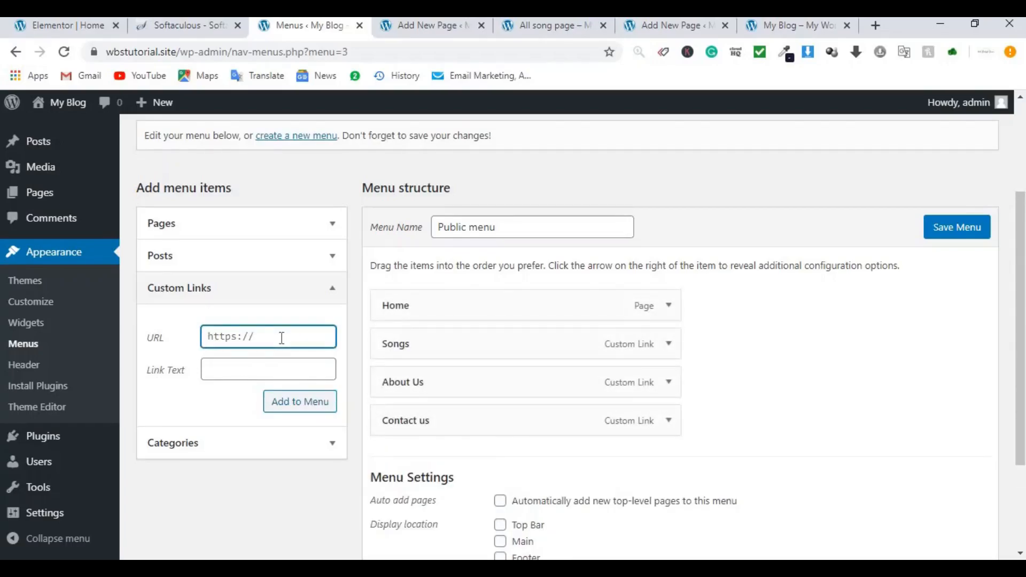
{"action": "key", "text": "ctrl+v"}
{"action": "type", "text": "#subscribe"}
{"action": "left_click", "coordinate": [312, 362]}
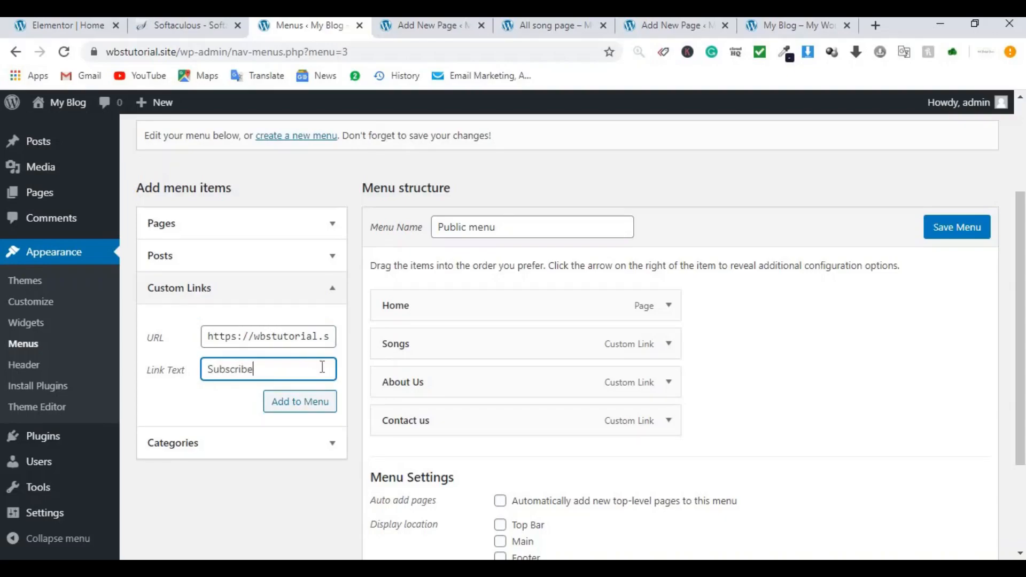
{"action": "left_click", "coordinate": [317, 409]}
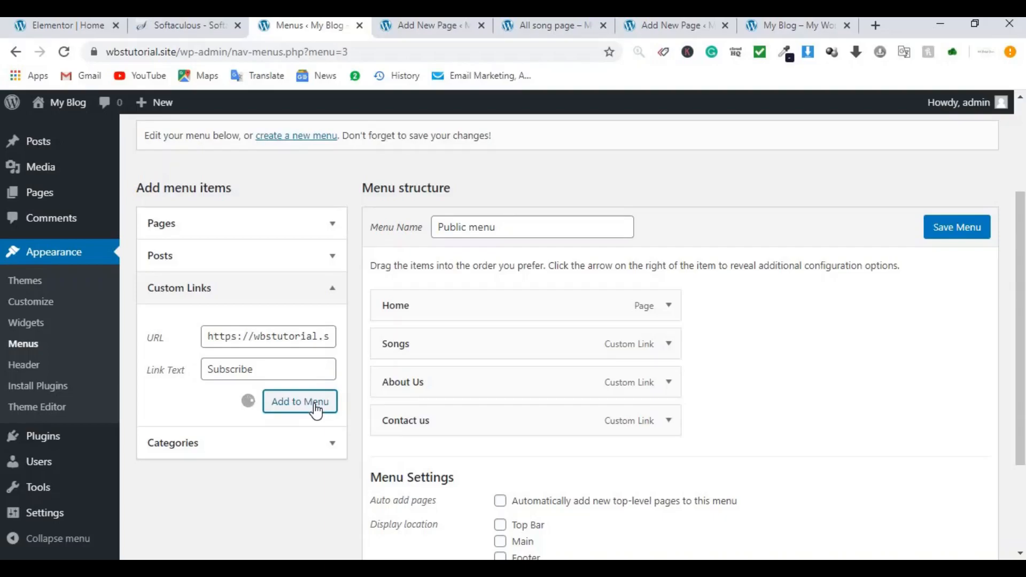
{"action": "scroll", "coordinate": [768, 339], "scroll_direction": "up", "scroll_amount": 2}
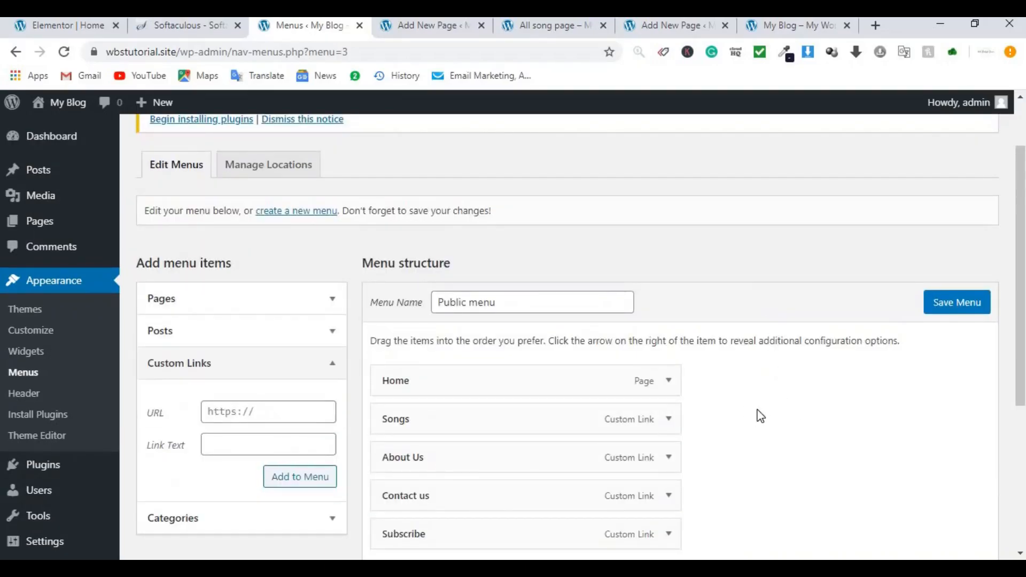
Step: Assign the Public menu to the Main location, save it, and reload the All song page to verify
{"action": "scroll", "coordinate": [756, 411], "scroll_direction": "down", "scroll_amount": 4}
{"action": "left_click", "coordinate": [501, 430]}
{"action": "left_click", "coordinate": [957, 505]}
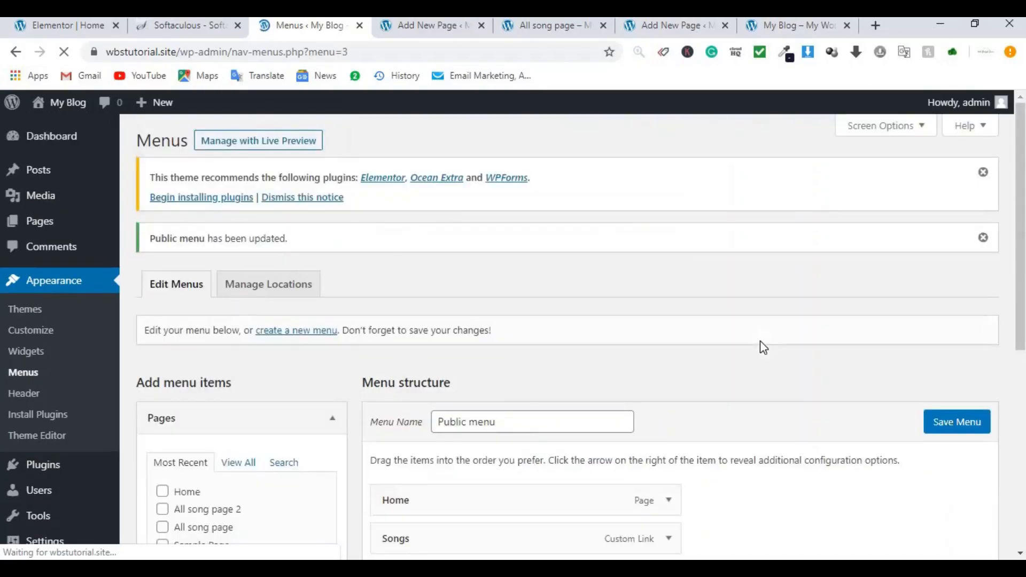
{"action": "left_click", "coordinate": [550, 28]}
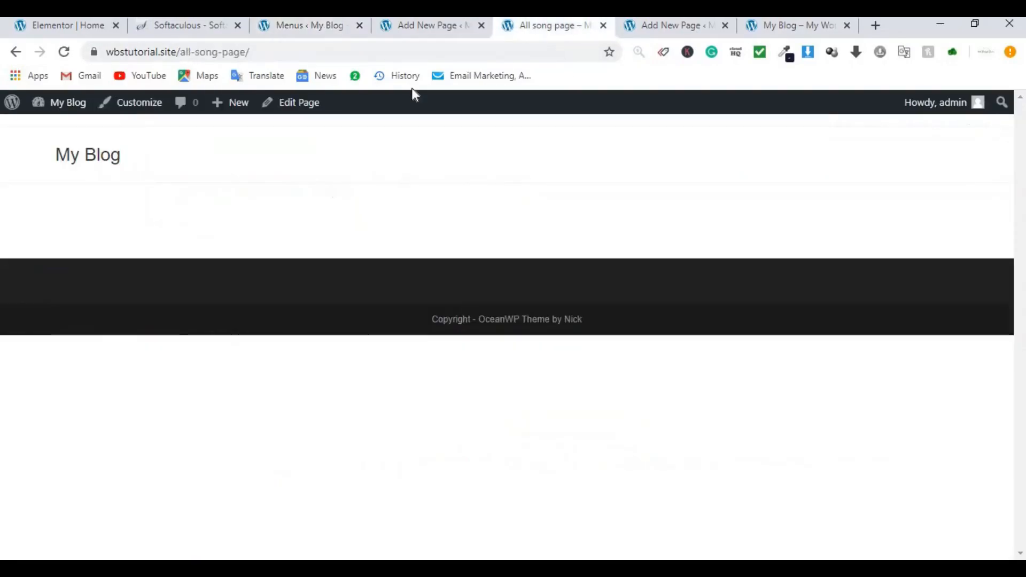
{"action": "left_click", "coordinate": [63, 53]}
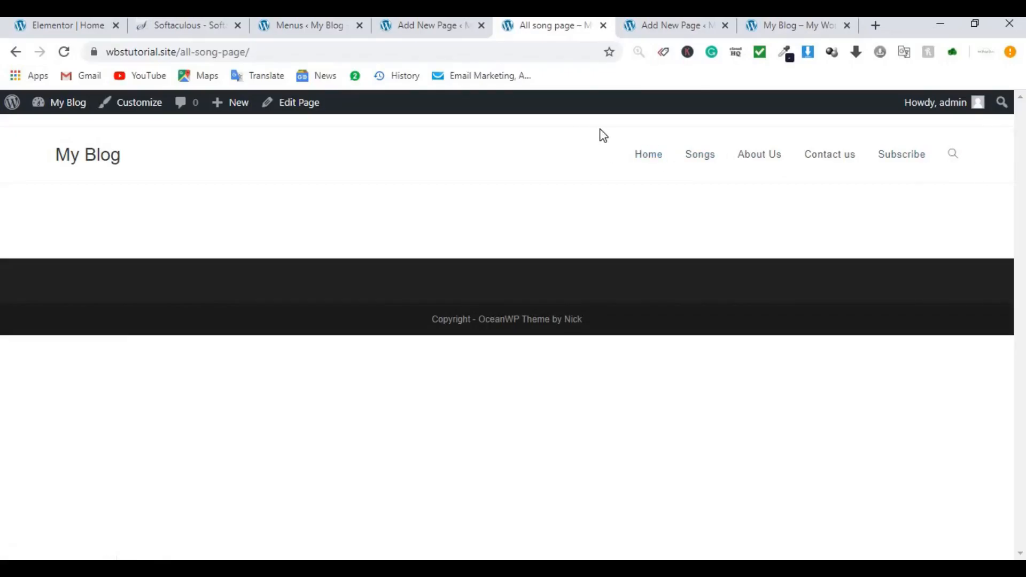
Step: Go back to the WordPress admin Dashboard Home
{"action": "left_click", "coordinate": [298, 30]}
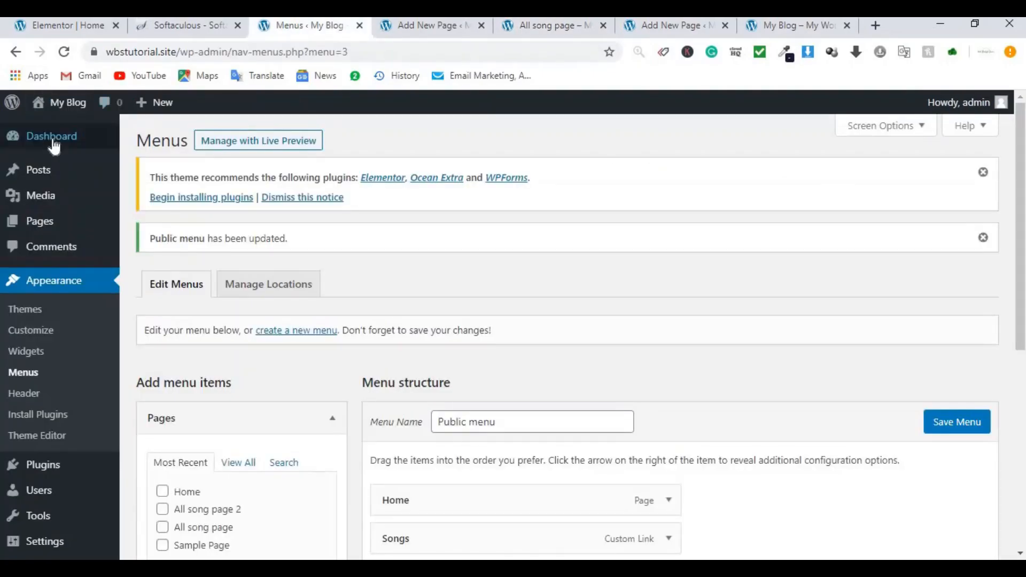
{"action": "mouse_move", "coordinate": [23, 143]}
{"action": "left_click", "coordinate": [160, 143]}
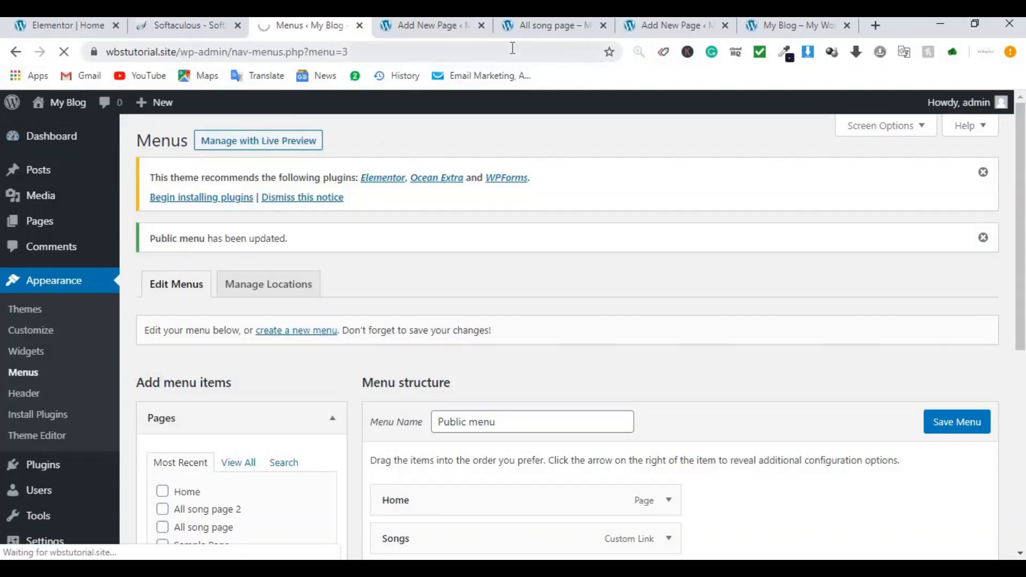
Step: Close the Add New Page, All song page 2 and My Blog tabs, leaving without saving
{"action": "left_click", "coordinate": [482, 26]}
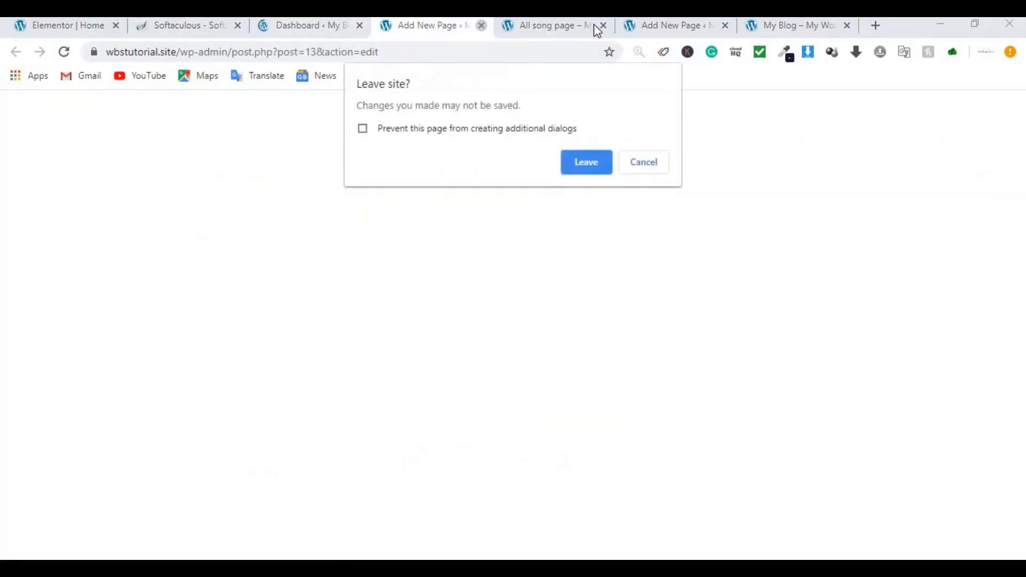
{"action": "left_click", "coordinate": [577, 167]}
{"action": "left_click", "coordinate": [657, 21]}
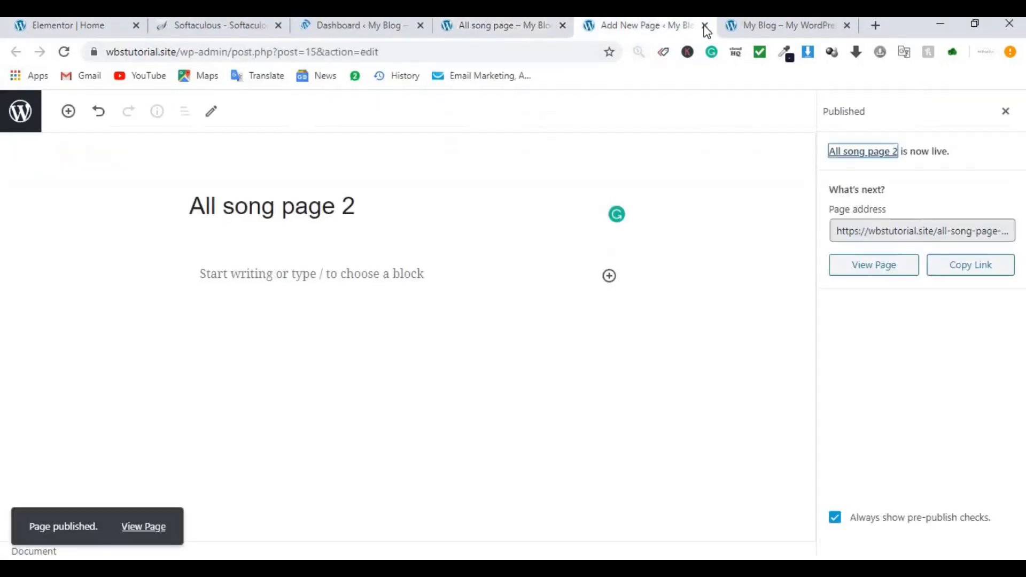
{"action": "left_click", "coordinate": [706, 25]}
{"action": "left_click", "coordinate": [660, 25]}
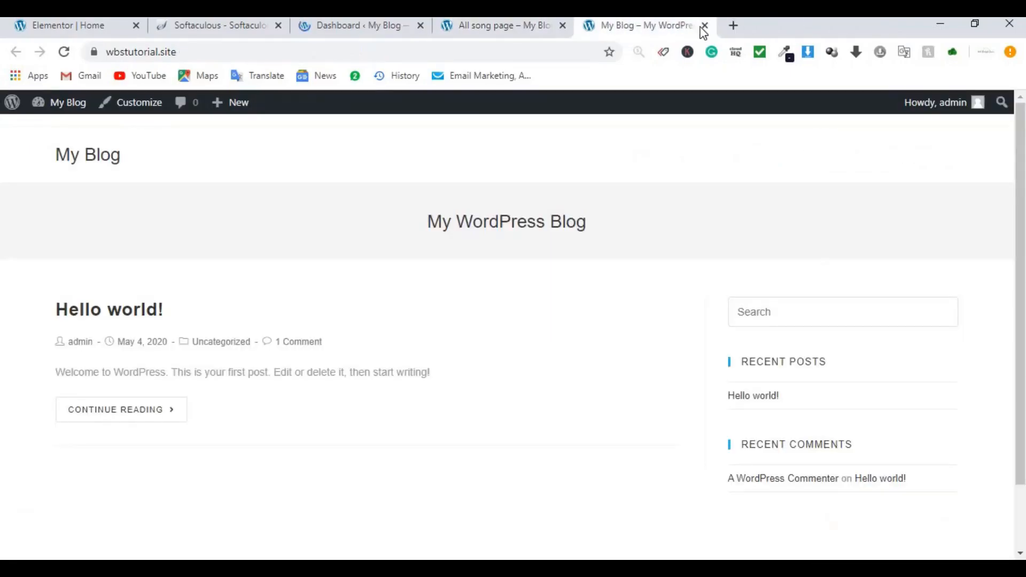
{"action": "left_click", "coordinate": [705, 26]}
{"action": "left_click", "coordinate": [421, 27]}
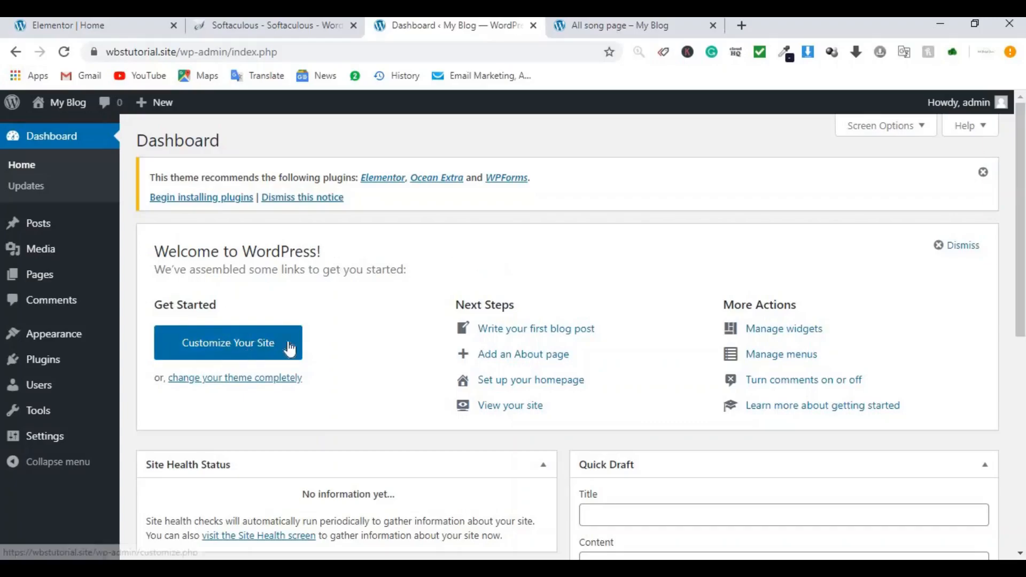
Step: Close the Softaculous and All song page tabs and move the Customizer tab first
{"action": "mouse_move", "coordinate": [61, 342]}
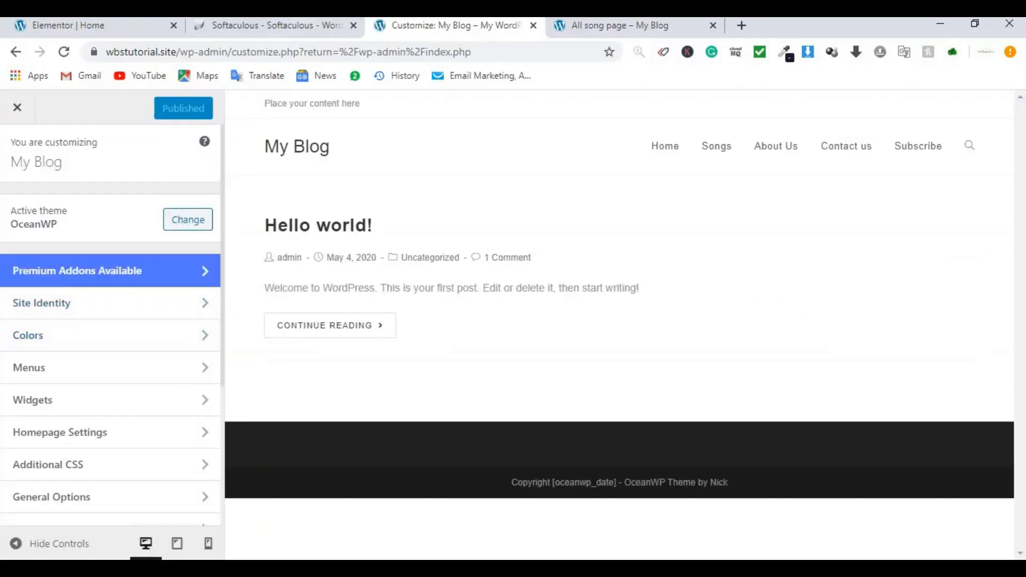
{"action": "left_click", "coordinate": [351, 27]}
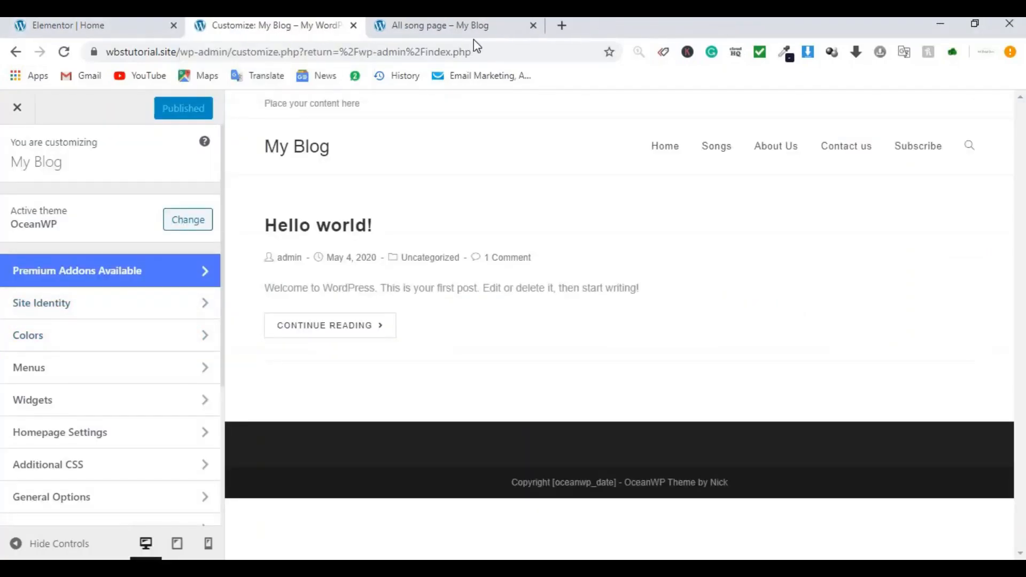
{"action": "left_click", "coordinate": [533, 25]}
{"action": "left_click_drag", "start_coordinate": [239, 28], "coordinate": [72, 26]}
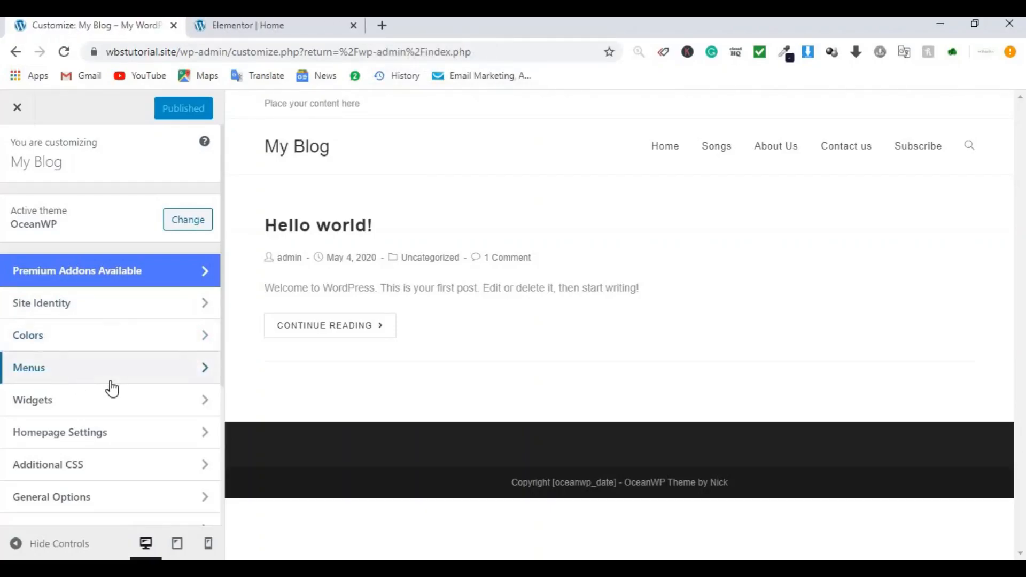
Step: Set the OceanWP header height to 40 px, publish, and open the Header Logo settings
{"action": "scroll", "coordinate": [107, 394], "scroll_direction": "down", "scroll_amount": 4}
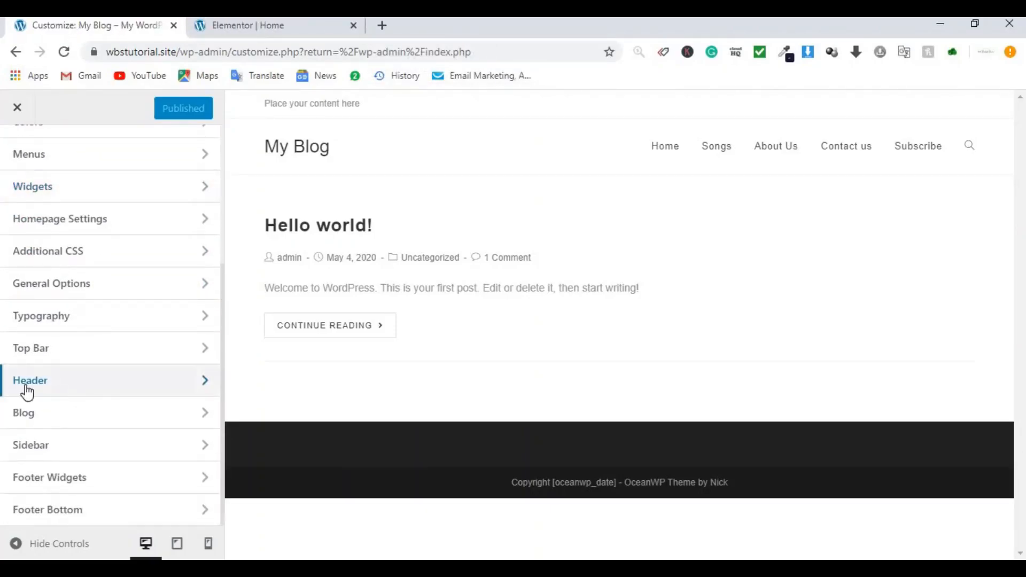
{"action": "left_click", "coordinate": [59, 389]}
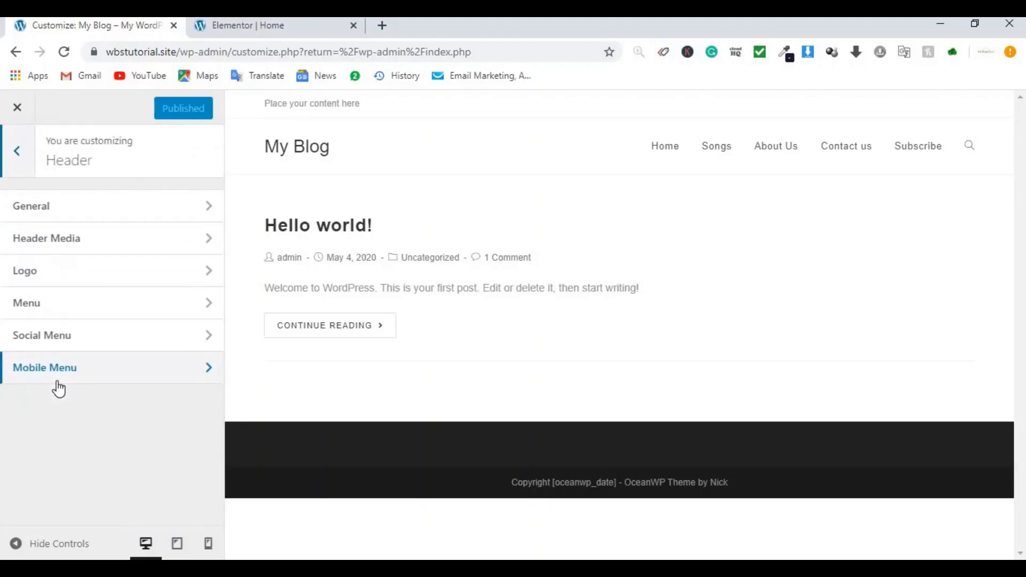
{"action": "left_click", "coordinate": [96, 219]}
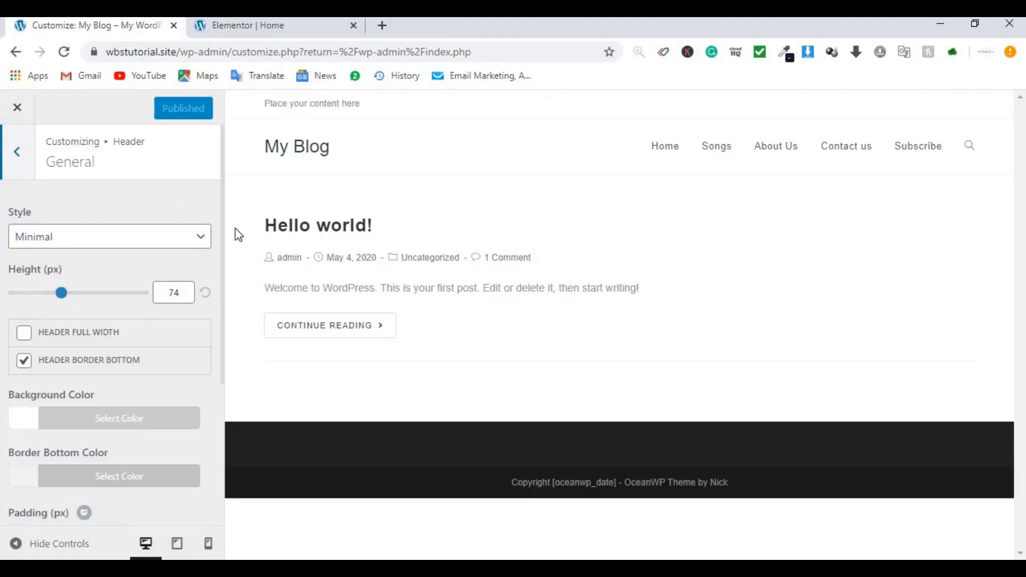
{"action": "left_click", "coordinate": [181, 294]}
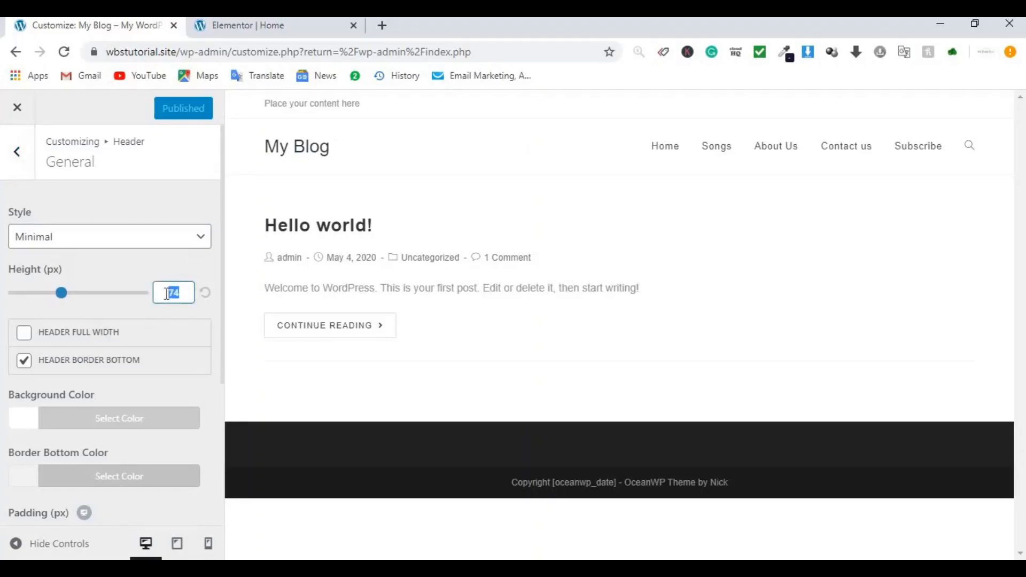
{"action": "type", "text": "40"}
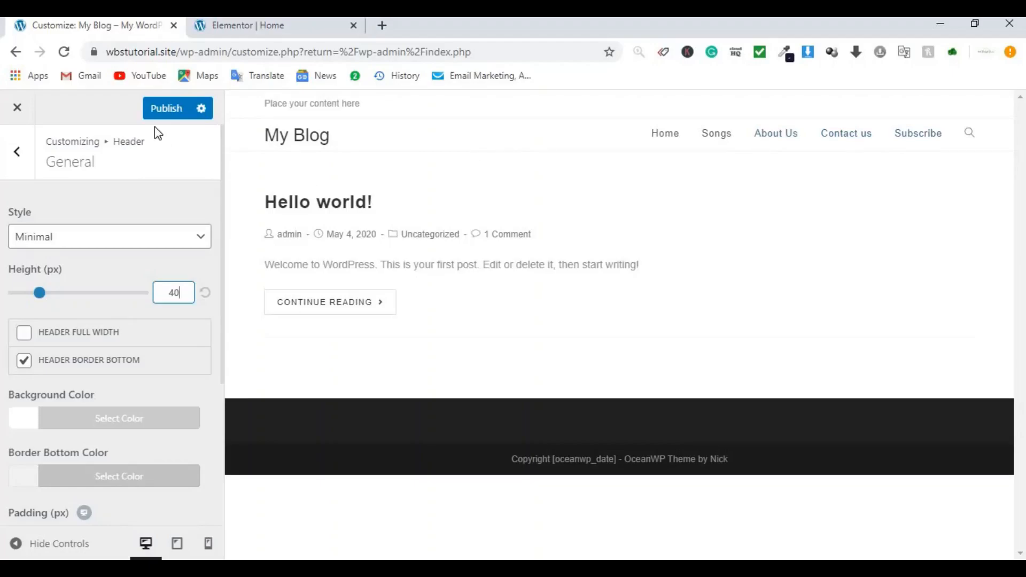
{"action": "left_click", "coordinate": [162, 110]}
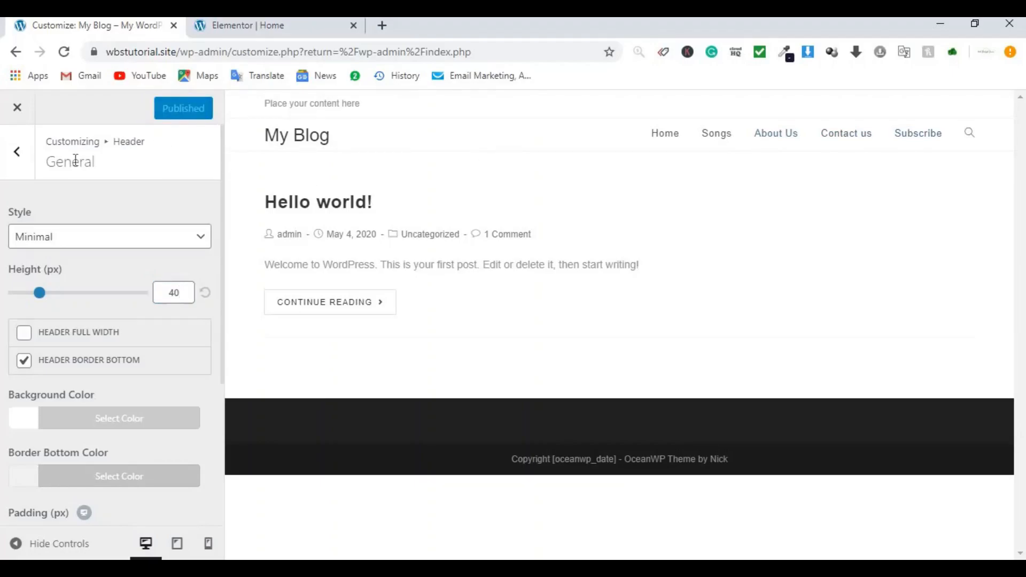
{"action": "left_click", "coordinate": [15, 160]}
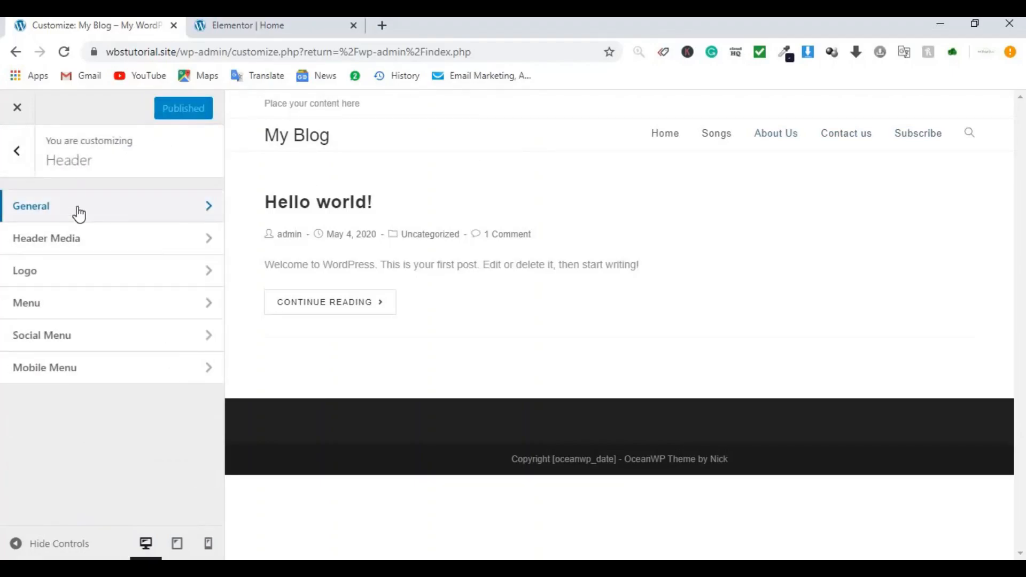
{"action": "left_click", "coordinate": [95, 277]}
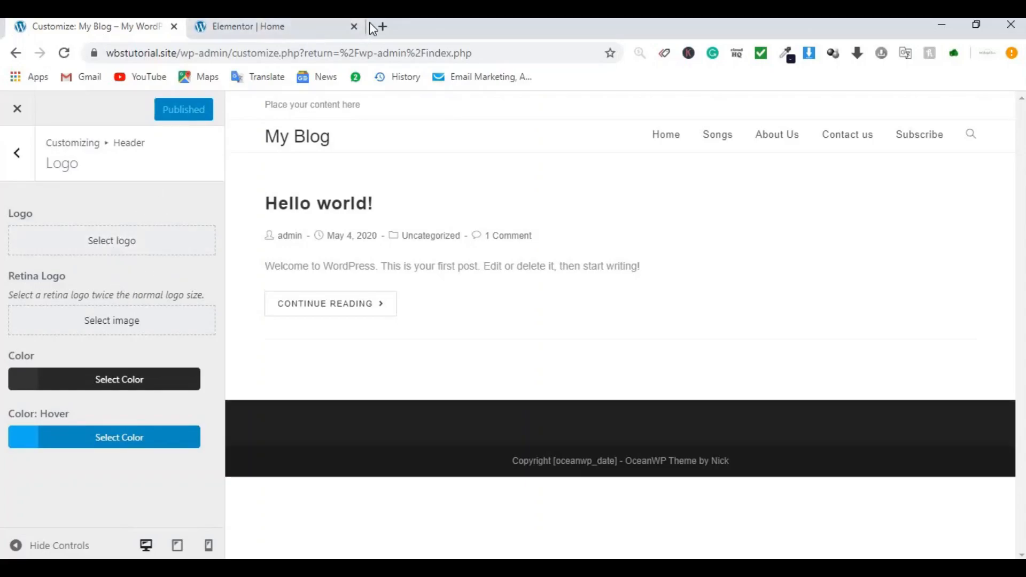
Step: Go to logomakr.com in a new Chrome tab
{"action": "left_click", "coordinate": [386, 24]}
{"action": "type", "text": "logo"}
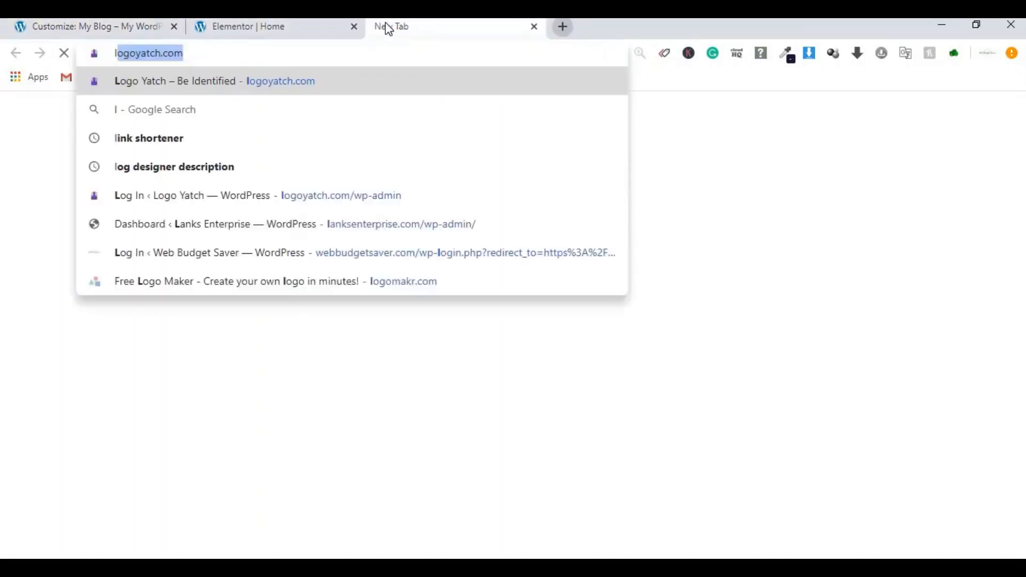
{"action": "type", "text": "mak"}
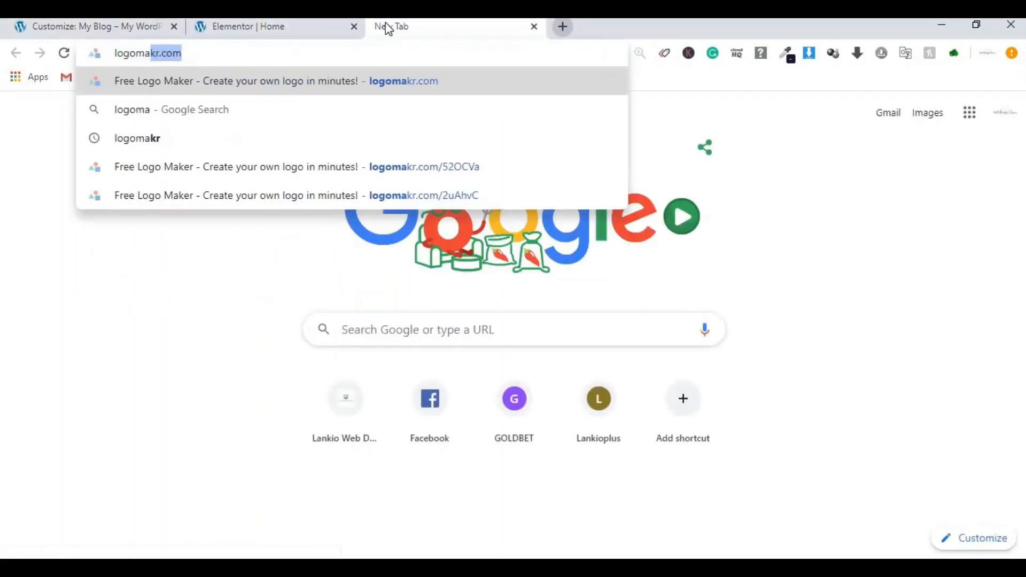
{"action": "type", "text": "r"}
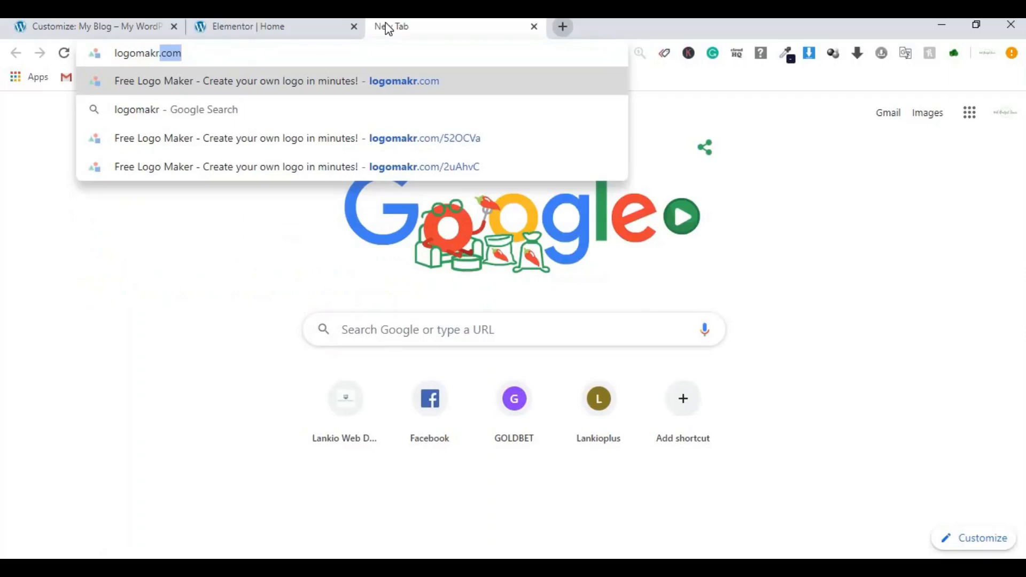
{"action": "key", "text": "Return"}
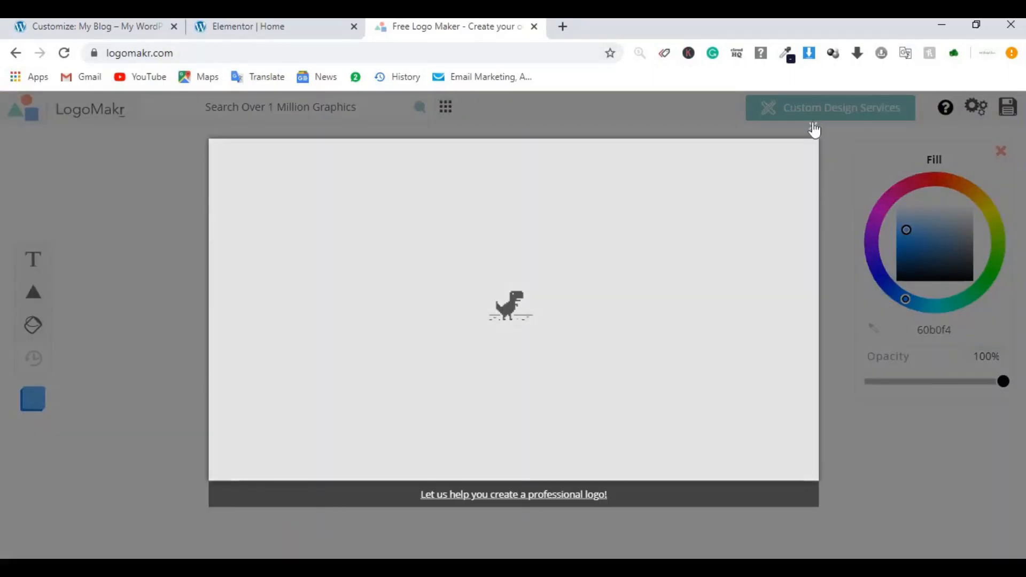
Step: Dismiss LogoMakr's loading popup and intro tips, and glance at the WBS Podcast site
{"action": "left_click", "coordinate": [814, 129]}
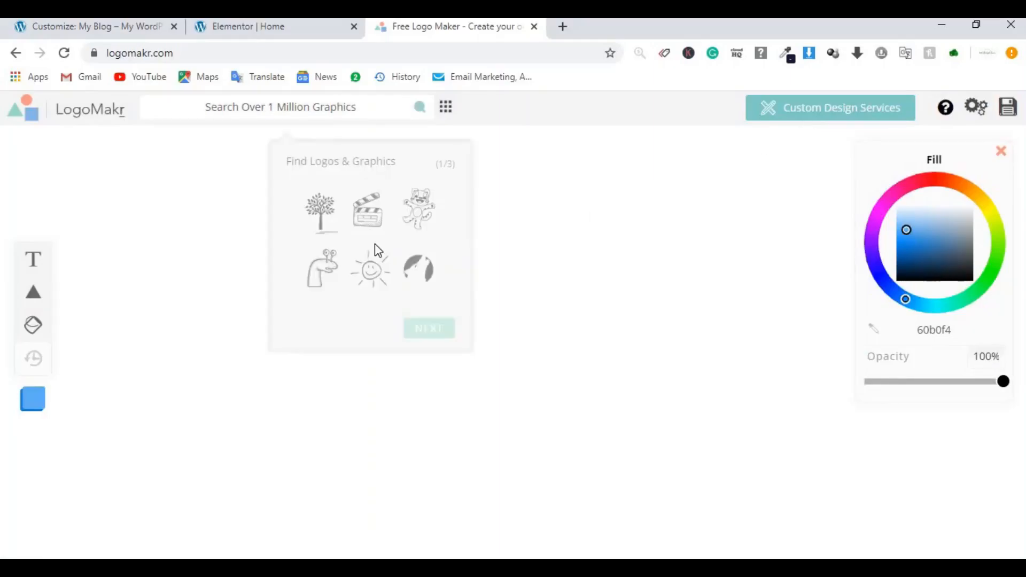
{"action": "left_click", "coordinate": [431, 336]}
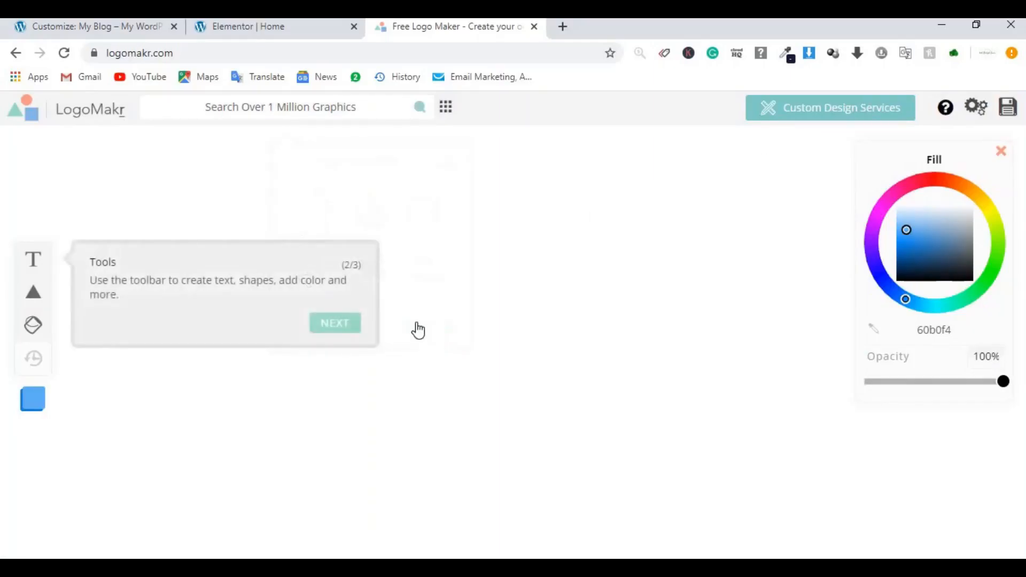
{"action": "left_click", "coordinate": [352, 329]}
{"action": "left_click", "coordinate": [996, 235]}
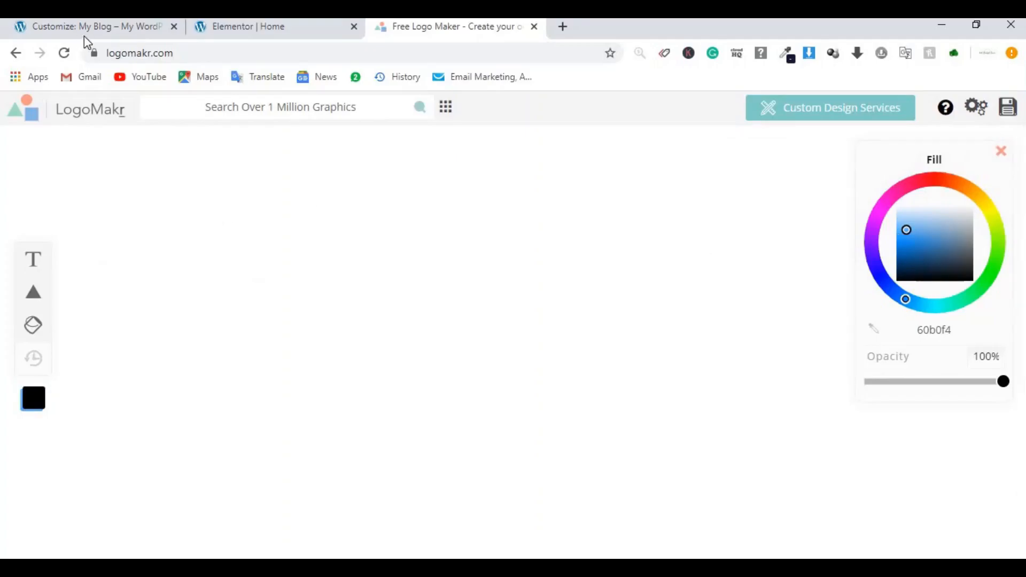
{"action": "left_click", "coordinate": [232, 31]}
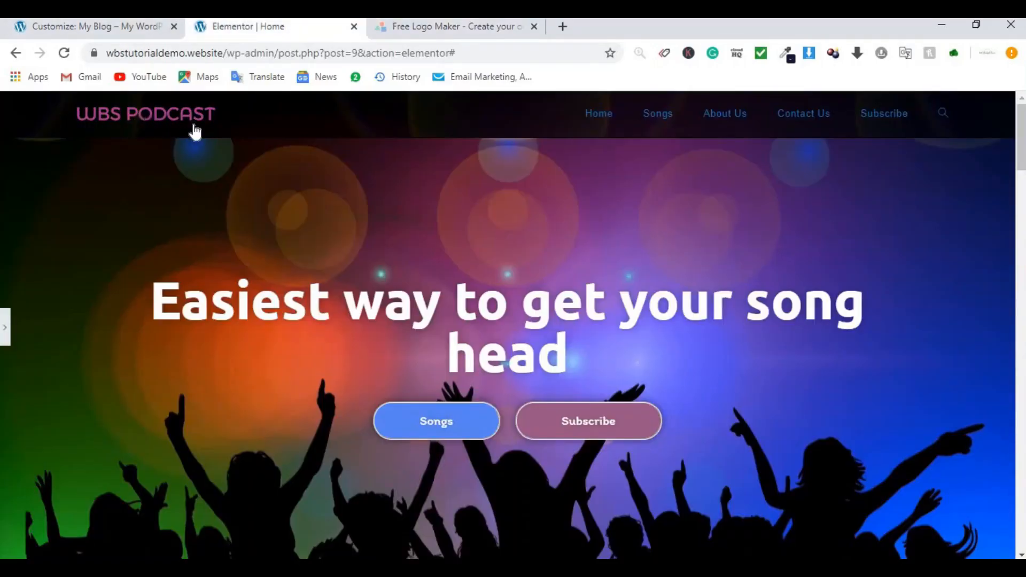
{"action": "left_click", "coordinate": [443, 29]}
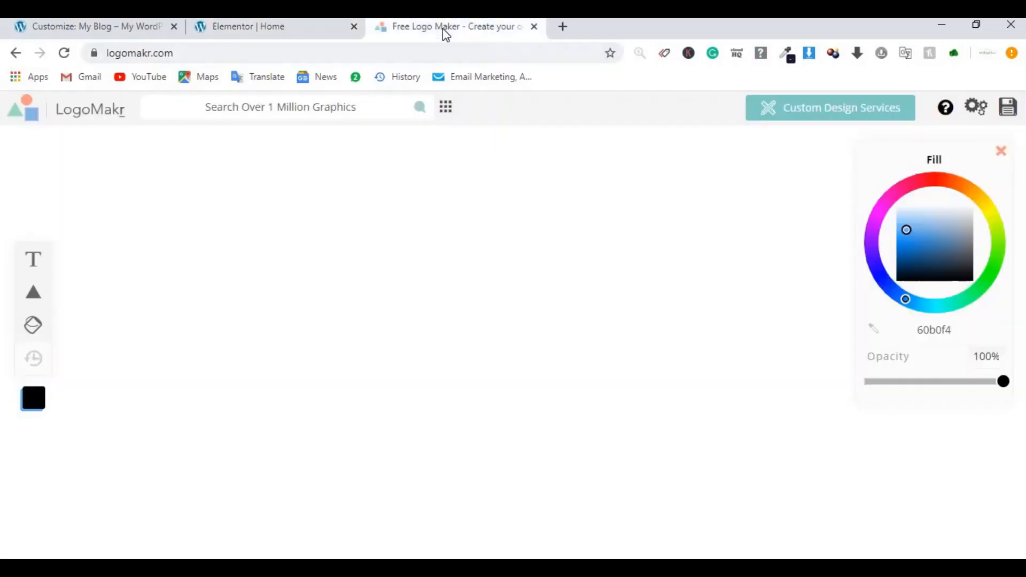
Step: Add a text layer reading 'WBS PODCAST' in Raleway with fill 60b0f4
{"action": "left_click", "coordinate": [40, 266]}
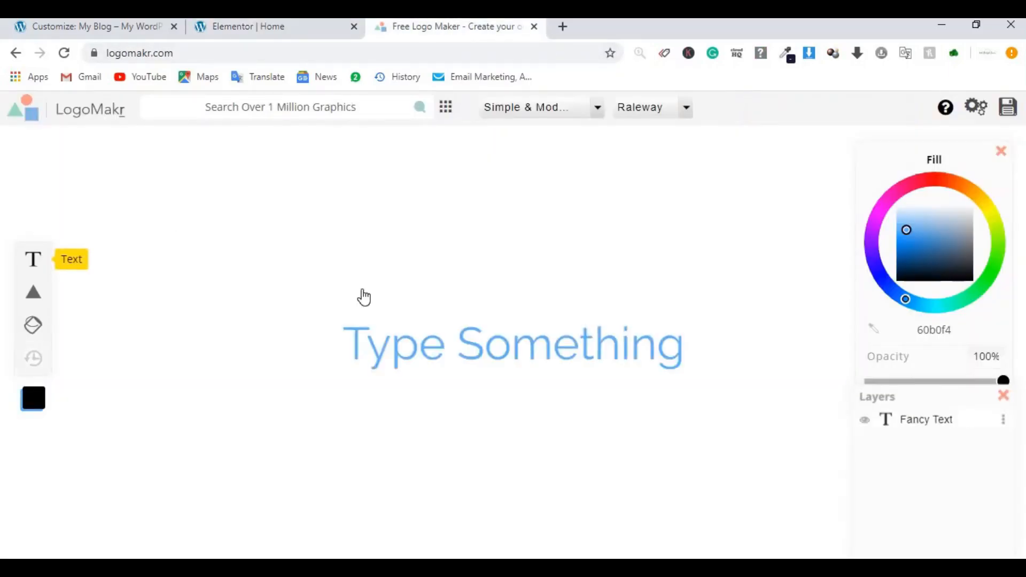
{"action": "left_click", "coordinate": [433, 350]}
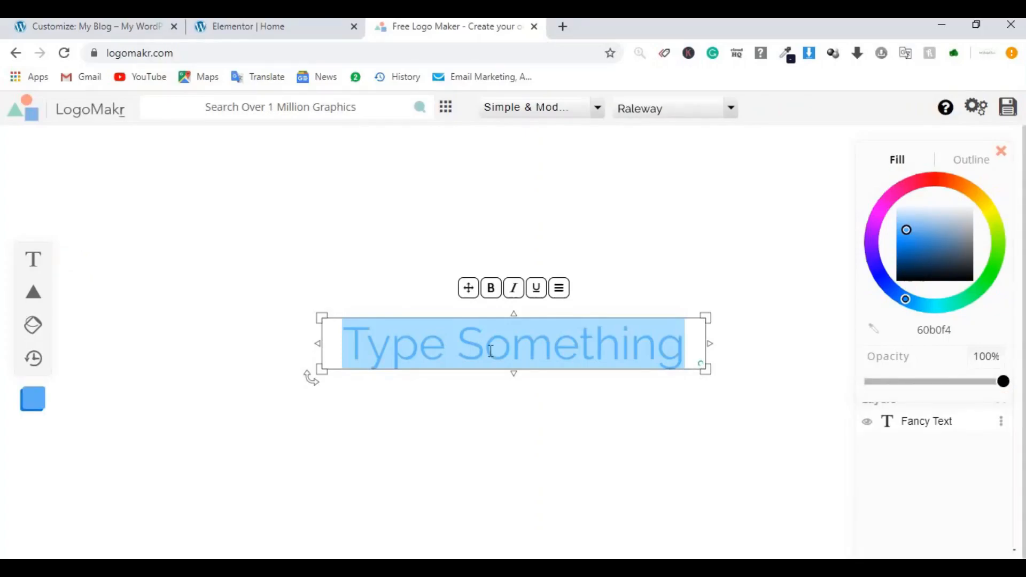
{"action": "type", "text": "WBS"}
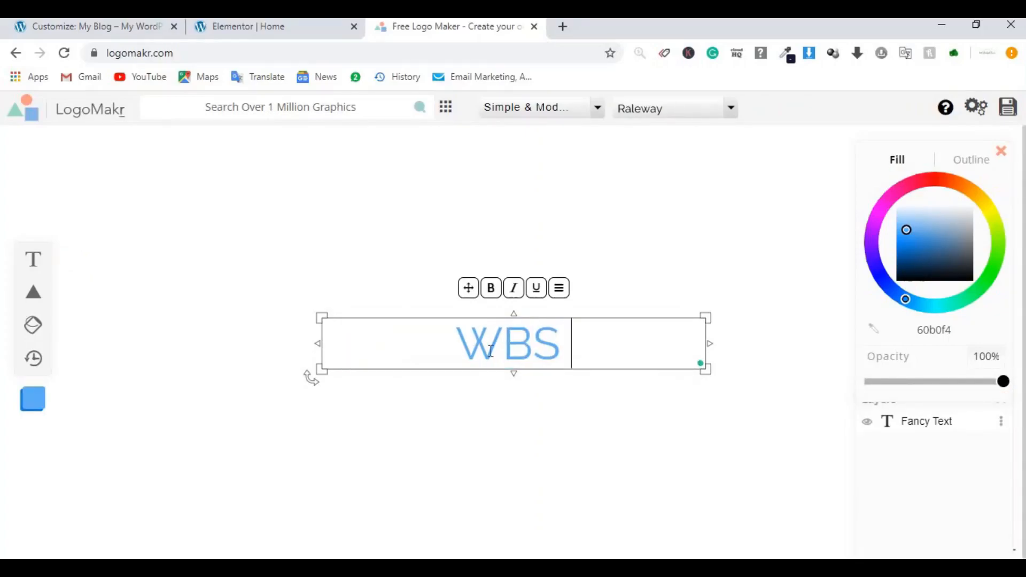
{"action": "type", "text": " TUT"}
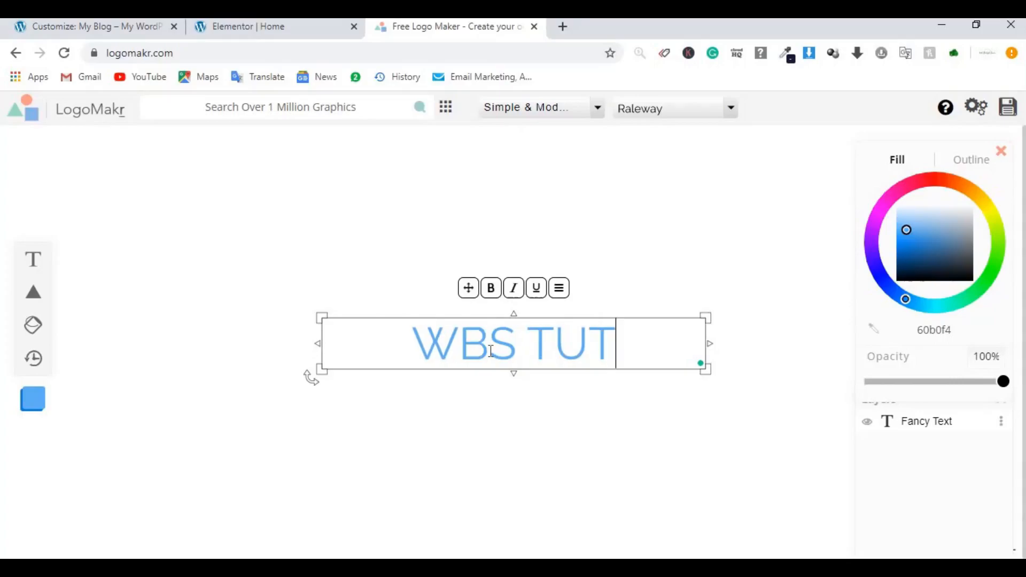
{"action": "type", "text": "ORIA"}
{"action": "key", "text": "BackSpace"}
{"action": "key", "text": "BackSpace"}
{"action": "key", "text": "BackSpace"}
{"action": "key", "text": "BackSpace"}
{"action": "key", "text": "BackSpace"}
{"action": "key", "text": "BackSpace"}
{"action": "key", "text": "BackSpace"}
{"action": "key", "text": "BackSpace"}
{"action": "type", "text": "PODCAST"}
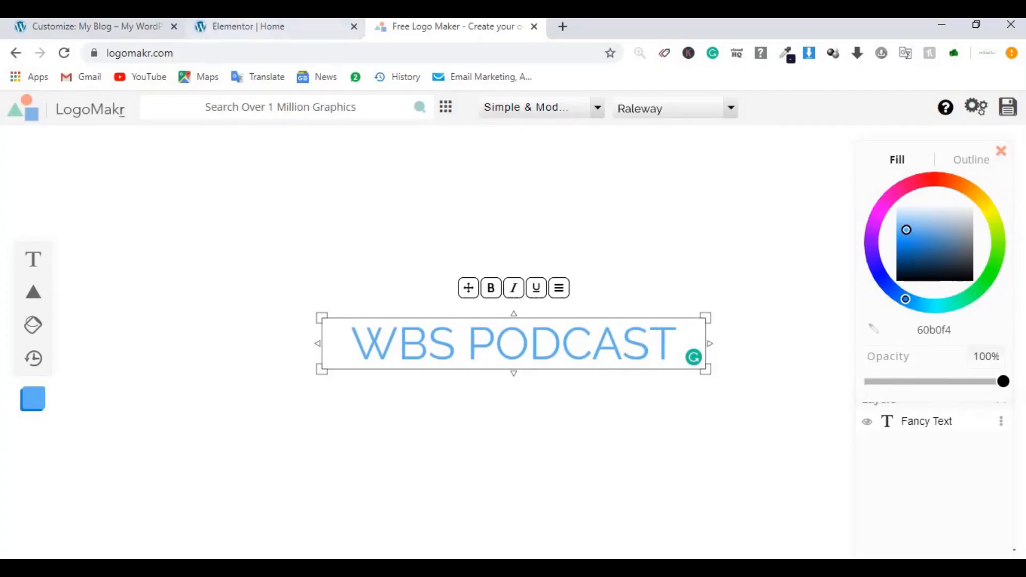
{"action": "left_click", "coordinate": [248, 26]}
{"action": "left_click", "coordinate": [483, 28]}
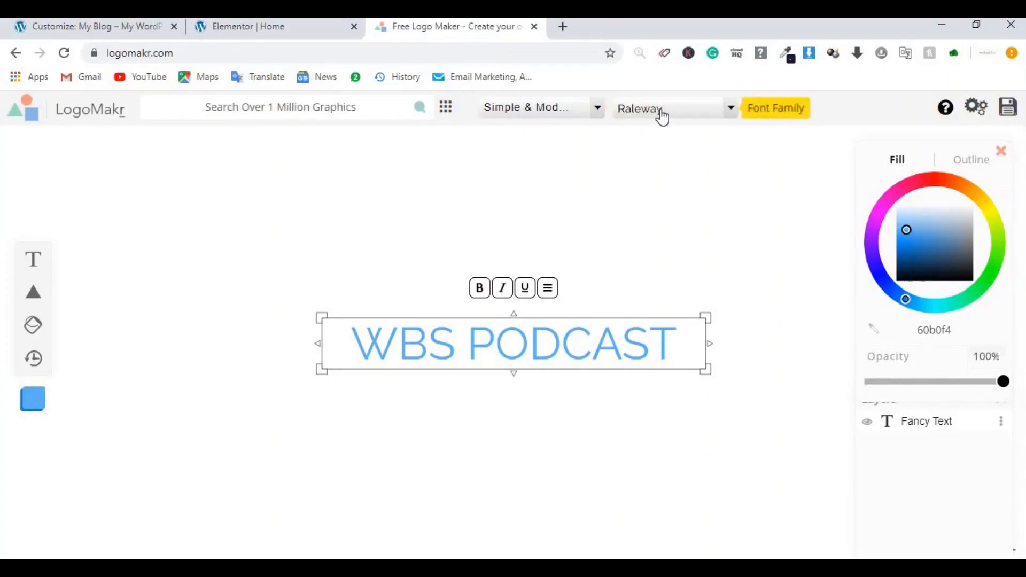
Step: Change the WBS PODCAST text font to Ubuntu
{"action": "left_click", "coordinate": [704, 115]}
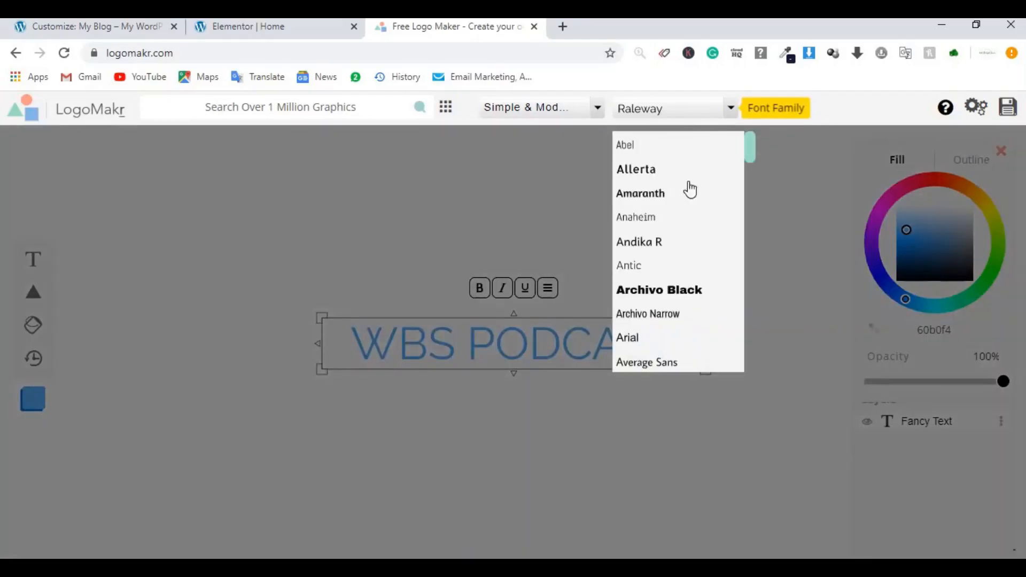
{"action": "scroll", "coordinate": [670, 266], "scroll_direction": "down", "scroll_amount": 15}
{"action": "scroll", "coordinate": [669, 267], "scroll_direction": "down", "scroll_amount": 10}
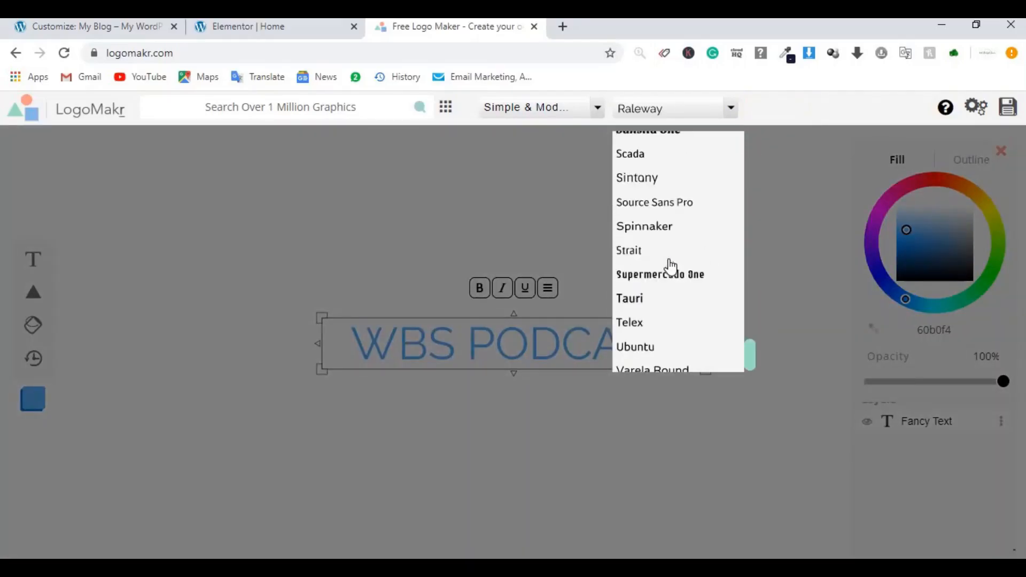
{"action": "left_click", "coordinate": [642, 348]}
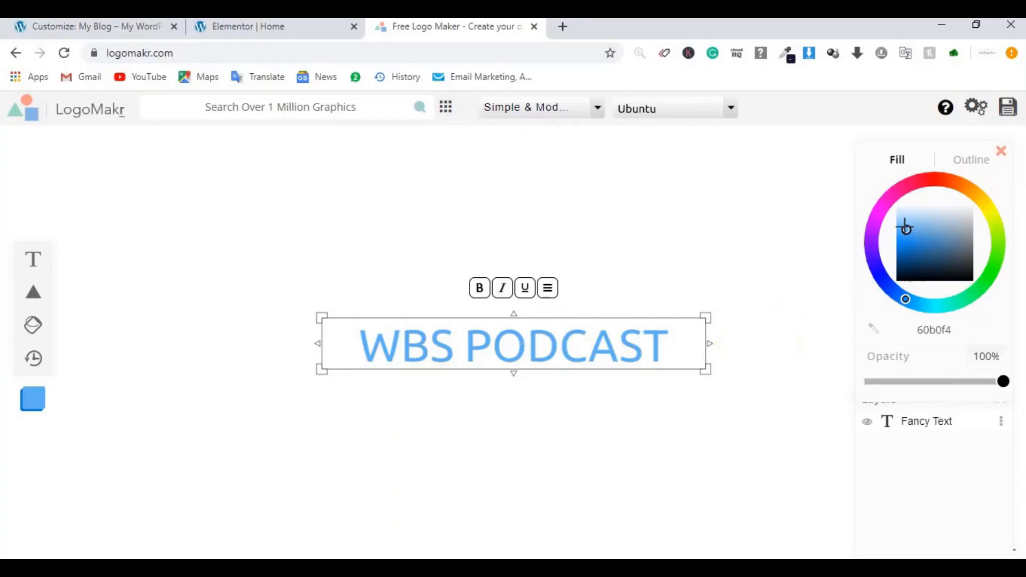
{"action": "left_click", "coordinate": [299, 27]}
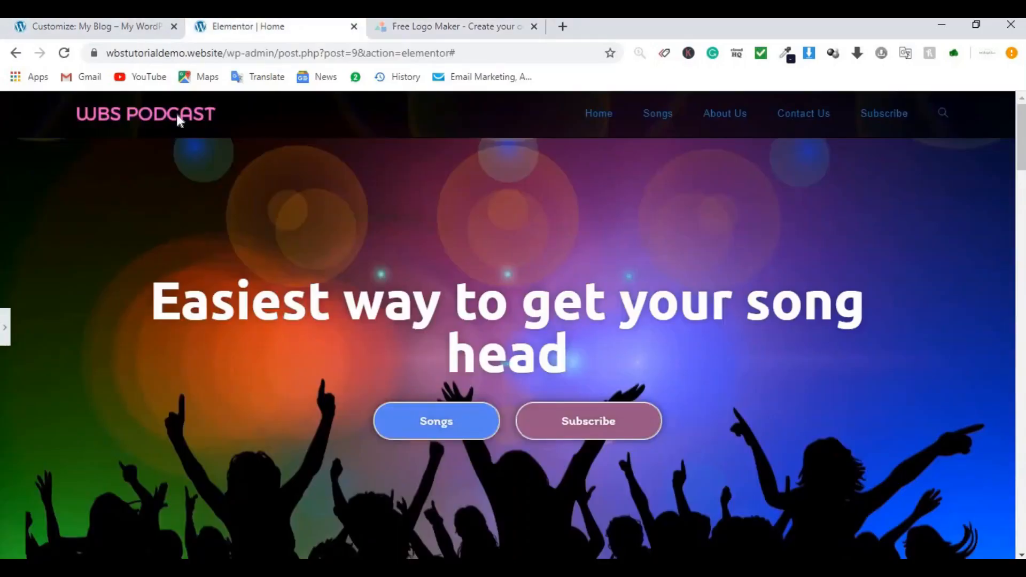
{"action": "left_click", "coordinate": [460, 26]}
Step: Make the text colour light pink ff96fb
{"action": "left_click", "coordinate": [881, 208]}
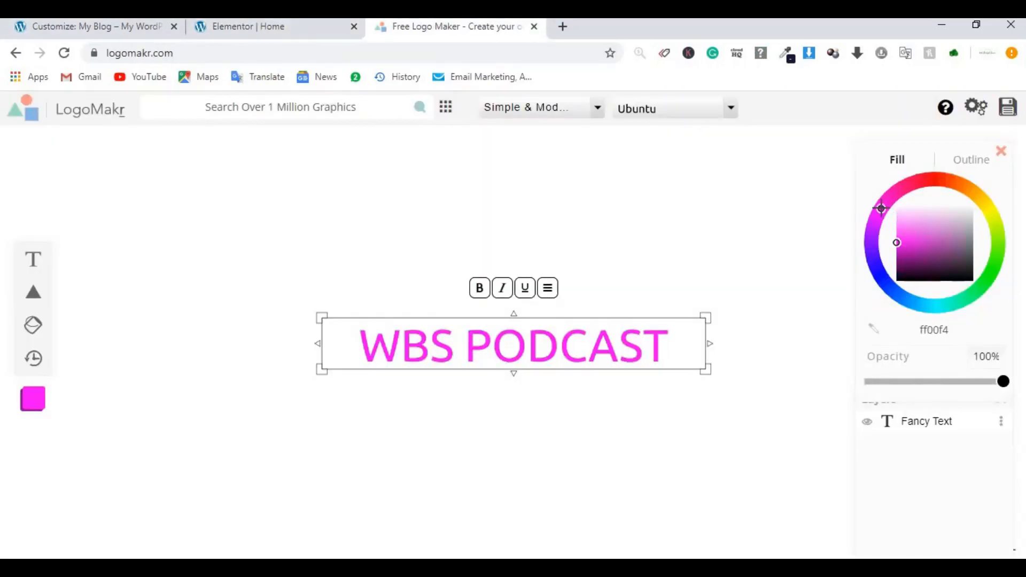
{"action": "left_click", "coordinate": [899, 243]}
{"action": "mouse_move", "coordinate": [902, 244]}
{"action": "left_mouse_down"}
{"action": "mouse_move", "coordinate": [919, 233]}
{"action": "mouse_move", "coordinate": [897, 220]}
{"action": "left_mouse_up"}
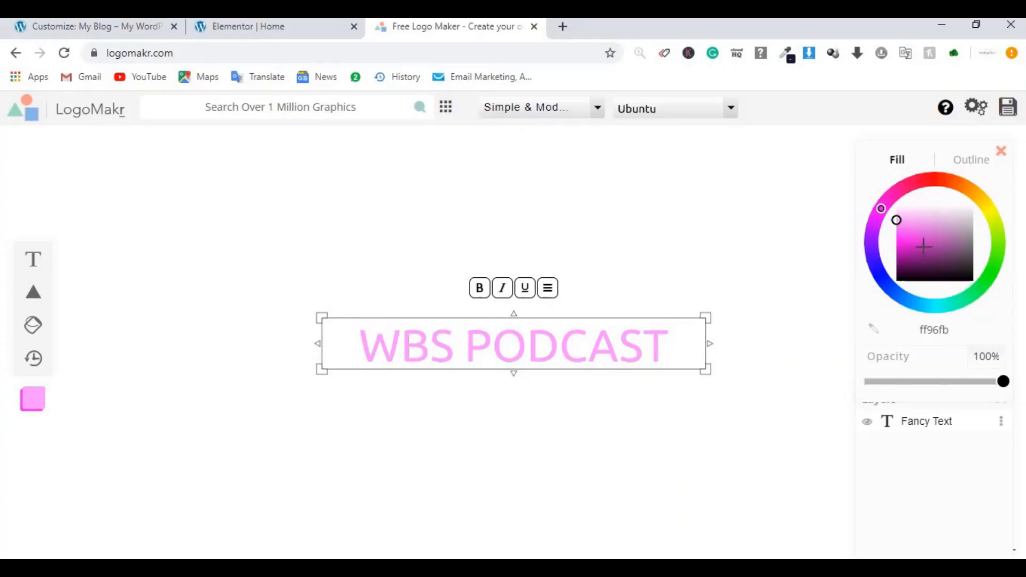
{"action": "left_click", "coordinate": [903, 229]}
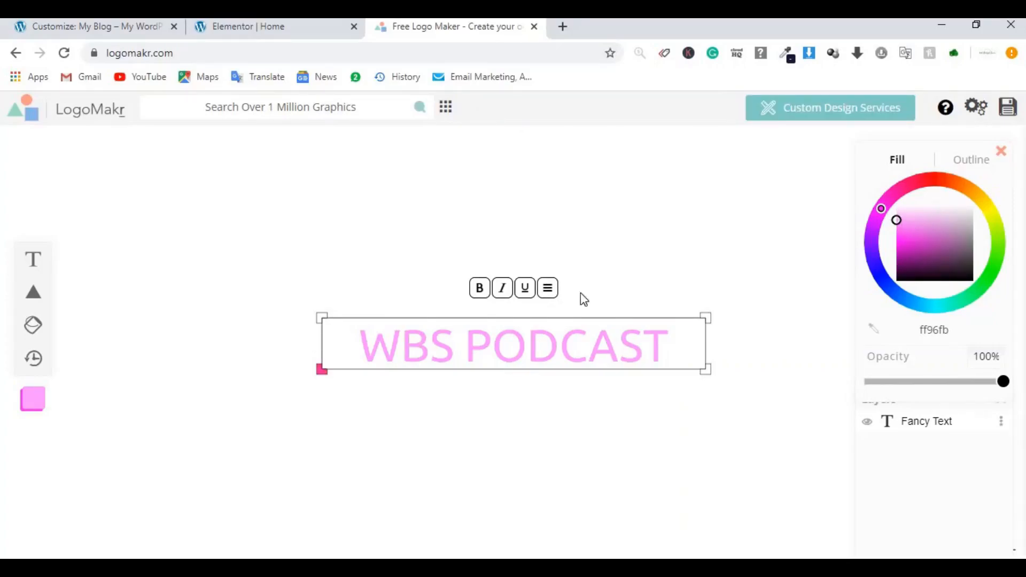
Step: Shrink the text box to about 329 px wide and reduce its height
{"action": "left_click_drag", "start_coordinate": [707, 370], "coordinate": [565, 359]}
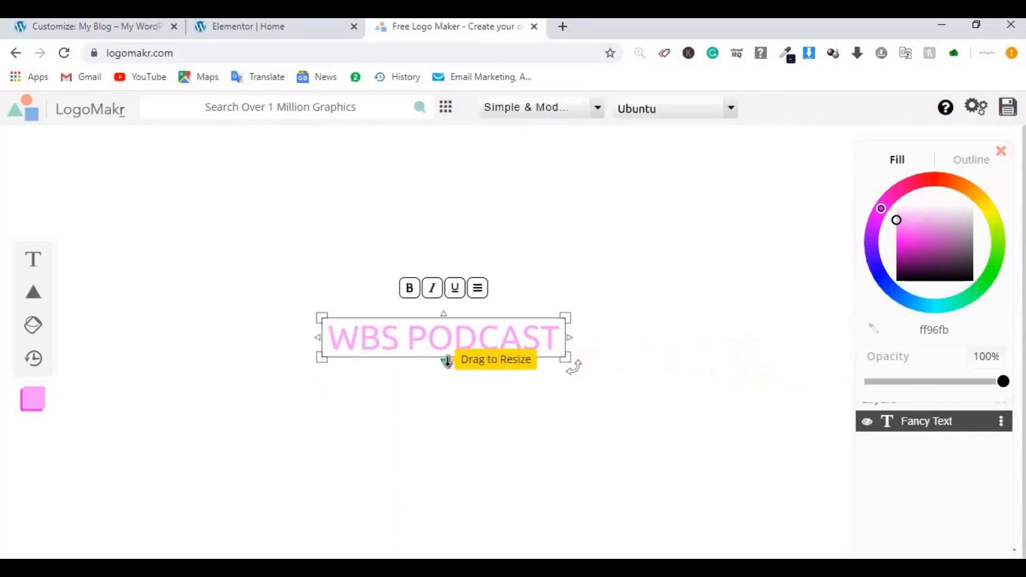
{"action": "left_click_drag", "start_coordinate": [447, 362], "coordinate": [448, 356]}
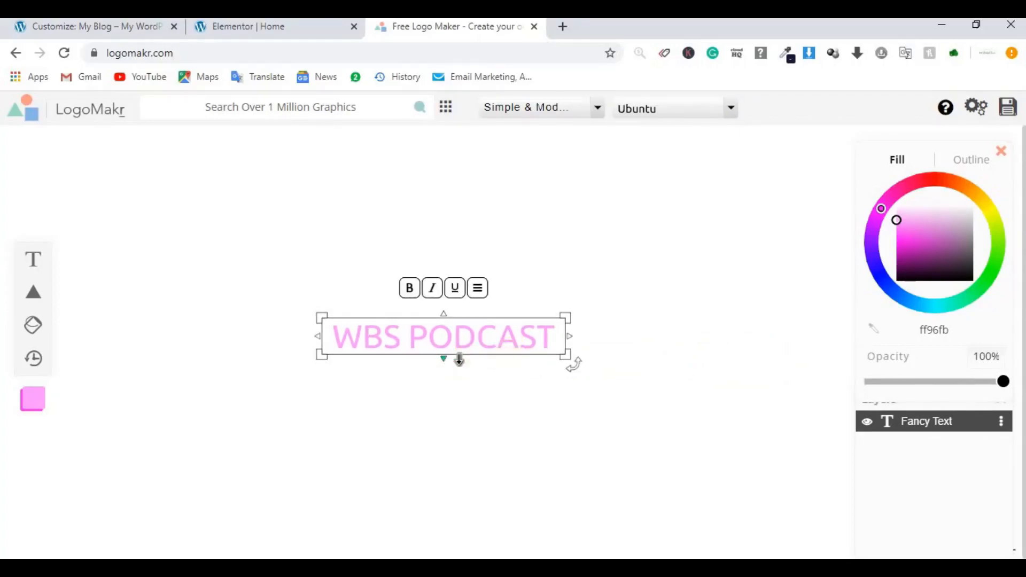
{"action": "left_click", "coordinate": [763, 290]}
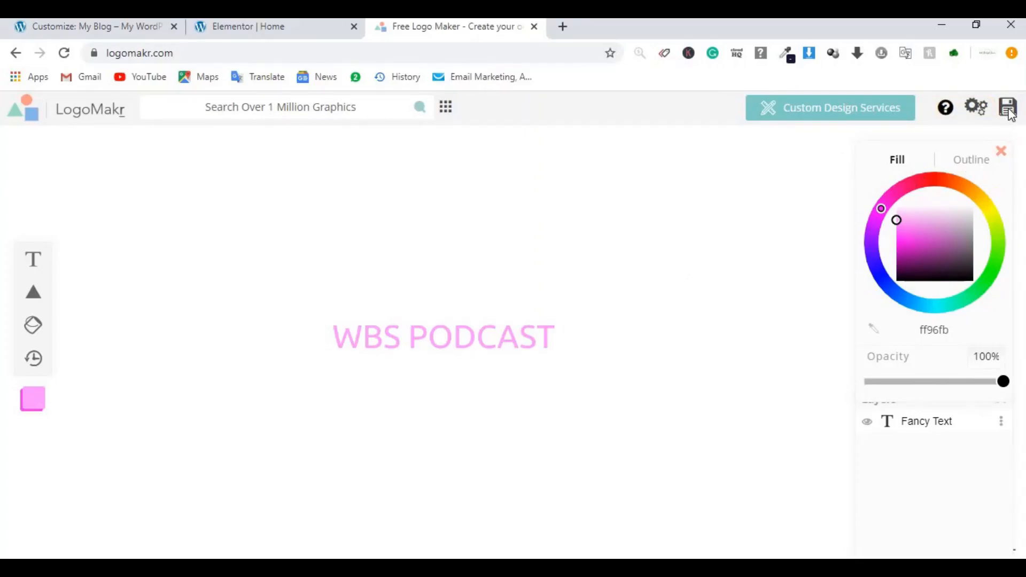
Step: Download the free low-resolution LogoMakr_0gn1P2.png and return to the Customizer logo settings
{"action": "left_click", "coordinate": [1008, 110]}
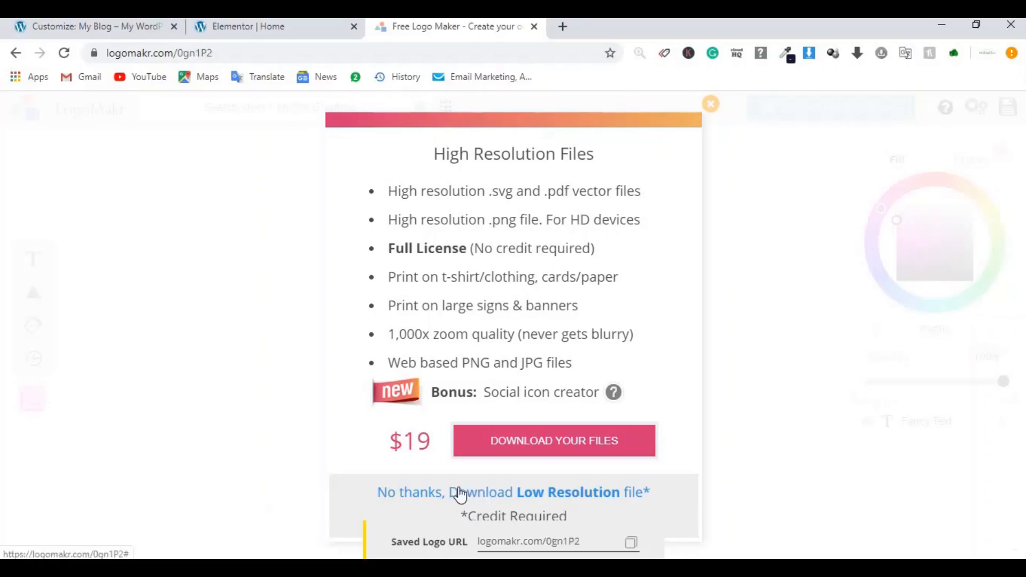
{"action": "left_click", "coordinate": [505, 493]}
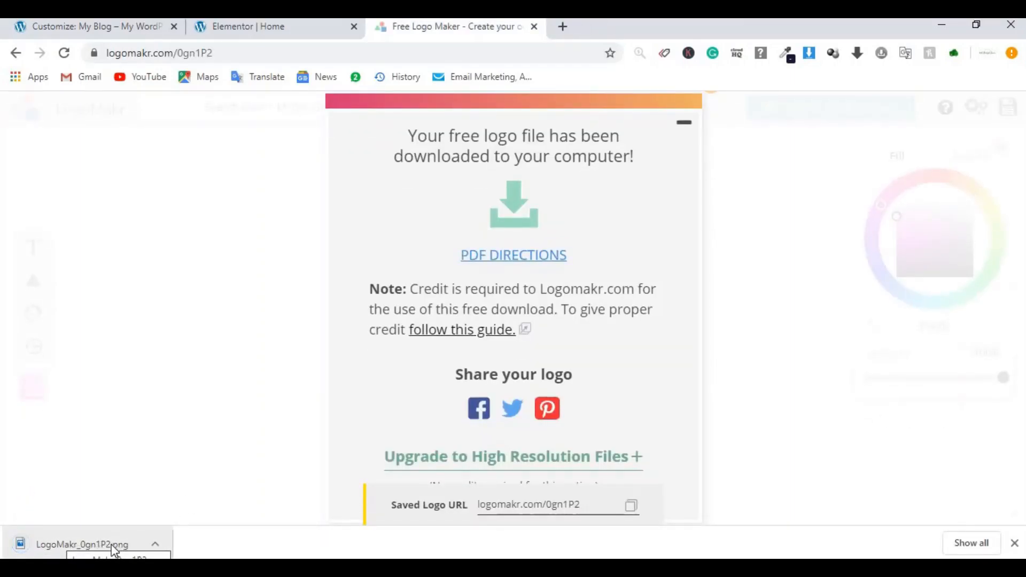
{"action": "left_click", "coordinate": [87, 26]}
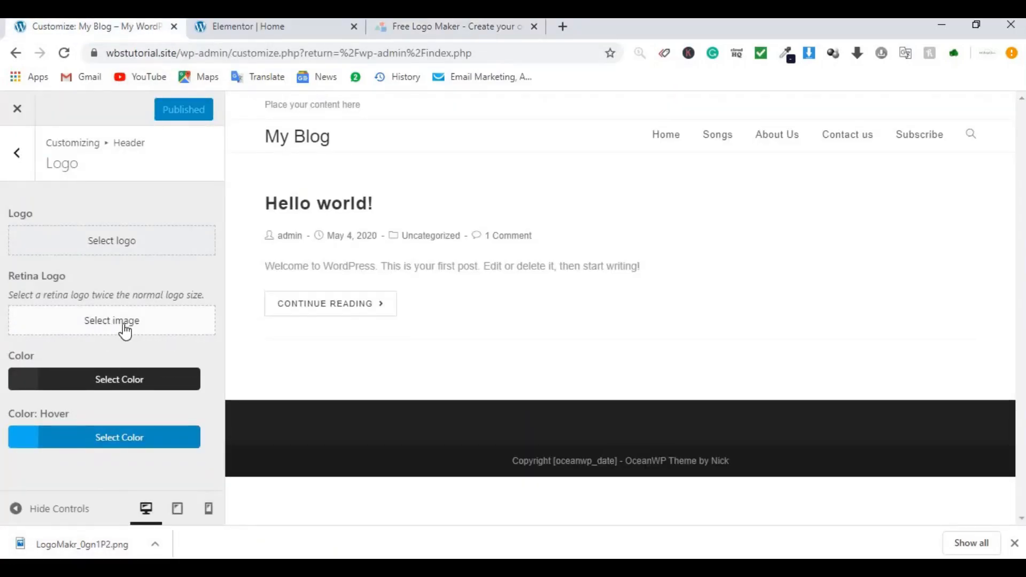
Step: Upload LogoMakr_0gn1P2.png and select it as the site logo
{"action": "left_click", "coordinate": [122, 252]}
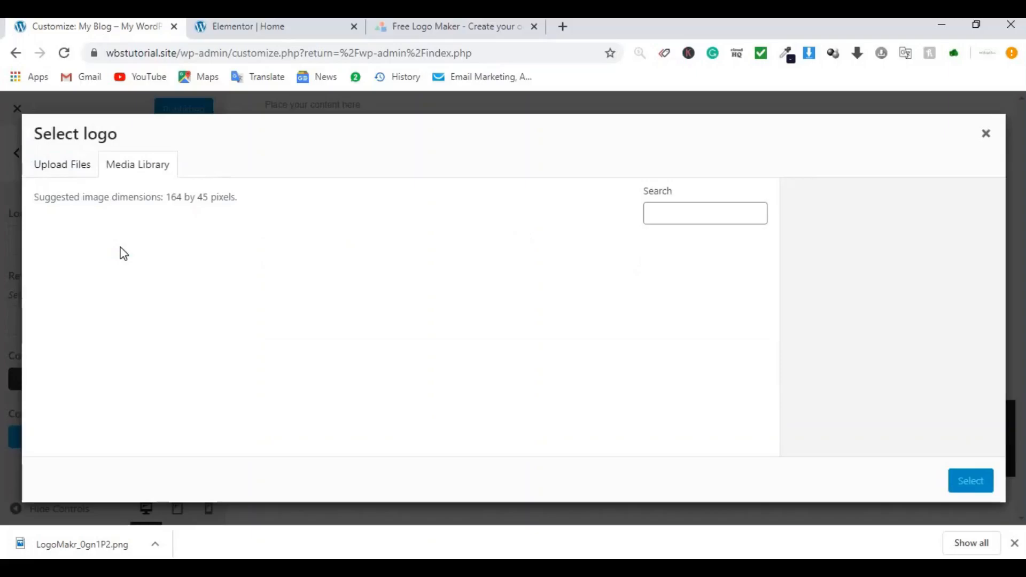
{"action": "left_click", "coordinate": [60, 167]}
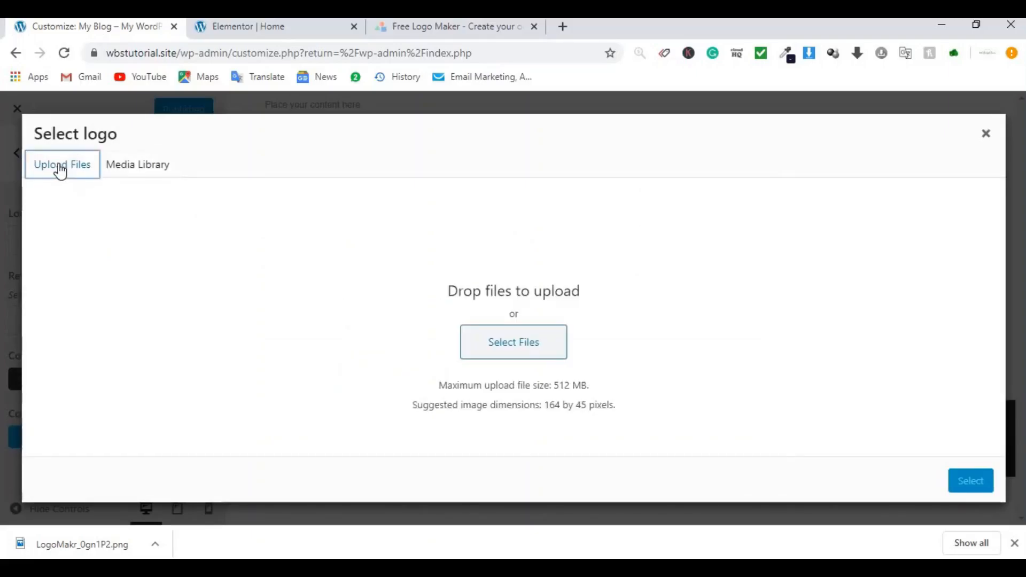
{"action": "left_click", "coordinate": [516, 347]}
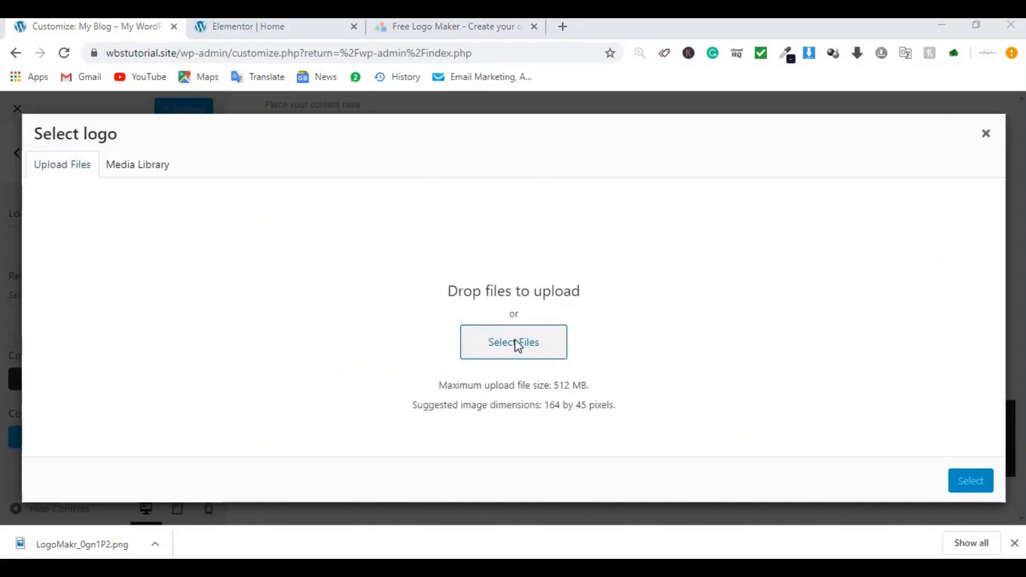
{"action": "double_click", "coordinate": [476, 334]}
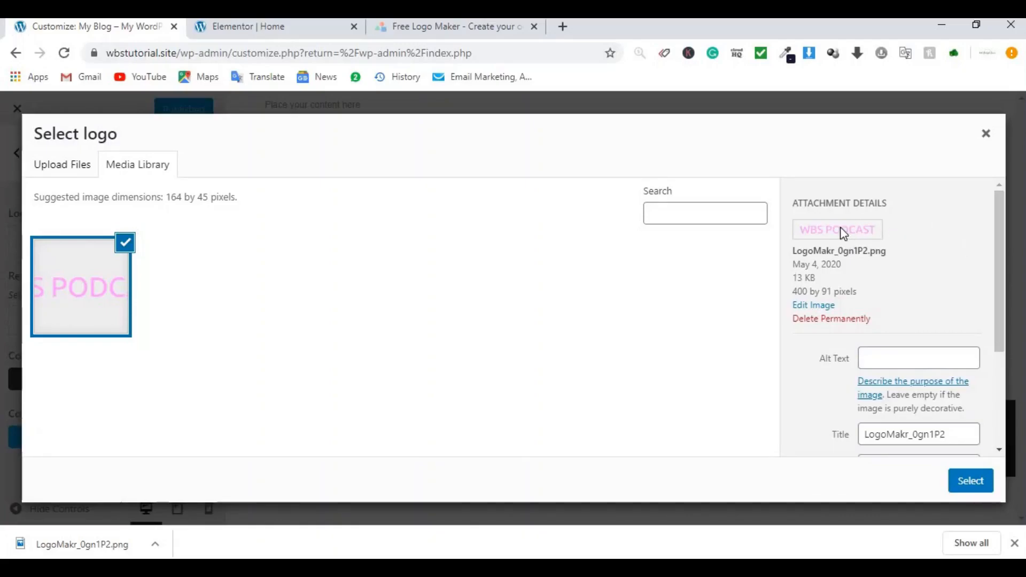
{"action": "left_click", "coordinate": [971, 483]}
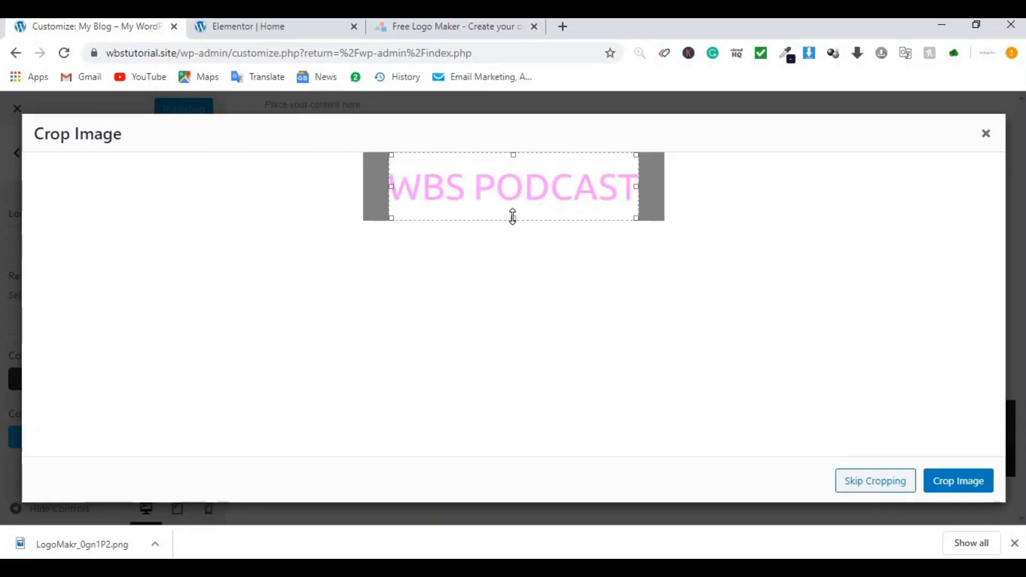
Step: Crop the logo tightly around the WBS PODCAST text and apply it
{"action": "left_click_drag", "start_coordinate": [513, 217], "coordinate": [513, 202]}
{"action": "left_click_drag", "start_coordinate": [512, 157], "coordinate": [512, 166]}
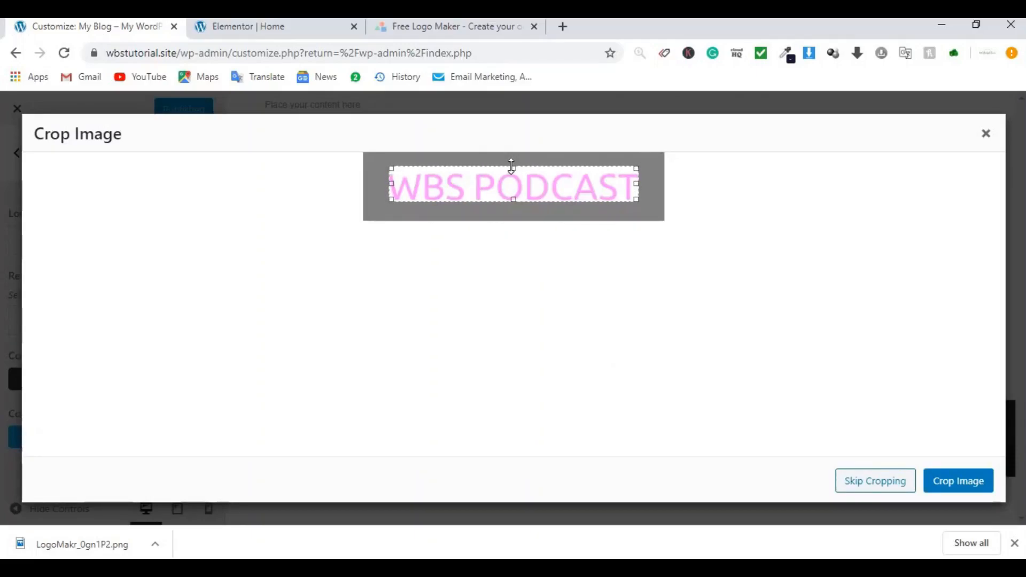
{"action": "left_click", "coordinate": [951, 484]}
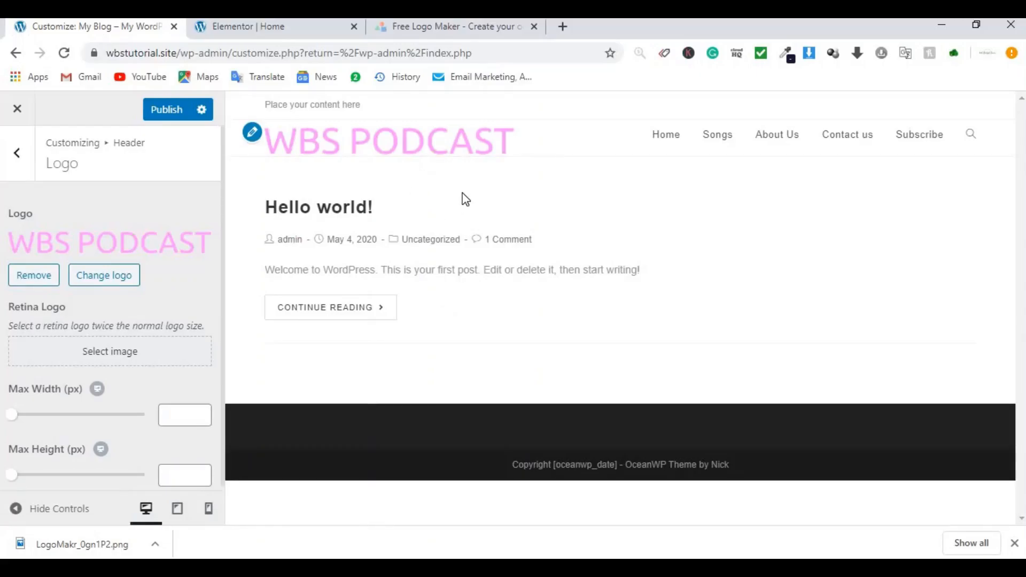
Step: Set the logo Max Width to 220 px, checking against the Elementor site, then open Header Media
{"action": "left_click", "coordinate": [251, 26]}
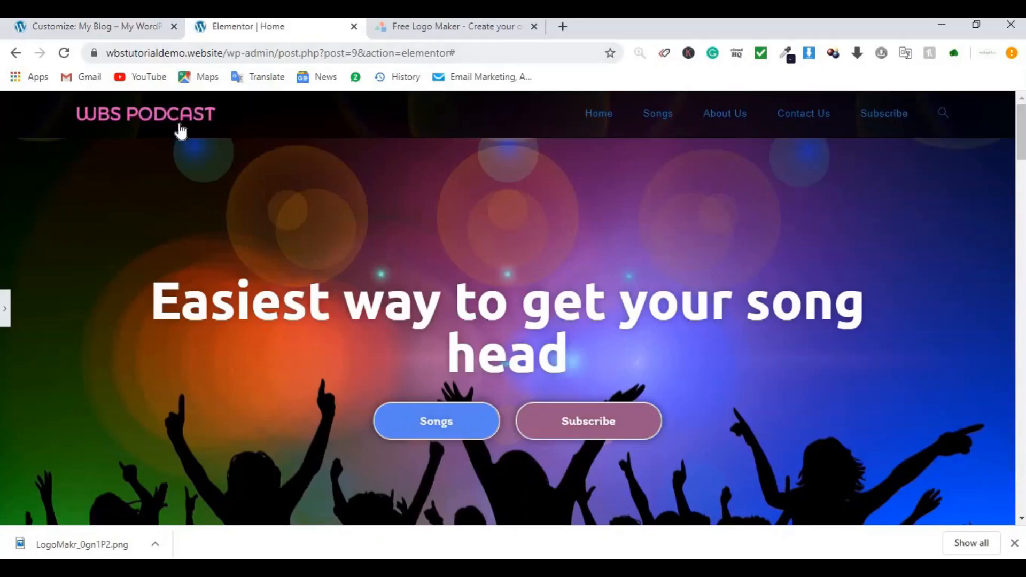
{"action": "left_click", "coordinate": [114, 28]}
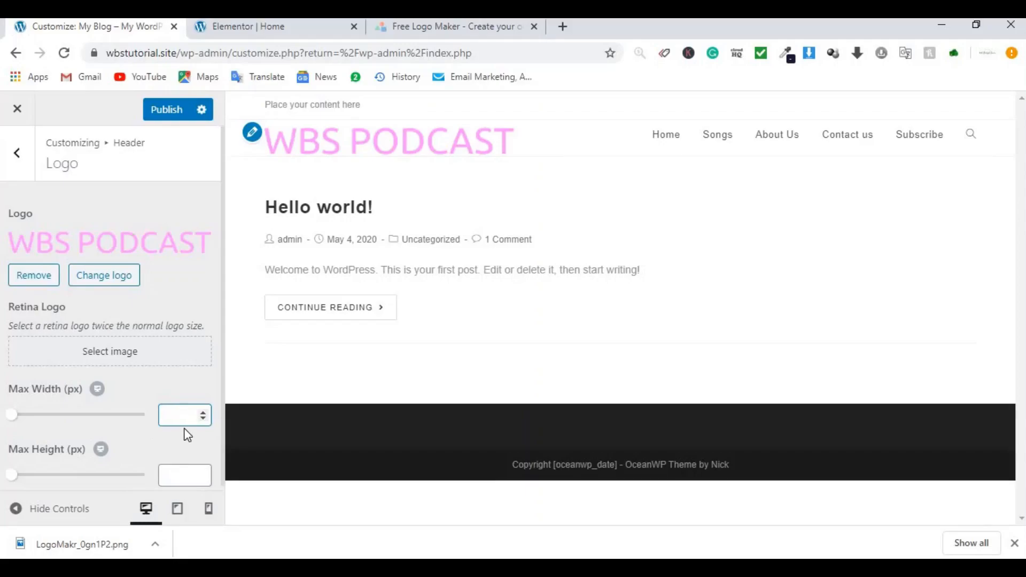
{"action": "type", "text": "220"}
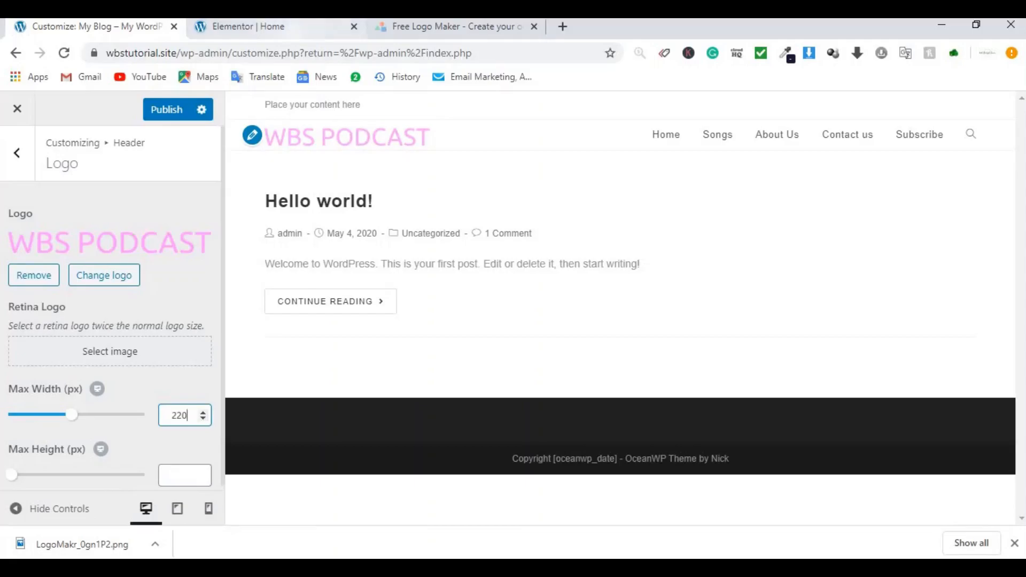
{"action": "left_click", "coordinate": [242, 29]}
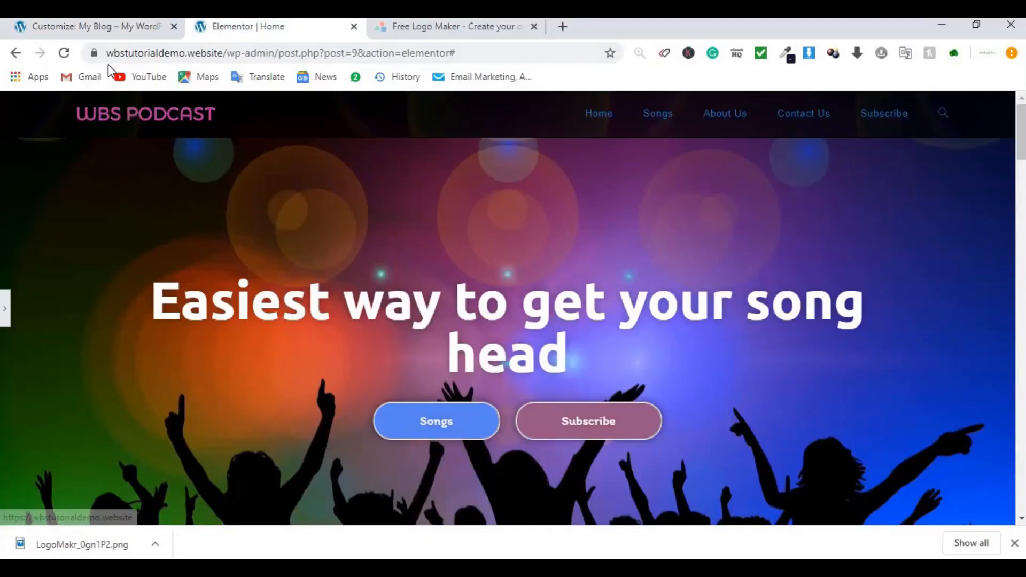
{"action": "left_click", "coordinate": [116, 30]}
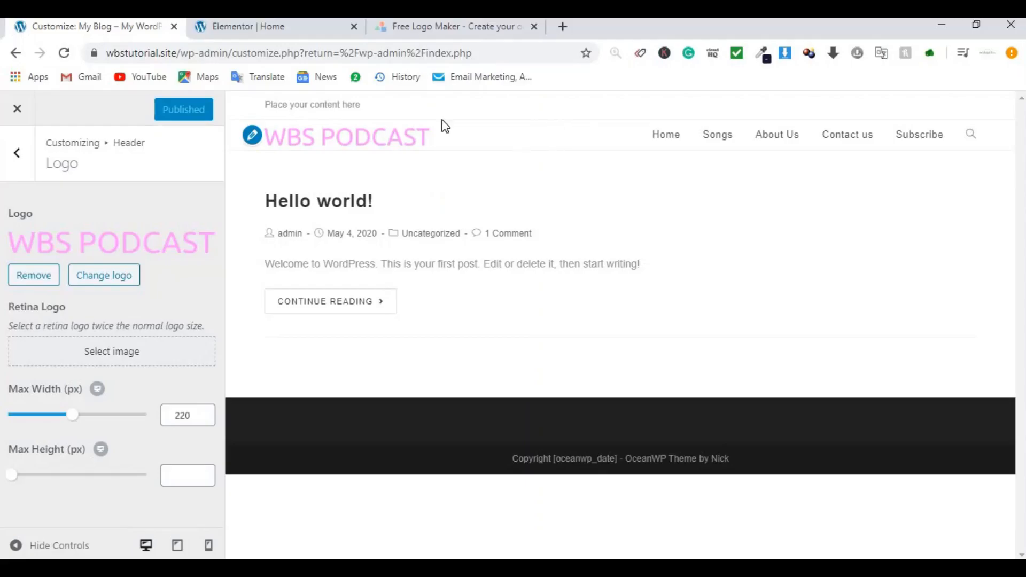
{"action": "left_click", "coordinate": [270, 30]}
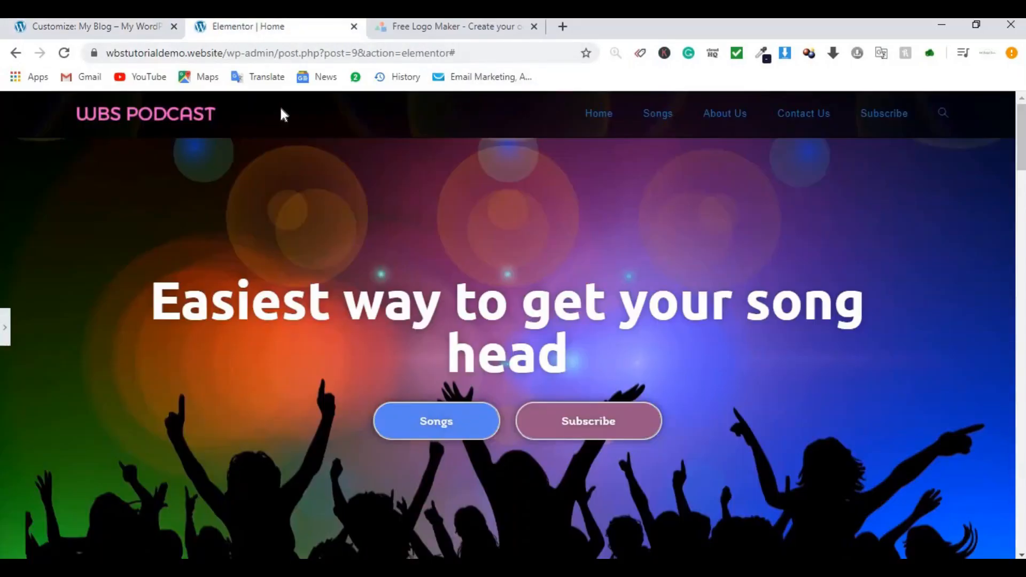
{"action": "left_click", "coordinate": [59, 24]}
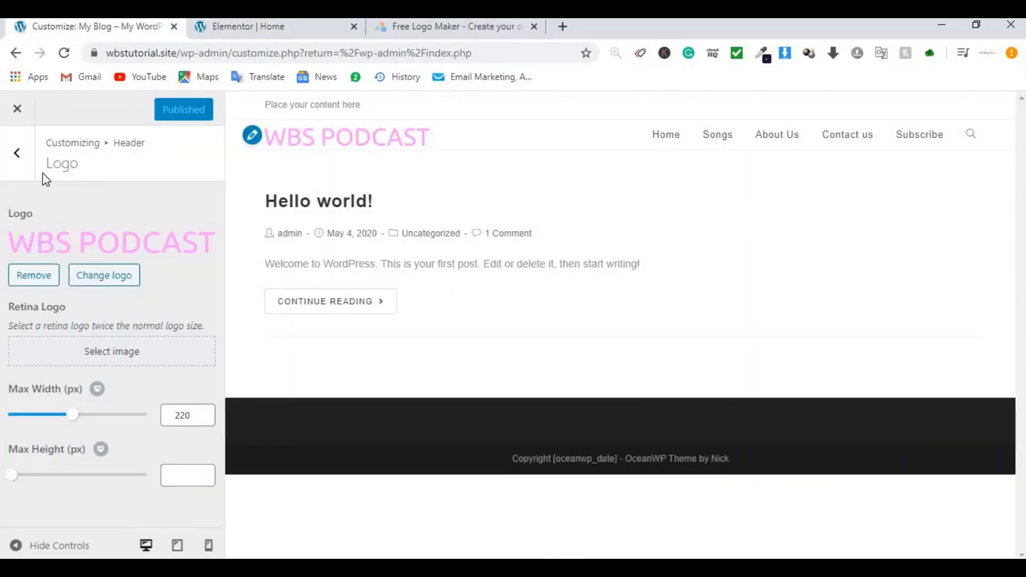
{"action": "left_click", "coordinate": [16, 154]}
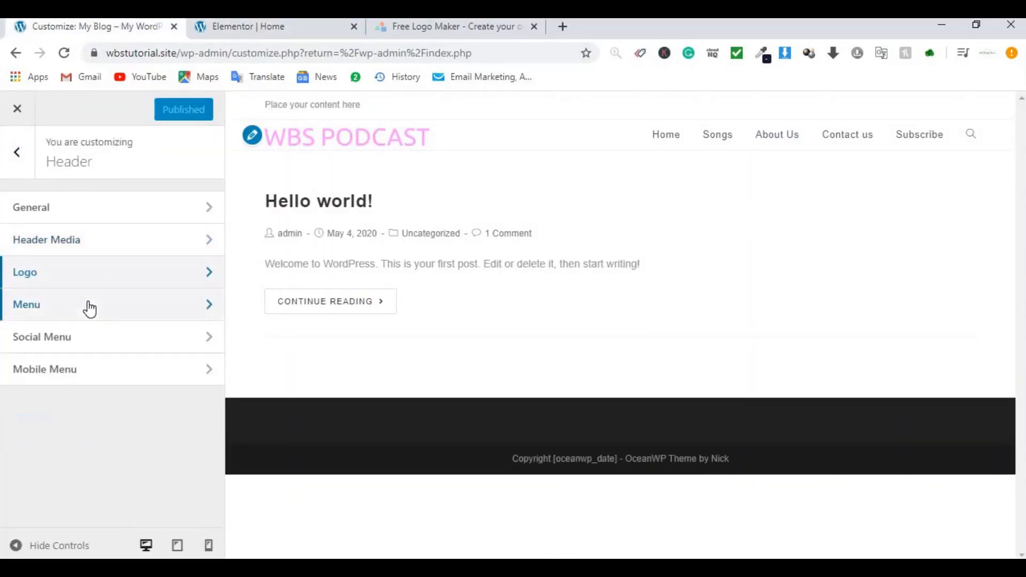
{"action": "left_click", "coordinate": [101, 242]}
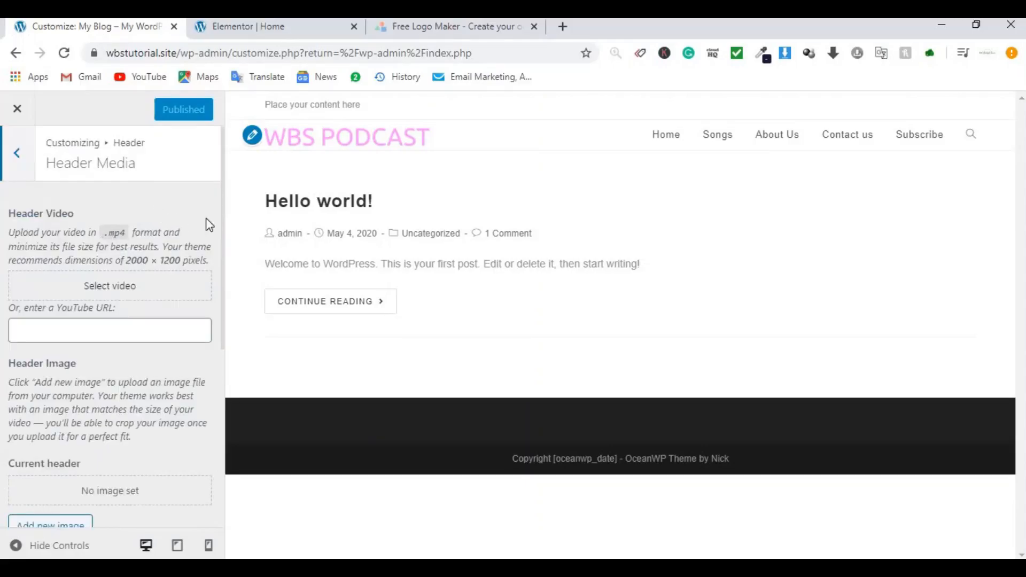
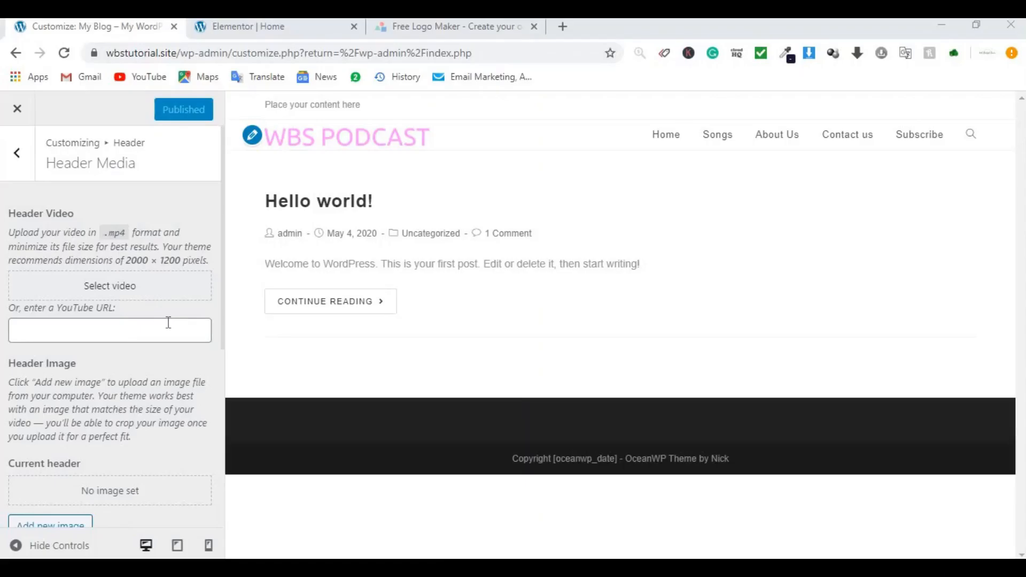
Step: Upload the podcast mp3 and both photos to the media library from Header Media
{"action": "scroll", "coordinate": [107, 326], "scroll_direction": "down", "scroll_amount": 4}
{"action": "left_click", "coordinate": [56, 316]}
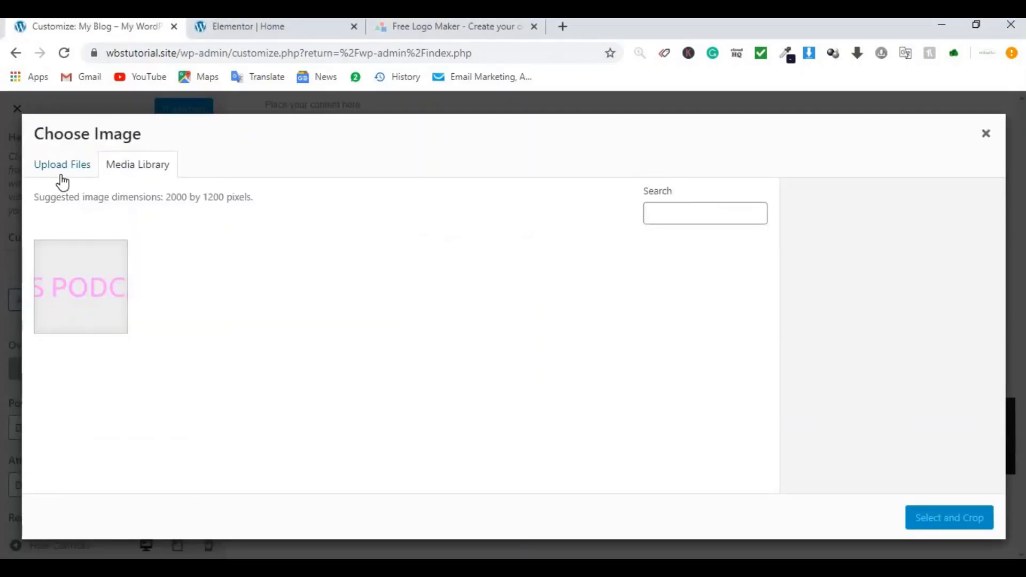
{"action": "left_click", "coordinate": [61, 178]}
{"action": "left_click", "coordinate": [503, 355]}
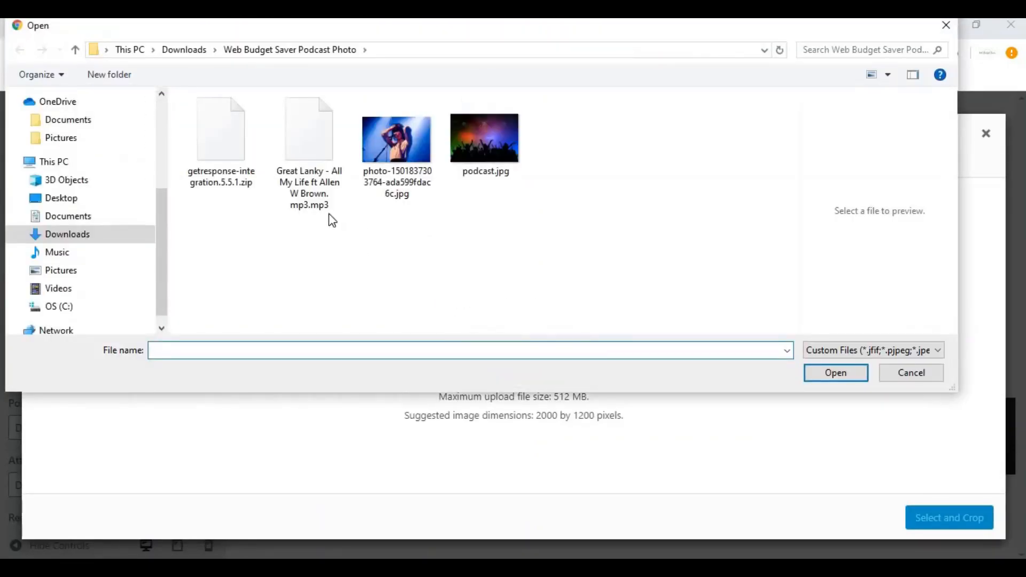
{"action": "left_click_drag", "start_coordinate": [330, 233], "coordinate": [554, 125]}
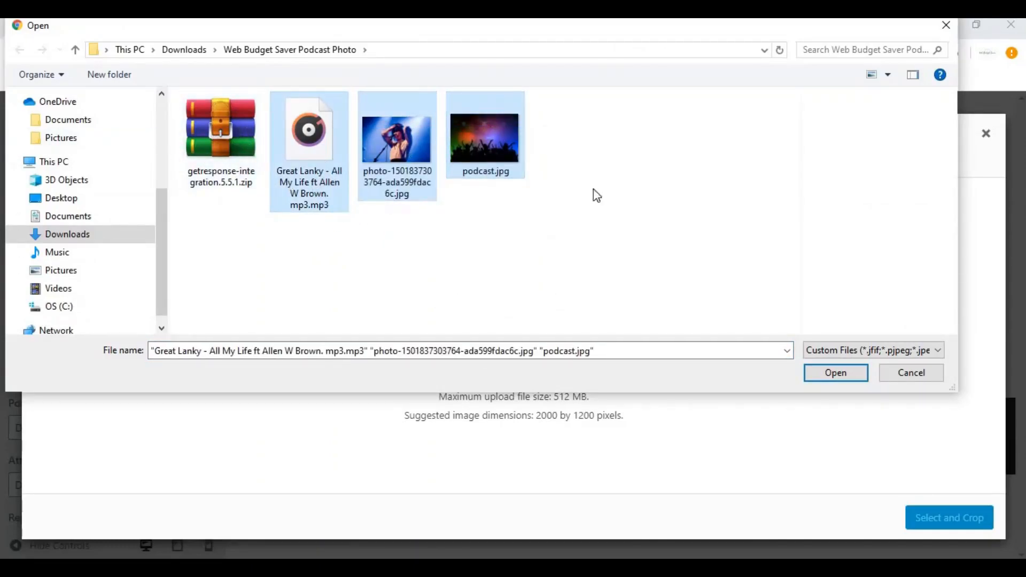
{"action": "left_click", "coordinate": [837, 373]}
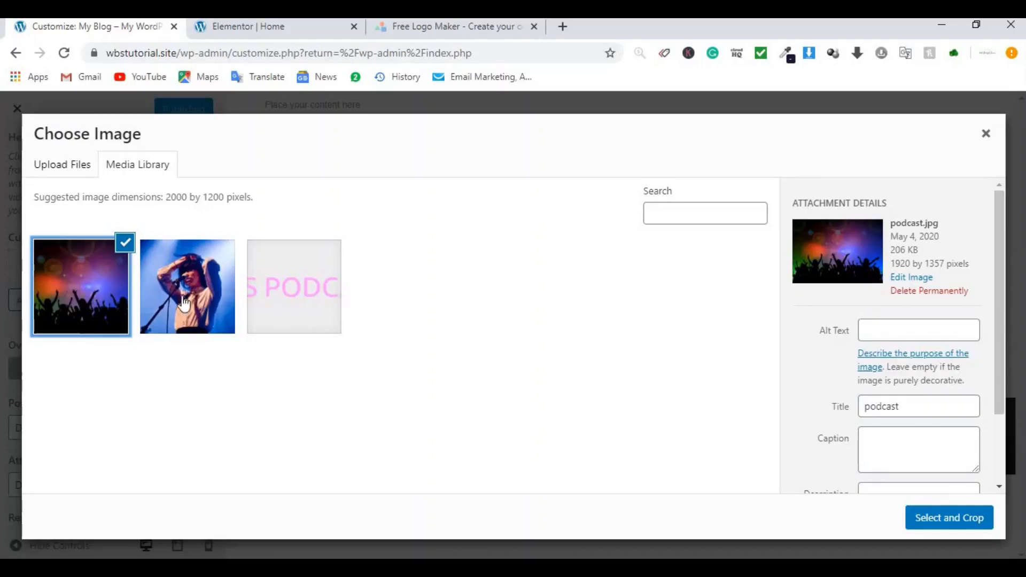
Step: Set podcast.jpg as the header image, cropped to its top strip
{"action": "left_click", "coordinate": [969, 520]}
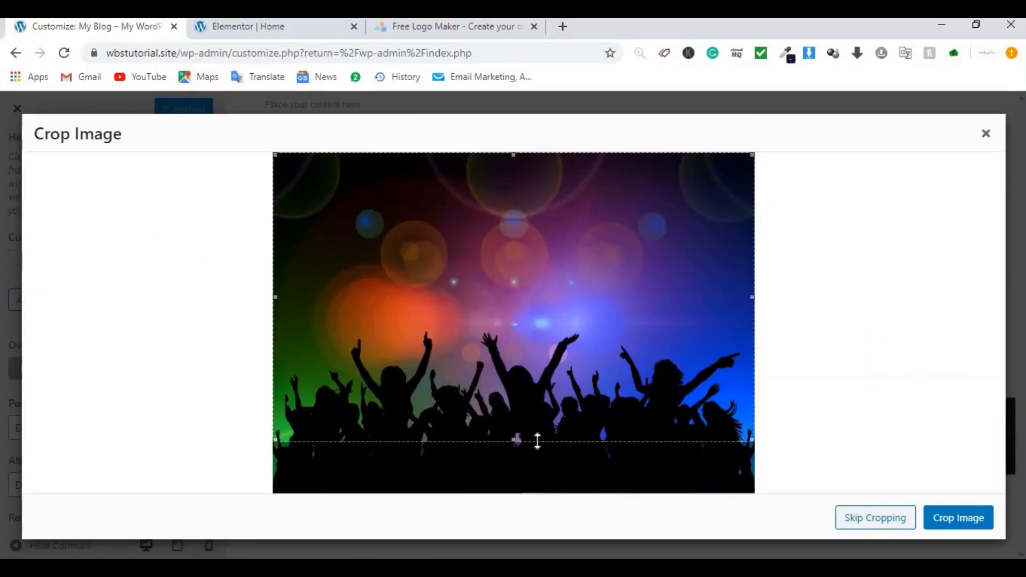
{"action": "left_click_drag", "start_coordinate": [535, 366], "coordinate": [540, 234]}
{"action": "left_click", "coordinate": [962, 515]}
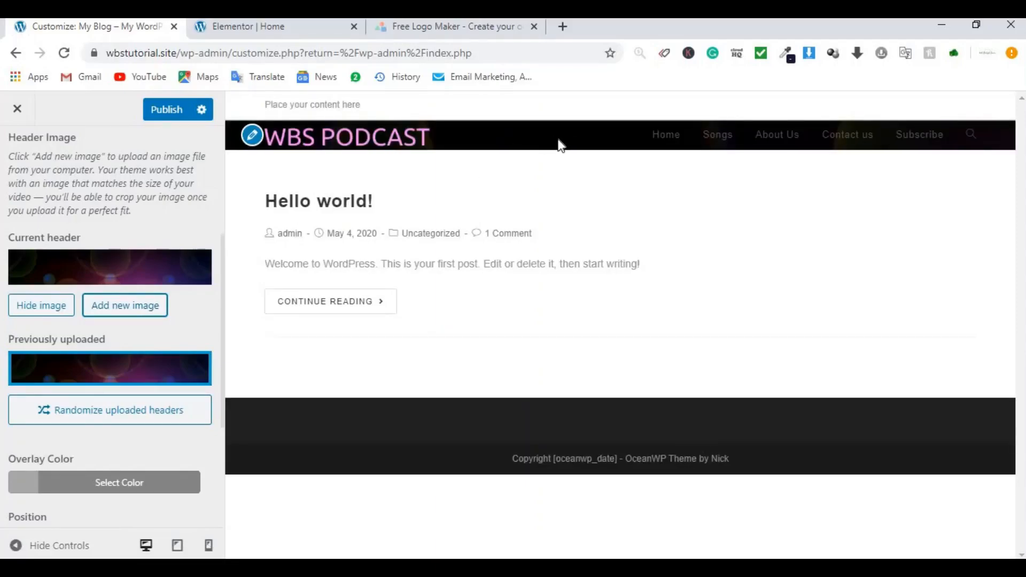
Step: Set the header image position to Center Center and its size to Cover
{"action": "scroll", "coordinate": [79, 243], "scroll_direction": "down", "scroll_amount": 4}
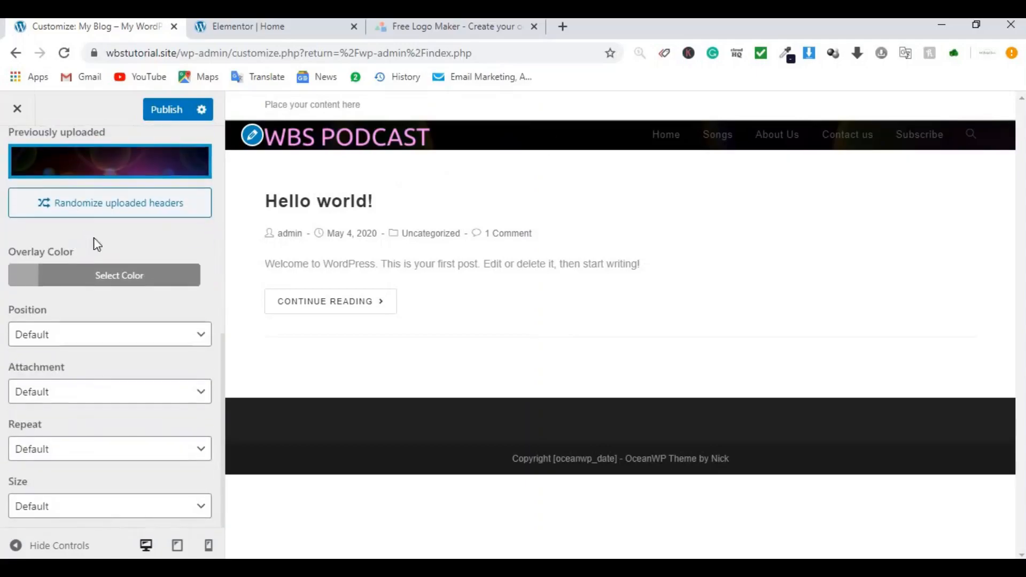
{"action": "left_click", "coordinate": [74, 337]}
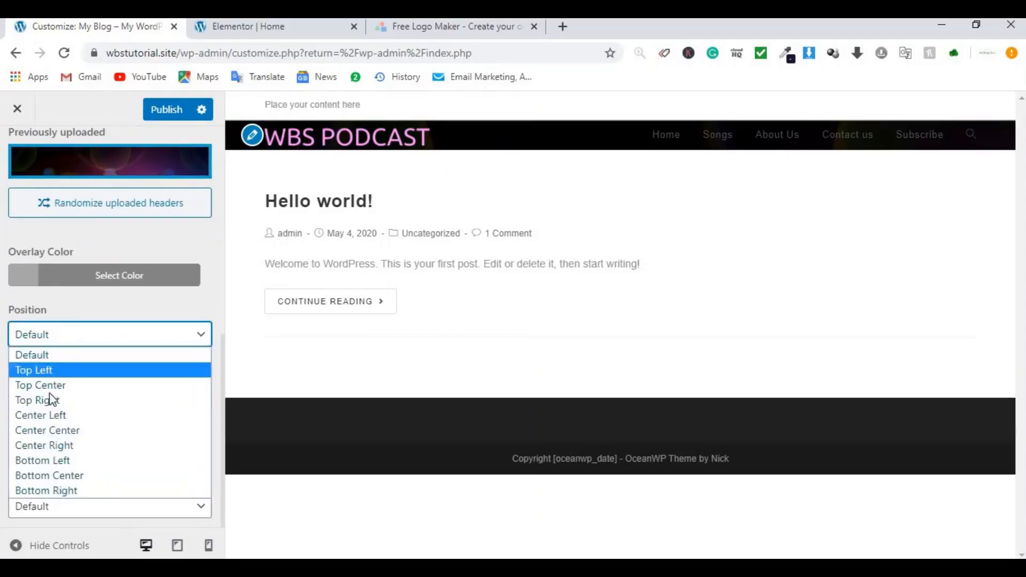
{"action": "left_click", "coordinate": [54, 437]}
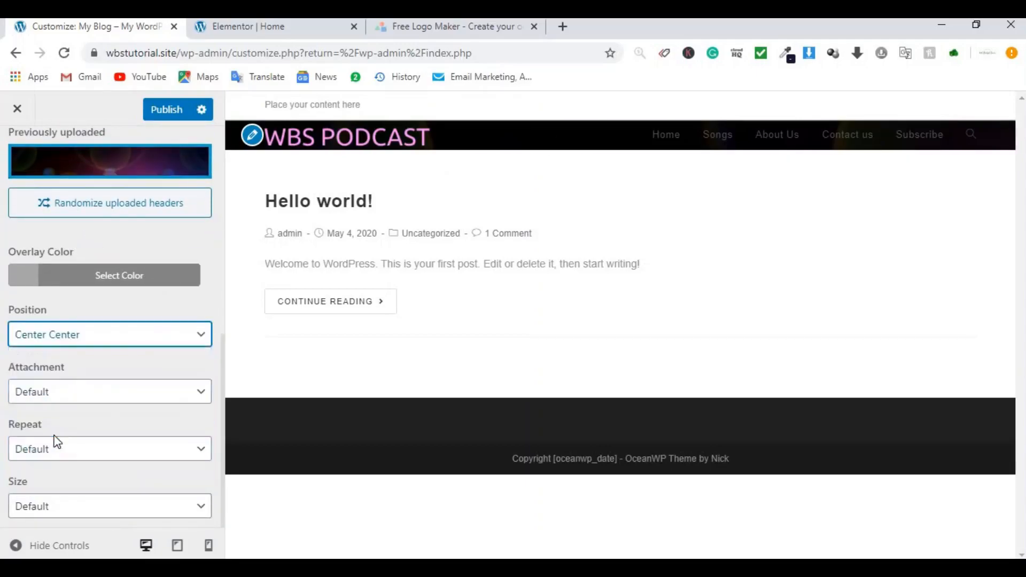
{"action": "left_click", "coordinate": [91, 521]}
{"action": "left_click", "coordinate": [88, 475]}
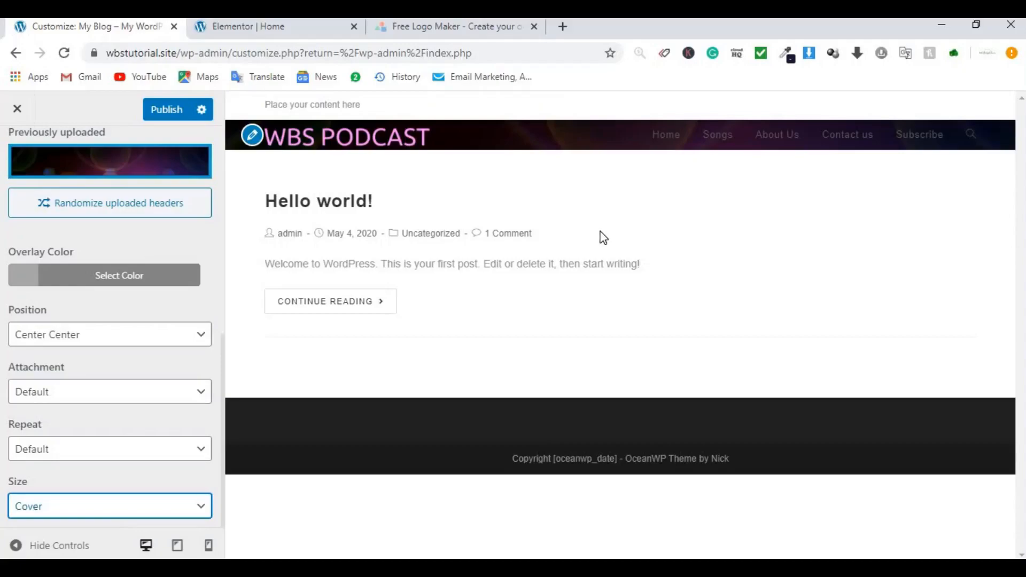
{"action": "scroll", "coordinate": [99, 217], "scroll_direction": "up", "scroll_amount": 4}
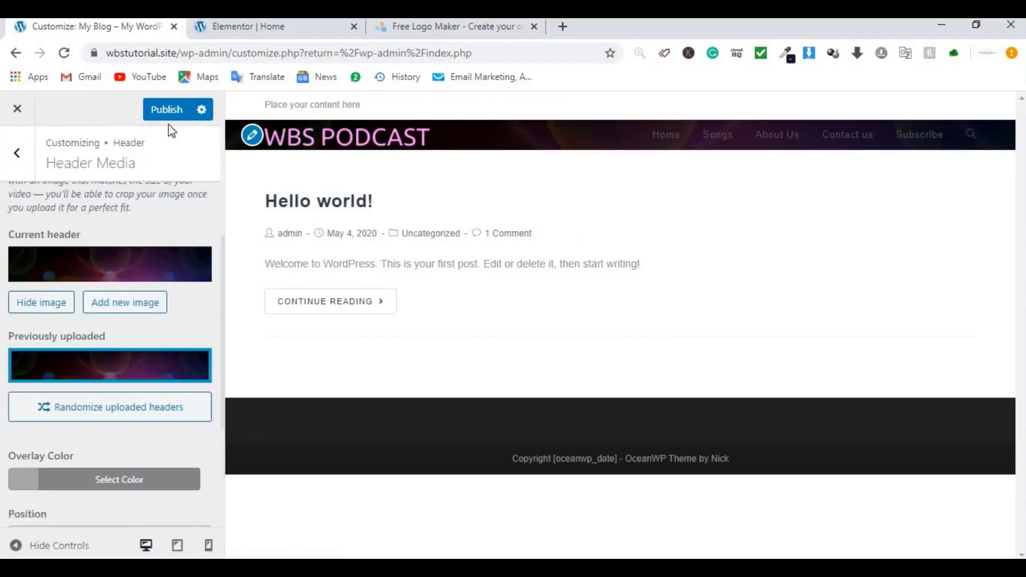
Step: Publish the header image, then make the header menu links blue (#1e73be) and publish again
{"action": "left_click", "coordinate": [175, 111]}
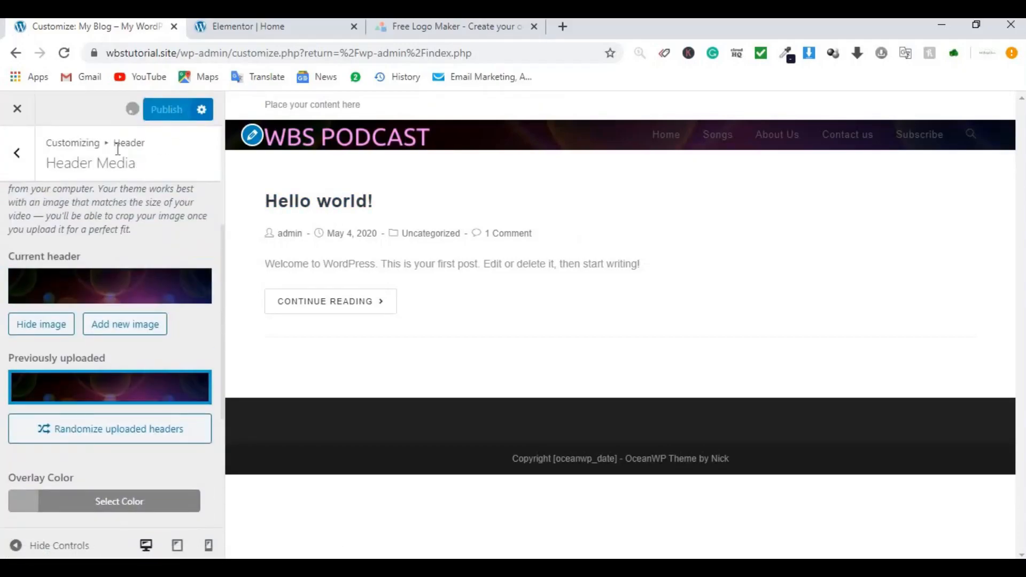
{"action": "left_click", "coordinate": [15, 155]}
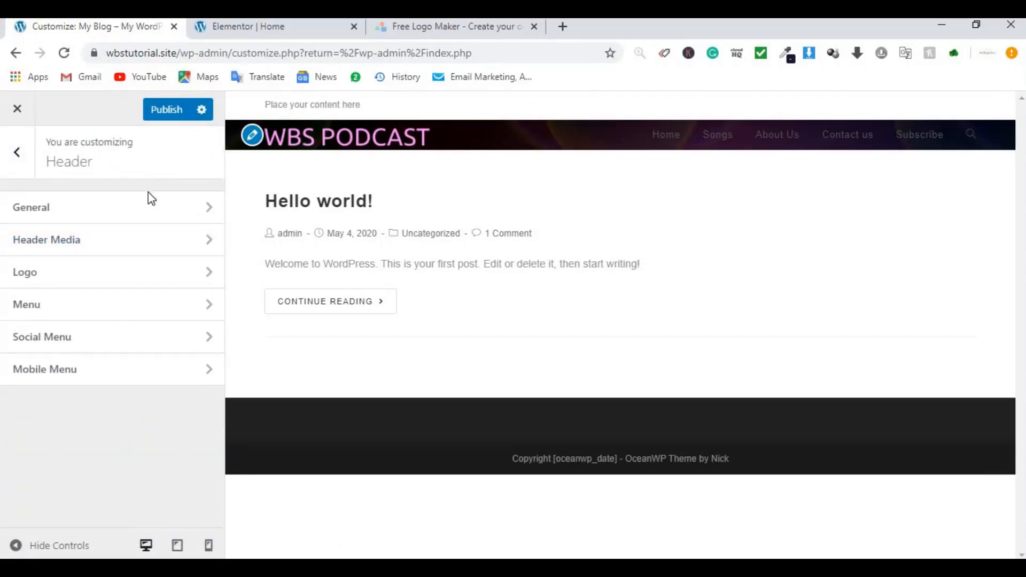
{"action": "left_click", "coordinate": [103, 312]}
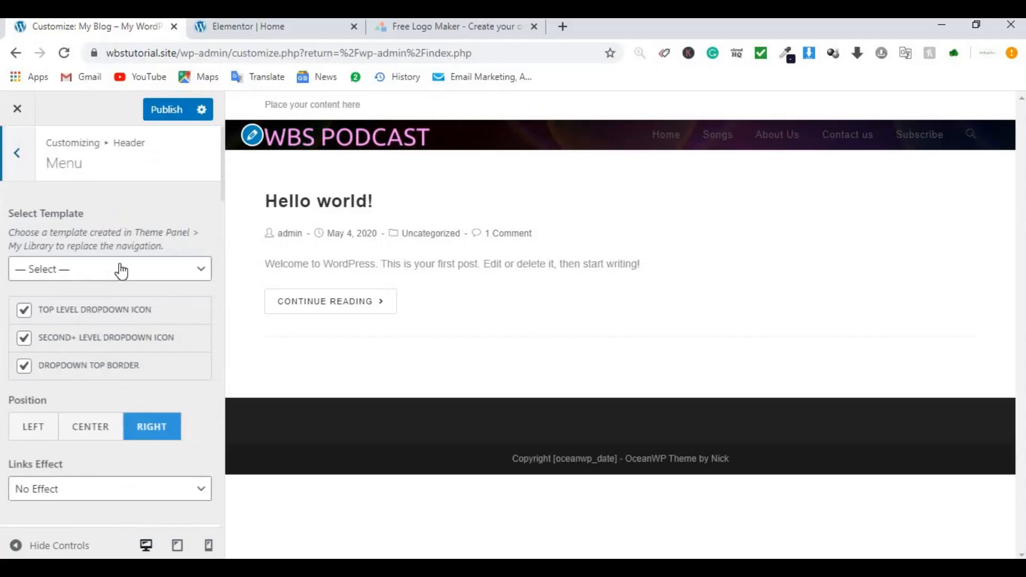
{"action": "scroll", "coordinate": [133, 243], "scroll_direction": "down", "scroll_amount": 7}
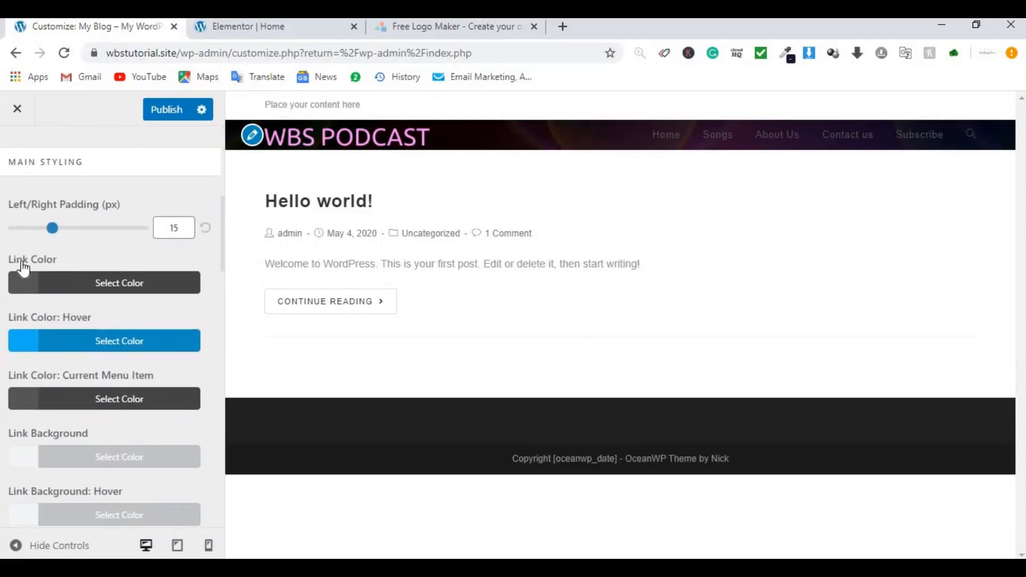
{"action": "left_click", "coordinate": [75, 282]}
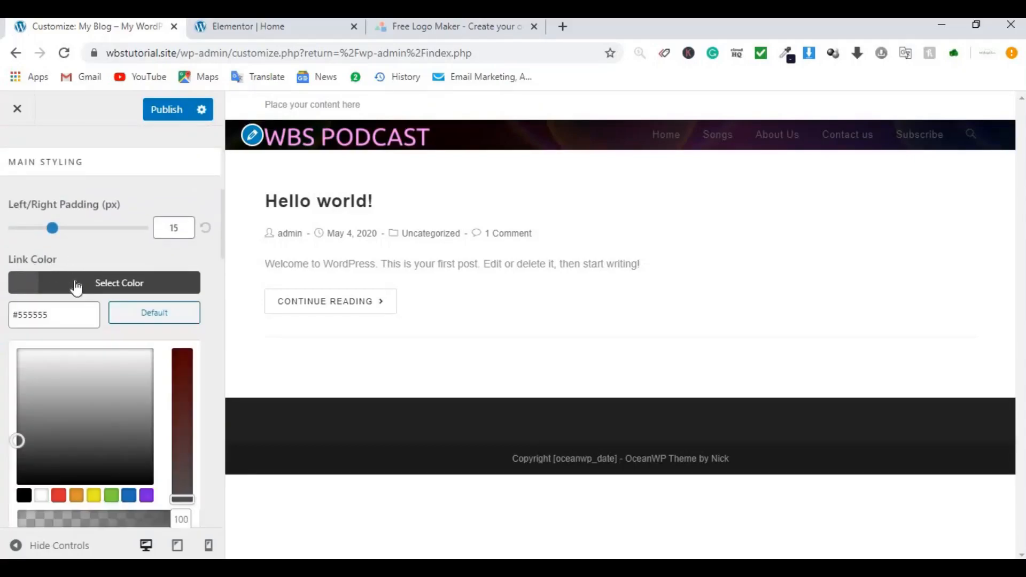
{"action": "left_click", "coordinate": [128, 498]}
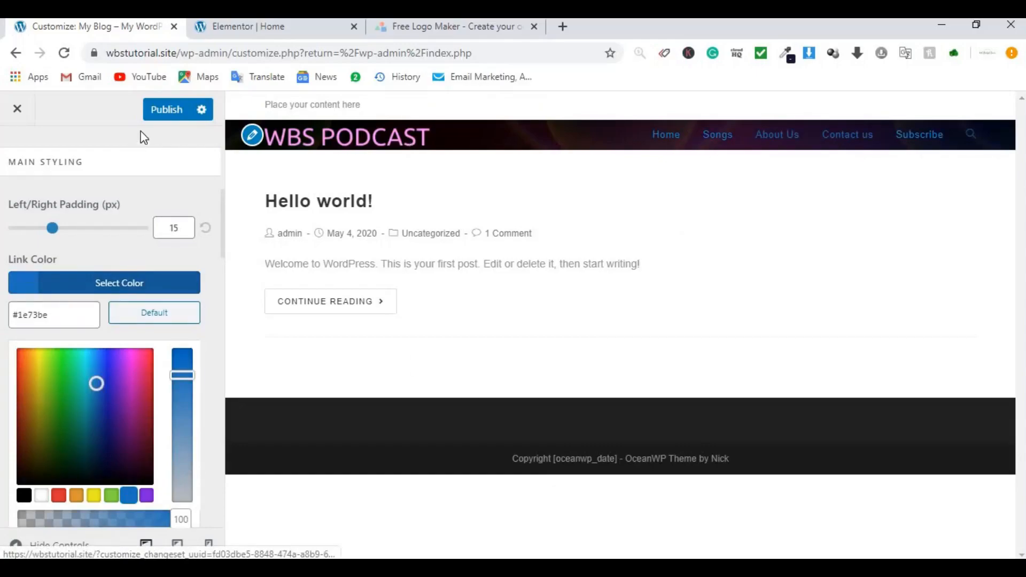
{"action": "left_click", "coordinate": [153, 119]}
Step: Close the customizer and return to the admin Dashboard
{"action": "scroll", "coordinate": [94, 251], "scroll_direction": "up", "scroll_amount": 5}
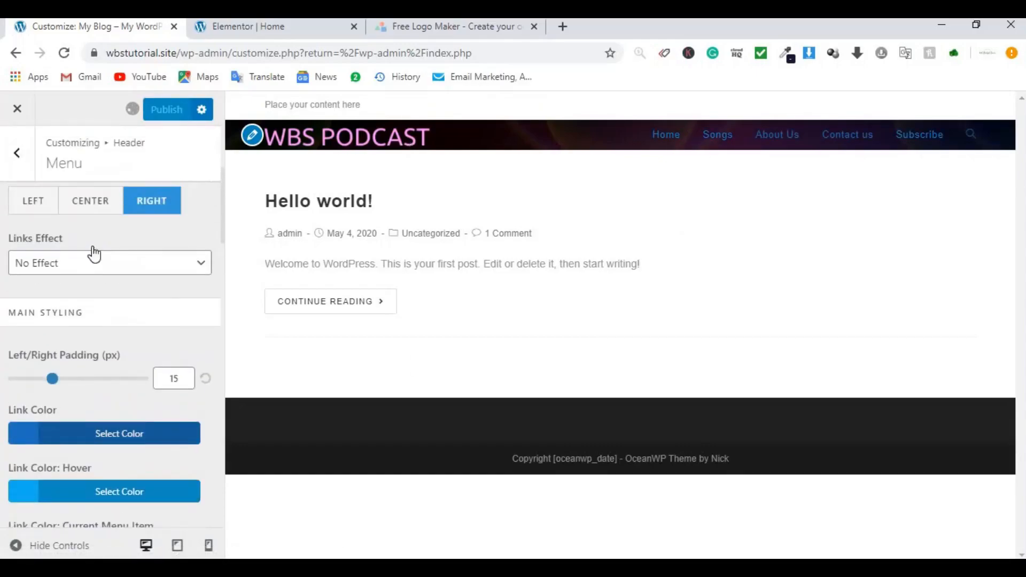
{"action": "scroll", "coordinate": [85, 241], "scroll_direction": "up", "scroll_amount": 2}
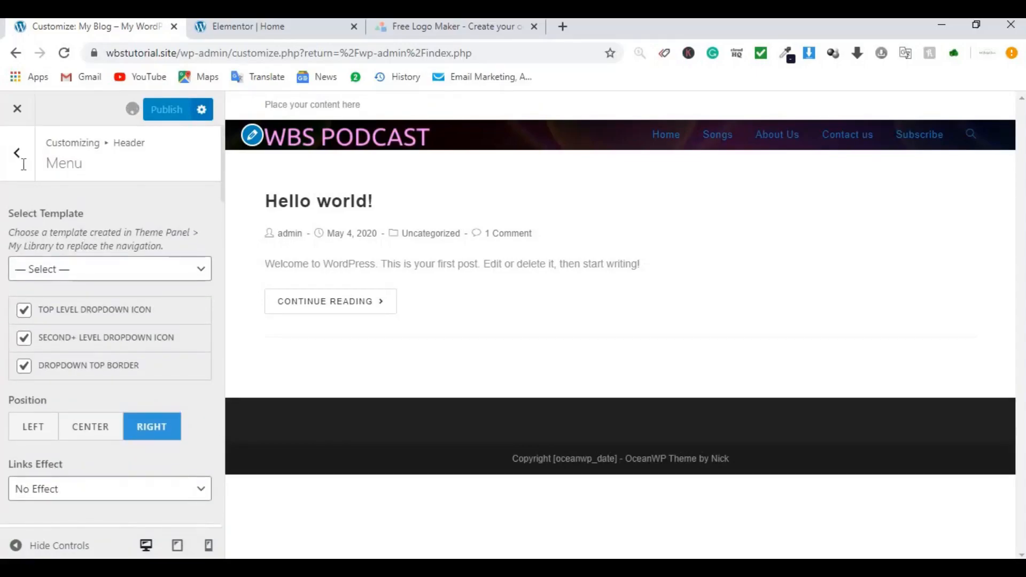
{"action": "left_click", "coordinate": [18, 154]}
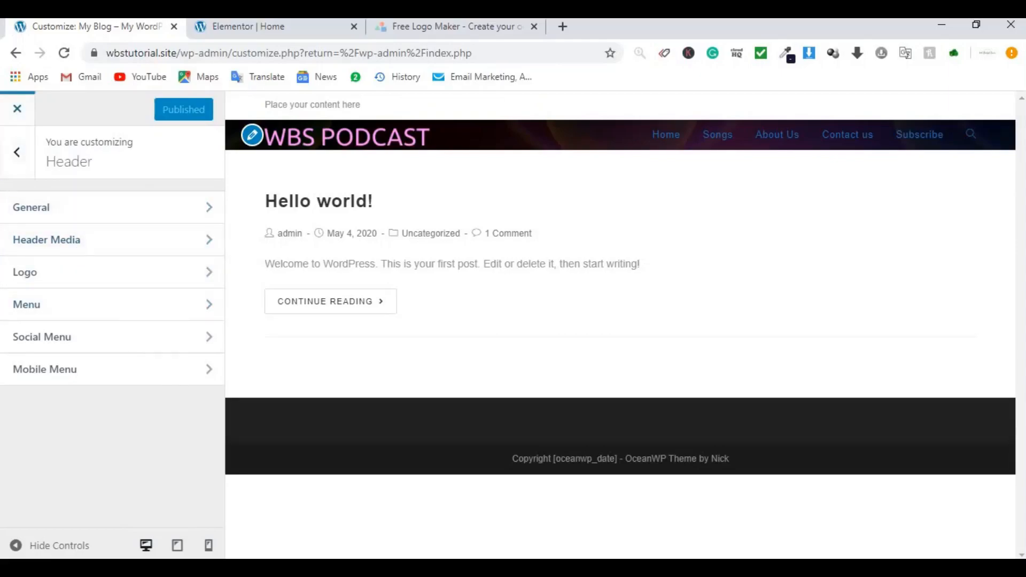
{"action": "left_click", "coordinate": [18, 110]}
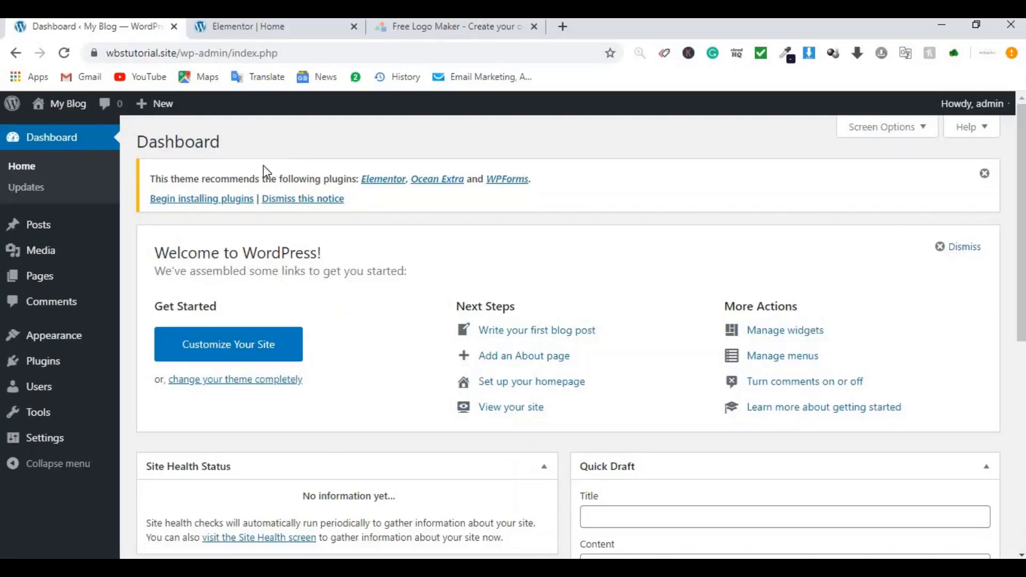
Step: Dismiss the plugin notice, then save Reading Settings with Home as the static homepage
{"action": "left_click", "coordinate": [985, 173]}
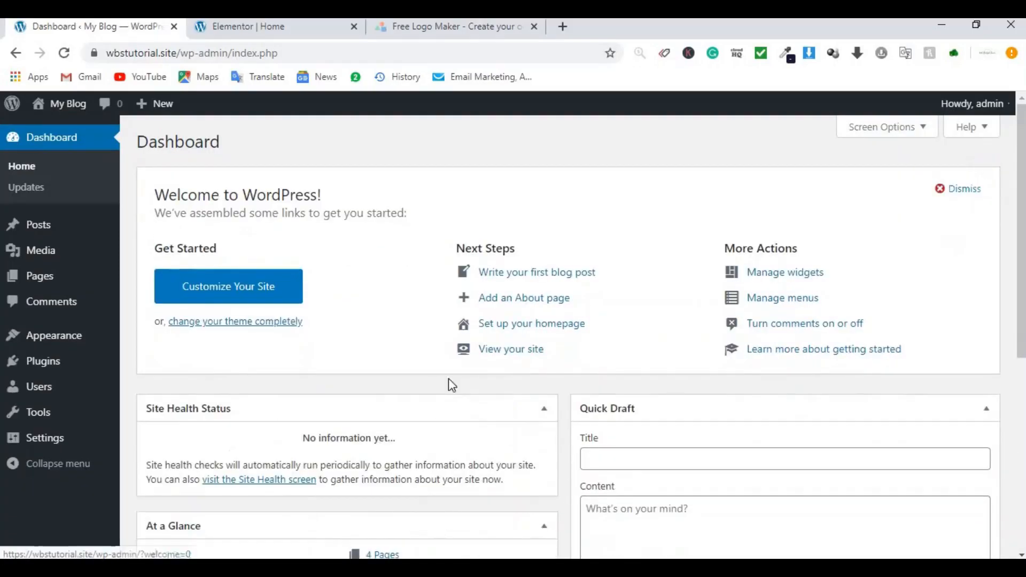
{"action": "mouse_move", "coordinate": [40, 448]}
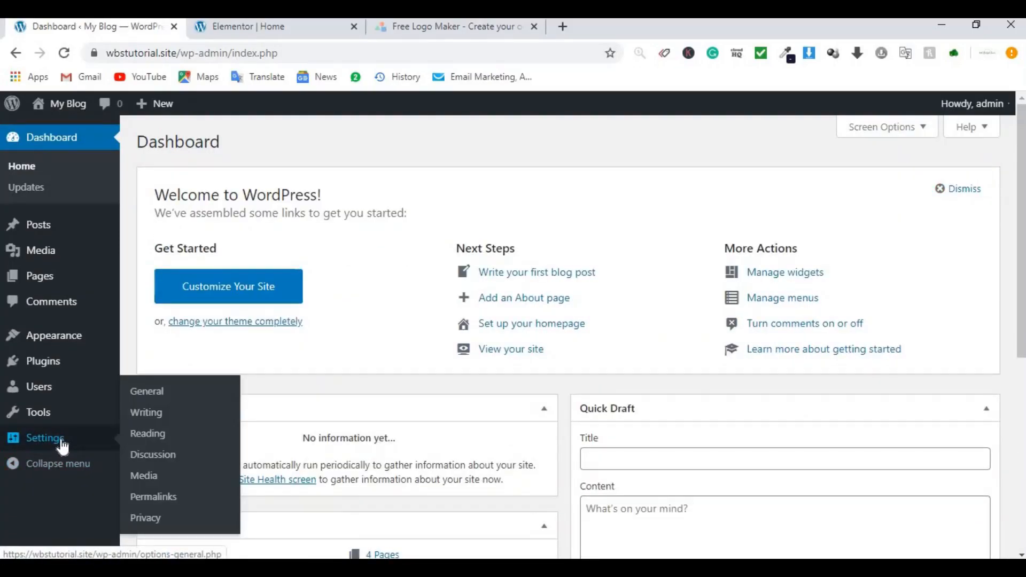
{"action": "left_click", "coordinate": [156, 435]}
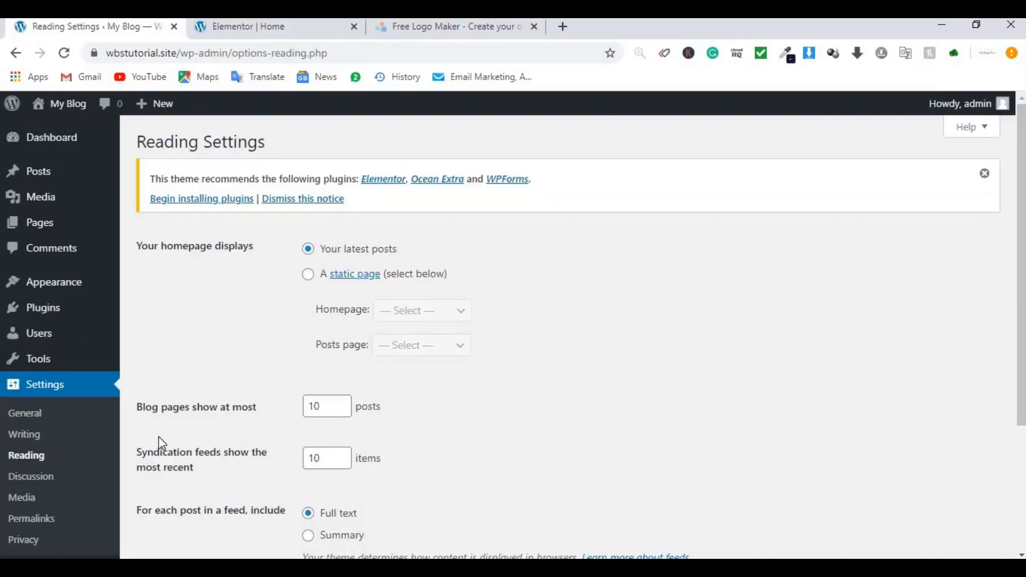
{"action": "left_click", "coordinate": [310, 276]}
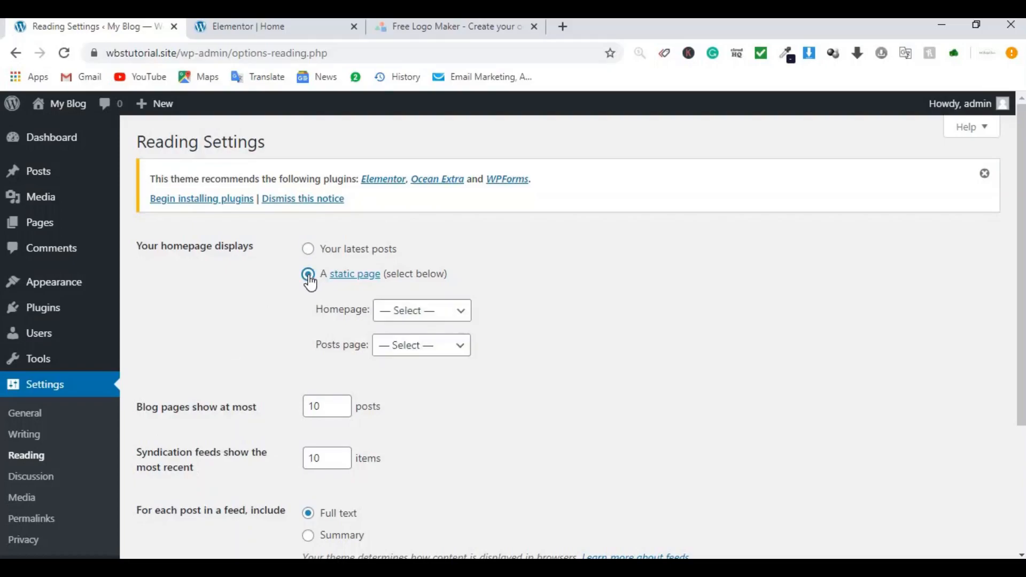
{"action": "left_click", "coordinate": [442, 319]}
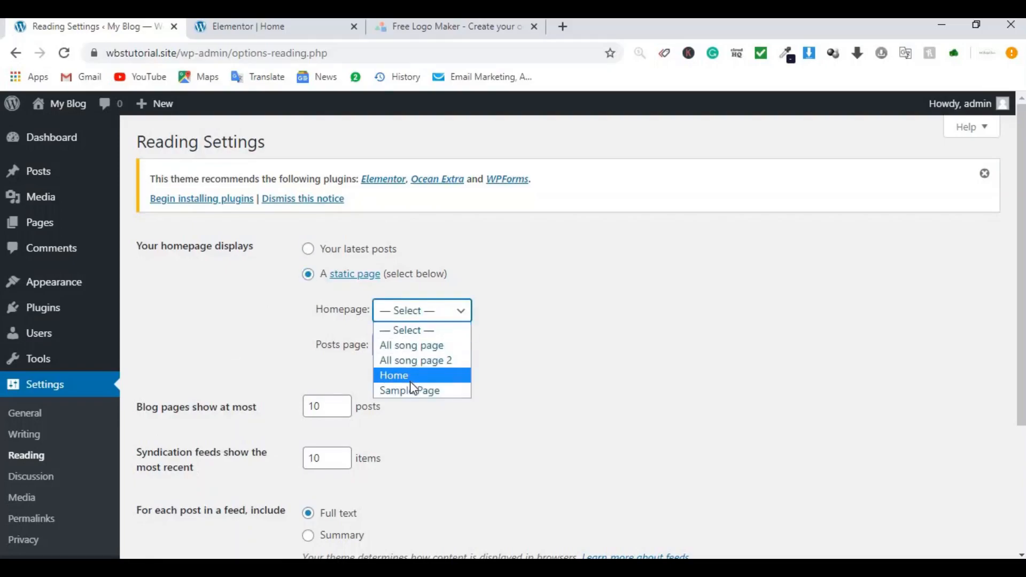
{"action": "left_click", "coordinate": [411, 379]}
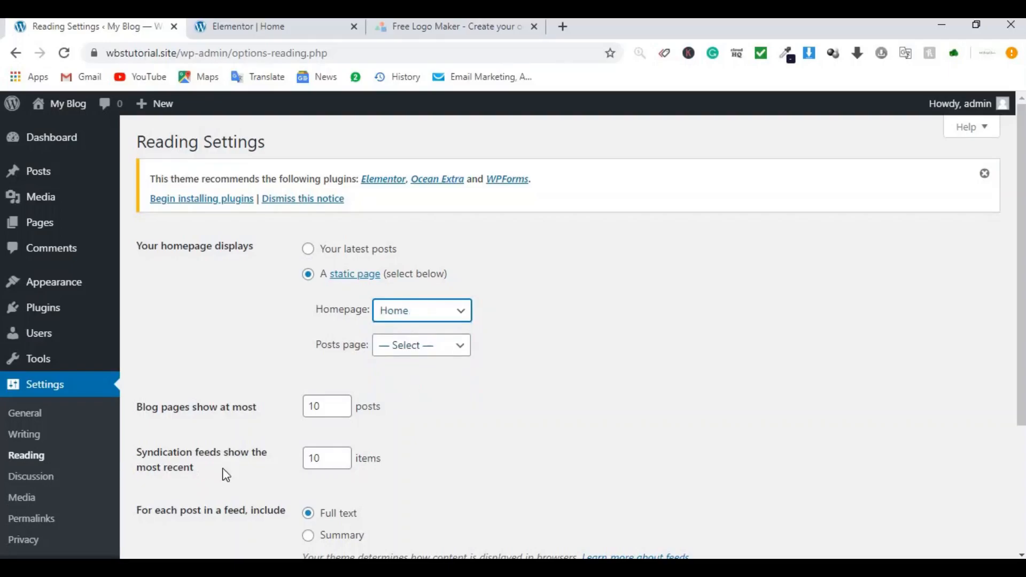
{"action": "scroll", "coordinate": [866, 257], "scroll_direction": "down", "scroll_amount": 4}
{"action": "left_click", "coordinate": [174, 496]}
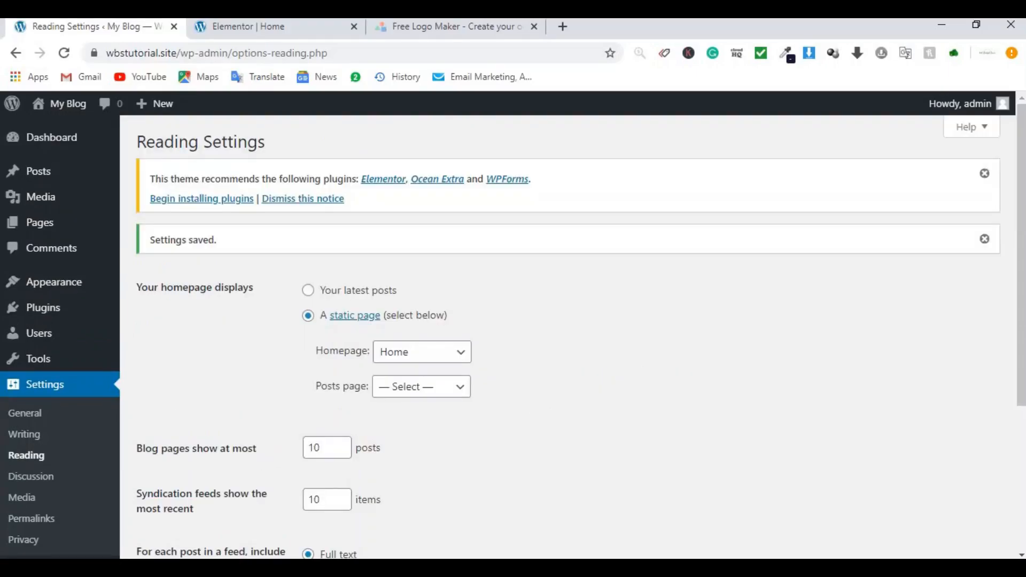
{"action": "left_click", "coordinate": [32, 519]}
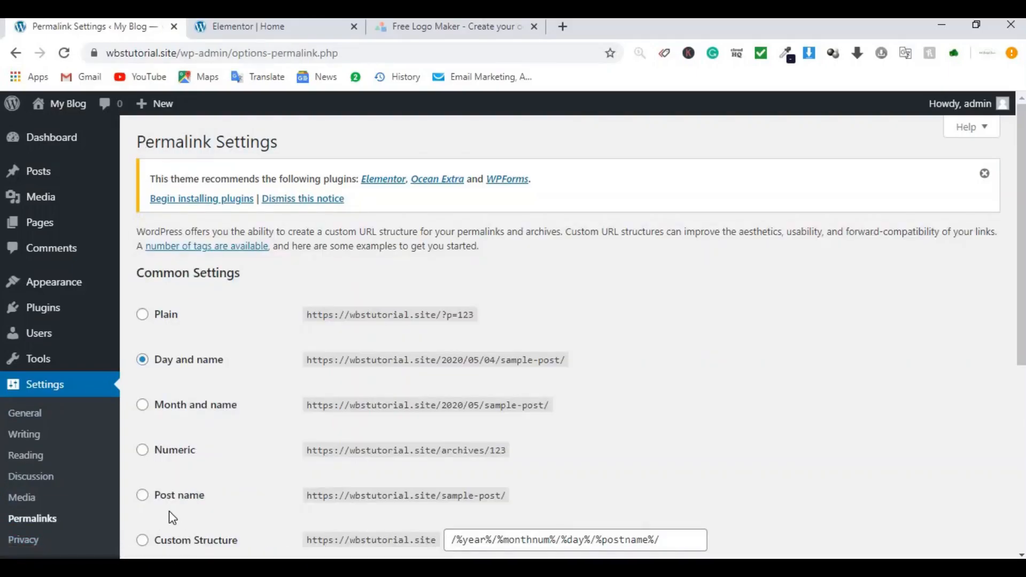
Step: Select the Post name permalink structure and save the permalink settings
{"action": "left_click", "coordinate": [158, 502]}
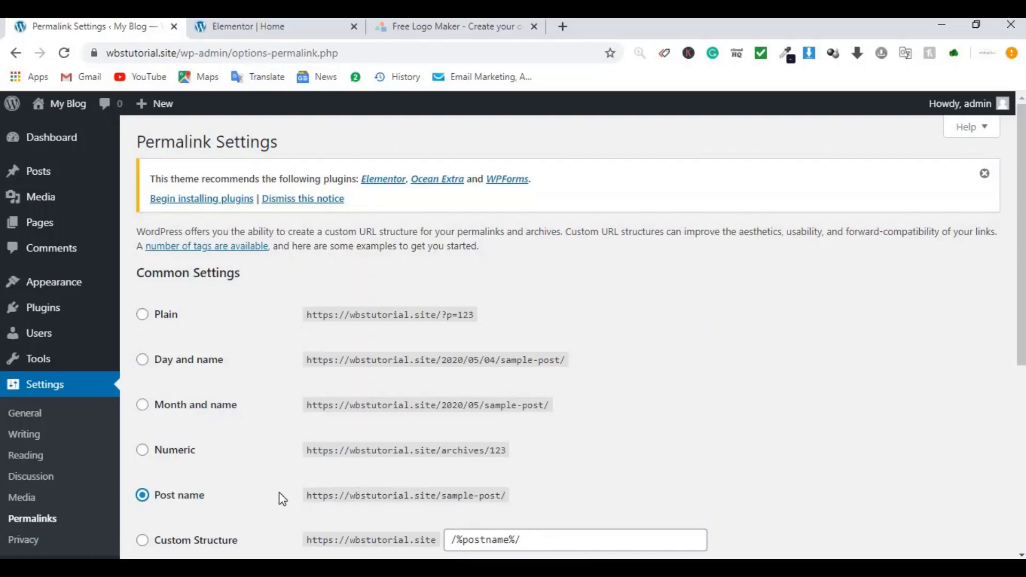
{"action": "scroll", "coordinate": [396, 489], "scroll_direction": "down", "scroll_amount": 6}
{"action": "left_click", "coordinate": [182, 496]}
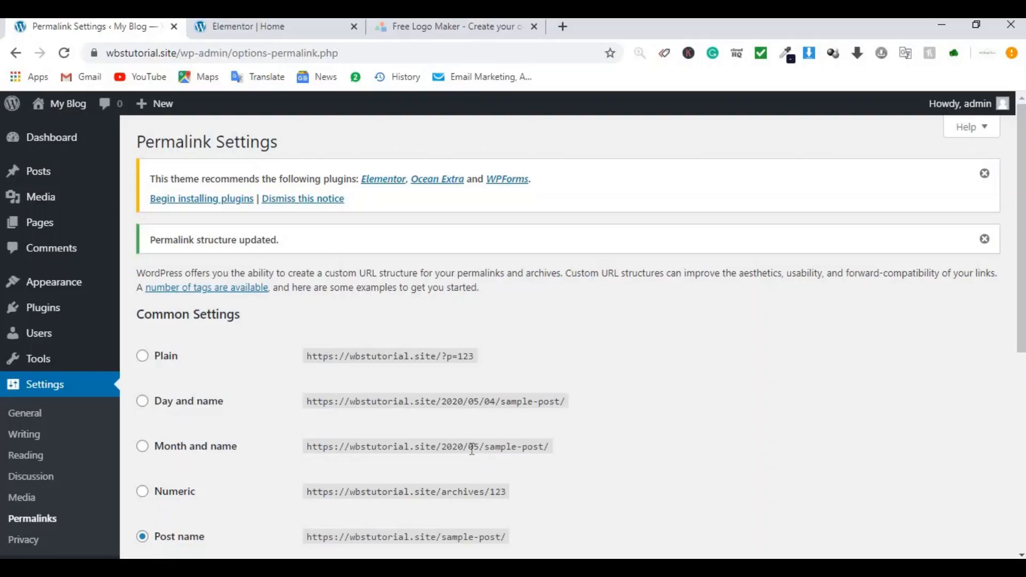
{"action": "mouse_move", "coordinate": [85, 321]}
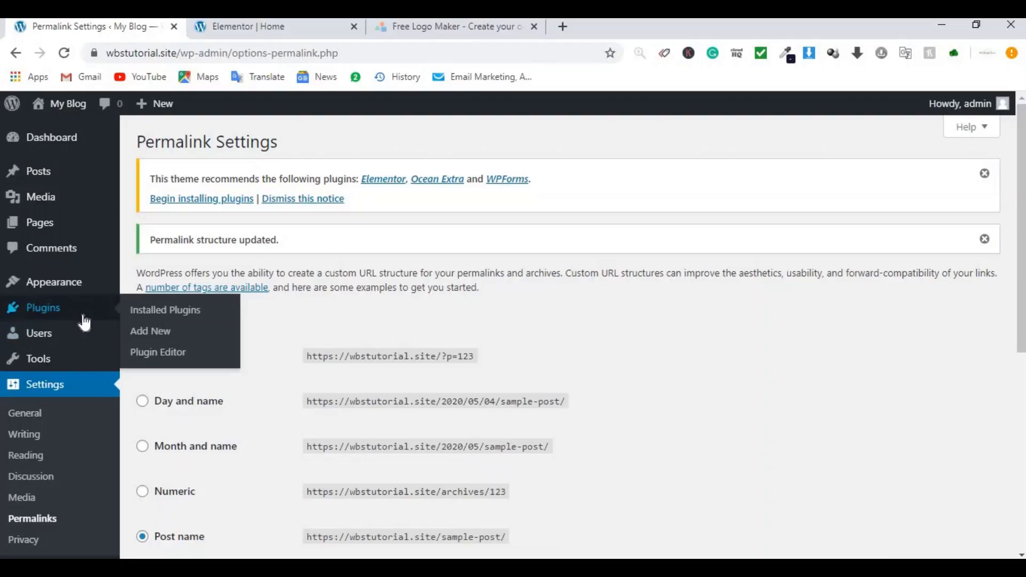
Step: Search the plugin directory for 'envato' and install Envato Elements
{"action": "left_click", "coordinate": [154, 340]}
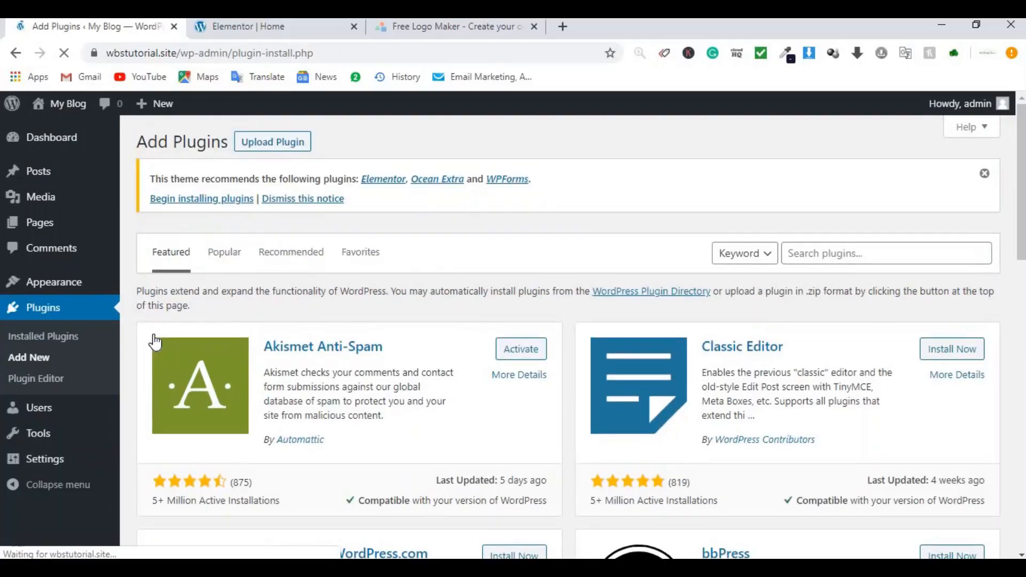
{"action": "left_click", "coordinate": [847, 257]}
{"action": "type", "text": "envat"}
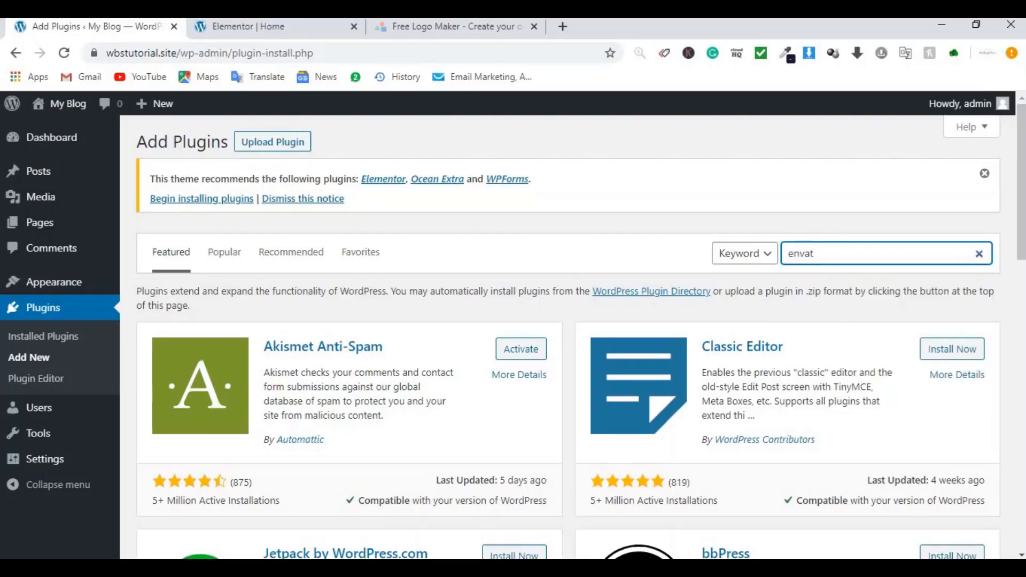
{"action": "key", "text": "alt+Tab"}
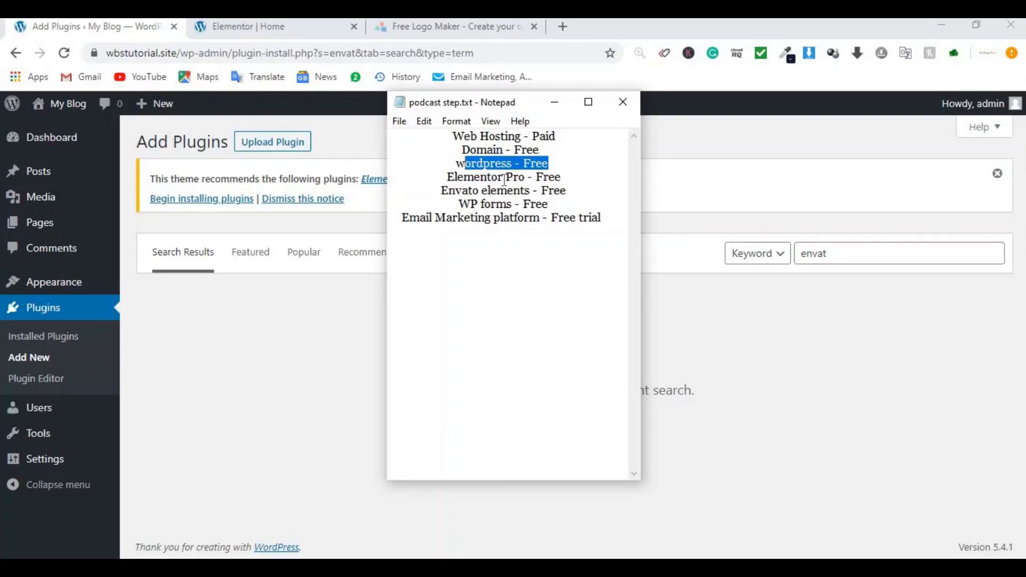
{"action": "left_click", "coordinate": [848, 252]}
{"action": "type", "text": "0"}
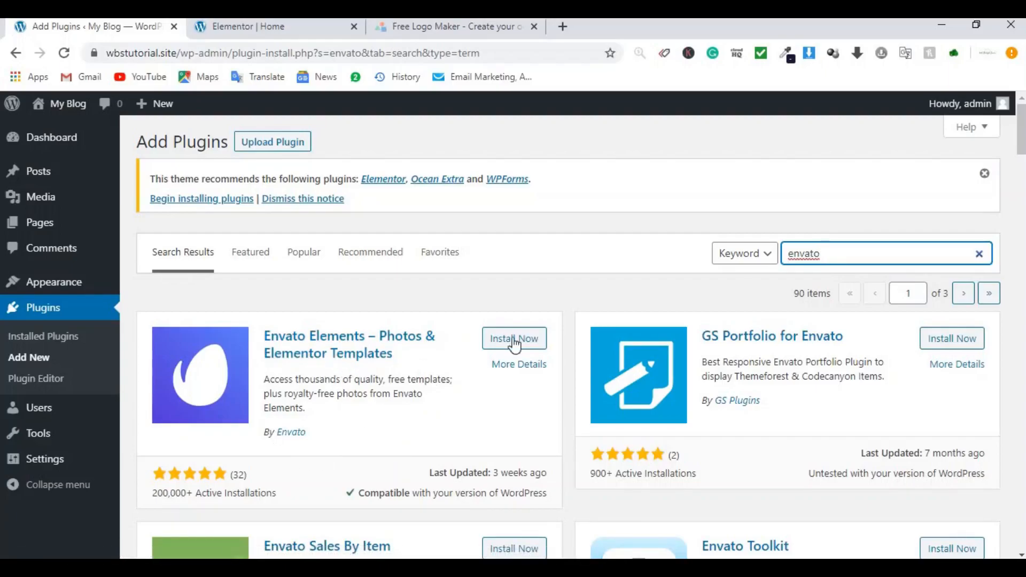
{"action": "left_click", "coordinate": [514, 340]}
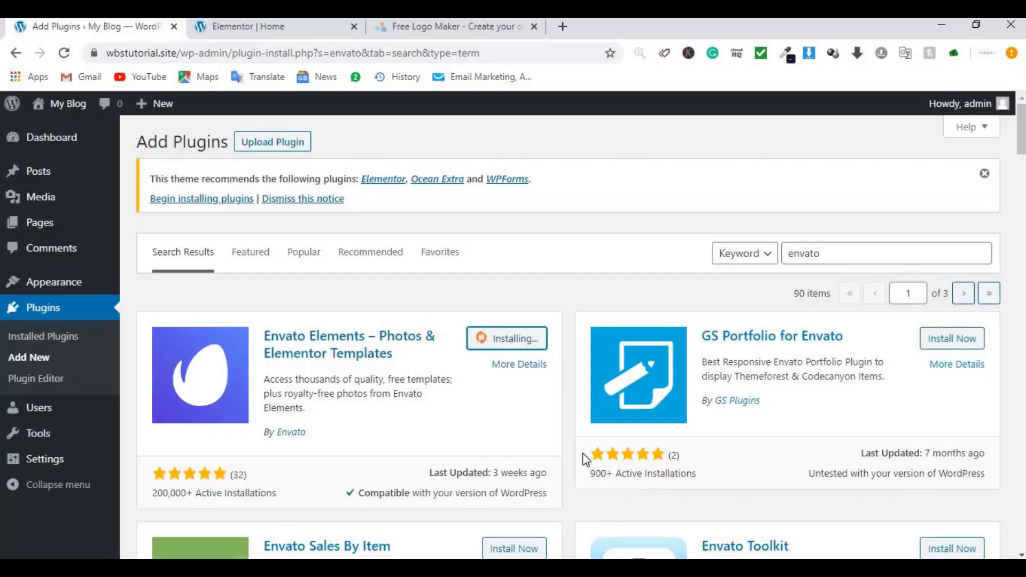
Step: Replace the plugin search term with 'wp forms'
{"action": "double_click", "coordinate": [831, 254]}
{"action": "key", "text": "BackSpace"}
{"action": "type", "text": "wp forms"}
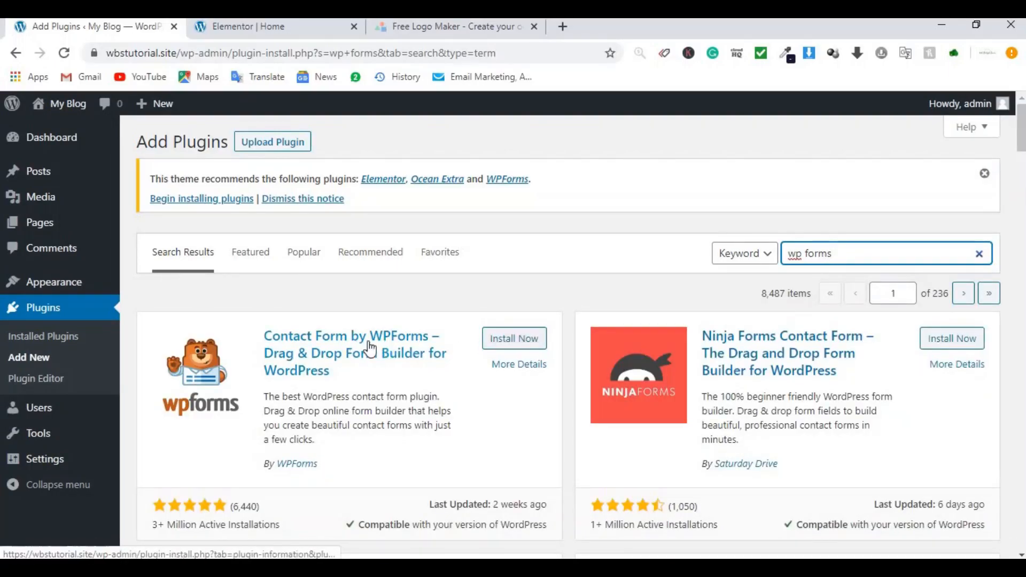
Step: Install Contact Form by WPForms from the search results
{"action": "left_click", "coordinate": [511, 345]}
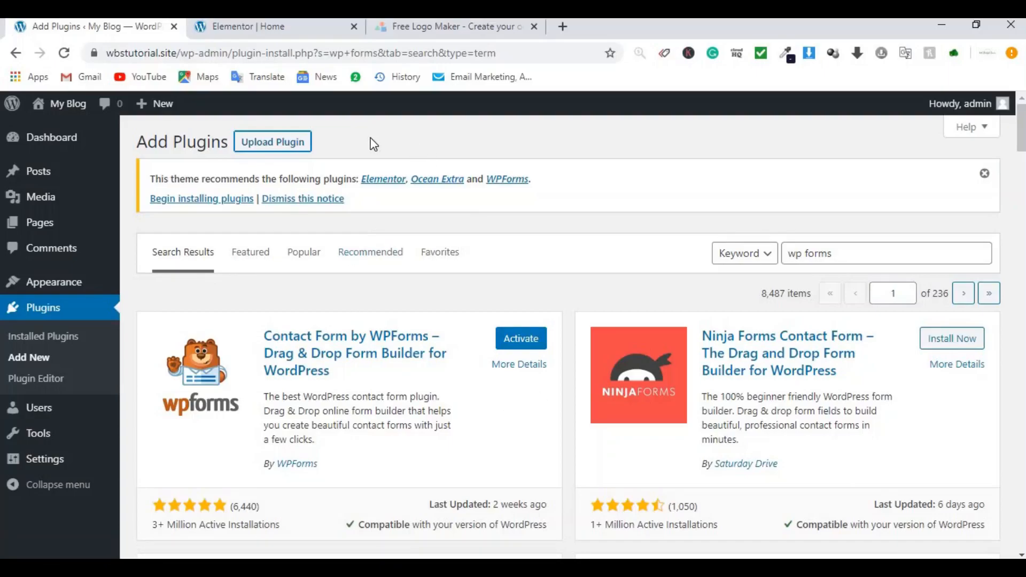
Step: Install and activate elementor-pro-2.9.1.zip, then install the required Elementor plugin
{"action": "left_click", "coordinate": [272, 145]}
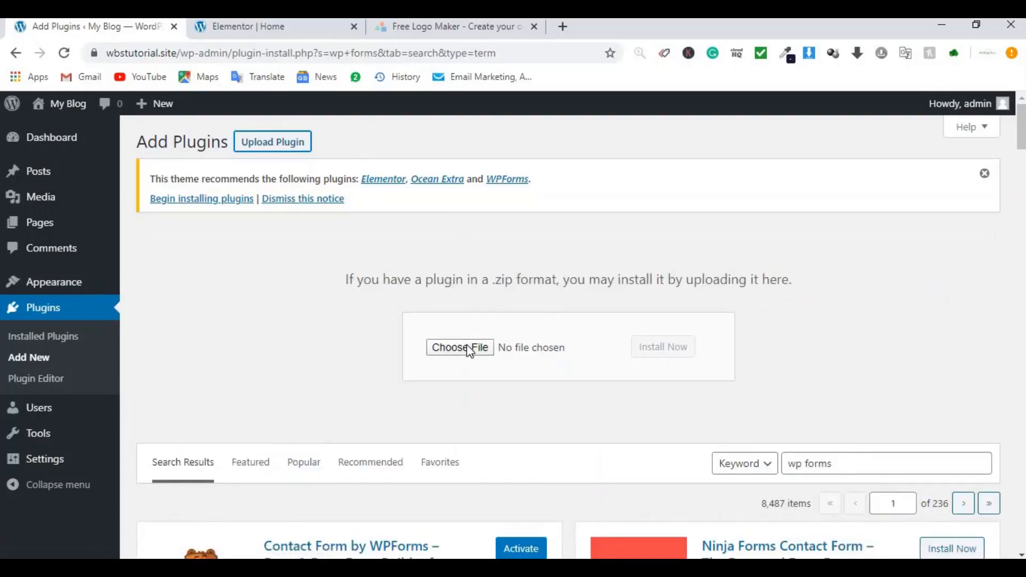
{"action": "left_click", "coordinate": [469, 348]}
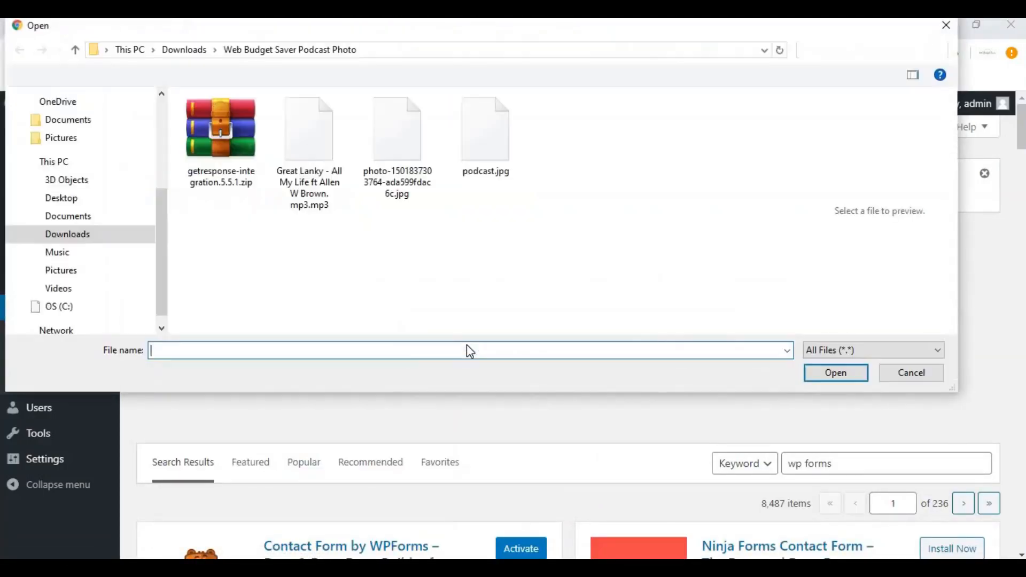
{"action": "left_click", "coordinate": [74, 236]}
{"action": "left_click", "coordinate": [663, 348]}
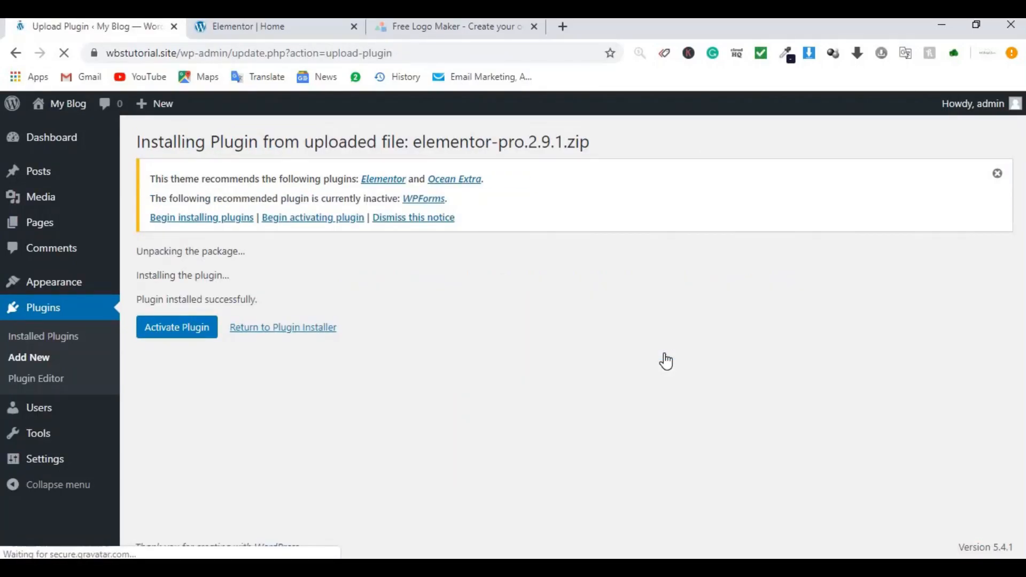
{"action": "left_click", "coordinate": [178, 331]}
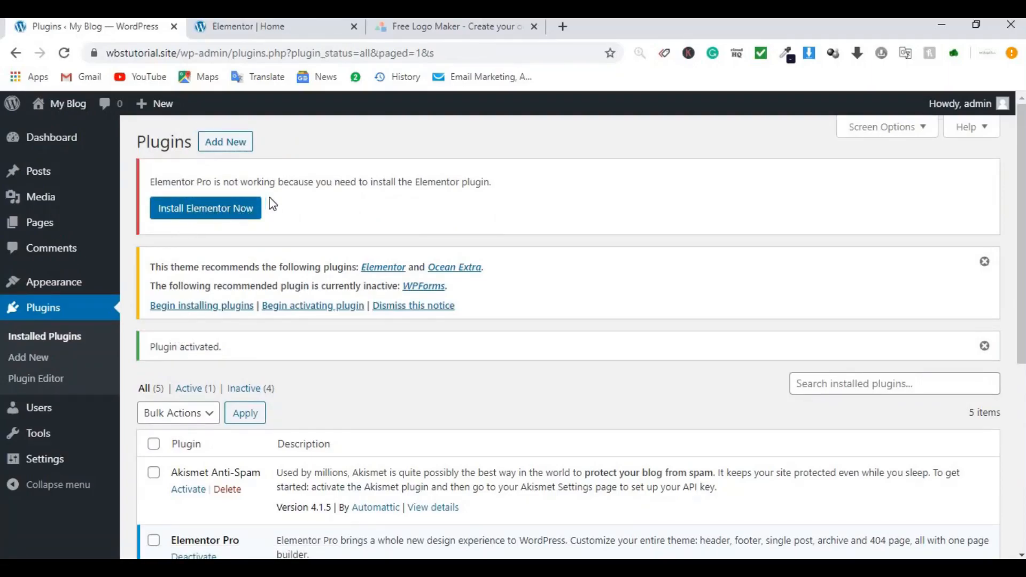
{"action": "left_click", "coordinate": [220, 217]}
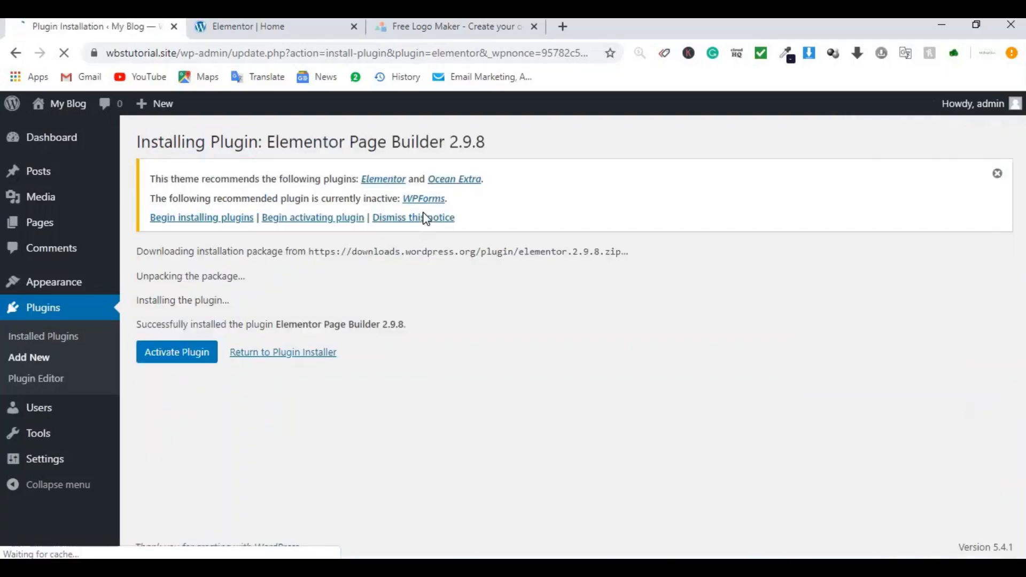
Step: Activate Elementor Page Builder 2.9.8 to reach the Welcome to Elementor page
{"action": "left_click", "coordinate": [205, 360]}
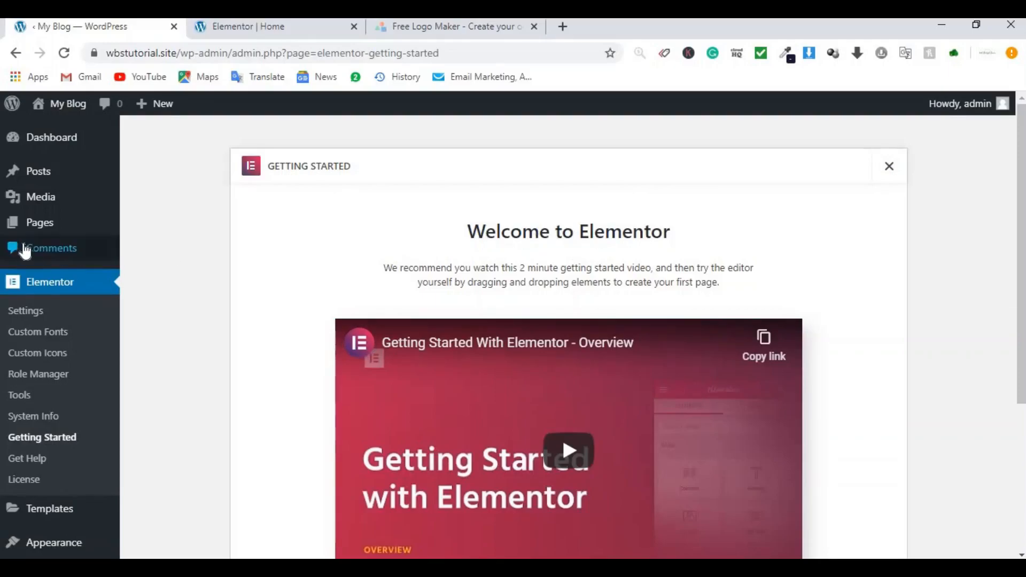
{"action": "scroll", "coordinate": [62, 312], "scroll_direction": "down", "scroll_amount": 4}
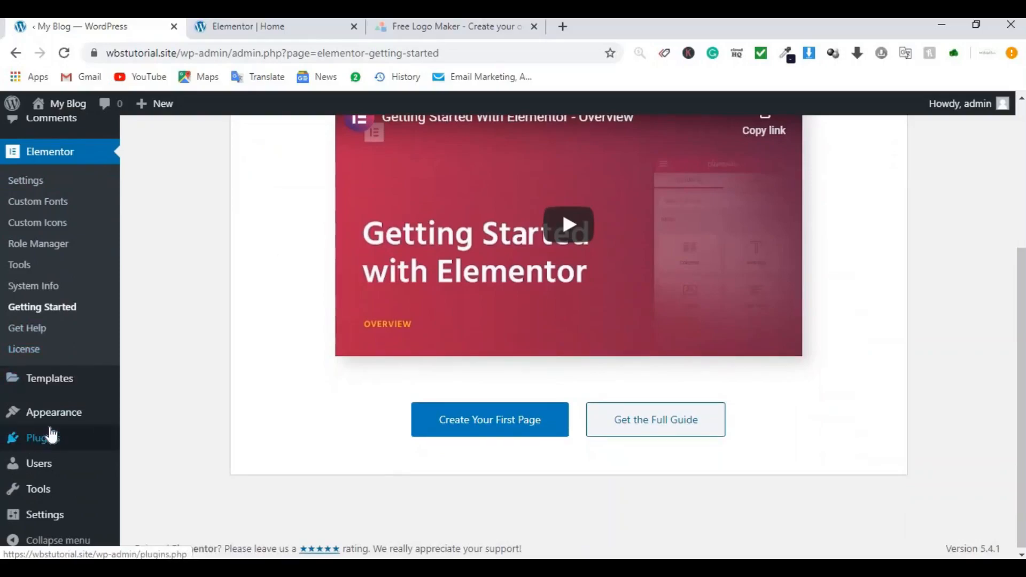
{"action": "mouse_move", "coordinate": [52, 436]}
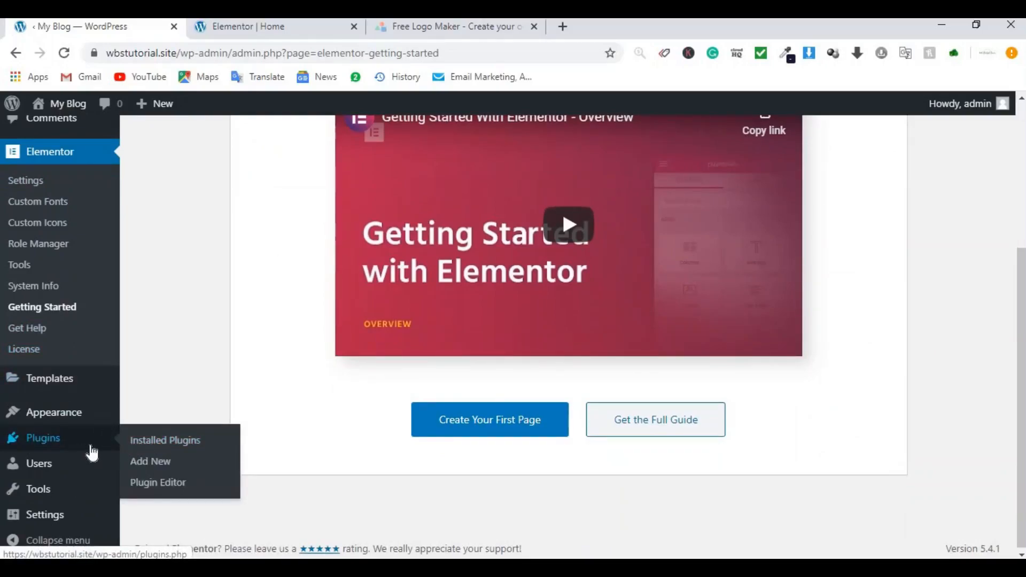
Step: Bulk-activate Envato Elements and WPForms Lite in Installed Plugins, then go to the Dashboard
{"action": "left_click", "coordinate": [170, 445]}
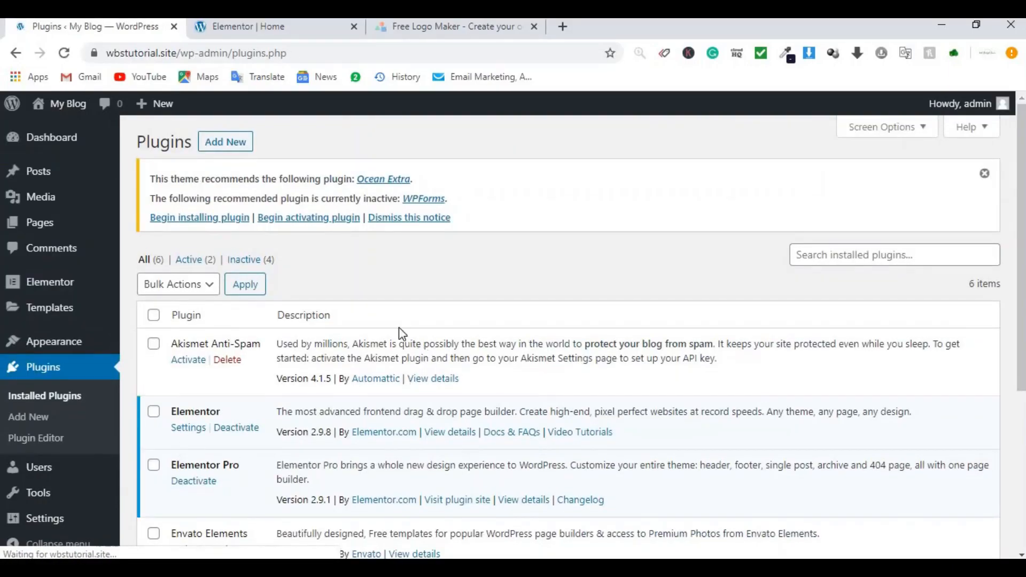
{"action": "scroll", "coordinate": [399, 328], "scroll_direction": "down", "scroll_amount": 5}
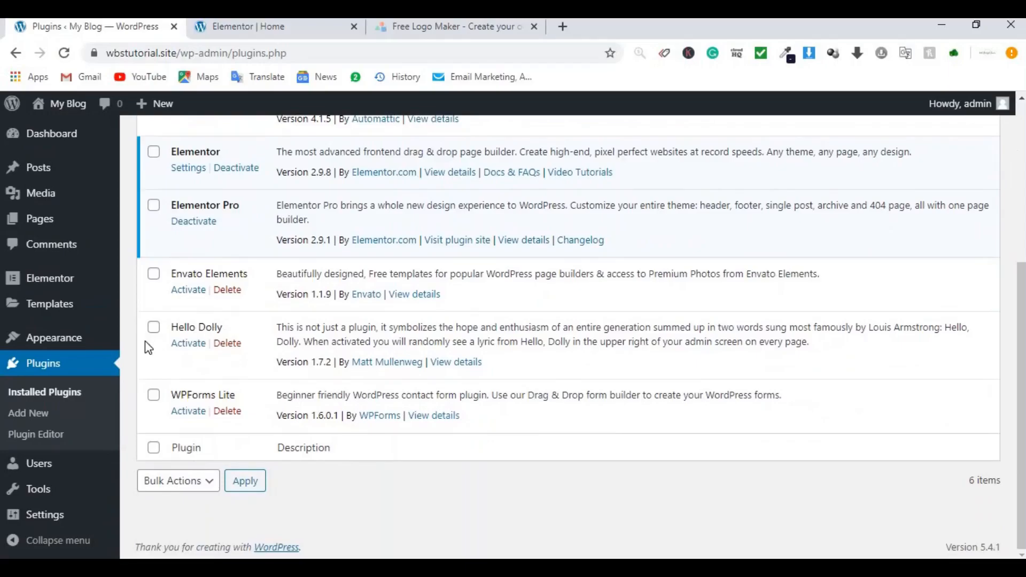
{"action": "left_click", "coordinate": [154, 275]}
{"action": "left_click", "coordinate": [154, 396]}
{"action": "scroll", "coordinate": [249, 343], "scroll_direction": "up", "scroll_amount": 5}
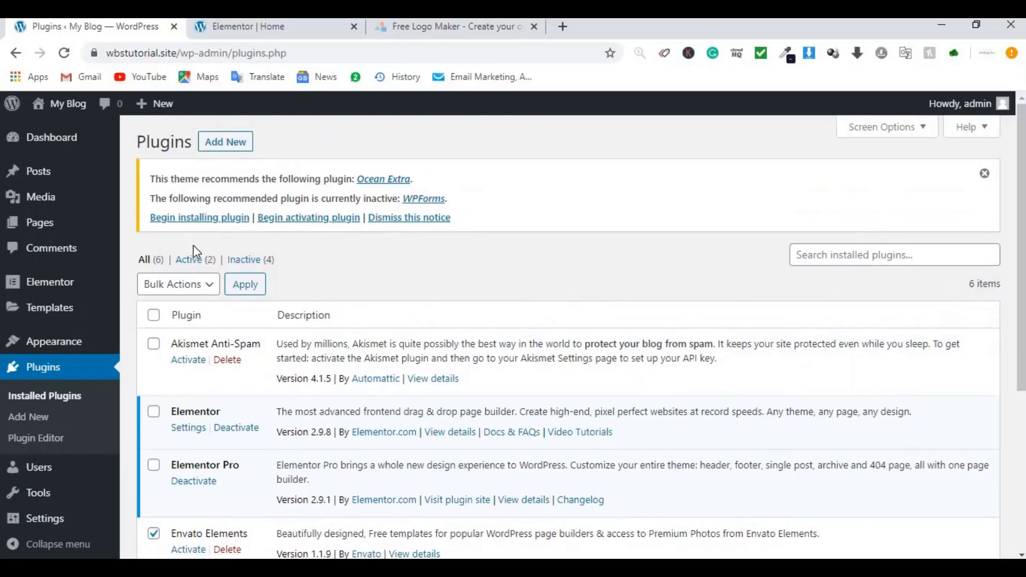
{"action": "left_click", "coordinate": [188, 292]}
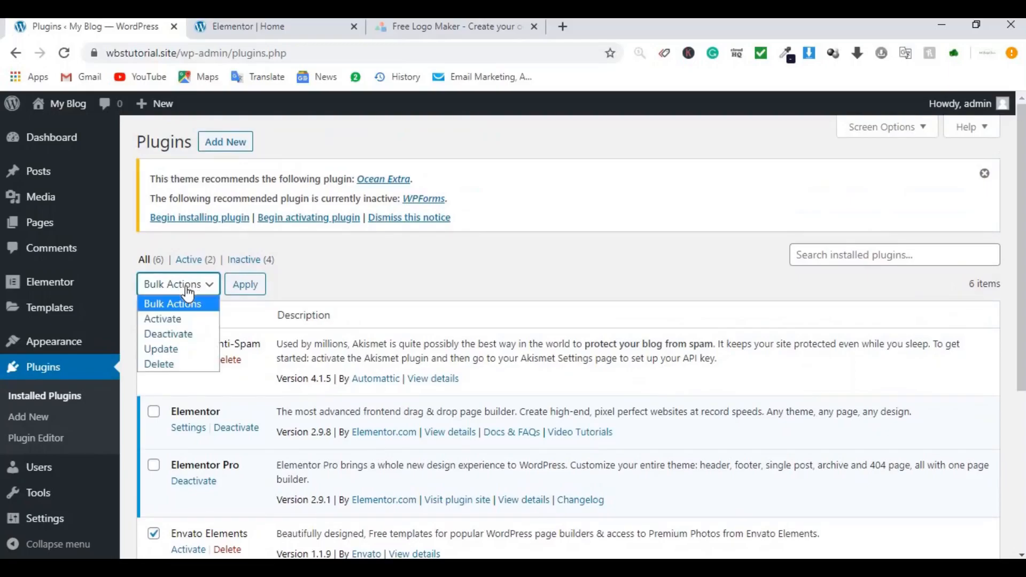
{"action": "left_click", "coordinate": [173, 321]}
{"action": "left_click", "coordinate": [235, 288]}
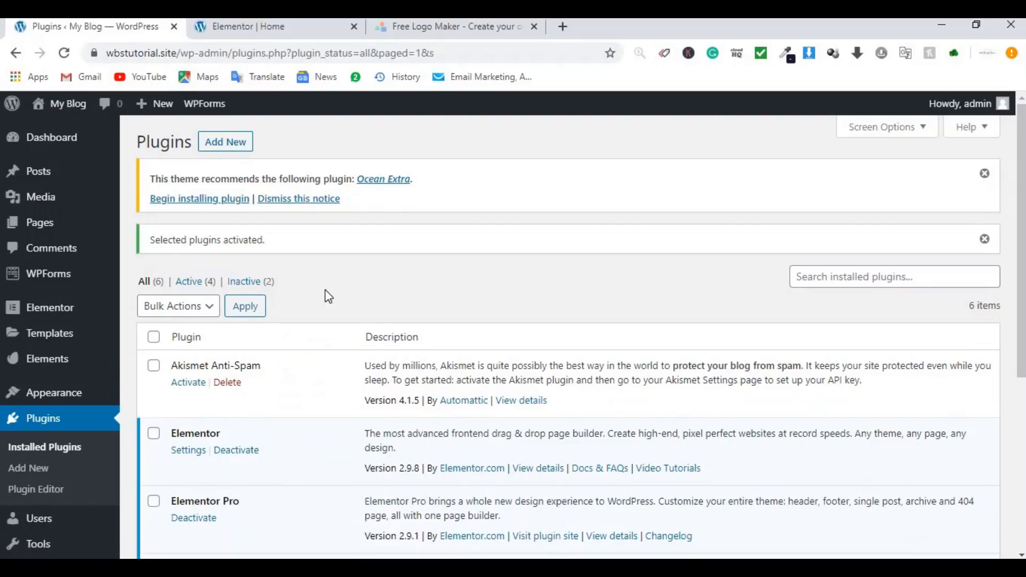
{"action": "left_click", "coordinate": [12, 142]}
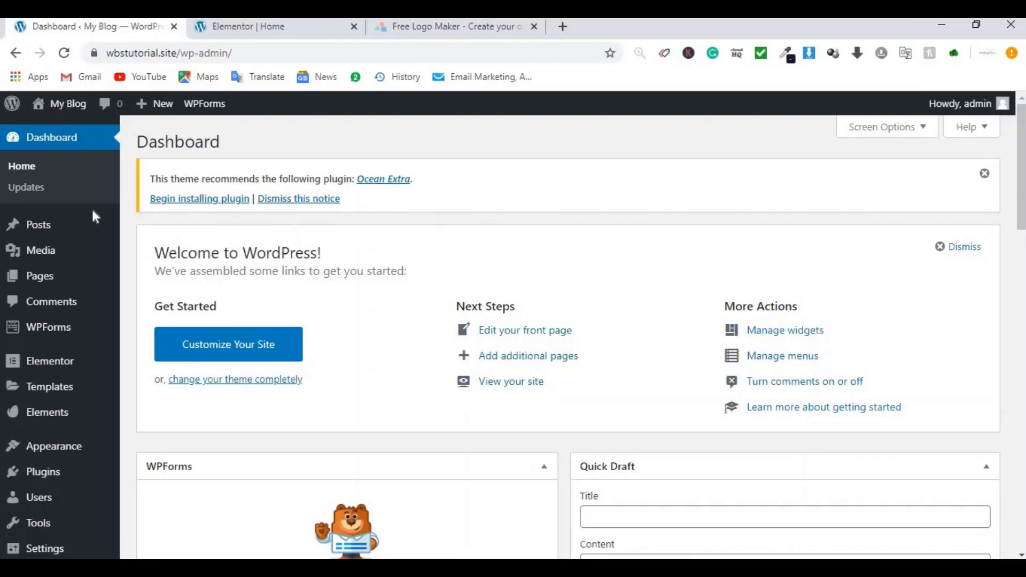
Step: Create a new post titled 'Great Lanky - All My Life ft Allen W Brown', correcting typos
{"action": "mouse_move", "coordinate": [60, 219]}
{"action": "left_click", "coordinate": [158, 250]}
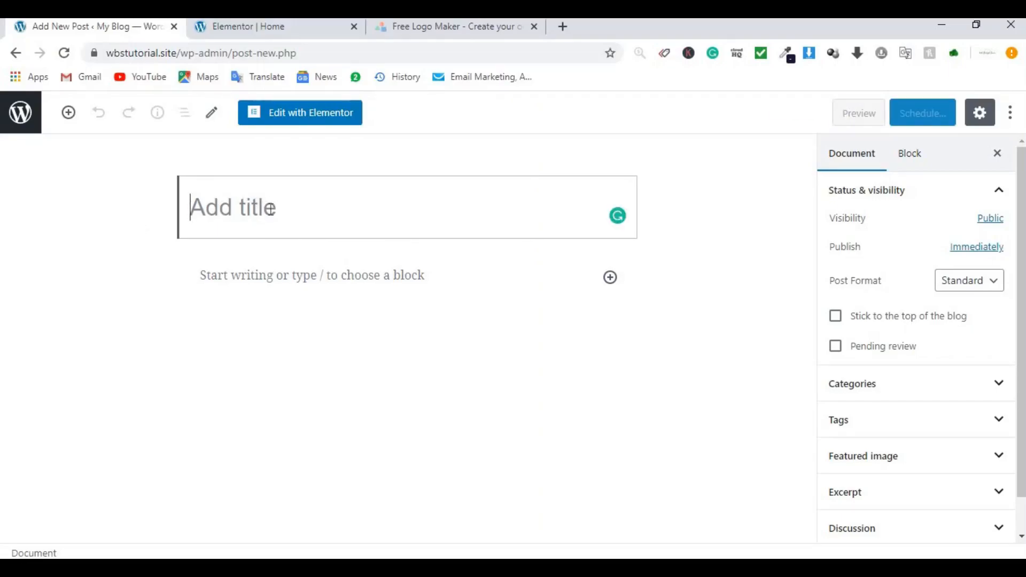
{"action": "type", "text": "Great Lanky - "}
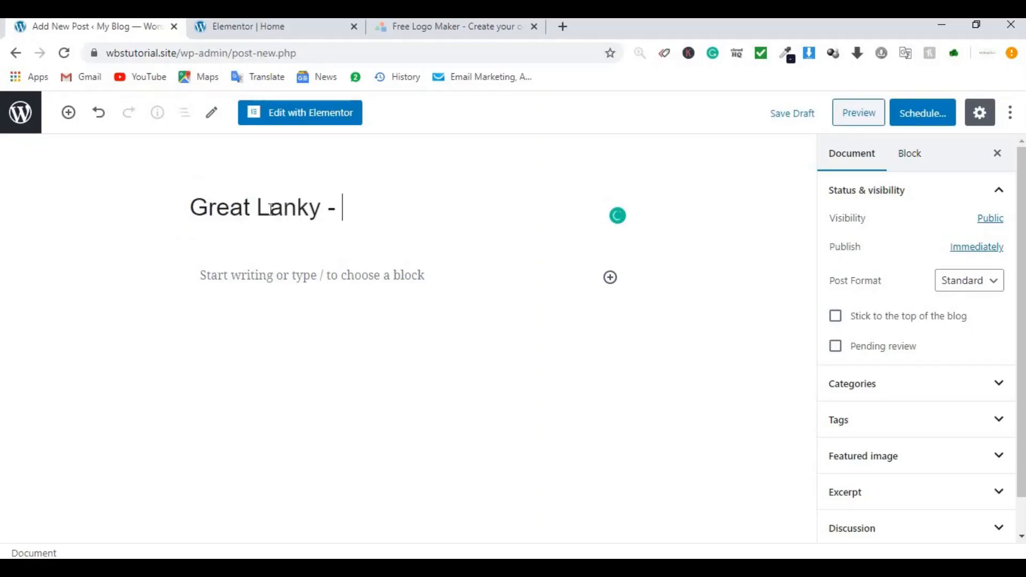
{"action": "type", "text": "All My Life"}
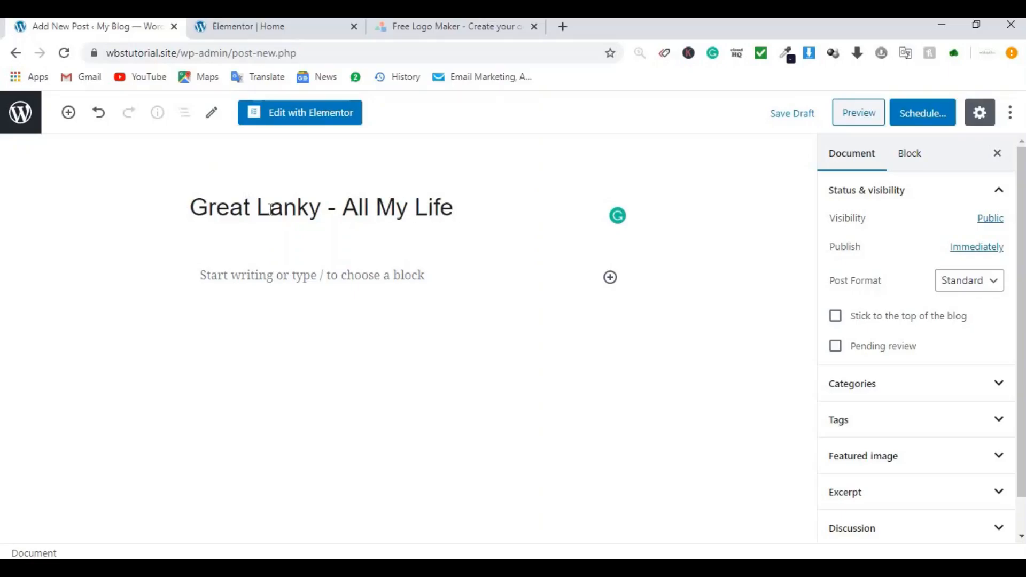
{"action": "type", "text": " ft Allen Wb"}
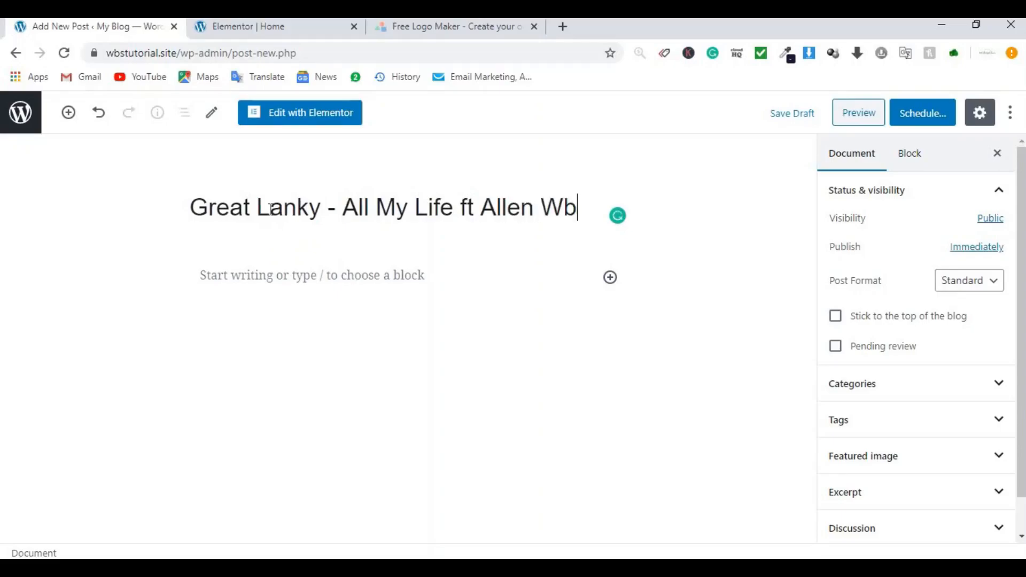
{"action": "key", "text": "BackSpace"}
{"action": "type", "text": "Brown"}
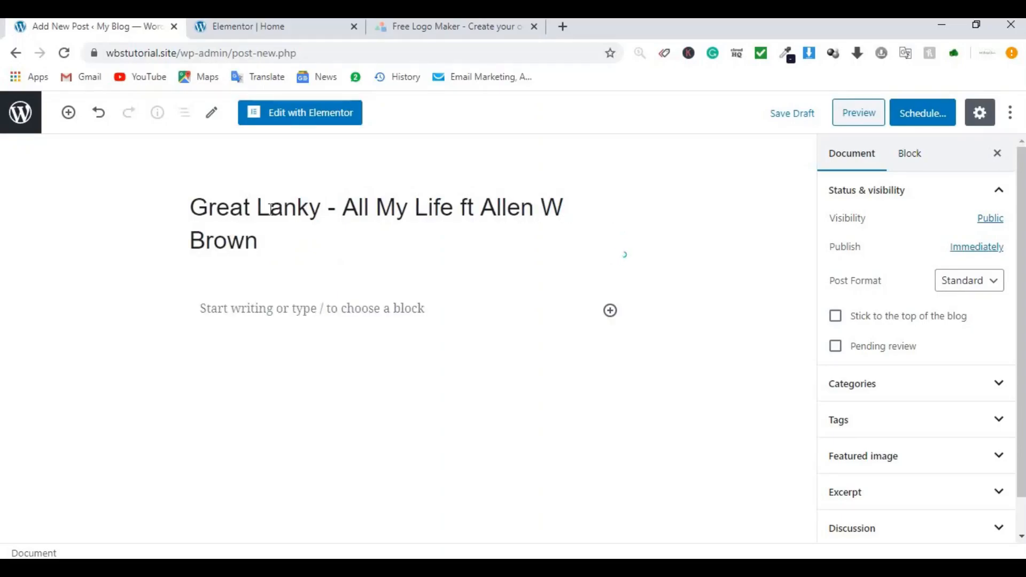
{"action": "key", "text": "BackSpace"}
Step: Add an Image block below the title with the singer photo from the Media Library
{"action": "left_click", "coordinate": [69, 112]}
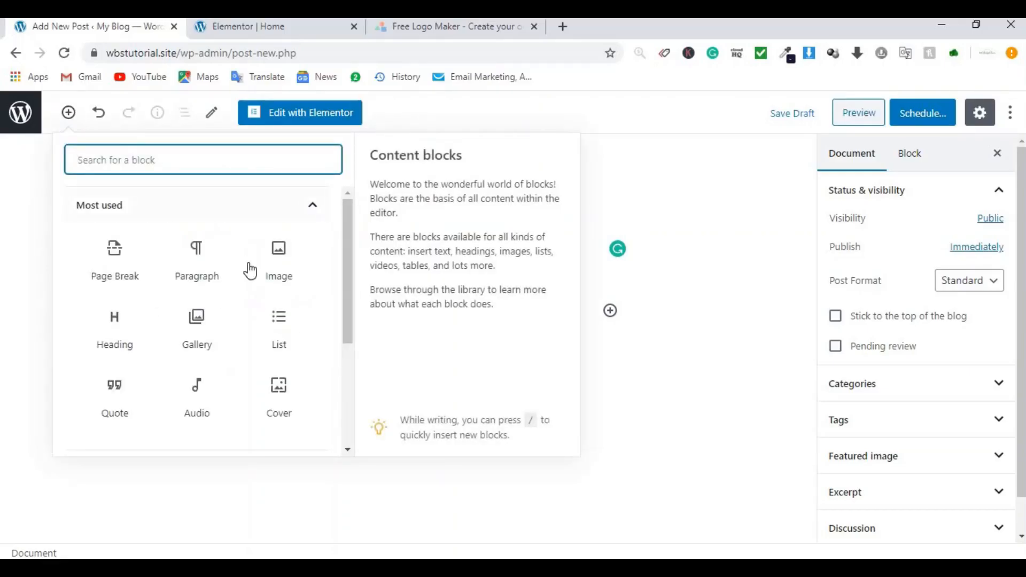
{"action": "left_click", "coordinate": [274, 271]}
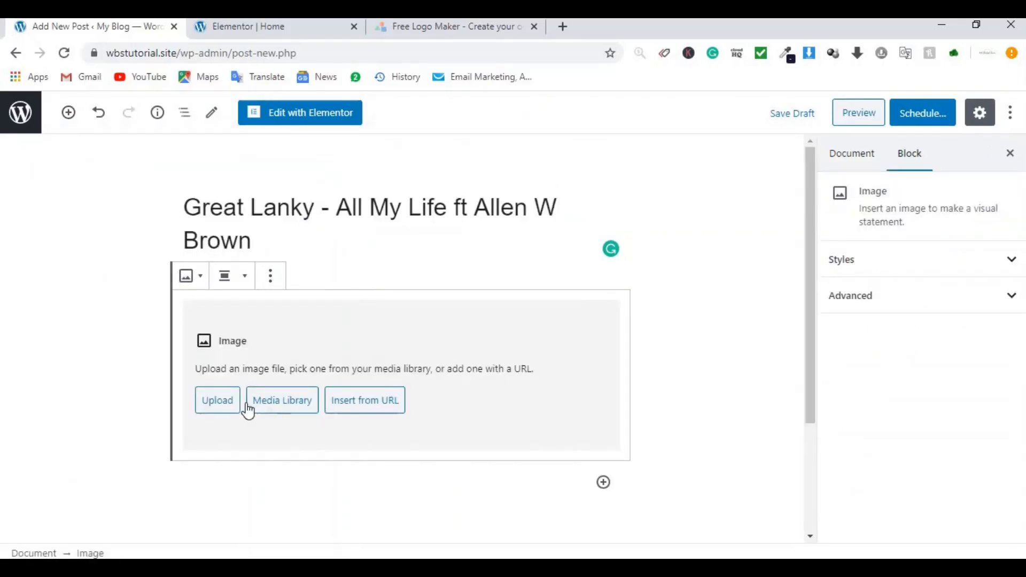
{"action": "left_click", "coordinate": [300, 407]}
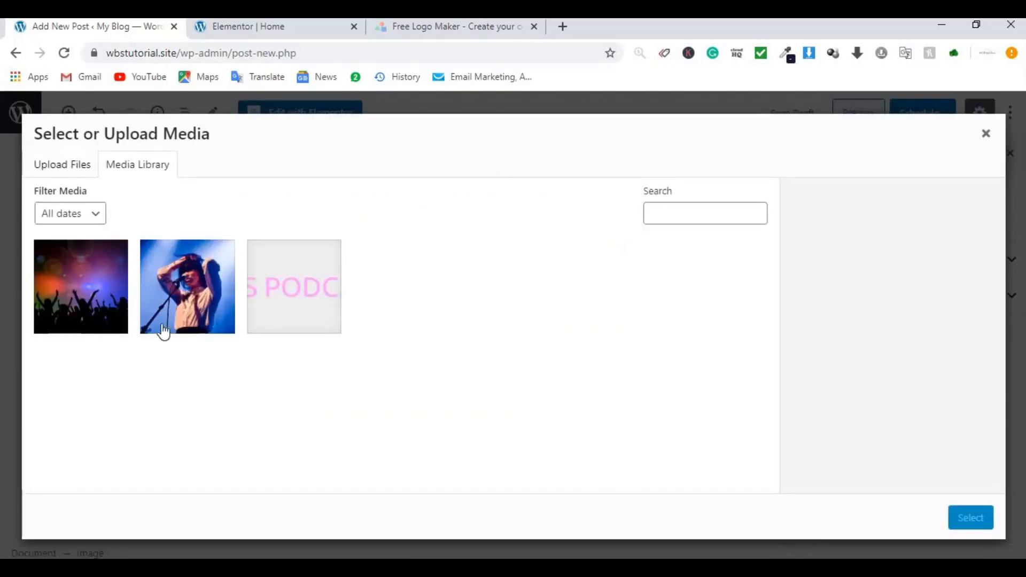
{"action": "left_click", "coordinate": [160, 302]}
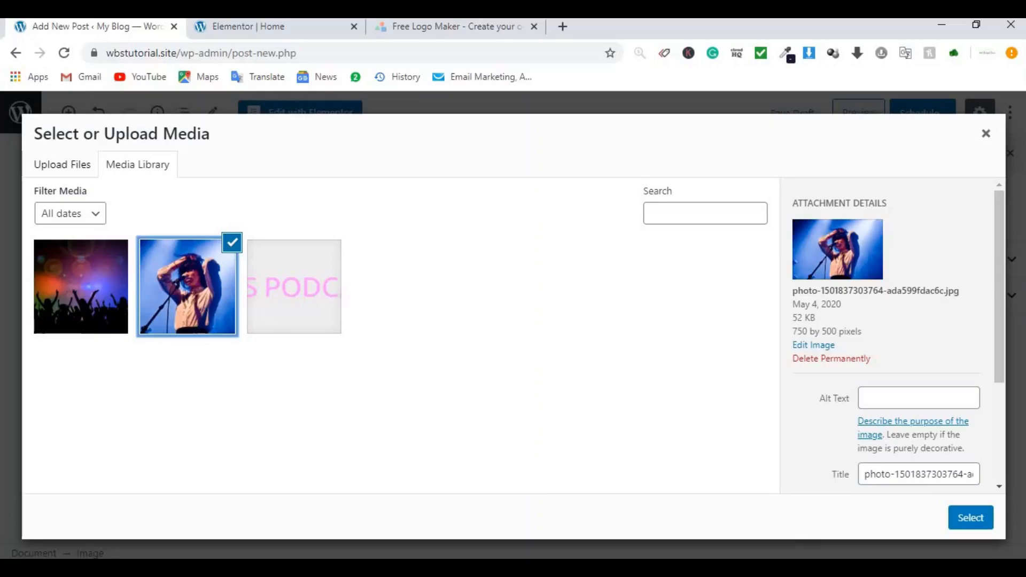
{"action": "left_click", "coordinate": [980, 520]}
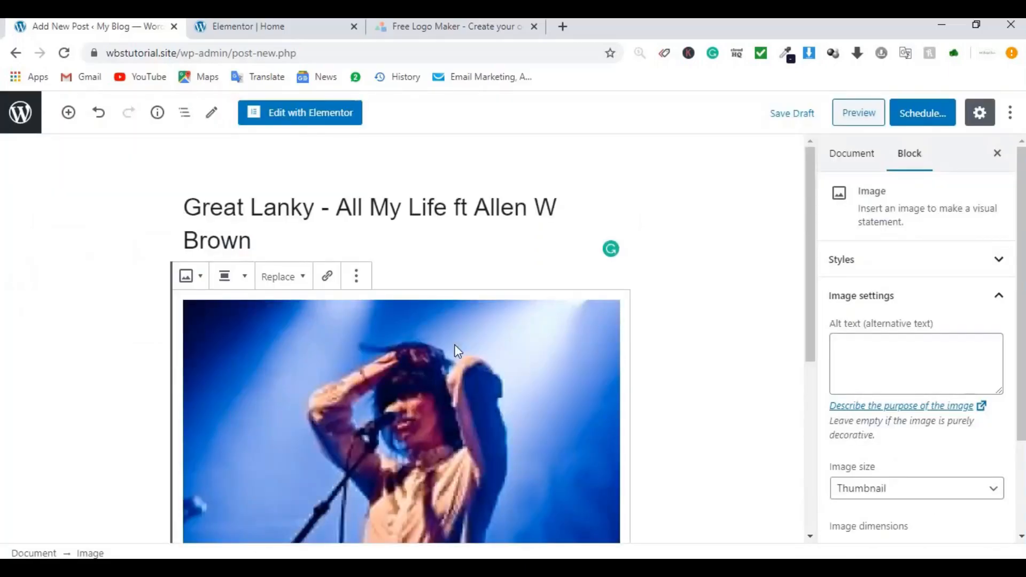
{"action": "scroll", "coordinate": [524, 345], "scroll_direction": "down", "scroll_amount": 2}
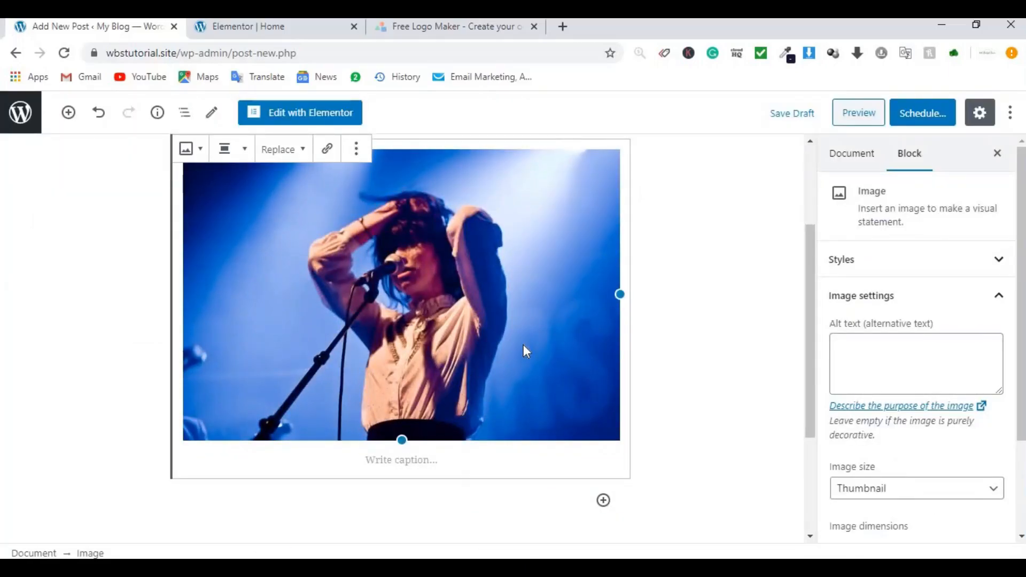
{"action": "scroll", "coordinate": [524, 344], "scroll_direction": "up", "scroll_amount": 3}
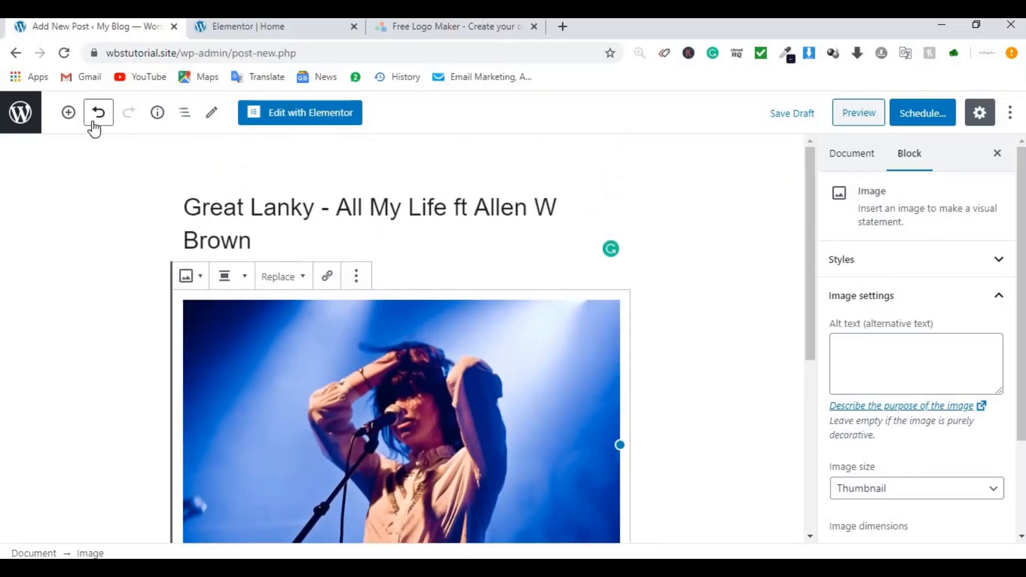
Step: Add an Audio block below the image holding the first song mp3 from the library
{"action": "left_click", "coordinate": [69, 113]}
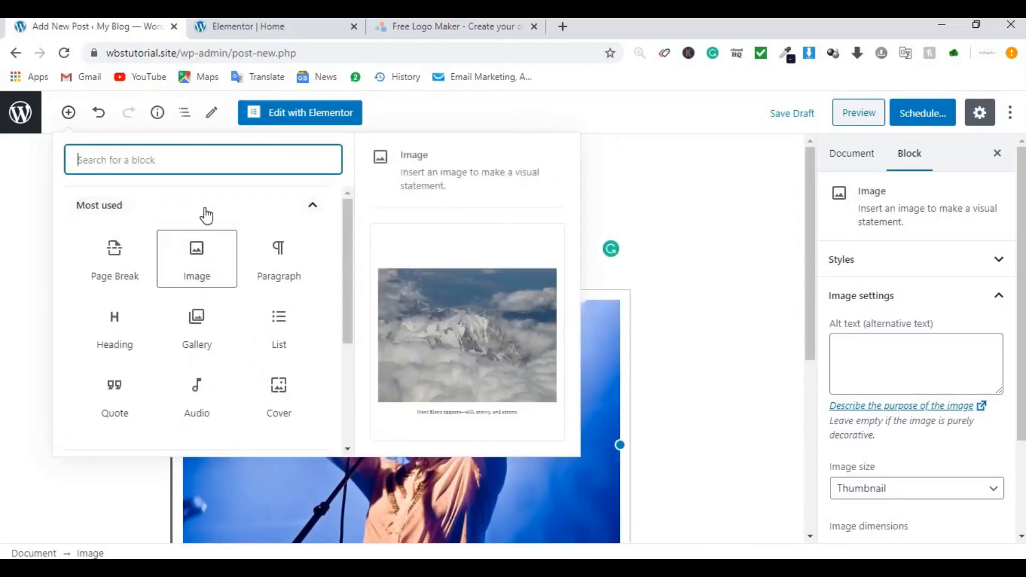
{"action": "left_click", "coordinate": [211, 398]}
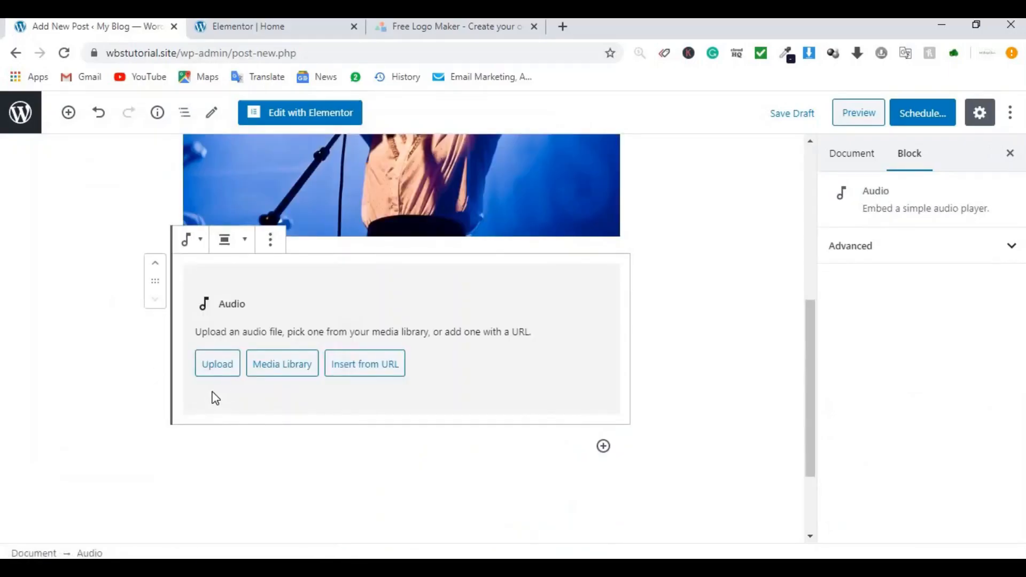
{"action": "left_click", "coordinate": [259, 373]}
{"action": "left_click", "coordinate": [99, 278]}
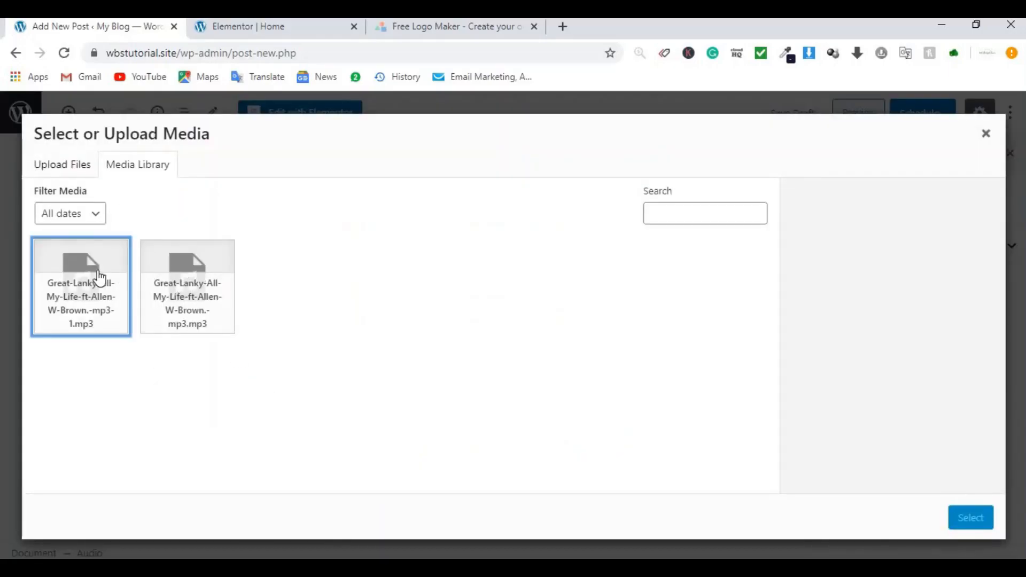
{"action": "left_click", "coordinate": [974, 517]}
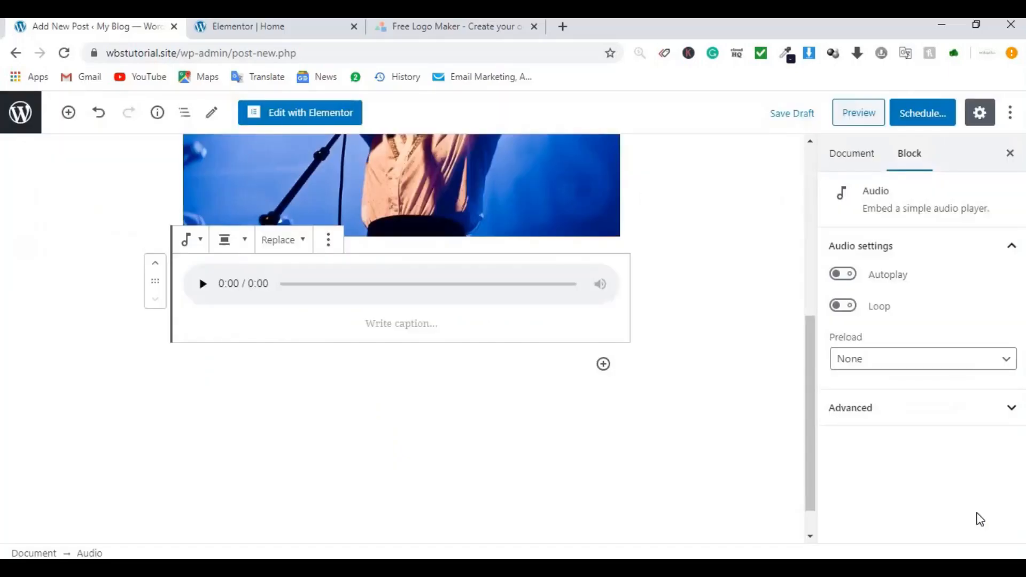
Step: Publish the post and confirm publishing
{"action": "scroll", "coordinate": [588, 321], "scroll_direction": "up", "scroll_amount": 6}
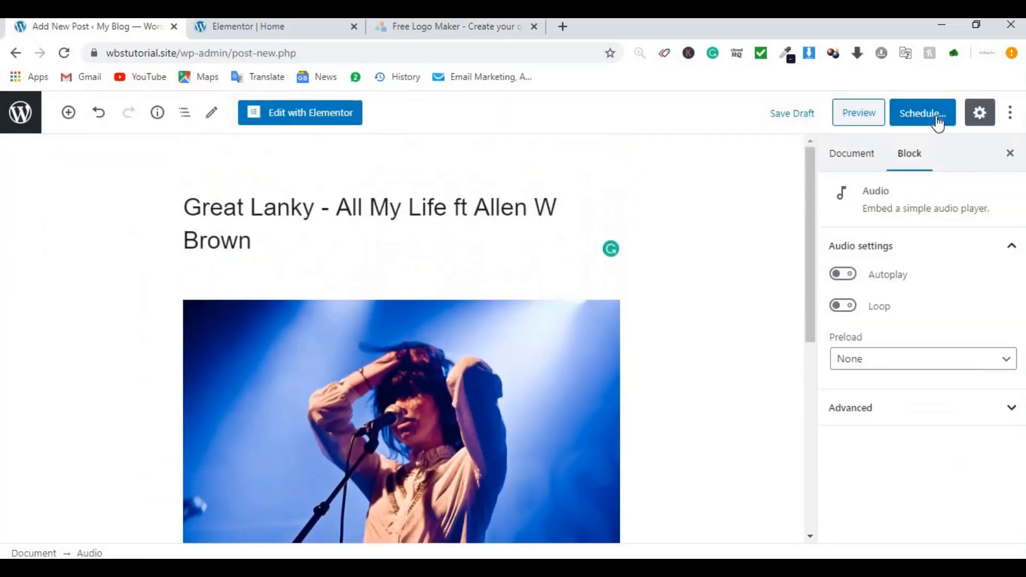
{"action": "left_click", "coordinate": [924, 117]}
{"action": "left_click", "coordinate": [925, 113]}
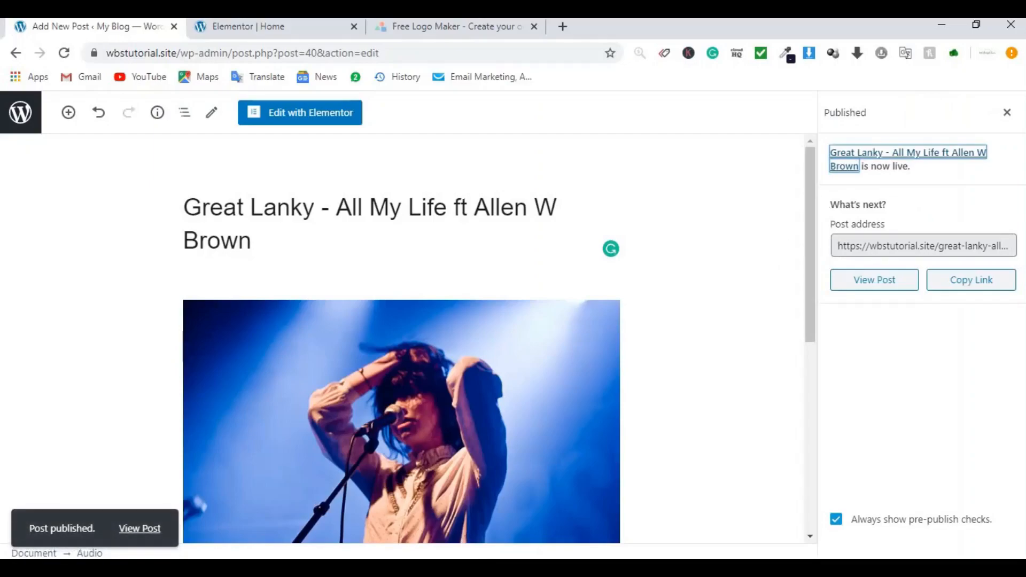
Step: Open the published post in a new tab and test its audio player and download option
{"action": "right_click", "coordinate": [138, 531]}
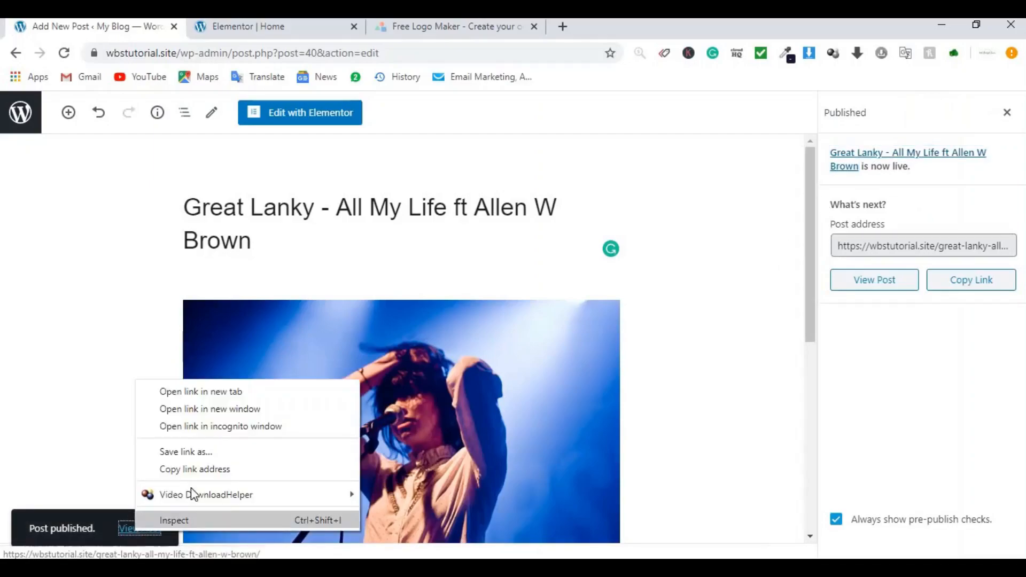
{"action": "left_click", "coordinate": [201, 392]}
{"action": "left_click", "coordinate": [297, 26]}
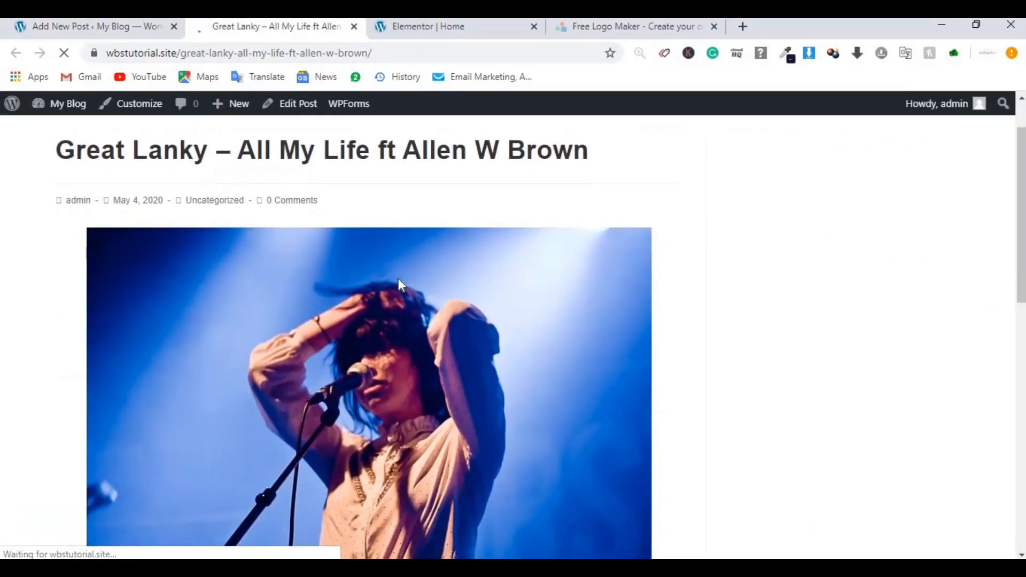
{"action": "scroll", "coordinate": [524, 249], "scroll_direction": "down", "scroll_amount": 8}
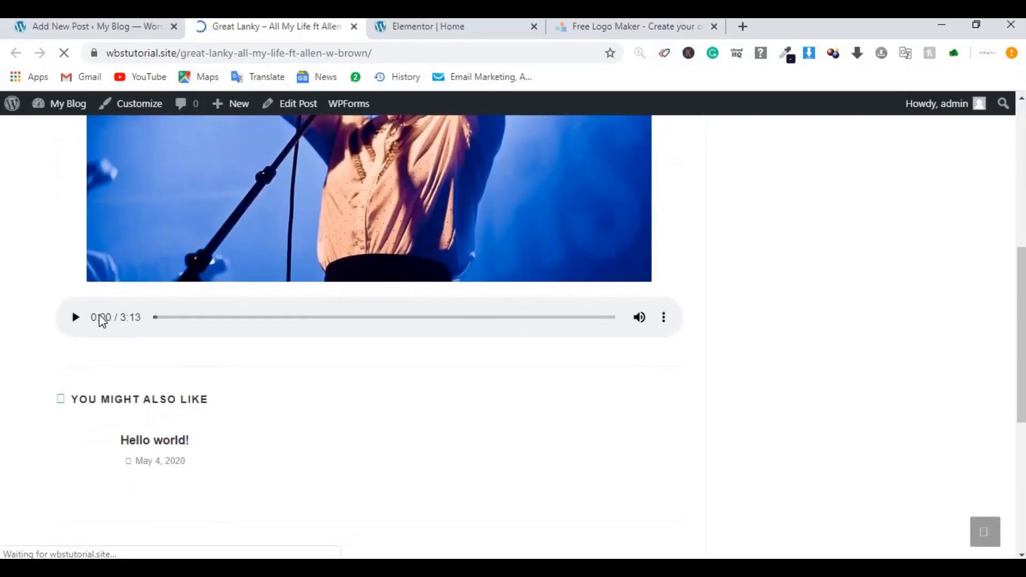
{"action": "left_click", "coordinate": [74, 319]}
{"action": "left_click", "coordinate": [75, 319]}
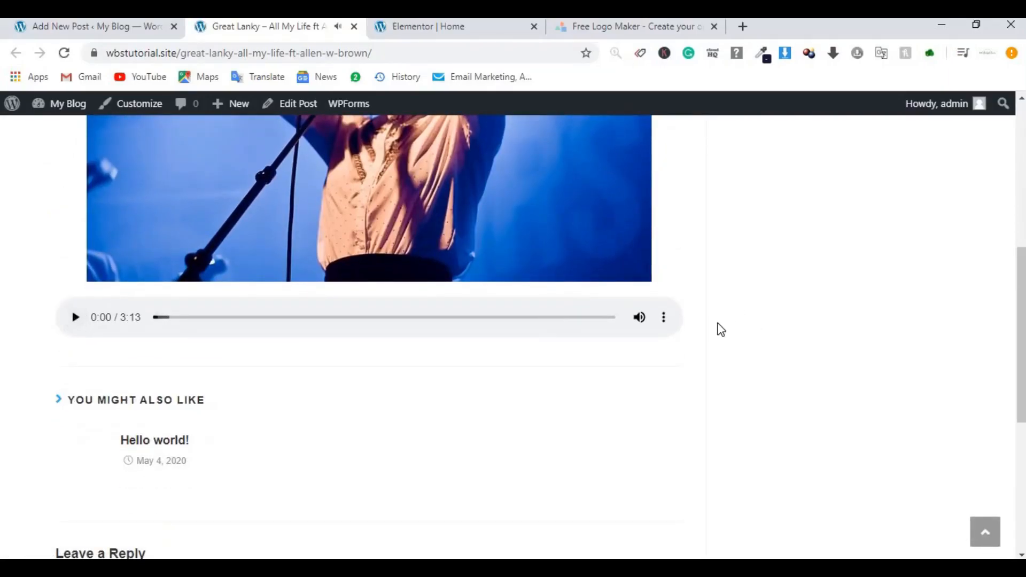
{"action": "left_click", "coordinate": [665, 322]}
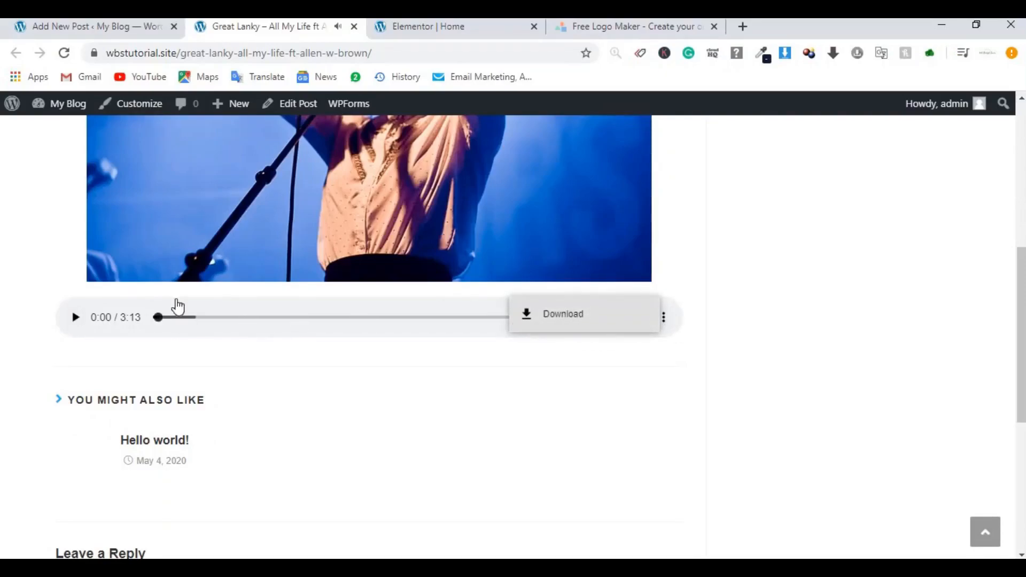
Step: Paste the live post's URL on a new line in the podcast notes, then return to the editor
{"action": "left_click", "coordinate": [349, 53]}
{"action": "key", "text": "ctrl+c"}
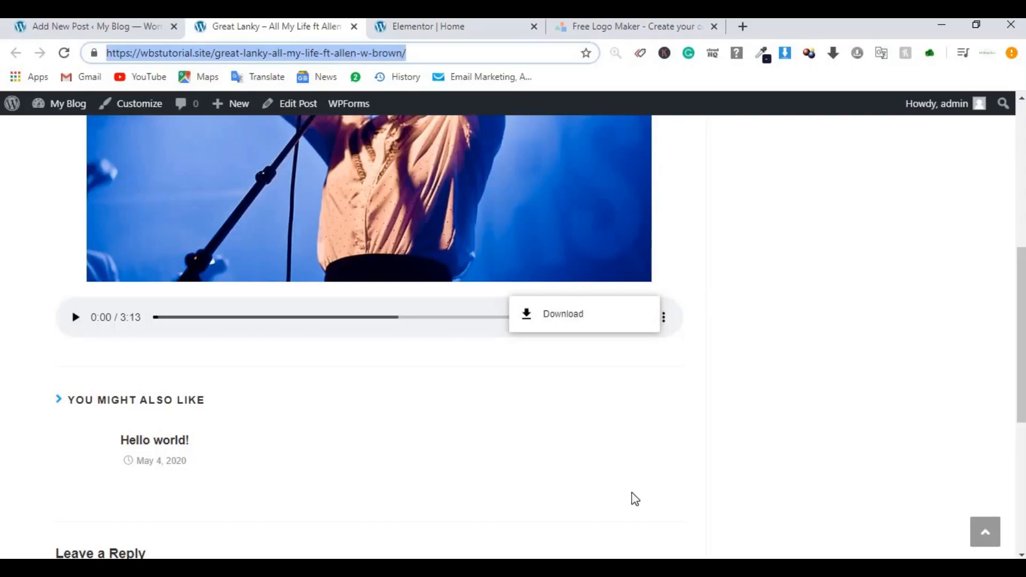
{"action": "key", "text": "alt+Tab"}
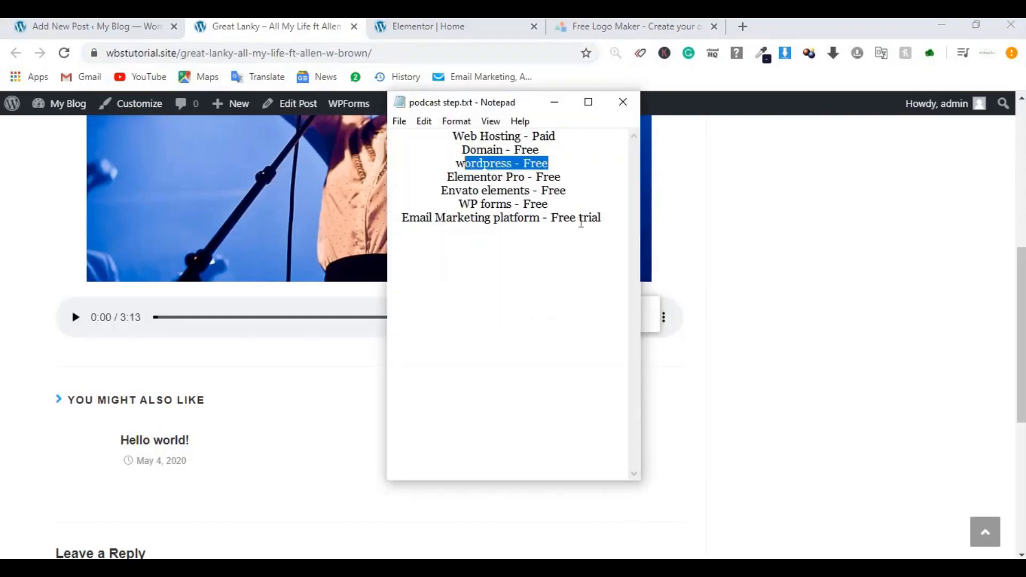
{"action": "left_click", "coordinate": [601, 214]}
{"action": "key", "text": "Return"}
{"action": "key", "text": "Return"}
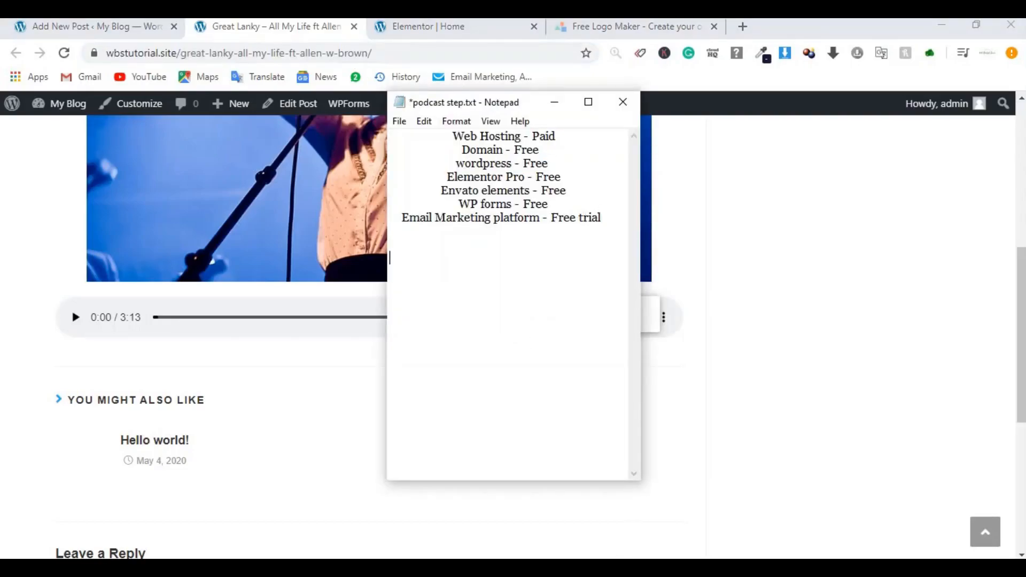
{"action": "key", "text": "ctrl+v"}
{"action": "left_click", "coordinate": [86, 26]}
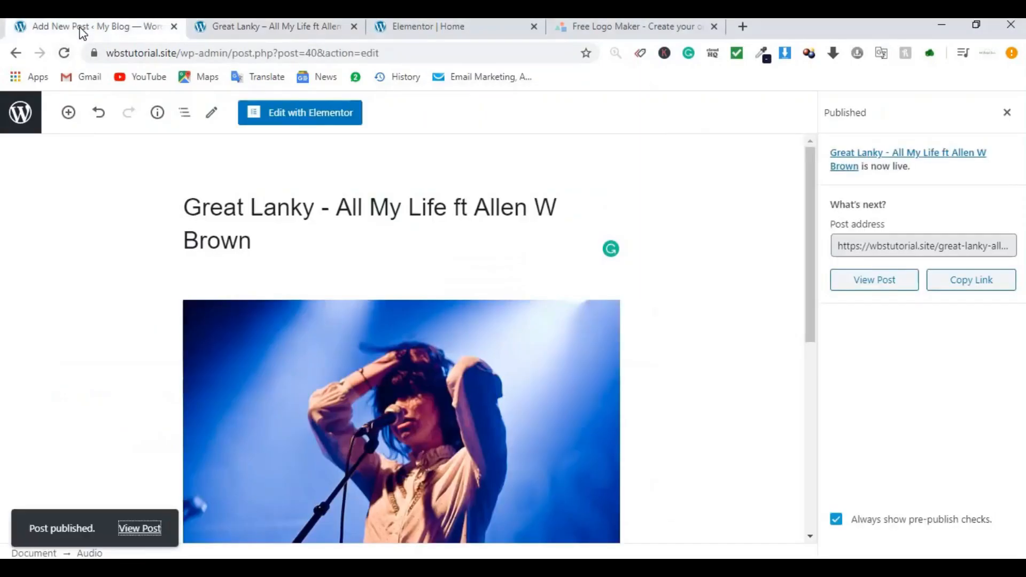
Step: From the Pages list, open All song page 2 and All song page in new tabs
{"action": "left_click", "coordinate": [18, 115]}
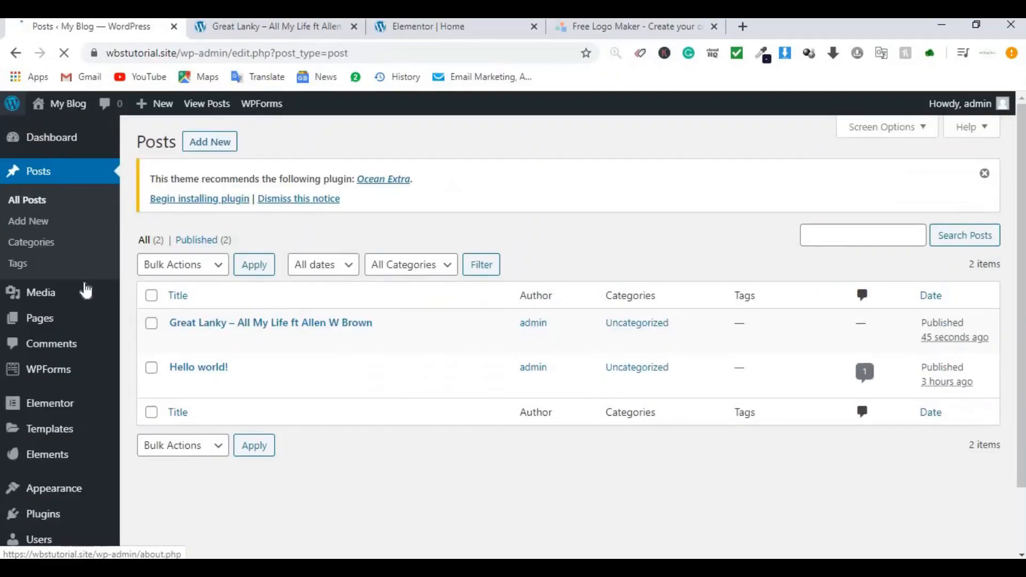
{"action": "mouse_move", "coordinate": [45, 328]}
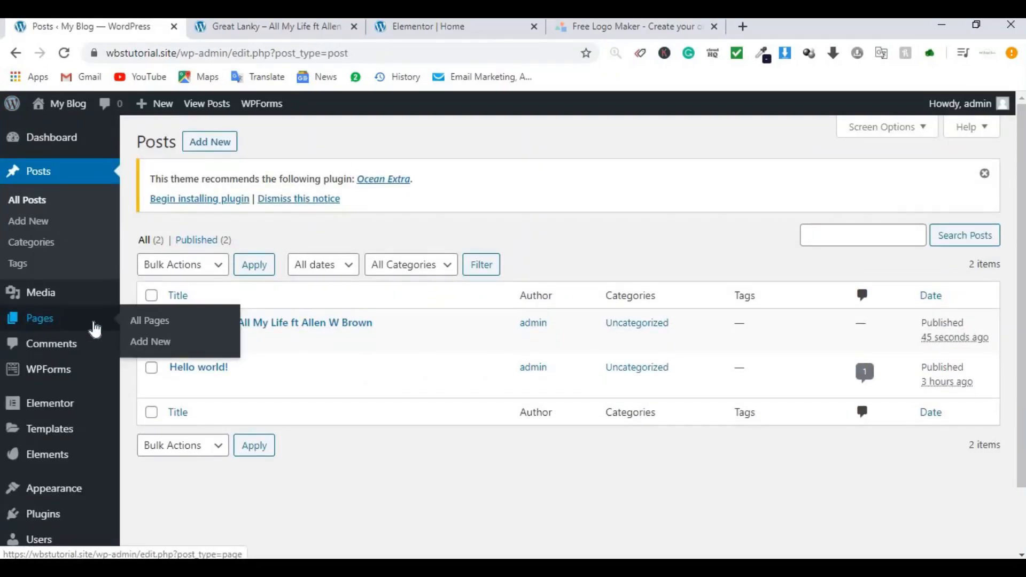
{"action": "left_click", "coordinate": [149, 331]}
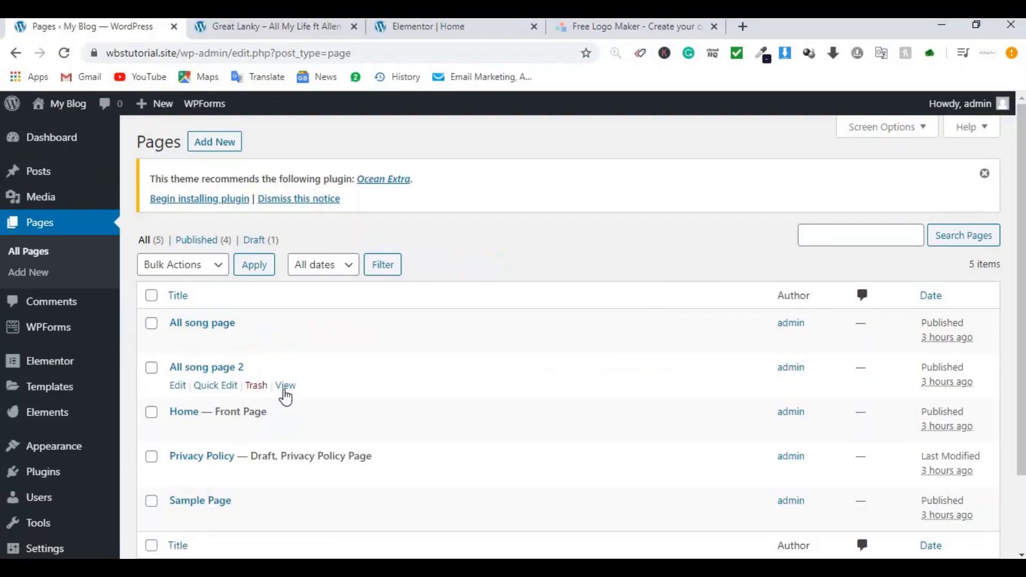
{"action": "right_click", "coordinate": [287, 386]}
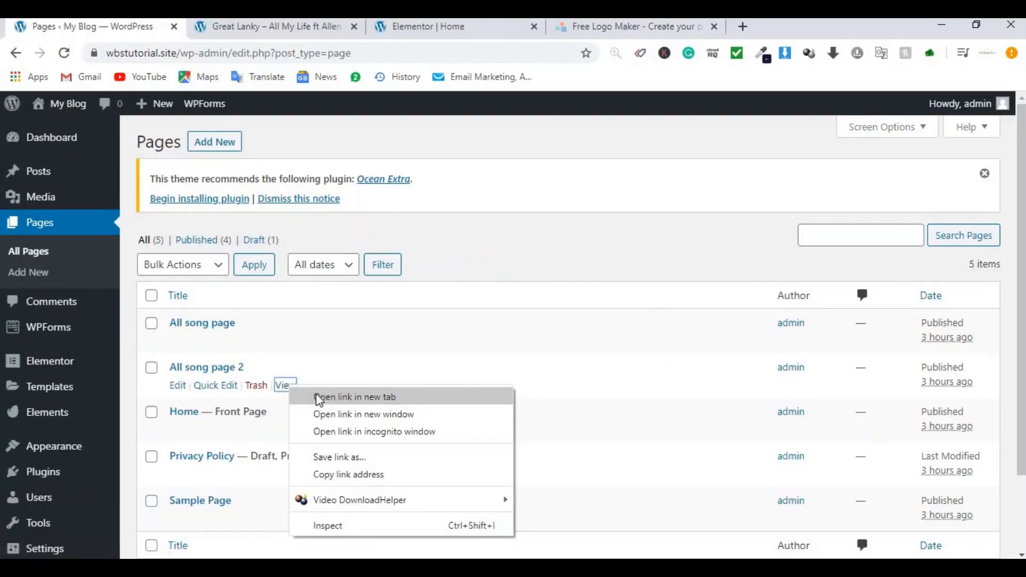
{"action": "left_click", "coordinate": [300, 395]}
{"action": "right_click", "coordinate": [285, 342]}
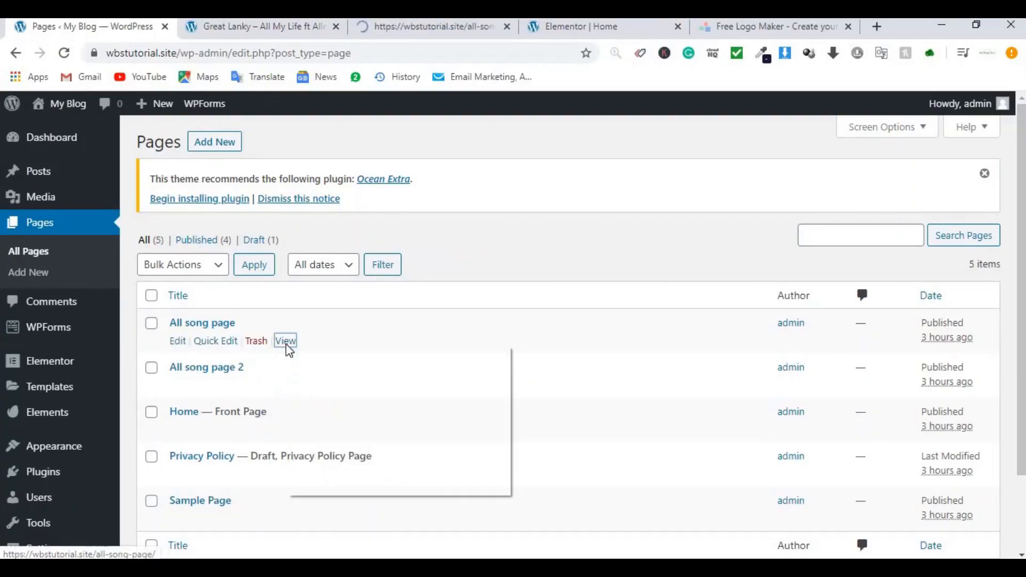
{"action": "left_click", "coordinate": [328, 355]}
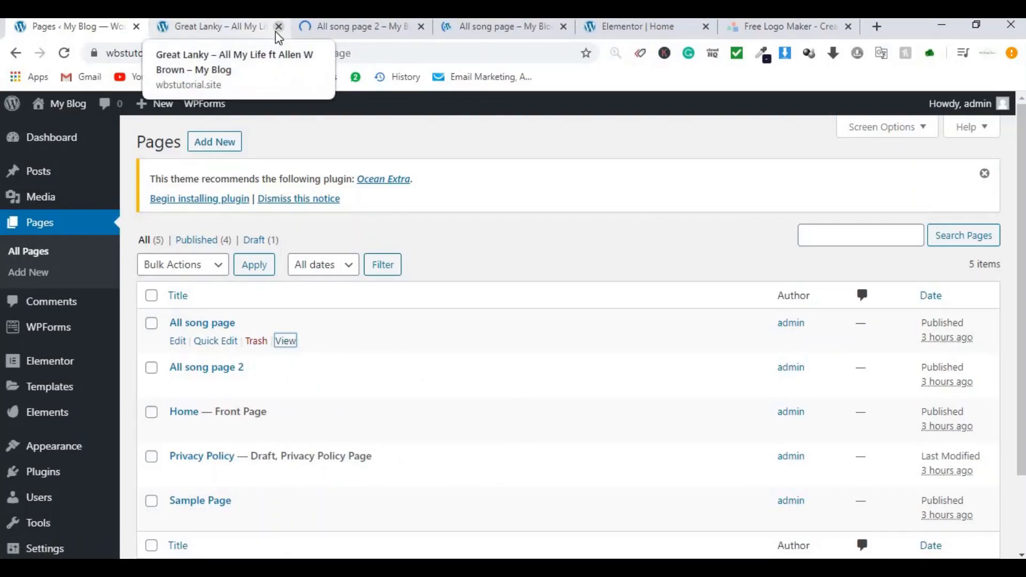
Step: Paste the all-song-page-2 and all-song-page addresses into the podcast notes
{"action": "left_click", "coordinate": [278, 27]}
{"action": "left_click", "coordinate": [222, 31]}
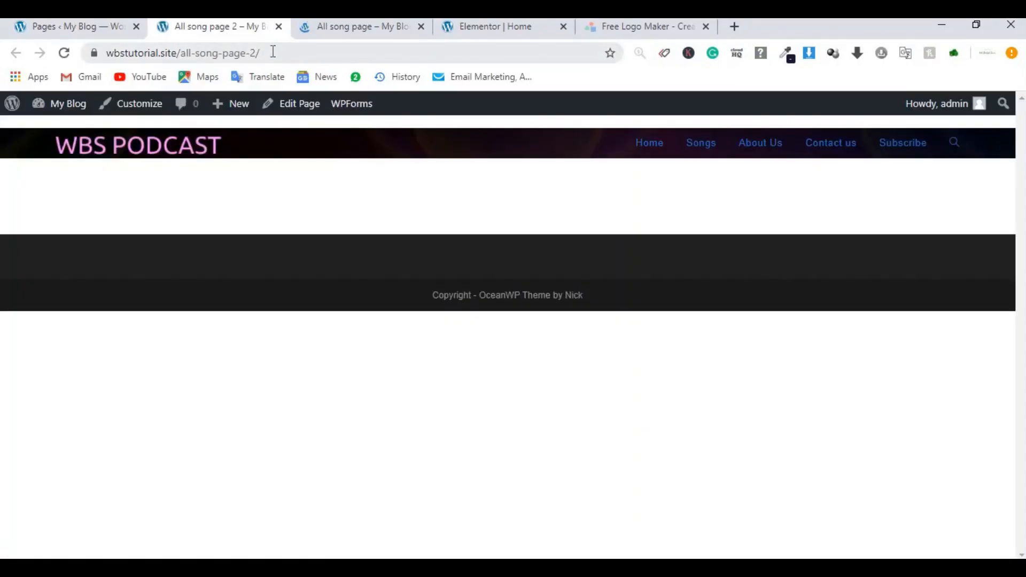
{"action": "left_click", "coordinate": [273, 51]}
{"action": "key", "text": "ctrl+c"}
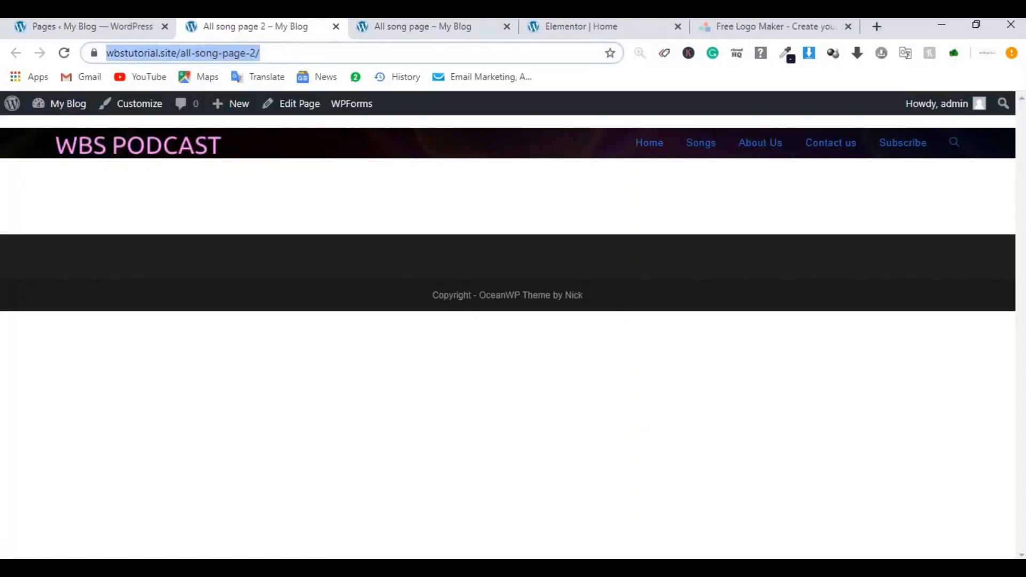
{"action": "key", "text": "alt+Tab"}
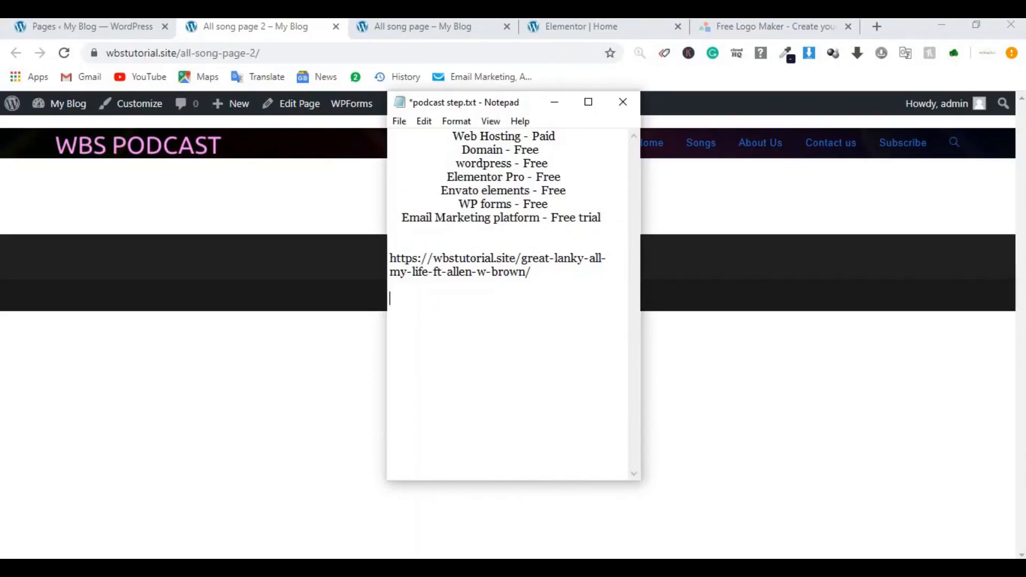
{"action": "key", "text": "ctrl+v"}
{"action": "left_click", "coordinate": [423, 27]}
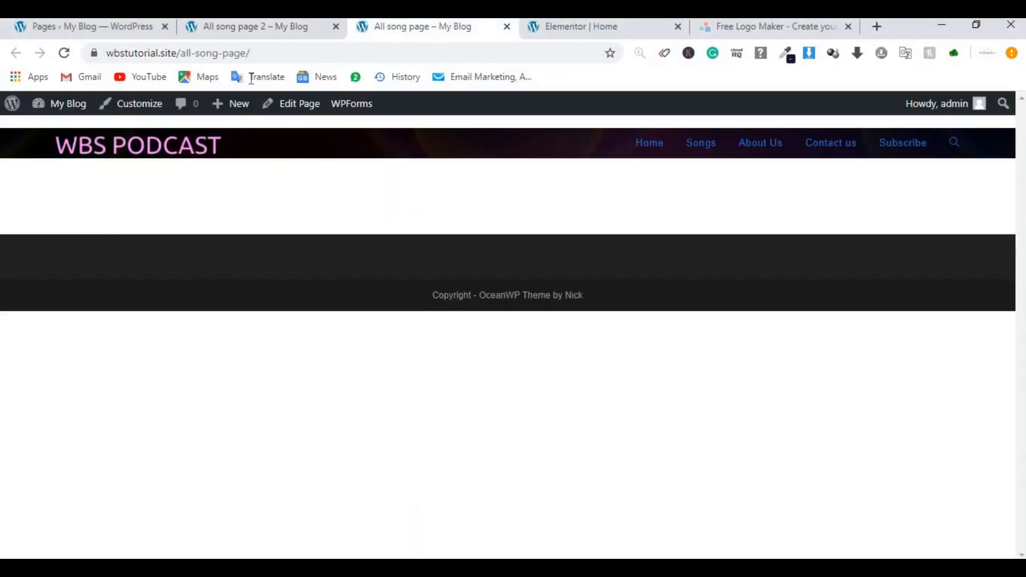
{"action": "left_click", "coordinate": [254, 54]}
{"action": "key", "text": "ctrl+c"}
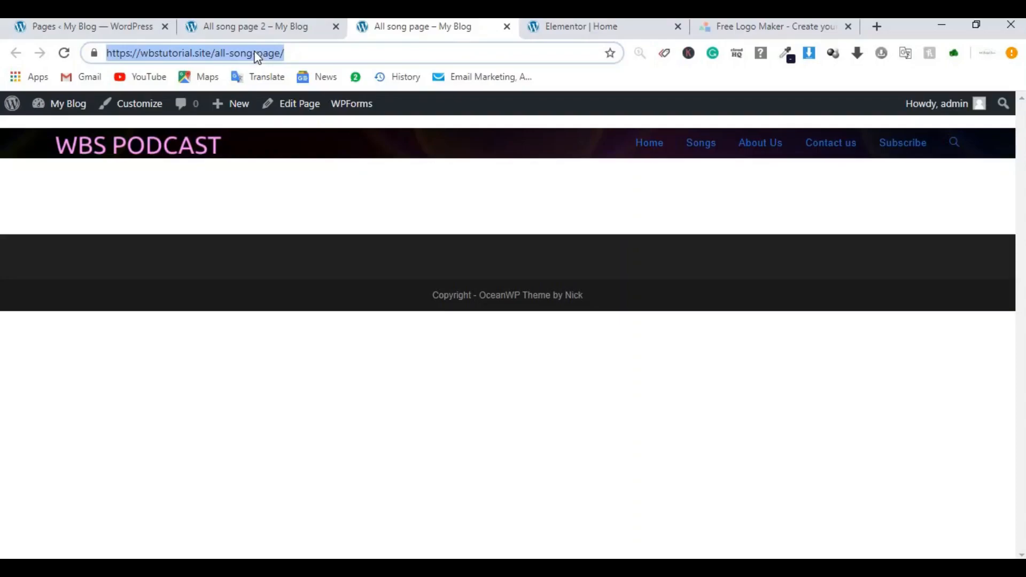
{"action": "key", "text": "alt+Tab"}
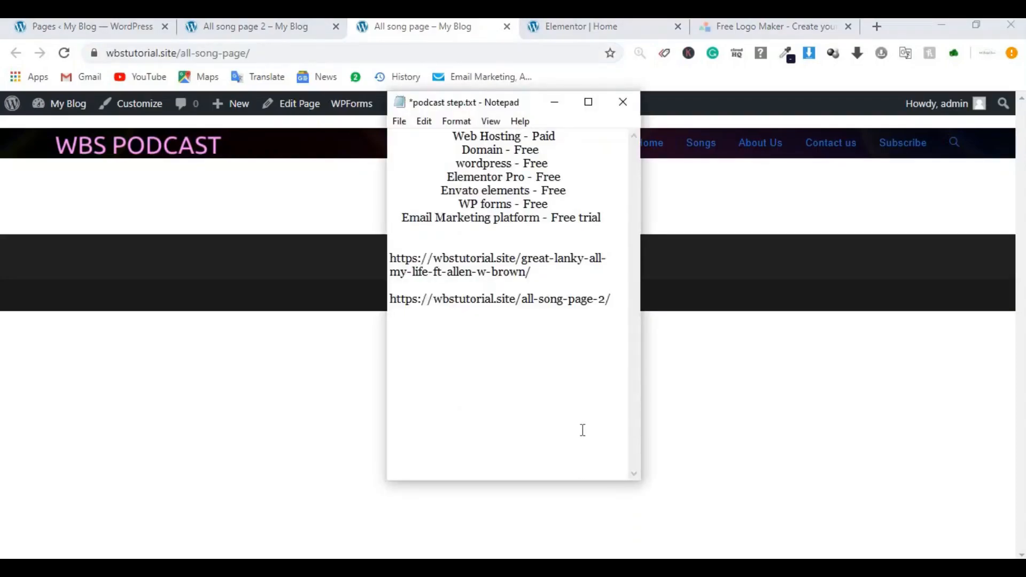
{"action": "key", "text": "Return"}
{"action": "key", "text": "ctrl+v"}
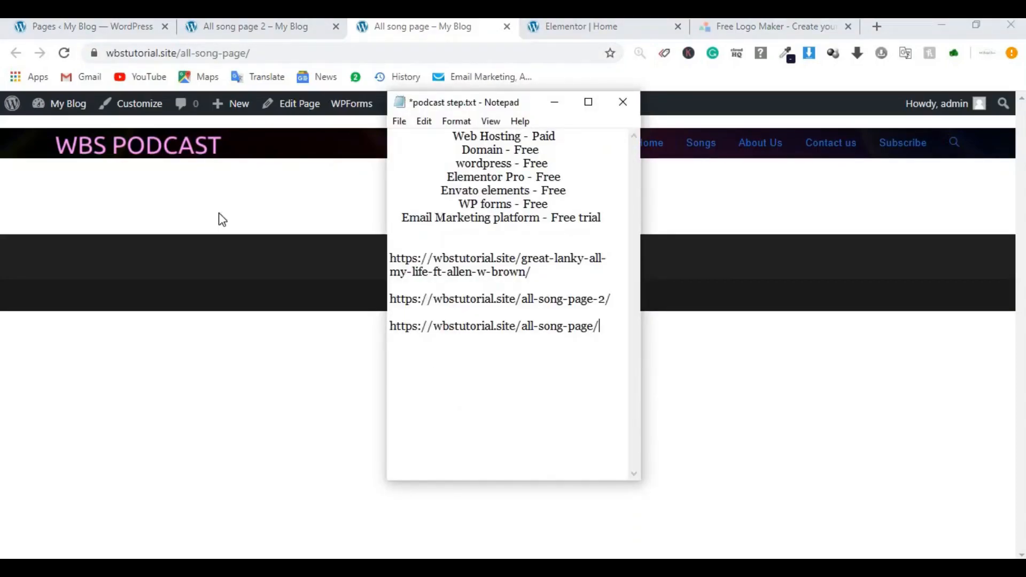
Step: Glance at the reference podcast Home page, then return to the Pages list
{"action": "left_click", "coordinate": [116, 30]}
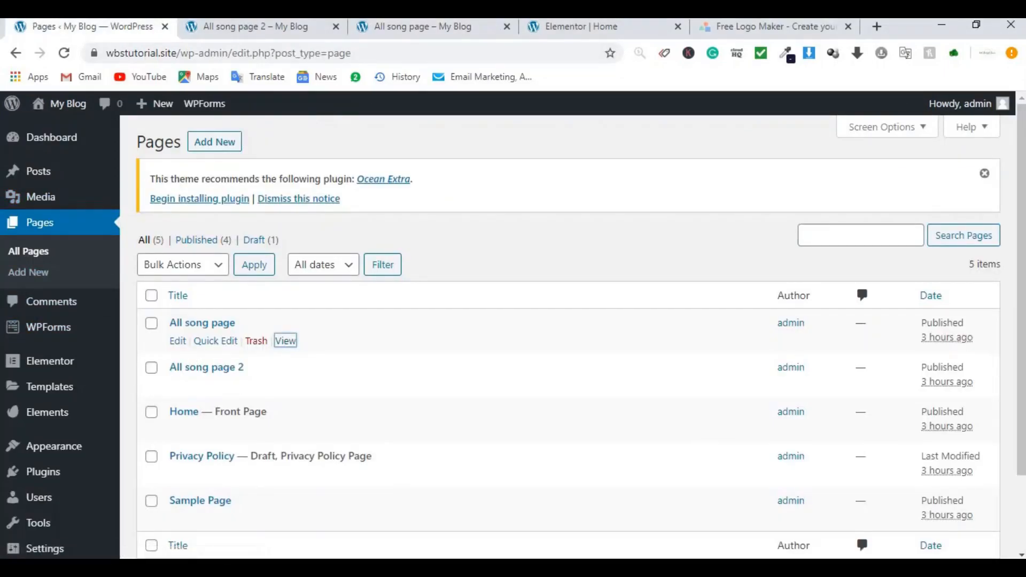
{"action": "left_click", "coordinate": [613, 28]}
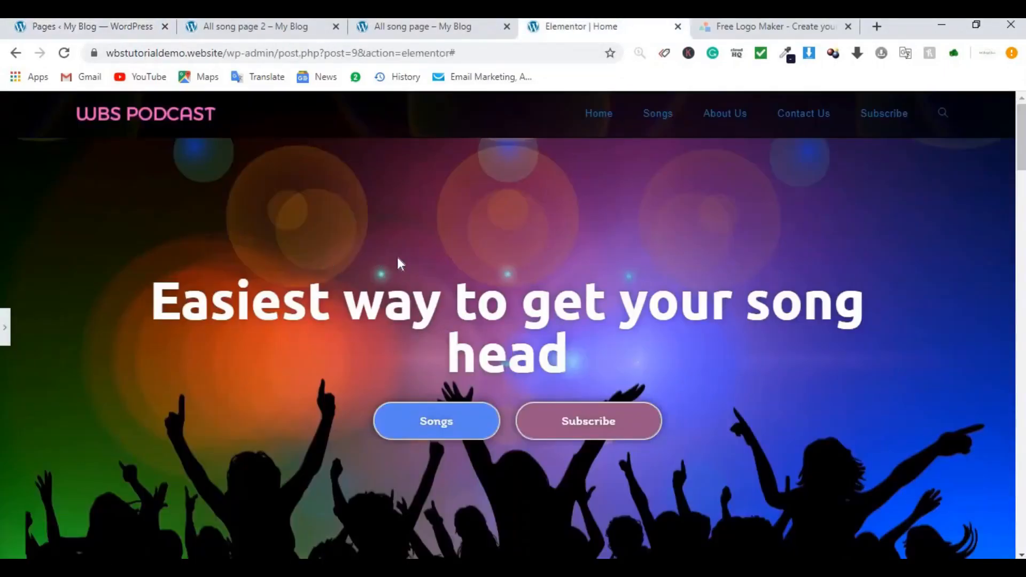
{"action": "left_click", "coordinate": [99, 30]}
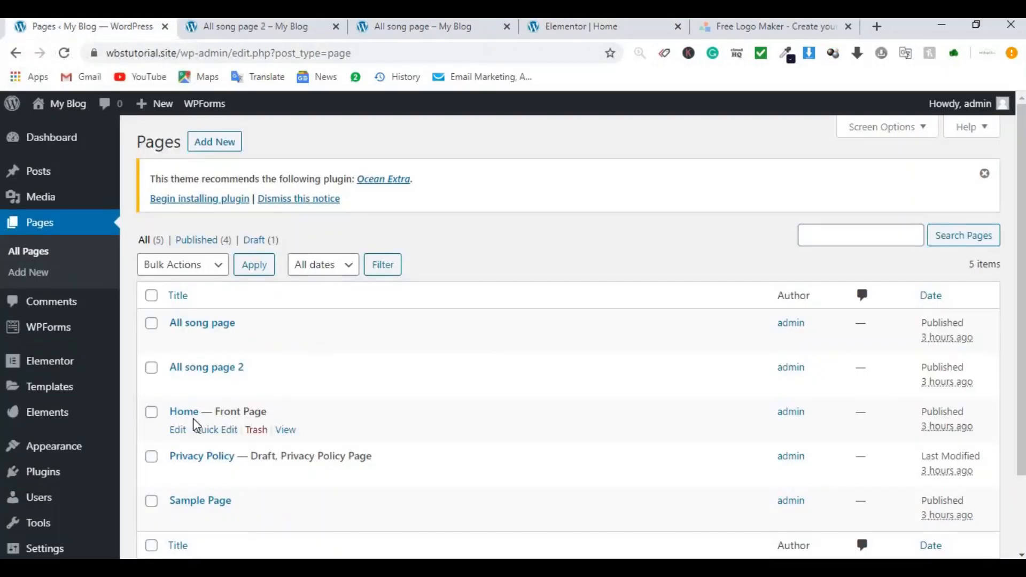
Step: Set the Home page template to Elementor Full Width, update it, and launch Elementor
{"action": "left_click", "coordinate": [178, 430]}
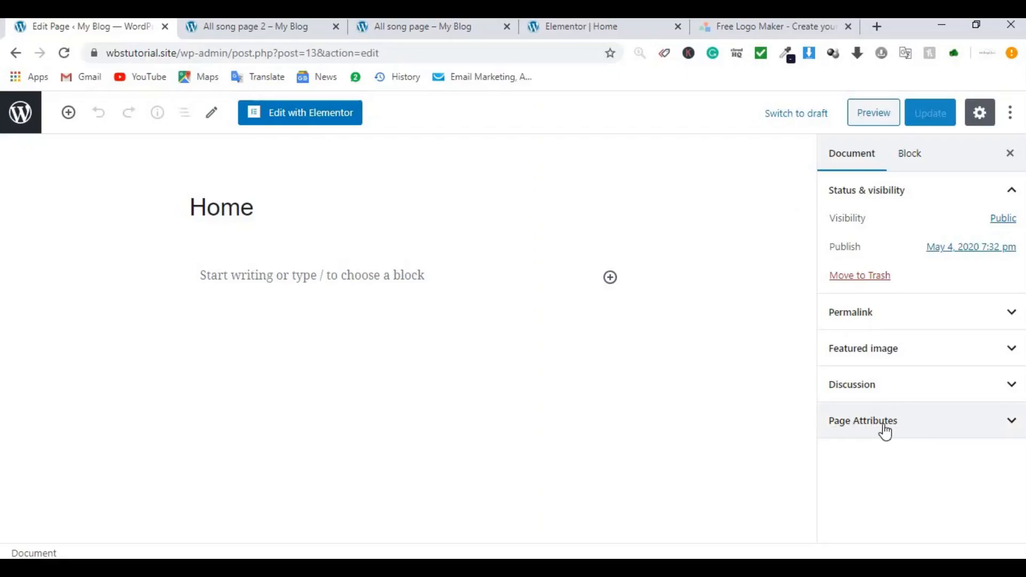
{"action": "left_click", "coordinate": [883, 431]}
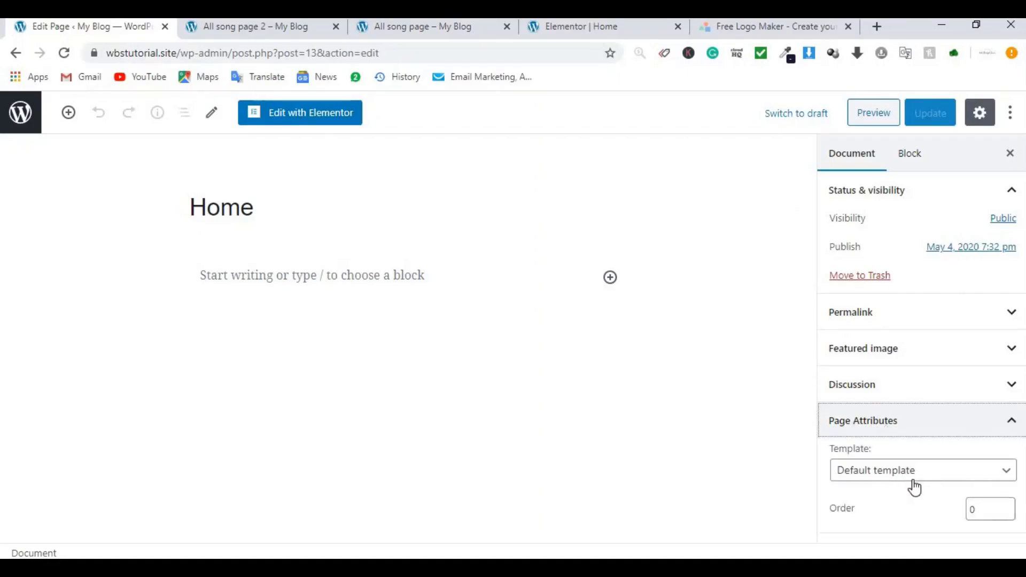
{"action": "left_click", "coordinate": [890, 476]}
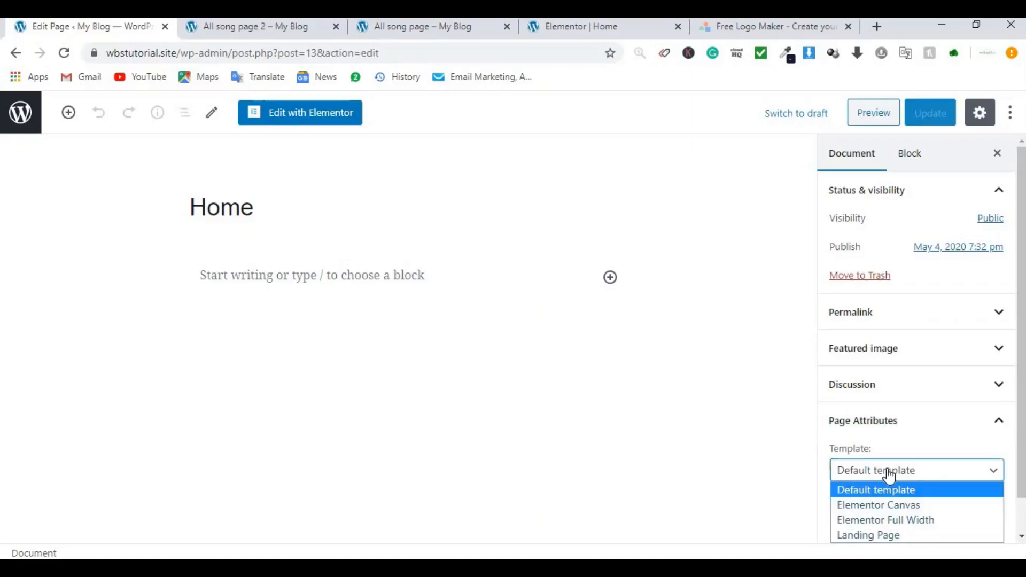
{"action": "left_click", "coordinate": [886, 525]}
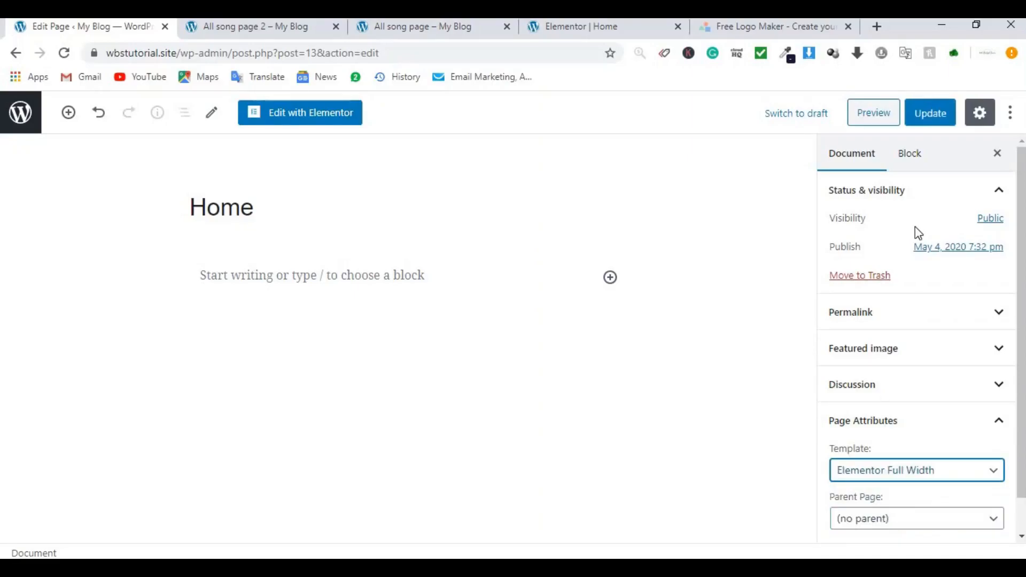
{"action": "left_click", "coordinate": [929, 120]}
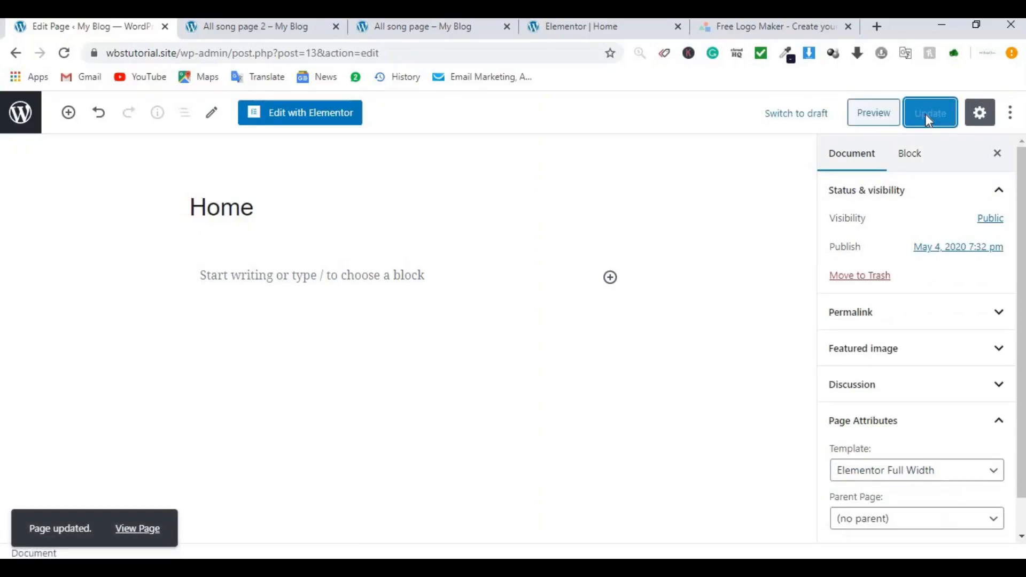
{"action": "left_click", "coordinate": [327, 121]}
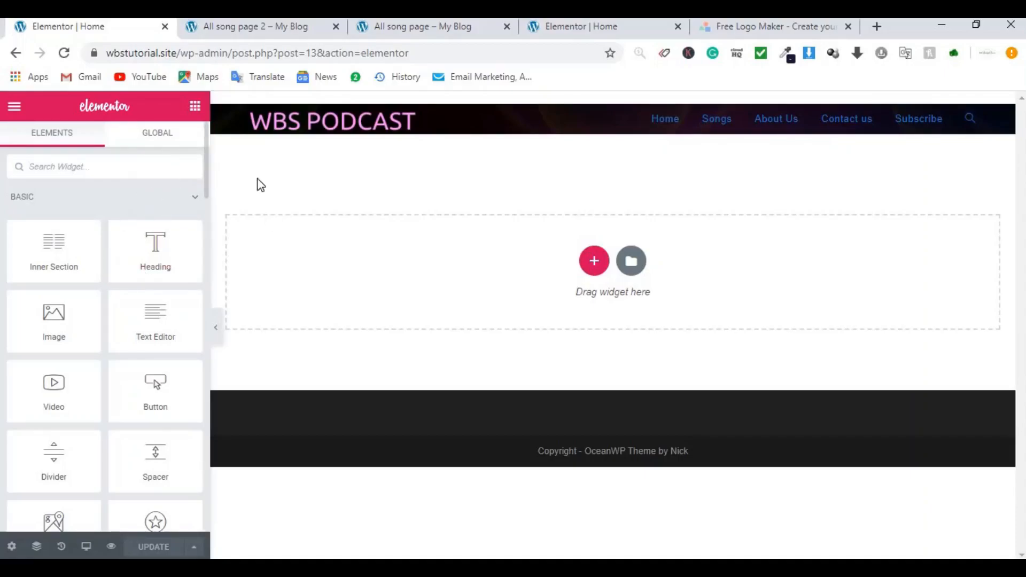
Step: Compare the empty Home page editor with the reference page's hero section
{"action": "left_click", "coordinate": [570, 33]}
{"action": "left_click", "coordinate": [94, 28]}
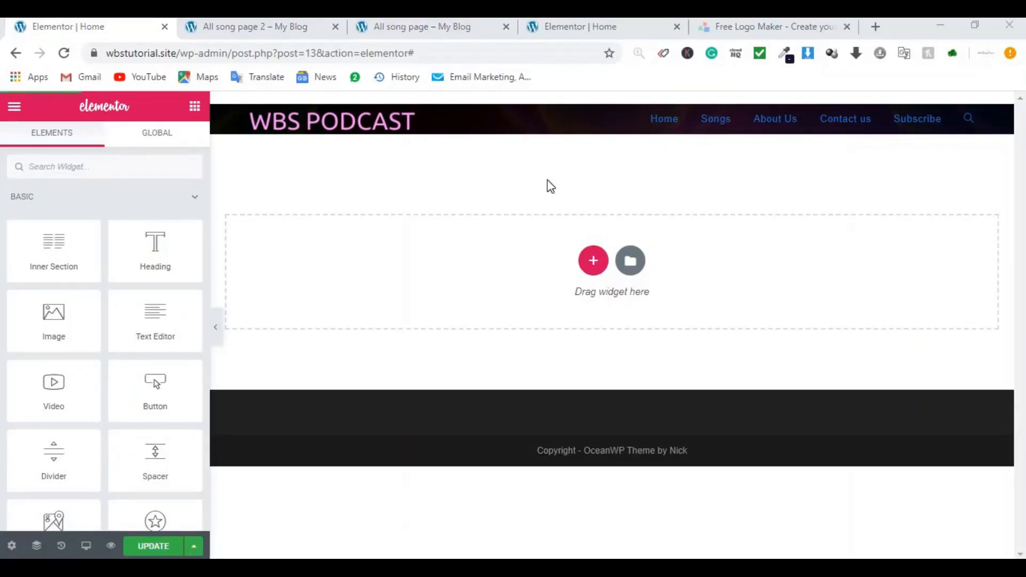
{"action": "left_click", "coordinate": [566, 29]}
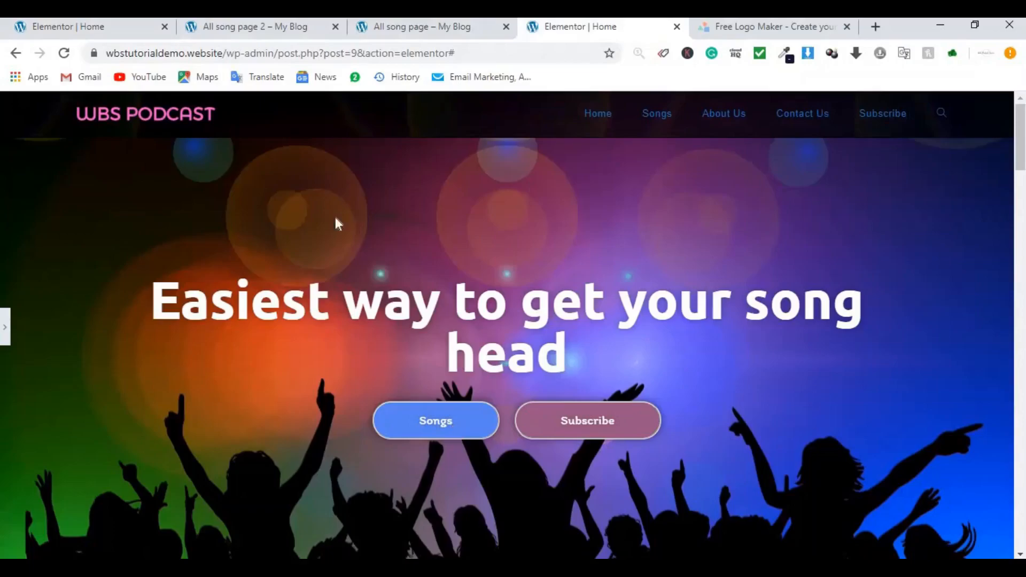
Step: Close the All song page, All song page 2 and logo maker tabs, then add a new section
{"action": "left_click", "coordinate": [506, 26]}
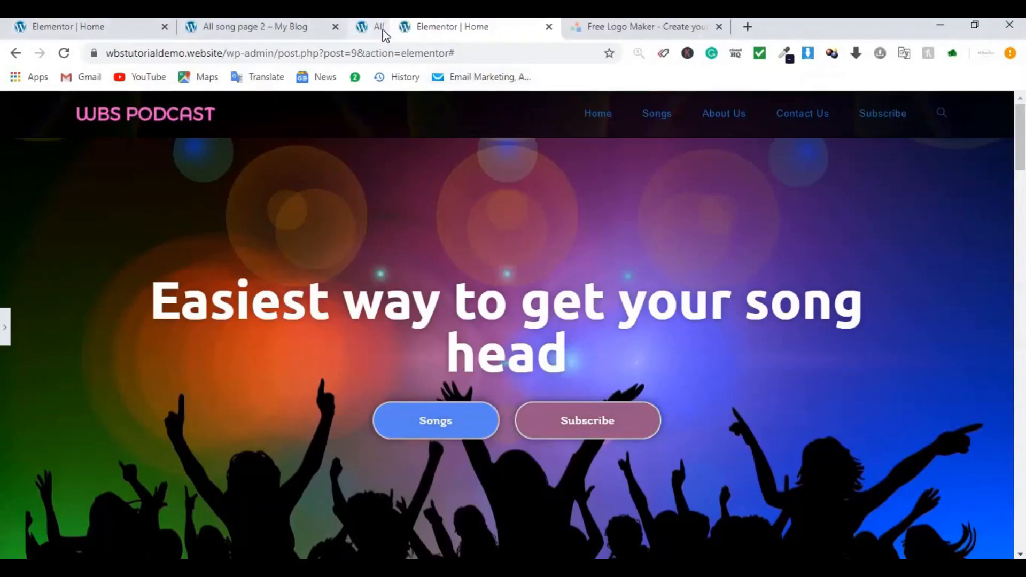
{"action": "left_click", "coordinate": [334, 27]}
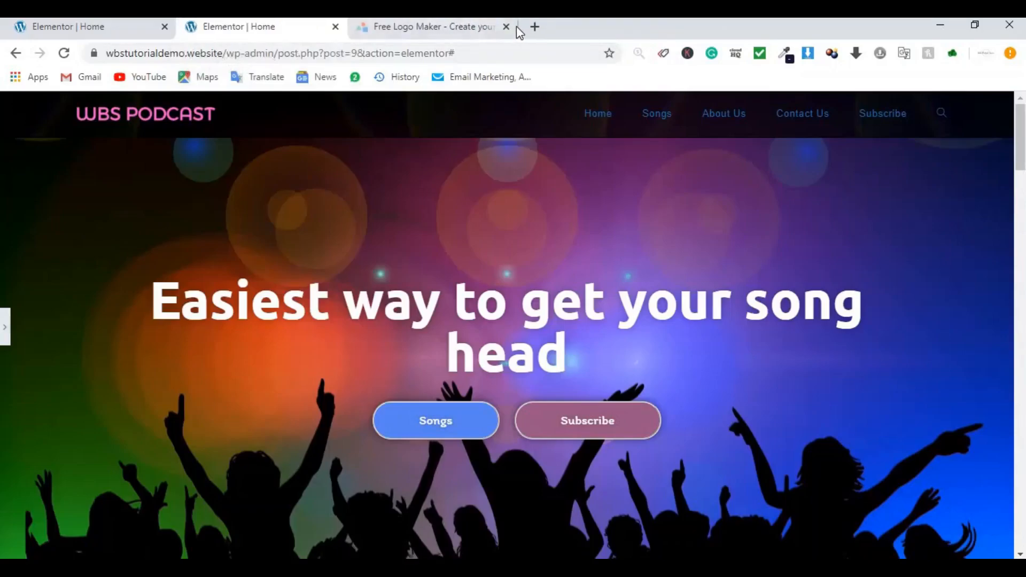
{"action": "left_click", "coordinate": [506, 27]}
{"action": "left_click", "coordinate": [116, 26]}
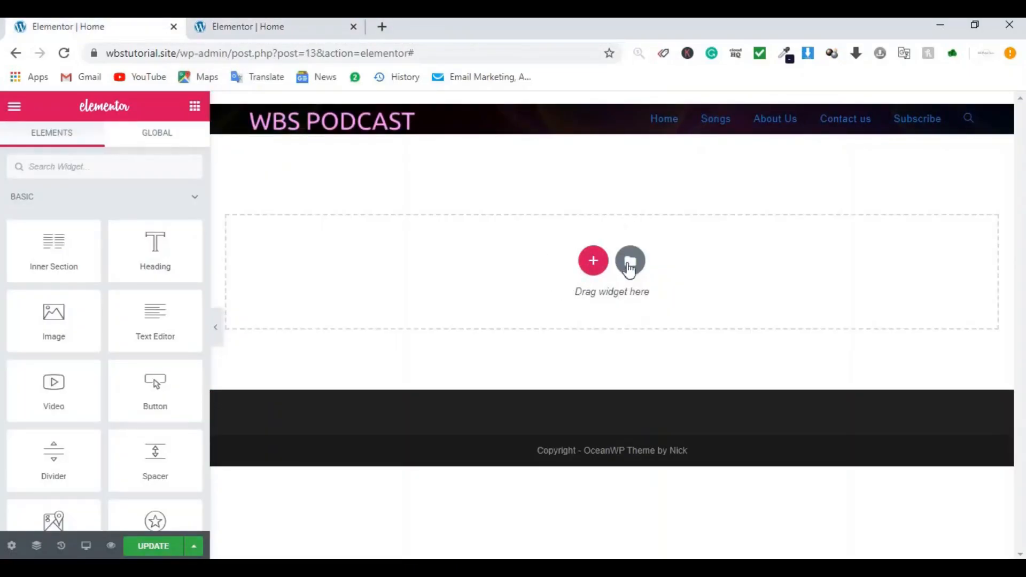
{"action": "left_click", "coordinate": [593, 260]}
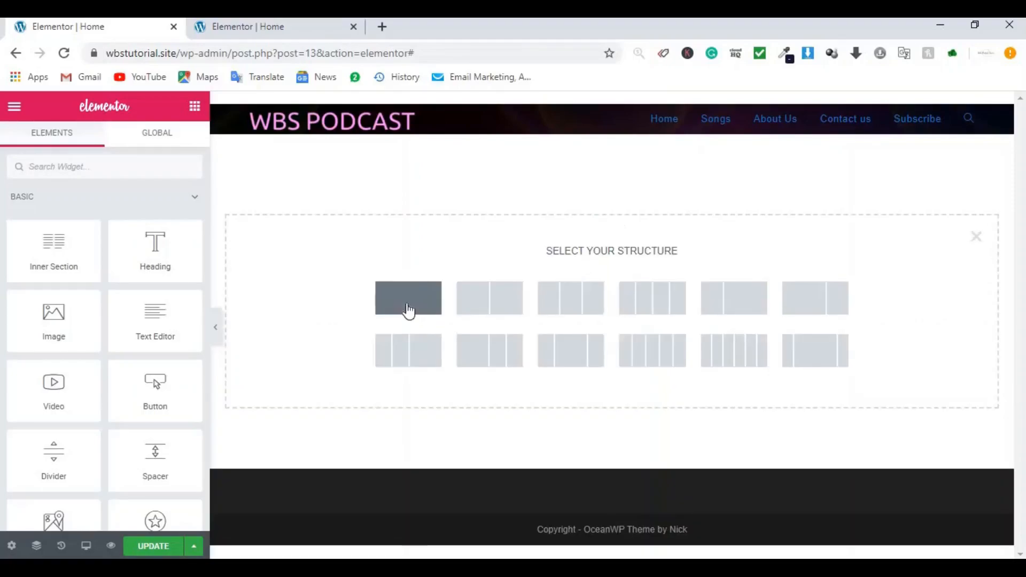
Step: Add a stretched one-column section with a Heading widget and open the section's Style settings
{"action": "left_click", "coordinate": [408, 310]}
{"action": "left_click", "coordinate": [176, 222]}
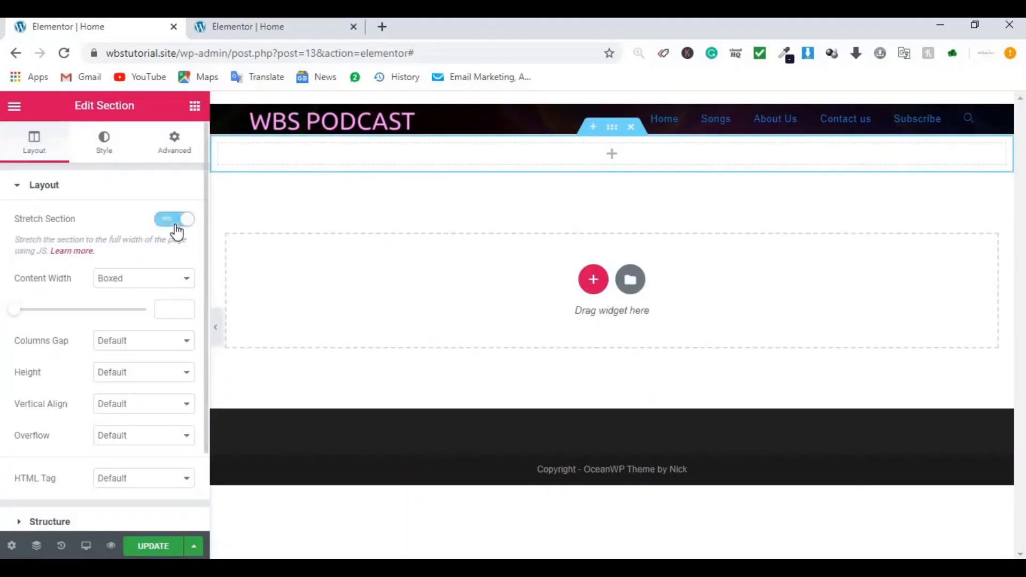
{"action": "left_click", "coordinate": [191, 110]}
{"action": "left_click_drag", "start_coordinate": [142, 264], "coordinate": [515, 153]}
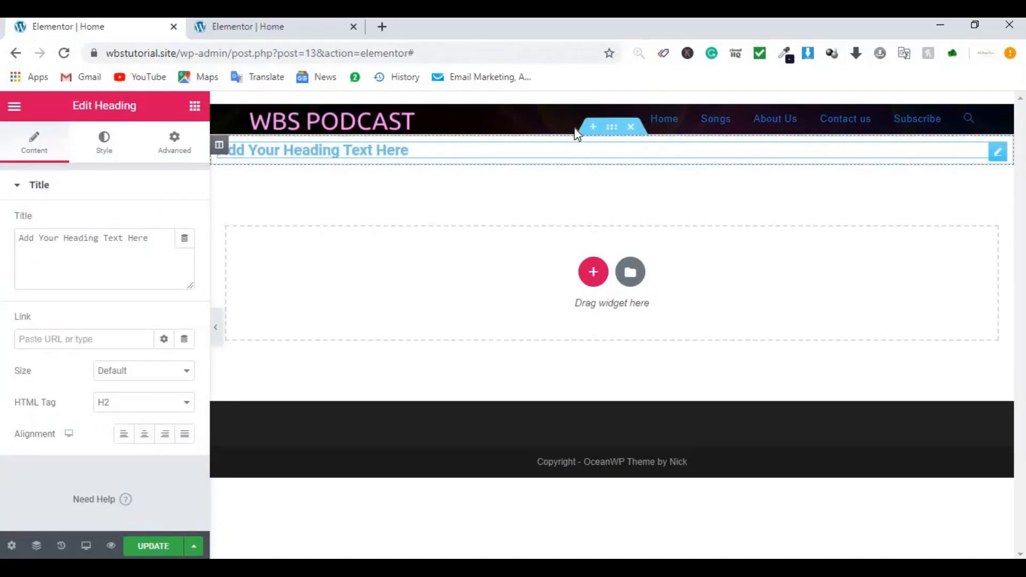
{"action": "left_click", "coordinate": [613, 134]}
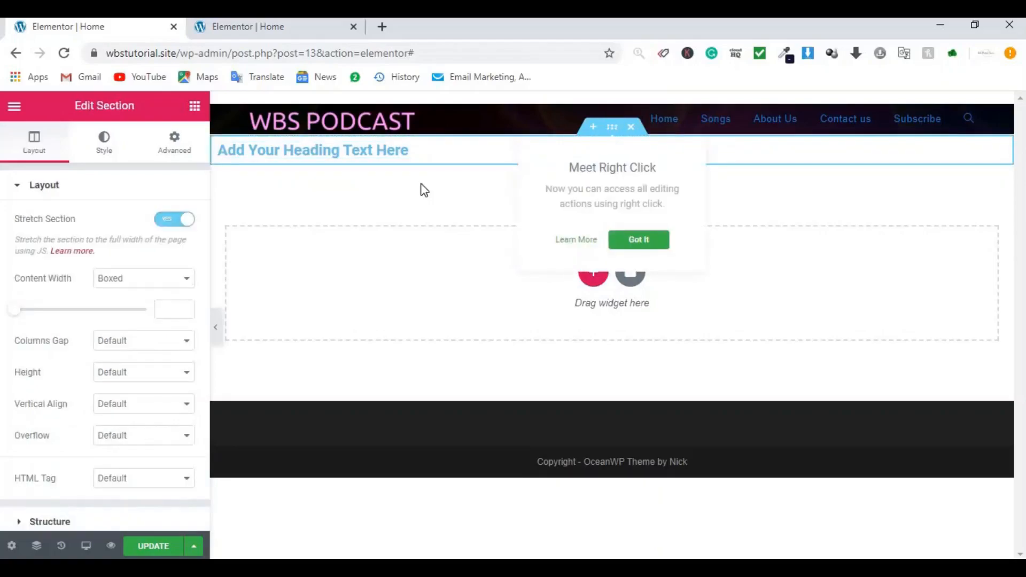
{"action": "left_click", "coordinate": [101, 157]}
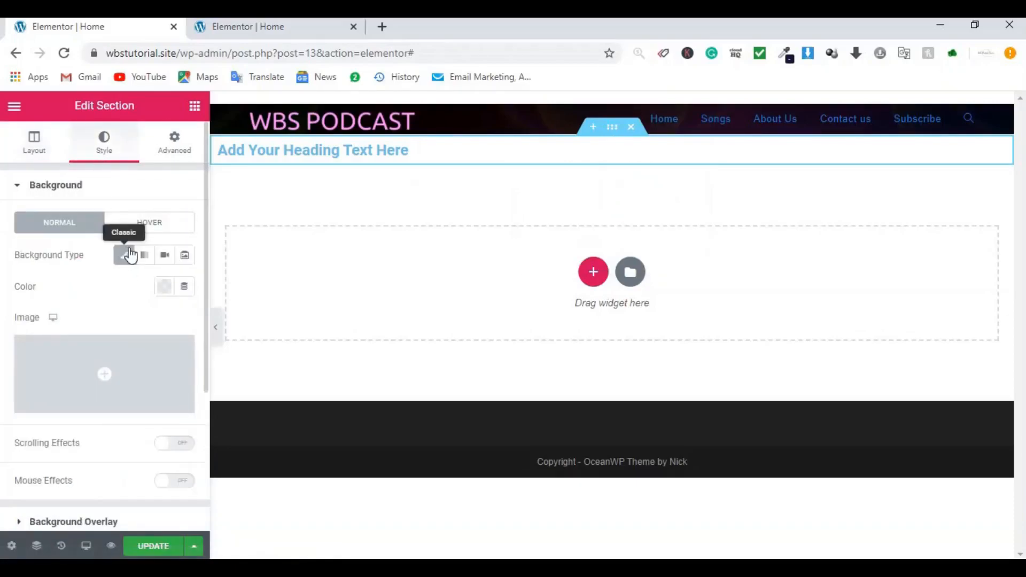
Step: Give the section a classic podcast.jpg background image, centred, at Cover size
{"action": "left_click", "coordinate": [125, 261]}
{"action": "left_click", "coordinate": [125, 256]}
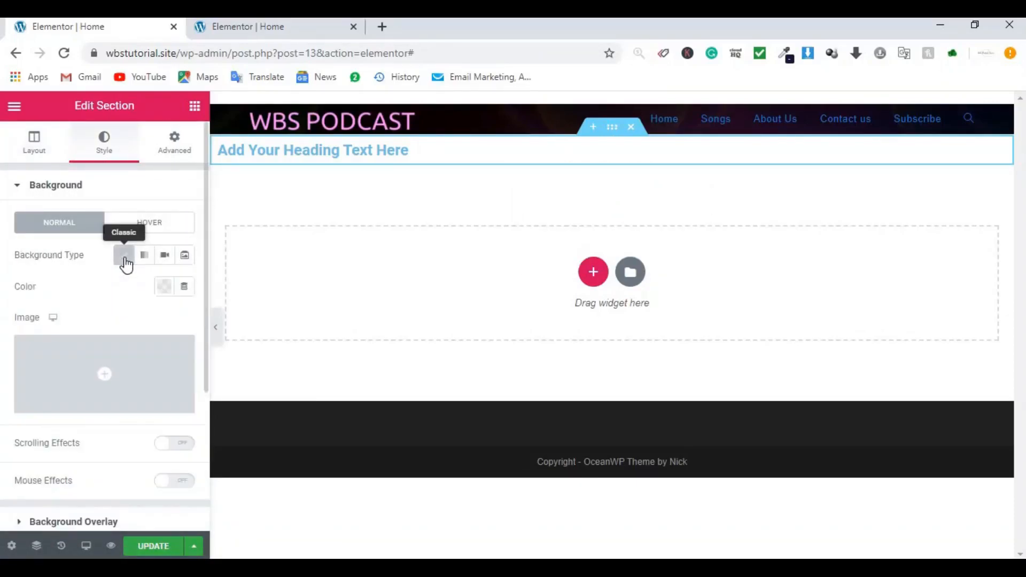
{"action": "left_click", "coordinate": [104, 381]}
{"action": "left_click", "coordinate": [73, 284]}
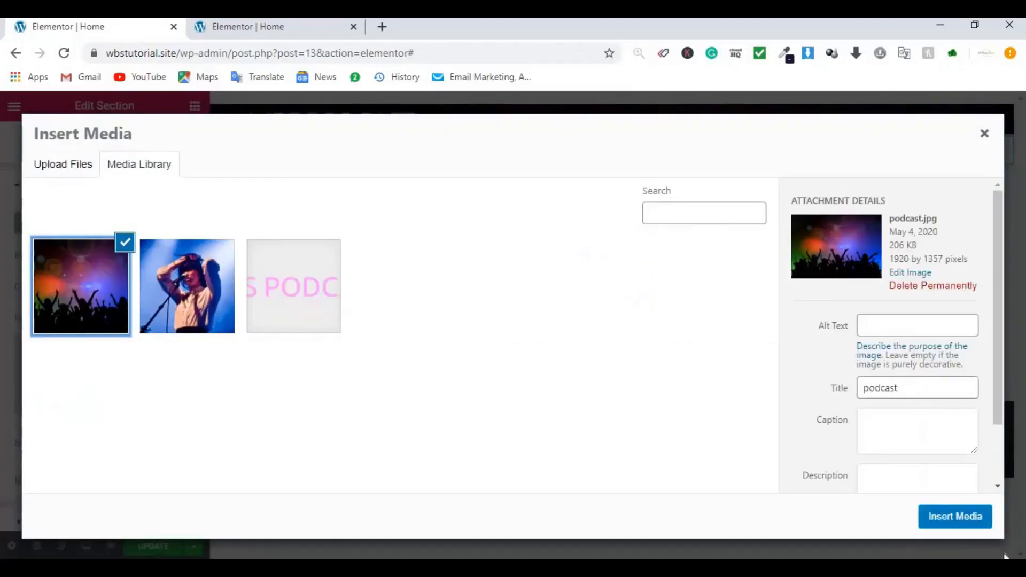
{"action": "left_click", "coordinate": [956, 517]}
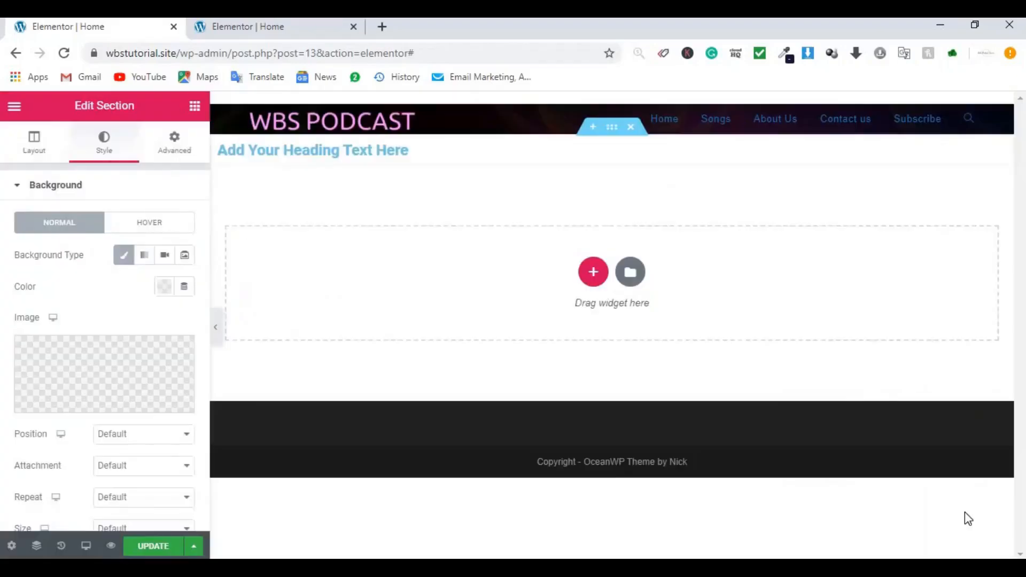
{"action": "scroll", "coordinate": [114, 319], "scroll_direction": "down", "scroll_amount": 2}
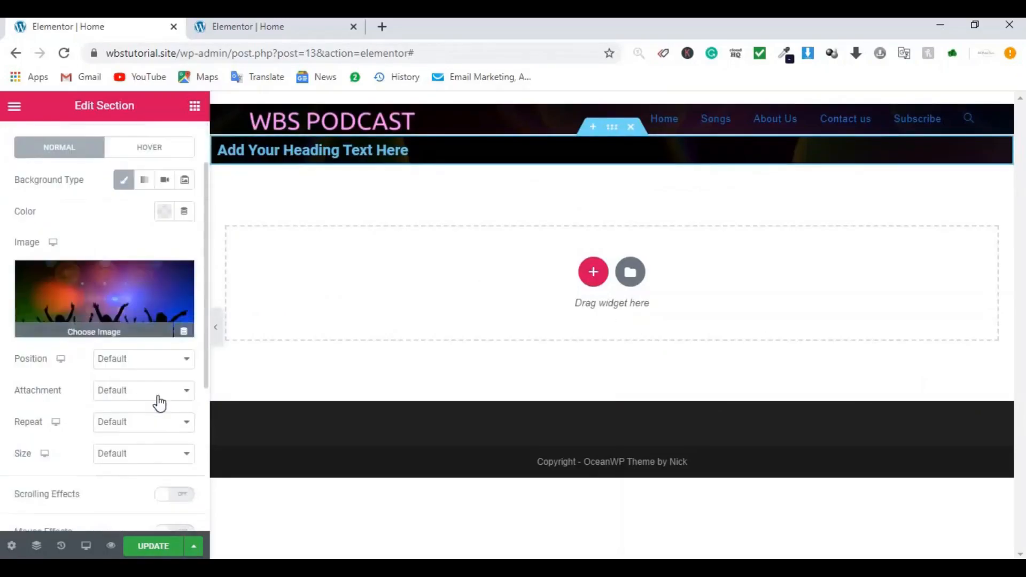
{"action": "left_click", "coordinate": [138, 362]}
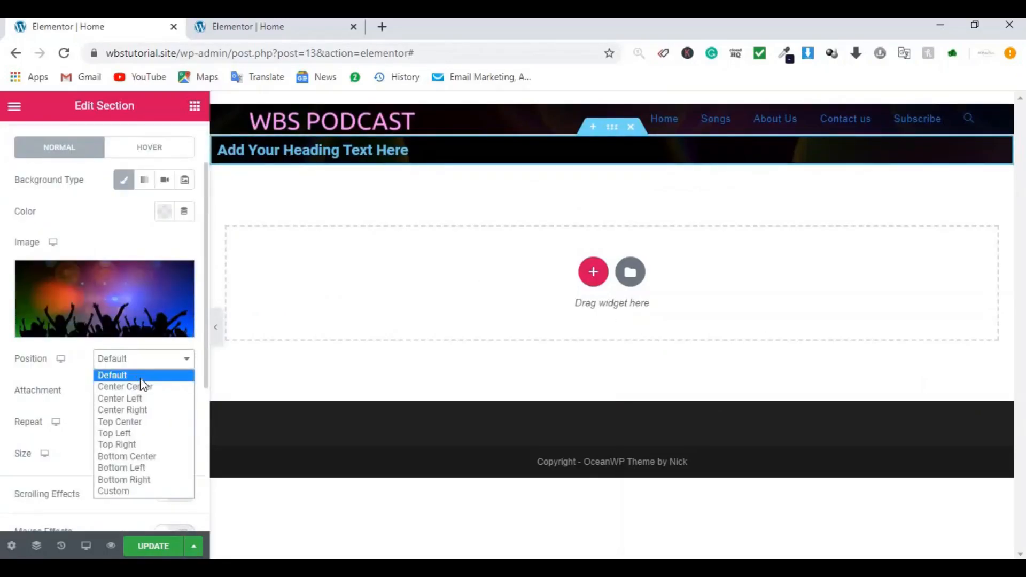
{"action": "left_click", "coordinate": [138, 385]}
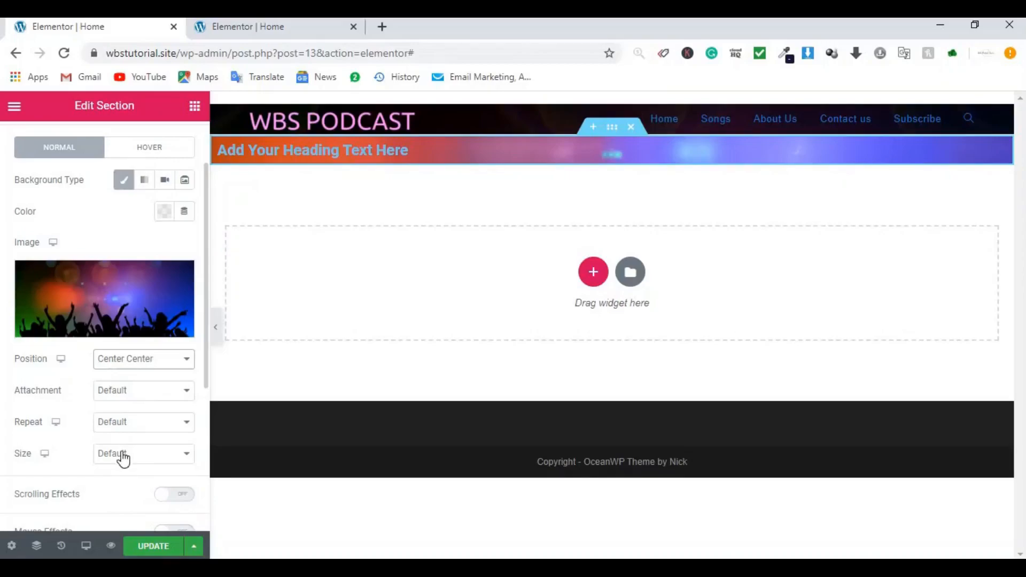
{"action": "left_click", "coordinate": [124, 456]}
{"action": "left_click", "coordinate": [125, 492]}
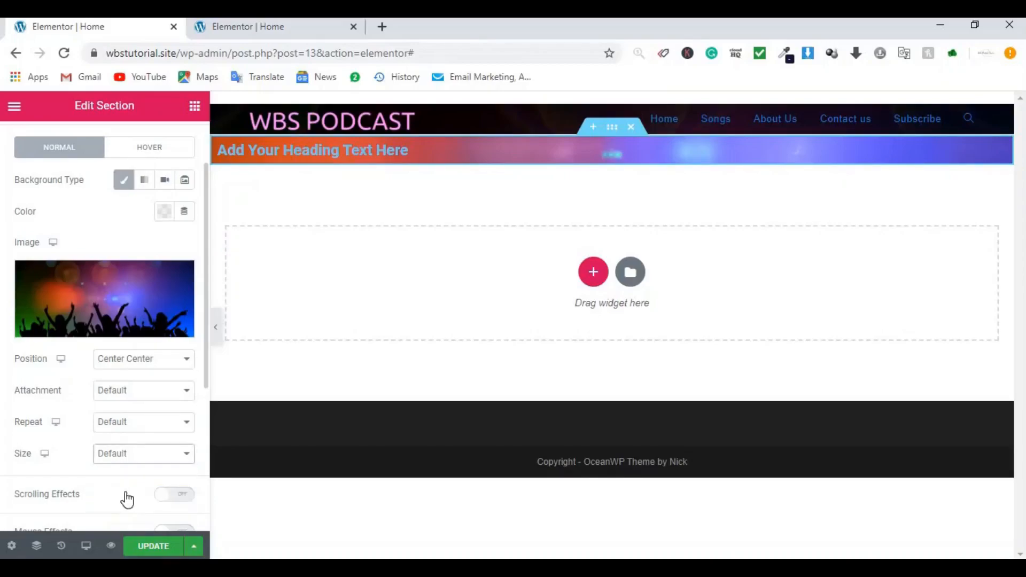
{"action": "scroll", "coordinate": [127, 215], "scroll_direction": "up", "scroll_amount": 2}
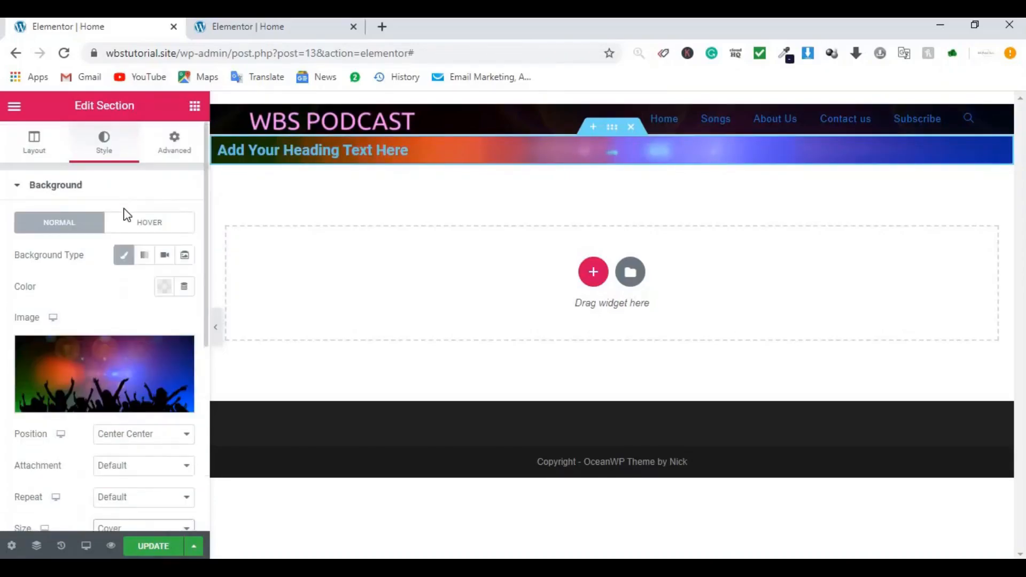
Step: Enter 170 as the section's linked padding under Advanced
{"action": "left_click", "coordinate": [170, 144]}
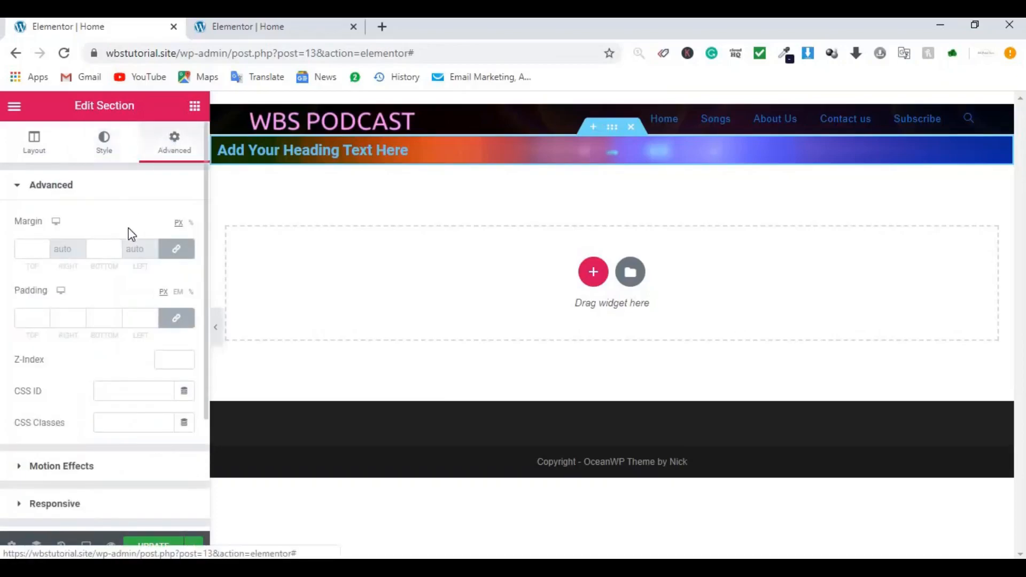
{"action": "left_click", "coordinate": [20, 319]}
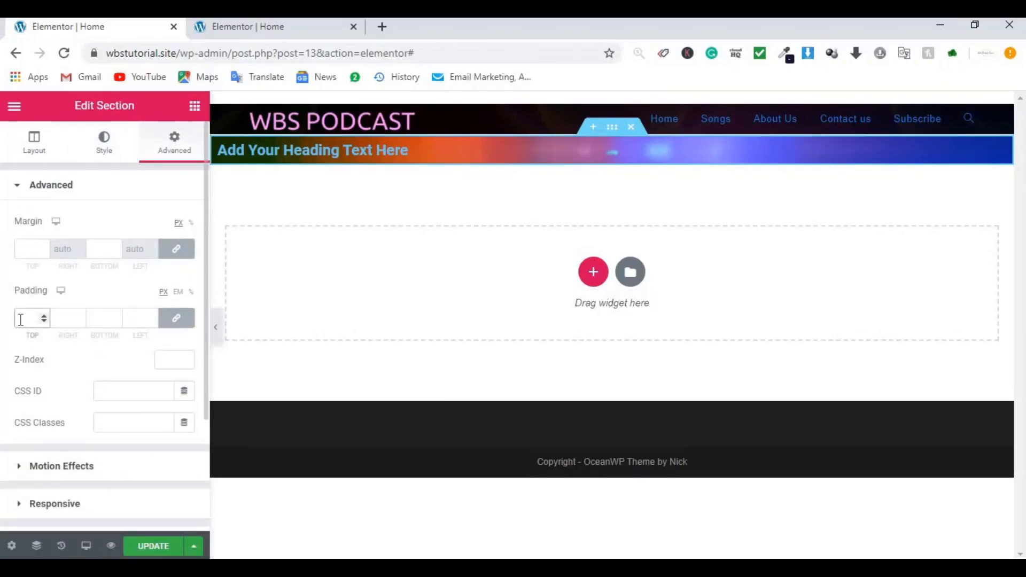
{"action": "type", "text": "1"}
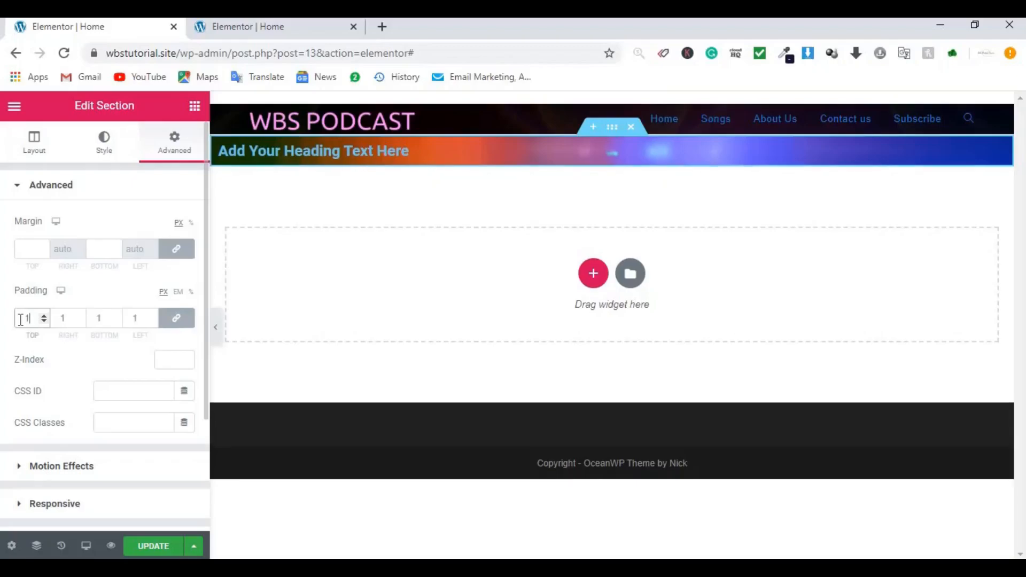
{"action": "type", "text": "70"}
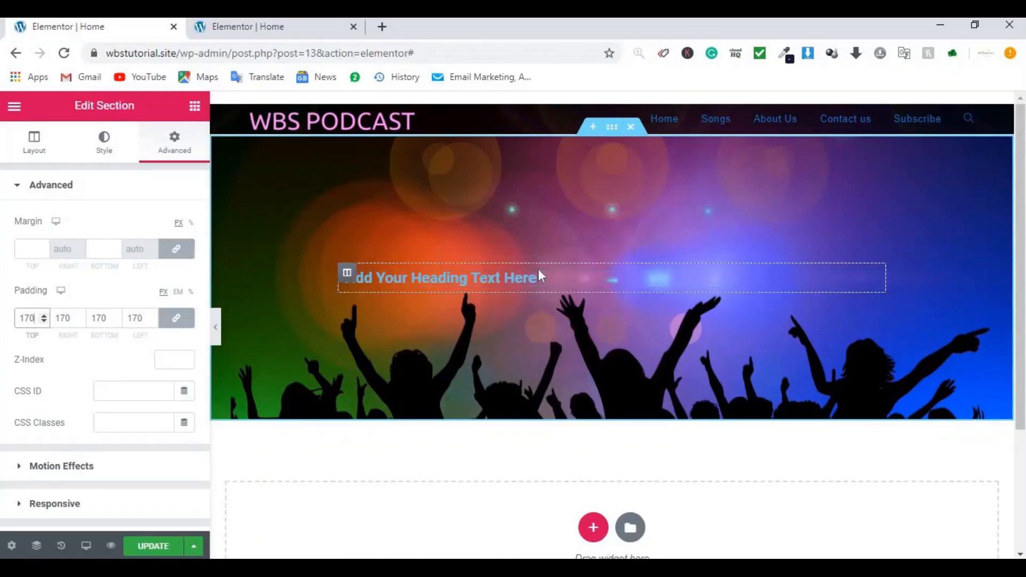
Step: Centre-align the heading and compare it with the finished reference page
{"action": "mouse_move", "coordinate": [873, 282]}
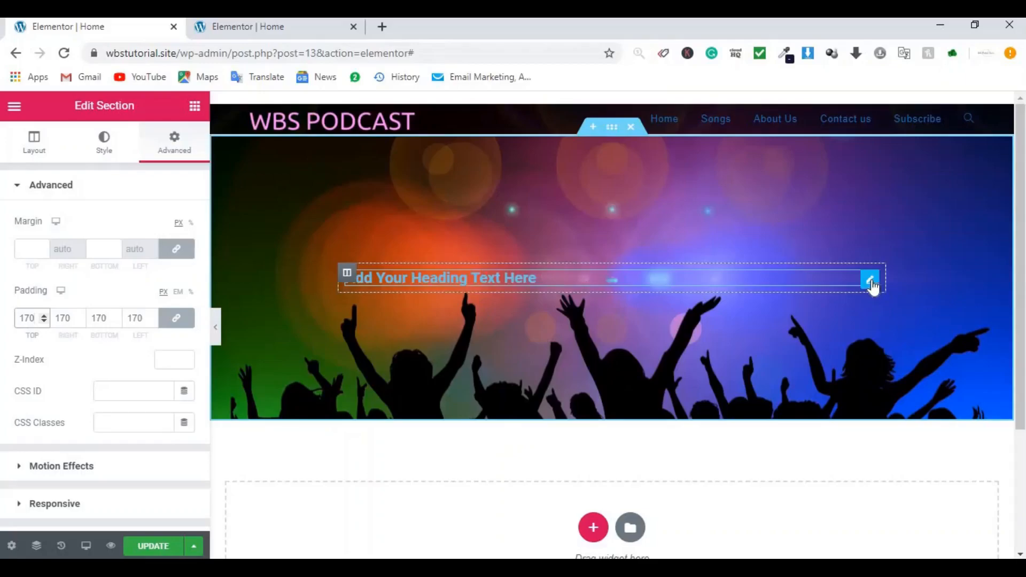
{"action": "left_click", "coordinate": [875, 282]}
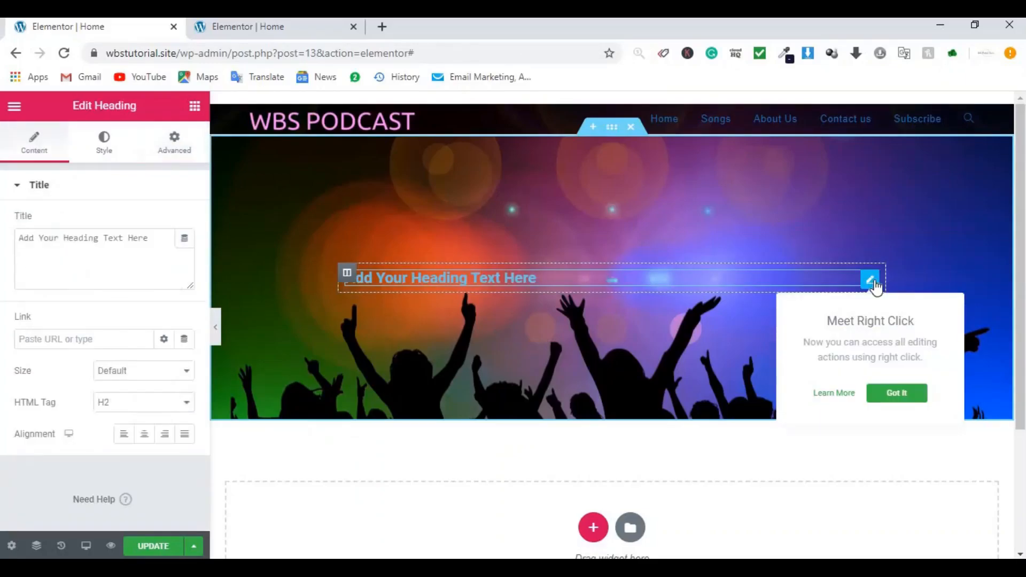
{"action": "left_click", "coordinate": [146, 435]}
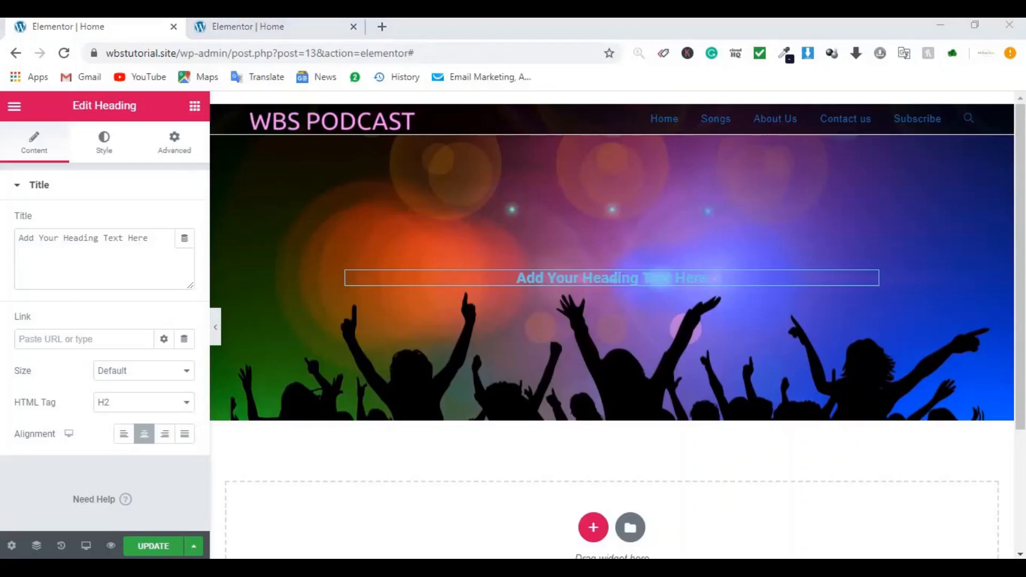
{"action": "left_click", "coordinate": [249, 25]}
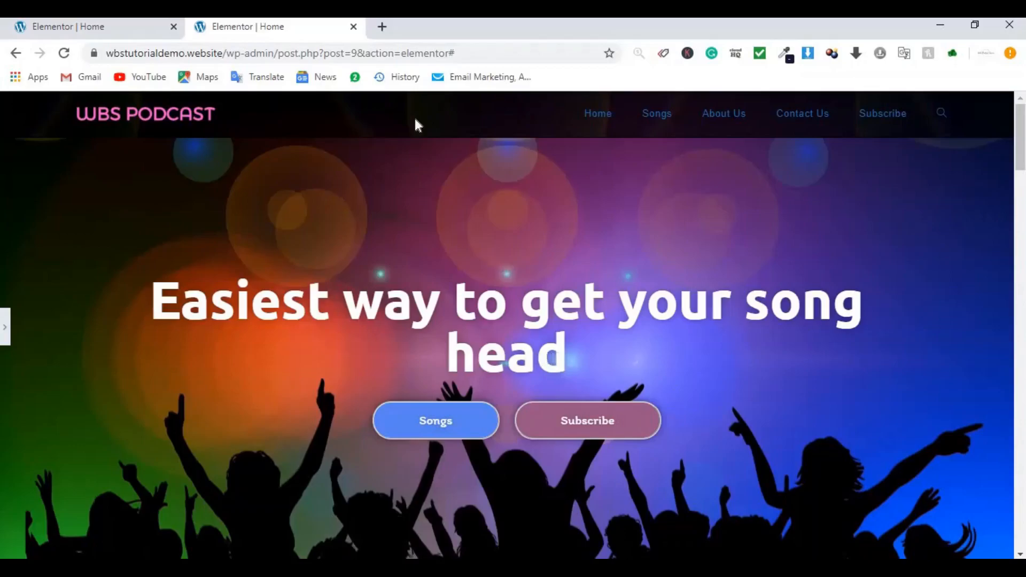
{"action": "left_click", "coordinate": [110, 27]}
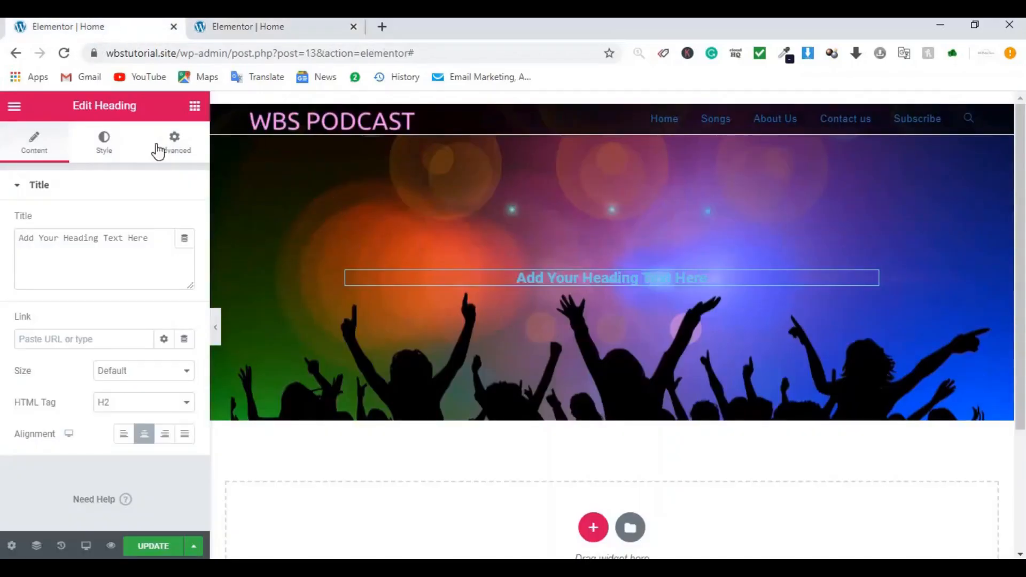
Step: Replace the placeholder heading text with 'Easiet Way to get your song Heard'
{"action": "left_click", "coordinate": [114, 254]}
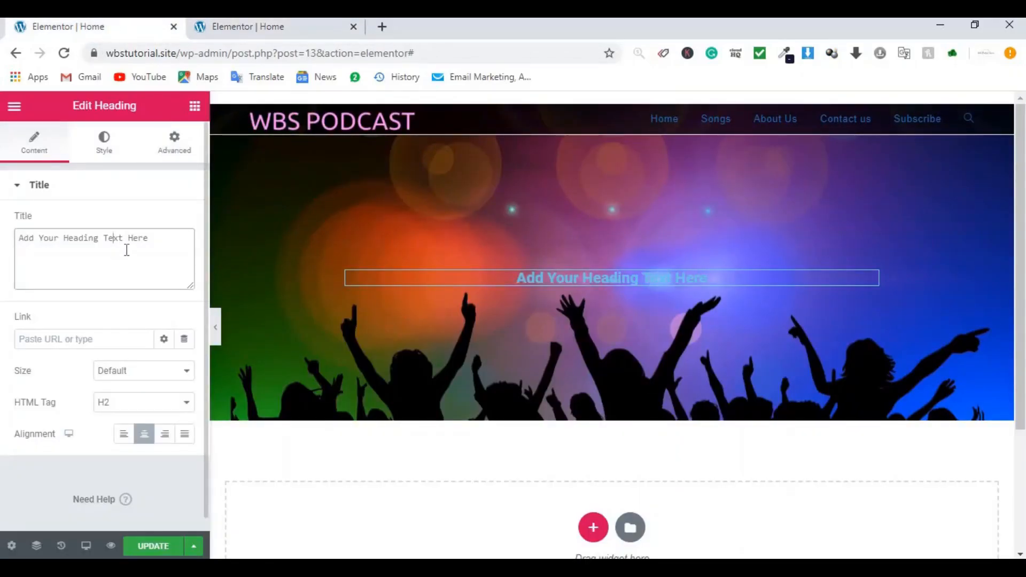
{"action": "key", "text": "ctrl+a"}
{"action": "key", "text": "BackSpace"}
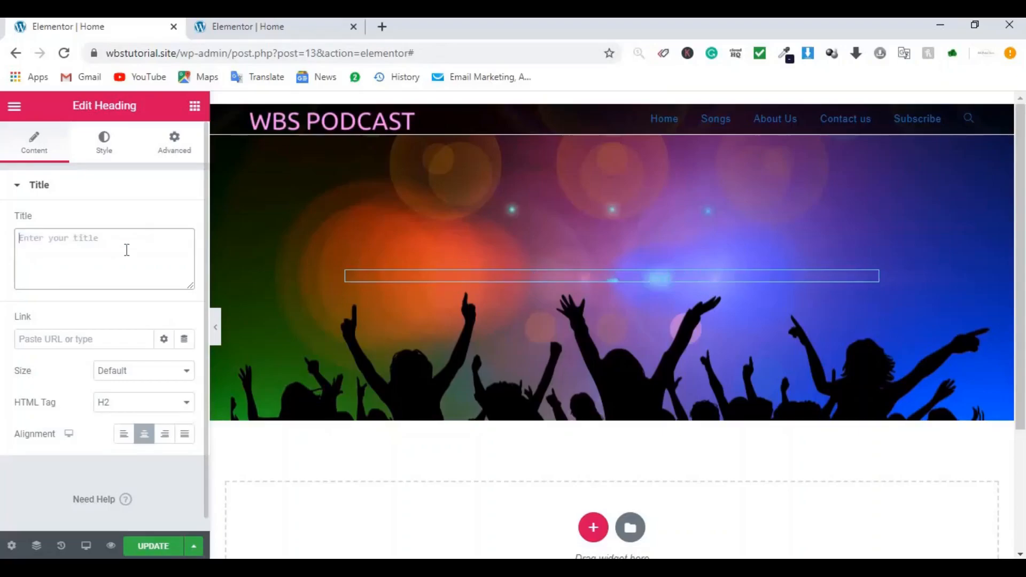
{"action": "type", "text": "Eas"}
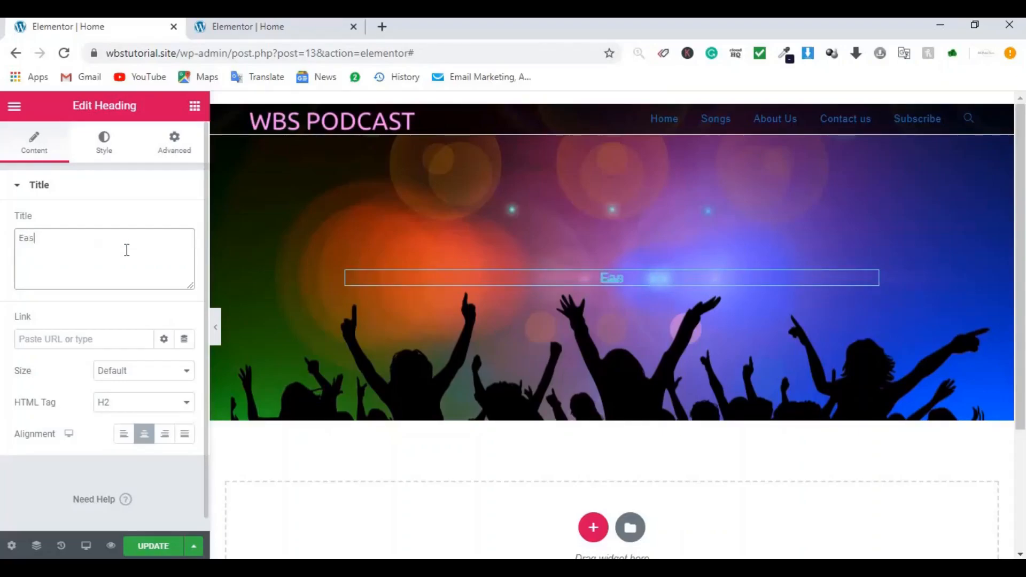
{"action": "type", "text": "iet Wa"}
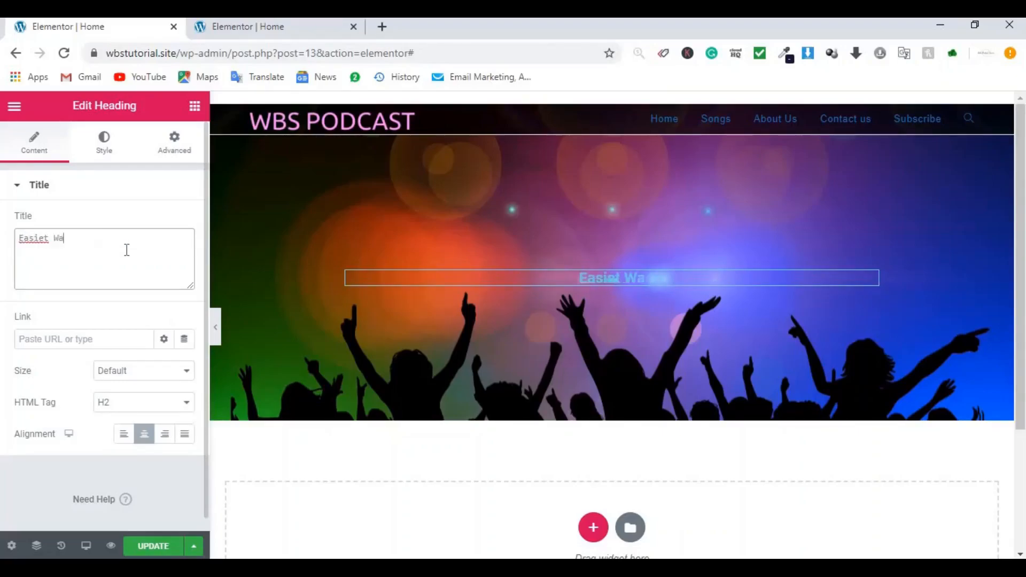
{"action": "type", "text": "y to ge"}
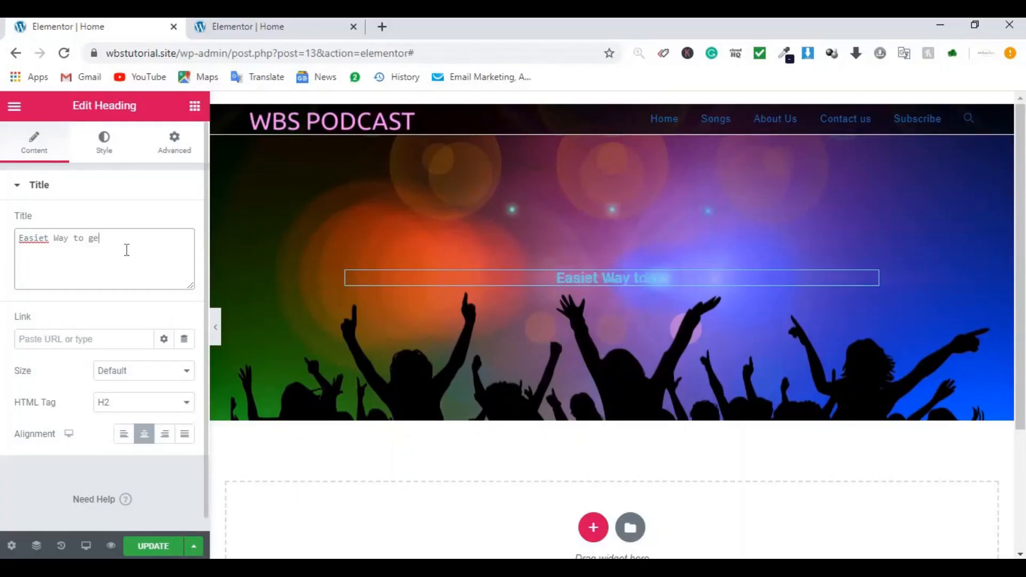
{"action": "type", "text": "t your s"}
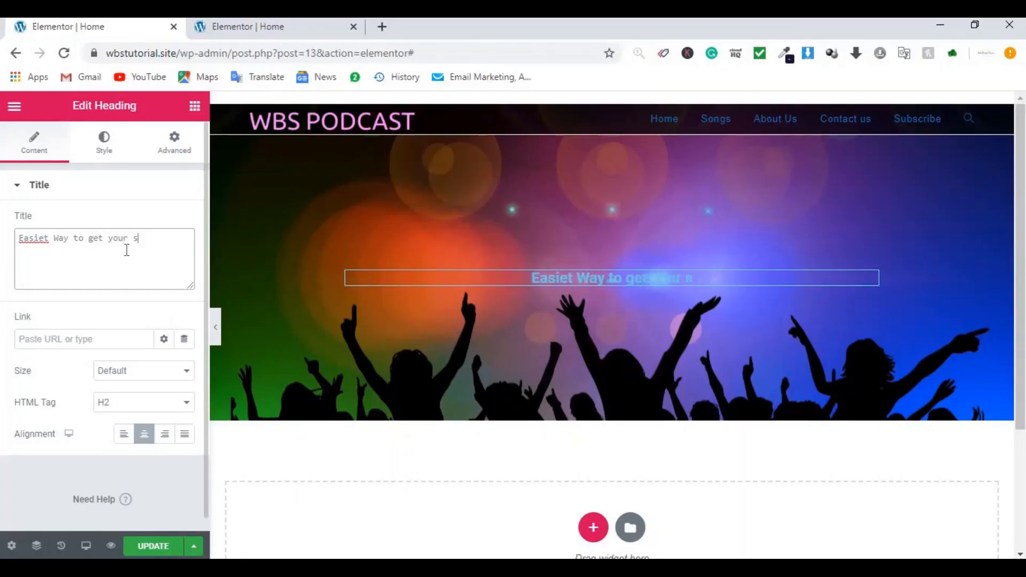
{"action": "type", "text": "ong Head"}
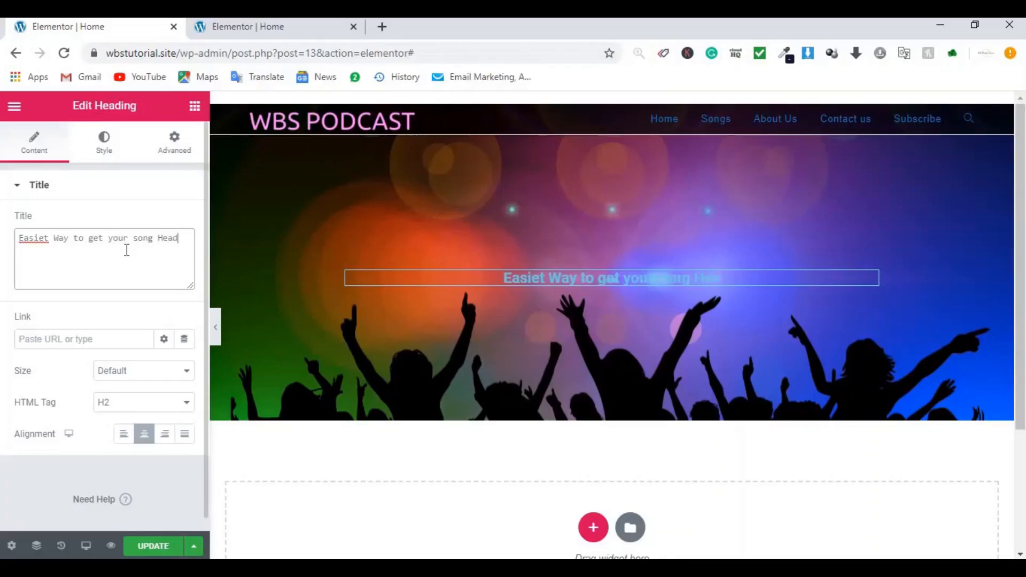
Step: Style the heading text white in the Ubuntu font at size 70
{"action": "left_click", "coordinate": [105, 152]}
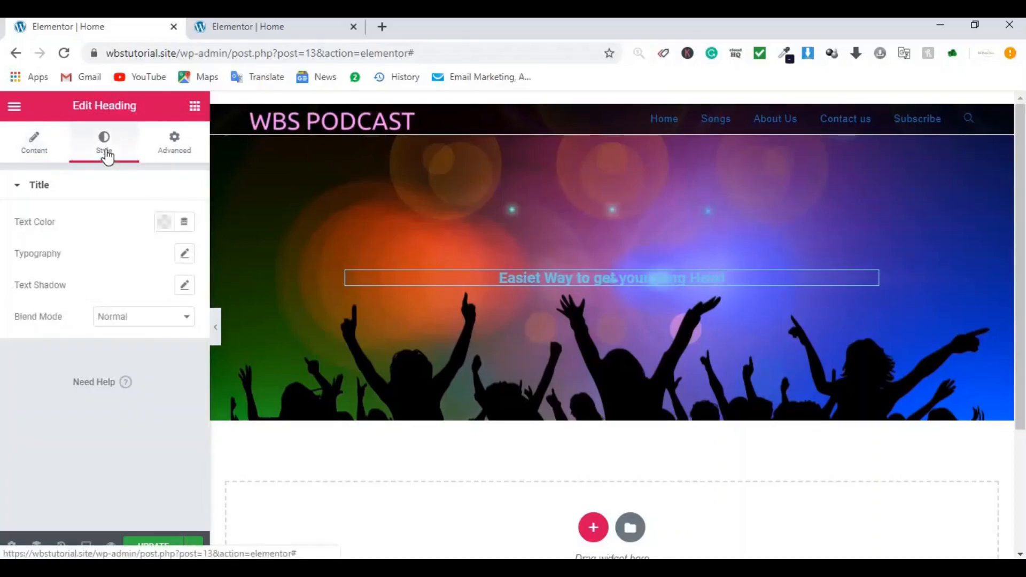
{"action": "left_click", "coordinate": [165, 222]}
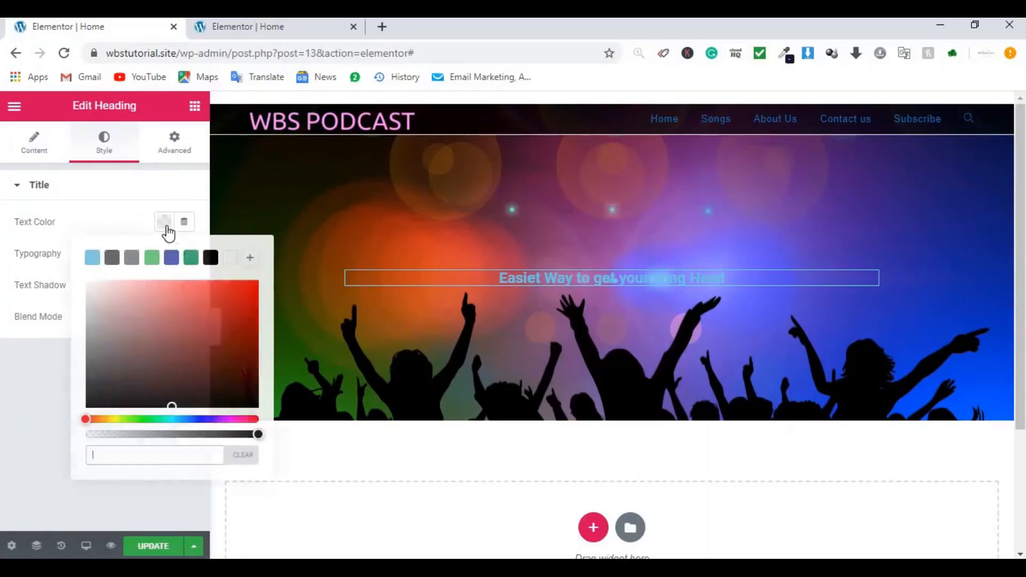
{"action": "left_click", "coordinate": [234, 259]}
{"action": "left_click", "coordinate": [75, 219]}
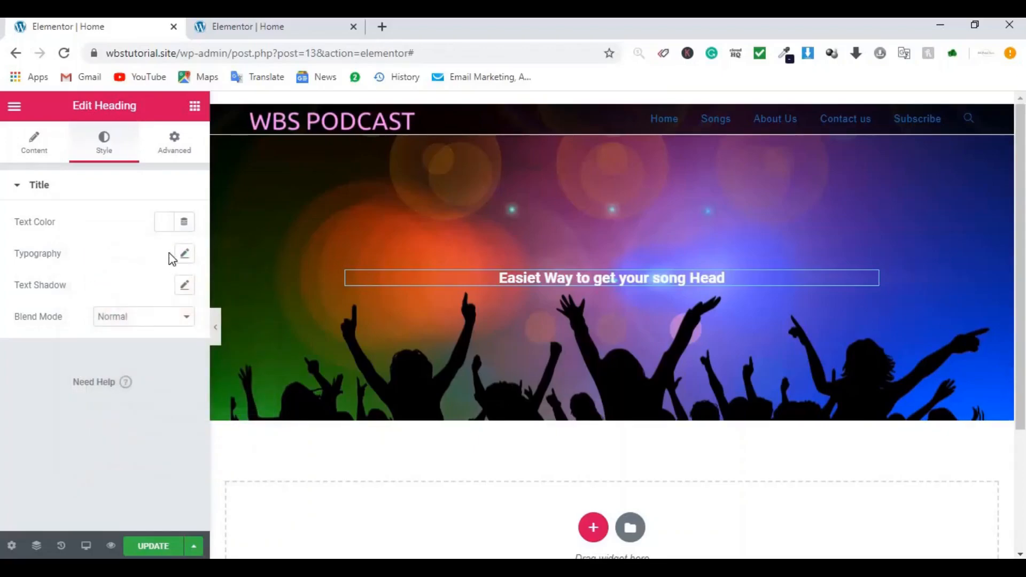
{"action": "left_click", "coordinate": [185, 257]}
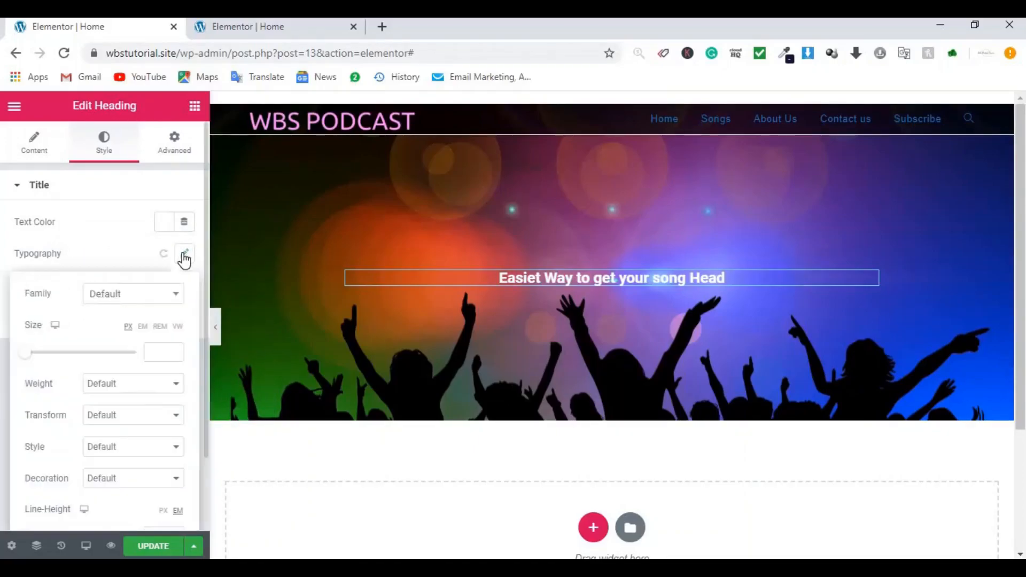
{"action": "left_click", "coordinate": [133, 295]}
{"action": "type", "text": "ubu"}
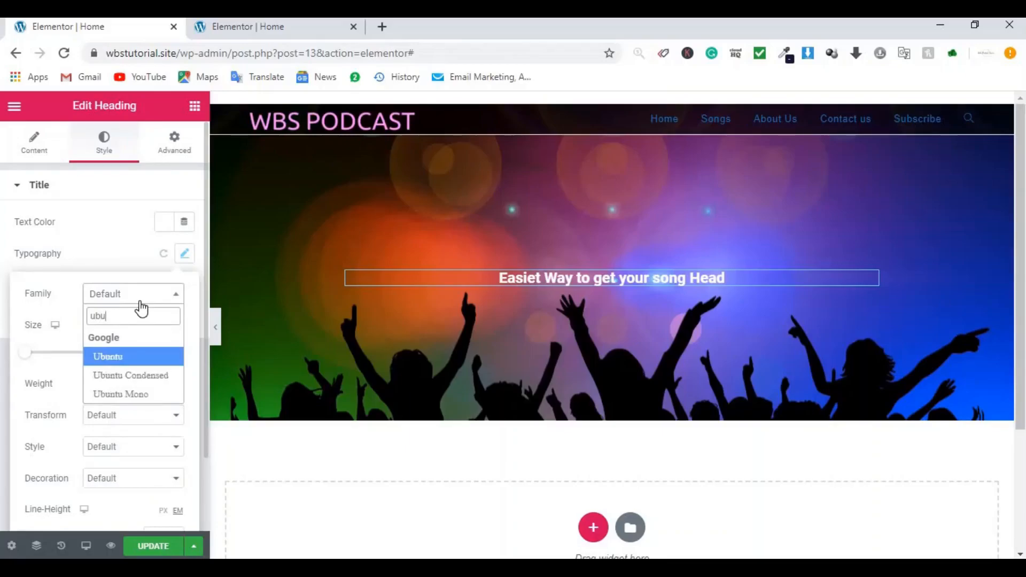
{"action": "key", "text": "Return"}
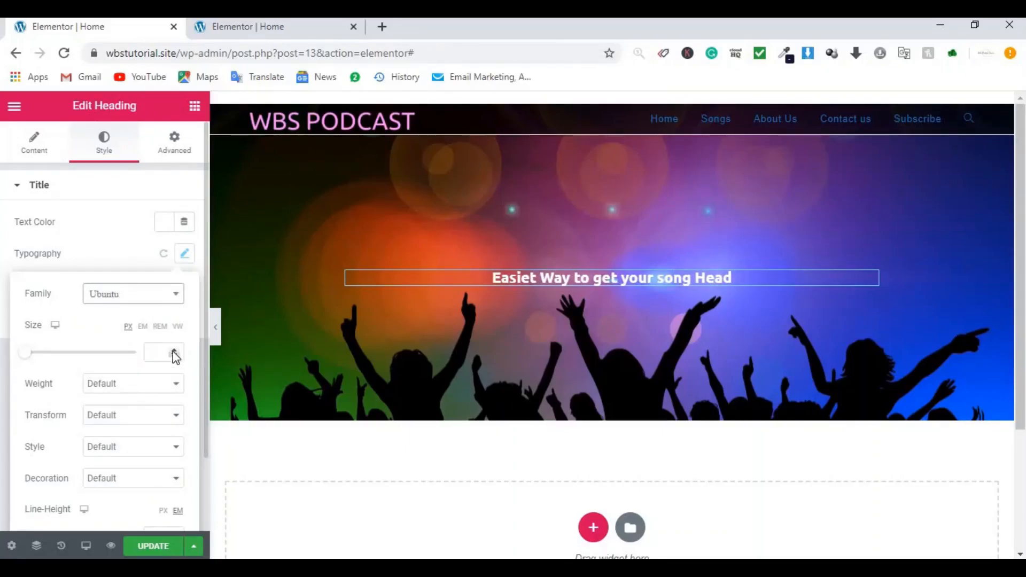
{"action": "left_click", "coordinate": [158, 352]}
{"action": "type", "text": "70"}
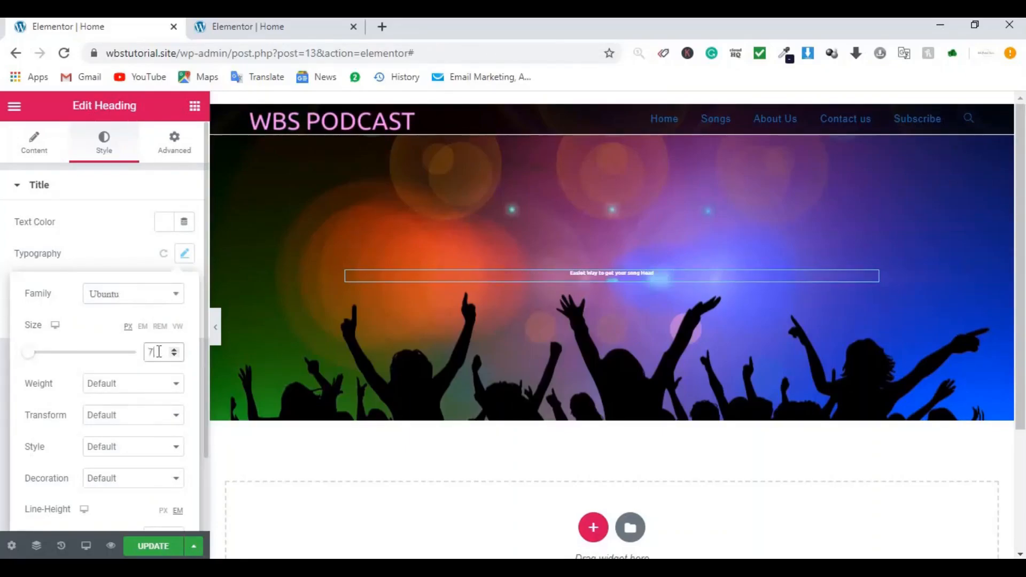
{"action": "left_click", "coordinate": [114, 262]}
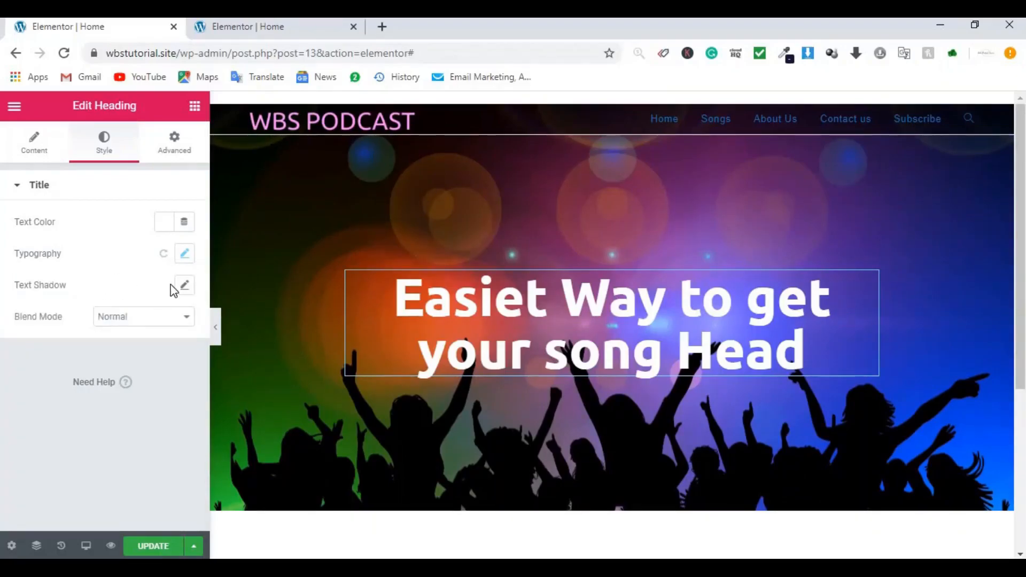
Step: Add a text shadow with blur 100 to the heading
{"action": "left_click", "coordinate": [186, 287]}
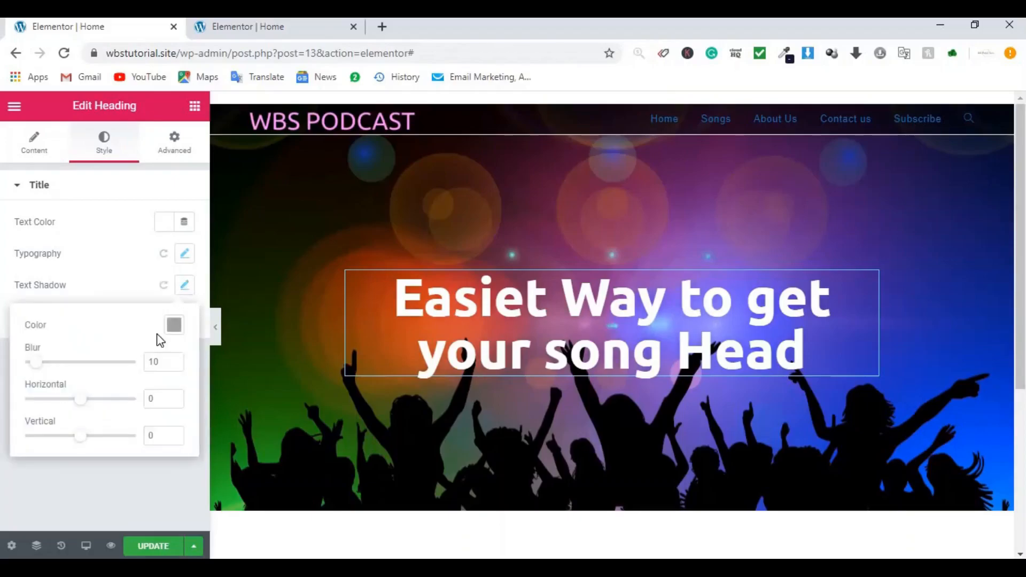
{"action": "type", "text": "00"}
{"action": "key", "text": "BackSpace"}
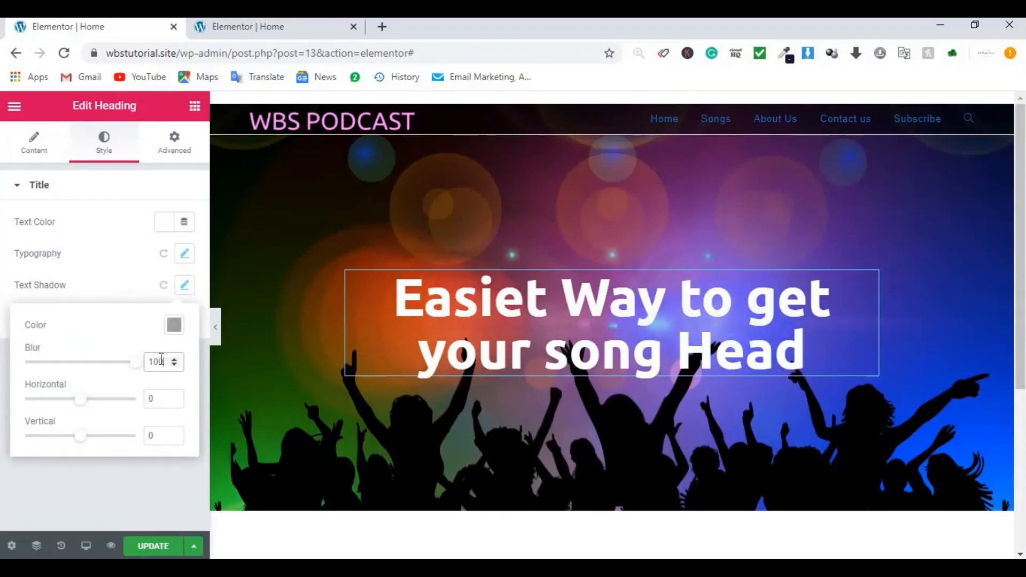
{"action": "left_click", "coordinate": [85, 546]}
{"action": "left_click", "coordinate": [151, 546]}
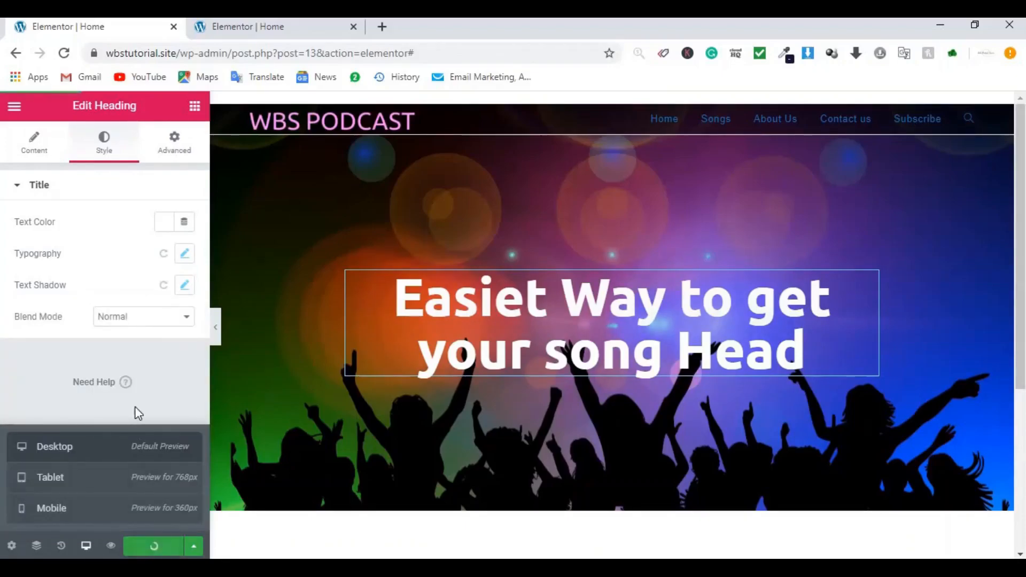
{"action": "left_click", "coordinate": [159, 391]}
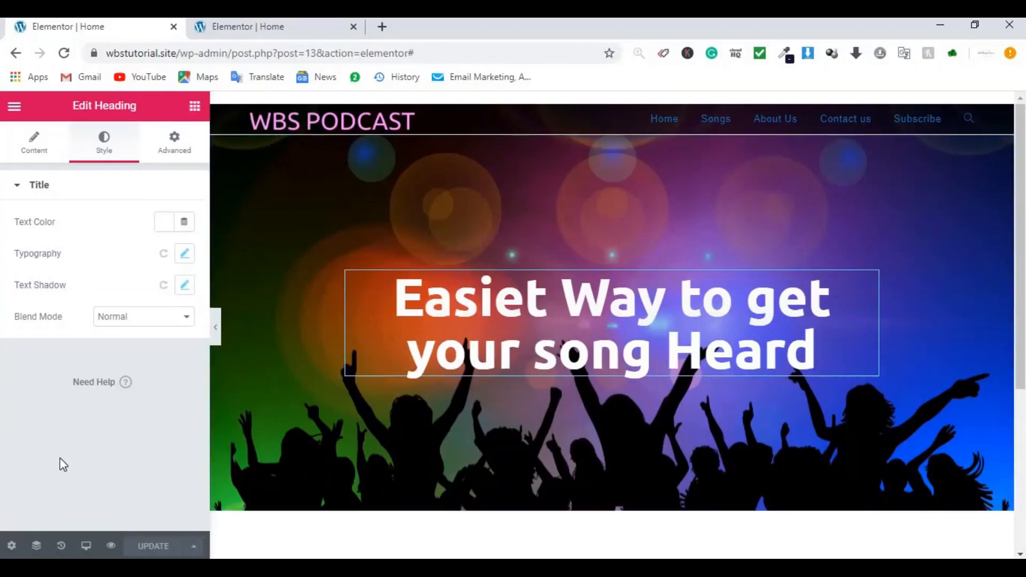
{"action": "left_click", "coordinate": [194, 109]}
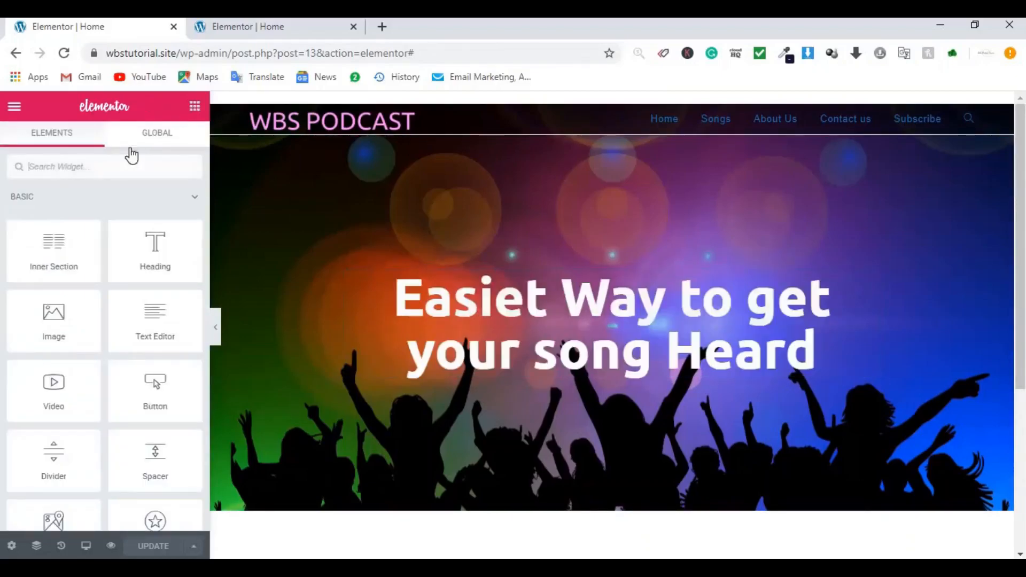
Step: Drop an Inner Section under the heading and put a right-aligned Button in its left column
{"action": "left_click_drag", "start_coordinate": [41, 270], "coordinate": [613, 367]}
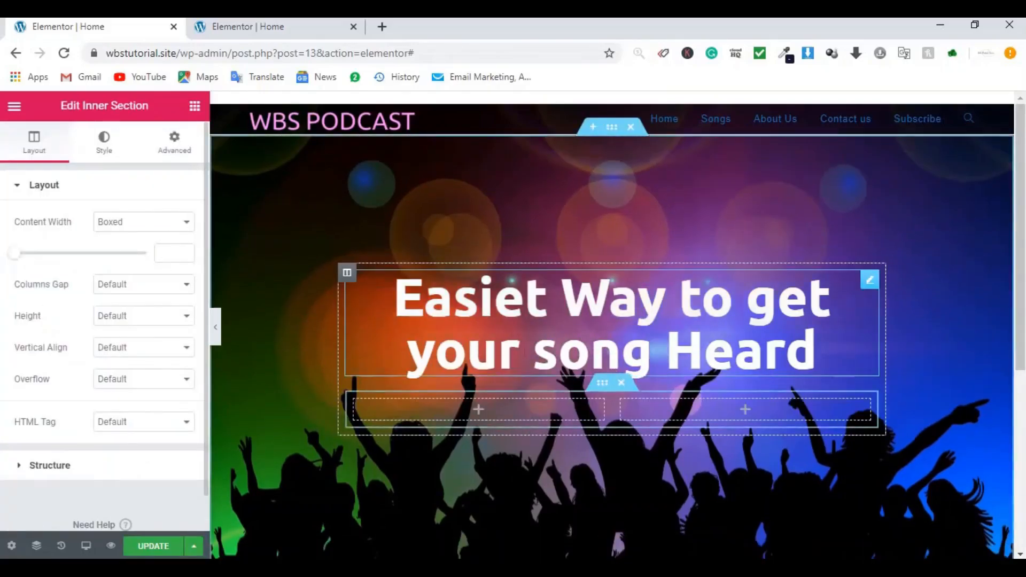
{"action": "left_click", "coordinate": [190, 108]}
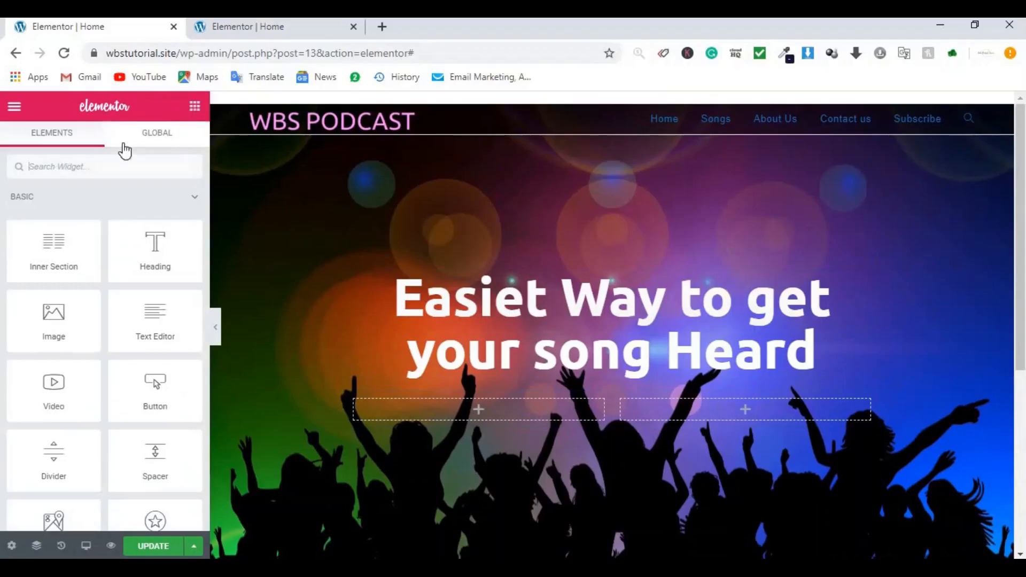
{"action": "left_click", "coordinate": [74, 168]}
{"action": "type", "text": "bu"}
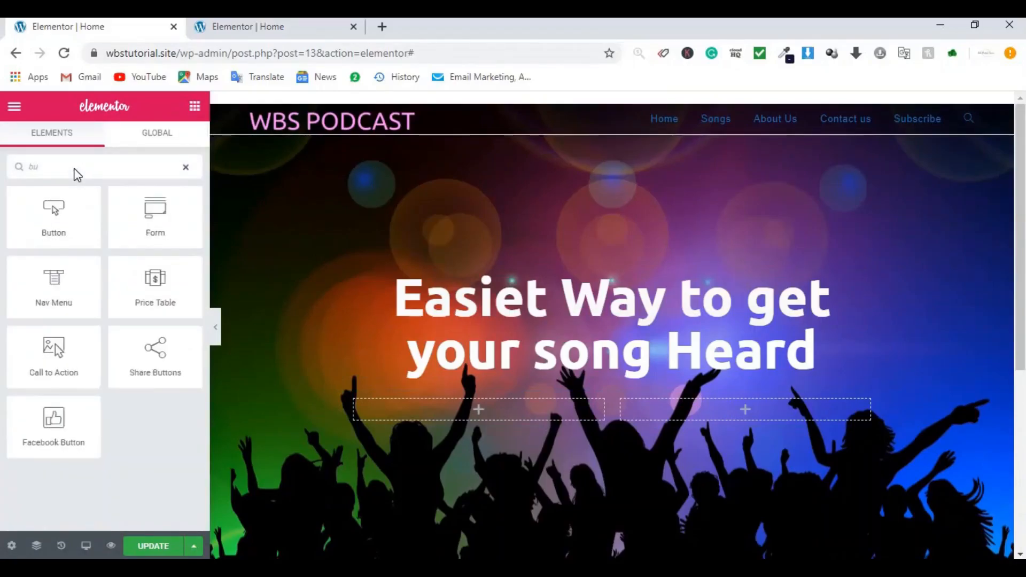
{"action": "left_click_drag", "start_coordinate": [54, 214], "coordinate": [458, 412]}
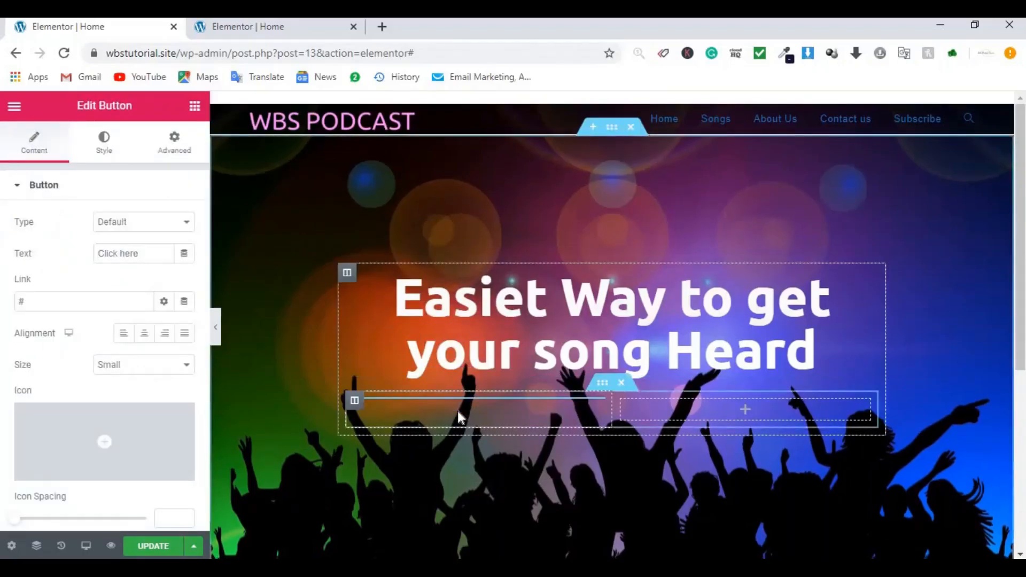
{"action": "left_click", "coordinate": [164, 334]}
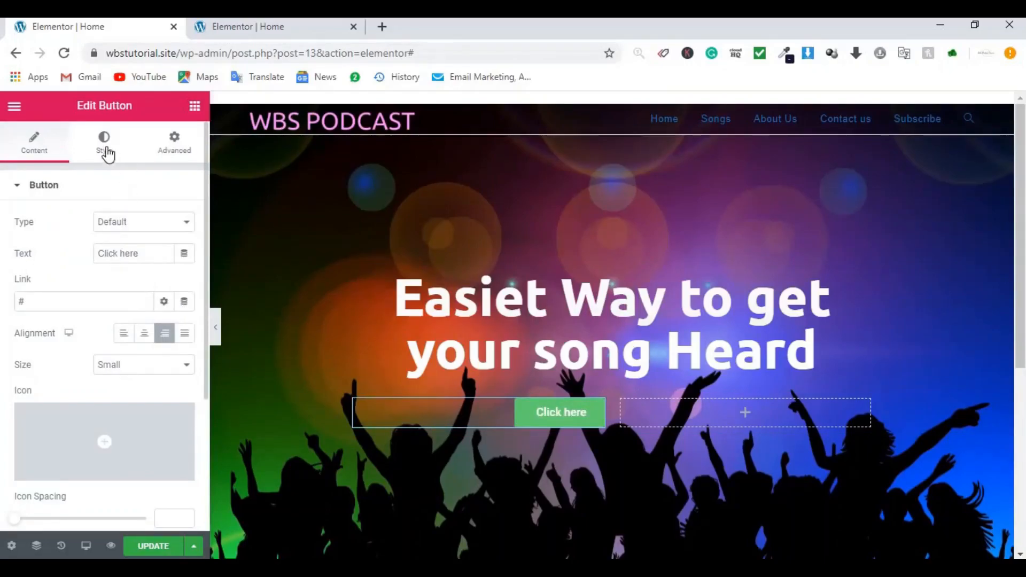
Step: Set the Click here button's font to Itim and add a text shadow
{"action": "left_click", "coordinate": [105, 151]}
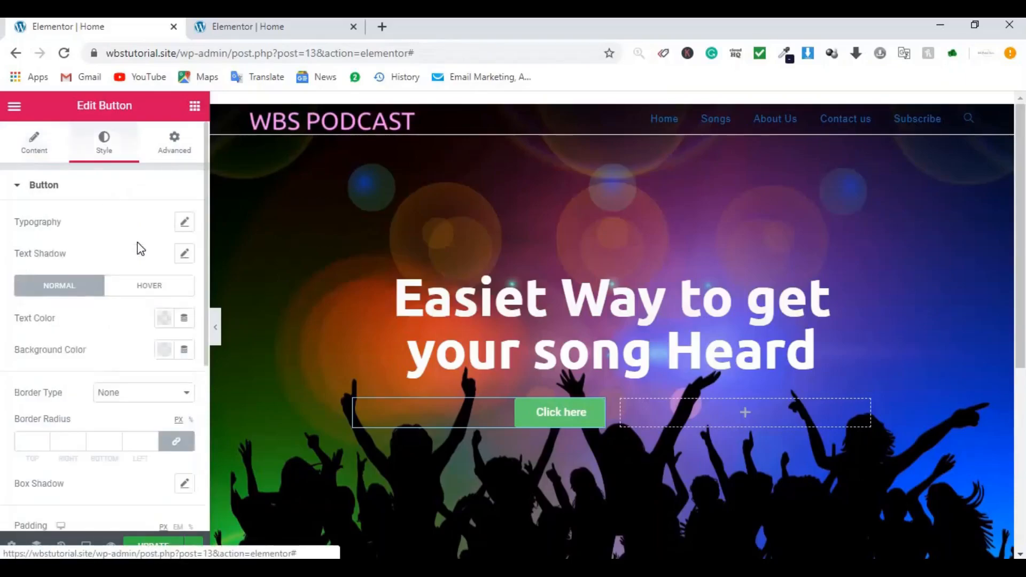
{"action": "left_click", "coordinate": [185, 222]}
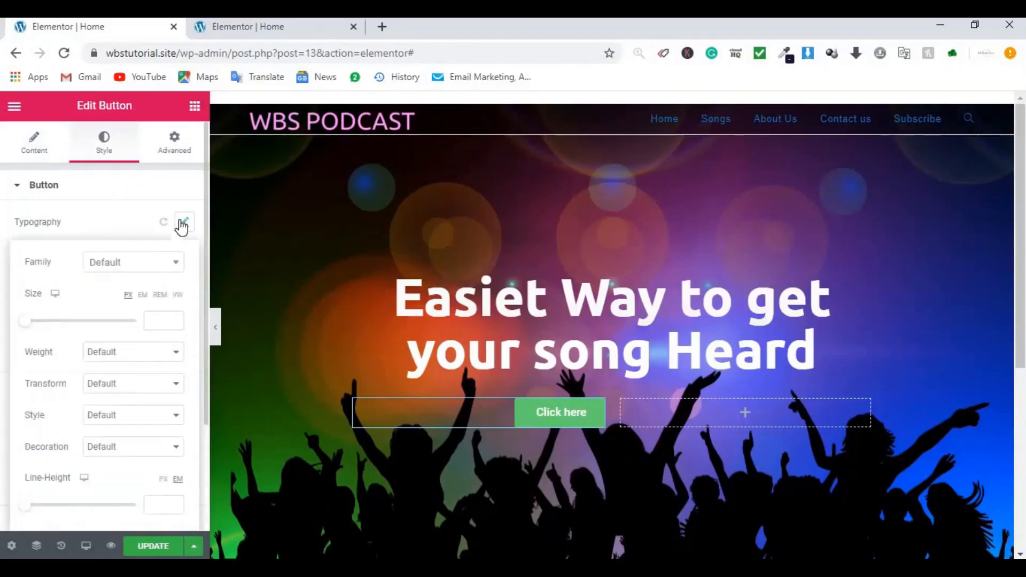
{"action": "left_click", "coordinate": [140, 268]}
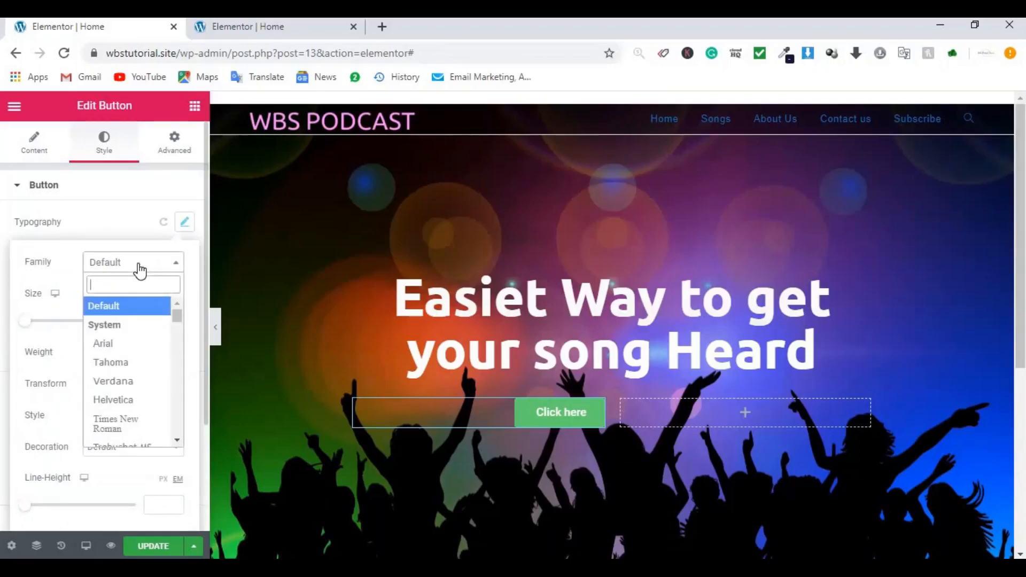
{"action": "type", "text": "itim"}
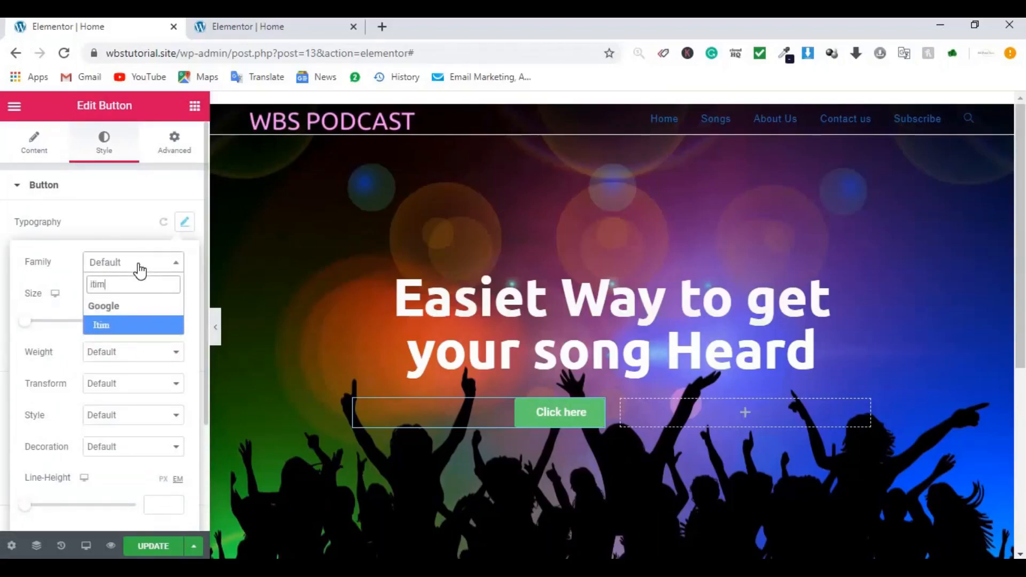
{"action": "key", "text": "Return"}
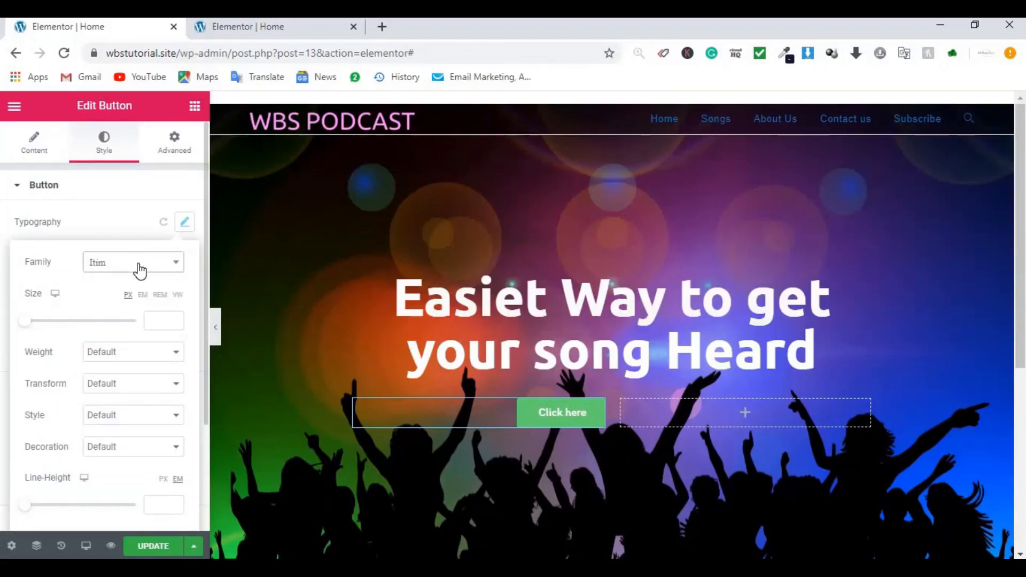
{"action": "left_click", "coordinate": [128, 225]}
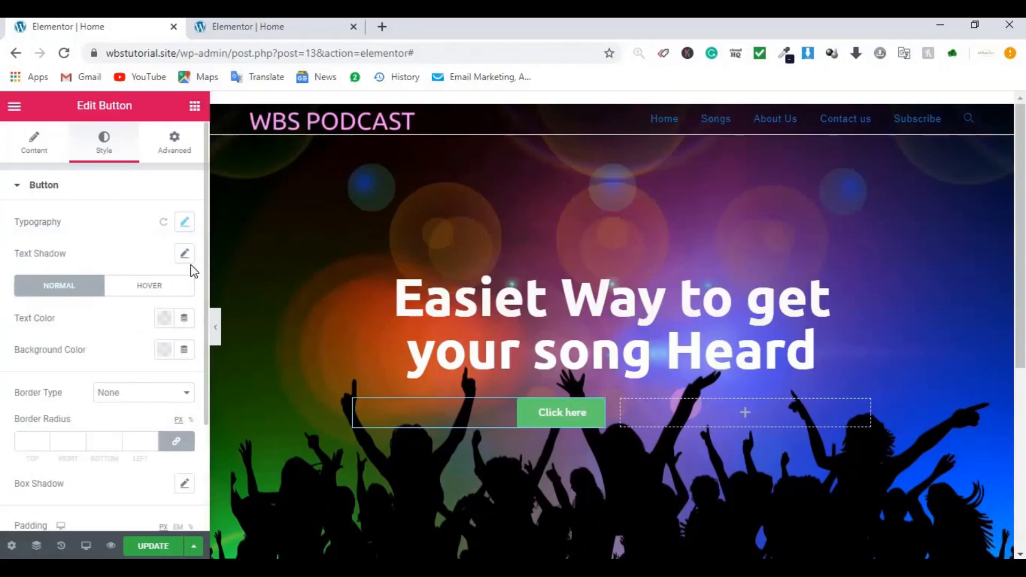
{"action": "left_click", "coordinate": [186, 254]}
{"action": "left_click", "coordinate": [82, 254]}
Step: Give the button a blue #4054B2 background colour
{"action": "left_click", "coordinate": [166, 319]}
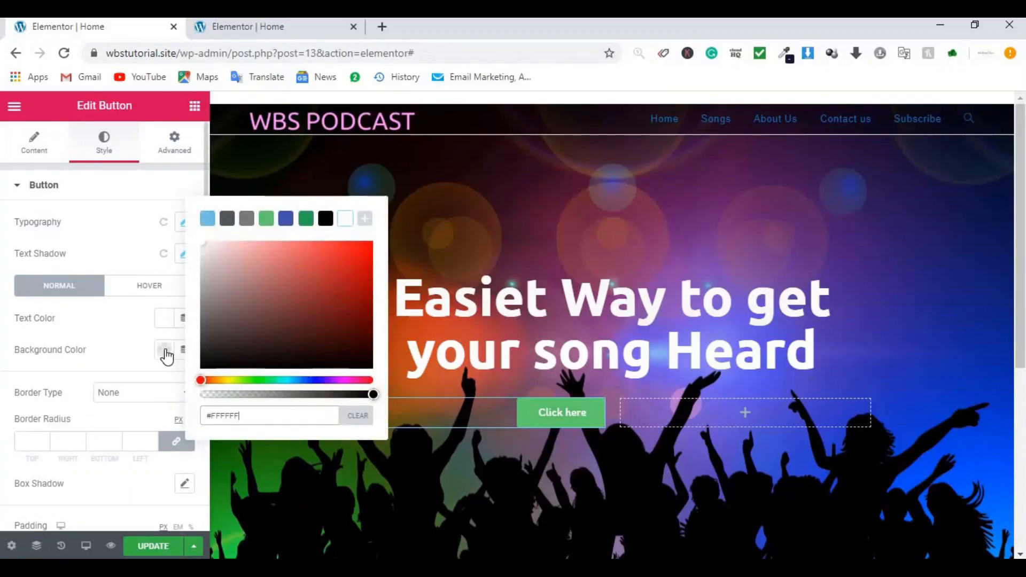
{"action": "left_click", "coordinate": [166, 352]}
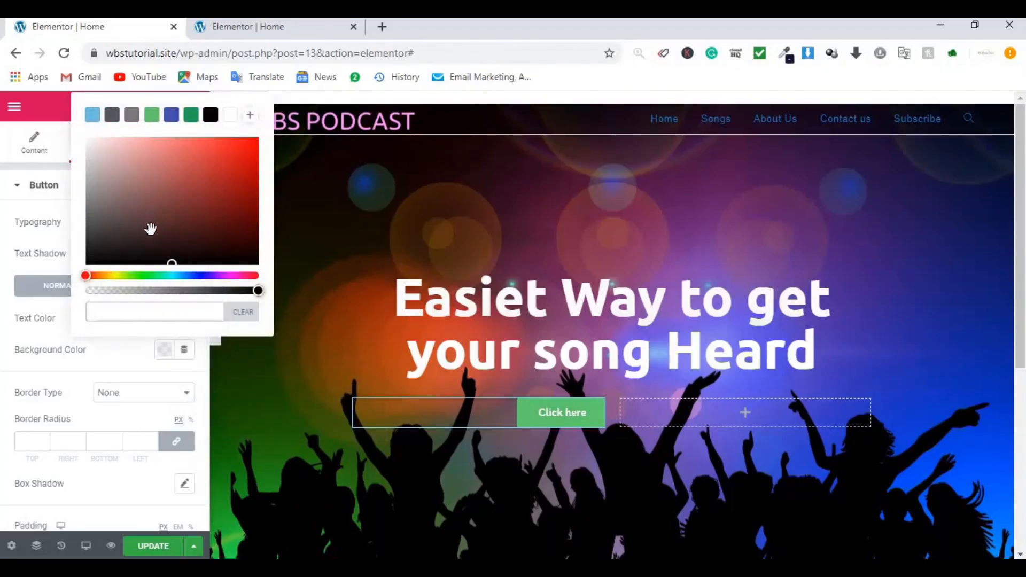
{"action": "left_click", "coordinate": [171, 115]}
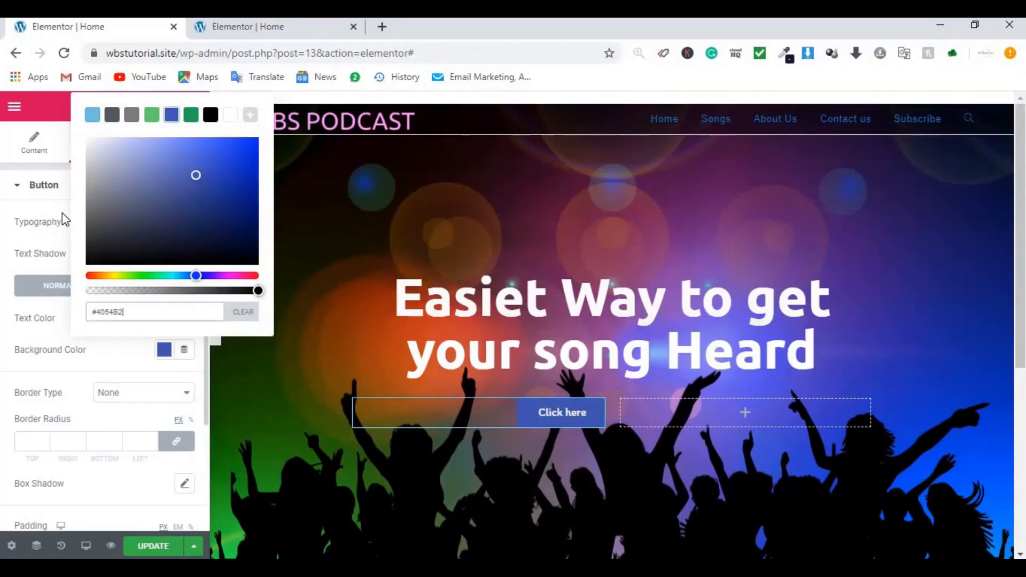
{"action": "left_click", "coordinate": [116, 397]}
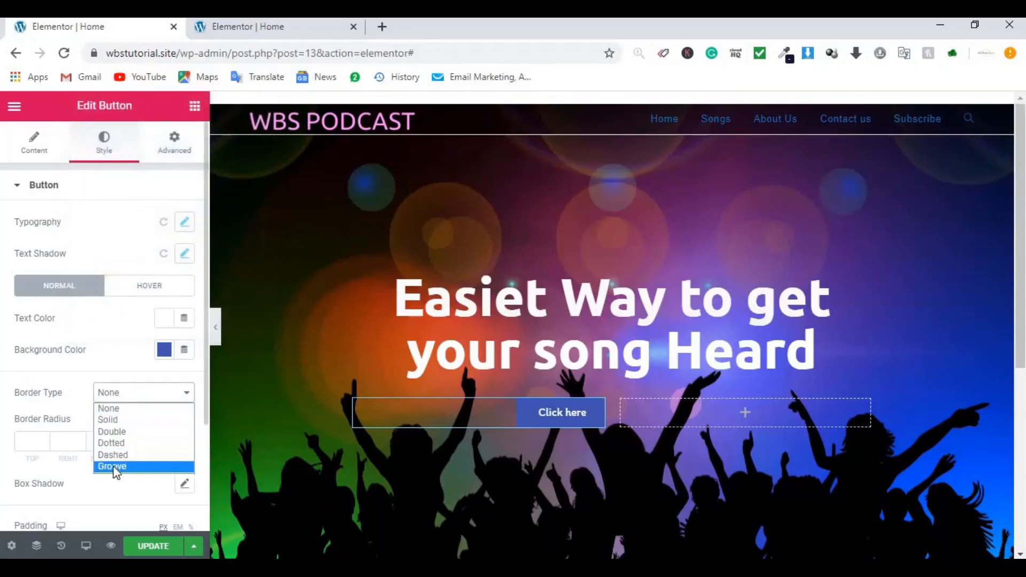
Step: Give the button a 2 px Groove border
{"action": "left_click", "coordinate": [116, 467]}
{"action": "left_click", "coordinate": [37, 451]}
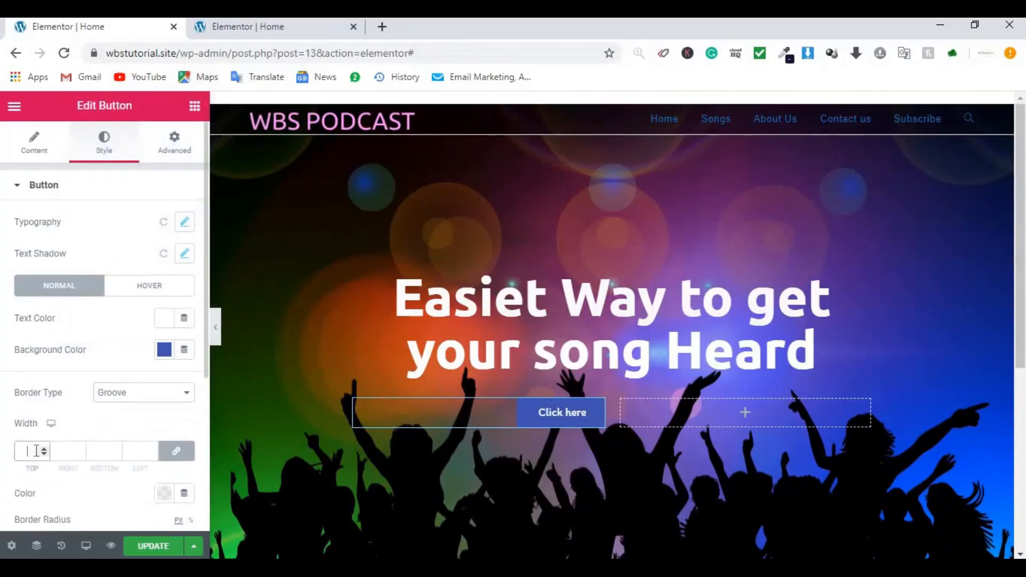
{"action": "type", "text": "2"}
{"action": "scroll", "coordinate": [32, 417], "scroll_direction": "down", "scroll_amount": 3}
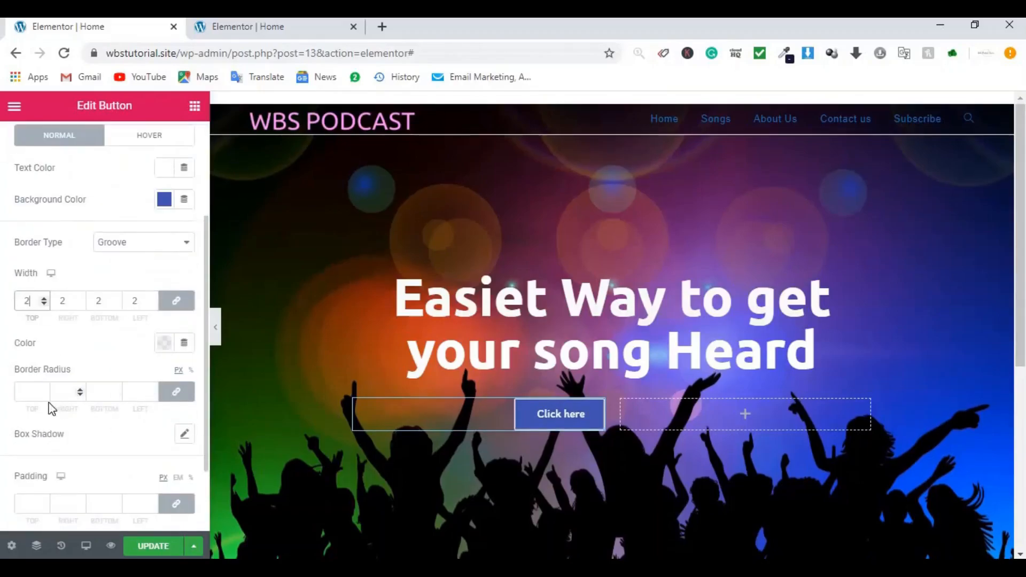
Step: Round the button's corners to 30 px and enable a box shadow
{"action": "left_click", "coordinate": [24, 393]}
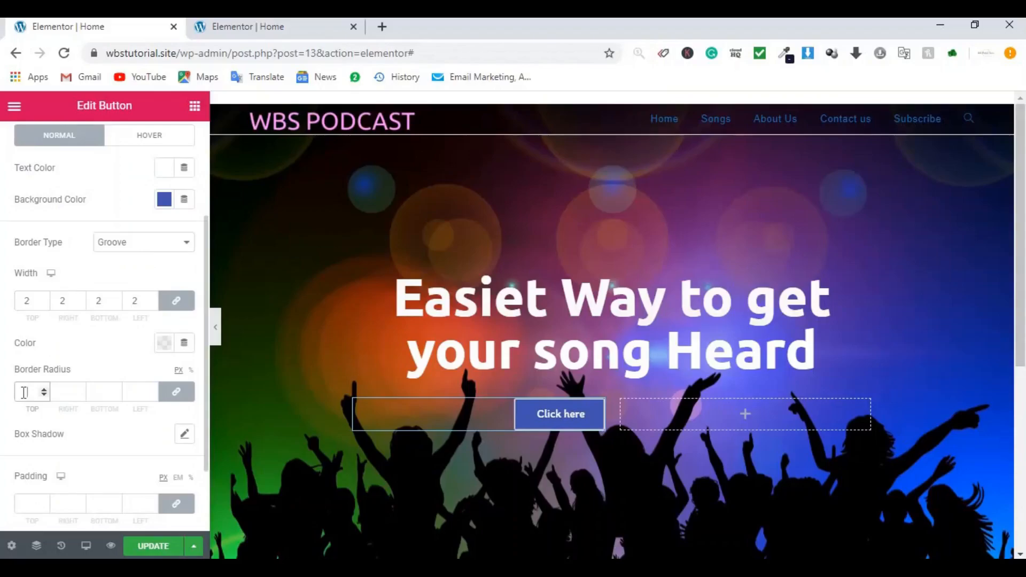
{"action": "type", "text": "30"}
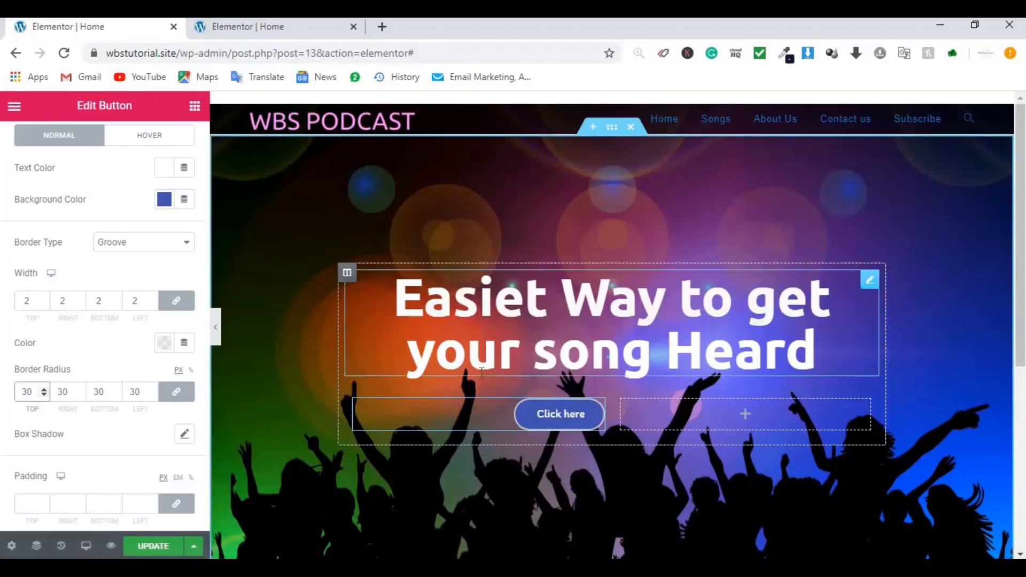
{"action": "left_click", "coordinate": [544, 425]}
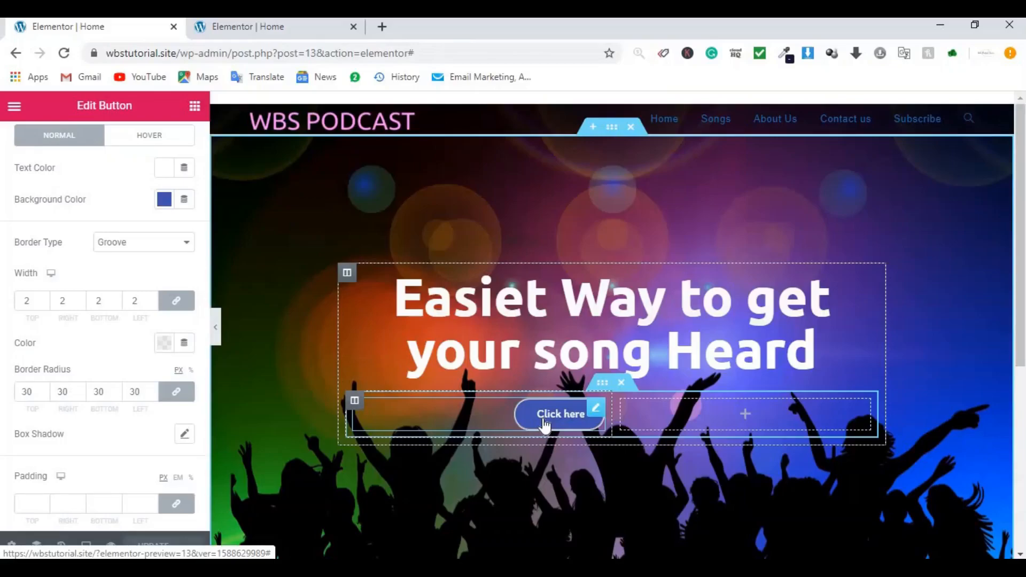
{"action": "left_click", "coordinate": [185, 434]}
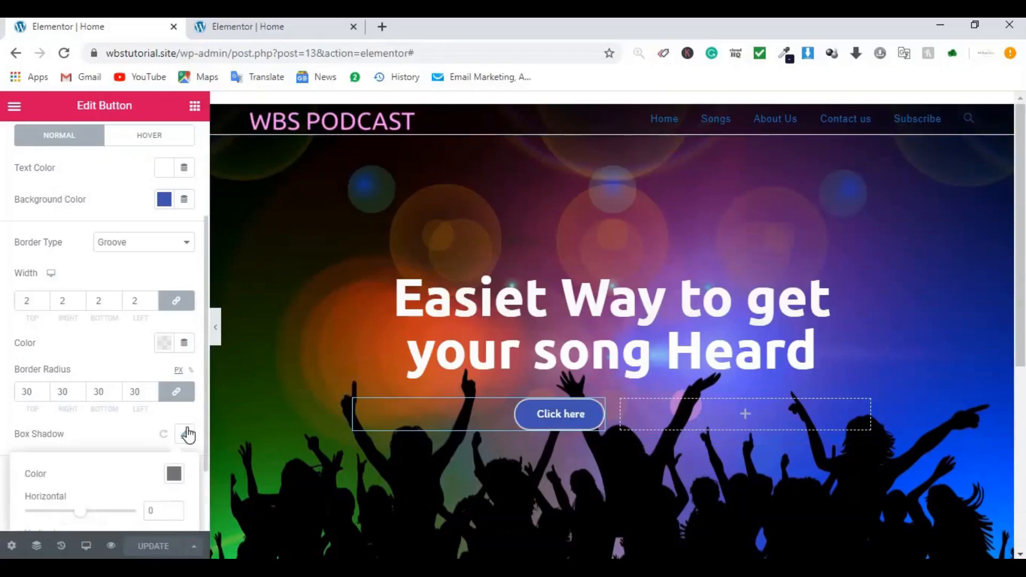
{"action": "scroll", "coordinate": [144, 431], "scroll_direction": "down", "scroll_amount": 2}
{"action": "scroll", "coordinate": [121, 310], "scroll_direction": "up", "scroll_amount": 3}
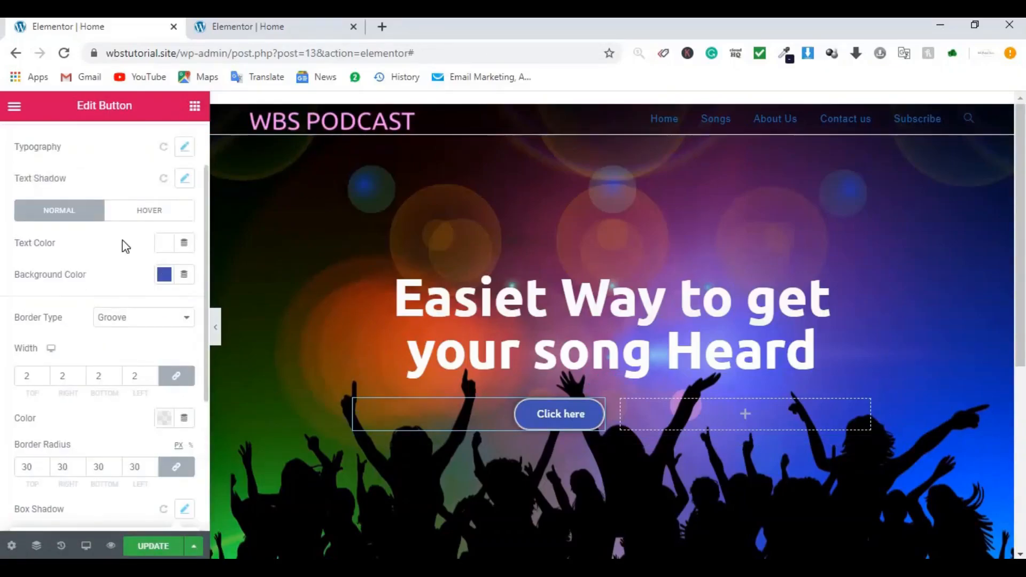
Step: Make the button shrink on hover
{"action": "left_click", "coordinate": [140, 216]}
{"action": "left_click", "coordinate": [92, 358]}
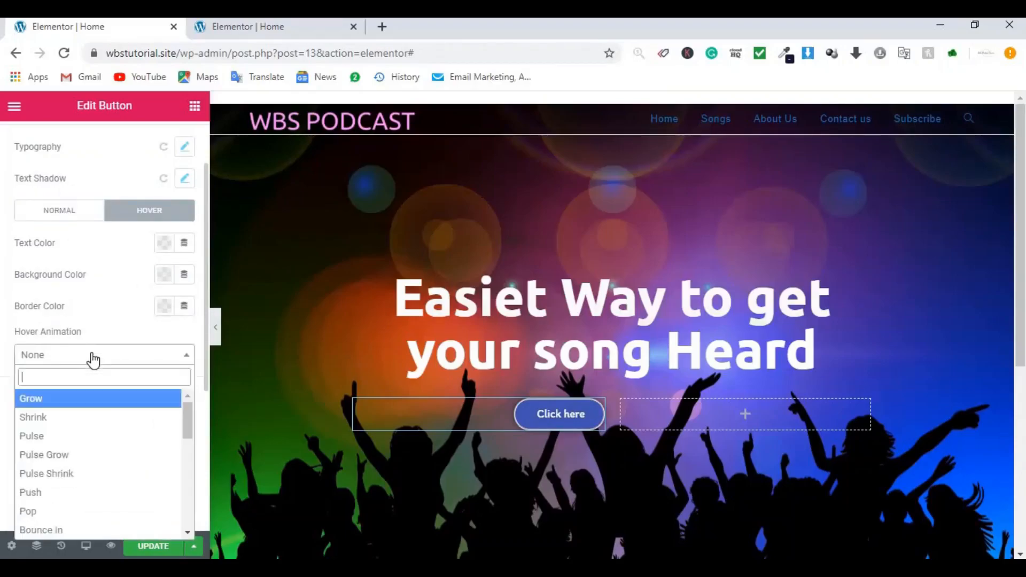
{"action": "left_click", "coordinate": [57, 422]}
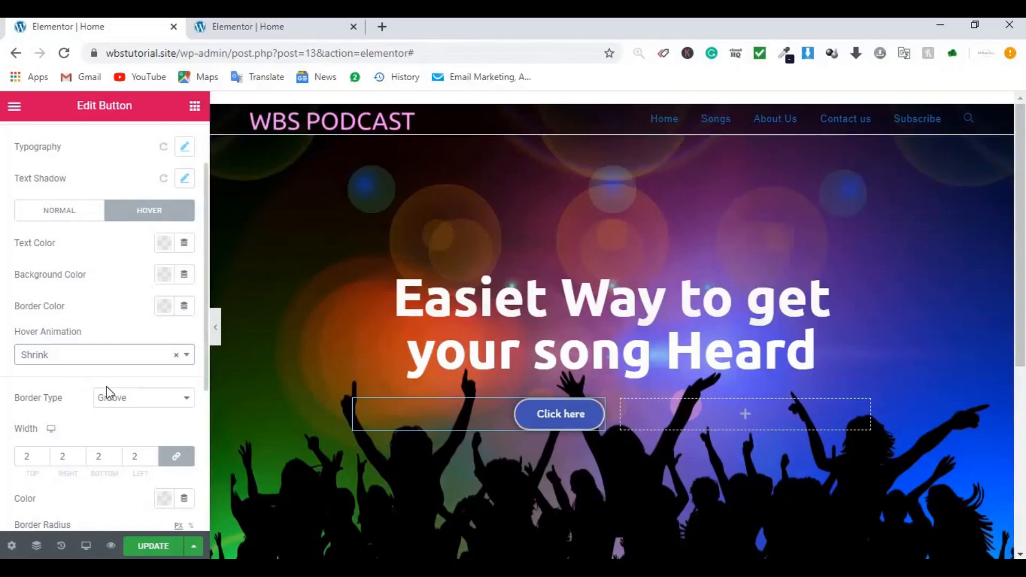
{"action": "scroll", "coordinate": [120, 413], "scroll_direction": "down", "scroll_amount": 5}
{"action": "scroll", "coordinate": [120, 413], "scroll_direction": "up", "scroll_amount": 2}
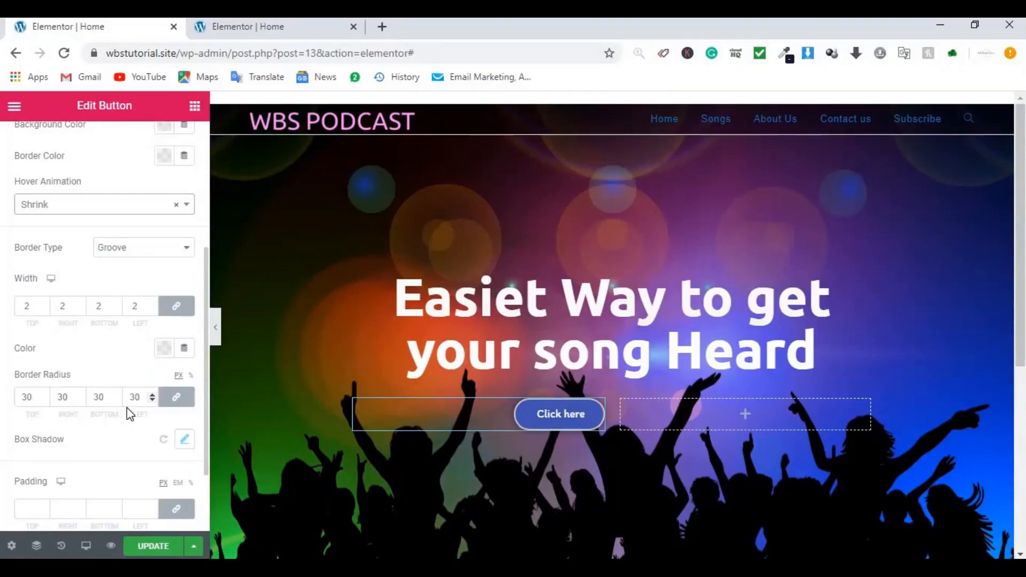
{"action": "scroll", "coordinate": [126, 409], "scroll_direction": "down", "scroll_amount": 1}
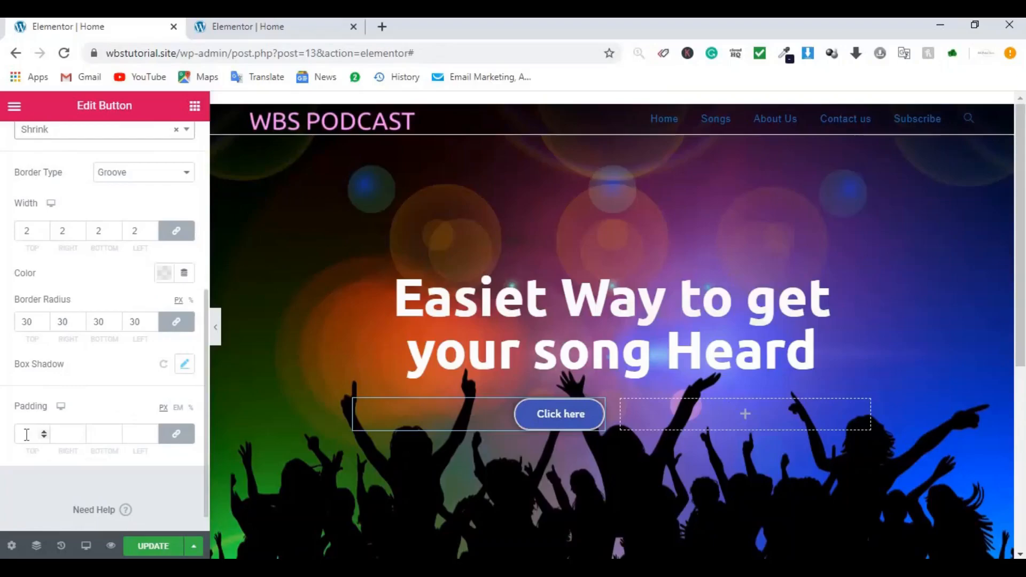
Step: Set unlinked button padding: 15 px top and bottom, 60 px left and right
{"action": "left_click", "coordinate": [177, 435]}
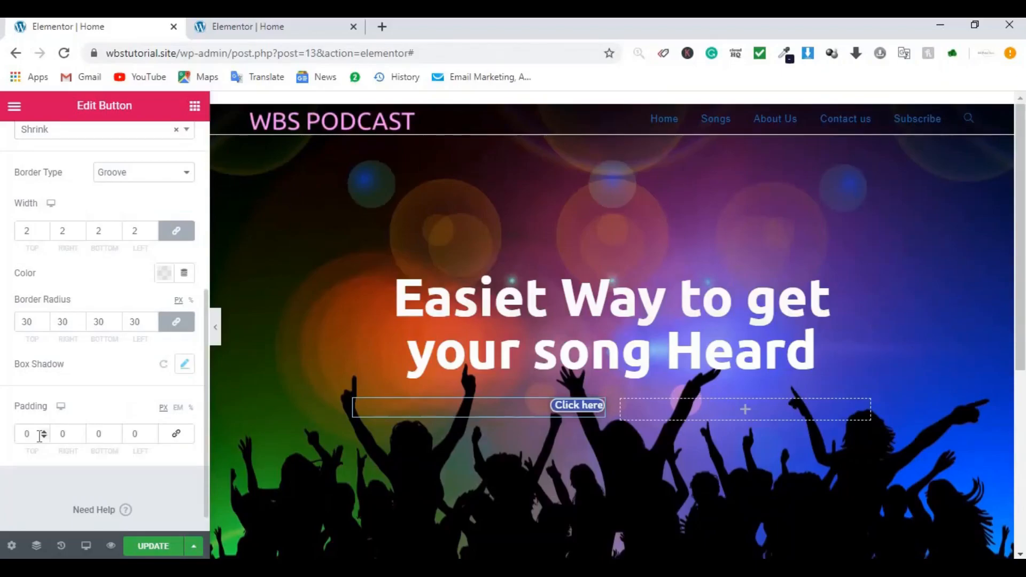
{"action": "left_click", "coordinate": [57, 434]}
{"action": "type", "text": "60"}
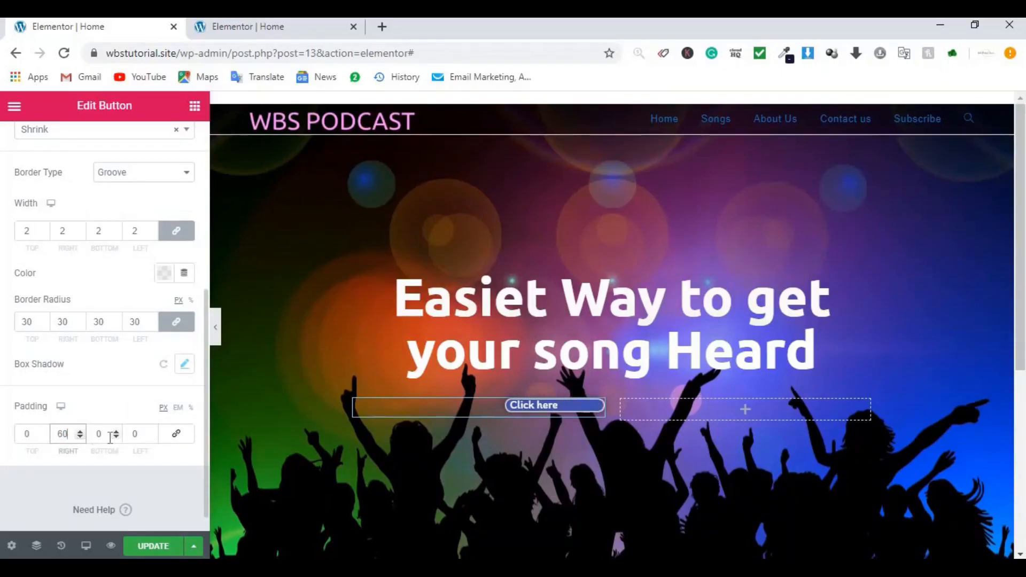
{"action": "double_click", "coordinate": [136, 434]}
{"action": "type", "text": "60"}
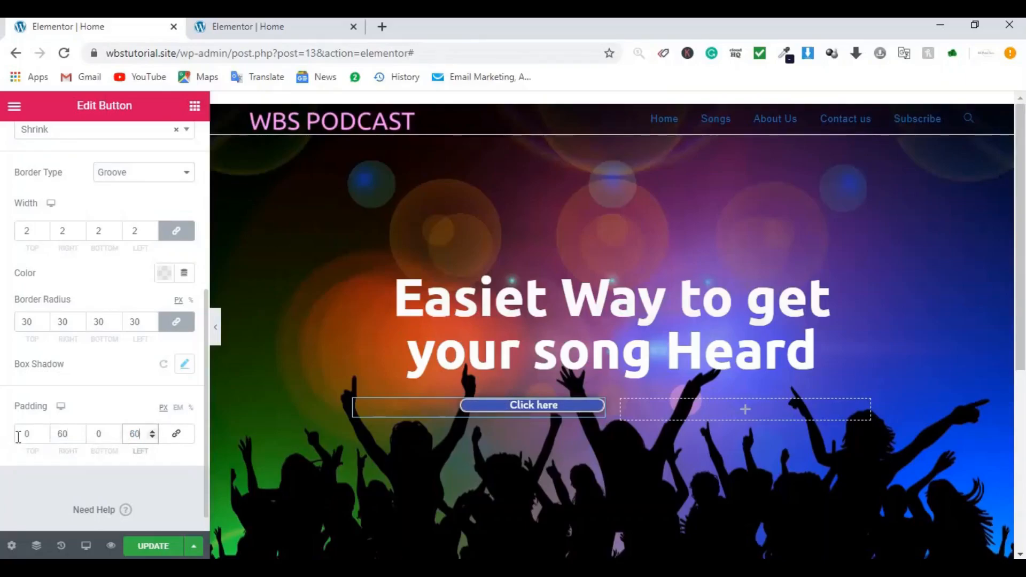
{"action": "double_click", "coordinate": [37, 435]}
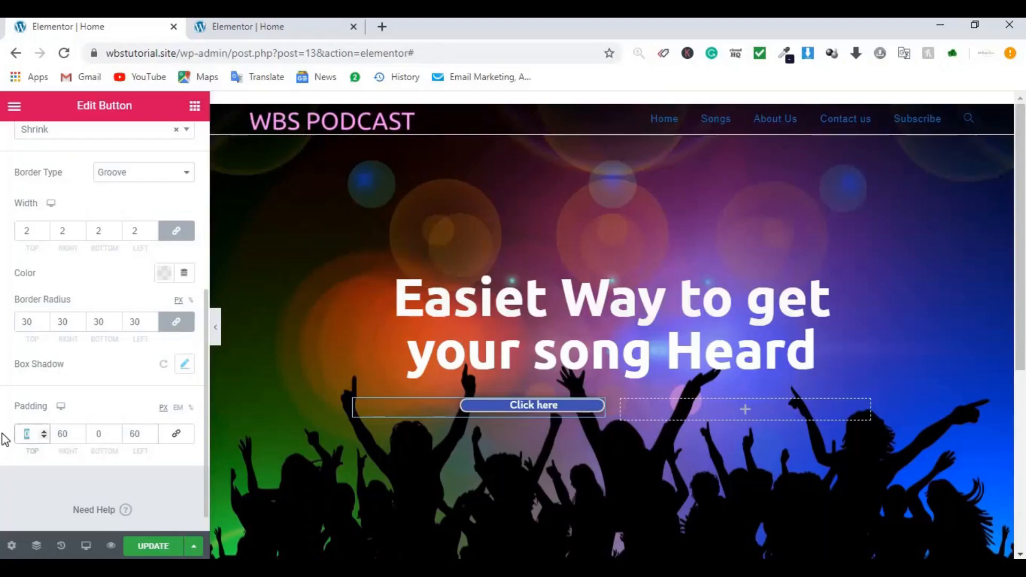
{"action": "type", "text": "15"}
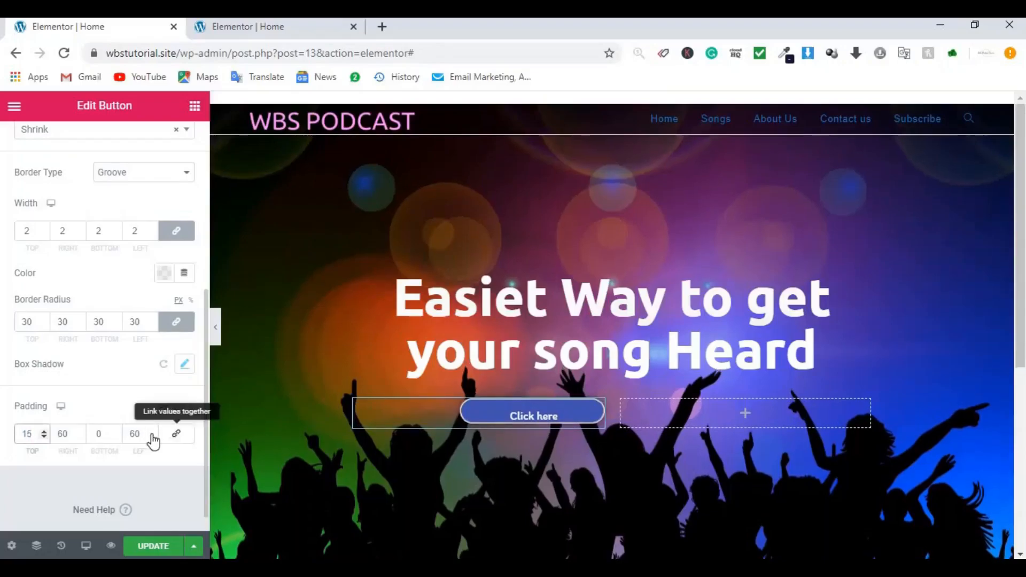
{"action": "double_click", "coordinate": [110, 434]}
{"action": "type", "text": "15"}
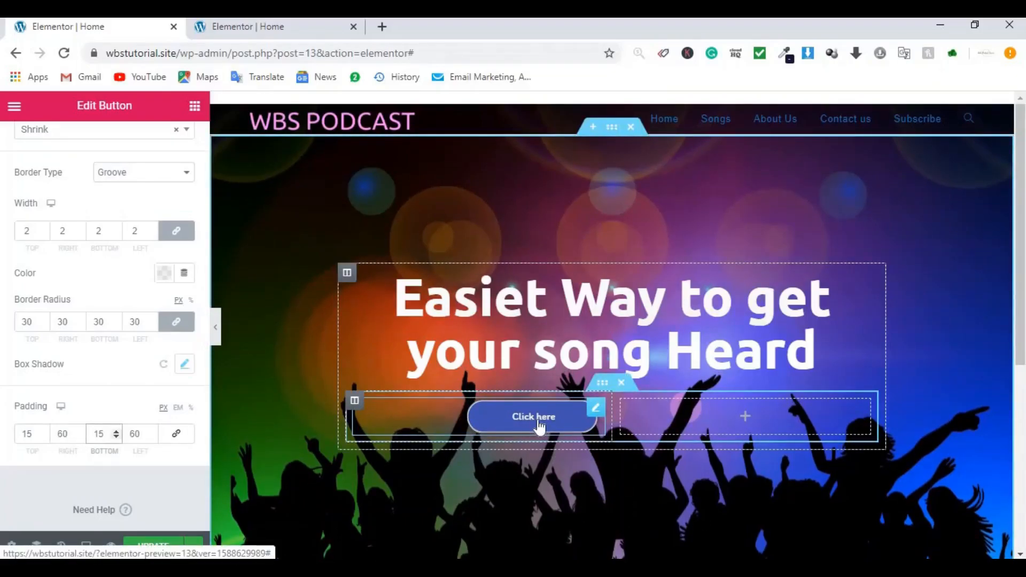
Step: Copy the styled Click here button into the empty right hero column, aligned left
{"action": "right_click", "coordinate": [598, 413]}
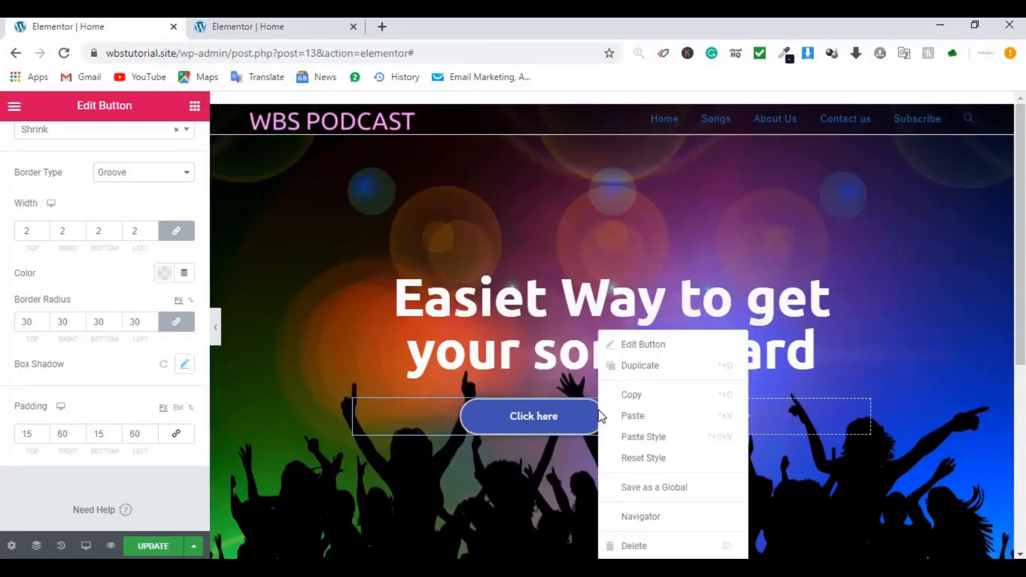
{"action": "left_click", "coordinate": [639, 394]}
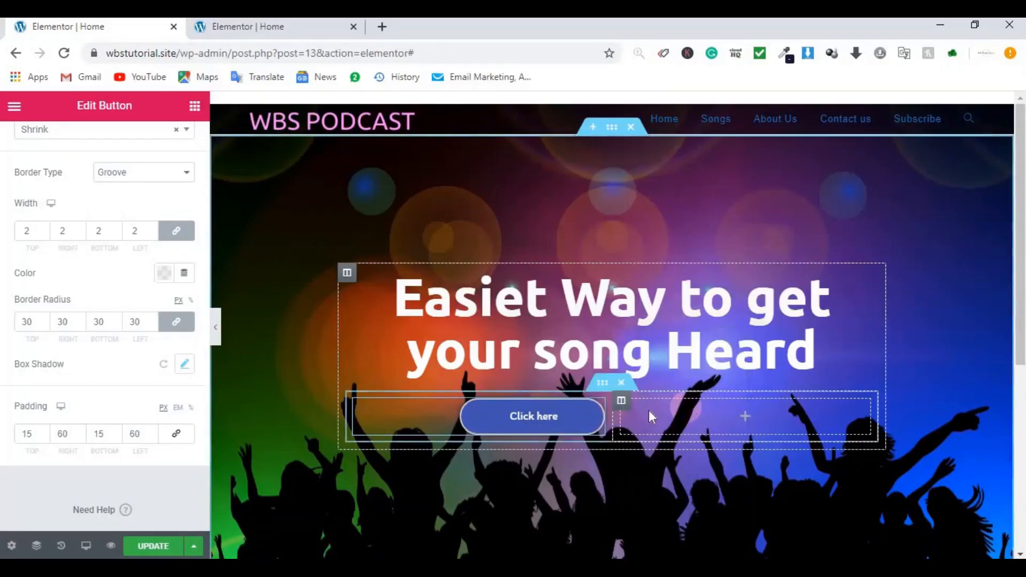
{"action": "right_click", "coordinate": [755, 426]}
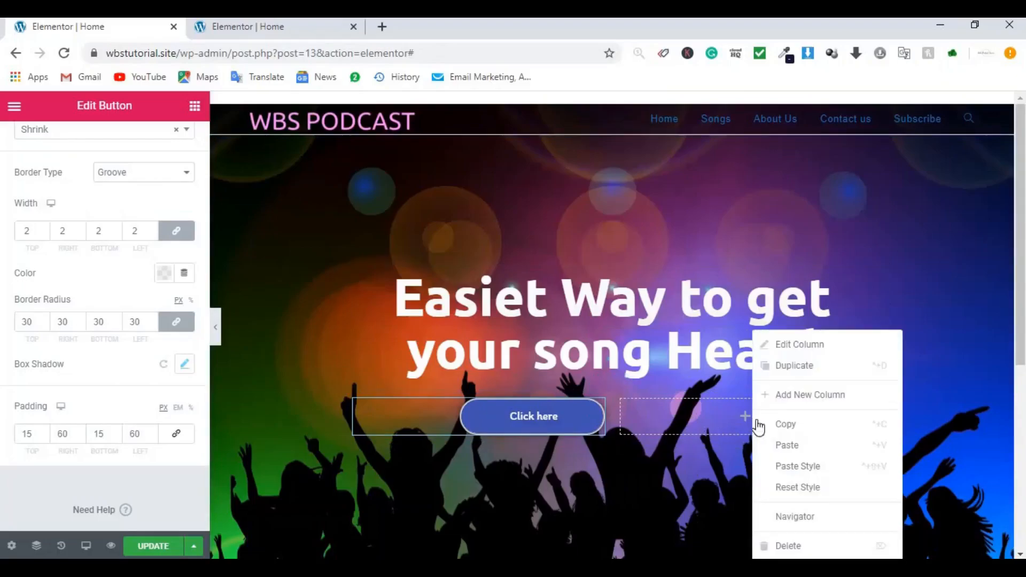
{"action": "left_click", "coordinate": [796, 448]}
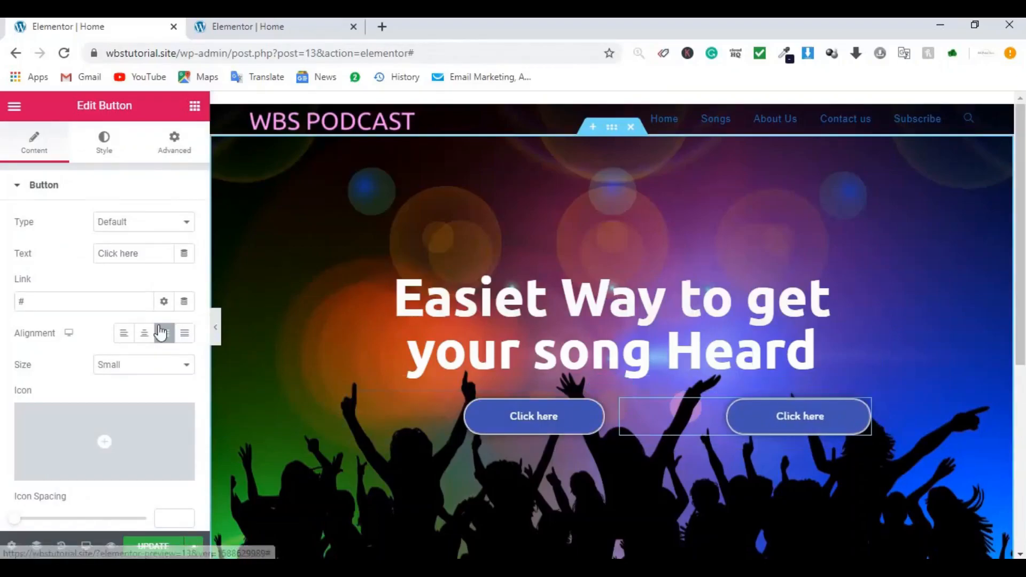
{"action": "left_click", "coordinate": [124, 337]}
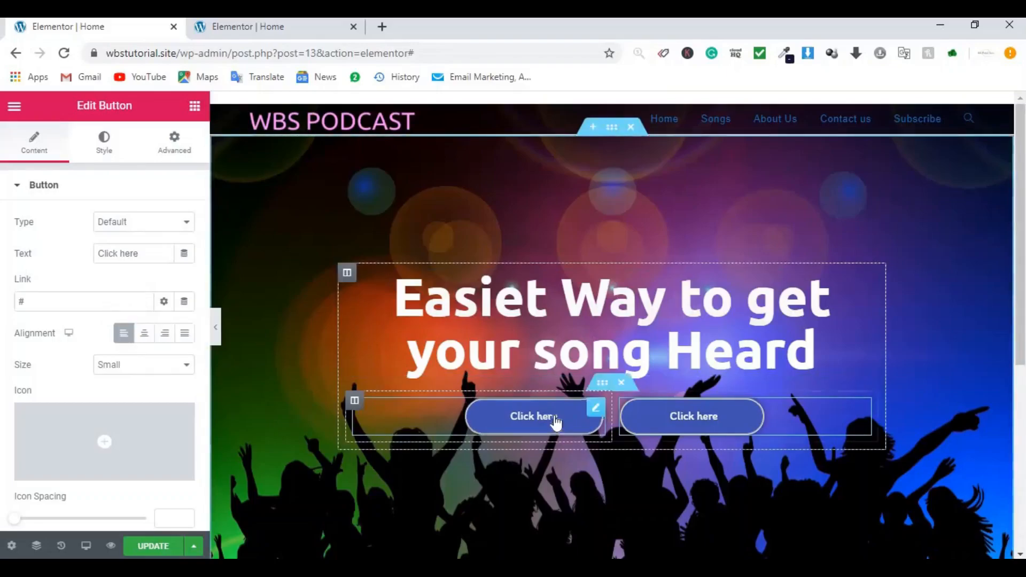
Step: Relabel the first hero button 'Songs' and give it the CSS ID song
{"action": "left_click", "coordinate": [594, 413]}
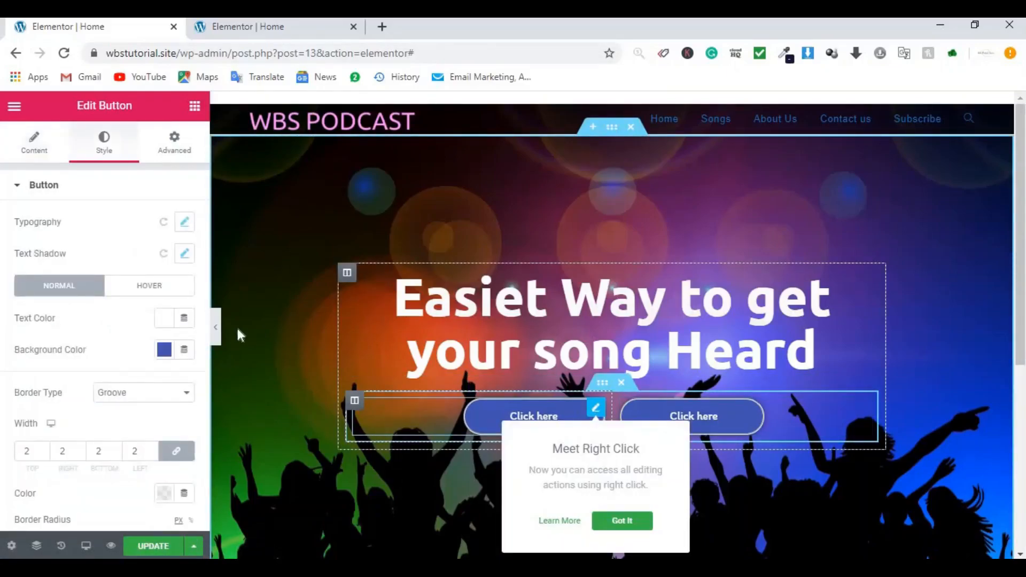
{"action": "left_click", "coordinate": [34, 145]}
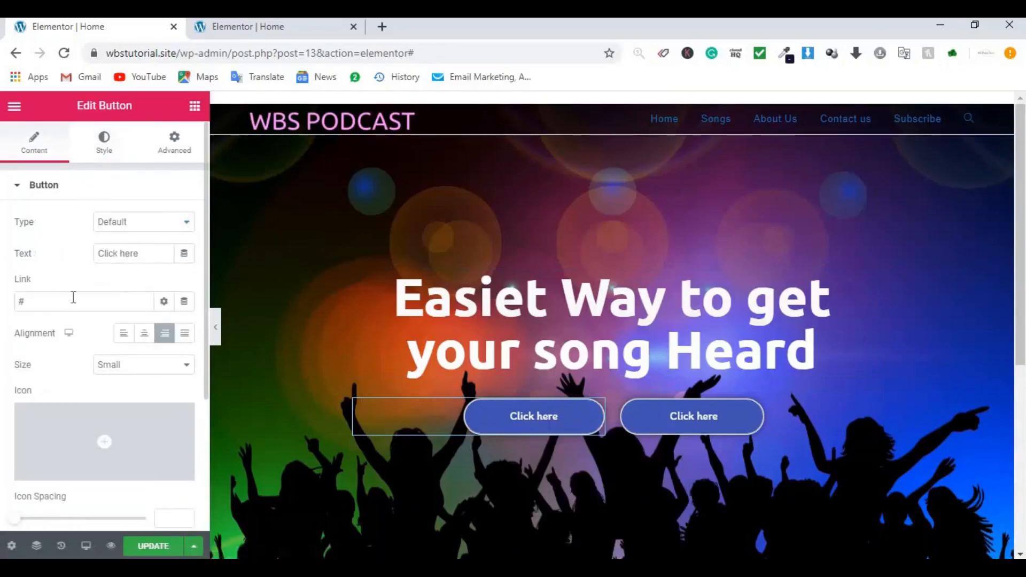
{"action": "triple_click", "coordinate": [126, 256]}
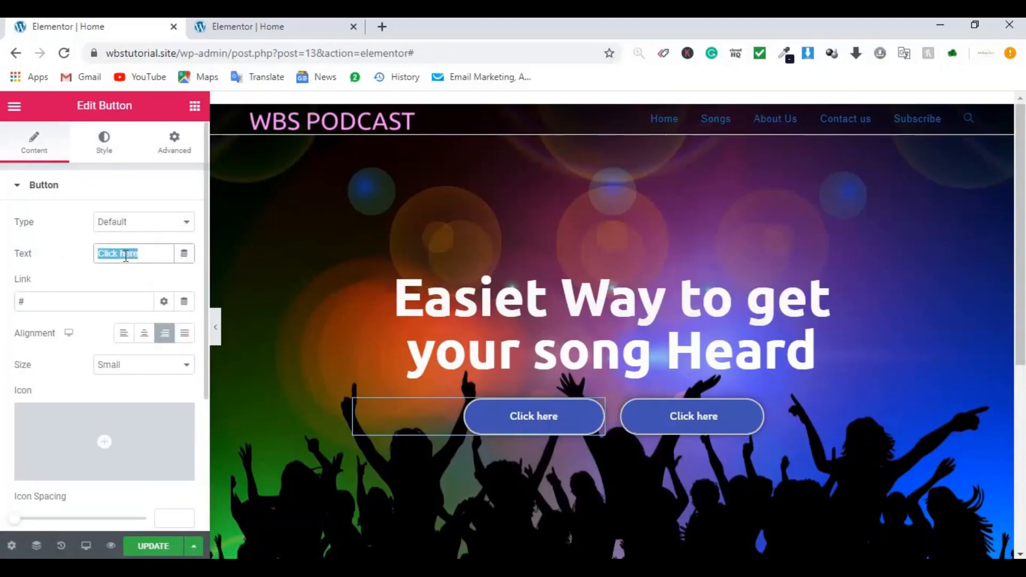
{"action": "type", "text": "Songs"}
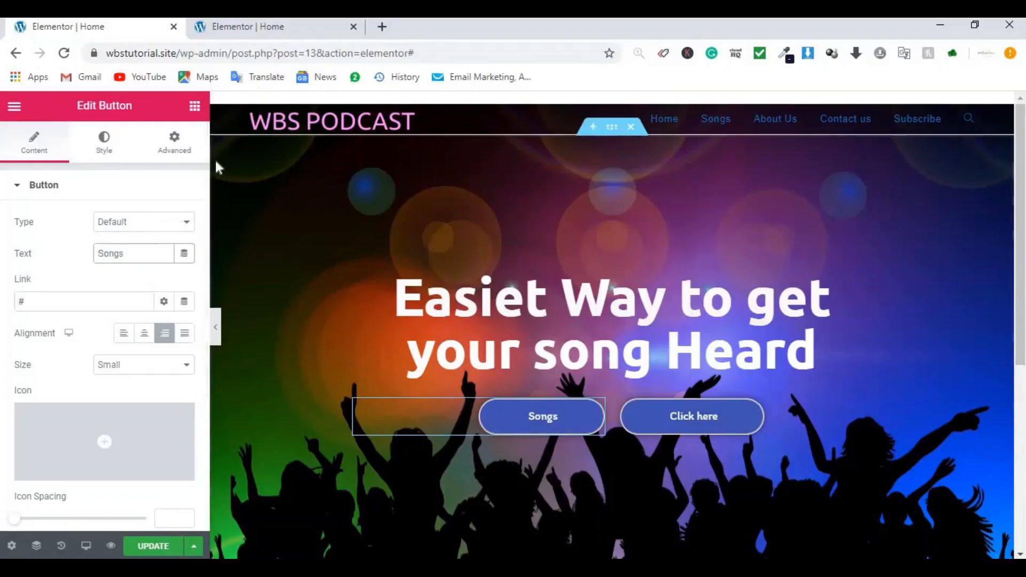
{"action": "left_click", "coordinate": [185, 154]}
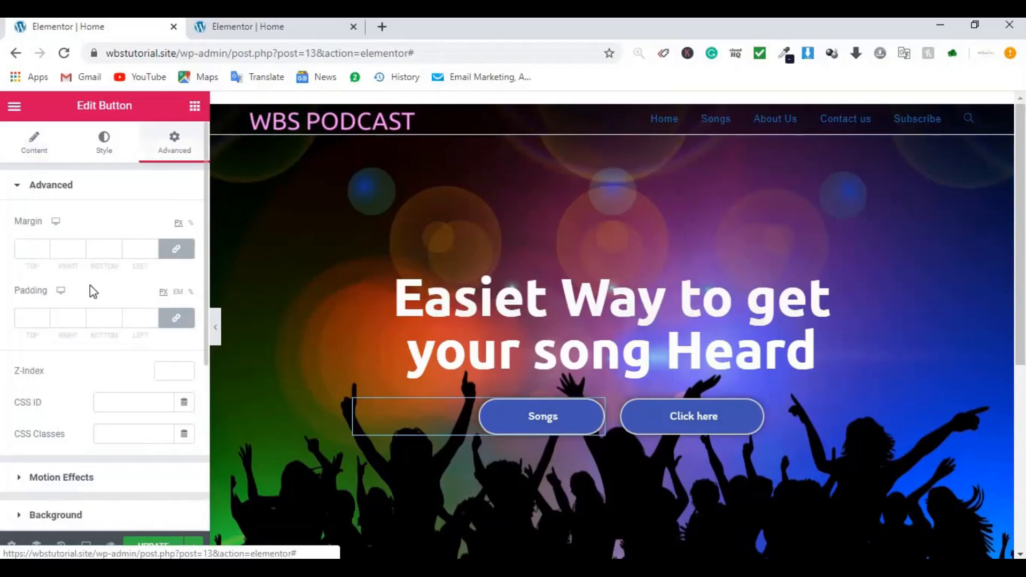
{"action": "scroll", "coordinate": [90, 298], "scroll_direction": "down", "scroll_amount": 5}
{"action": "scroll", "coordinate": [90, 294], "scroll_direction": "up", "scroll_amount": 4}
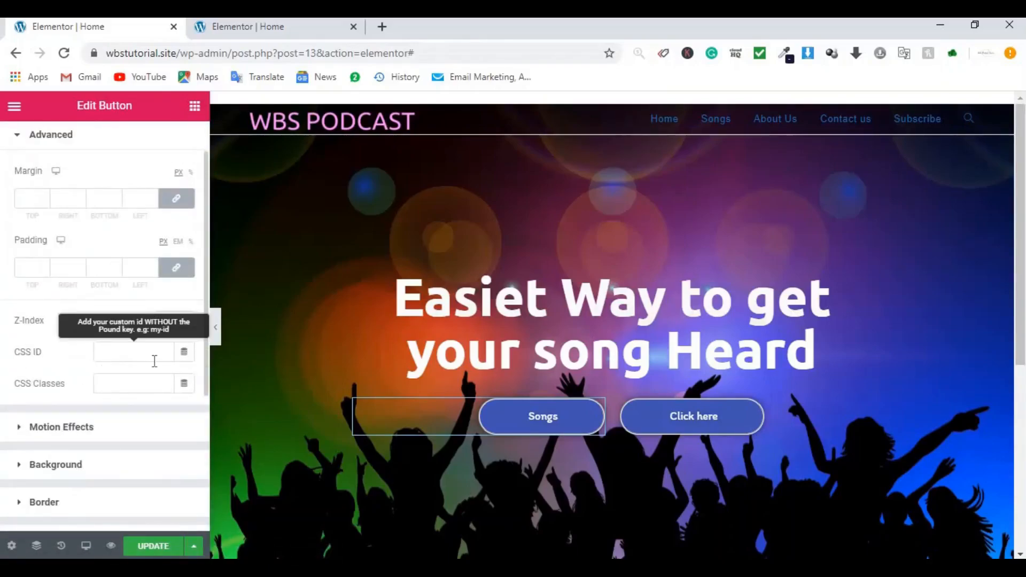
{"action": "left_click", "coordinate": [132, 361]}
{"action": "scroll", "coordinate": [115, 336], "scroll_direction": "up", "scroll_amount": 1}
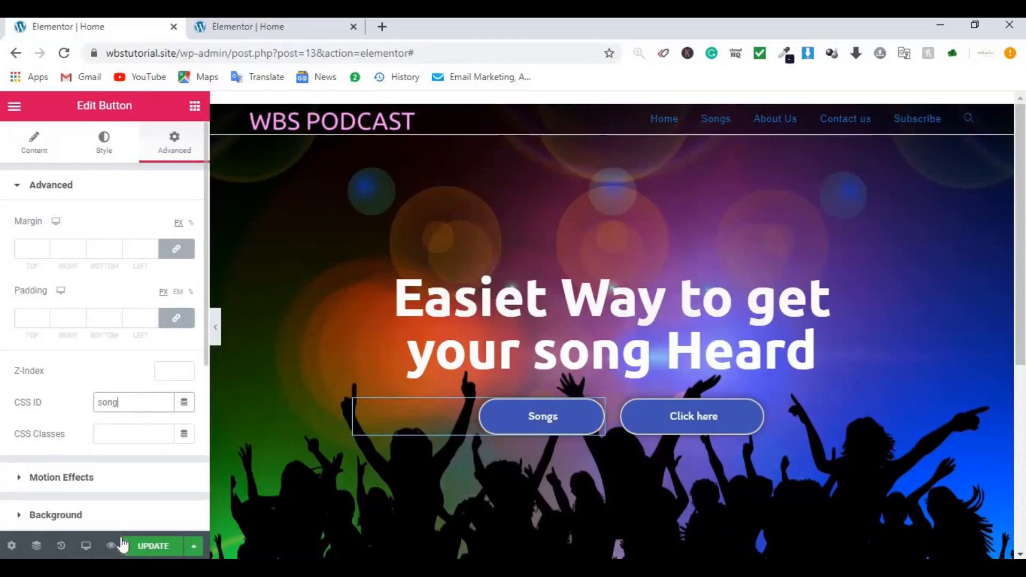
Step: Save the page and compare against the demo site's All Songs section
{"action": "left_click", "coordinate": [167, 551]}
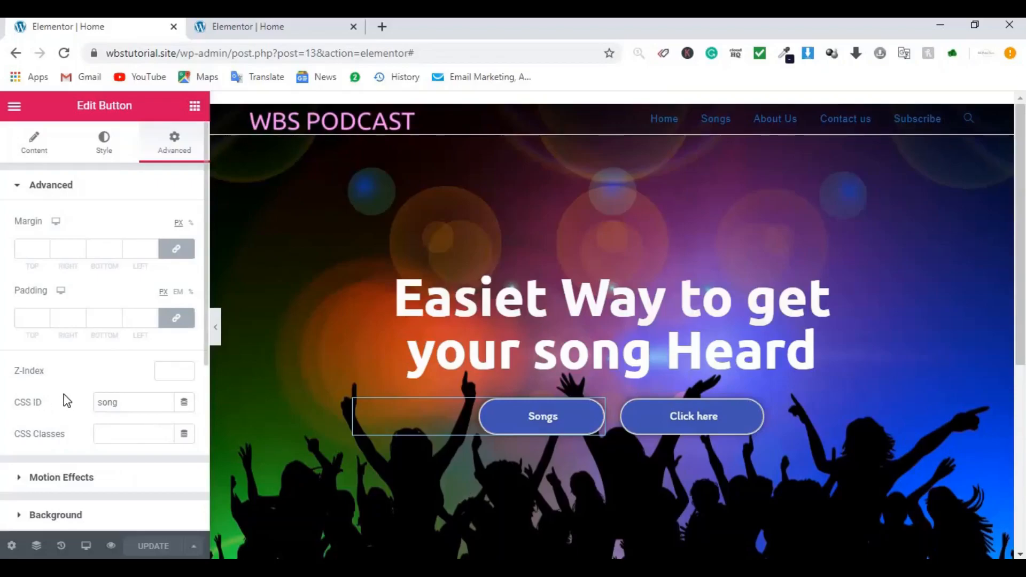
{"action": "left_click", "coordinate": [299, 30]}
{"action": "left_click", "coordinate": [434, 419]}
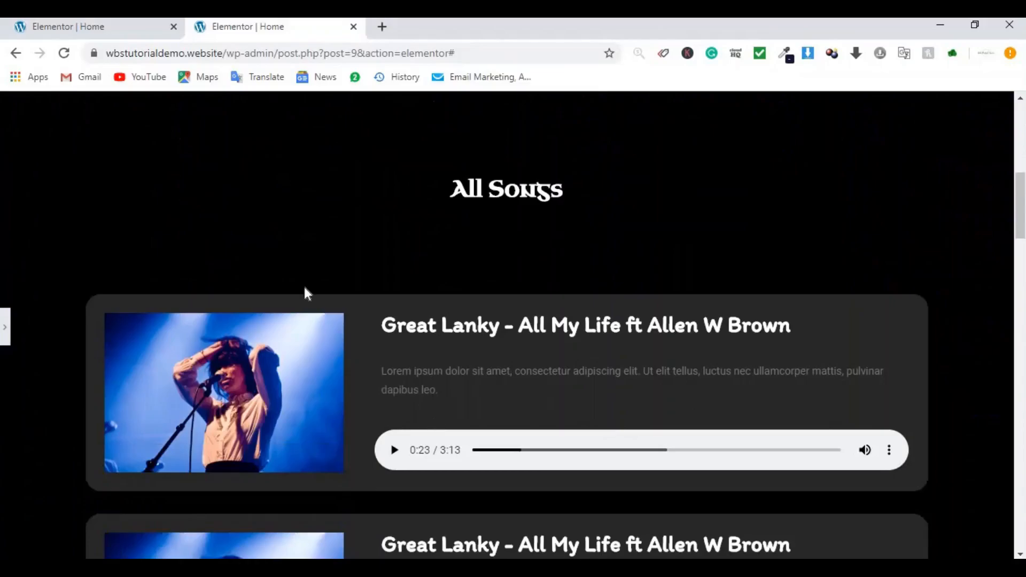
{"action": "left_click", "coordinate": [92, 25]}
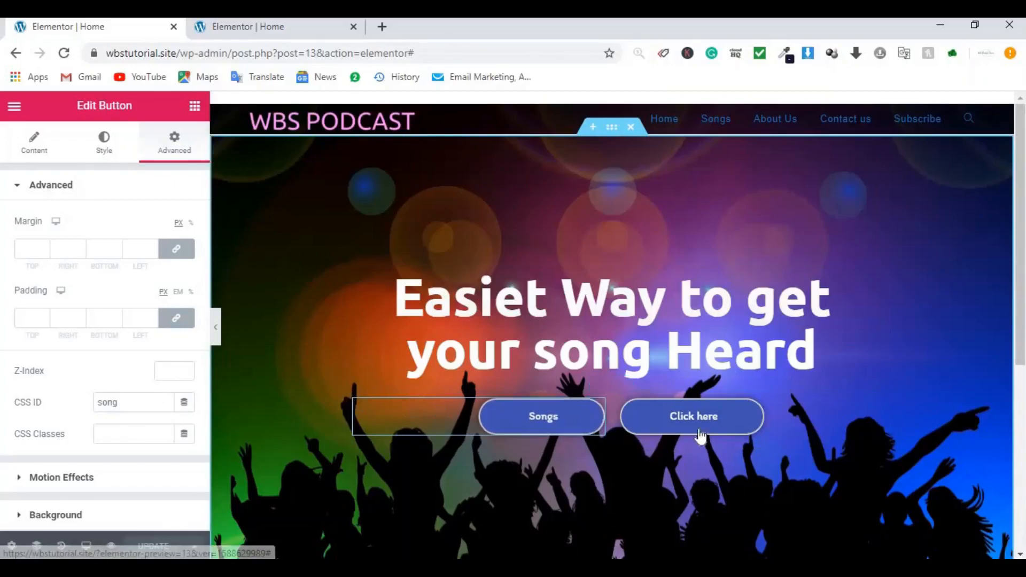
{"action": "left_click", "coordinate": [596, 411]}
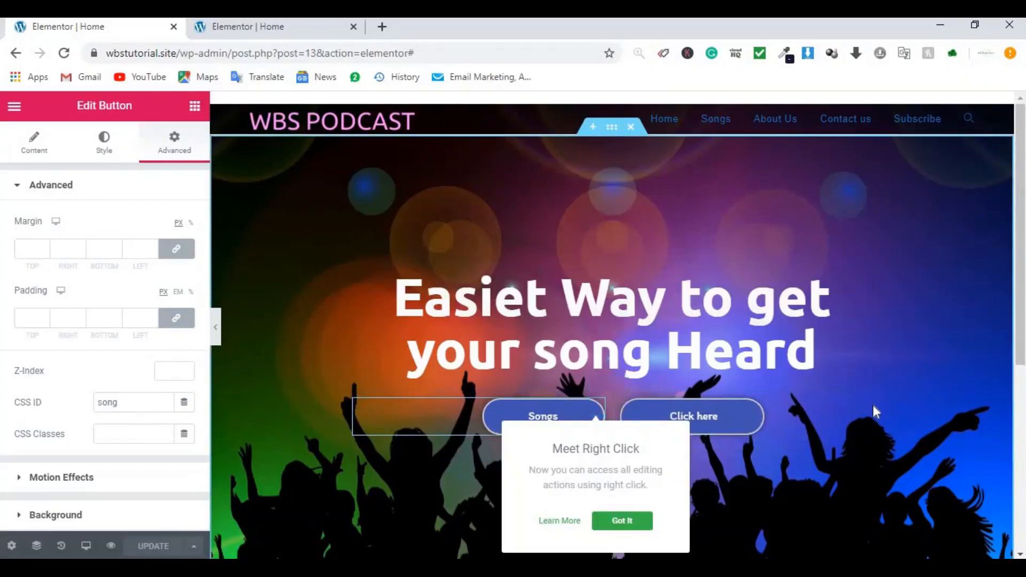
Step: Relabel the second hero button 'Subcribe'
{"action": "left_click", "coordinate": [860, 412]}
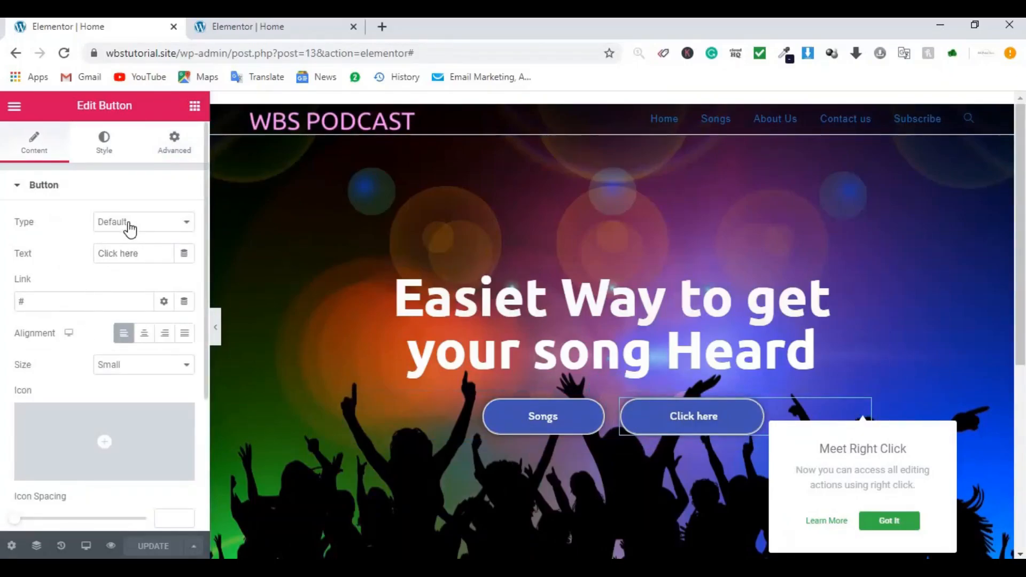
{"action": "triple_click", "coordinate": [163, 255]}
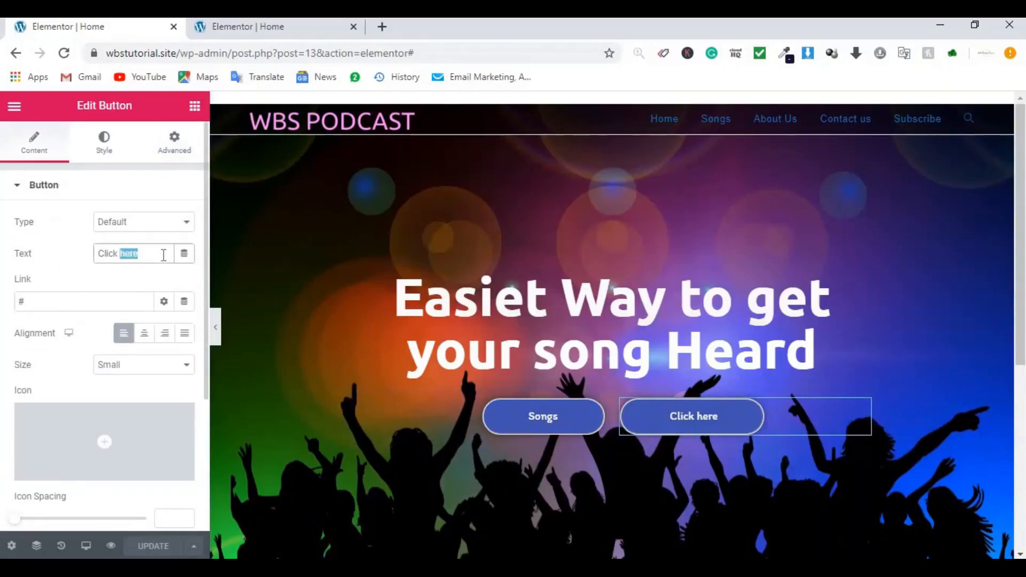
{"action": "type", "text": "Subcribe"}
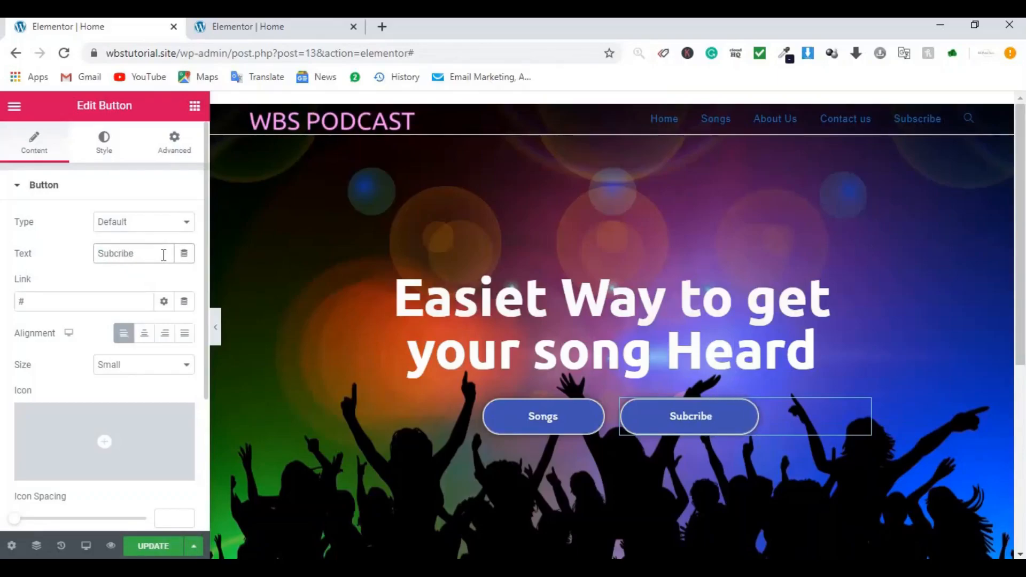
Step: Change the button's background colour to #975883 and save
{"action": "left_click", "coordinate": [104, 153]}
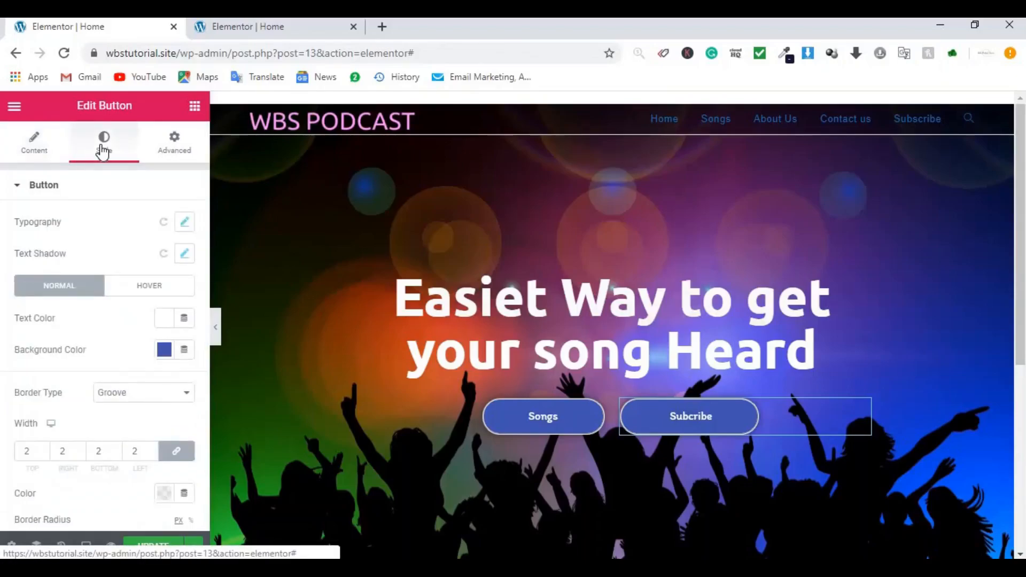
{"action": "scroll", "coordinate": [184, 373], "scroll_direction": "down", "scroll_amount": 5}
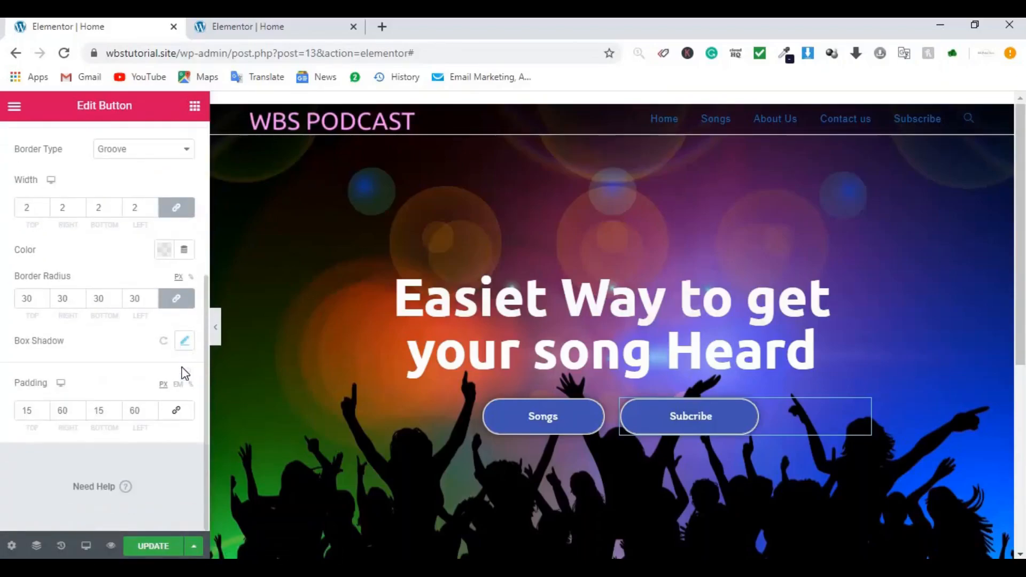
{"action": "scroll", "coordinate": [121, 359], "scroll_direction": "up", "scroll_amount": 5}
{"action": "scroll", "coordinate": [121, 358], "scroll_direction": "down", "scroll_amount": 5}
{"action": "scroll", "coordinate": [122, 361], "scroll_direction": "up", "scroll_amount": 5}
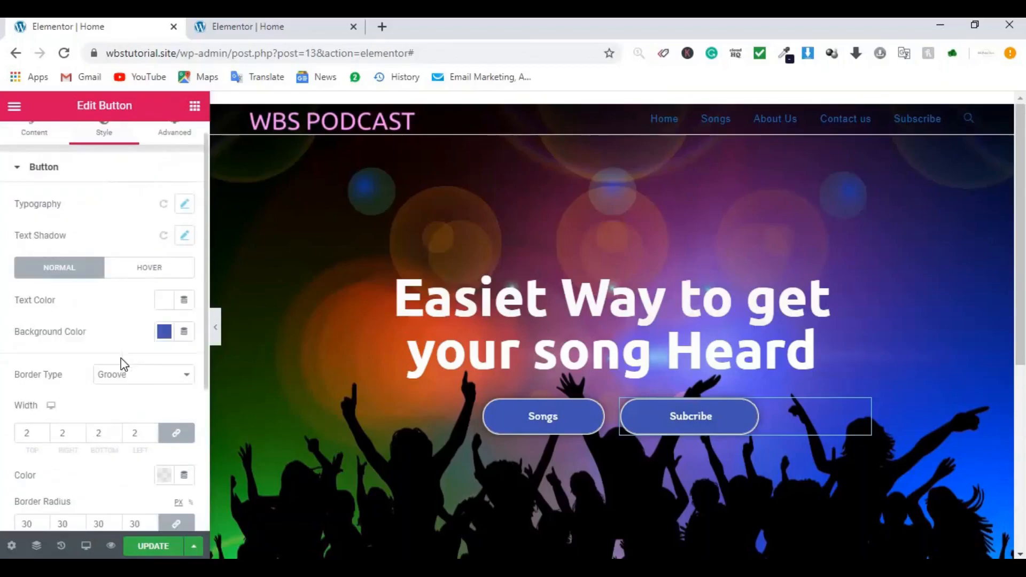
{"action": "scroll", "coordinate": [123, 365], "scroll_direction": "up", "scroll_amount": 1}
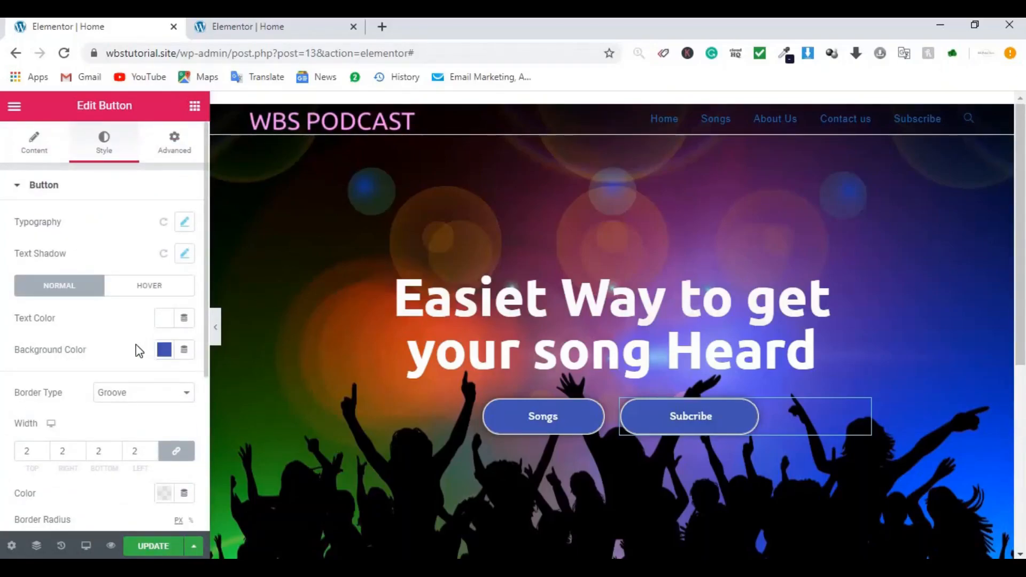
{"action": "left_click", "coordinate": [164, 350]}
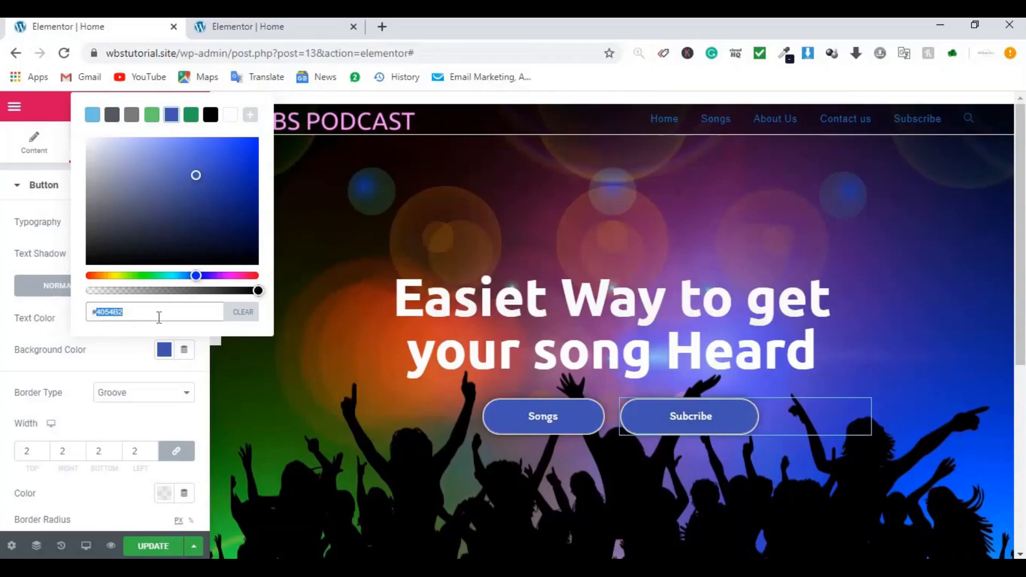
{"action": "key", "text": "BackSpace"}
{"action": "type", "text": "9758"}
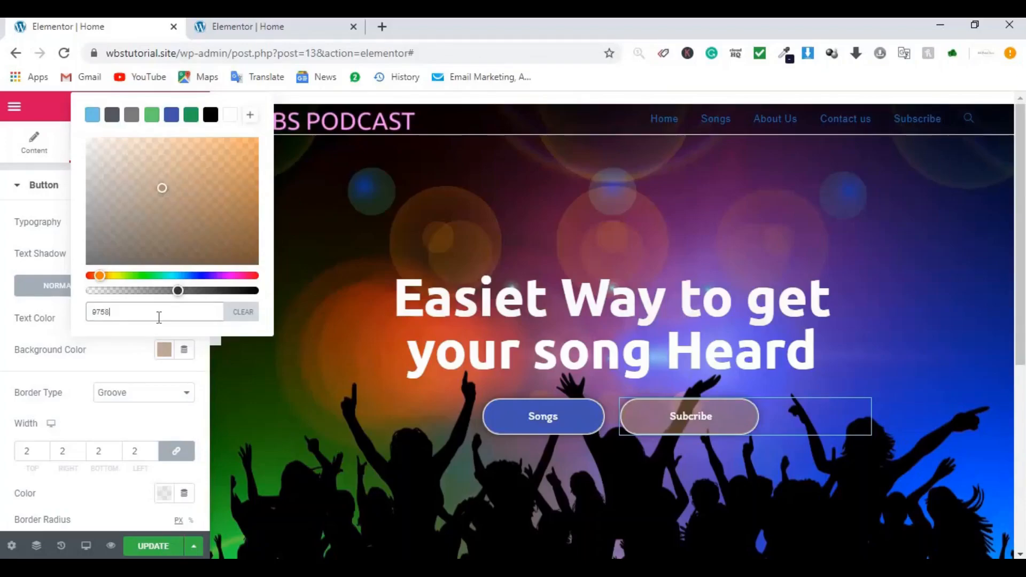
{"action": "type", "text": "83"}
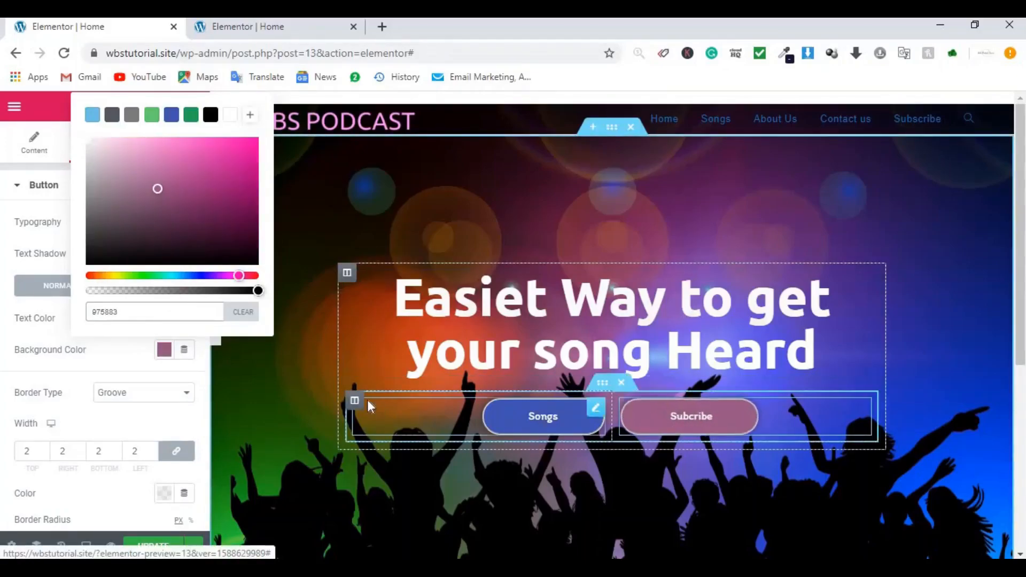
{"action": "left_click", "coordinate": [152, 547]}
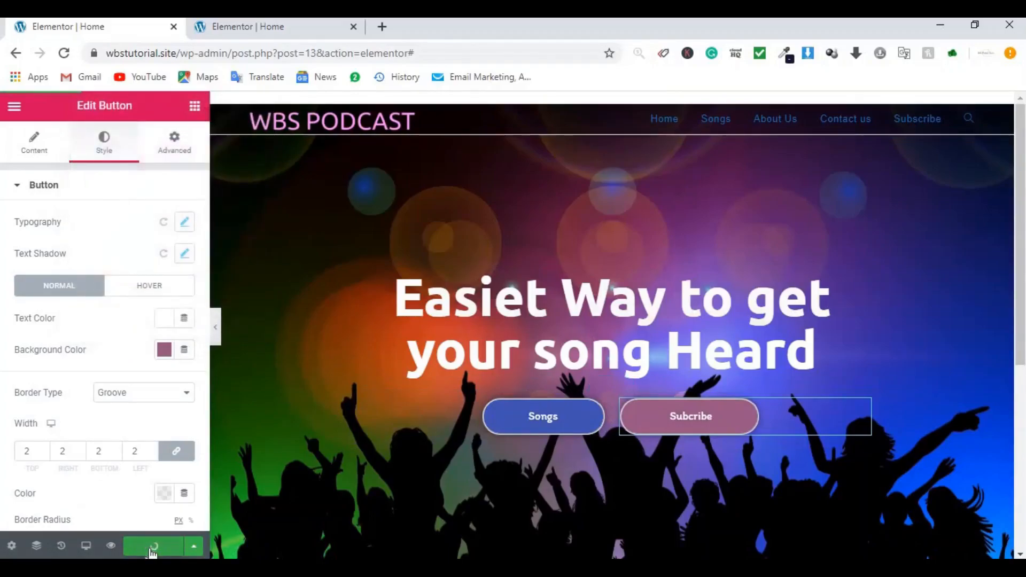
Step: Give the button the CSS ID subscribe and save the page
{"action": "left_click", "coordinate": [172, 154]}
{"action": "left_click", "coordinate": [119, 402]}
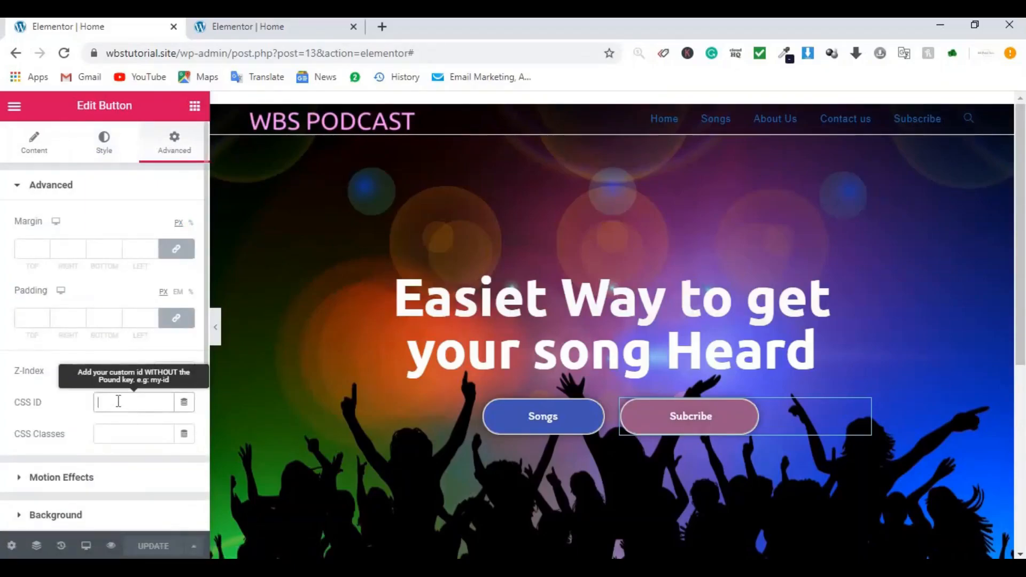
{"action": "type", "text": "subscribe"}
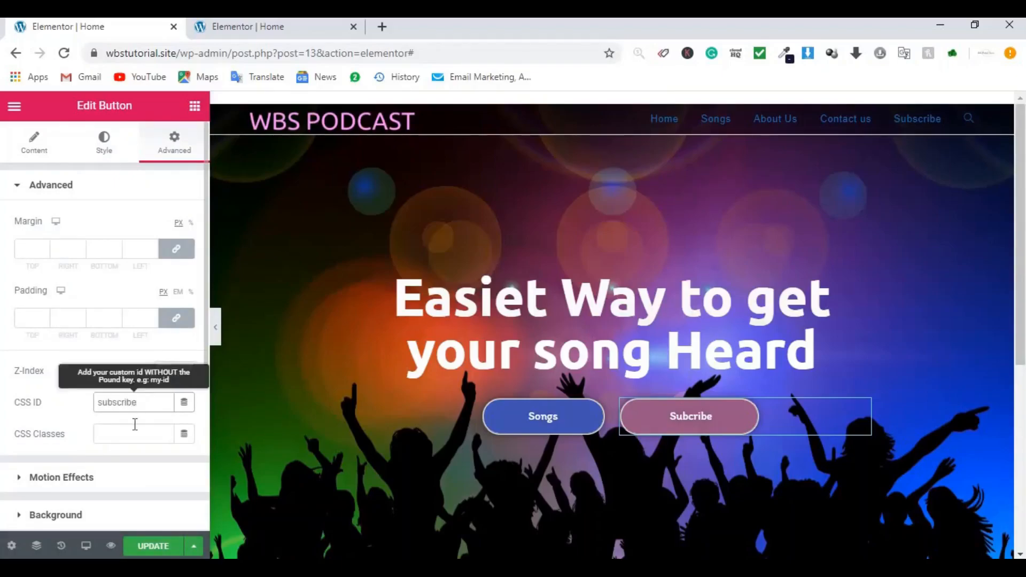
{"action": "left_click", "coordinate": [154, 547]}
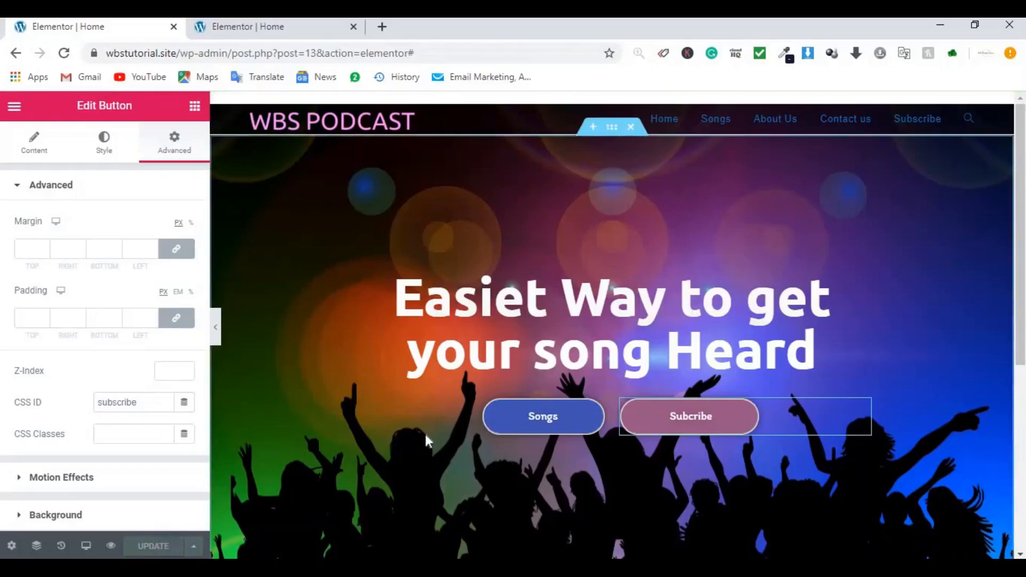
{"action": "left_click", "coordinate": [216, 328]}
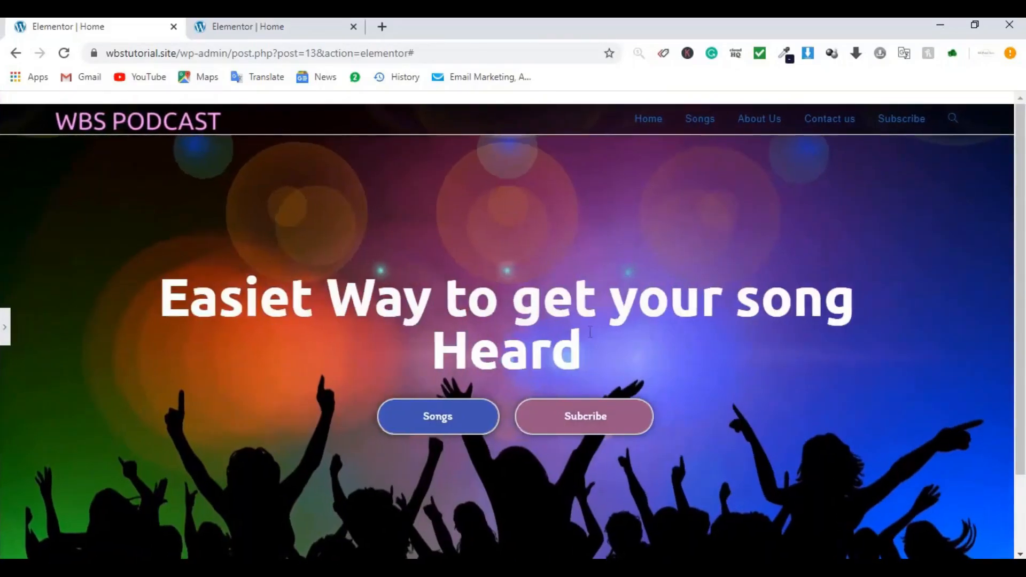
{"action": "scroll", "coordinate": [723, 303], "scroll_direction": "down", "scroll_amount": 2}
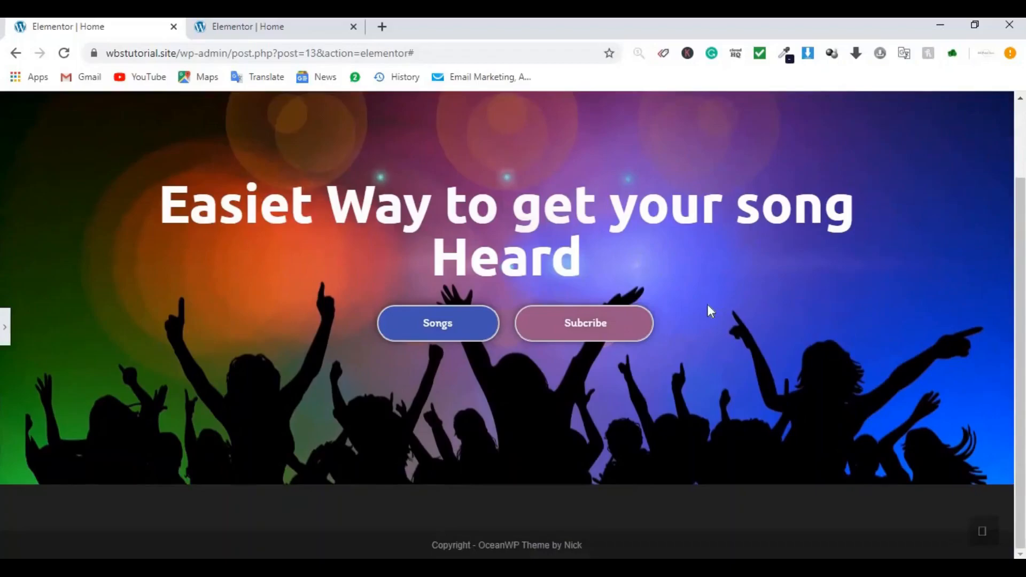
{"action": "scroll", "coordinate": [708, 304], "scroll_direction": "up", "scroll_amount": 2}
{"action": "left_click", "coordinate": [275, 26]}
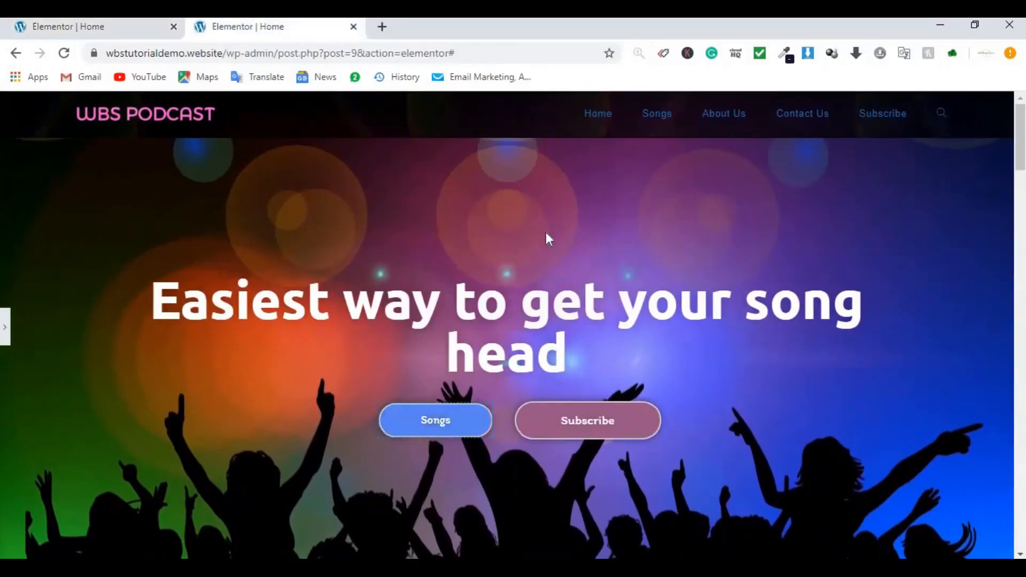
{"action": "scroll", "coordinate": [607, 398], "scroll_direction": "down", "scroll_amount": 5}
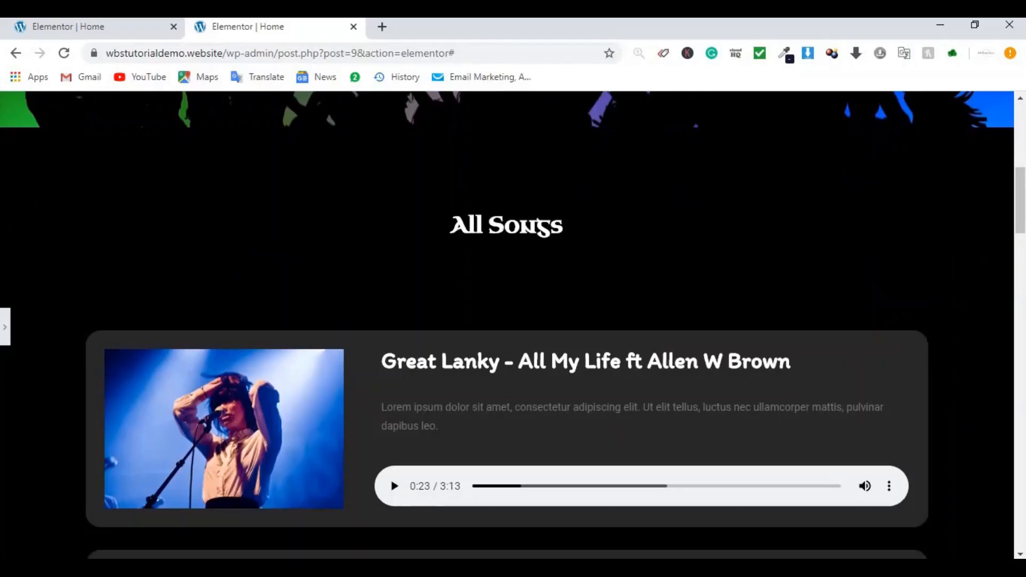
{"action": "left_click", "coordinate": [72, 31]}
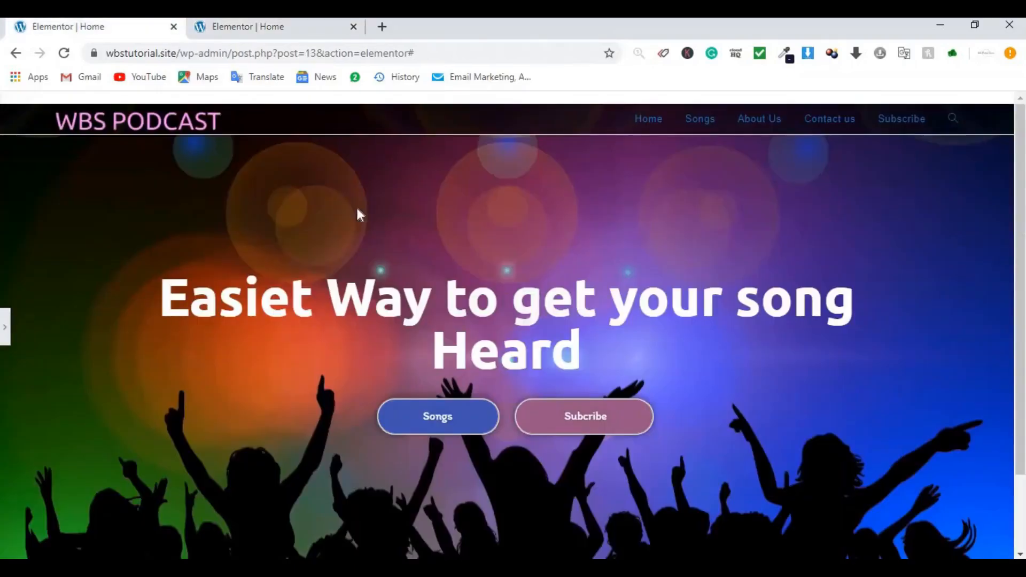
{"action": "left_click", "coordinate": [4, 327]}
Step: Add a one-column section below the hero with a centred 'All Songs' heading
{"action": "scroll", "coordinate": [786, 322], "scroll_direction": "down", "scroll_amount": 5}
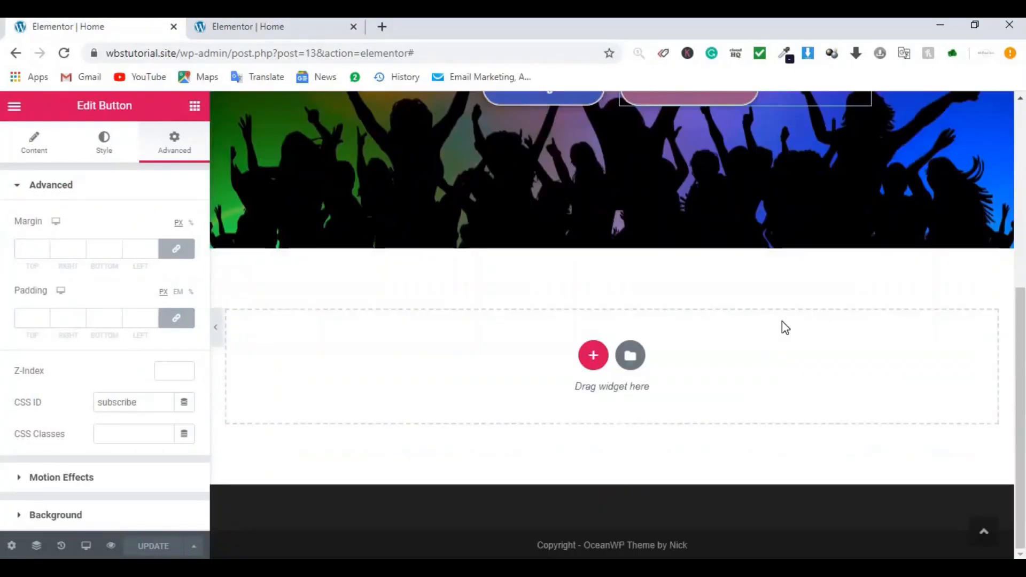
{"action": "left_click", "coordinate": [593, 355]}
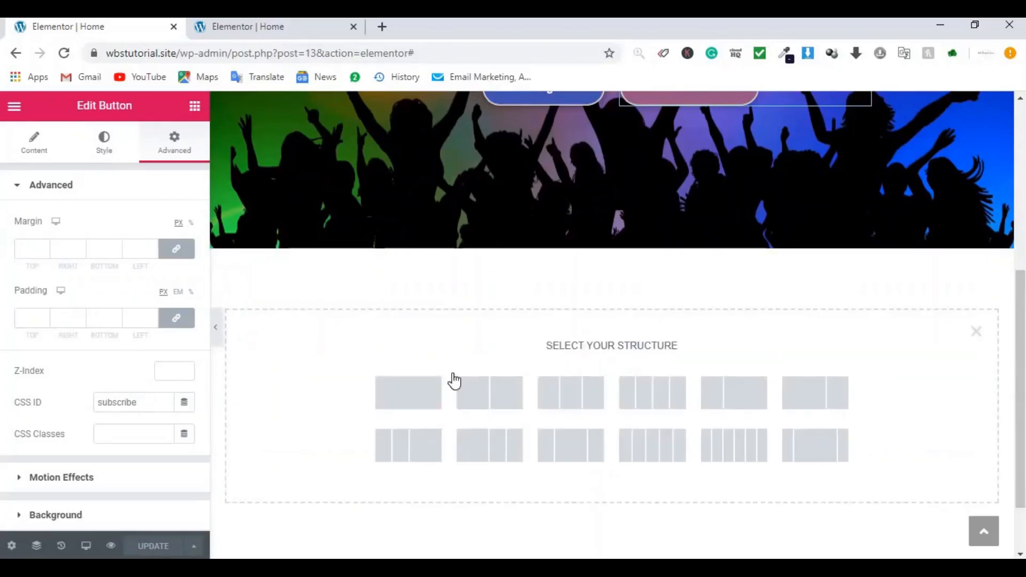
{"action": "left_click", "coordinate": [419, 396]}
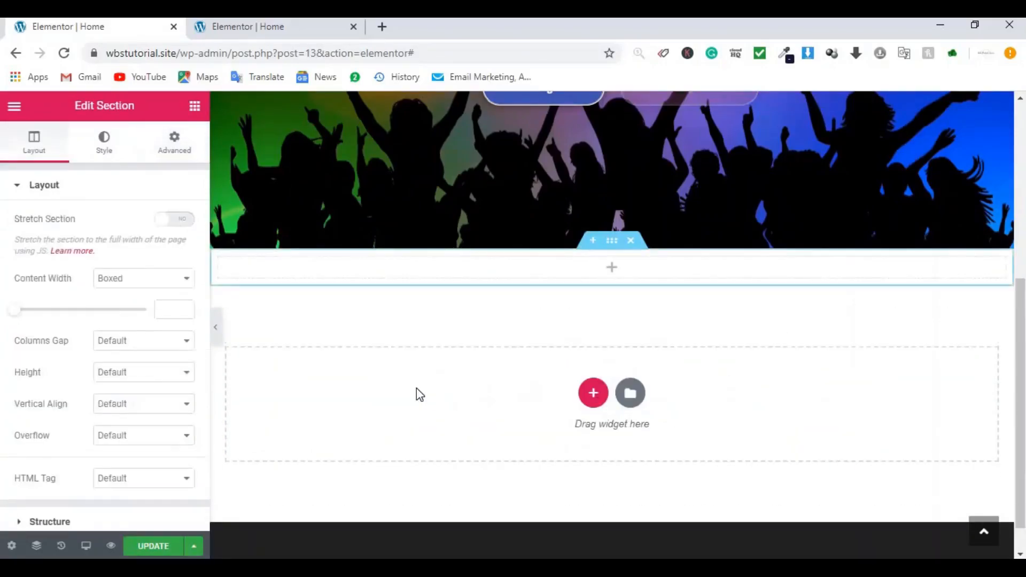
{"action": "left_click", "coordinate": [195, 106]}
{"action": "left_click_drag", "start_coordinate": [142, 261], "coordinate": [562, 266]}
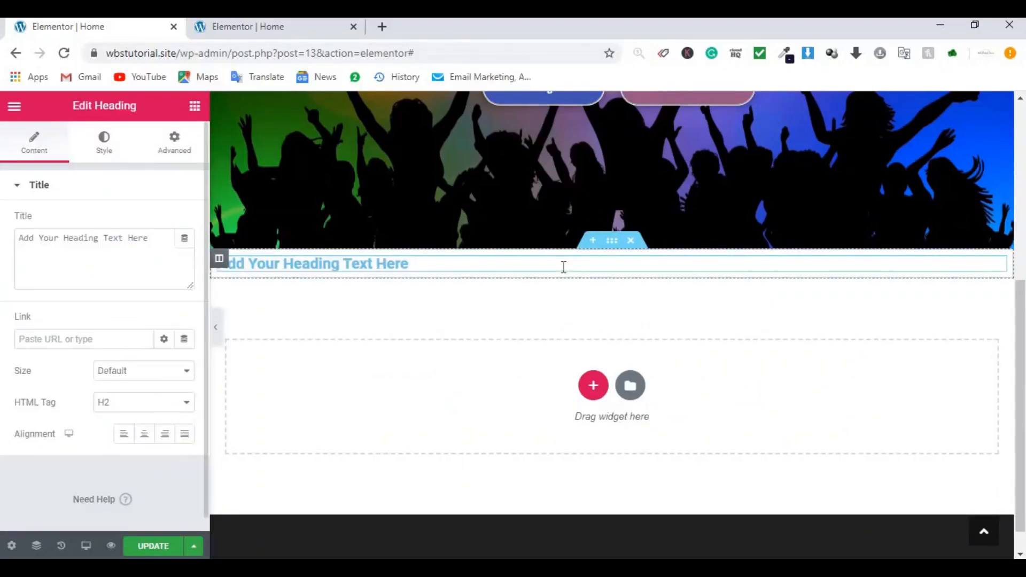
{"action": "left_click", "coordinate": [145, 436]}
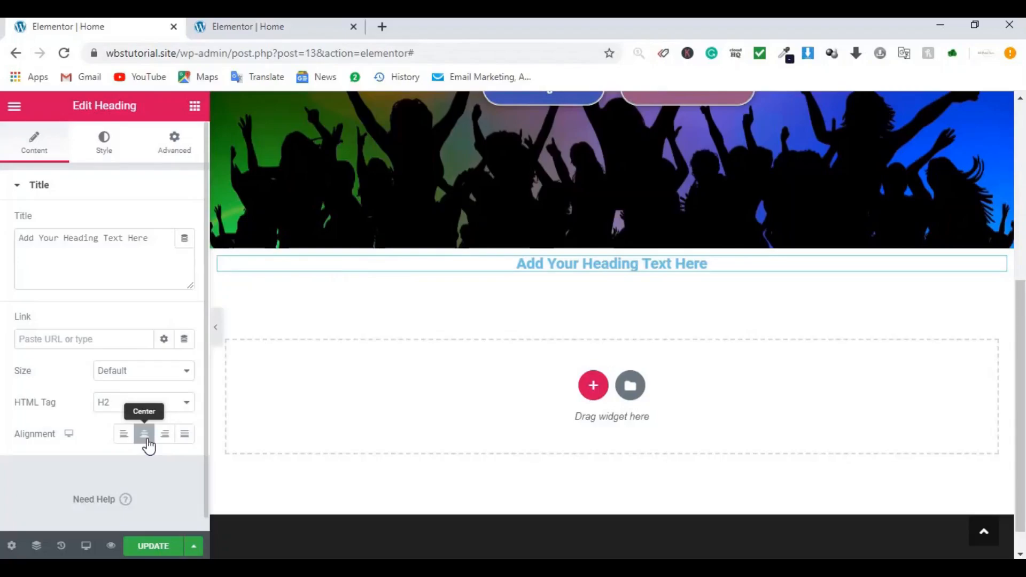
{"action": "triple_click", "coordinate": [134, 249]}
{"action": "type", "text": "All"}
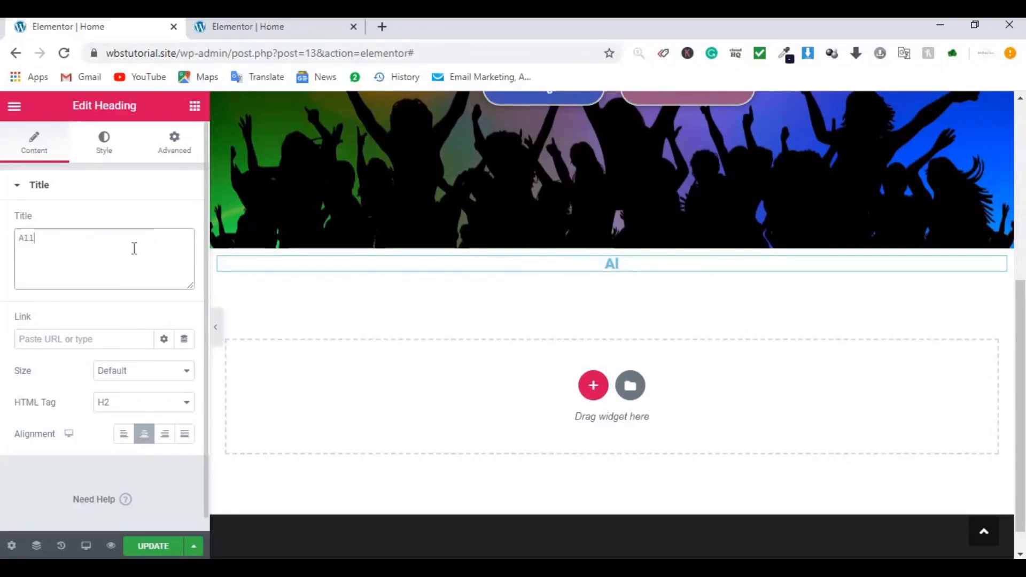
{"action": "type", "text": " Songs"}
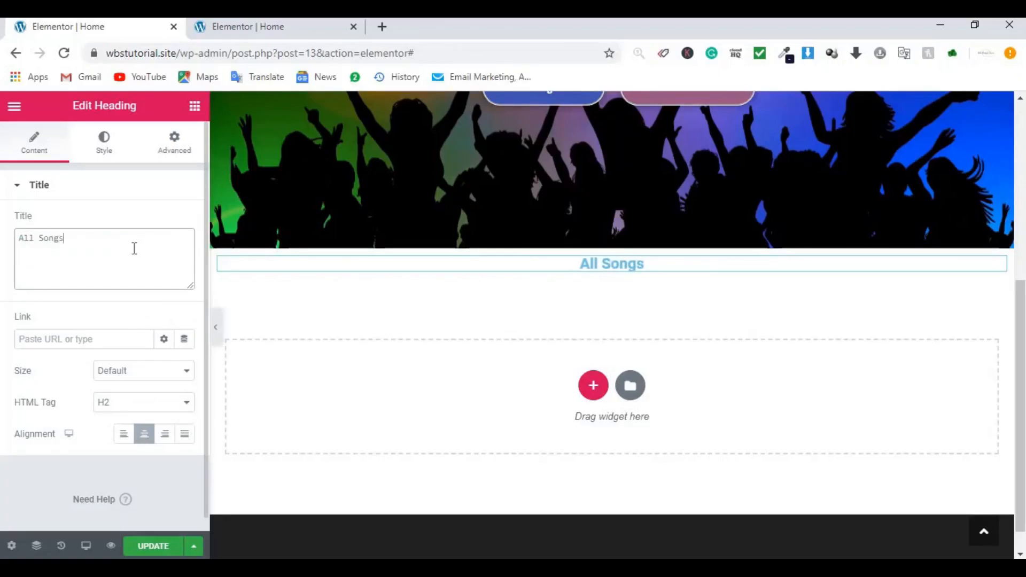
Step: Style the heading with white text in Uncial Antiqua at size 30
{"action": "left_click", "coordinate": [105, 152]}
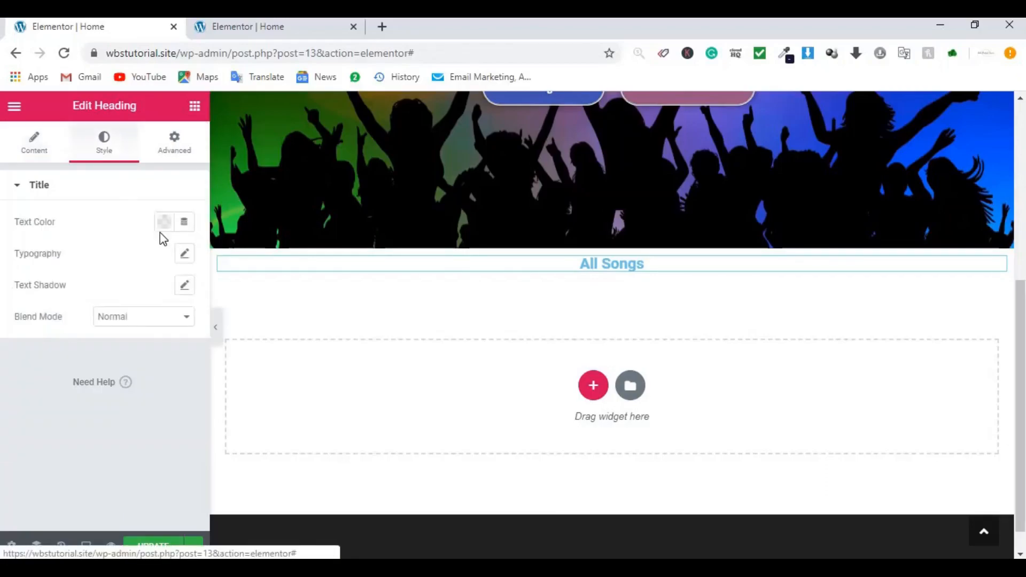
{"action": "left_click", "coordinate": [163, 232]}
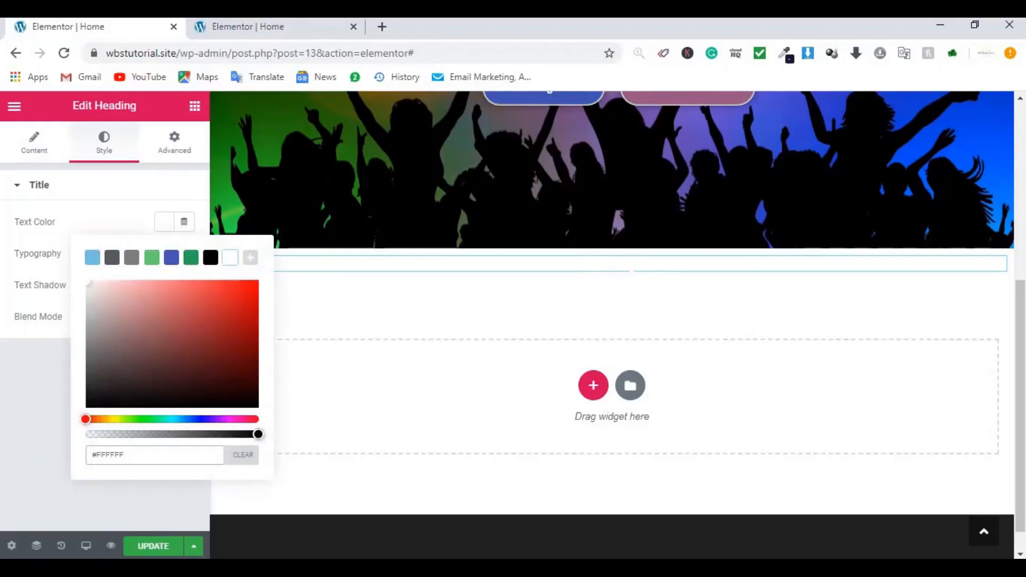
{"action": "left_click", "coordinate": [64, 247]}
{"action": "left_click", "coordinate": [183, 254]}
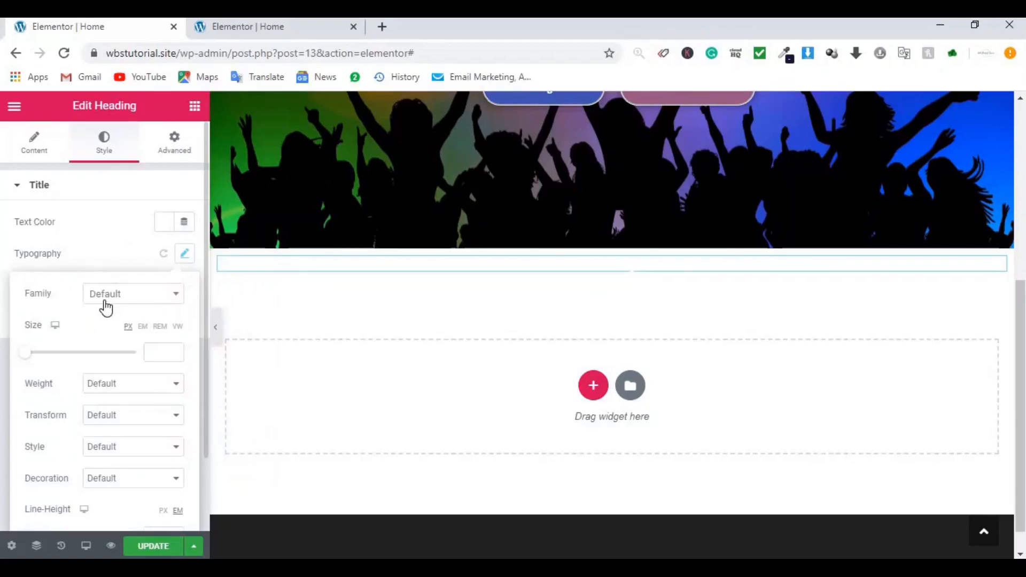
{"action": "left_click", "coordinate": [109, 308]}
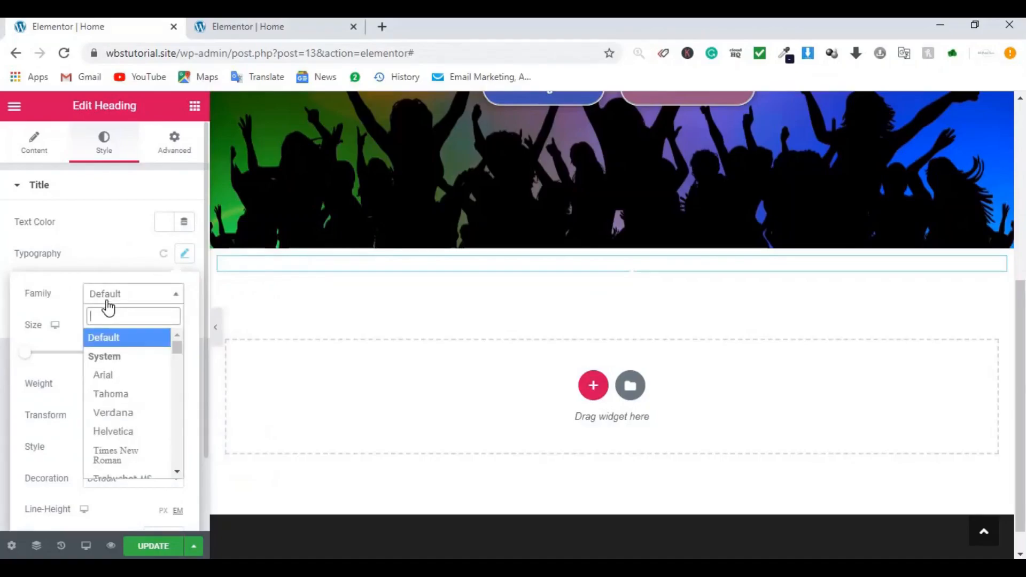
{"action": "type", "text": "unc"}
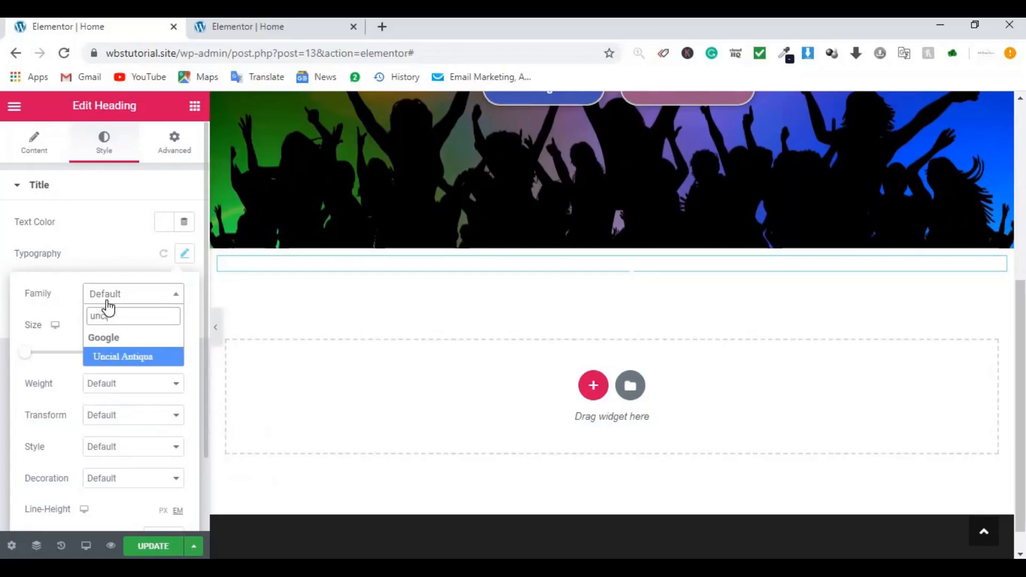
{"action": "key", "text": "Return"}
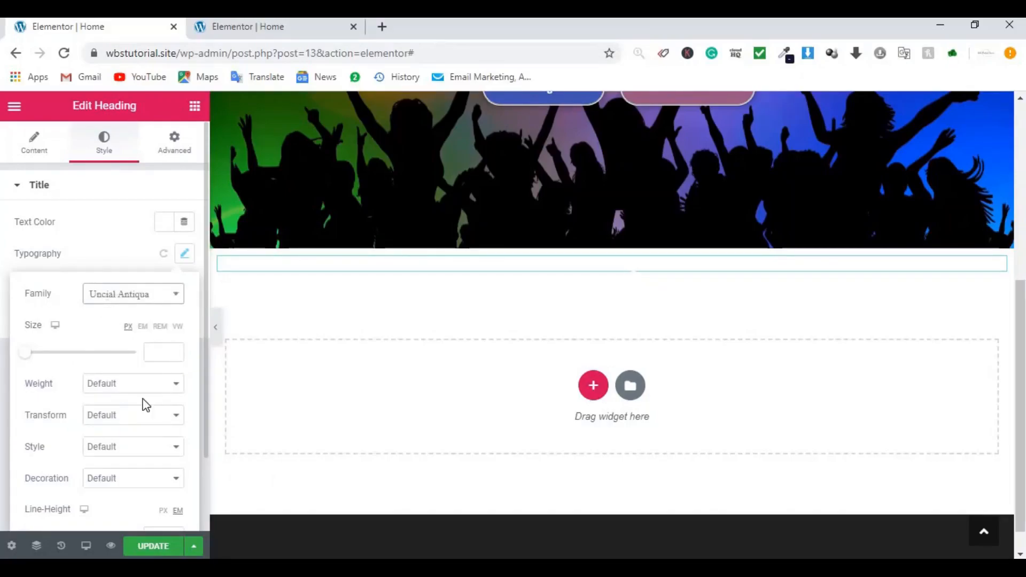
{"action": "left_click", "coordinate": [155, 357]}
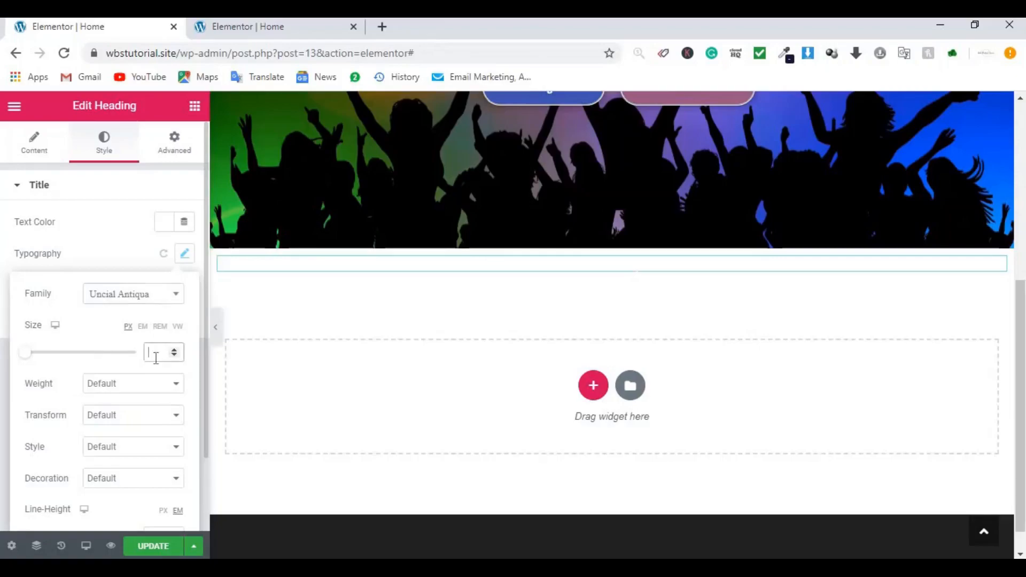
{"action": "type", "text": "30"}
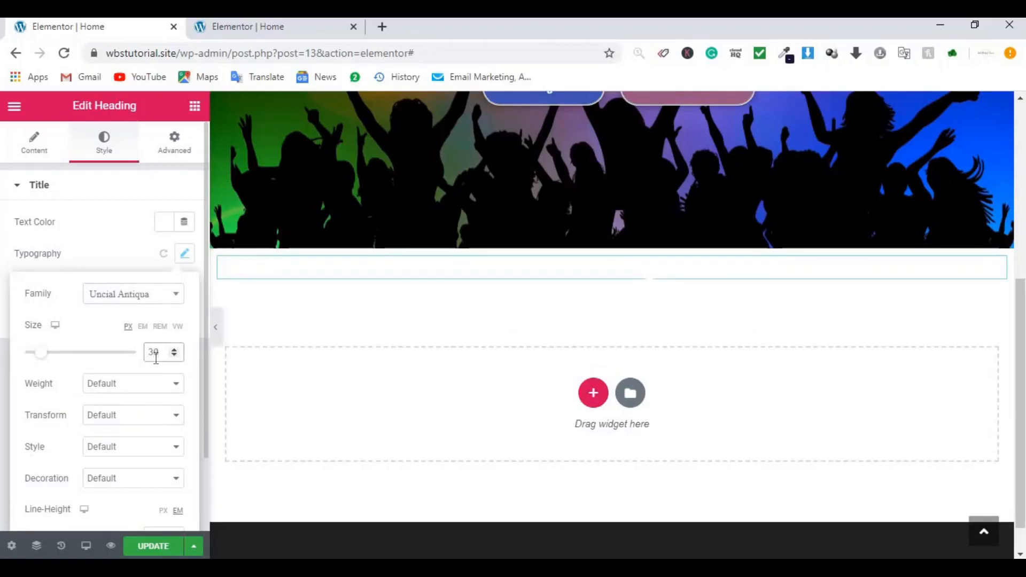
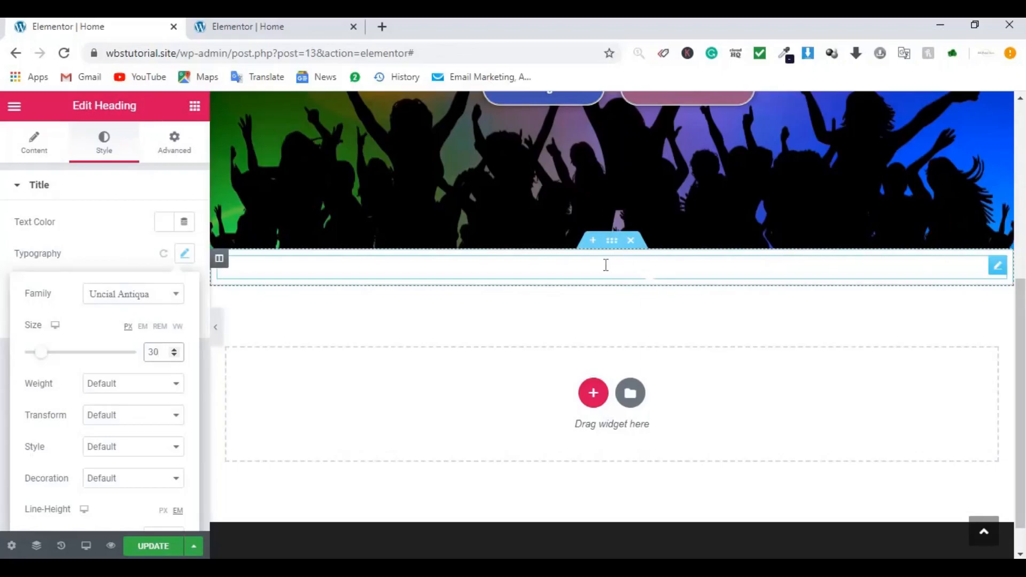
Step: Give the All Songs section a classic black background
{"action": "left_click", "coordinate": [612, 245]}
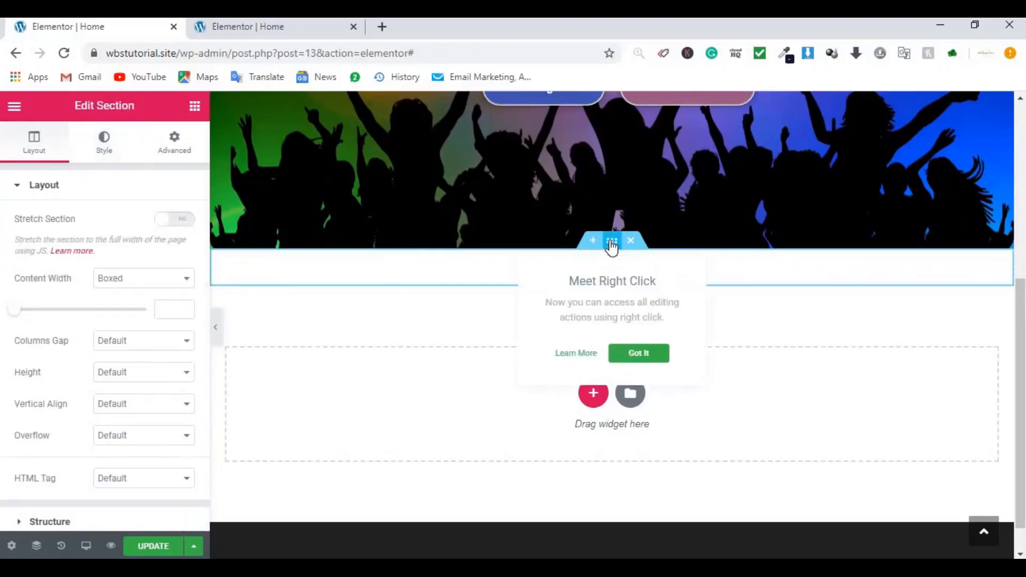
{"action": "left_click", "coordinate": [173, 146]}
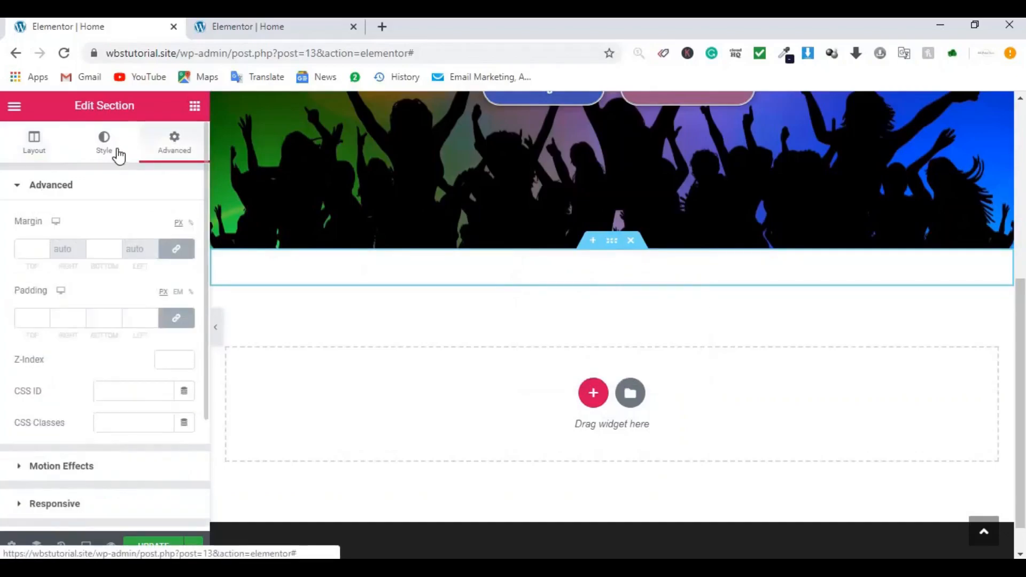
{"action": "left_click", "coordinate": [112, 150]}
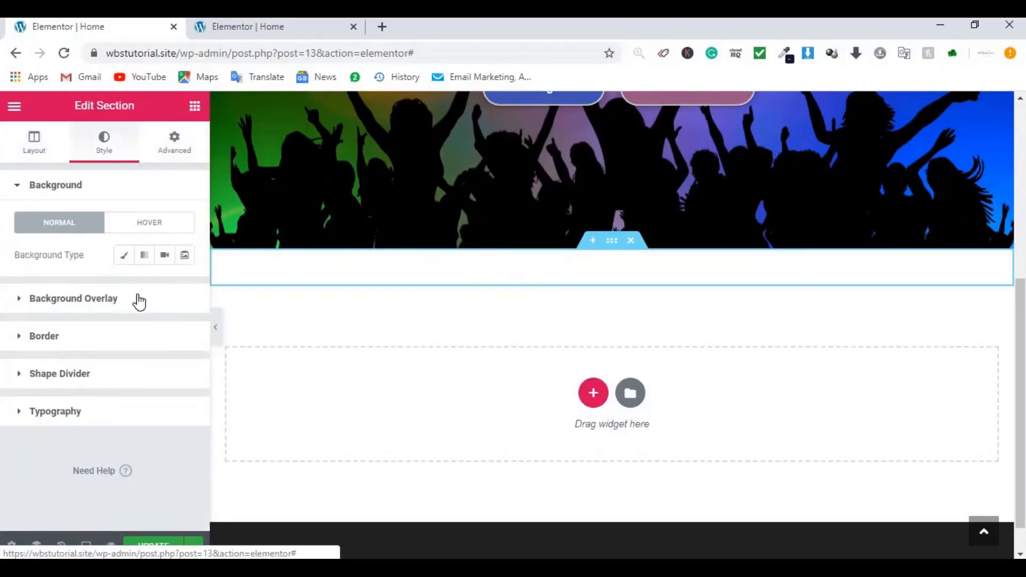
{"action": "left_click", "coordinate": [123, 256]}
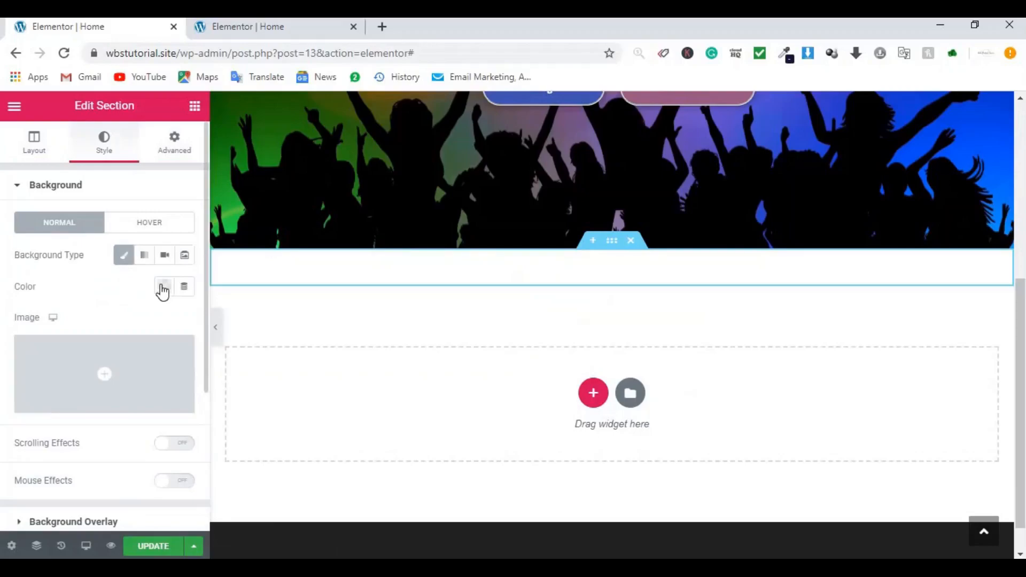
{"action": "left_click", "coordinate": [162, 288]}
{"action": "left_click", "coordinate": [210, 323]}
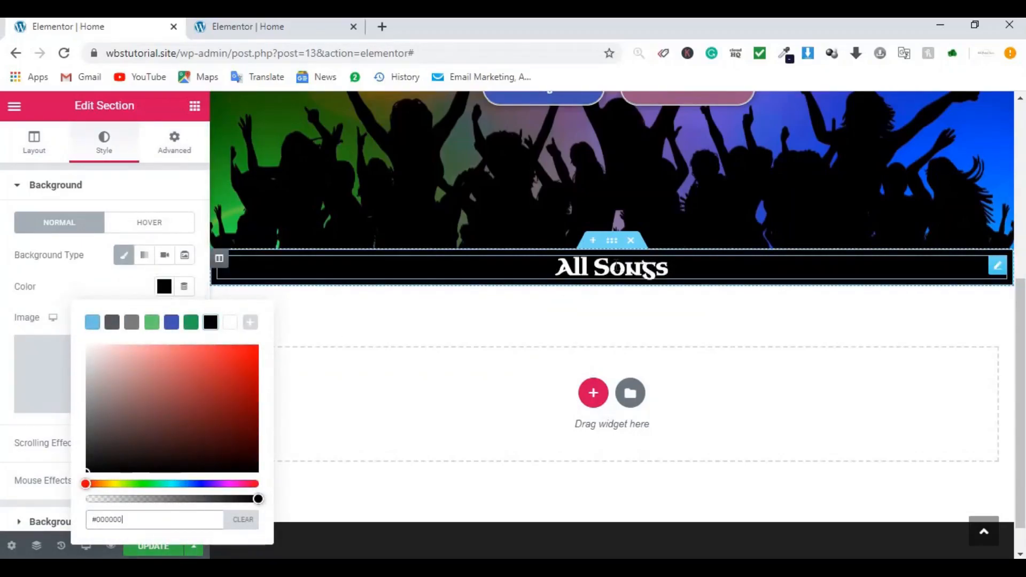
Step: Set the All Songs heading's margin to 100 and padding to 5 on every side
{"action": "left_click", "coordinate": [993, 276]}
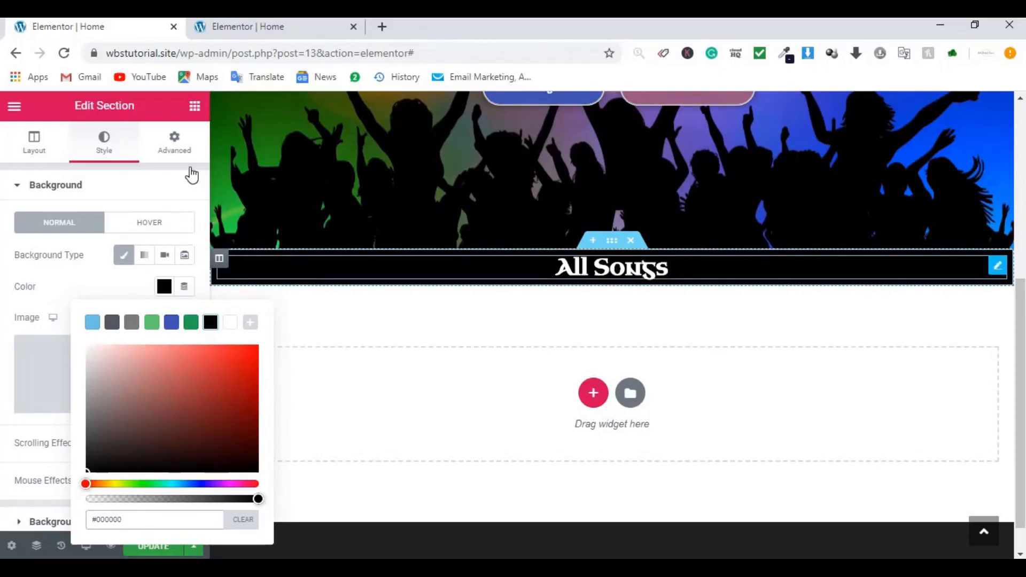
{"action": "left_click", "coordinate": [175, 143]}
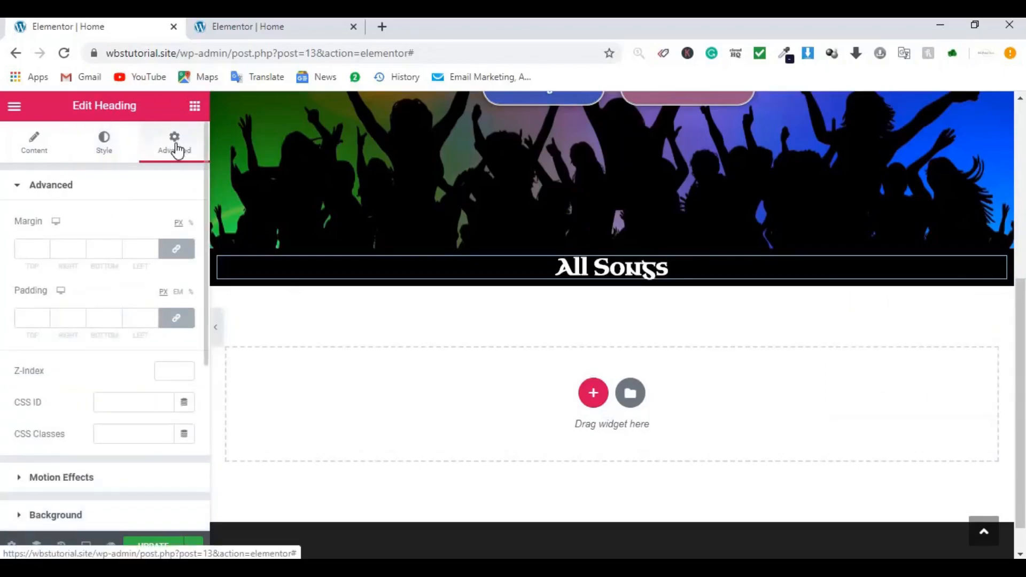
{"action": "left_click", "coordinate": [27, 247]}
{"action": "type", "text": "100"}
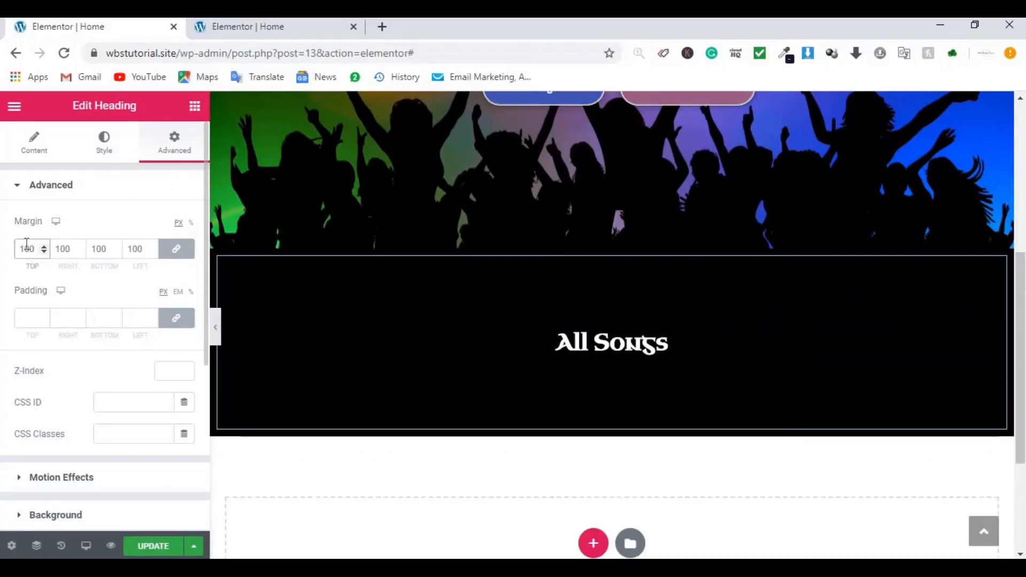
{"action": "left_click", "coordinate": [28, 316]}
{"action": "type", "text": "5"}
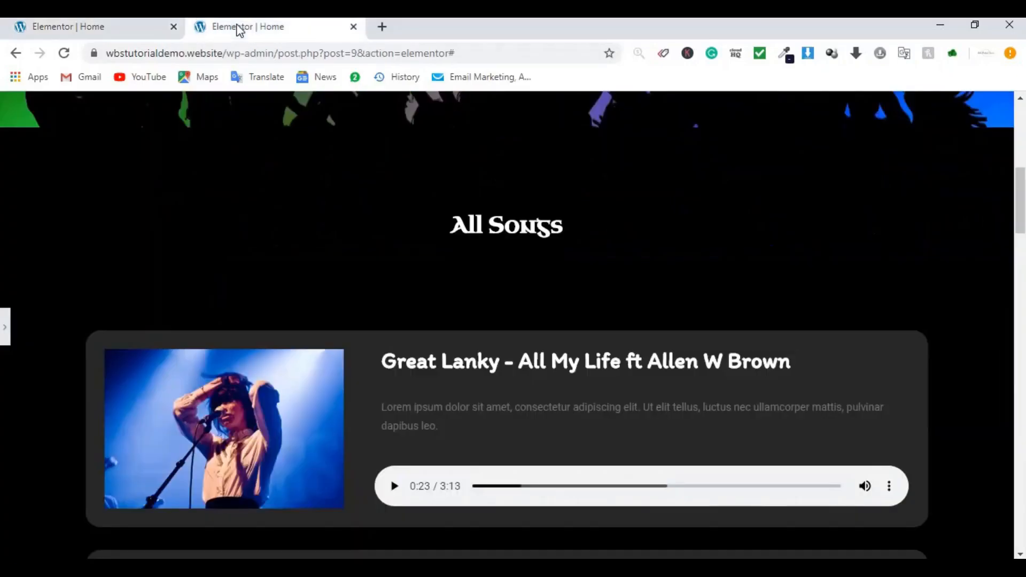
Step: Compare the result with the reference All Songs page in the other tab
{"action": "left_click", "coordinate": [237, 28]}
{"action": "scroll", "coordinate": [290, 403], "scroll_direction": "down", "scroll_amount": 1}
{"action": "scroll", "coordinate": [290, 403], "scroll_direction": "down", "scroll_amount": 3}
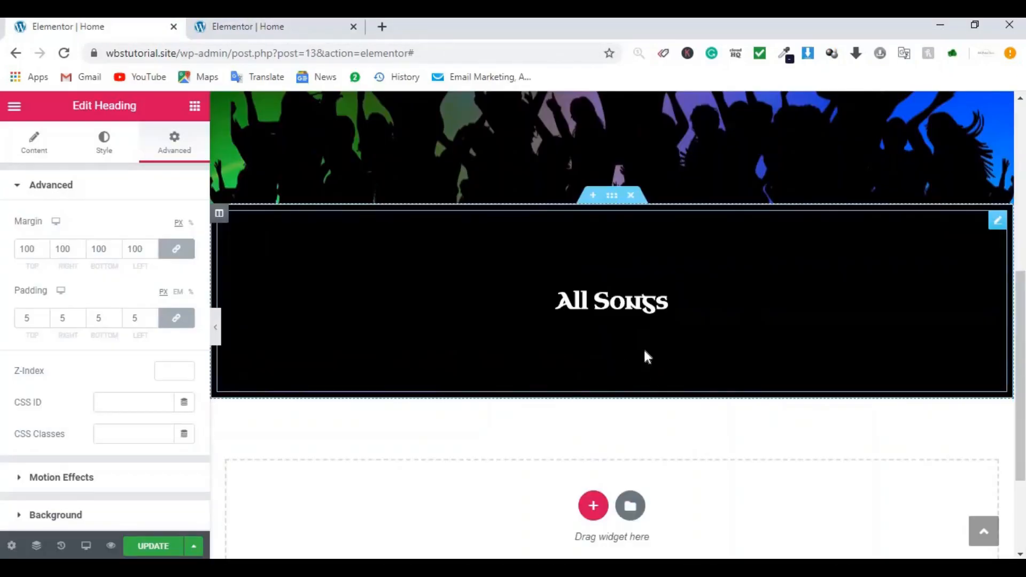
{"action": "left_click", "coordinate": [195, 108]}
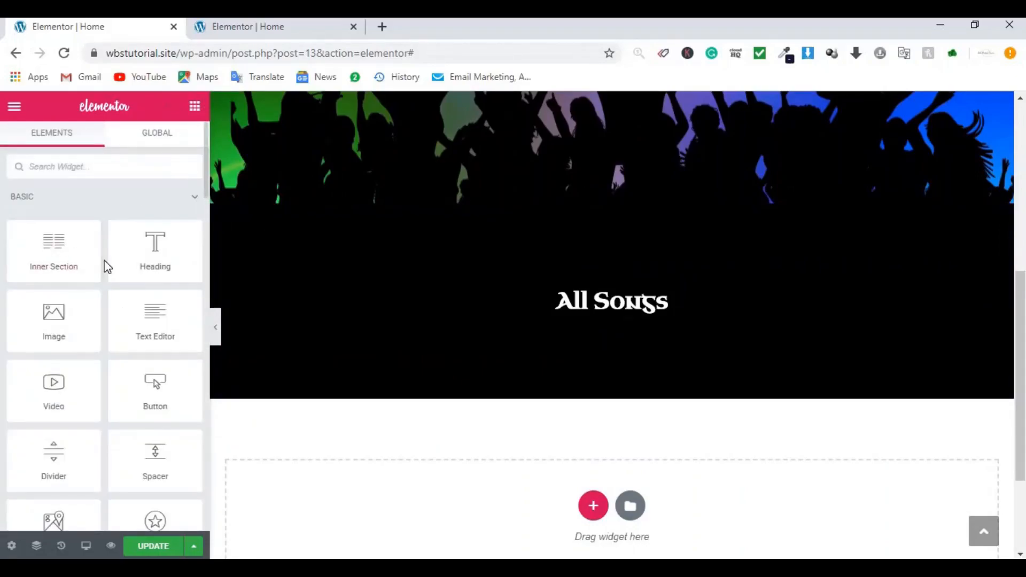
Step: Add an inner section under the heading, narrow its left column to about 23%, and insert the singer photo
{"action": "left_click_drag", "start_coordinate": [97, 260], "coordinate": [621, 361]}
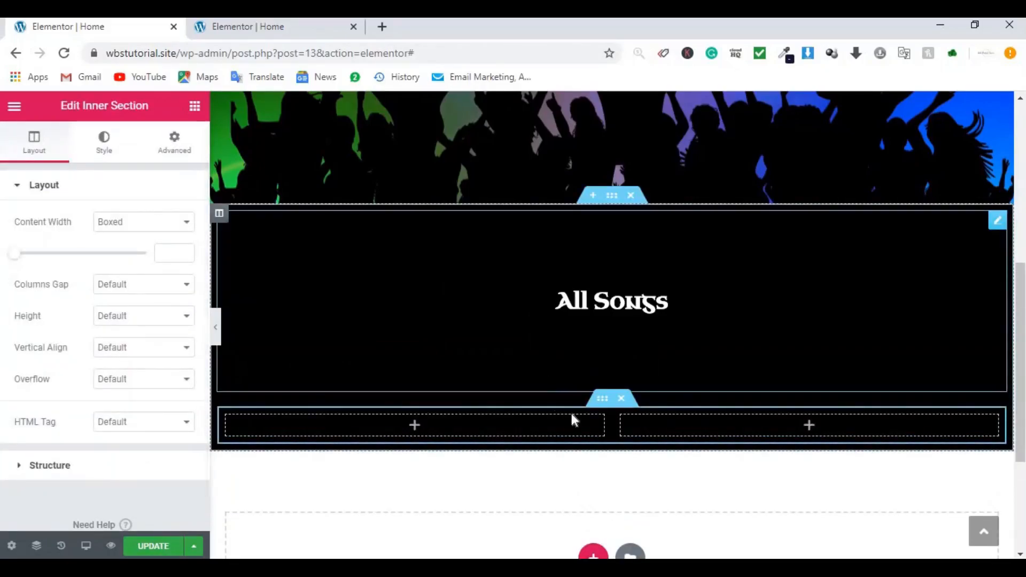
{"action": "left_click_drag", "start_coordinate": [604, 431], "coordinate": [459, 427]}
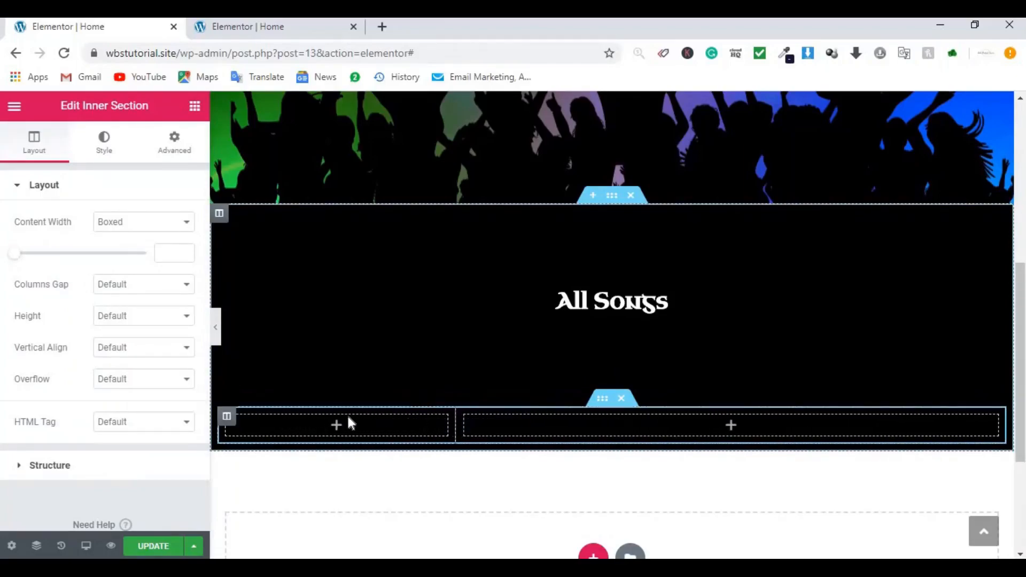
{"action": "left_click", "coordinate": [337, 428]}
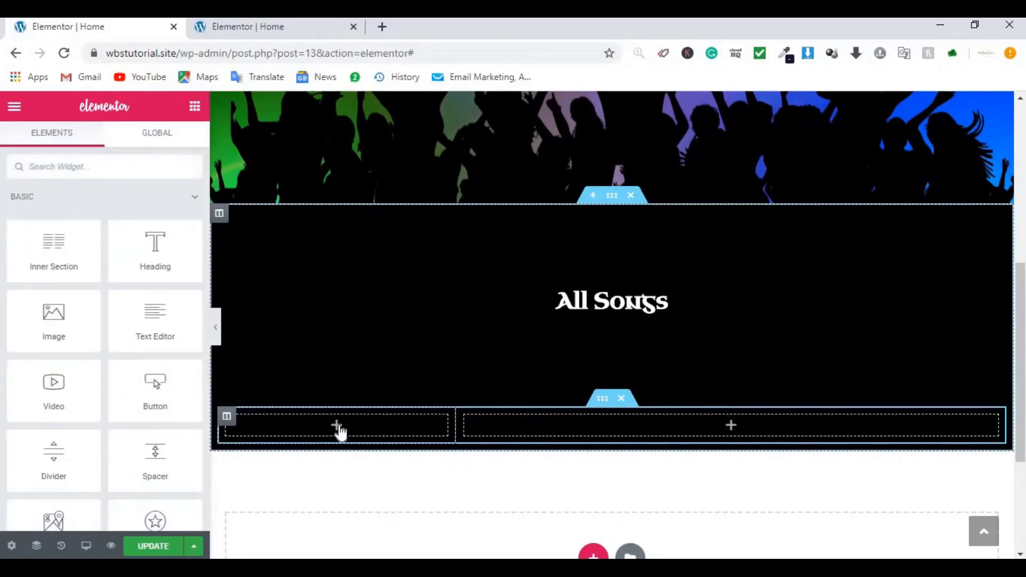
{"action": "left_click_drag", "start_coordinate": [62, 332], "coordinate": [334, 426]}
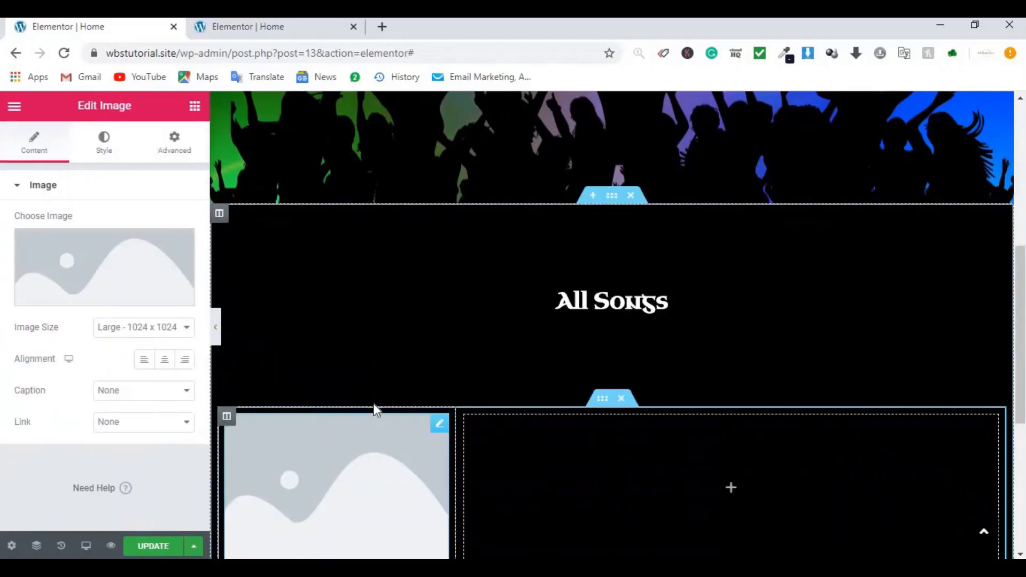
{"action": "scroll", "coordinate": [375, 410], "scroll_direction": "down", "scroll_amount": 4}
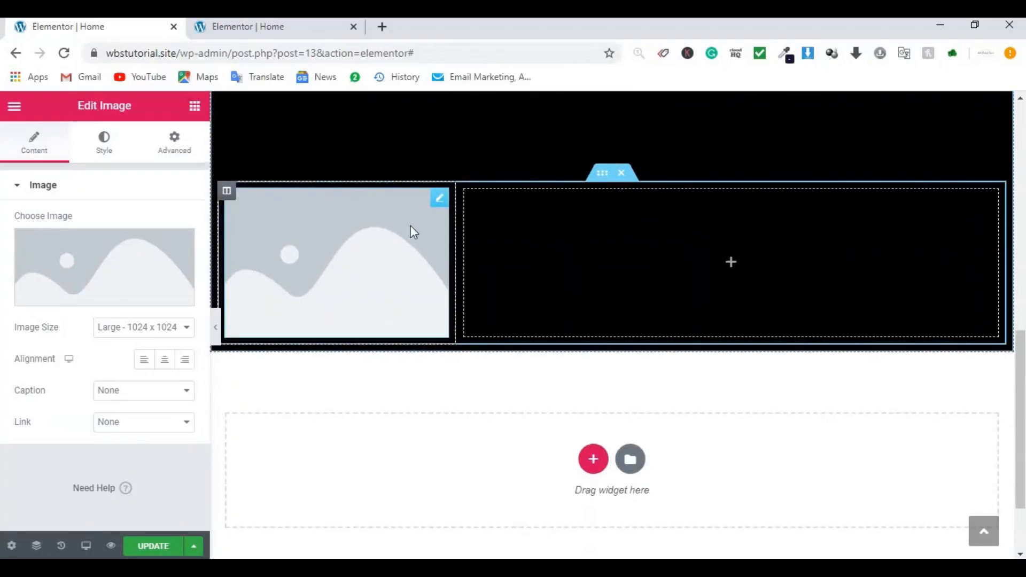
{"action": "left_click", "coordinate": [76, 279]}
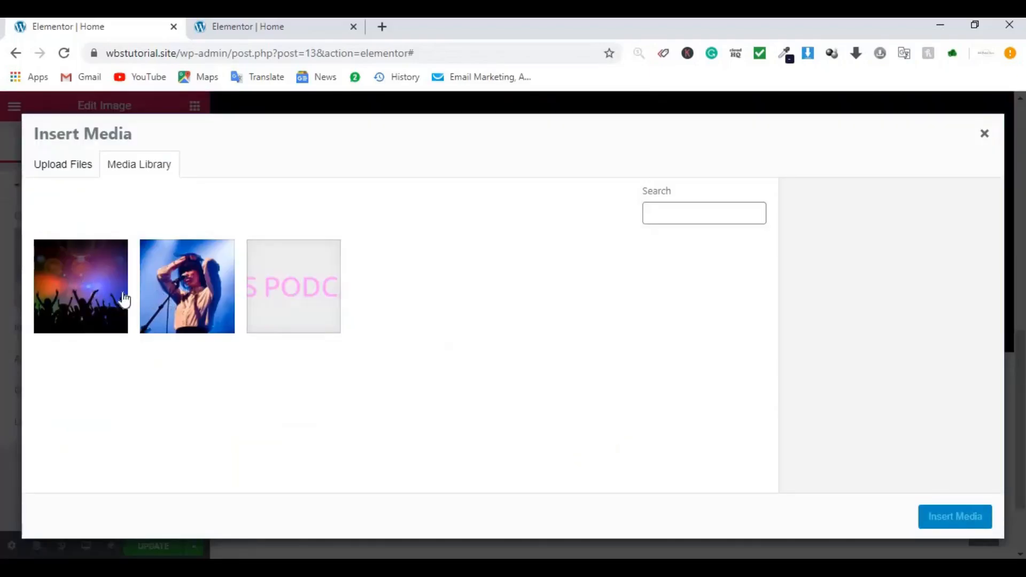
{"action": "left_click", "coordinate": [194, 295]}
{"action": "left_click", "coordinate": [956, 517]}
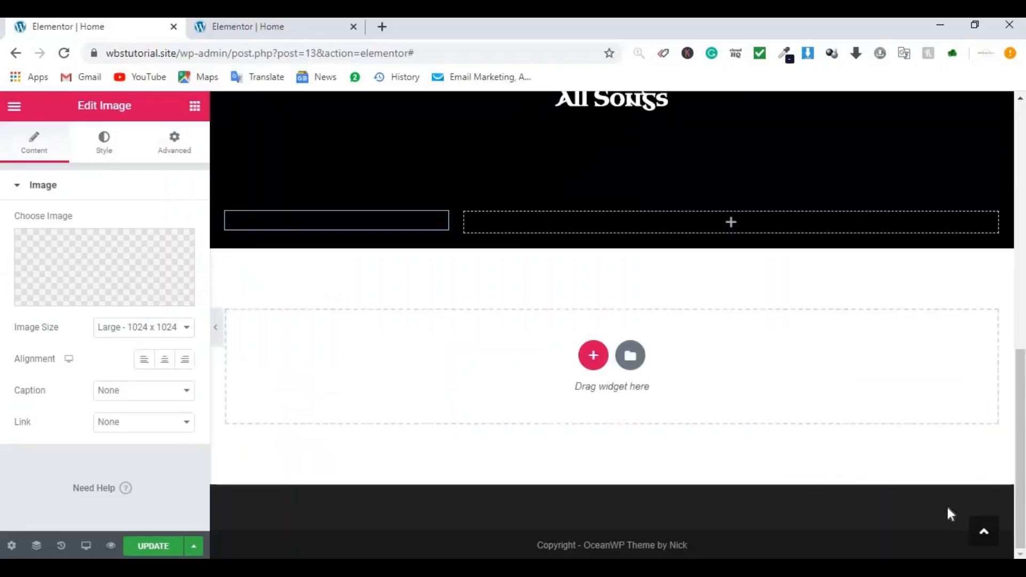
Step: Place a placeholder heading in the empty right column
{"action": "left_click", "coordinate": [193, 108]}
{"action": "left_click_drag", "start_coordinate": [139, 256], "coordinate": [658, 240]}
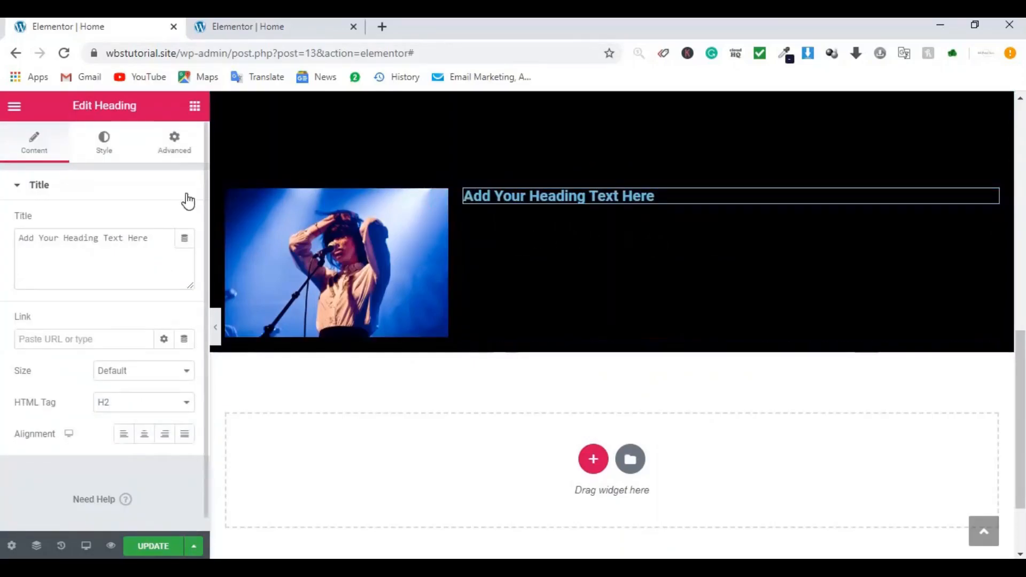
{"action": "left_click", "coordinate": [187, 114]}
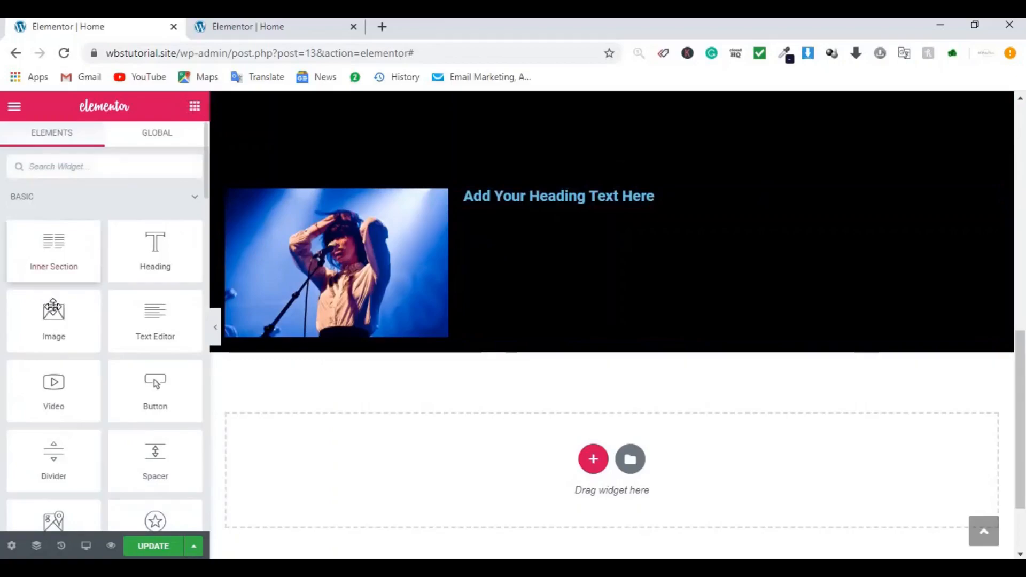
Step: Add a Text Editor block and an Audio widget, found by searching 'aud', under the heading
{"action": "left_click_drag", "start_coordinate": [146, 326], "coordinate": [547, 197]}
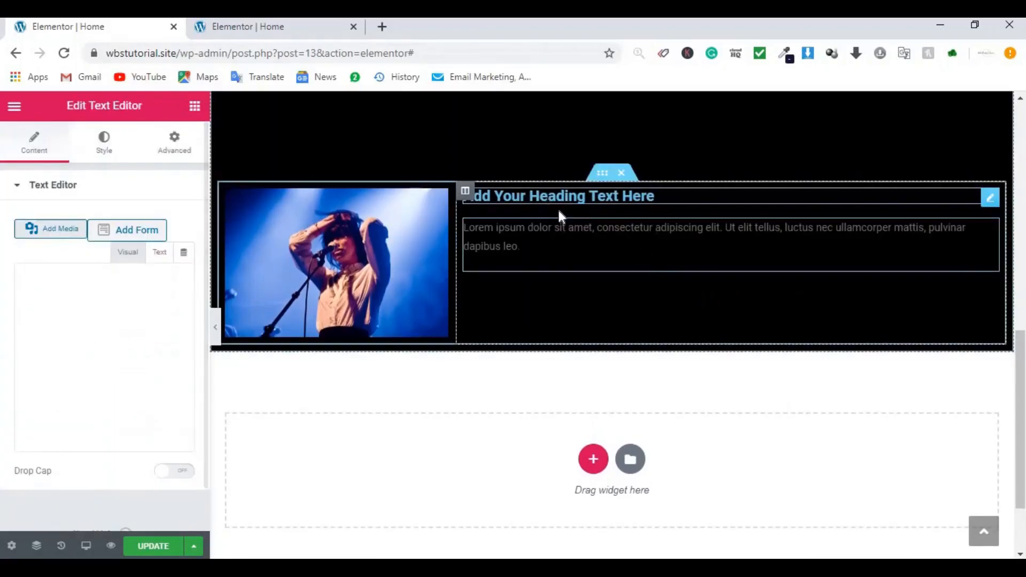
{"action": "left_click", "coordinate": [195, 106]}
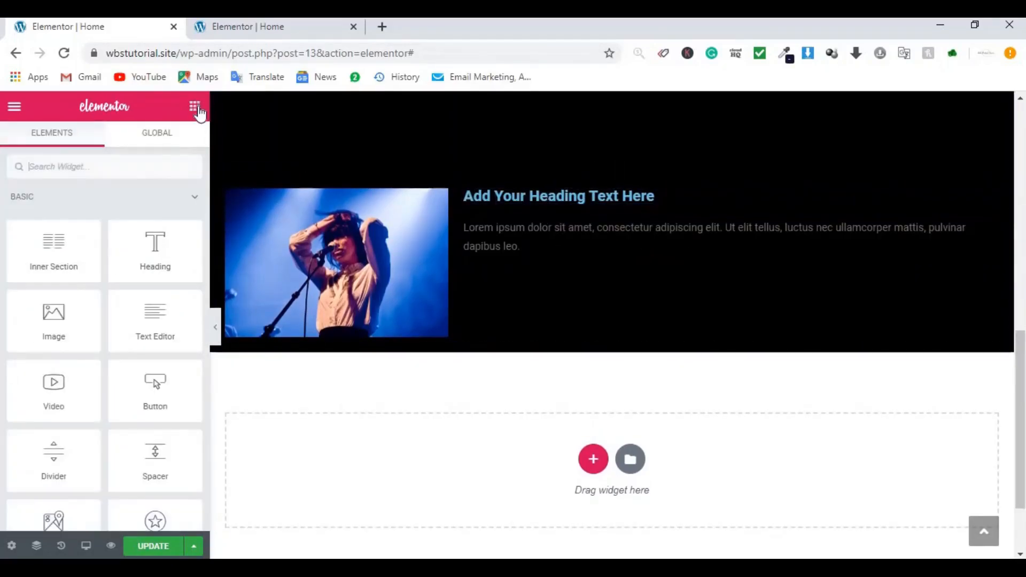
{"action": "left_click", "coordinate": [99, 166]}
{"action": "type", "text": "aud"}
{"action": "left_click_drag", "start_coordinate": [150, 216], "coordinate": [611, 262]}
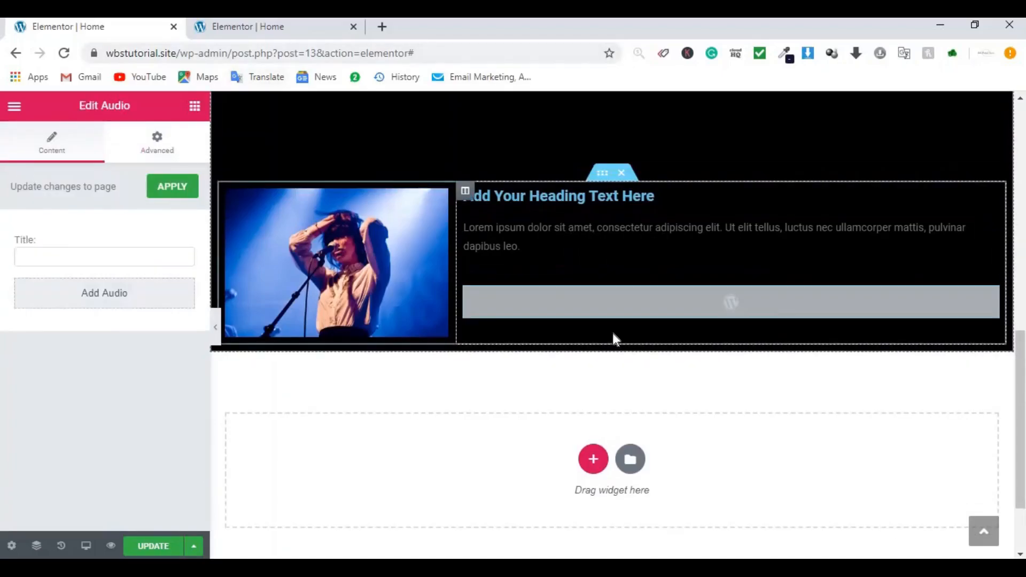
Step: Check the reference song layout, then select the placeholder heading for editing
{"action": "left_click", "coordinate": [249, 36]}
{"action": "left_click", "coordinate": [96, 32]}
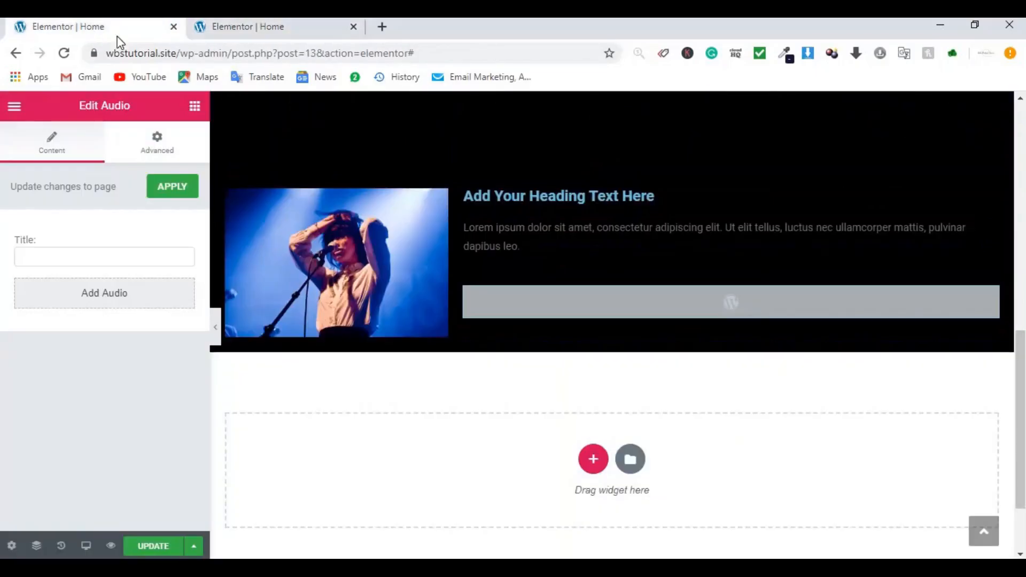
{"action": "left_click", "coordinate": [653, 196]}
Step: Replace the heading text with the song title copied from the reference page
{"action": "key", "text": "ctrl+a"}
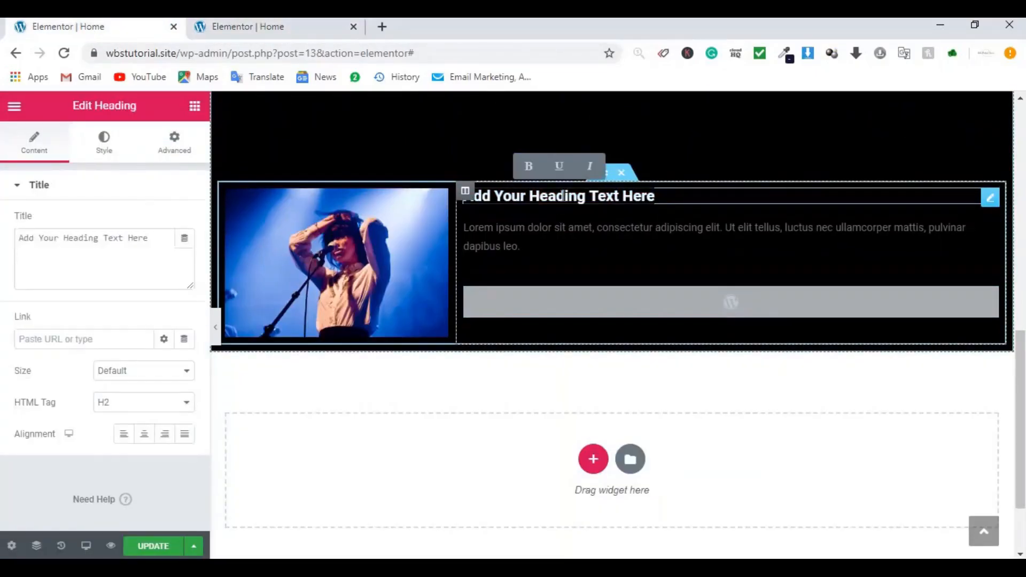
{"action": "left_click", "coordinate": [281, 25]}
{"action": "left_click_drag", "start_coordinate": [830, 376], "coordinate": [366, 368]}
{"action": "key", "text": "ctrl+c"}
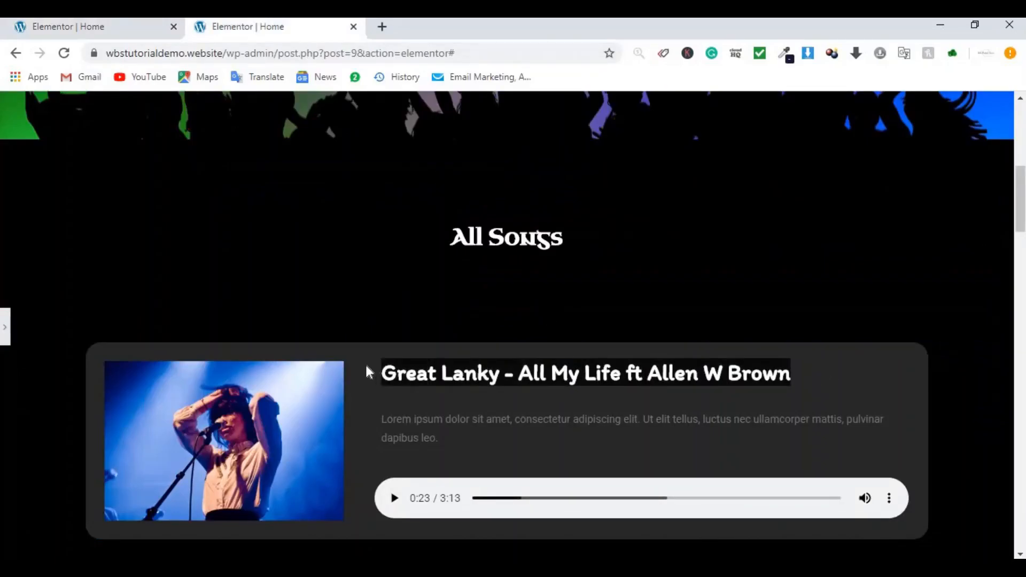
{"action": "left_click", "coordinate": [136, 29]}
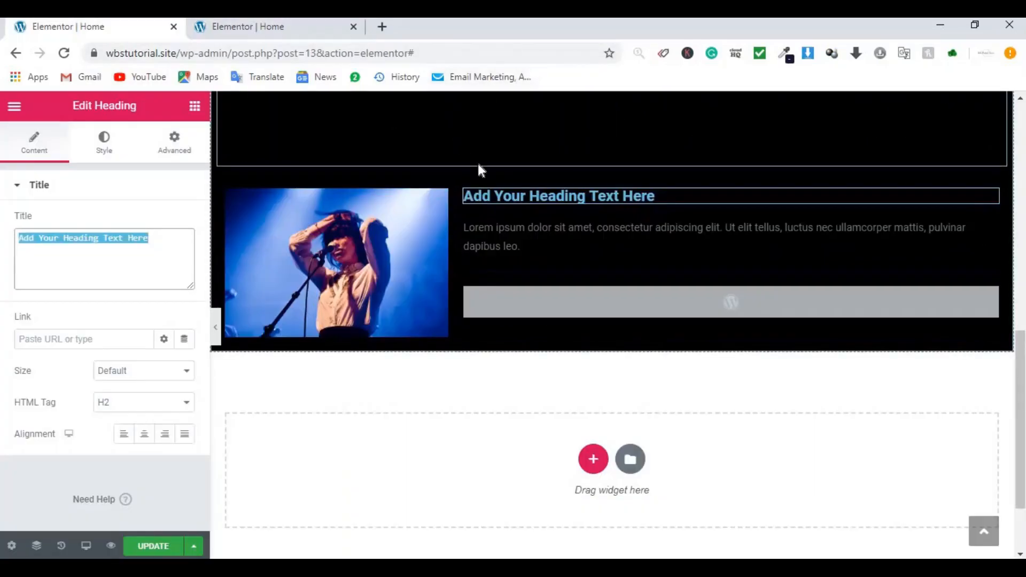
{"action": "key", "text": "ctrl+v"}
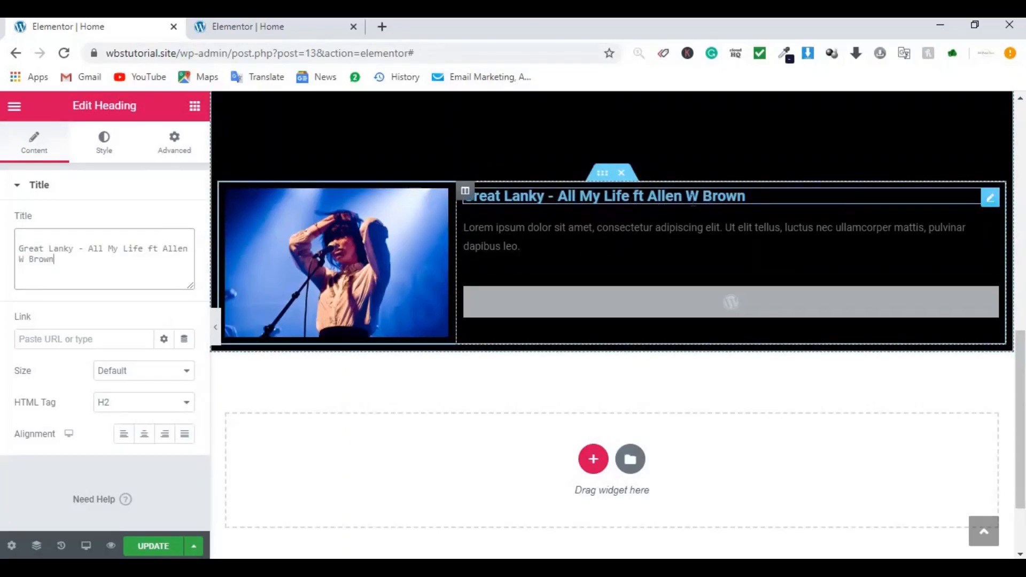
{"action": "key", "text": "ctrl+z"}
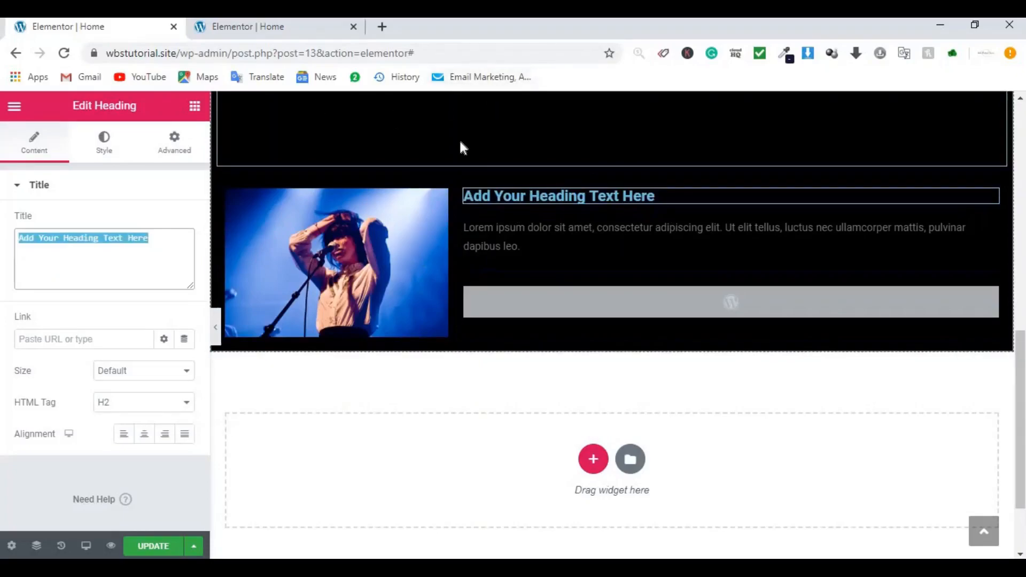
{"action": "key", "text": "ctrl+v"}
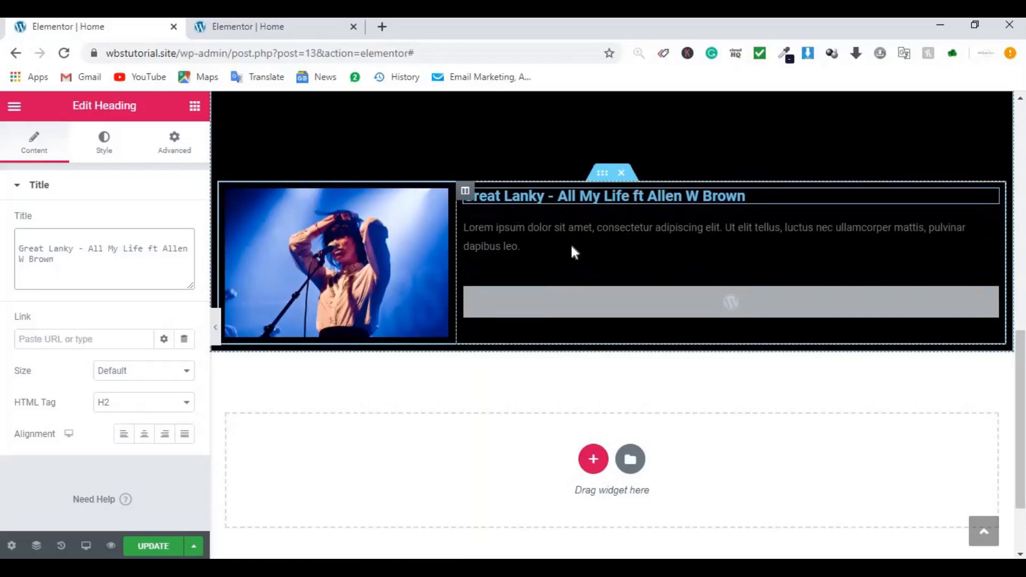
Step: Make the song title white with a 30 px font size, keeping the default font
{"action": "left_click", "coordinate": [100, 143]}
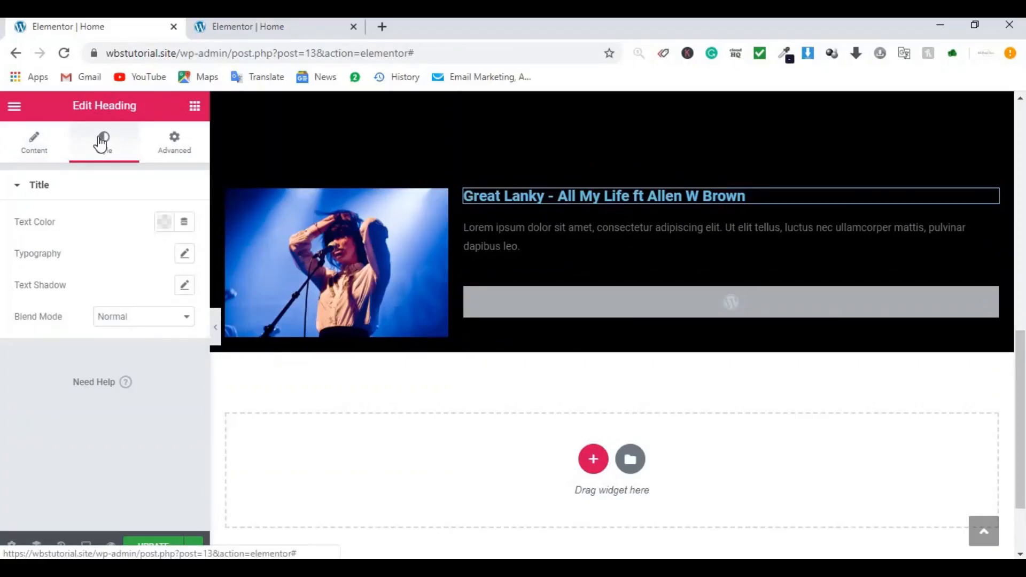
{"action": "left_click", "coordinate": [165, 224]}
{"action": "left_click", "coordinate": [230, 259]}
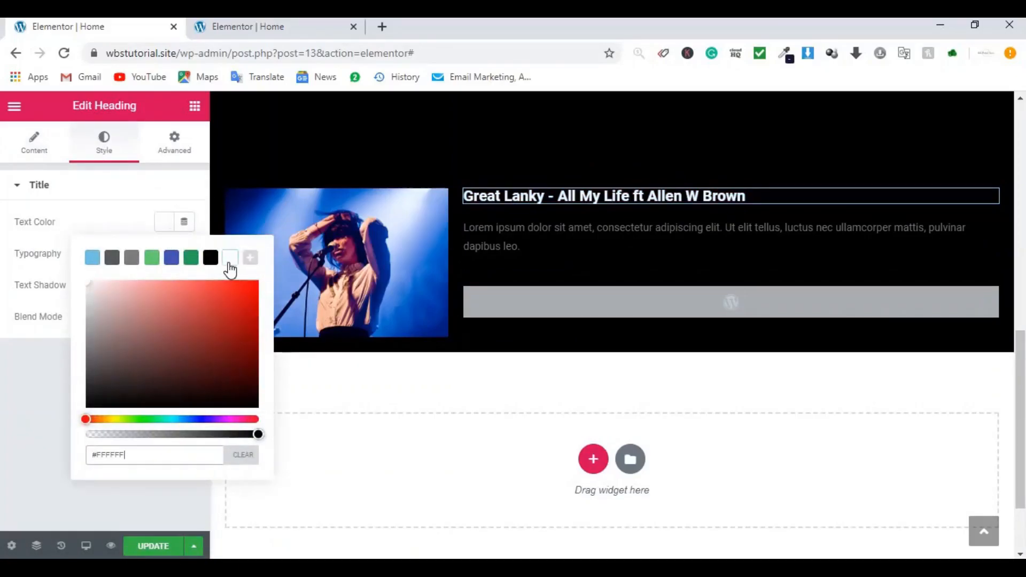
{"action": "left_click", "coordinate": [44, 247]}
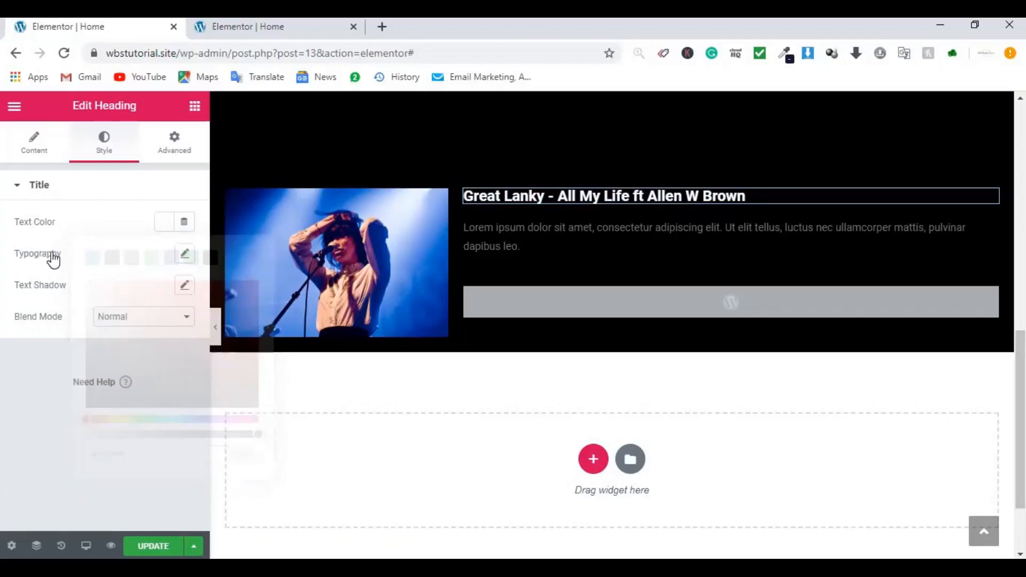
{"action": "left_click", "coordinate": [186, 255]}
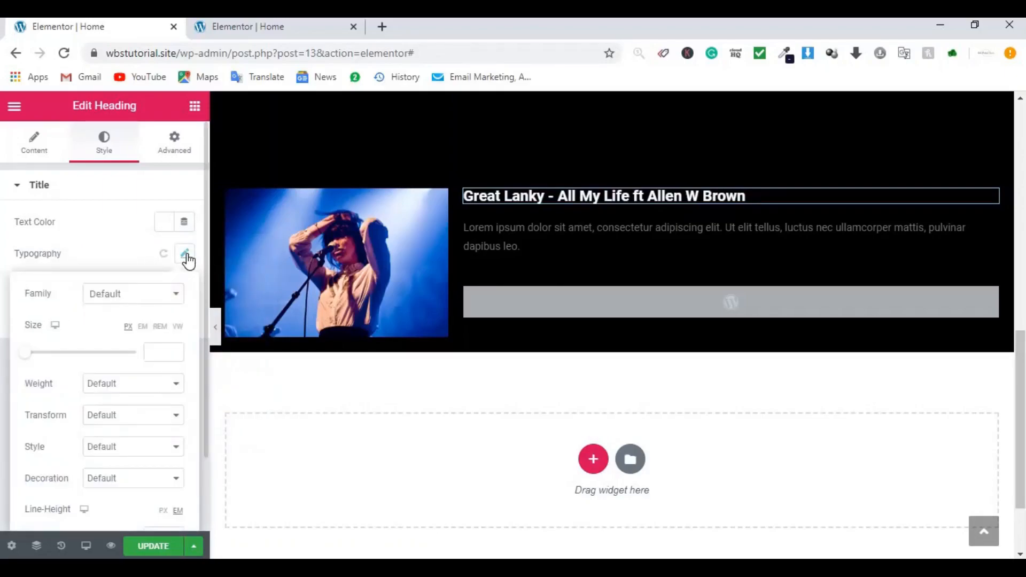
{"action": "left_click", "coordinate": [137, 297]}
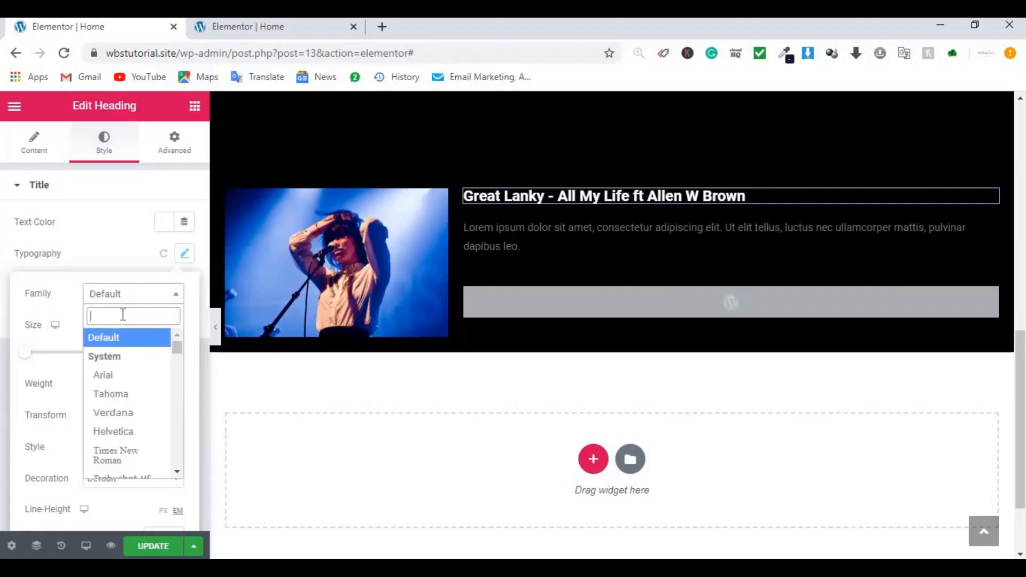
{"action": "type", "text": "itim"}
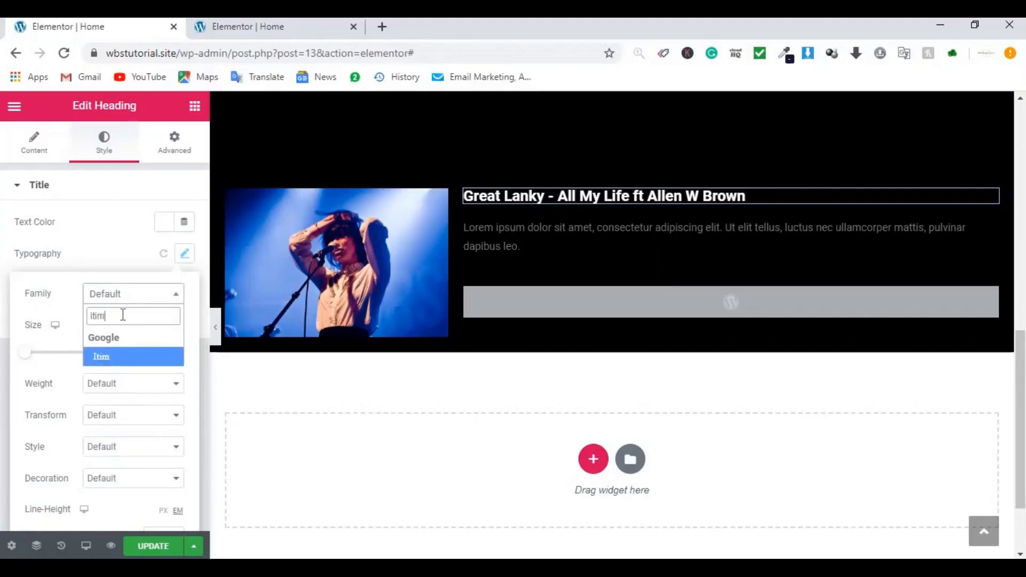
{"action": "left_click", "coordinate": [39, 318]}
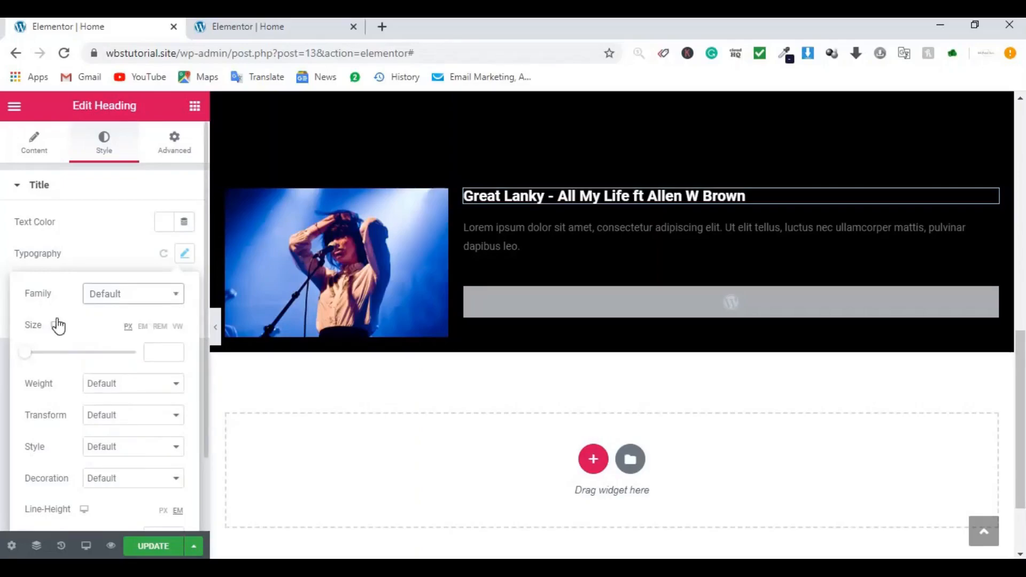
{"action": "left_click", "coordinate": [154, 353]}
{"action": "type", "text": "30"}
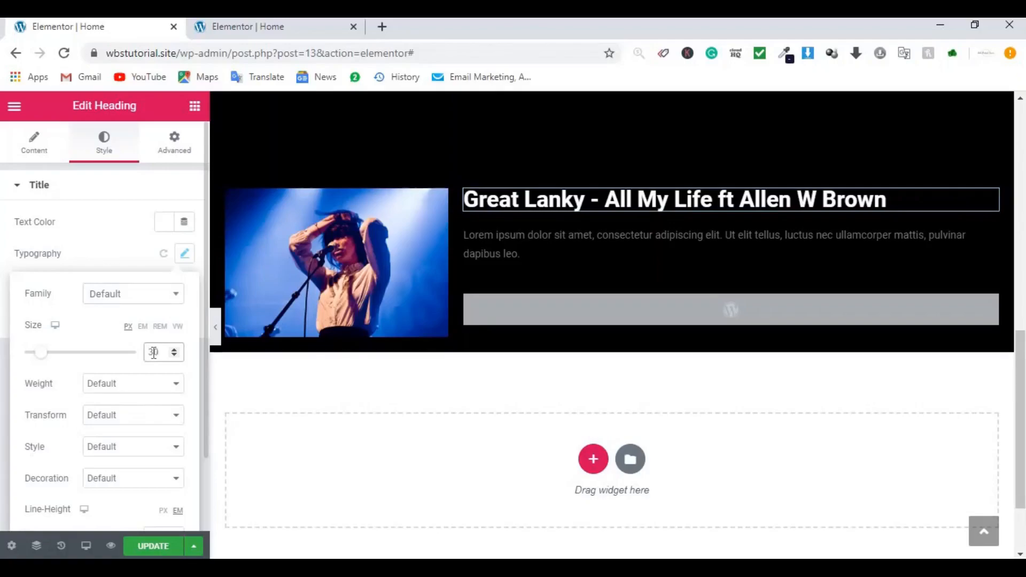
{"action": "left_click", "coordinate": [678, 307]}
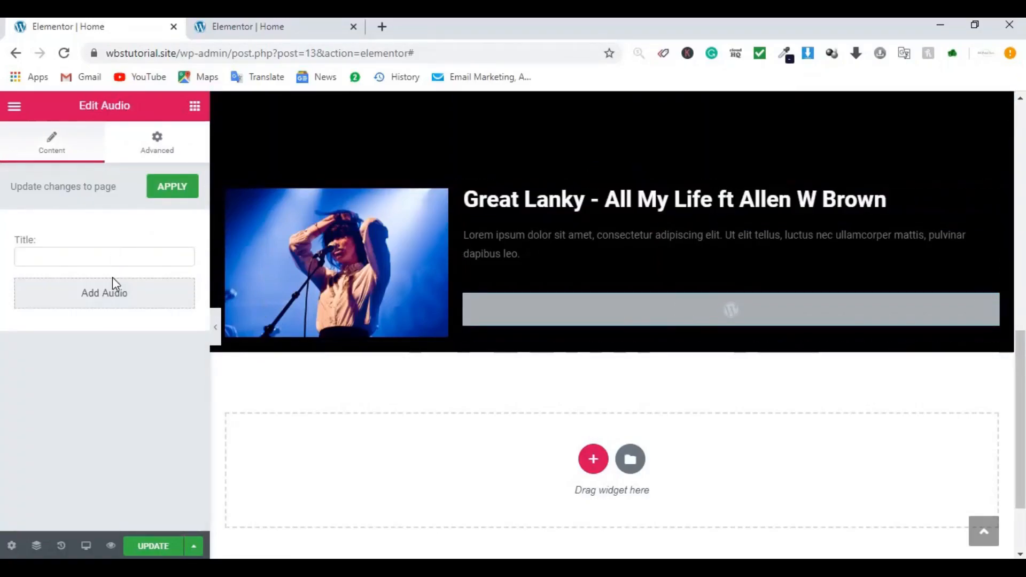
Step: Load the Great Lanky mp3 into the audio player
{"action": "left_click", "coordinate": [102, 300]}
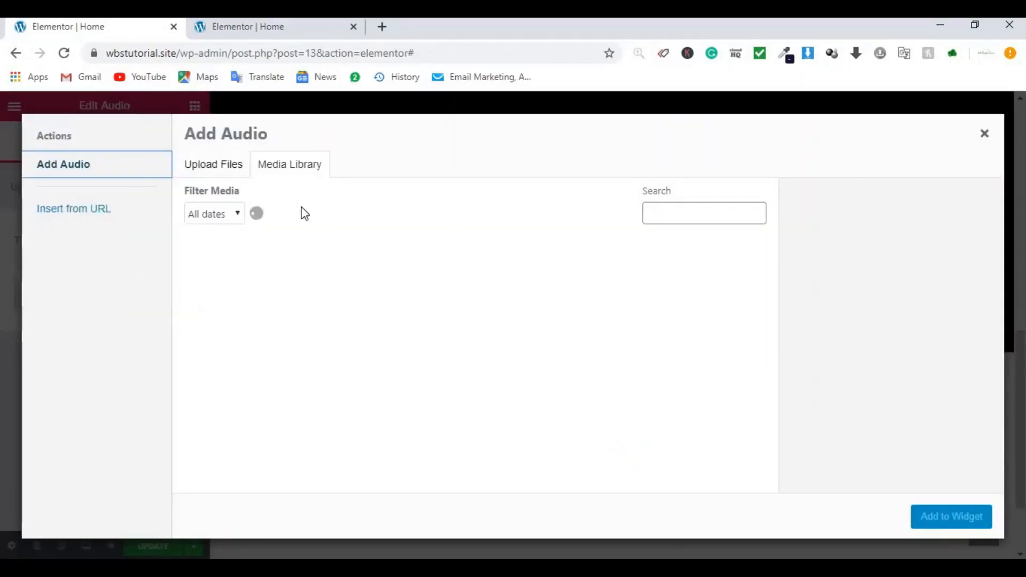
{"action": "left_click", "coordinate": [259, 298]}
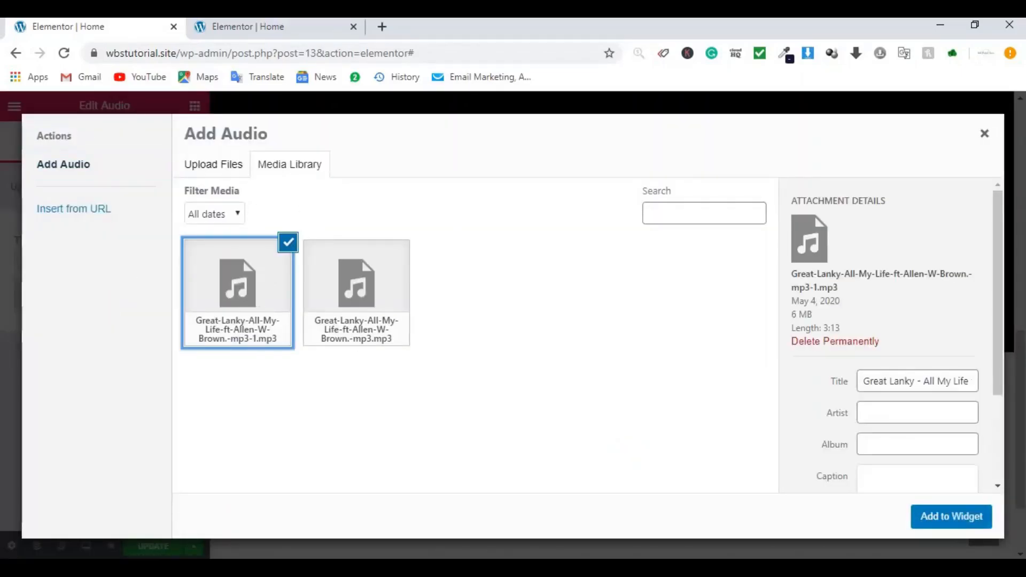
{"action": "left_click", "coordinate": [951, 517]}
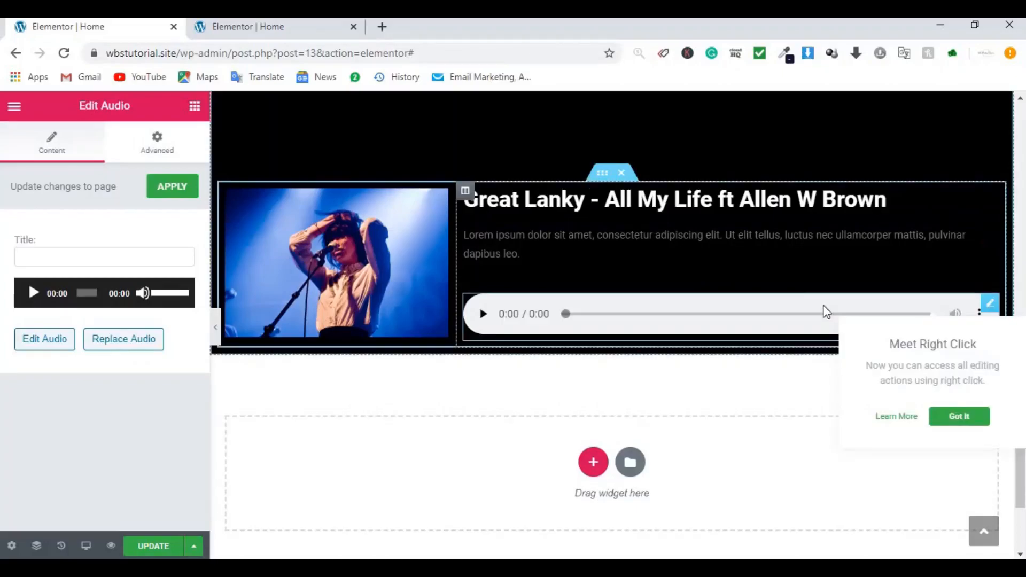
Step: Give the song card section a classic #282828 dark grey background
{"action": "left_click", "coordinate": [602, 181]}
{"action": "left_click", "coordinate": [283, 28]}
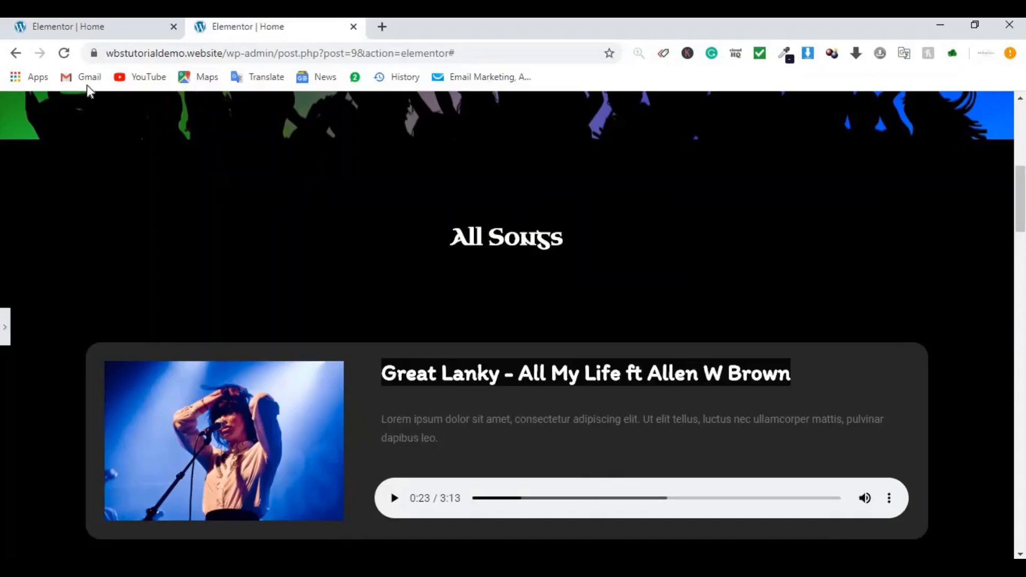
{"action": "left_click", "coordinate": [95, 31]}
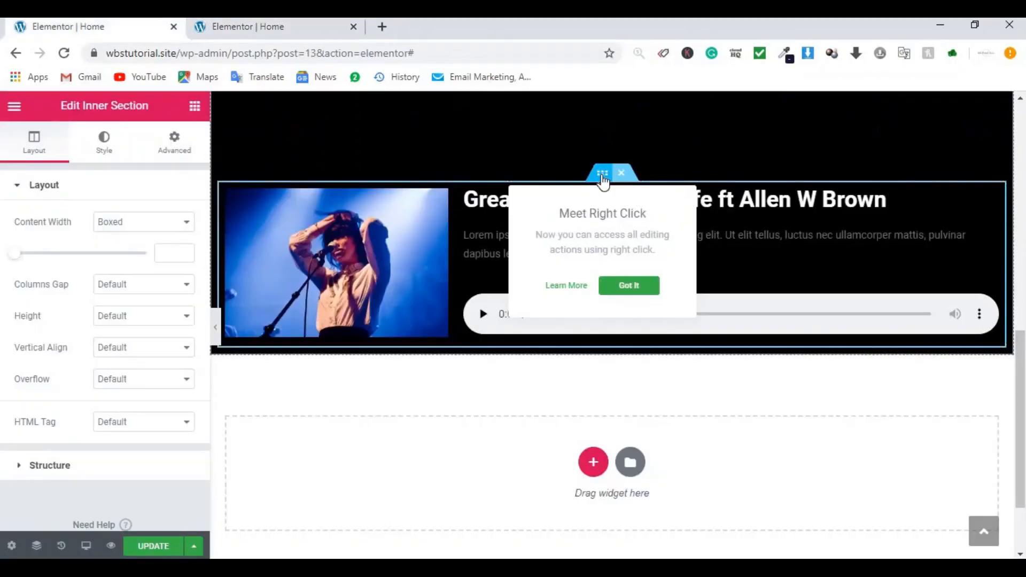
{"action": "left_click", "coordinate": [108, 155]}
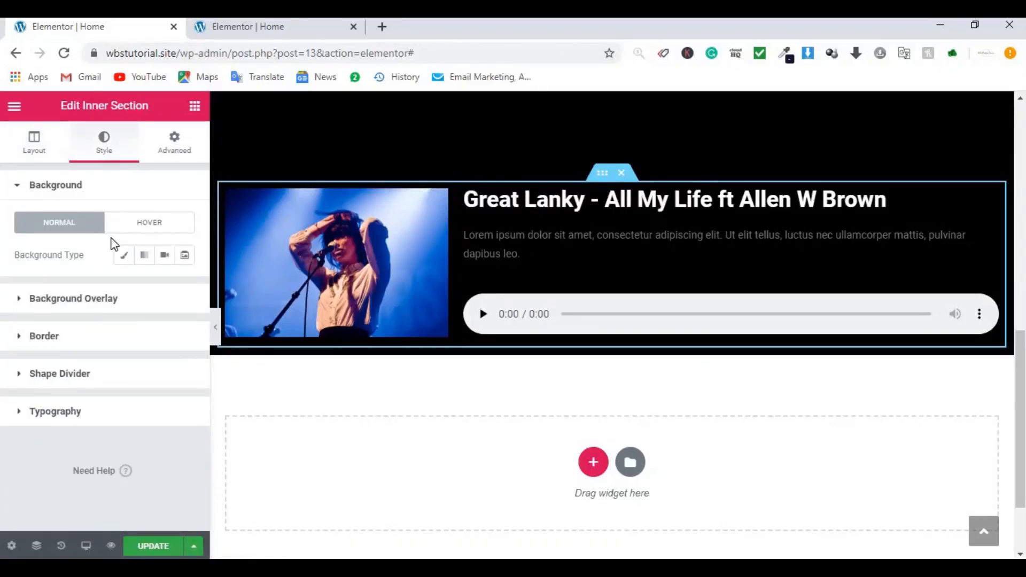
{"action": "left_click", "coordinate": [123, 255]}
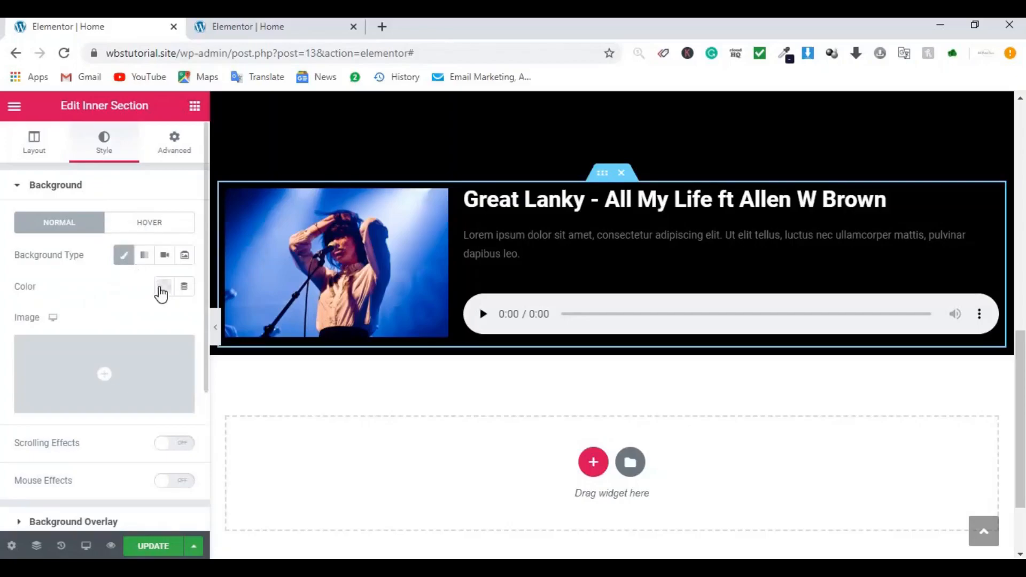
{"action": "left_click", "coordinate": [164, 287]}
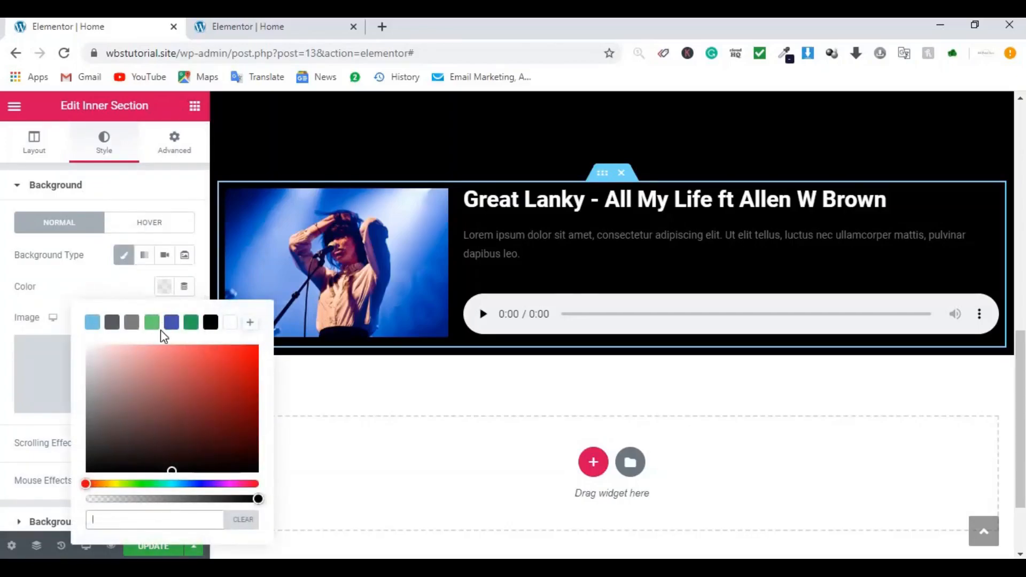
{"action": "type", "text": "28282"}
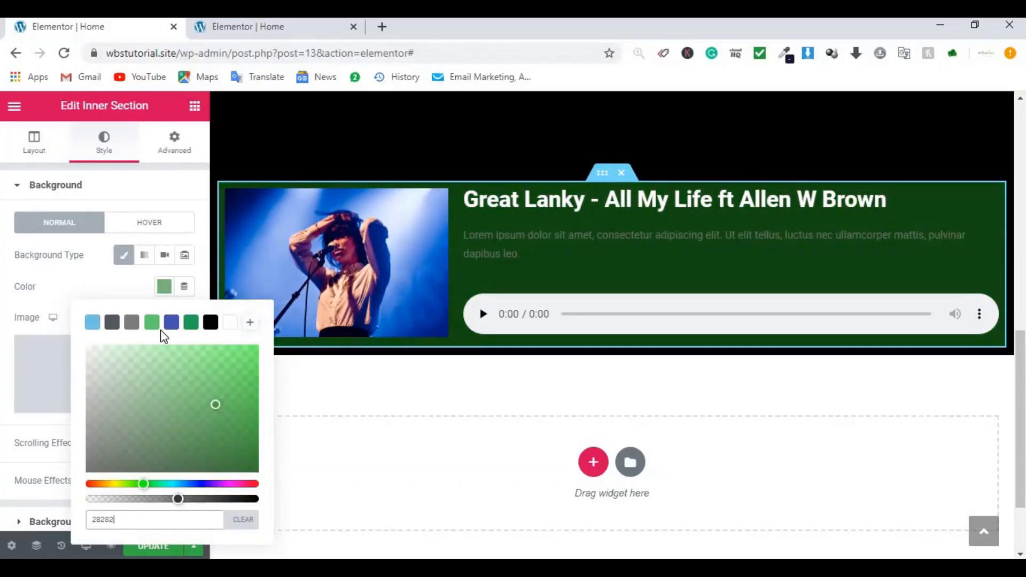
{"action": "type", "text": "8"}
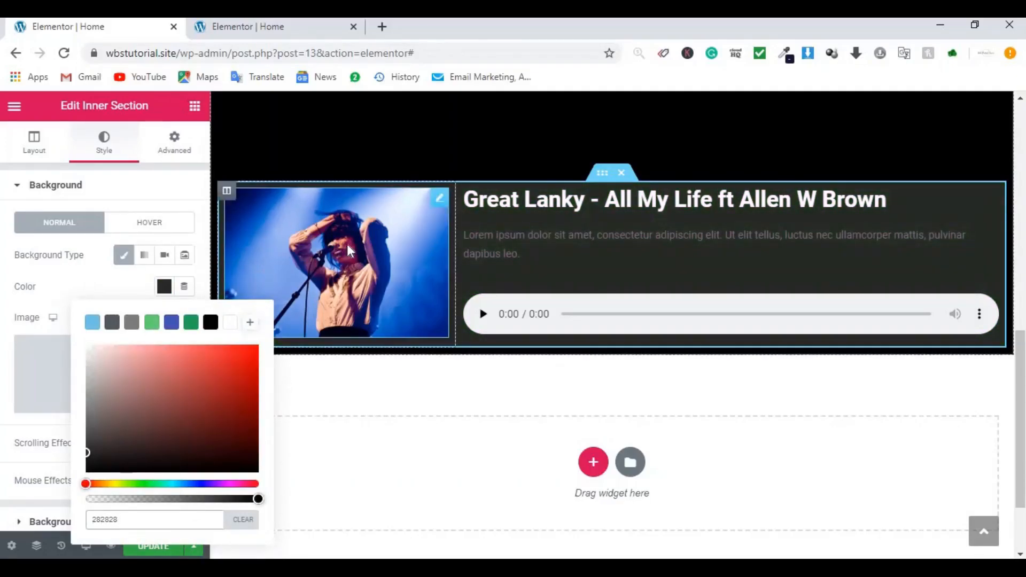
{"action": "left_click", "coordinate": [89, 276]}
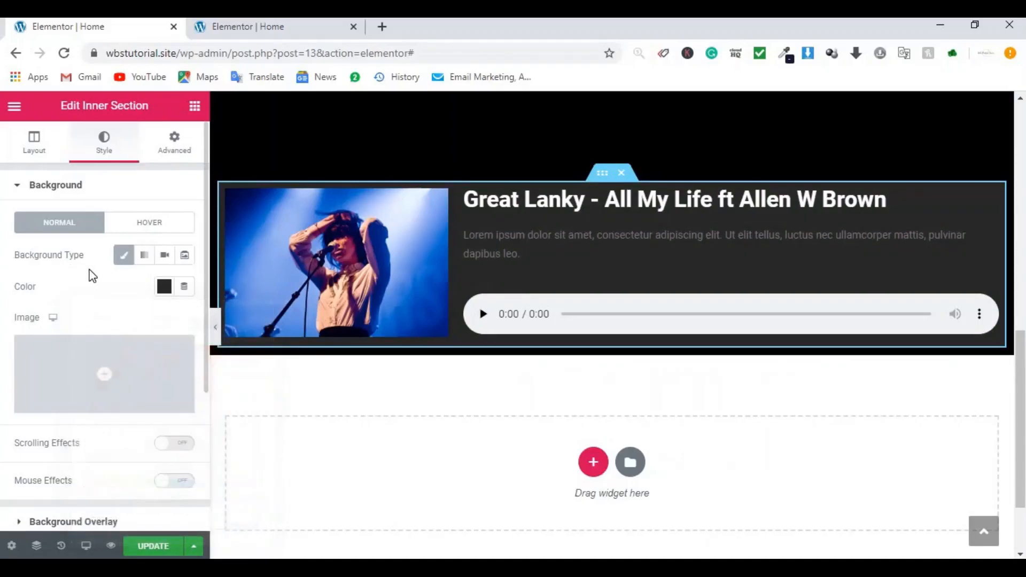
Step: Round the song card's corners with a 20 px border radius and preview it
{"action": "scroll", "coordinate": [75, 280], "scroll_direction": "down", "scroll_amount": 4}
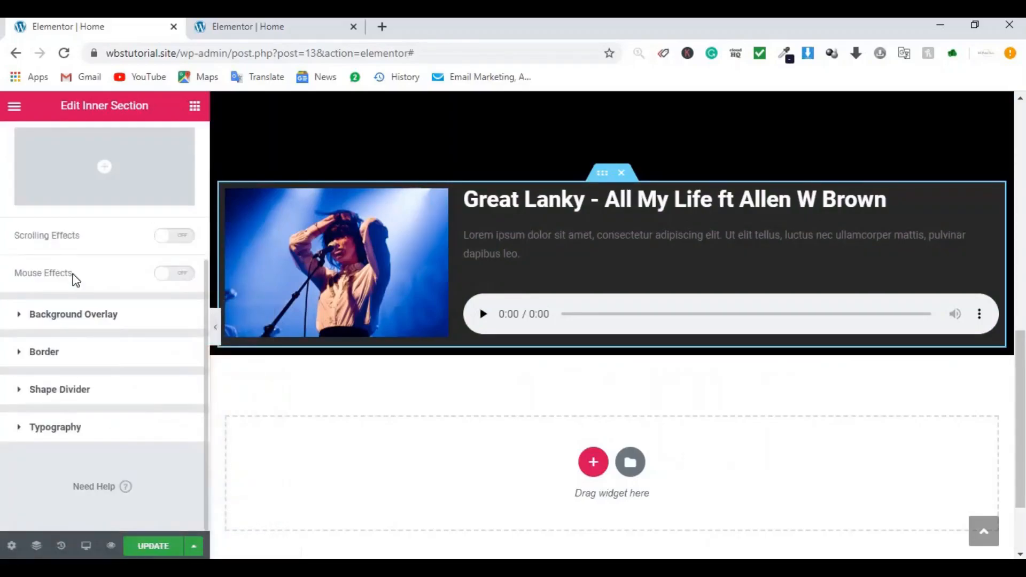
{"action": "left_click", "coordinate": [60, 358]}
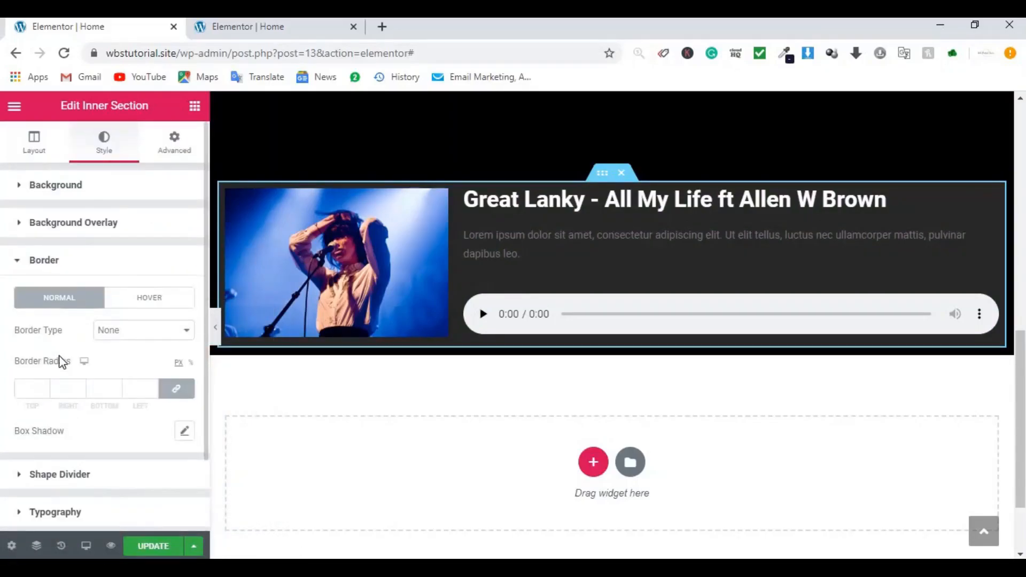
{"action": "left_click", "coordinate": [29, 388]}
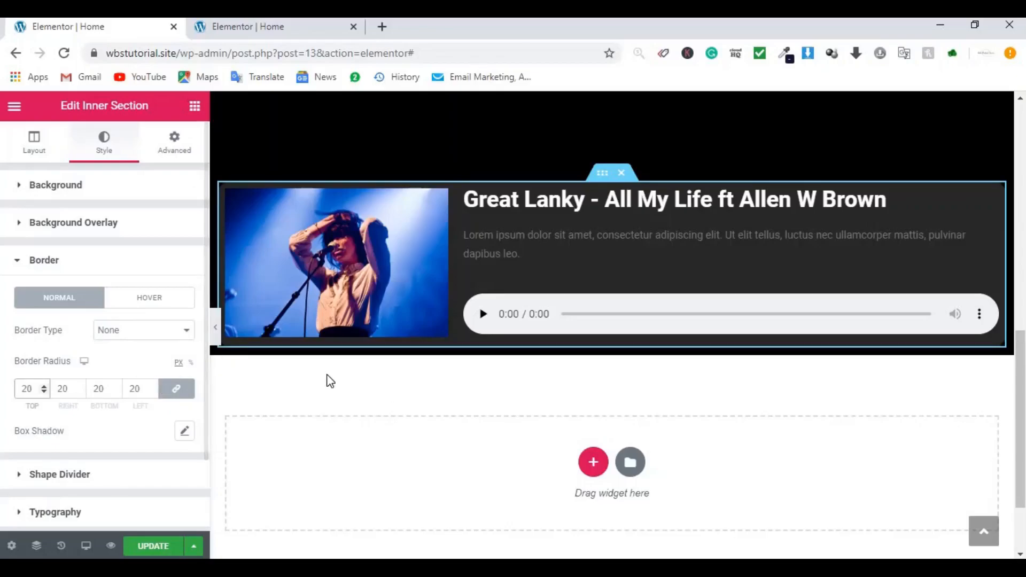
{"action": "left_click", "coordinate": [215, 328]}
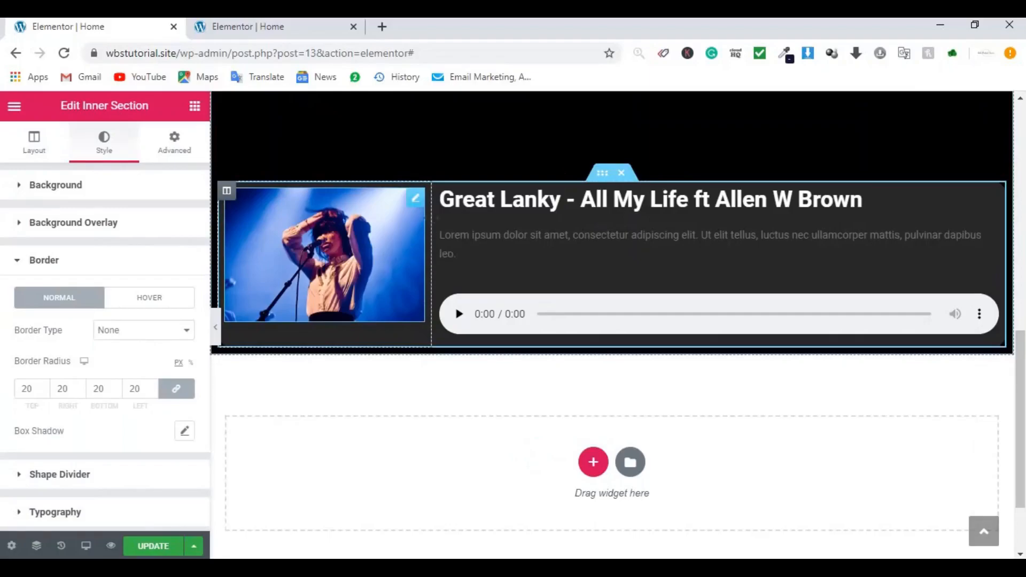
Step: Add 15 px padding around the song's cover image
{"action": "left_click", "coordinate": [413, 201]}
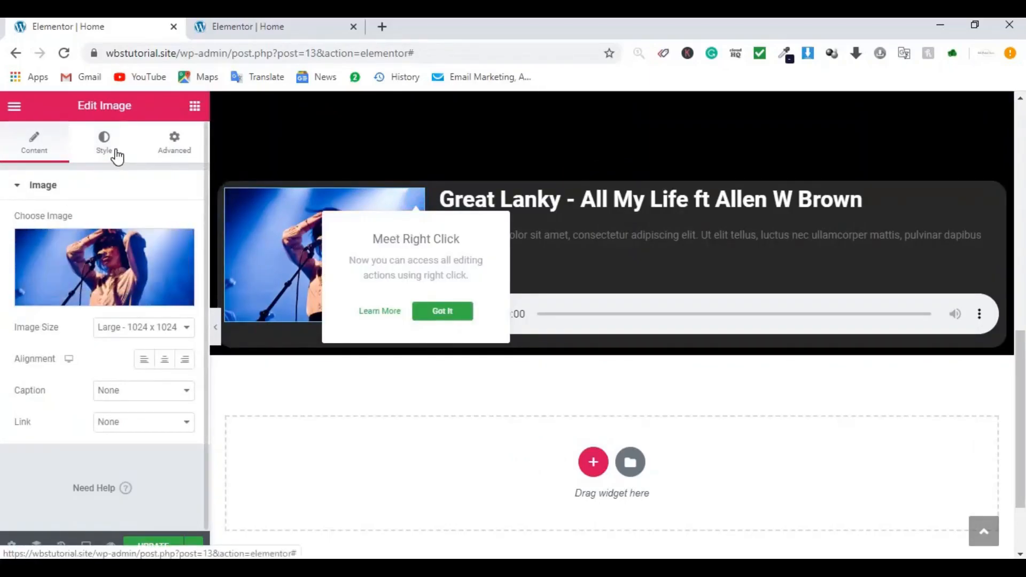
{"action": "left_click", "coordinate": [171, 154]}
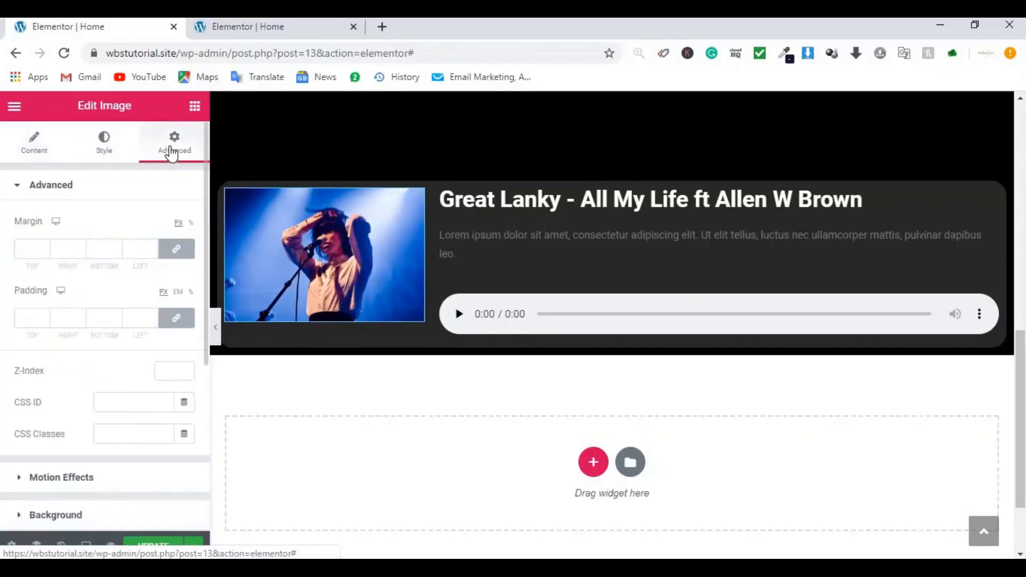
{"action": "left_click", "coordinate": [36, 320]}
{"action": "type", "text": "15"}
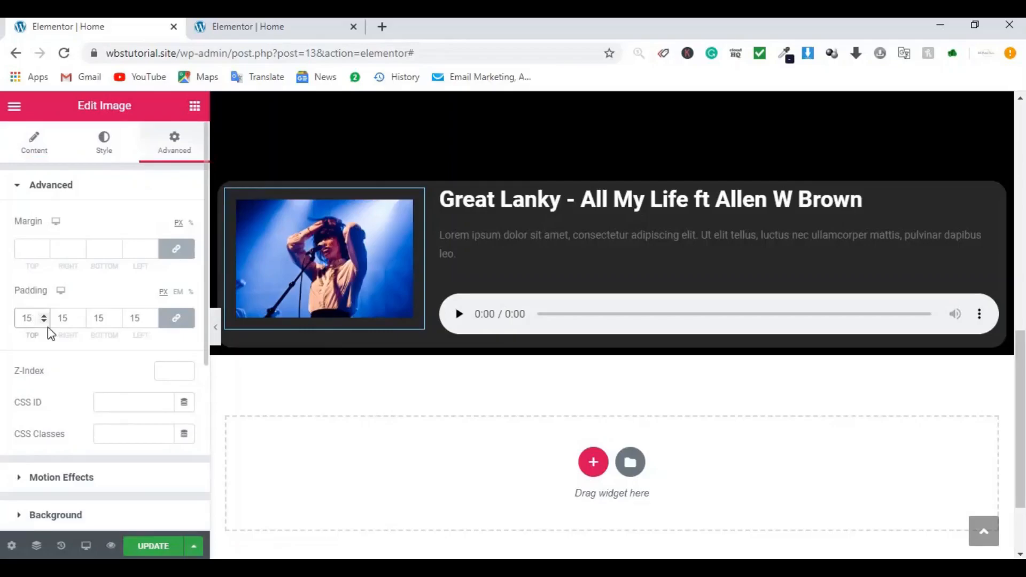
{"action": "left_click", "coordinate": [216, 331]}
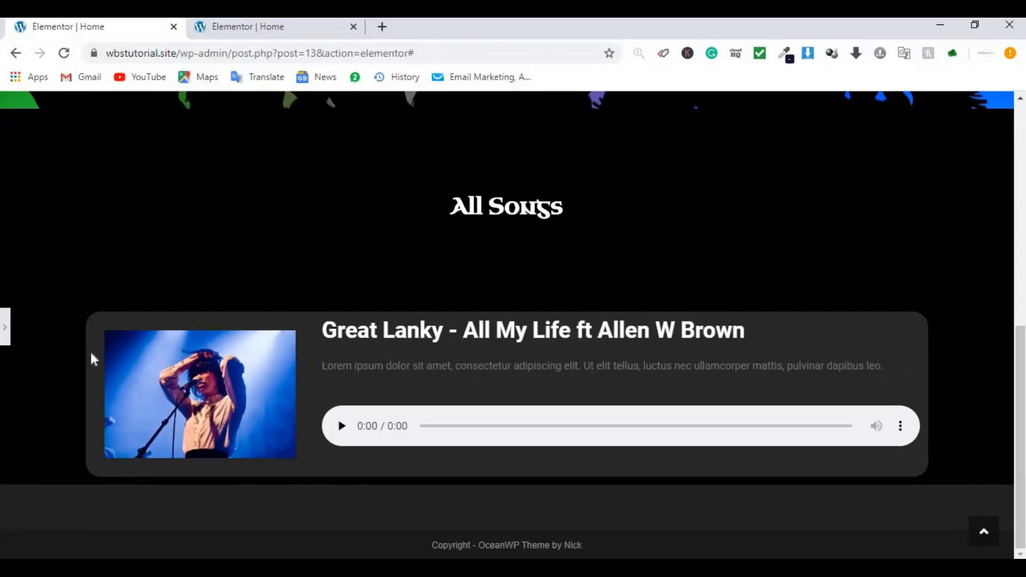
{"action": "left_click", "coordinate": [5, 327]}
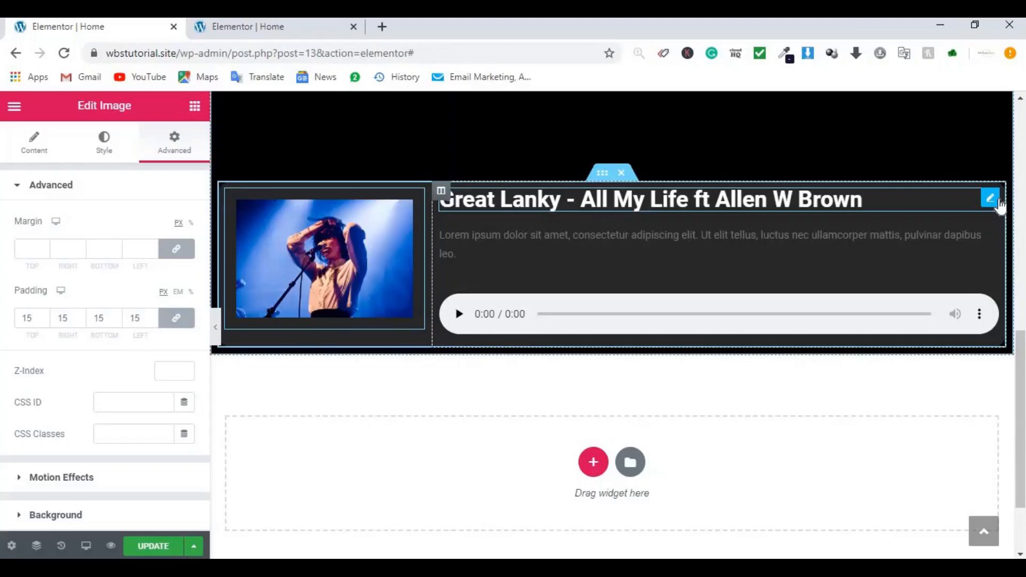
Step: Add 15 px padding around the song title heading
{"action": "left_click", "coordinate": [998, 201]}
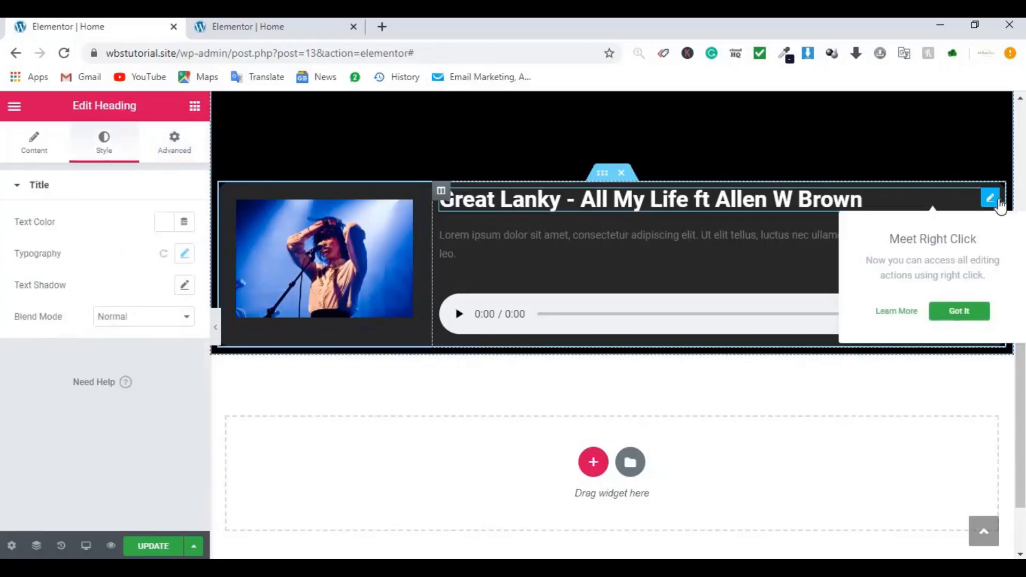
{"action": "left_click", "coordinate": [170, 151]}
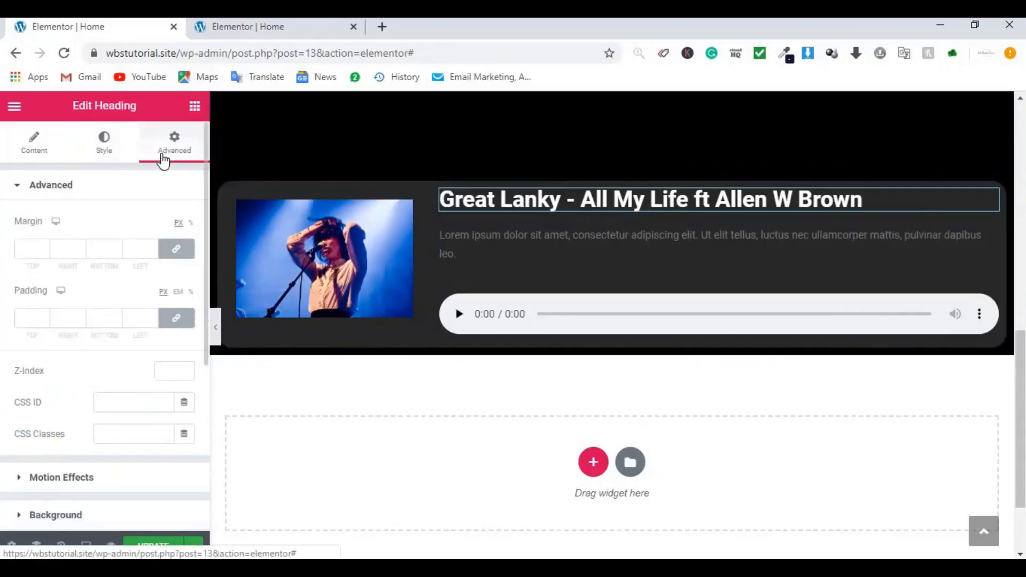
{"action": "left_click", "coordinate": [27, 316]}
{"action": "type", "text": "15"}
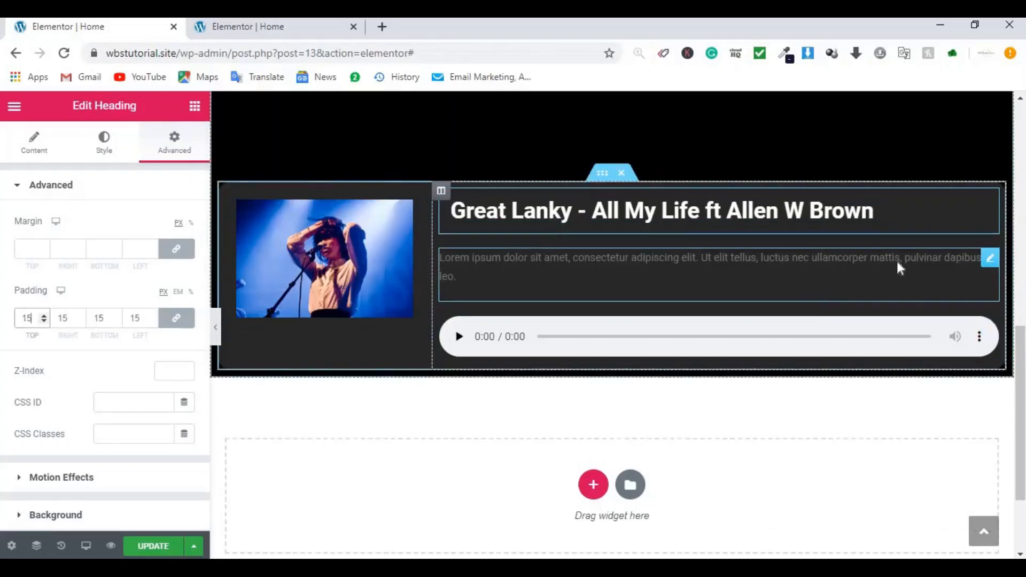
Step: Unlink the description's padding and set its right and left padding to 15
{"action": "left_click", "coordinate": [986, 261]}
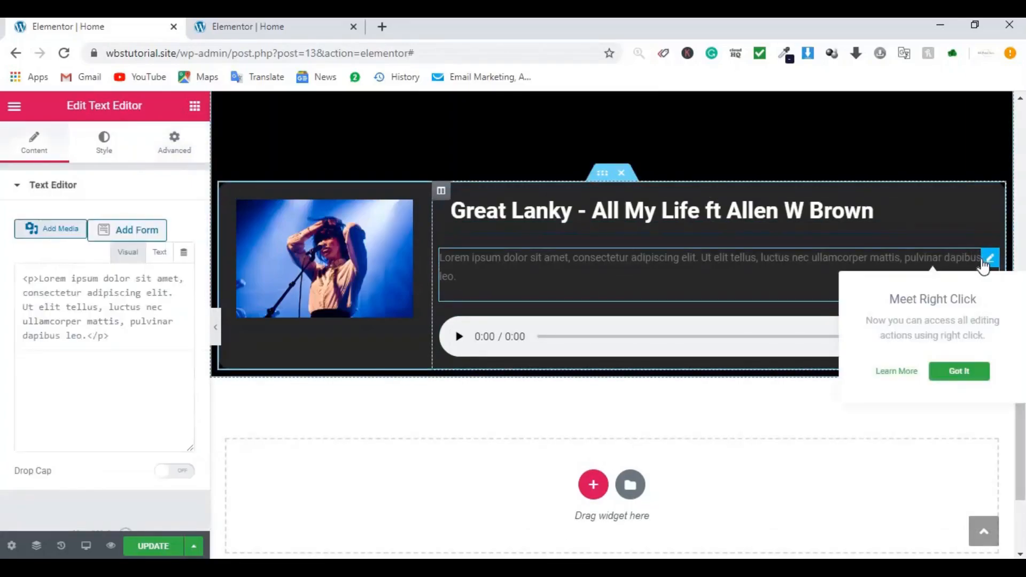
{"action": "left_click", "coordinate": [166, 155]}
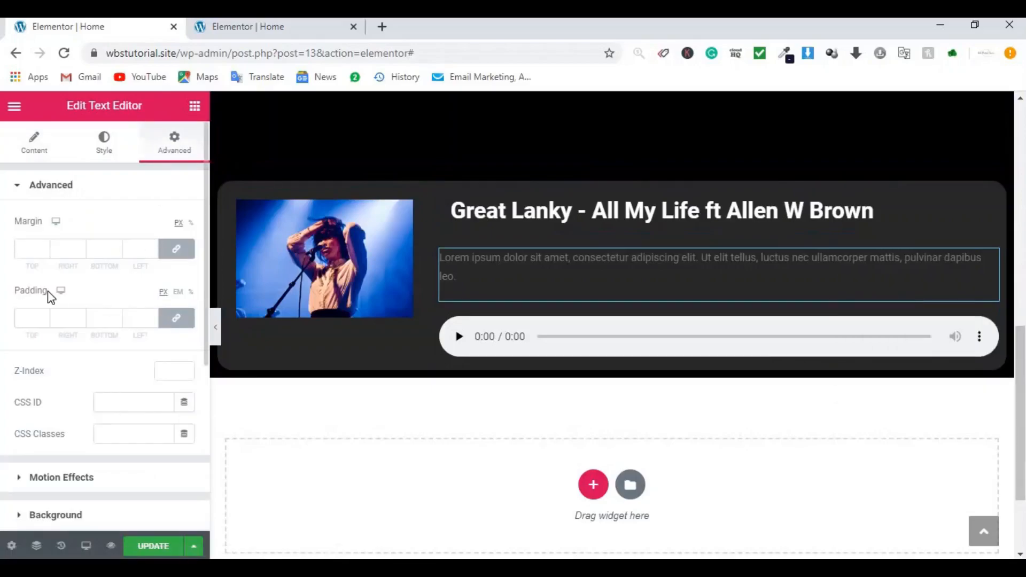
{"action": "left_click", "coordinate": [179, 324]}
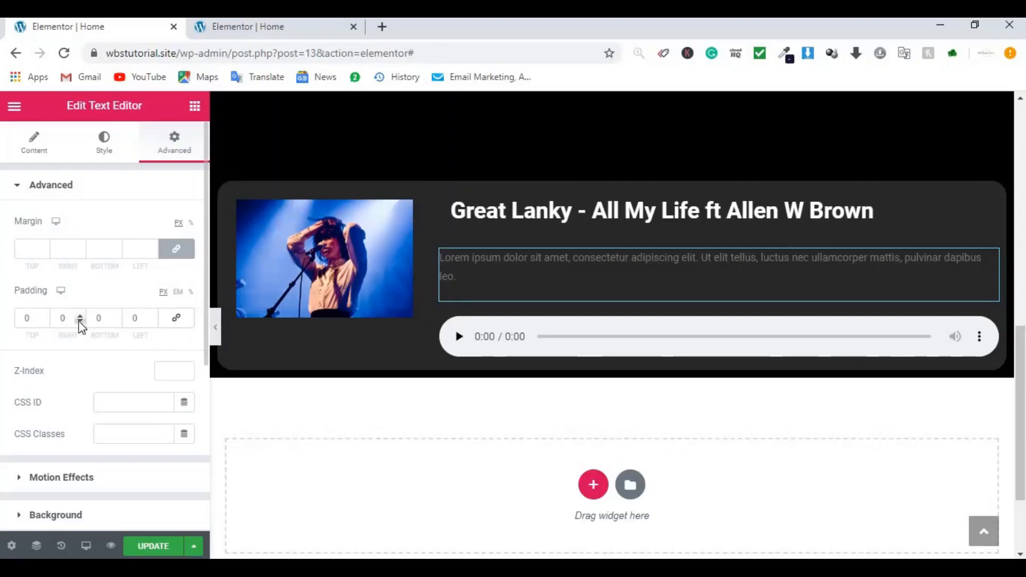
{"action": "left_click", "coordinate": [62, 319]}
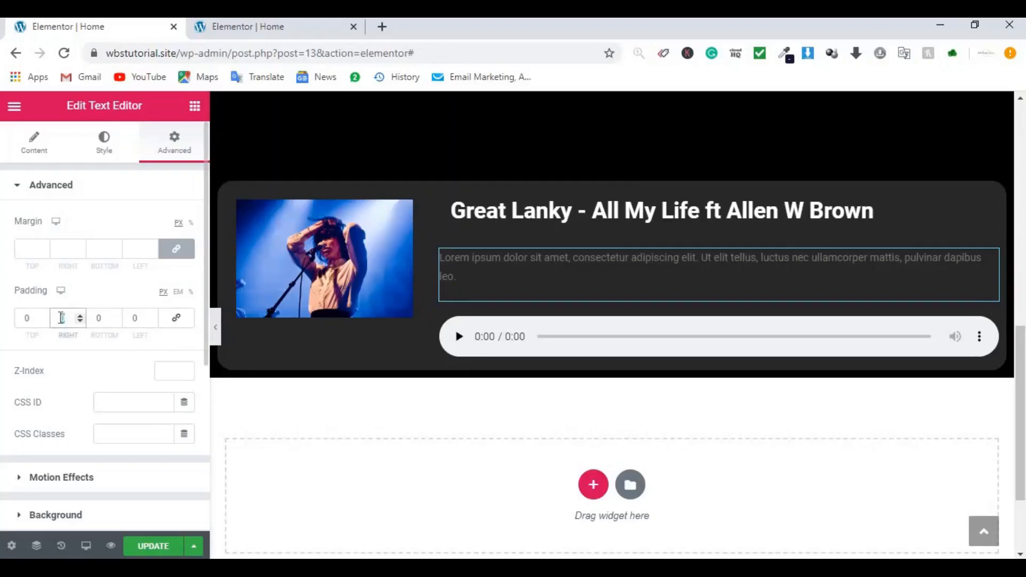
{"action": "left_click", "coordinate": [144, 319]}
{"action": "type", "text": "15"}
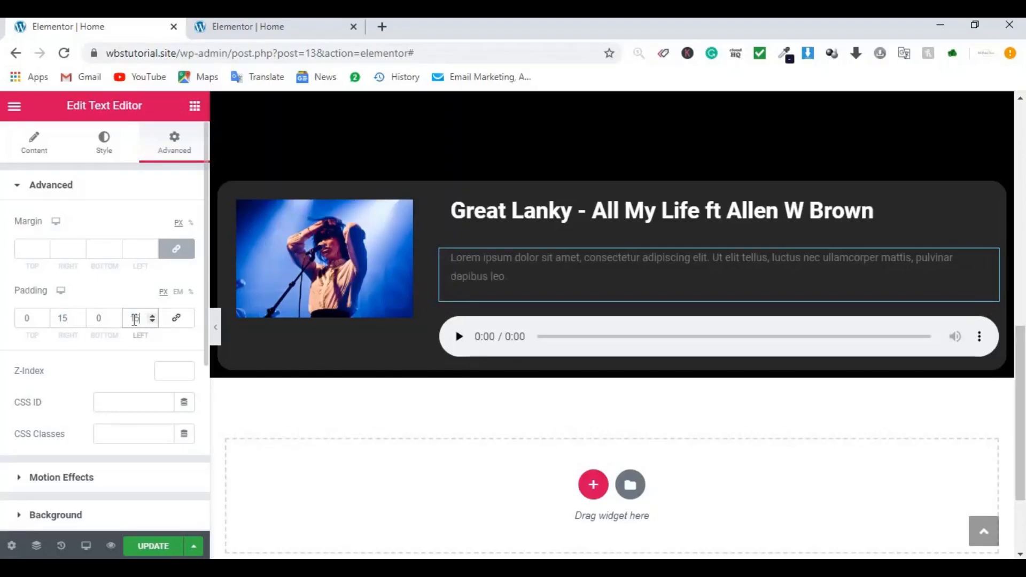
{"action": "left_click", "coordinate": [215, 329]}
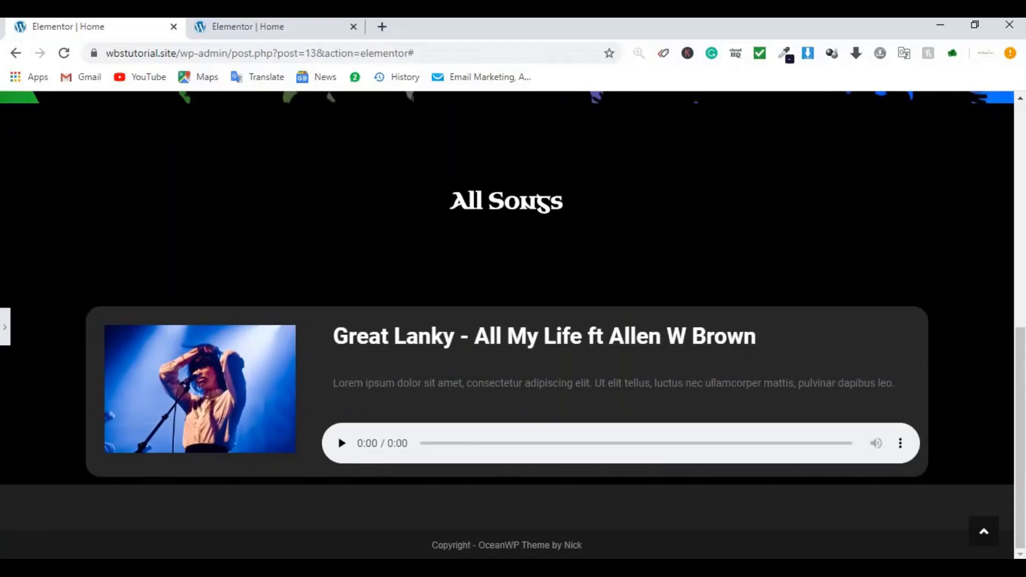
{"action": "left_click", "coordinate": [6, 329]}
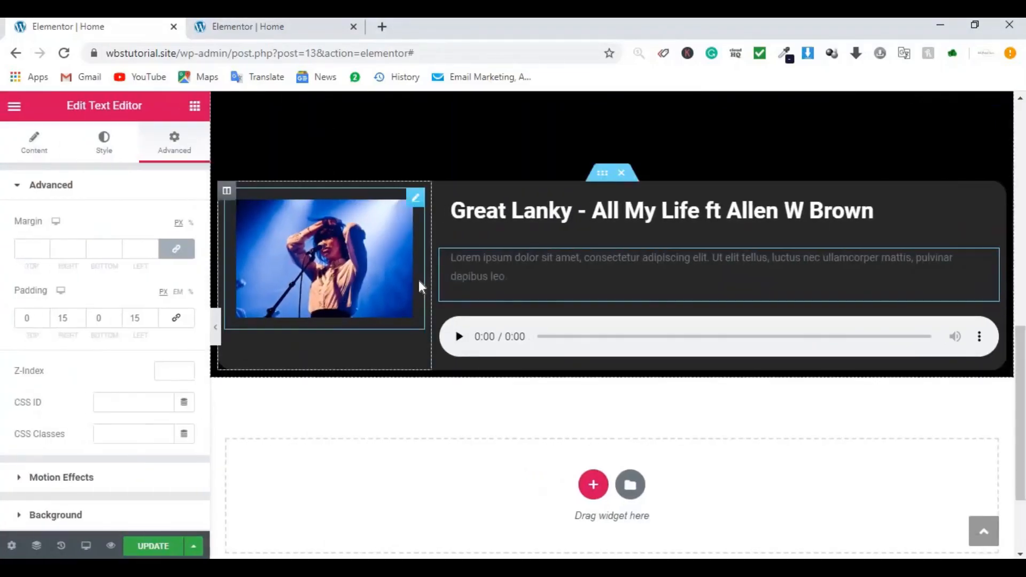
Step: Widen the song card's image column to about 29.6%
{"action": "left_click_drag", "start_coordinate": [429, 272], "coordinate": [470, 273]}
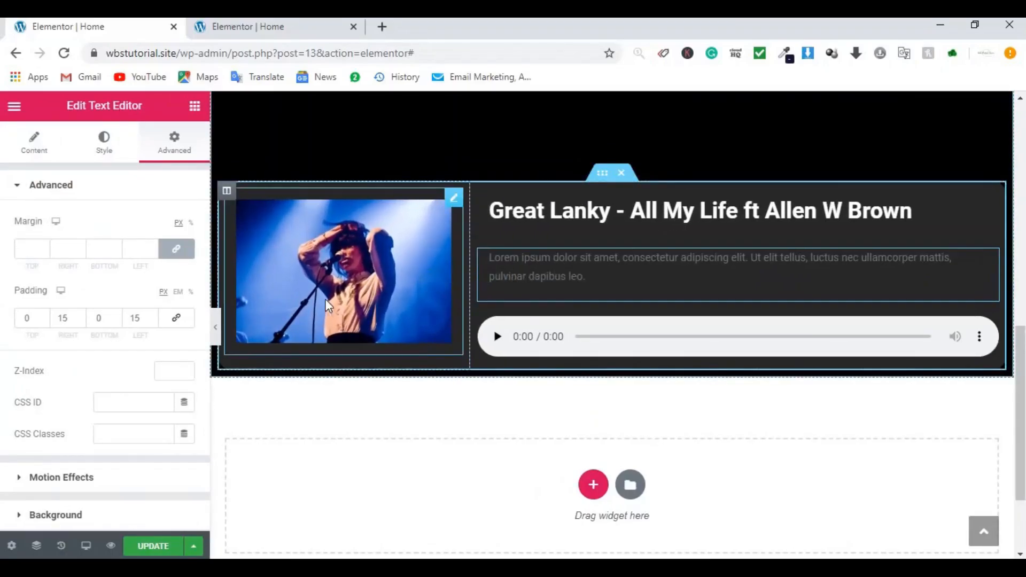
{"action": "left_click", "coordinate": [216, 325]}
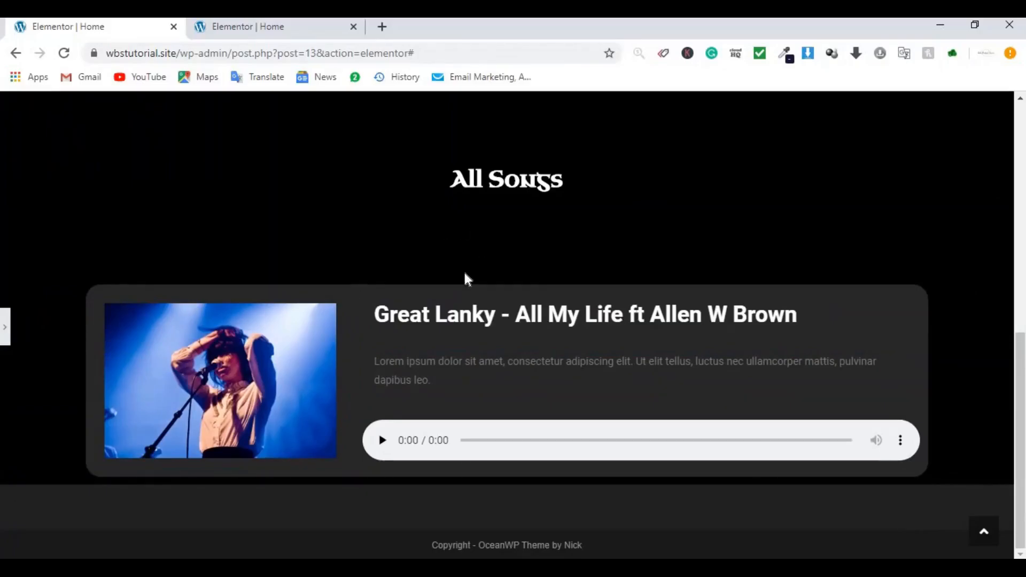
{"action": "left_click", "coordinate": [6, 326]}
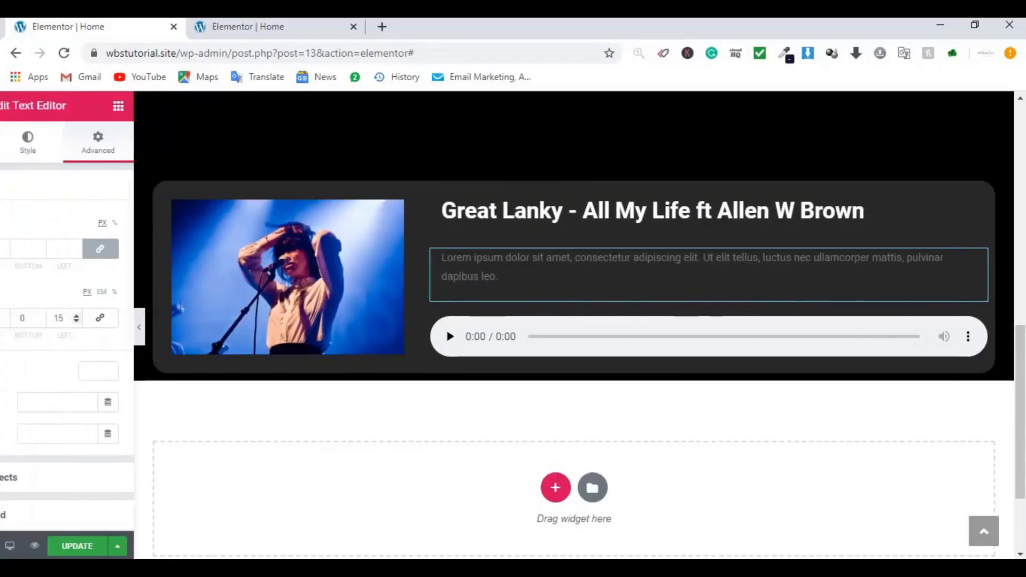
Step: Duplicate the song card section twice to make three cards
{"action": "right_click", "coordinate": [597, 181]}
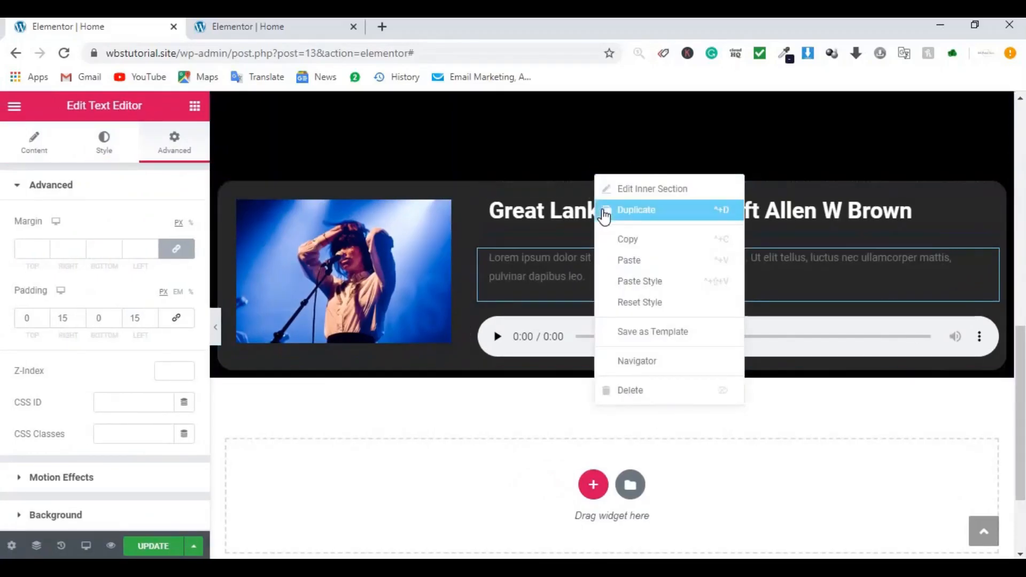
{"action": "left_click", "coordinate": [606, 211]}
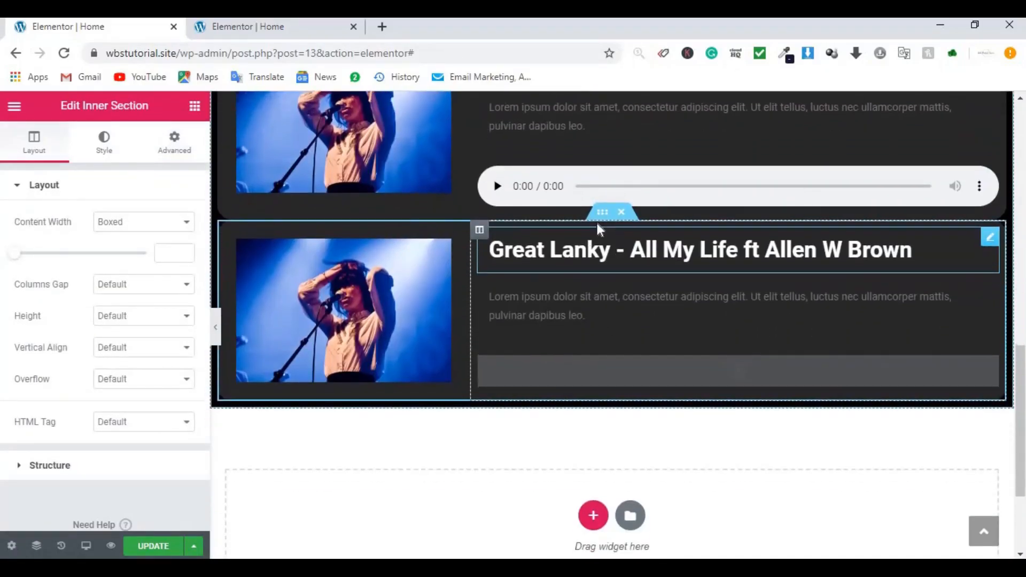
{"action": "right_click", "coordinate": [601, 213]}
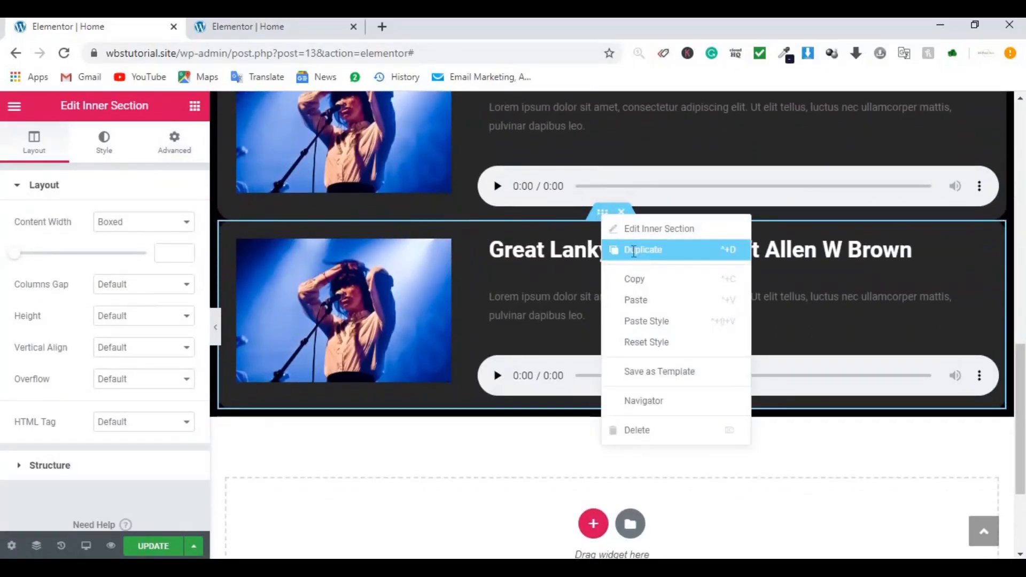
{"action": "left_click", "coordinate": [634, 258]}
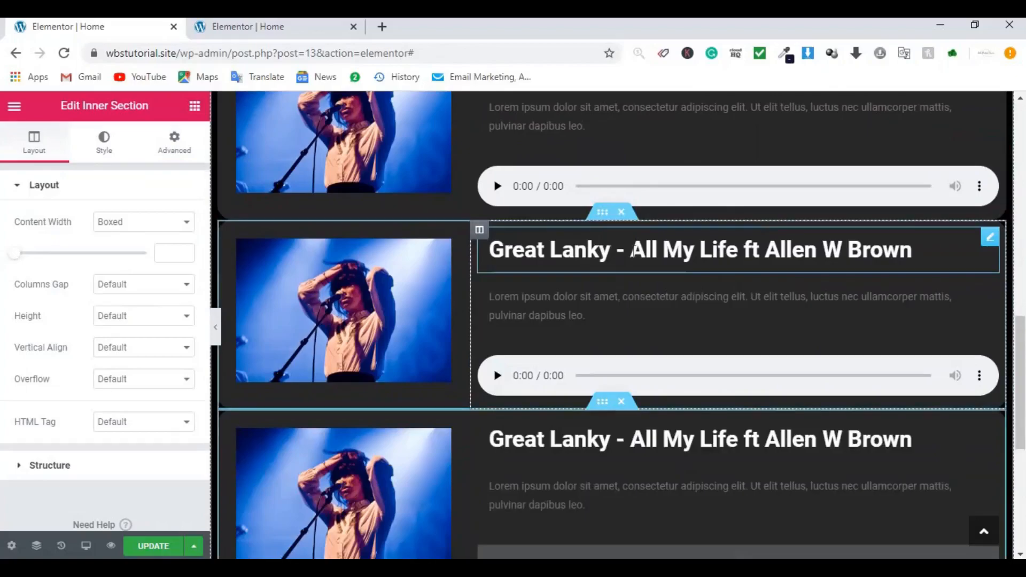
Step: Give the song card a 30 px top and bottom margin
{"action": "left_click", "coordinate": [599, 217]}
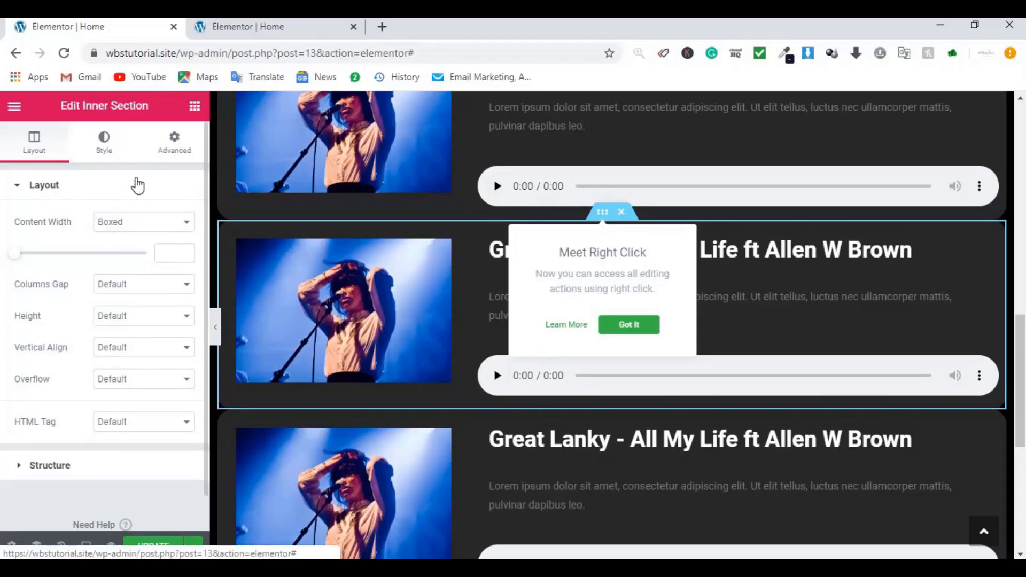
{"action": "left_click", "coordinate": [174, 143]}
{"action": "left_click", "coordinate": [29, 249]}
{"action": "type", "text": "30"}
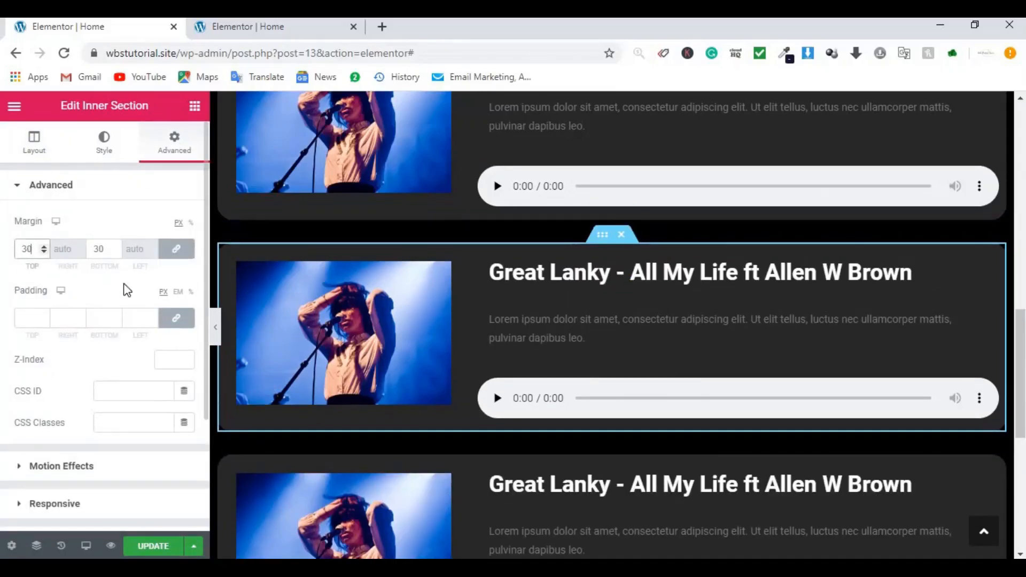
{"action": "left_click", "coordinate": [217, 327]}
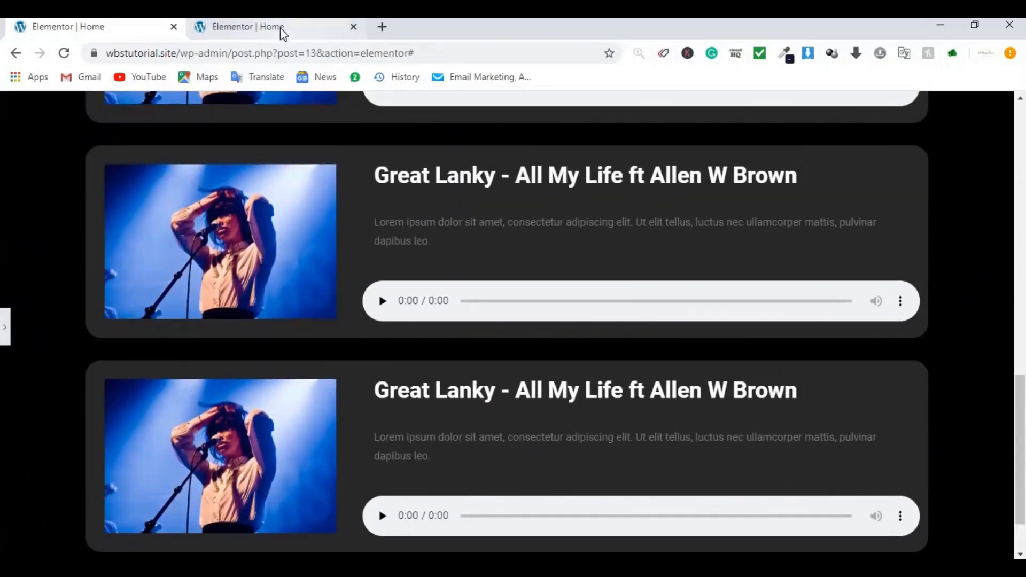
{"action": "left_click", "coordinate": [281, 27]}
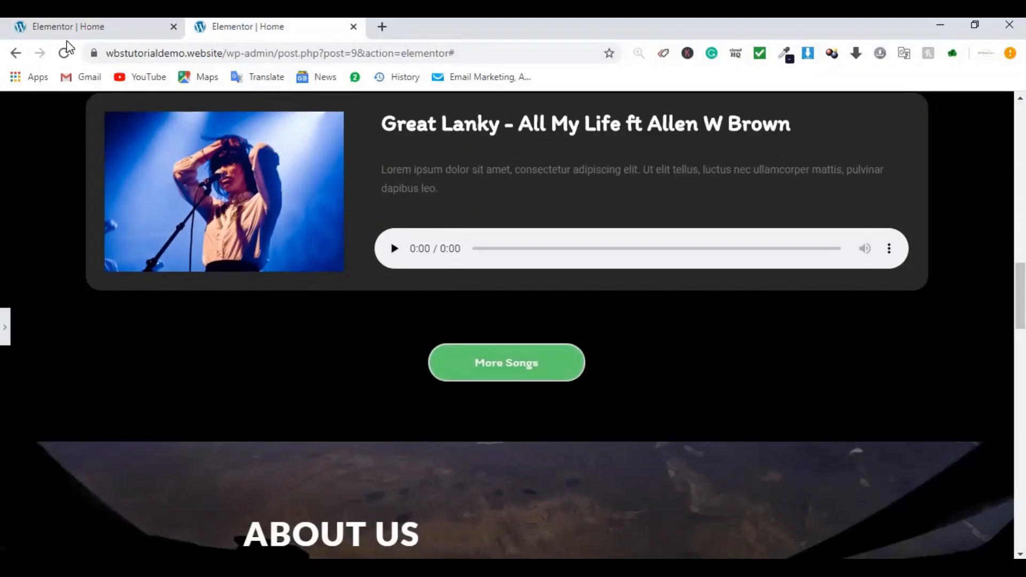
{"action": "left_click", "coordinate": [84, 32]}
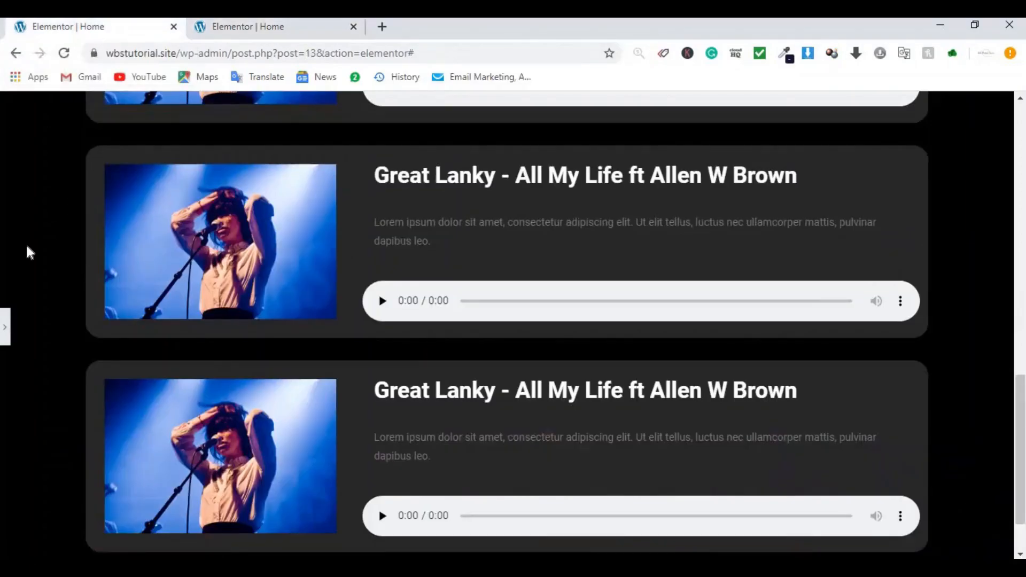
{"action": "left_click", "coordinate": [4, 337]}
Step: Place a new two-column inner section below the last song card
{"action": "left_click_drag", "start_coordinate": [53, 252], "coordinate": [525, 541]}
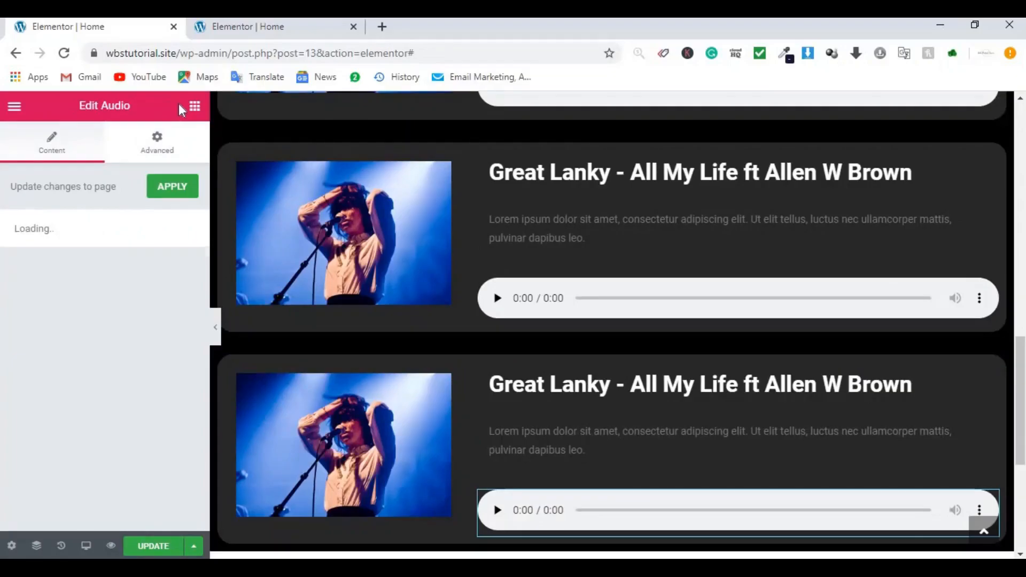
{"action": "left_click", "coordinate": [194, 106]}
{"action": "left_click_drag", "start_coordinate": [19, 264], "coordinate": [561, 543]}
{"action": "left_click_drag", "start_coordinate": [48, 268], "coordinate": [523, 466]}
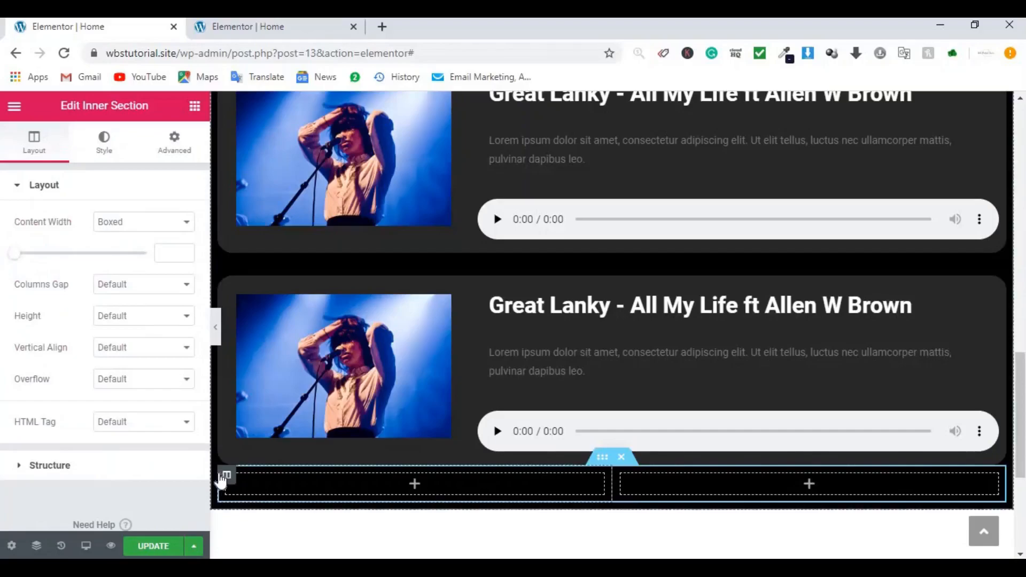
Step: Delete the new section's left column and add a centred Click here button
{"action": "right_click", "coordinate": [230, 480]}
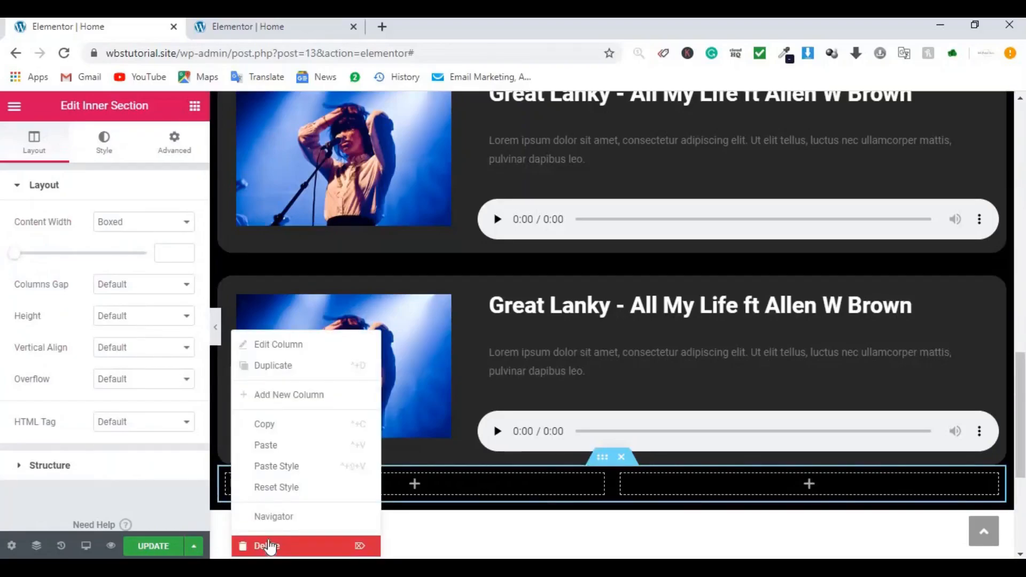
{"action": "left_click", "coordinate": [270, 546]}
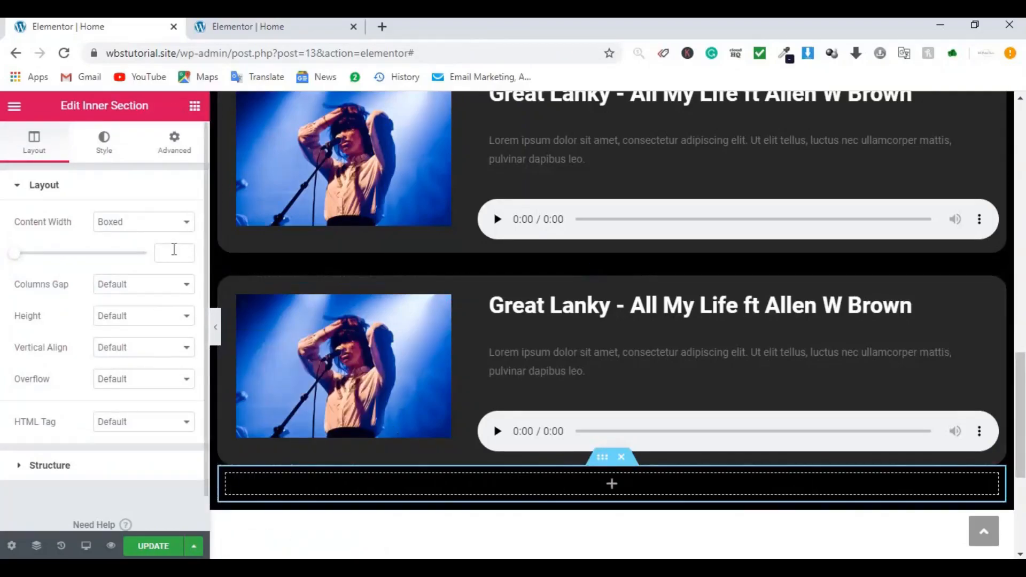
{"action": "left_click", "coordinate": [195, 105]}
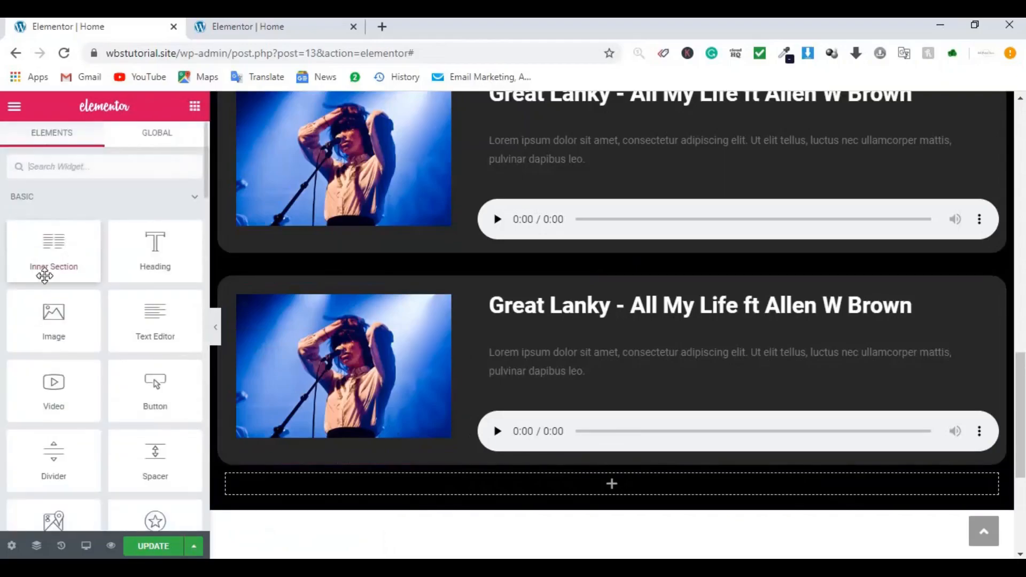
{"action": "left_click", "coordinate": [77, 170]}
{"action": "type", "text": "bu"}
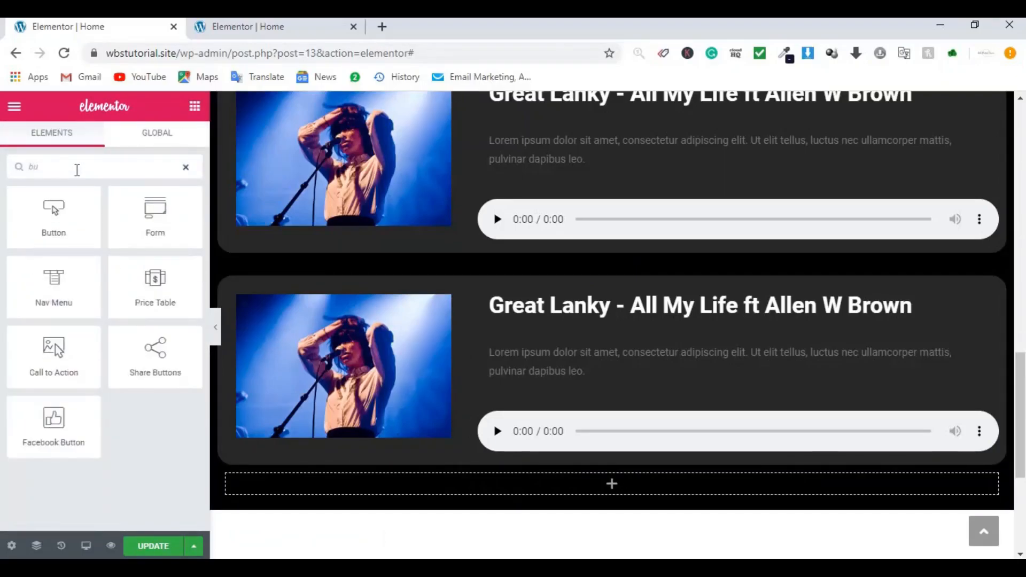
{"action": "left_click_drag", "start_coordinate": [50, 208], "coordinate": [573, 485]}
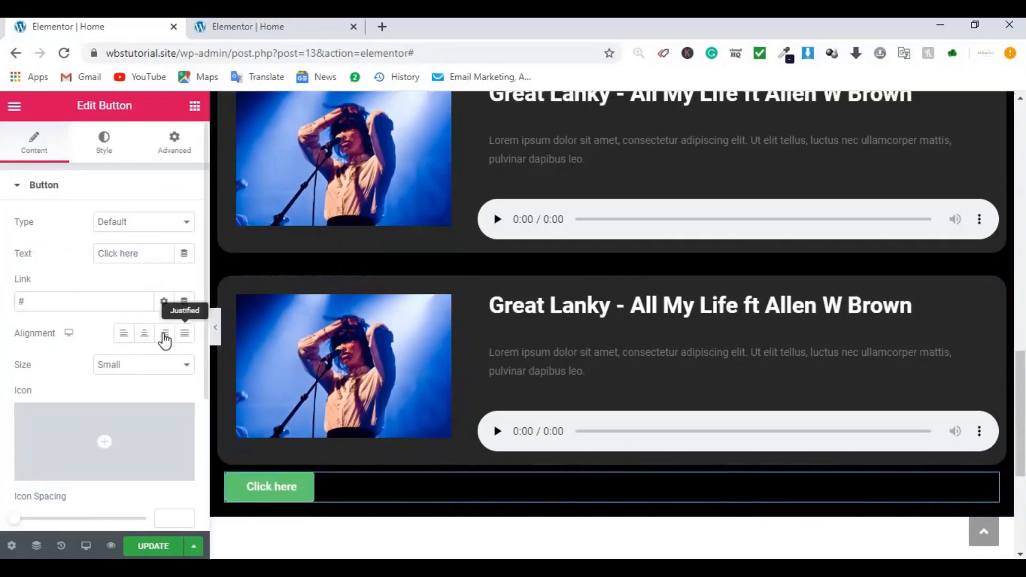
{"action": "left_click", "coordinate": [142, 334]}
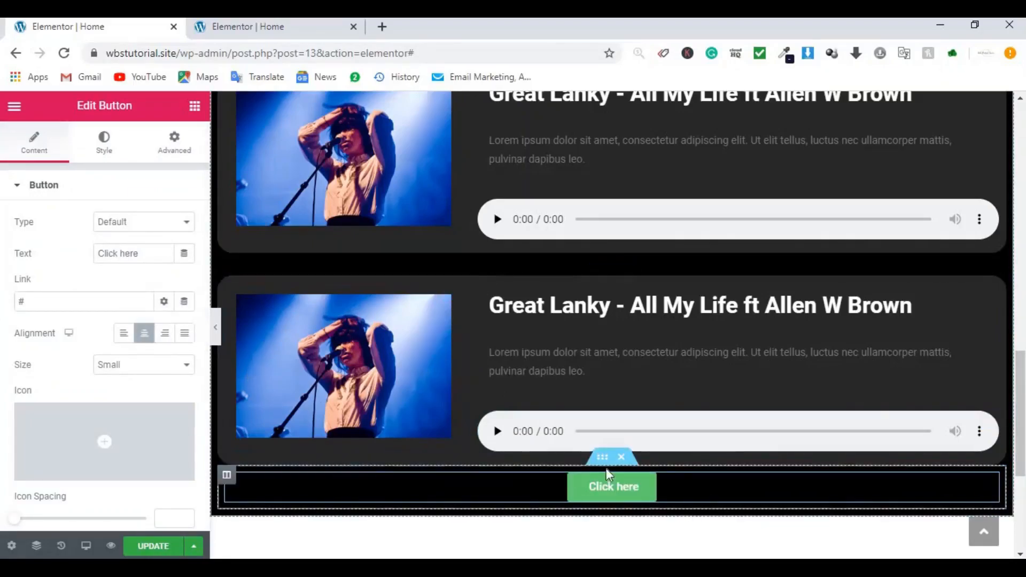
Step: Set the button section's top margin to 60
{"action": "left_click", "coordinate": [604, 458]}
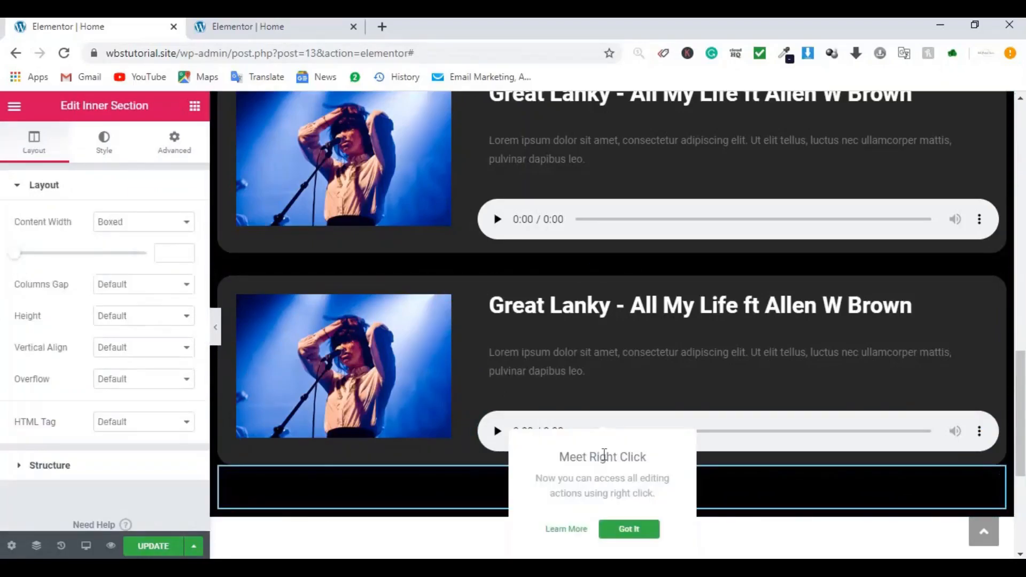
{"action": "left_click", "coordinate": [174, 143]}
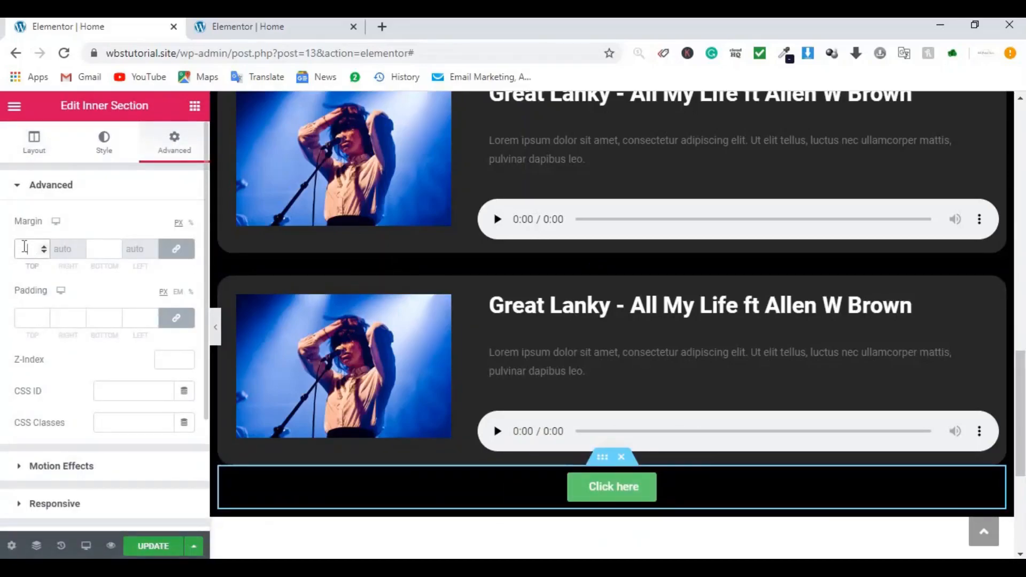
{"action": "type", "text": "10"}
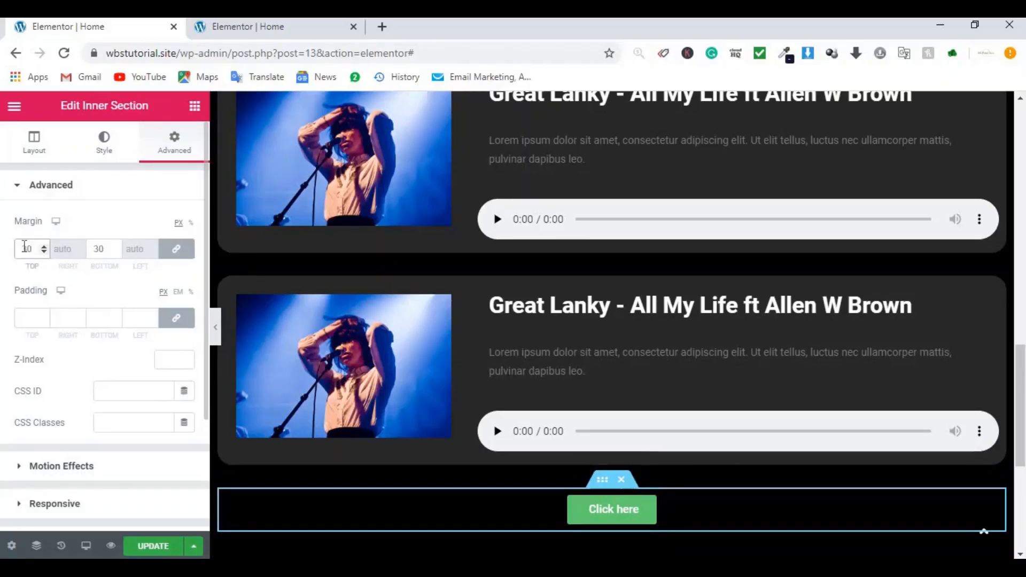
{"action": "key", "text": "BackSpace"}
{"action": "key", "text": "BackSpace"}
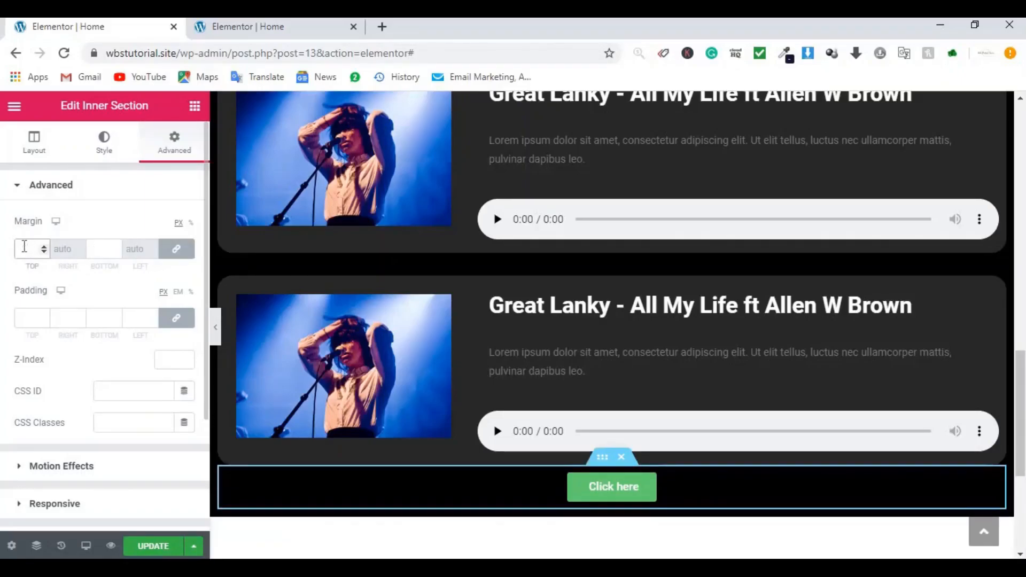
{"action": "type", "text": "60"}
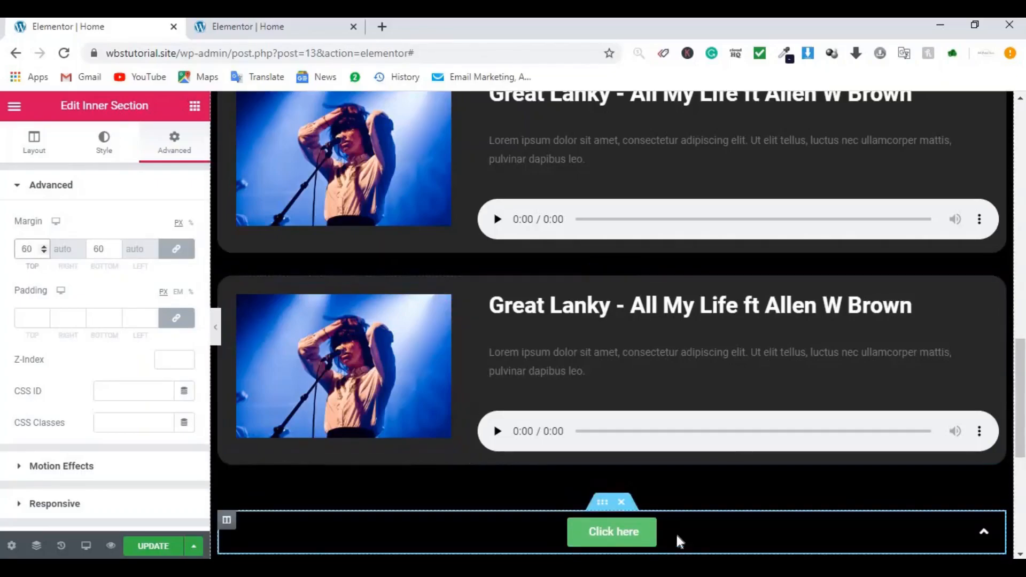
{"action": "left_click", "coordinate": [212, 327]}
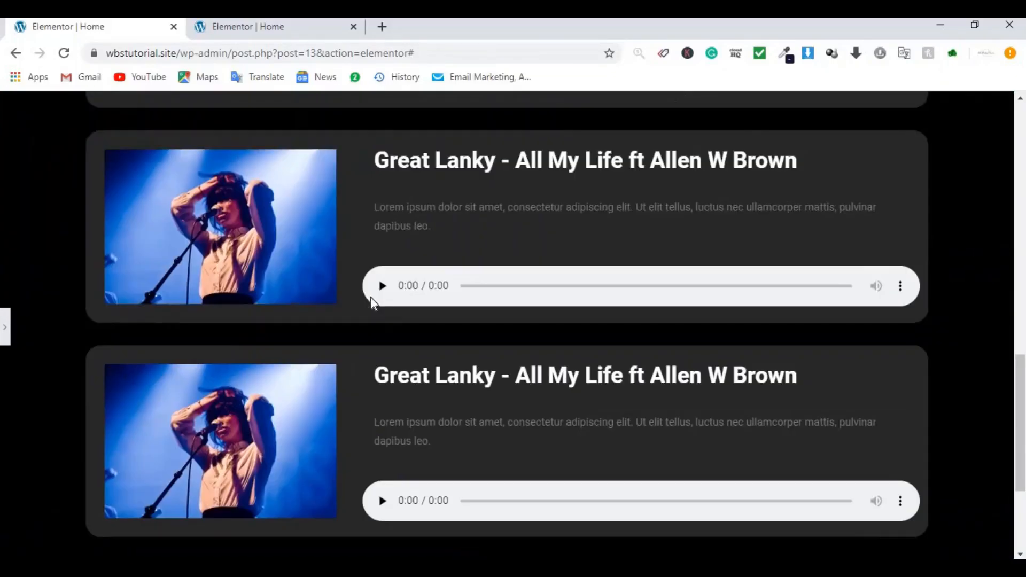
{"action": "scroll", "coordinate": [370, 296], "scroll_direction": "up", "scroll_amount": 15}
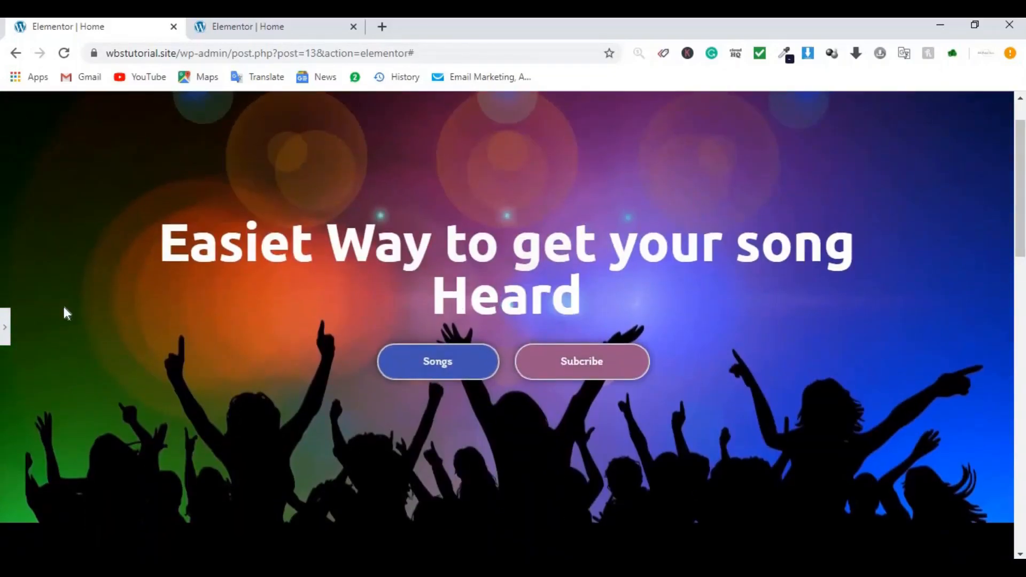
{"action": "left_click", "coordinate": [3, 329]}
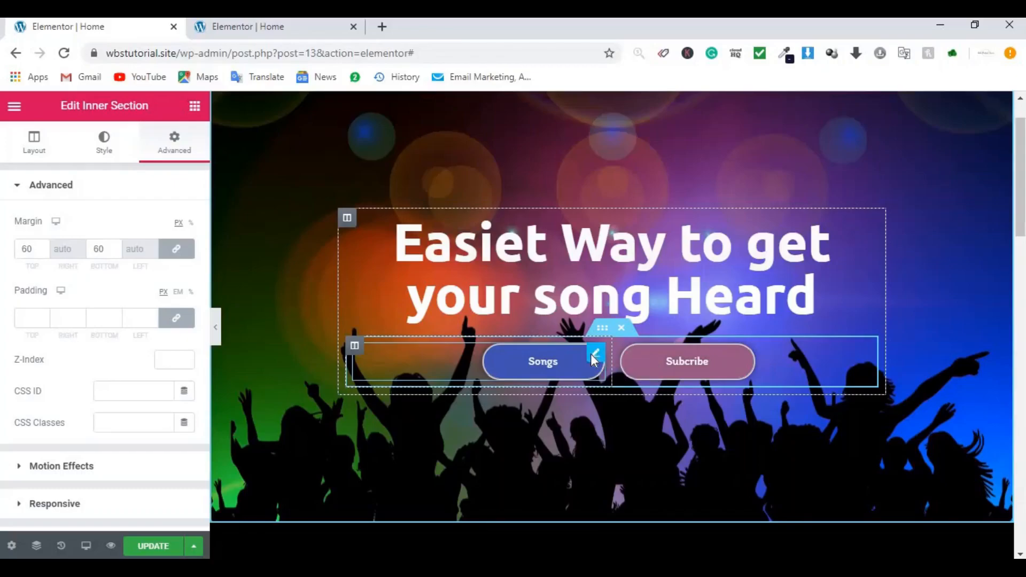
Step: Copy the Songs button and paste its style onto the Click here button
{"action": "right_click", "coordinate": [592, 354]}
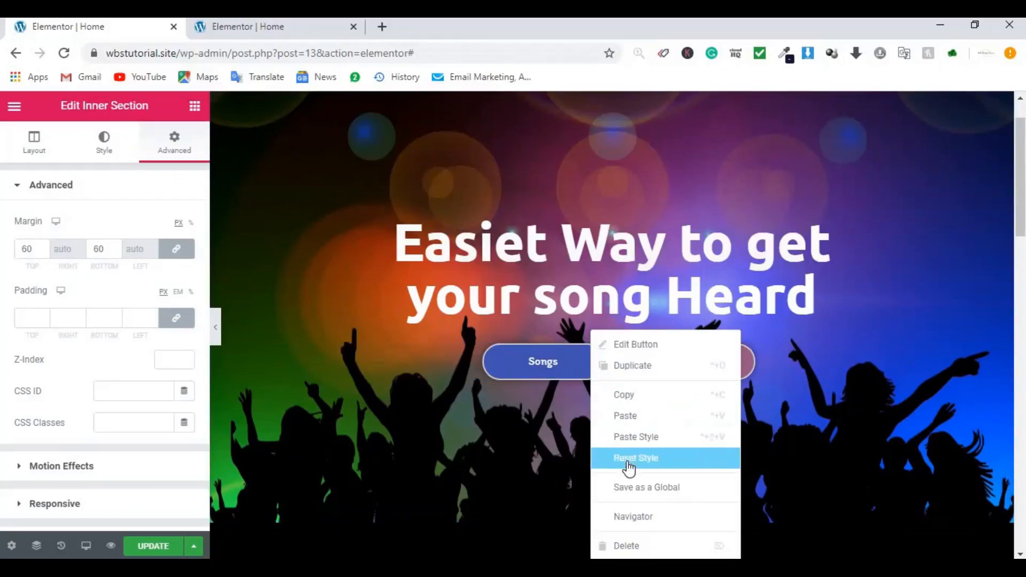
{"action": "left_click", "coordinate": [630, 396]}
{"action": "scroll", "coordinate": [631, 393], "scroll_direction": "down", "scroll_amount": 1}
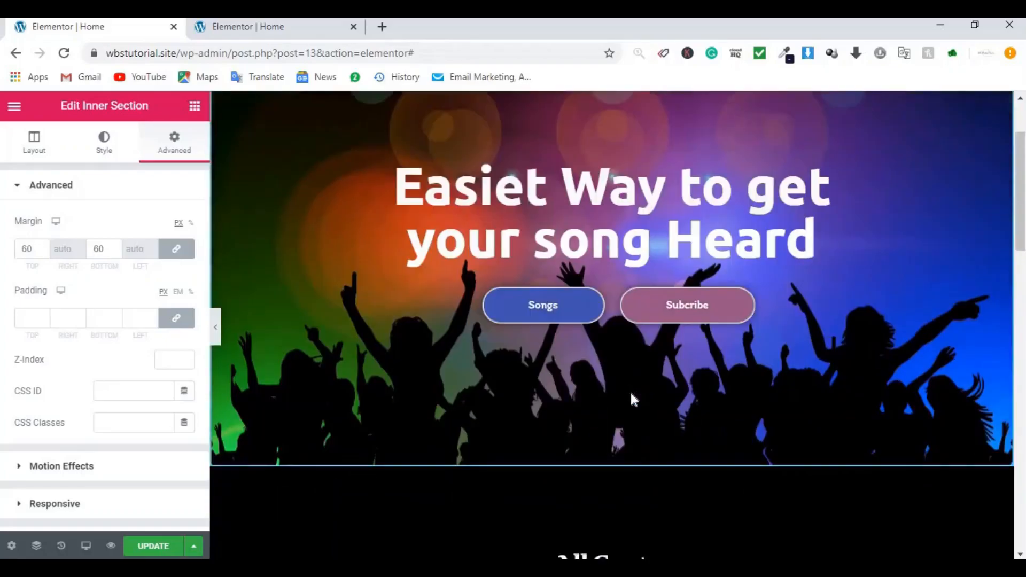
{"action": "scroll", "coordinate": [631, 393], "scroll_direction": "down", "scroll_amount": 15}
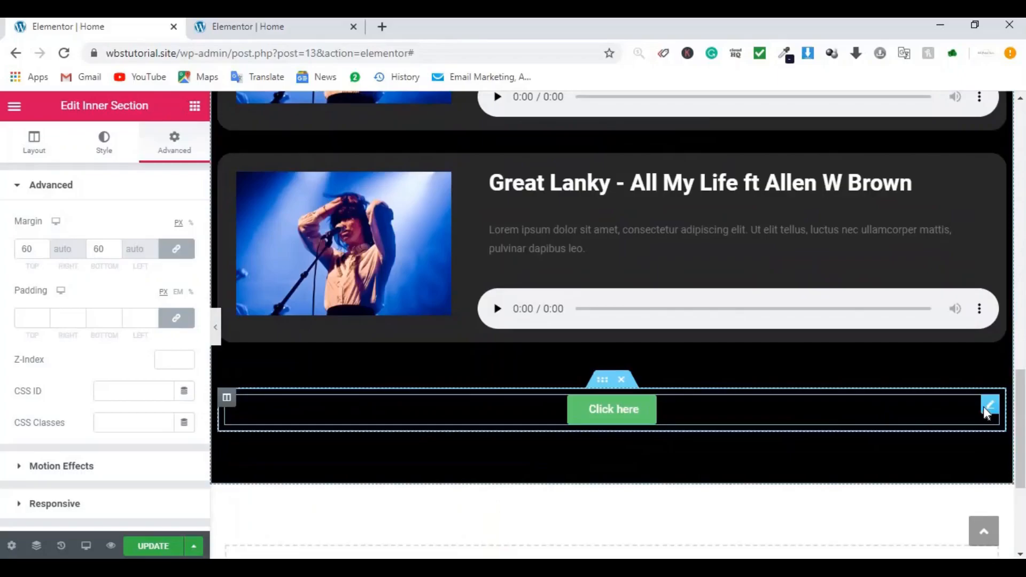
{"action": "right_click", "coordinate": [990, 411]}
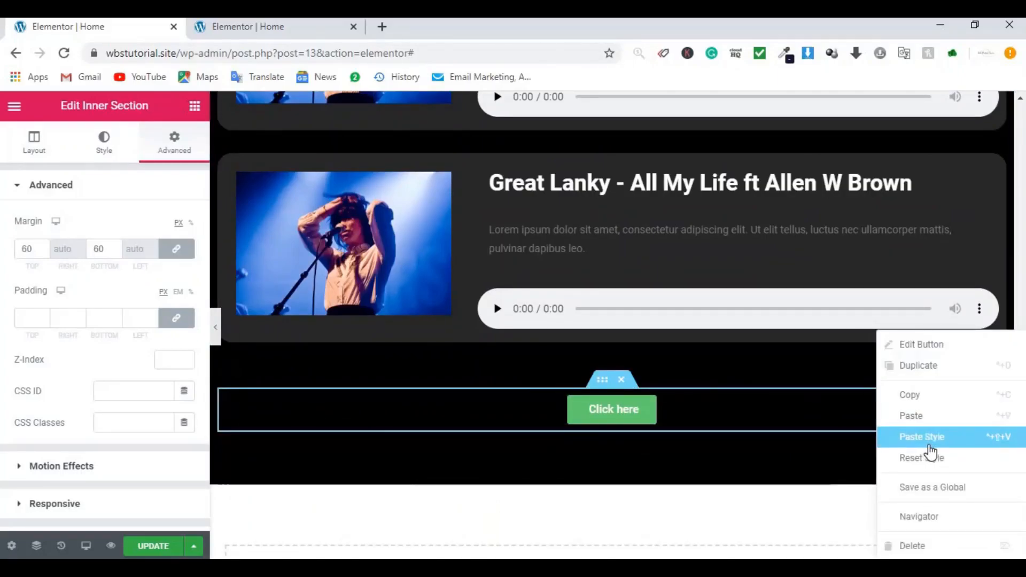
{"action": "left_click", "coordinate": [929, 451]}
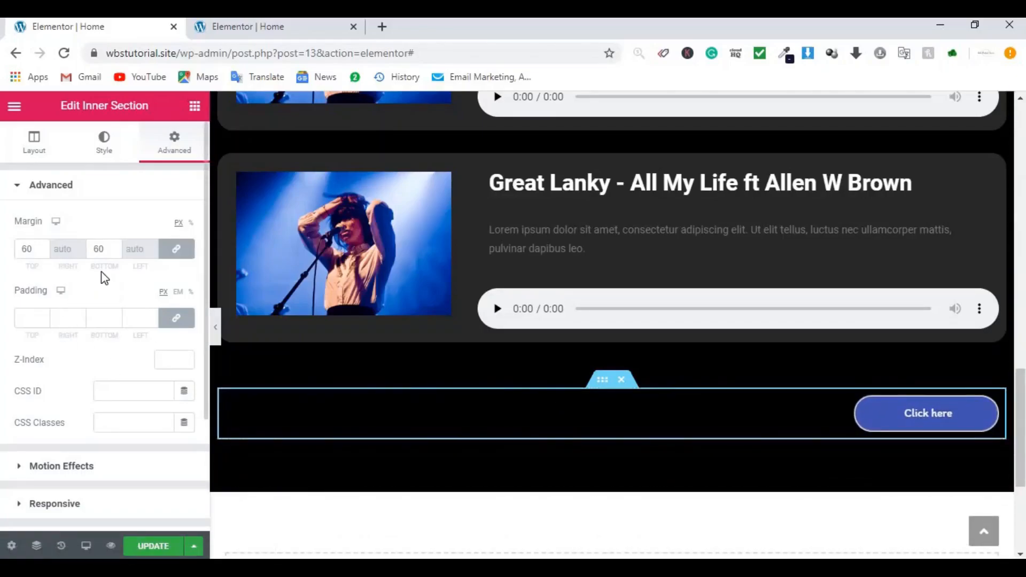
Step: Centre the Click here button in its row
{"action": "left_click", "coordinate": [24, 145]}
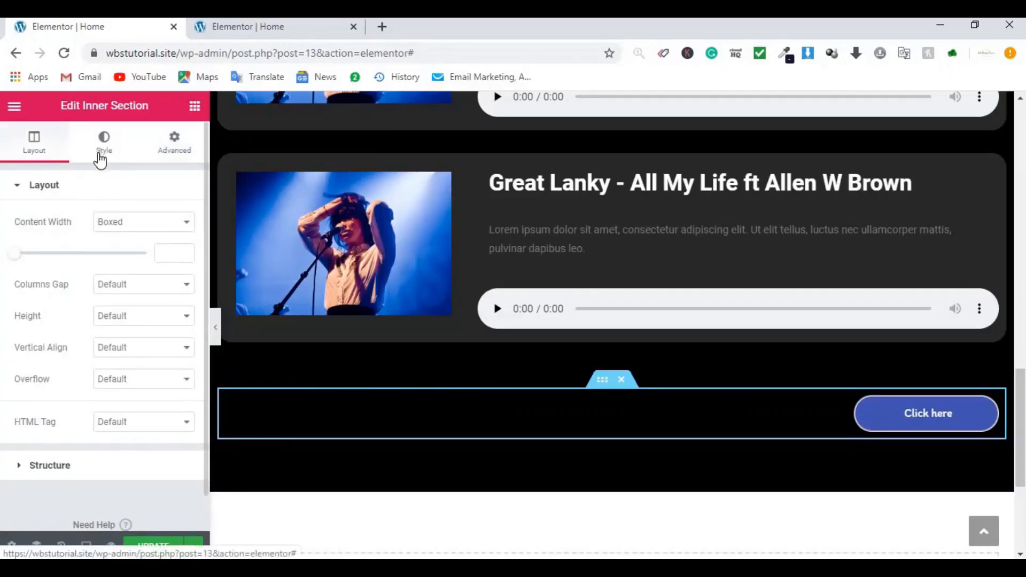
{"action": "left_click", "coordinate": [100, 160]}
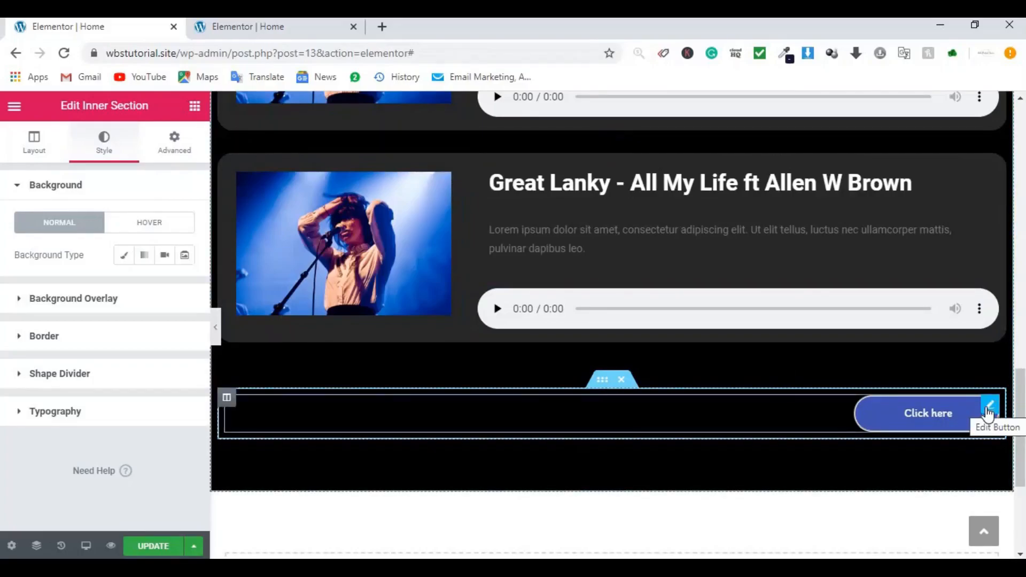
{"action": "left_click", "coordinate": [988, 414]}
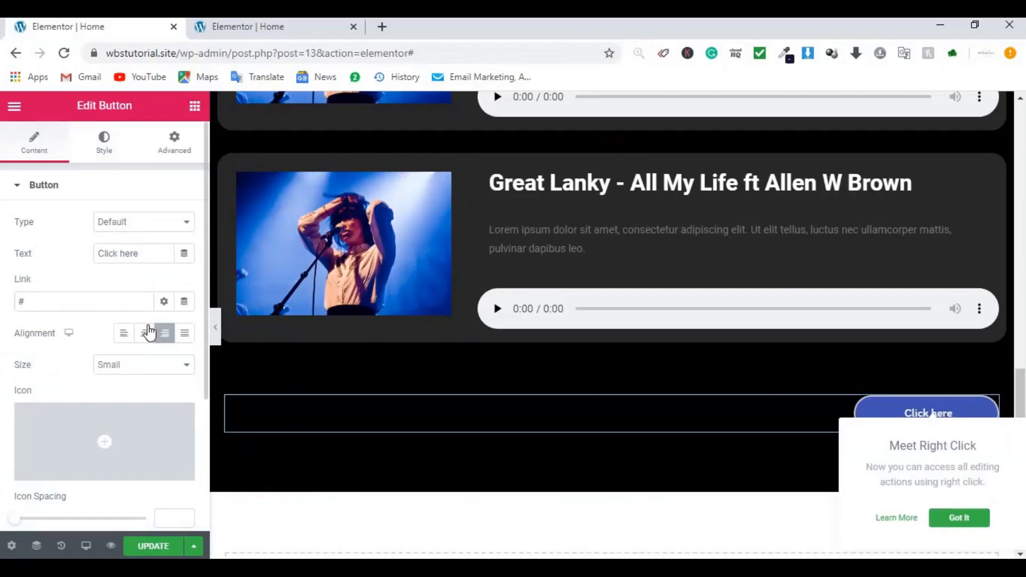
{"action": "left_click", "coordinate": [148, 334]}
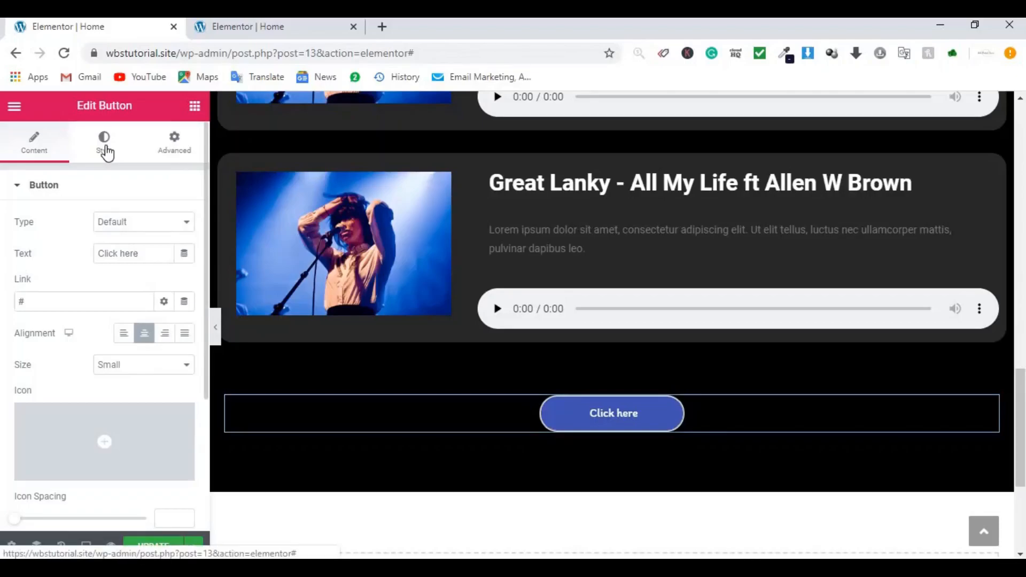
Step: Give the button a green #61CE70 background and relabel it 'More Songs'
{"action": "left_click", "coordinate": [107, 153]}
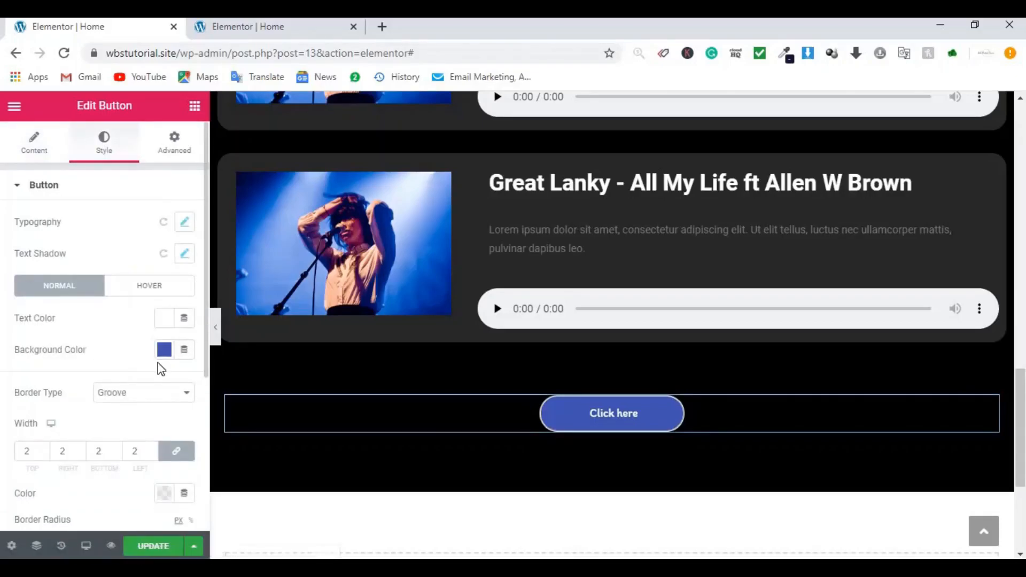
{"action": "left_click", "coordinate": [164, 350]}
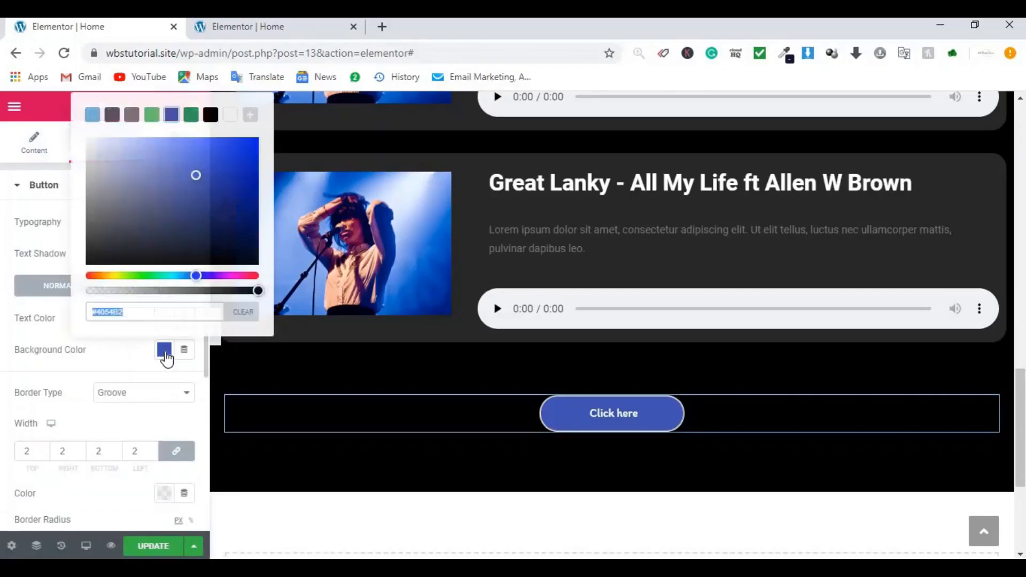
{"action": "left_click", "coordinate": [151, 119]}
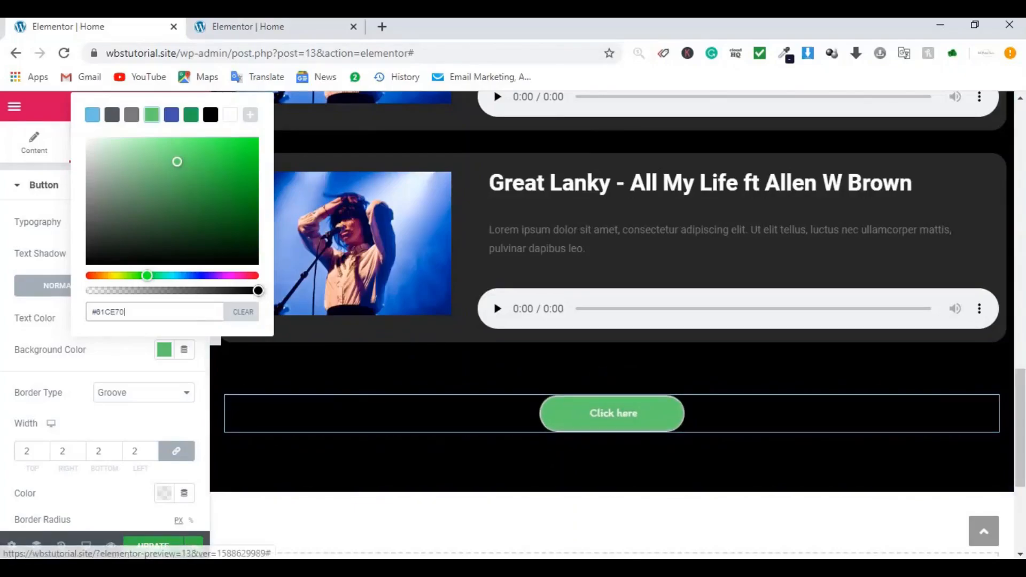
{"action": "left_click", "coordinate": [42, 150]}
{"action": "left_click", "coordinate": [40, 149]}
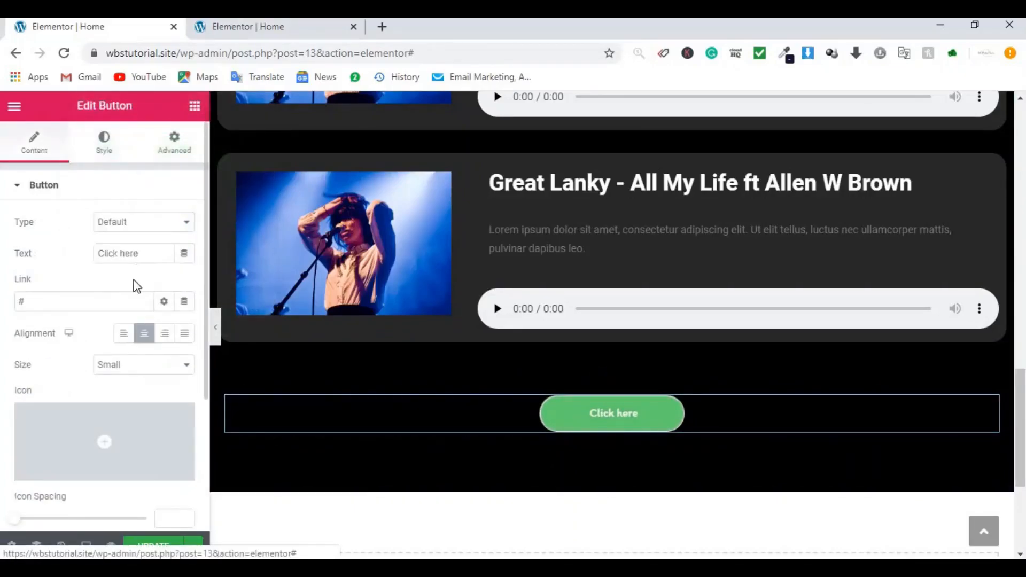
{"action": "left_click", "coordinate": [132, 252]}
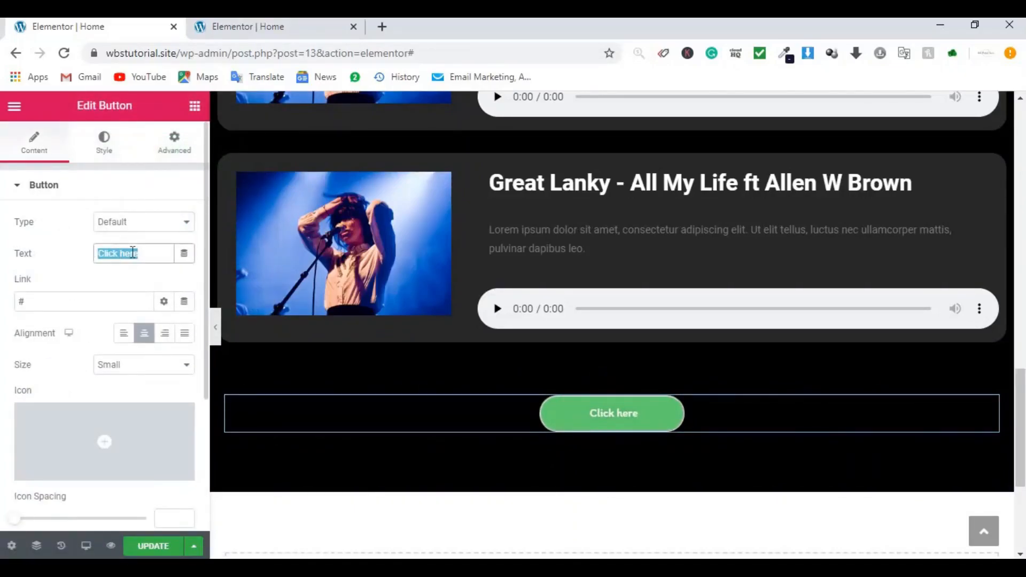
{"action": "type", "text": "More"}
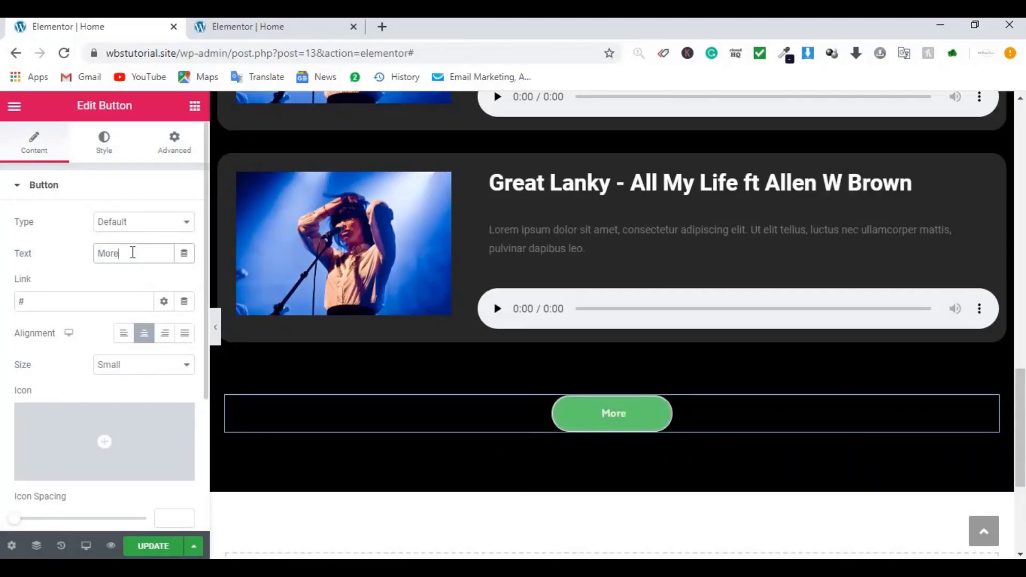
{"action": "type", "text": " Songs"}
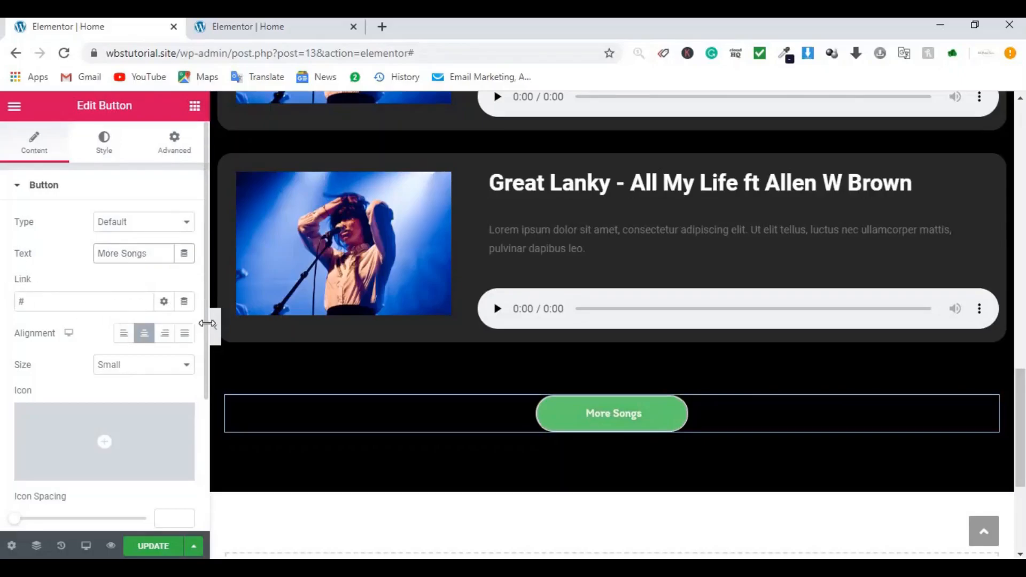
{"action": "left_click", "coordinate": [573, 569]}
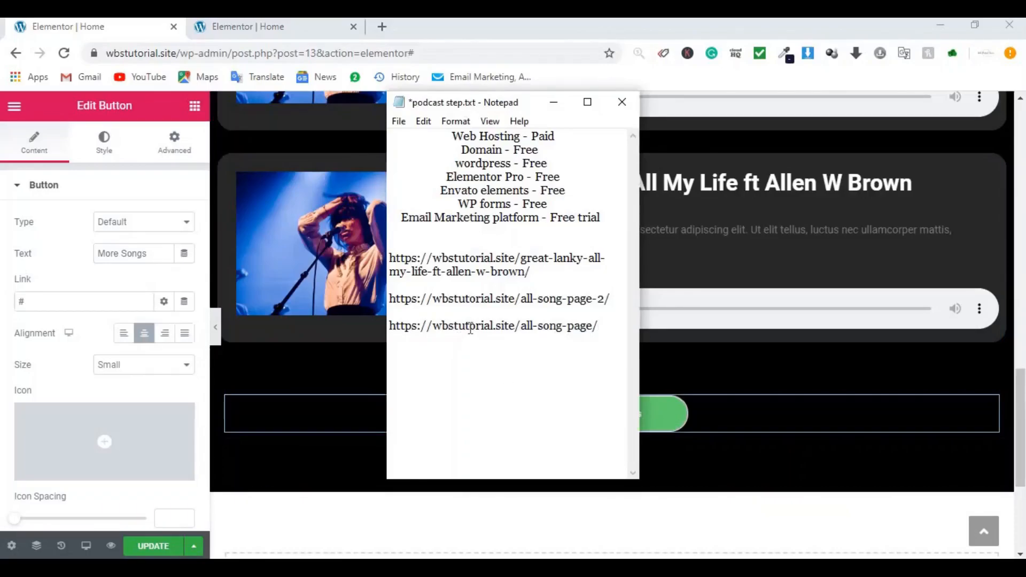
{"action": "double_click", "coordinate": [470, 327]}
{"action": "left_click_drag", "start_coordinate": [600, 327], "coordinate": [397, 328]}
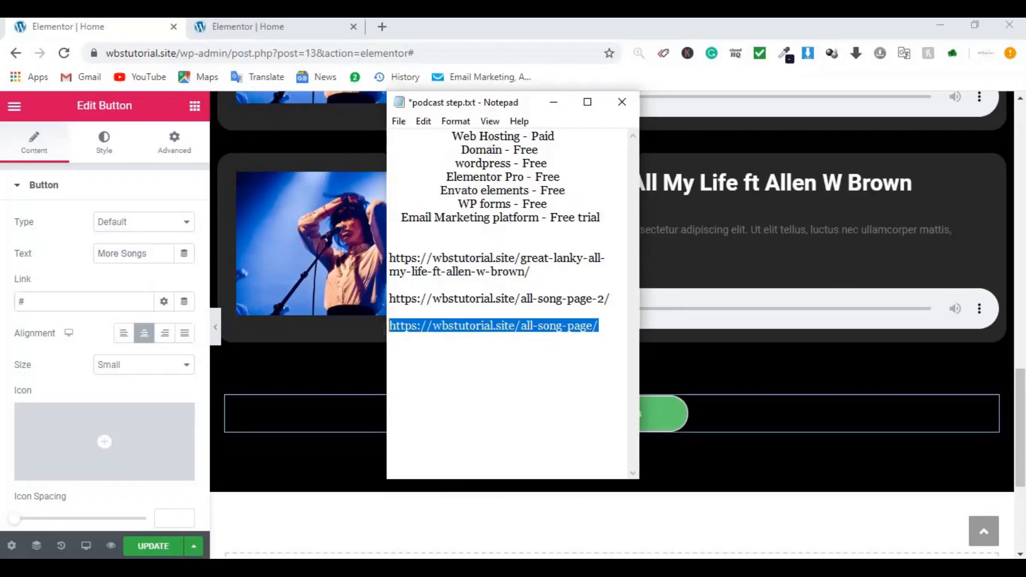
{"action": "left_click", "coordinate": [97, 302]}
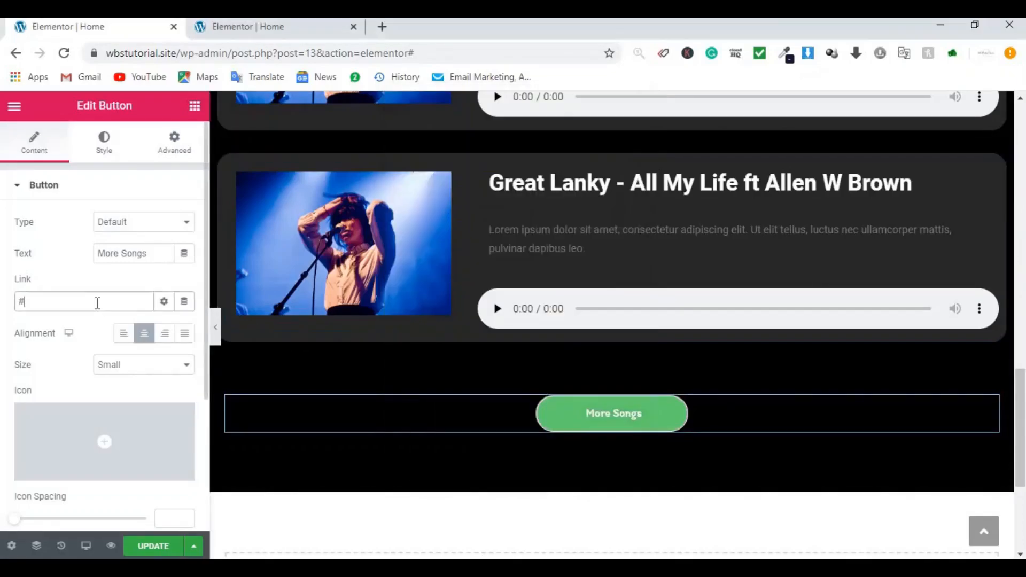
{"action": "key", "text": "ctrl+v"}
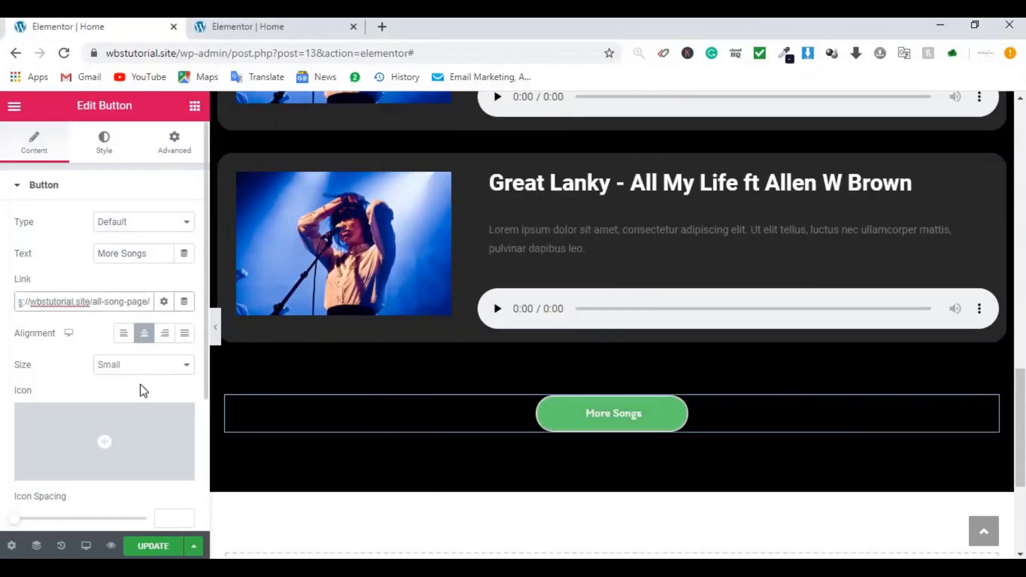
{"action": "left_click", "coordinate": [148, 548]}
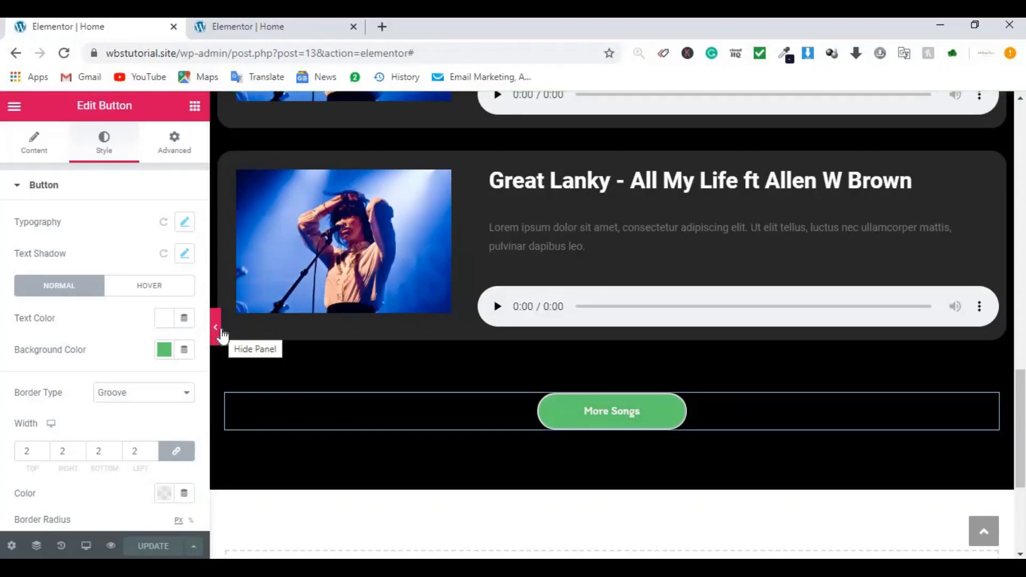
Step: Give the element the CSS ID 'songs' in its Advanced settings
{"action": "left_click", "coordinate": [217, 328]}
{"action": "scroll", "coordinate": [615, 320], "scroll_direction": "up", "scroll_amount": 4}
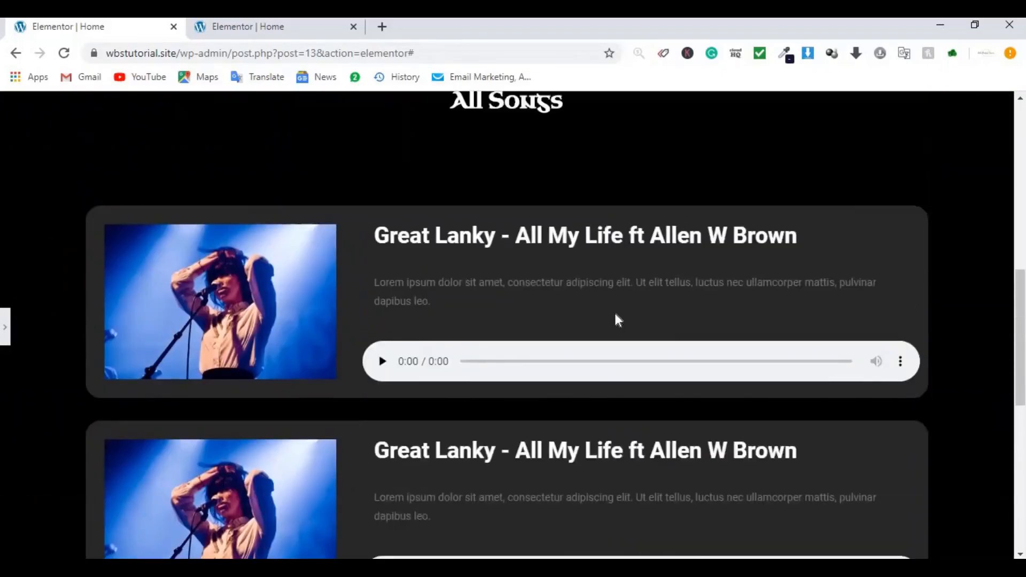
{"action": "scroll", "coordinate": [616, 316], "scroll_direction": "up", "scroll_amount": 4}
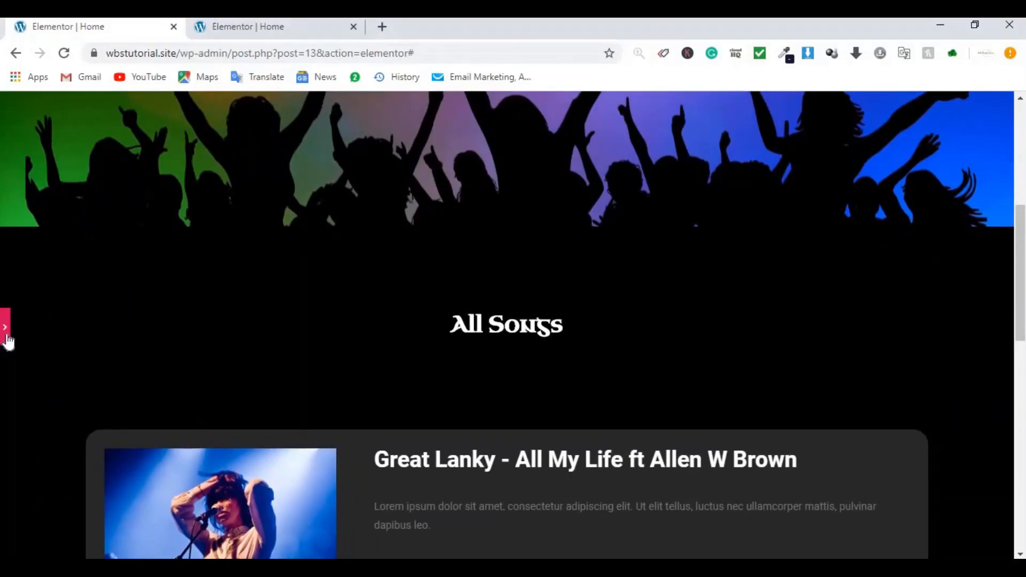
{"action": "left_click", "coordinate": [5, 327]}
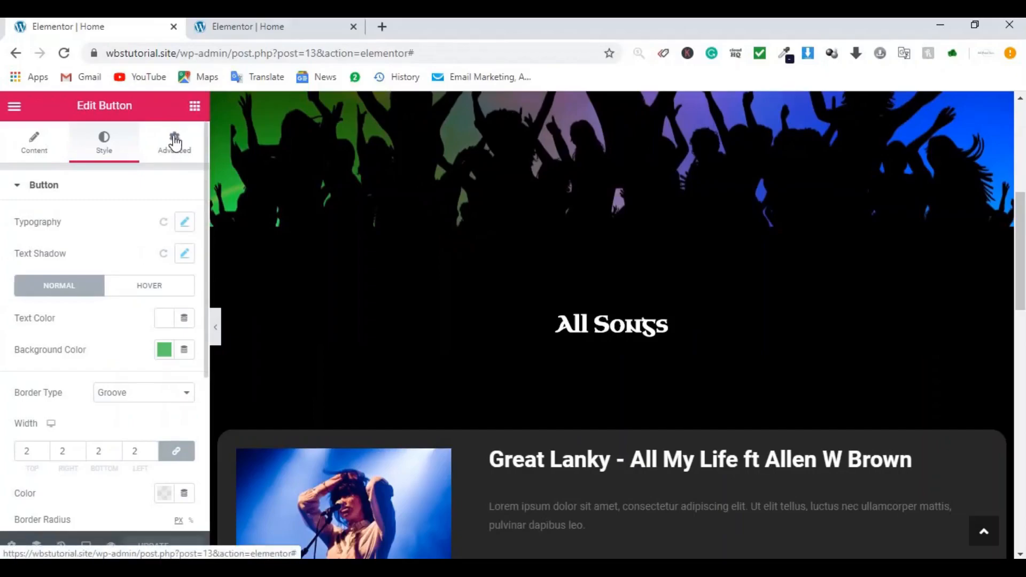
{"action": "left_click", "coordinate": [175, 145]}
{"action": "left_click", "coordinate": [118, 401]}
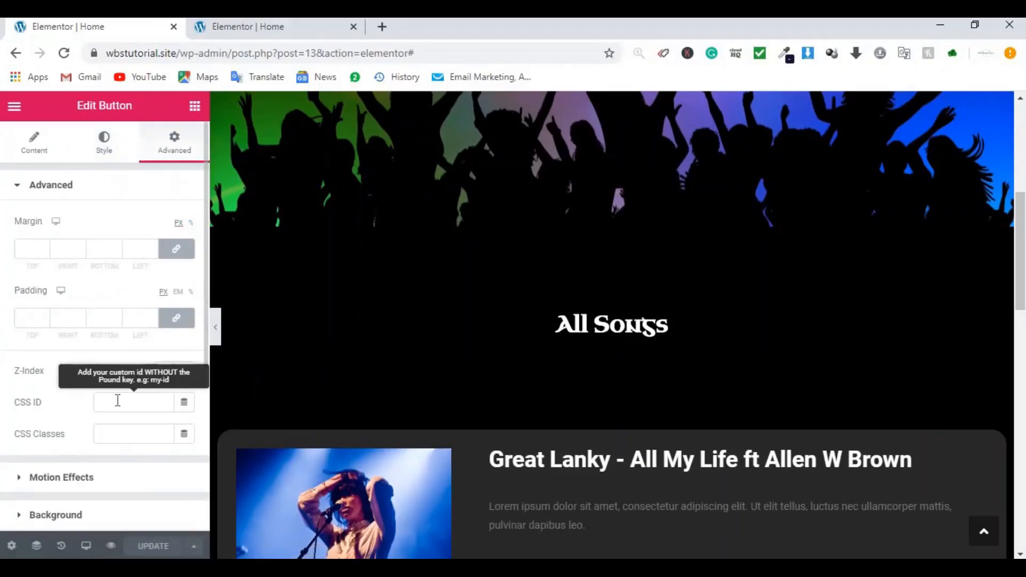
{"action": "type", "text": "songs"}
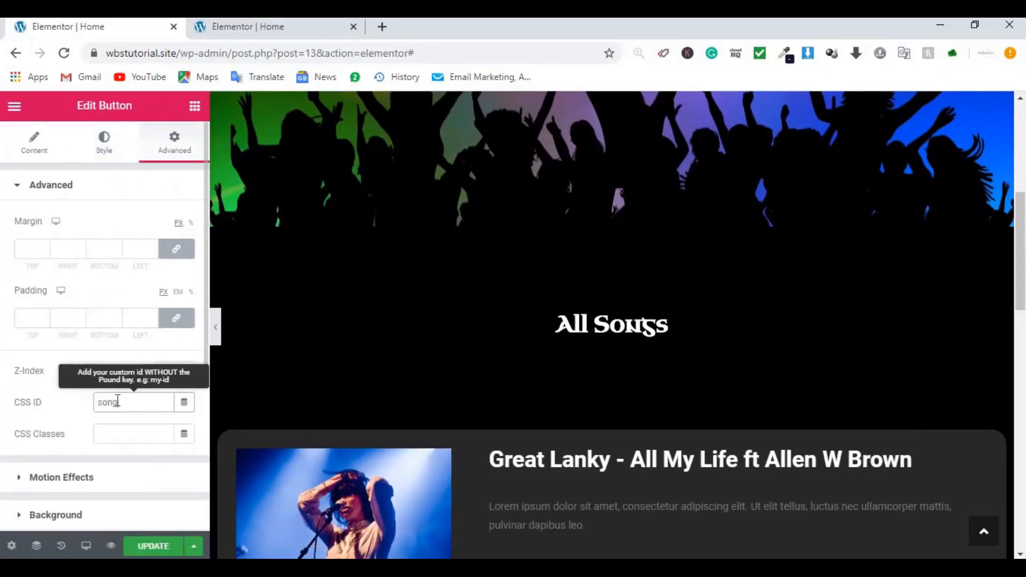
Step: Save the page with the new 'songs' CSS ID and preview it full width
{"action": "left_click", "coordinate": [214, 330]}
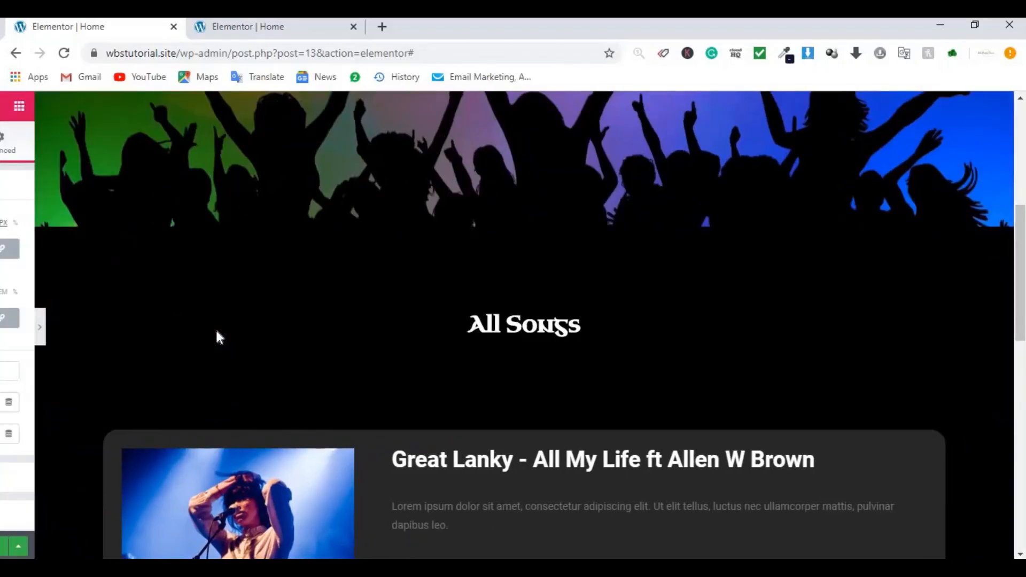
{"action": "left_click", "coordinate": [5, 329]}
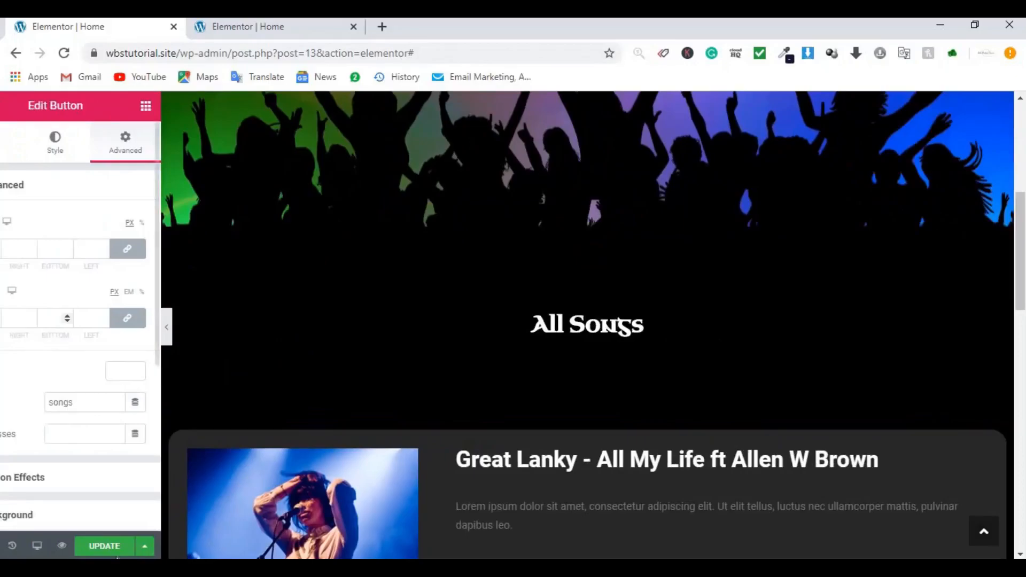
{"action": "left_click", "coordinate": [154, 546]}
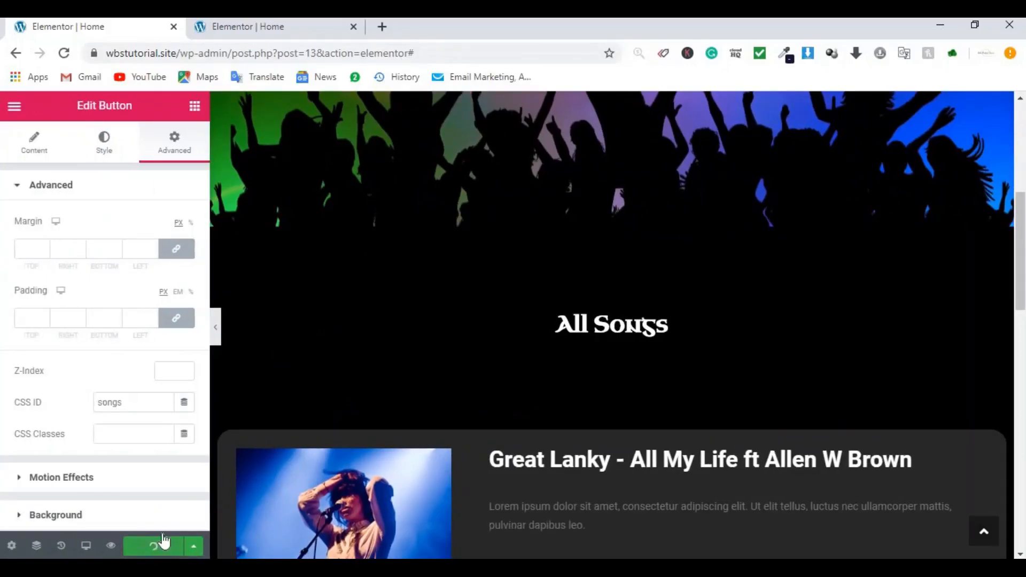
{"action": "left_click", "coordinate": [216, 328]}
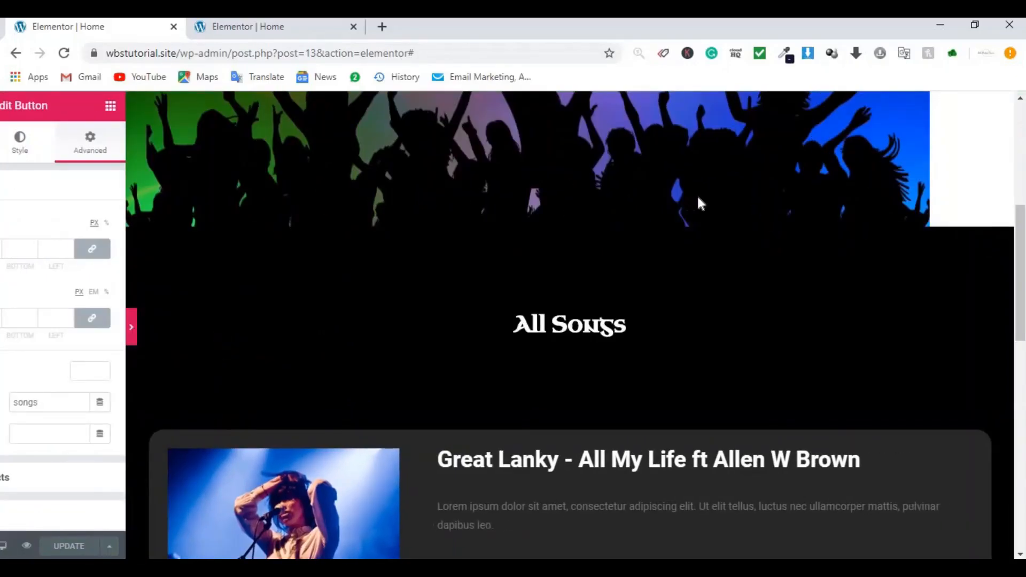
{"action": "scroll", "coordinate": [692, 191], "scroll_direction": "up", "scroll_amount": 6}
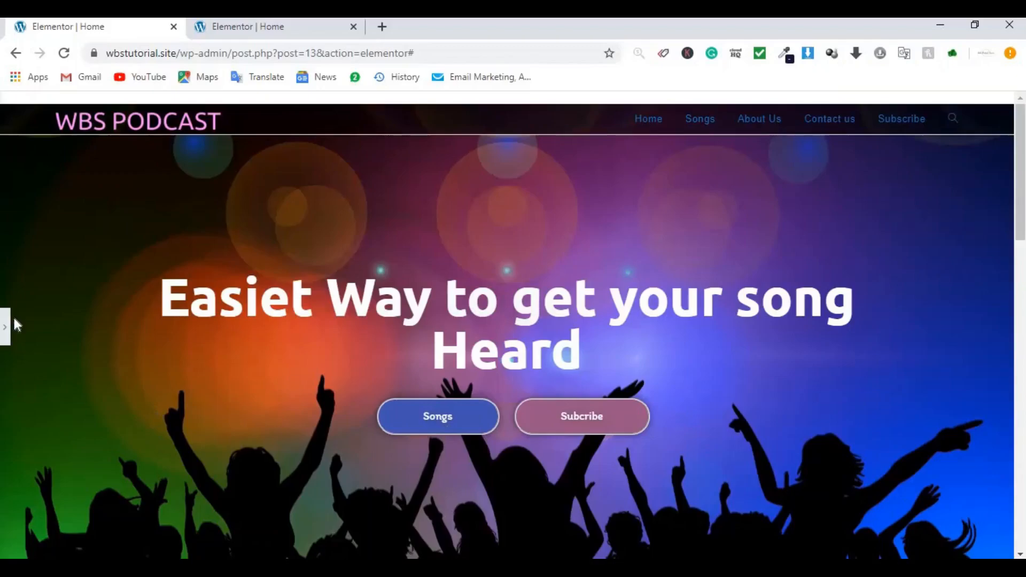
Step: Clear the old song CSS ID from the hero Songs button
{"action": "left_click", "coordinate": [5, 331]}
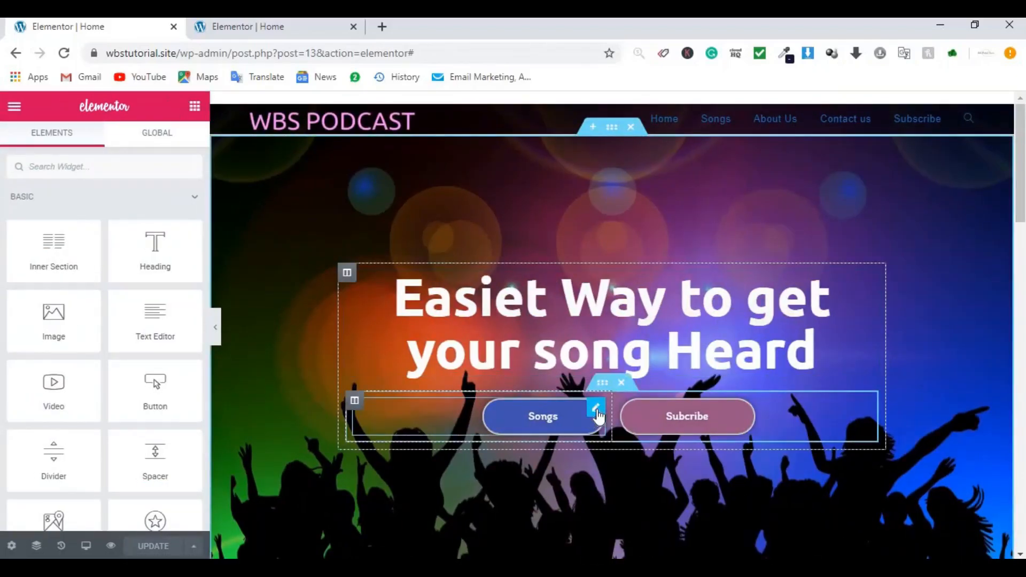
{"action": "left_click", "coordinate": [597, 415]}
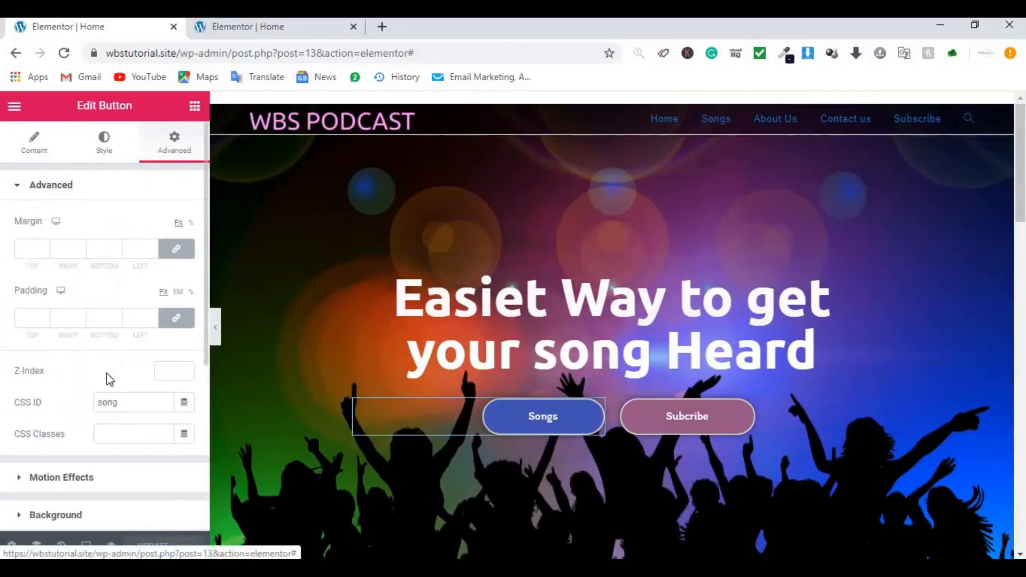
{"action": "left_click", "coordinate": [120, 403]}
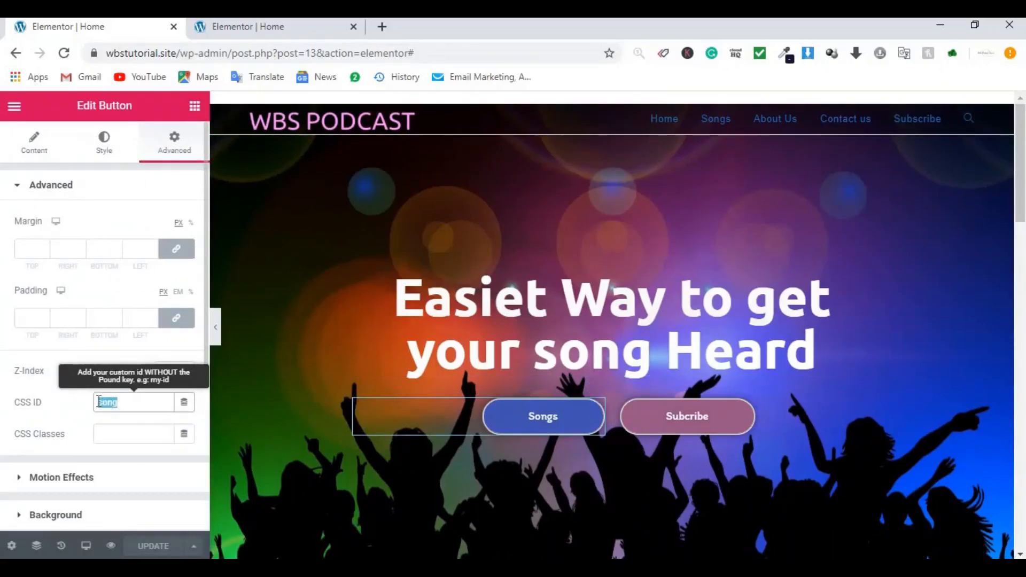
{"action": "key", "text": "BackSpace"}
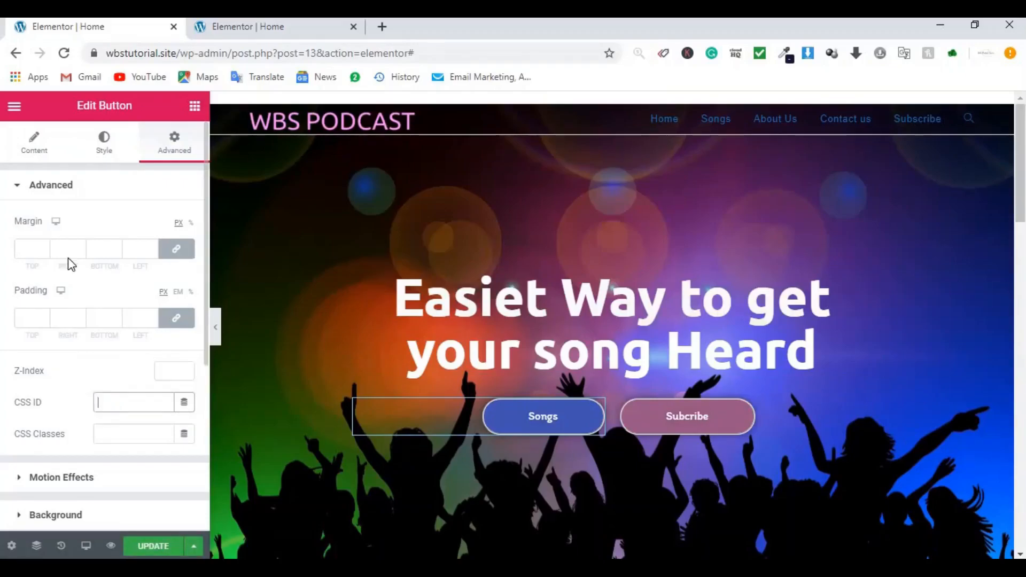
Step: Set the hero Songs button's link to #songs and save the Home page
{"action": "left_click", "coordinate": [30, 149]}
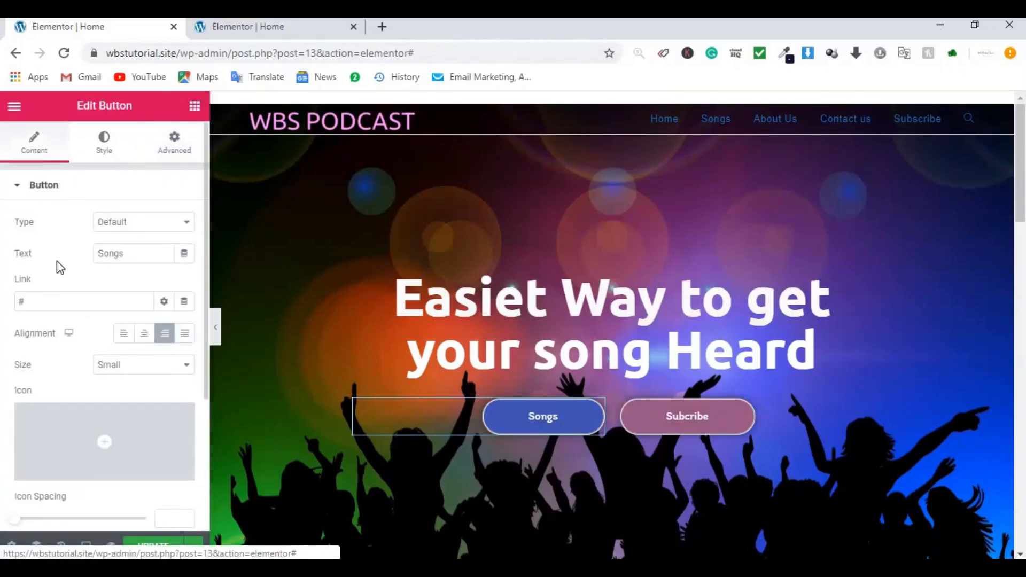
{"action": "double_click", "coordinate": [43, 298]}
{"action": "type", "text": "songs"}
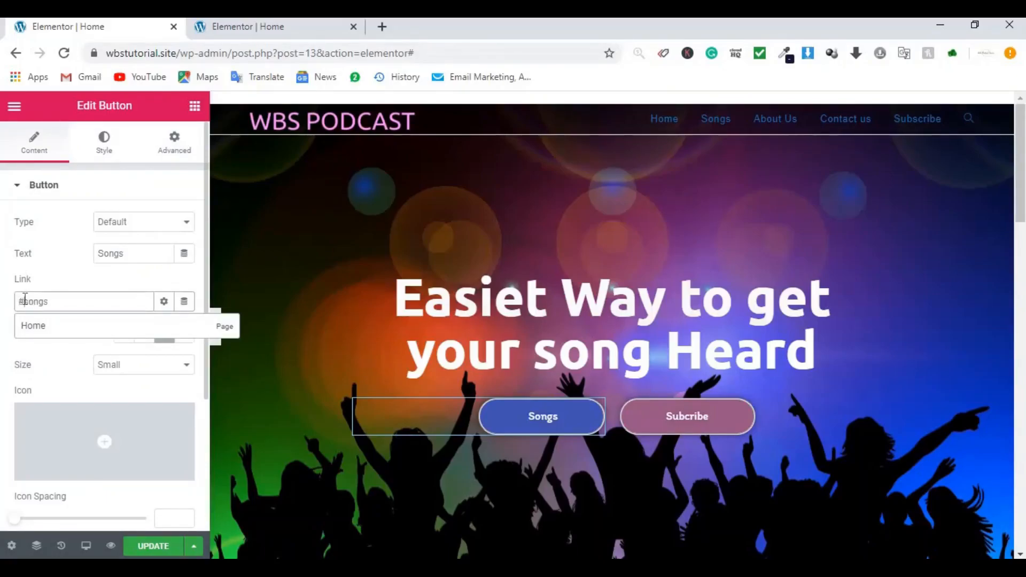
{"action": "left_click", "coordinate": [151, 546]}
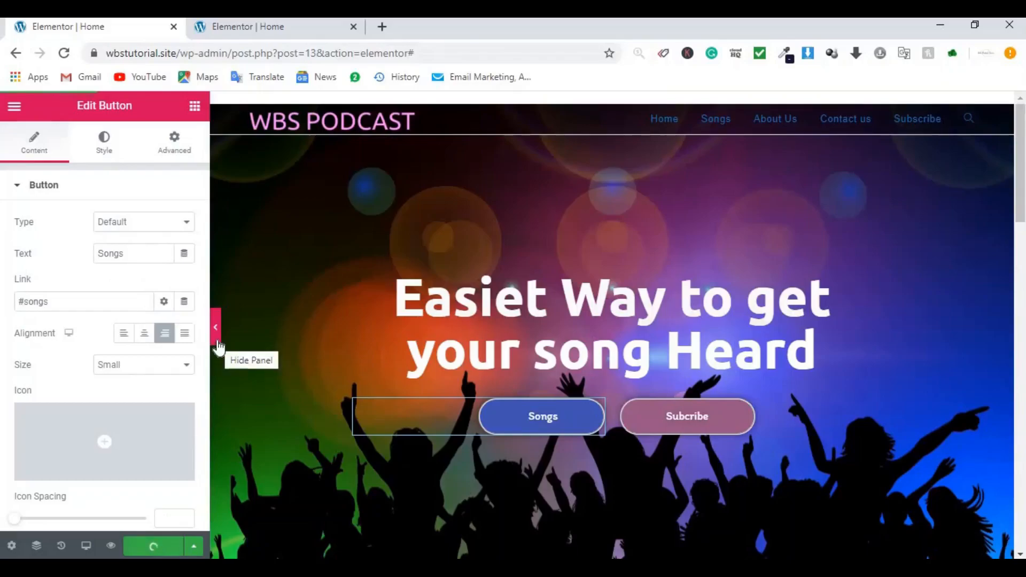
{"action": "left_click", "coordinate": [217, 342]}
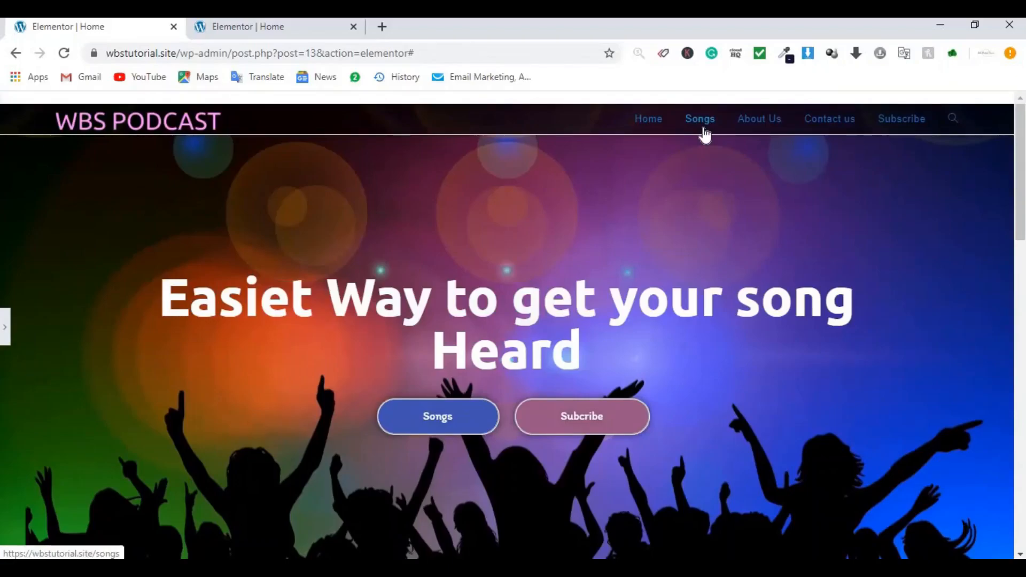
{"action": "left_click", "coordinate": [444, 406]}
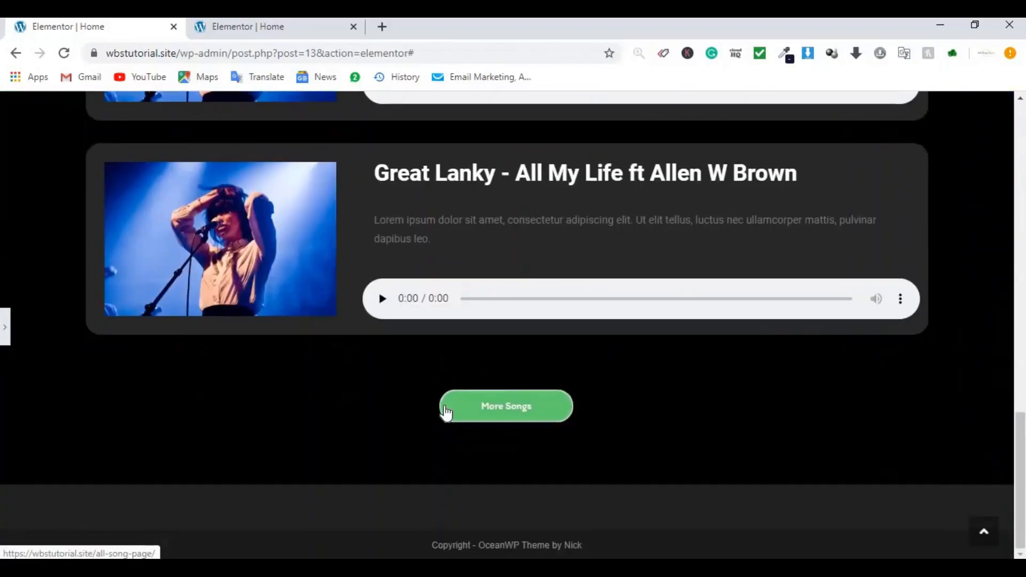
{"action": "scroll", "coordinate": [446, 413], "scroll_direction": "up", "scroll_amount": 20}
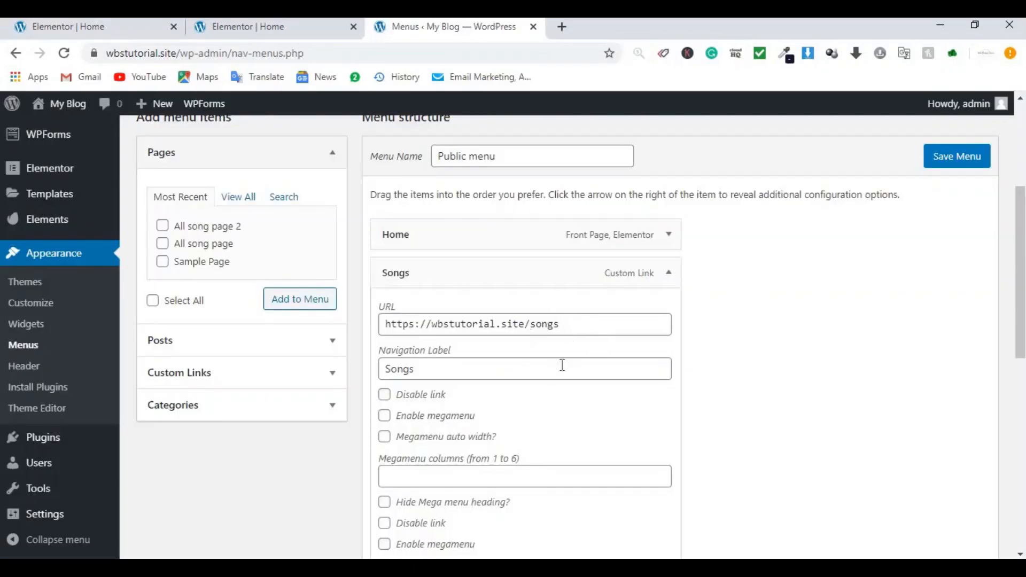
{"action": "left_click", "coordinate": [533, 326]}
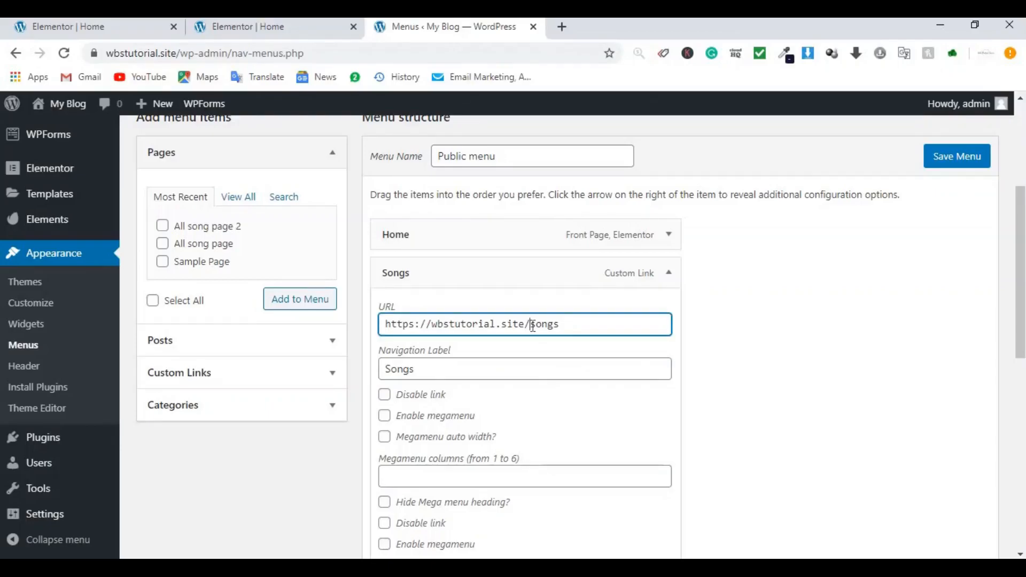
{"action": "type", "text": "#"}
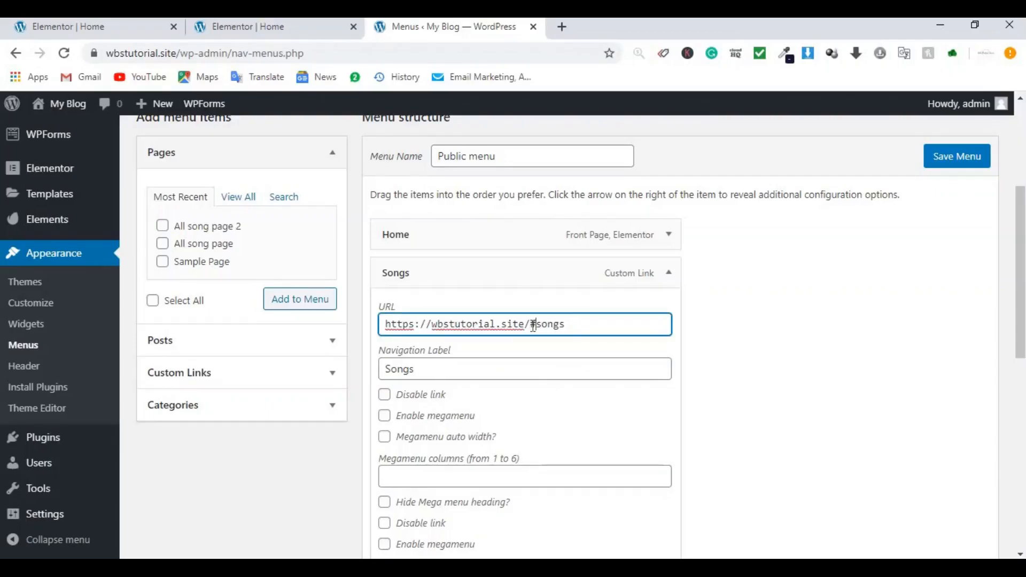
Step: Check the hero Songs button's jump, then save the Public menu
{"action": "left_click", "coordinate": [89, 31]}
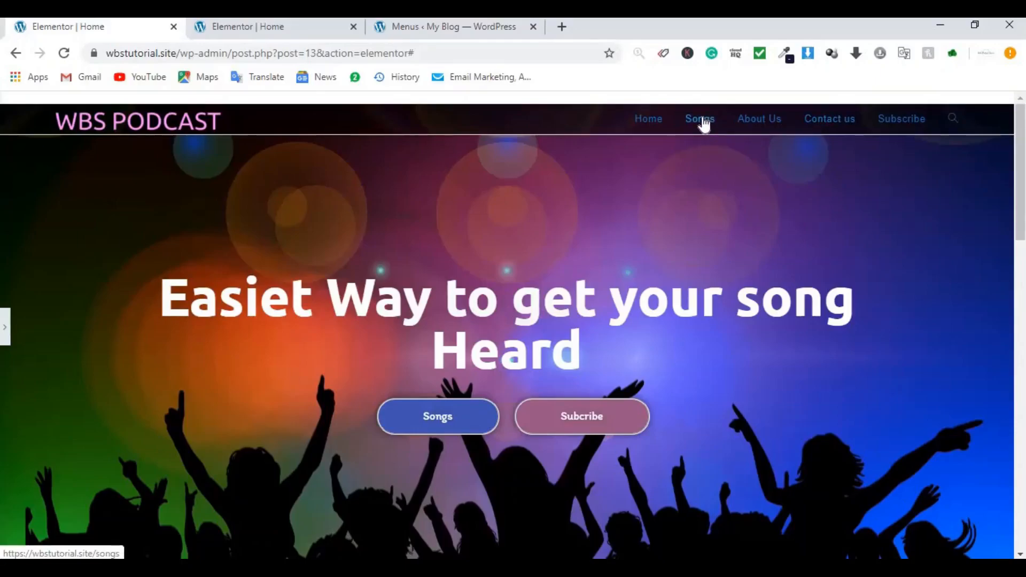
{"action": "left_click", "coordinate": [452, 420]}
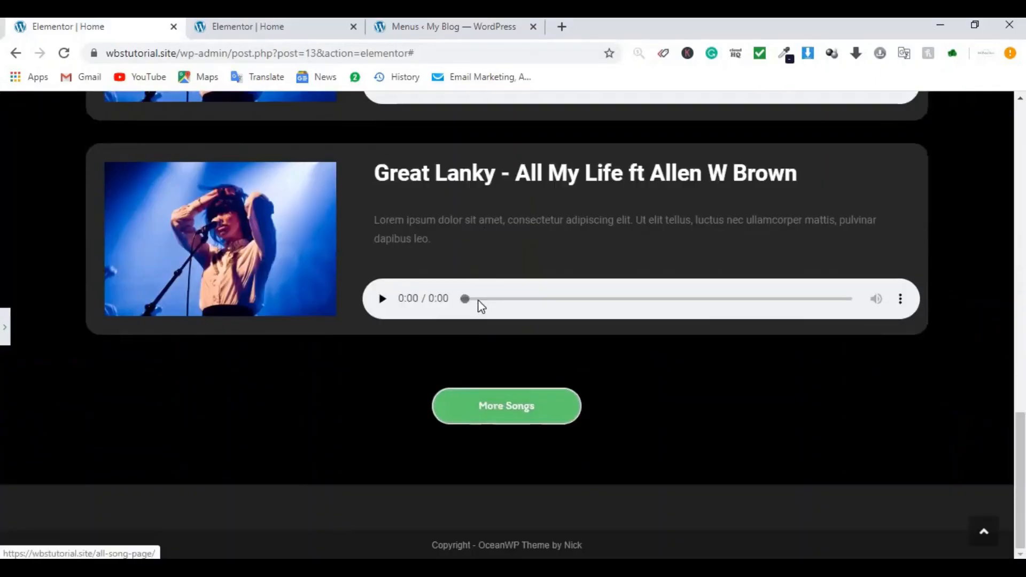
{"action": "scroll", "coordinate": [476, 302], "scroll_direction": "up", "scroll_amount": 5}
{"action": "scroll", "coordinate": [479, 306], "scroll_direction": "up", "scroll_amount": 10}
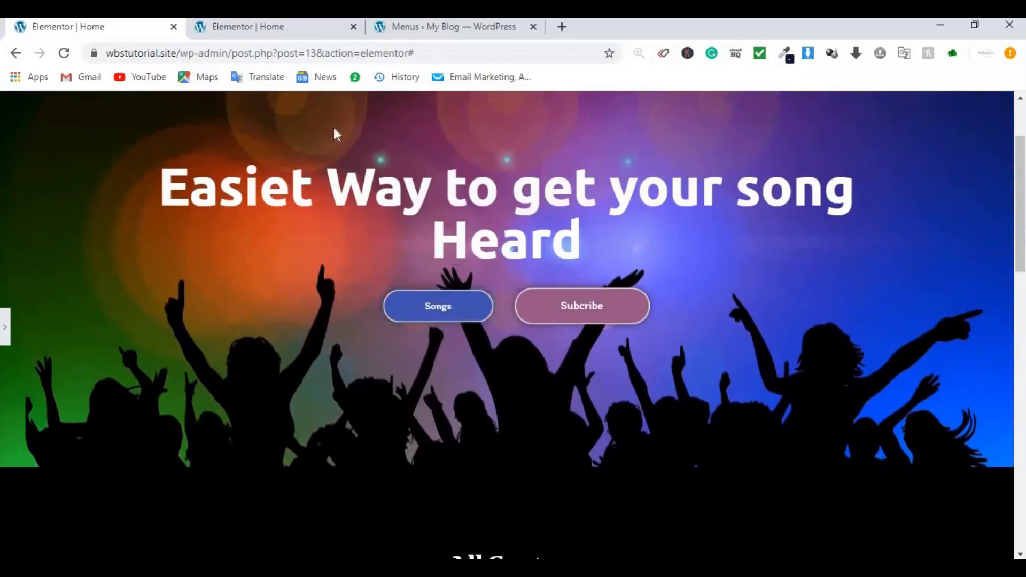
{"action": "left_click", "coordinate": [258, 35]}
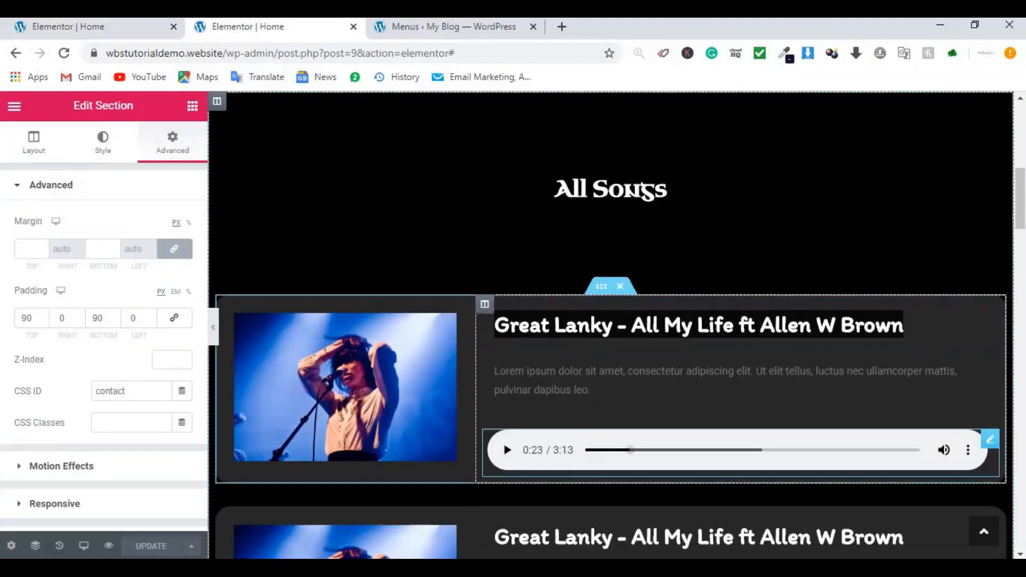
{"action": "left_click", "coordinate": [432, 34]}
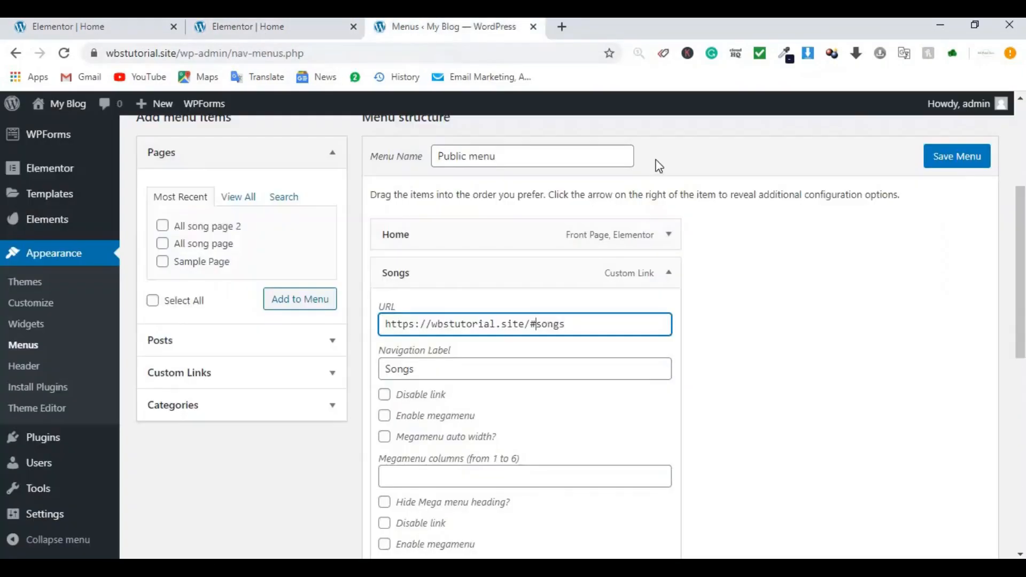
{"action": "left_click", "coordinate": [948, 164]}
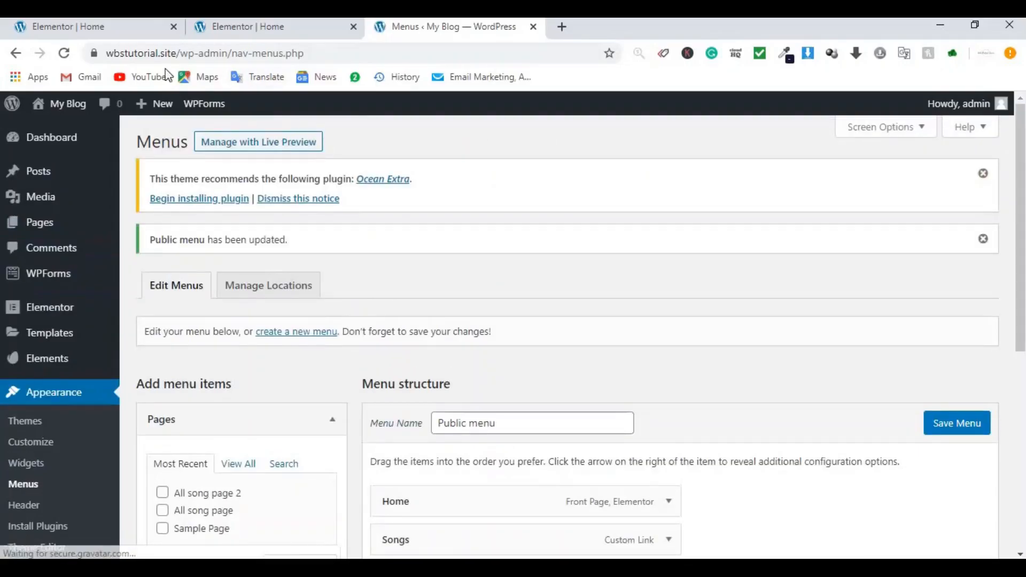
{"action": "left_click", "coordinate": [98, 29]}
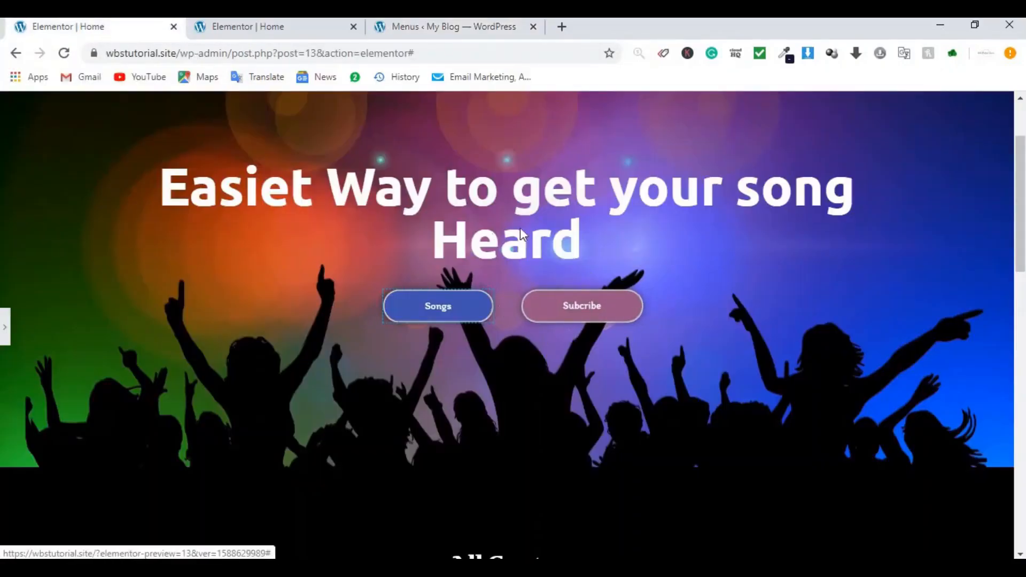
{"action": "scroll", "coordinate": [538, 229], "scroll_direction": "down", "scroll_amount": 10}
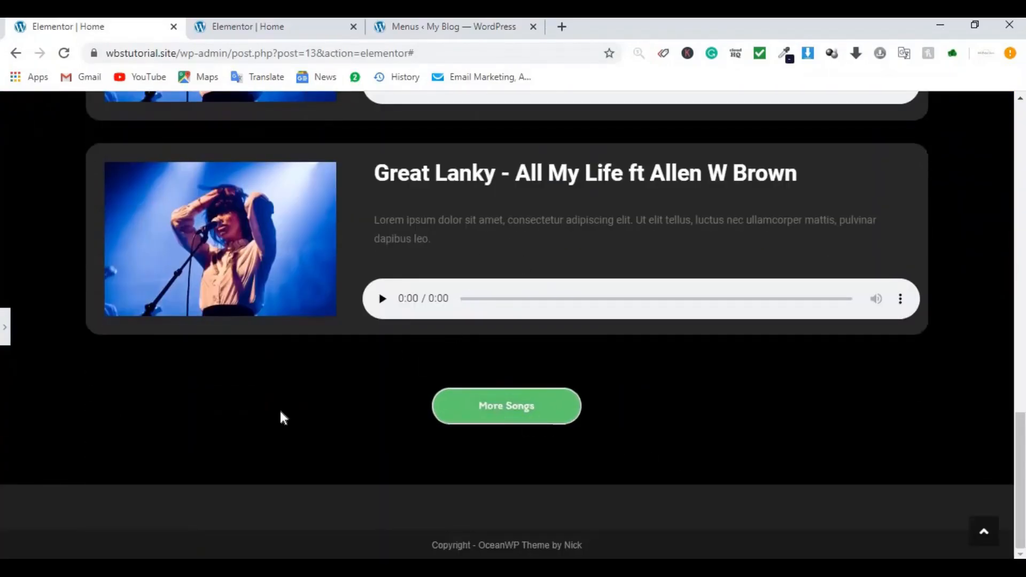
{"action": "left_click", "coordinate": [4, 324]}
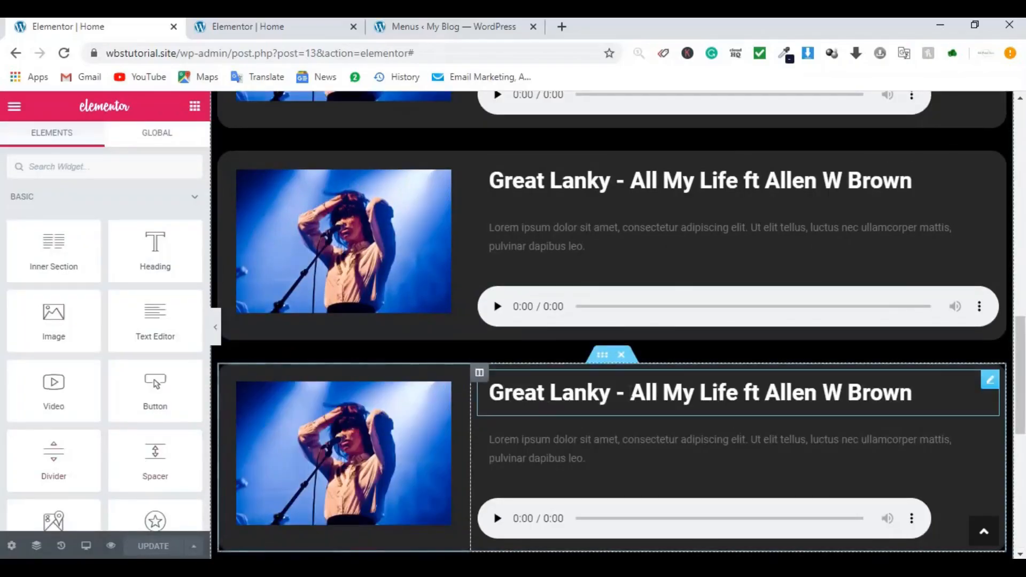
{"action": "scroll", "coordinate": [631, 398], "scroll_direction": "down", "scroll_amount": 2}
{"action": "scroll", "coordinate": [631, 399], "scroll_direction": "down", "scroll_amount": 6}
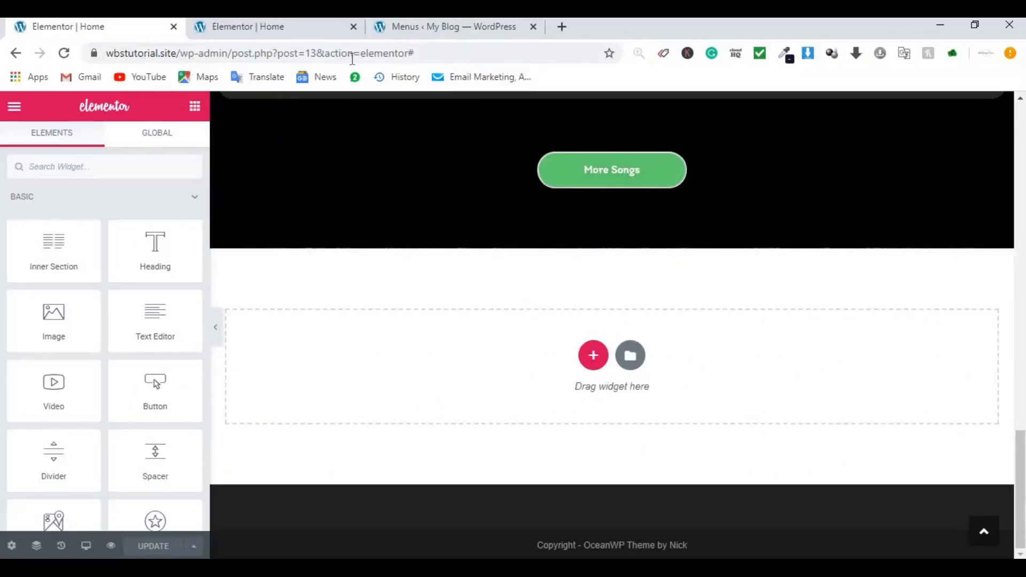
{"action": "left_click", "coordinate": [420, 26]}
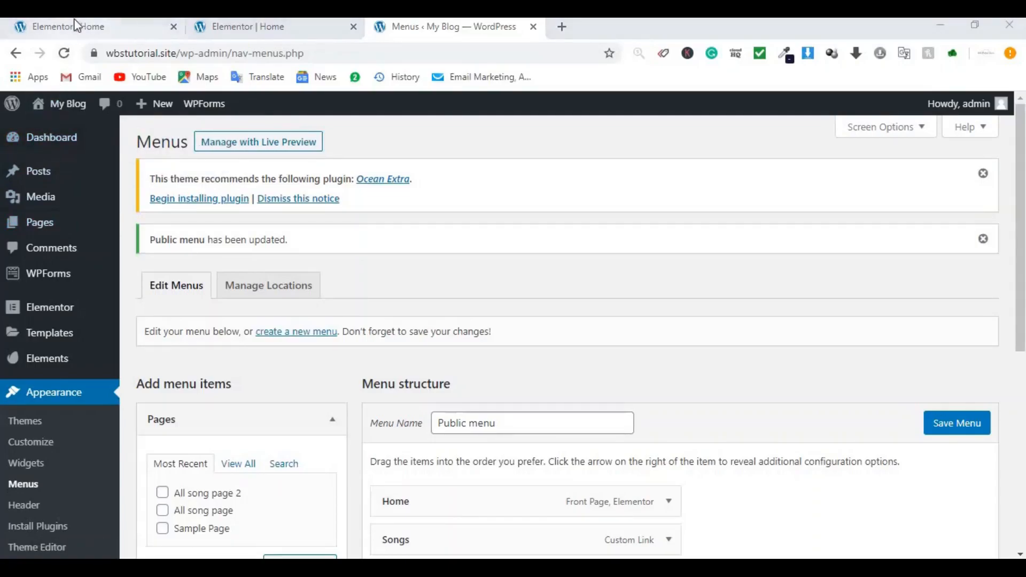
{"action": "left_click", "coordinate": [74, 26]}
Step: Register Envato Elements with a new account e-mail address and accept its Terms
{"action": "left_click", "coordinate": [456, 27]}
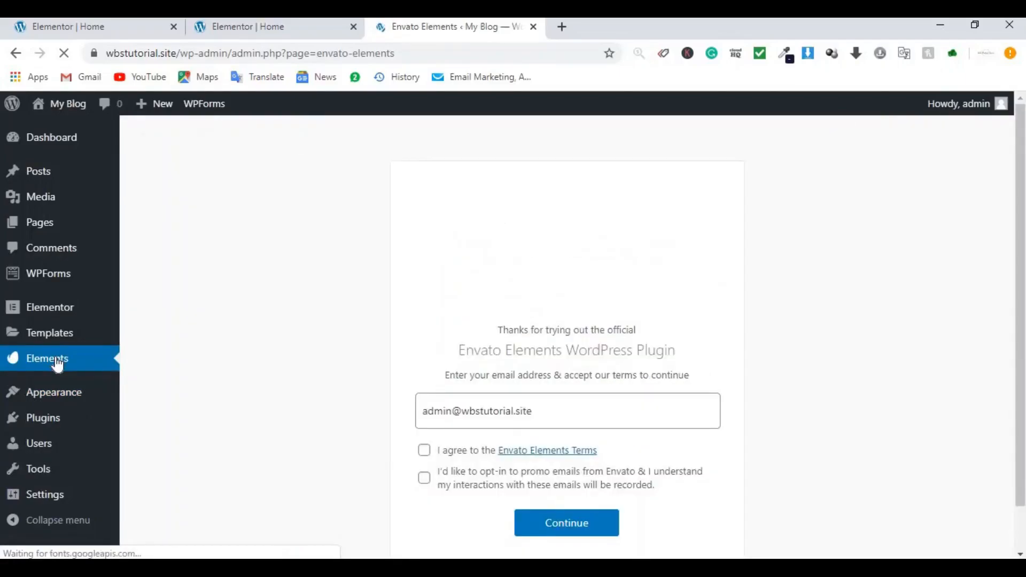
{"action": "triple_click", "coordinate": [508, 409]}
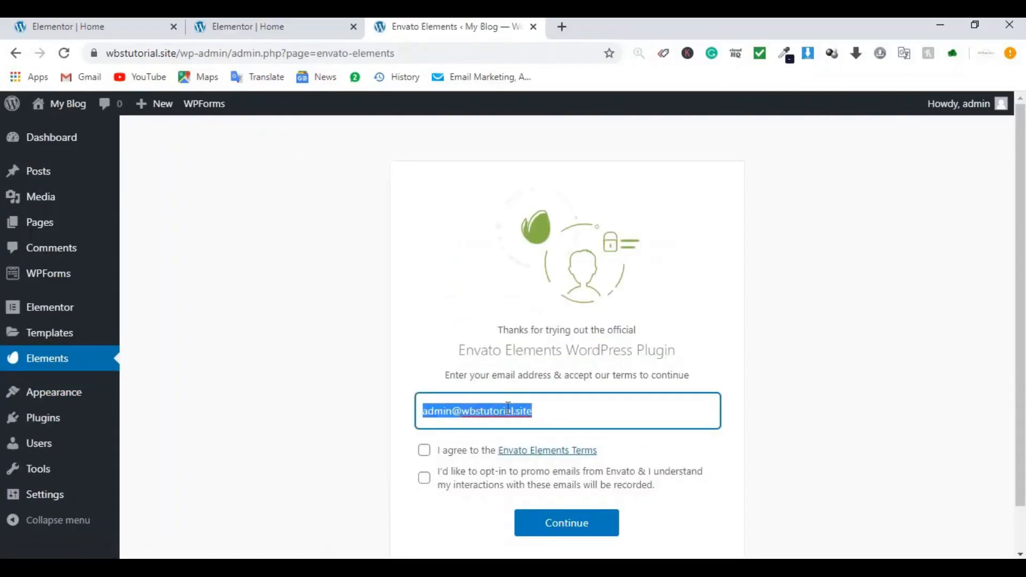
{"action": "left_click", "coordinate": [492, 451]}
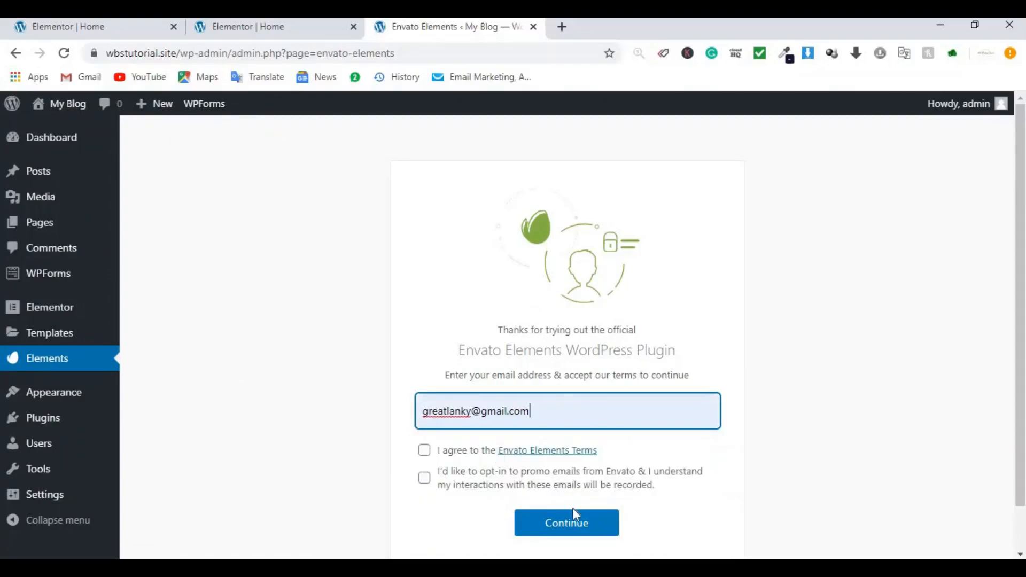
{"action": "left_click", "coordinate": [569, 524]}
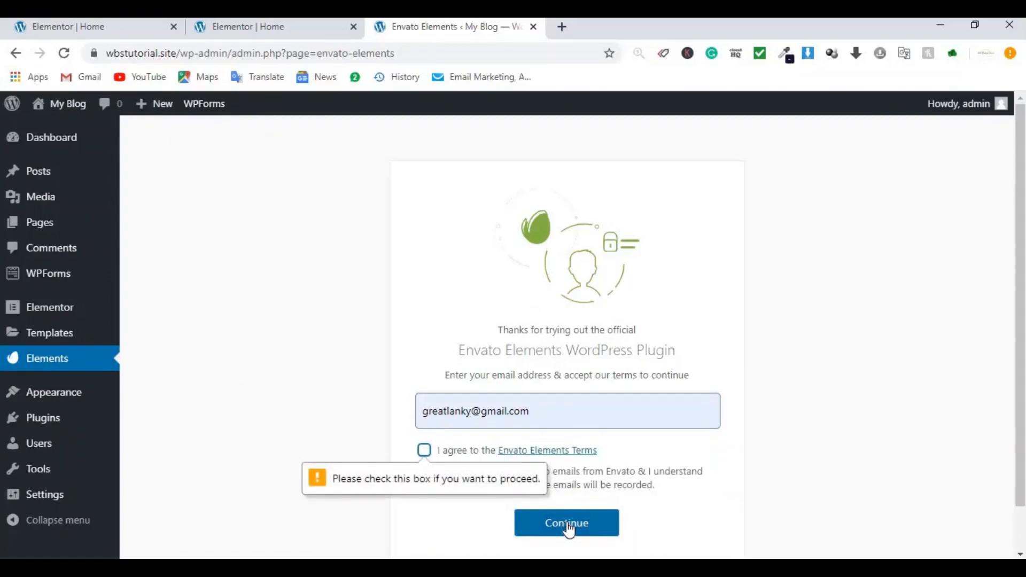
{"action": "left_click", "coordinate": [425, 452]}
{"action": "left_click", "coordinate": [583, 537]}
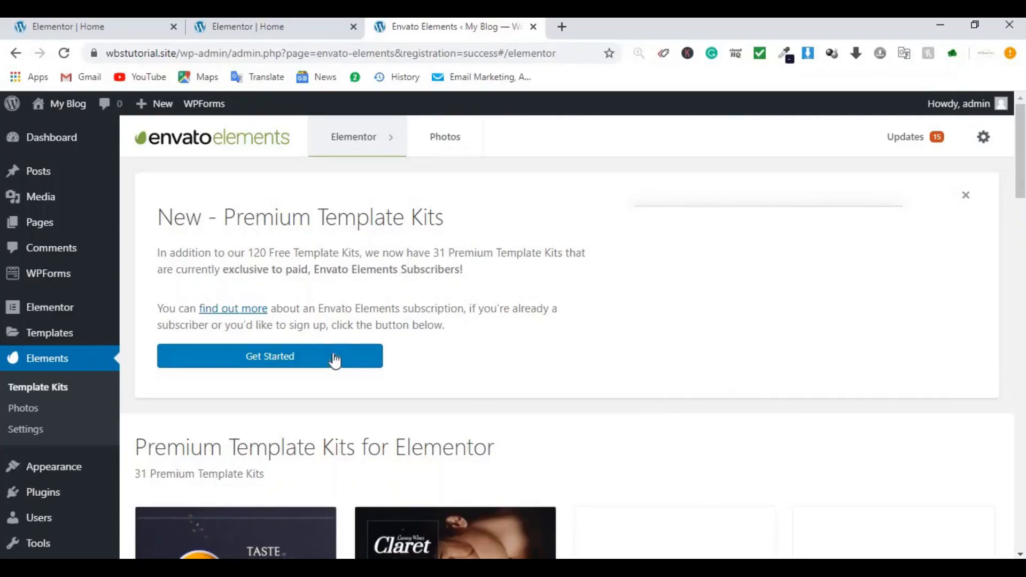
Step: Reload the Home page in Elementor and scroll to the empty section below More Songs
{"action": "left_click", "coordinate": [104, 29]}
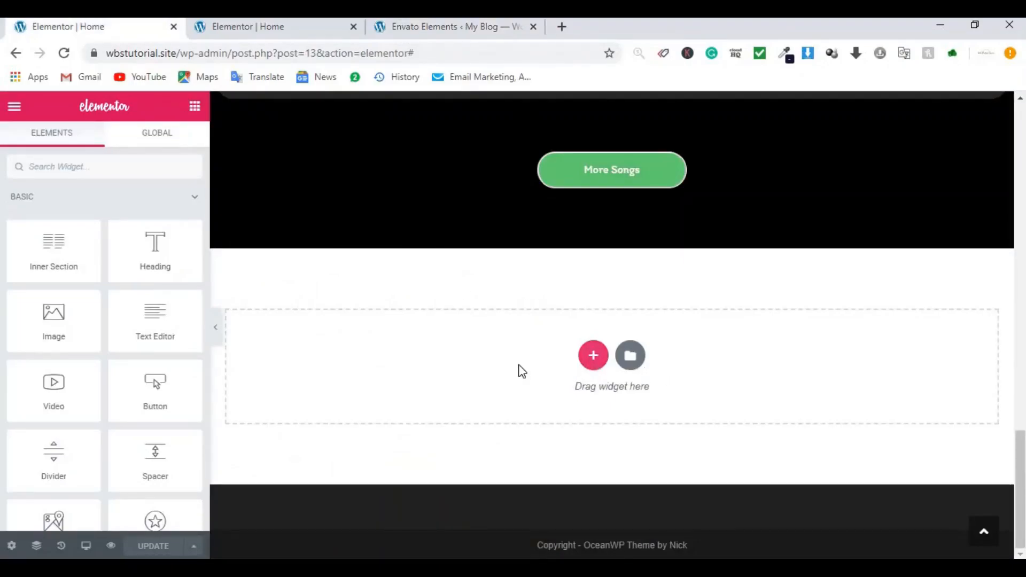
{"action": "left_click", "coordinate": [64, 53]}
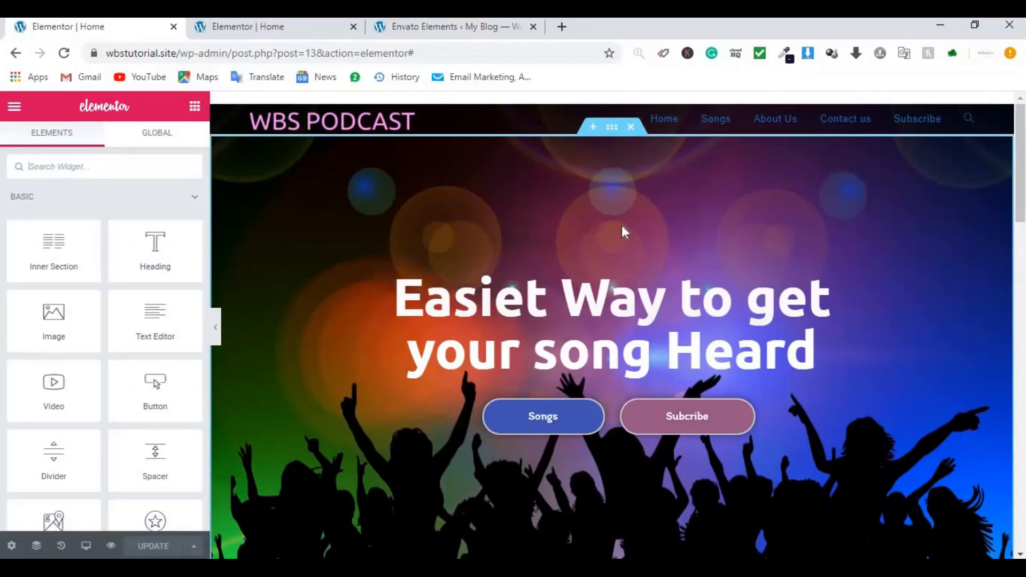
{"action": "scroll", "coordinate": [623, 230], "scroll_direction": "down", "scroll_amount": 15}
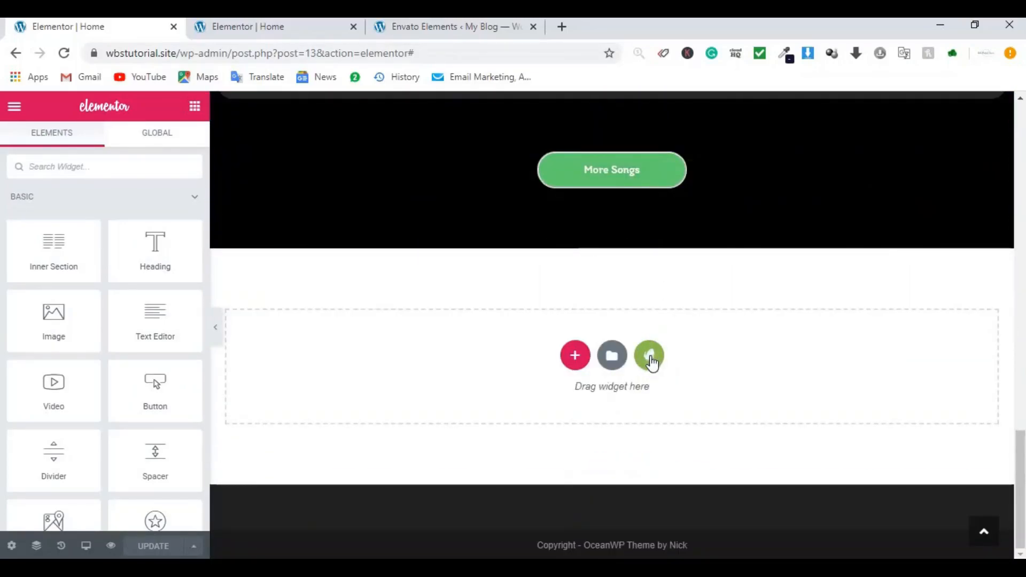
Step: Insert the Envato Blocks > About 'About – Heading & Copy' block below More Songs
{"action": "left_click", "coordinate": [650, 356]}
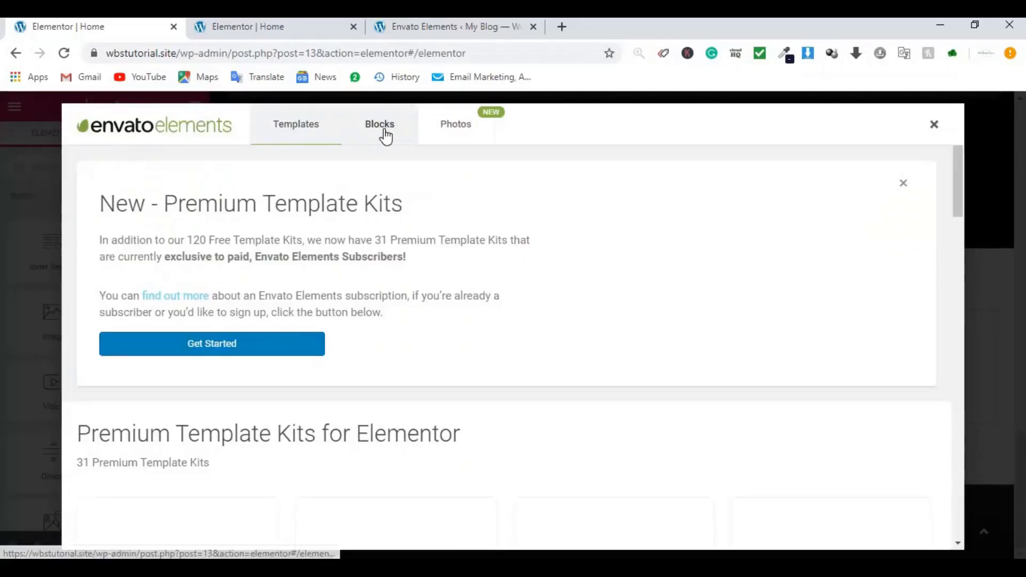
{"action": "left_click", "coordinate": [384, 133]}
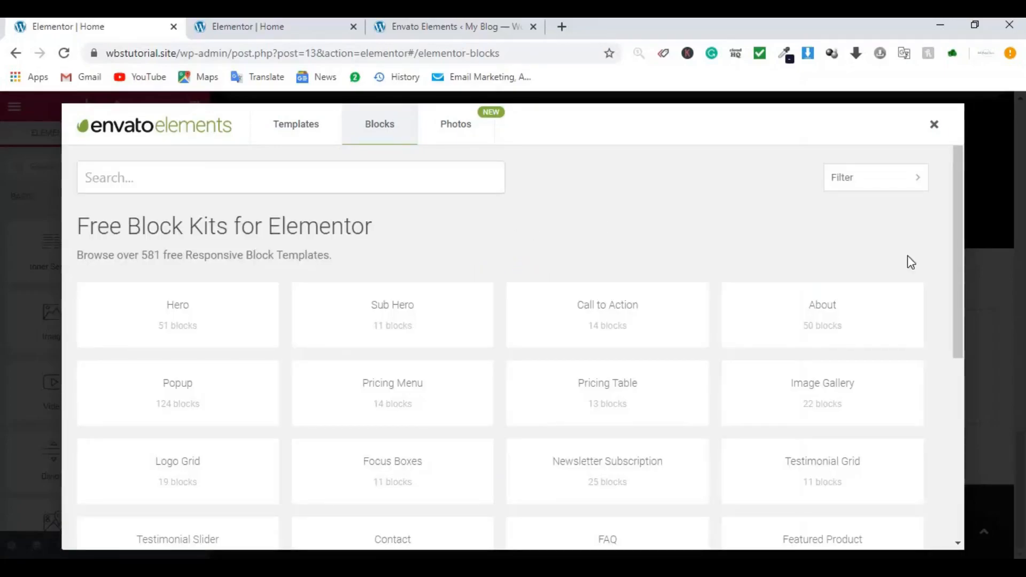
{"action": "left_click", "coordinate": [837, 331]}
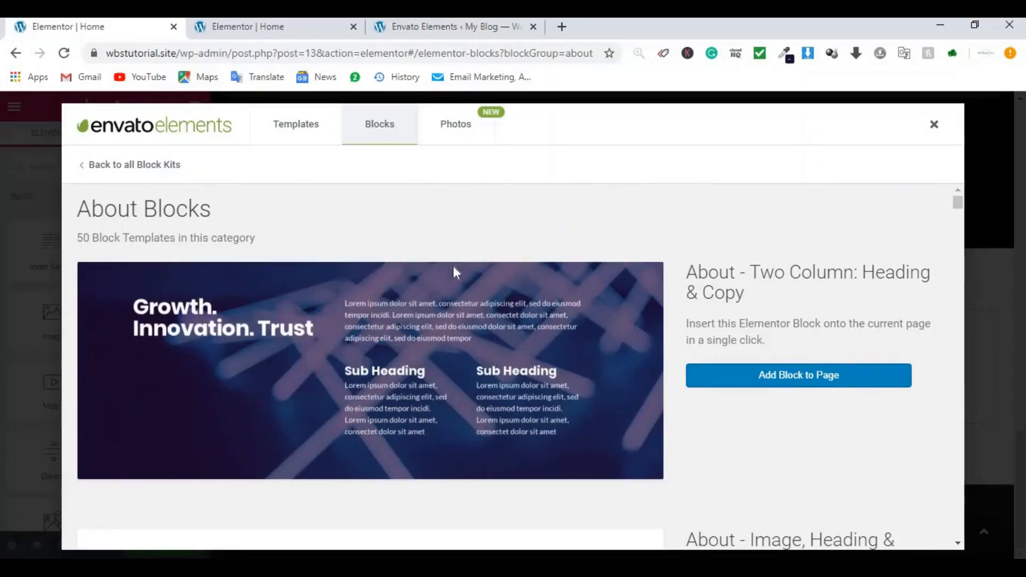
{"action": "scroll", "coordinate": [517, 244], "scroll_direction": "down", "scroll_amount": 8}
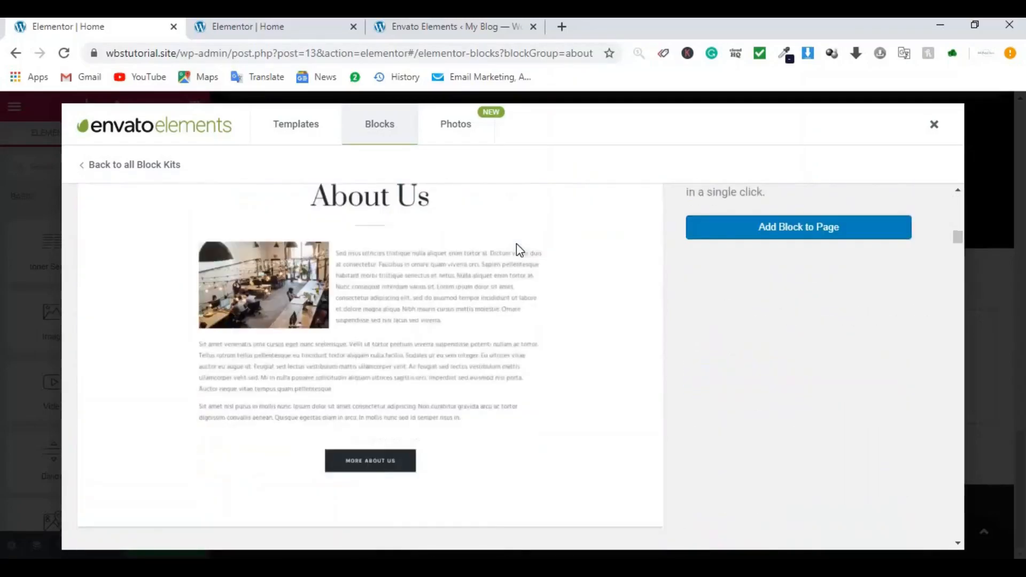
{"action": "scroll", "coordinate": [518, 245], "scroll_direction": "down", "scroll_amount": 10}
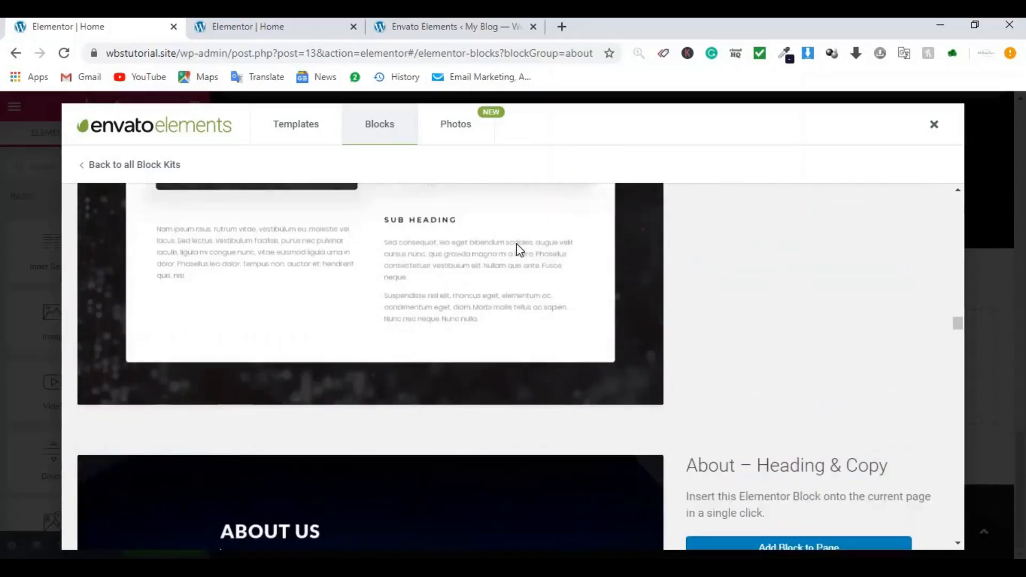
{"action": "scroll", "coordinate": [517, 246], "scroll_direction": "up", "scroll_amount": 3}
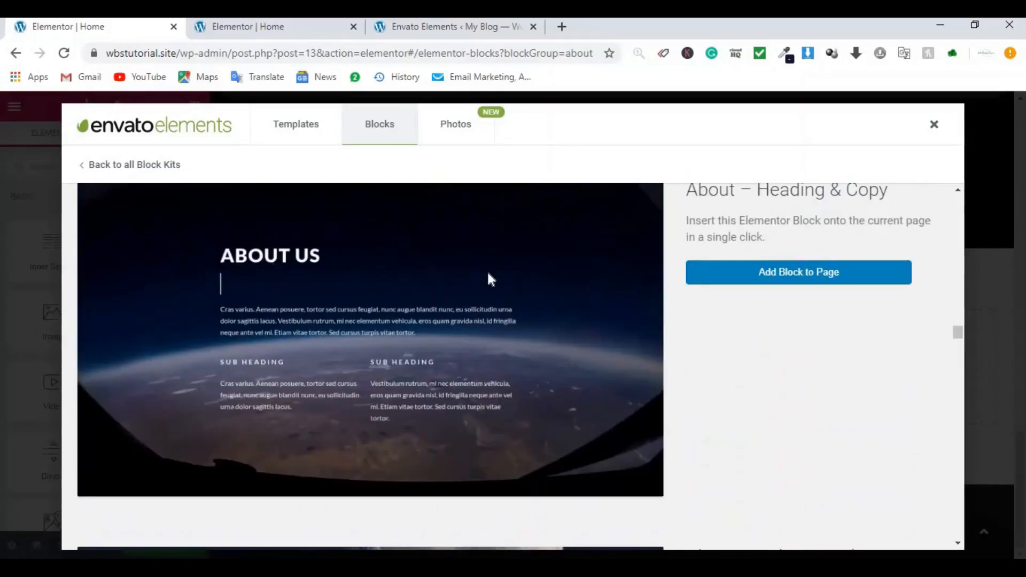
{"action": "left_click", "coordinate": [818, 281]}
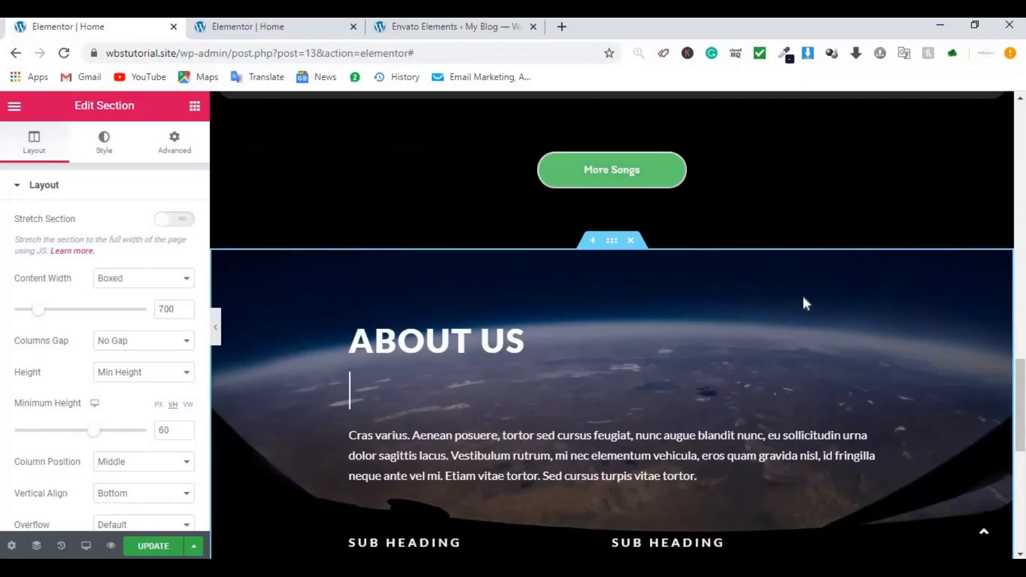
Step: Turn on Stretch Section for the ABOUT US section
{"action": "scroll", "coordinate": [796, 298], "scroll_direction": "down", "scroll_amount": 5}
{"action": "scroll", "coordinate": [565, 287], "scroll_direction": "up", "scroll_amount": 1}
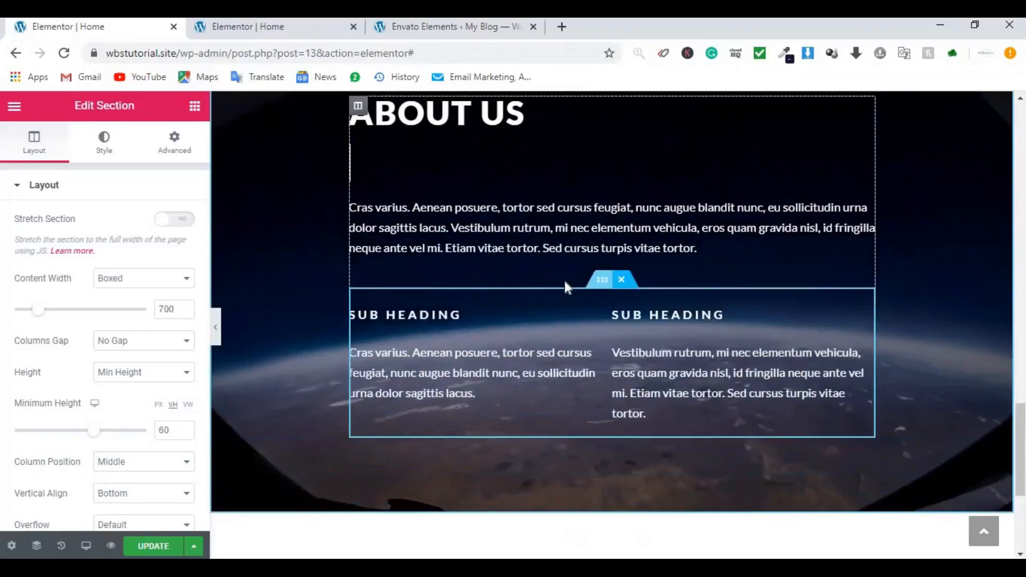
{"action": "scroll", "coordinate": [565, 281], "scroll_direction": "up", "scroll_amount": 3}
{"action": "left_click", "coordinate": [184, 223]}
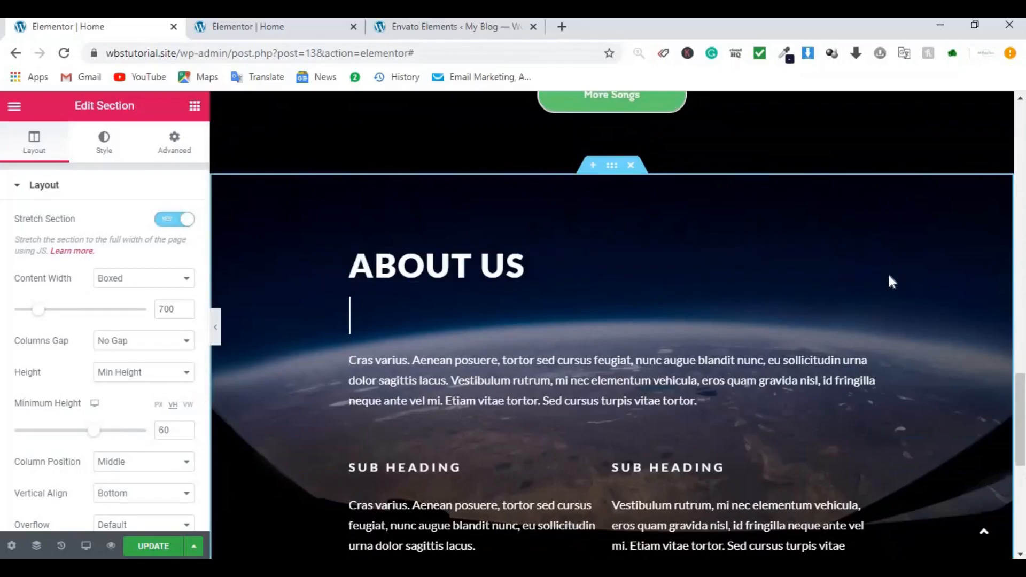
Step: Inspect the ABOUT US heading and paragraph widgets, then save the Home page
{"action": "left_click", "coordinate": [608, 370]}
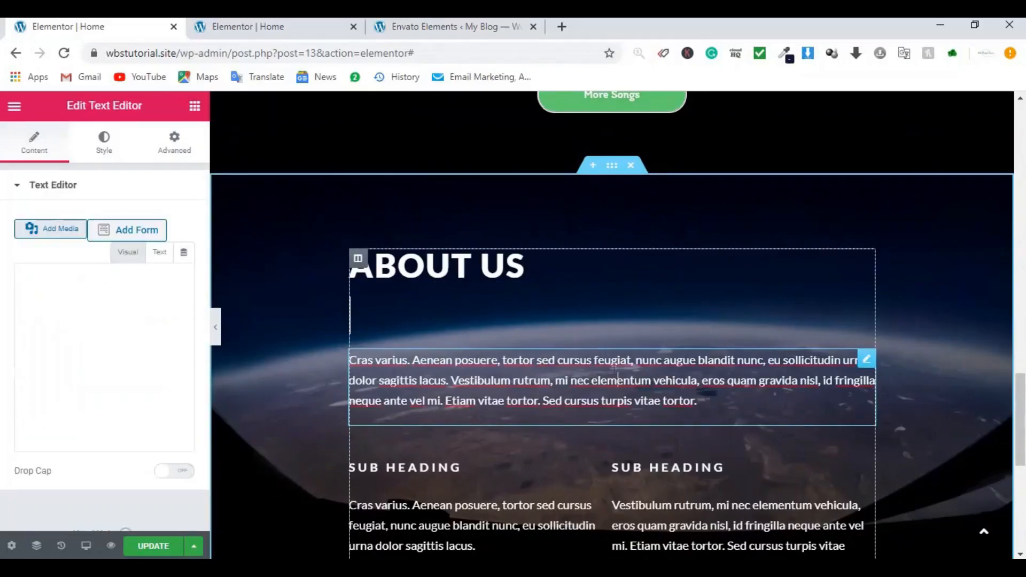
{"action": "left_click", "coordinate": [459, 288]}
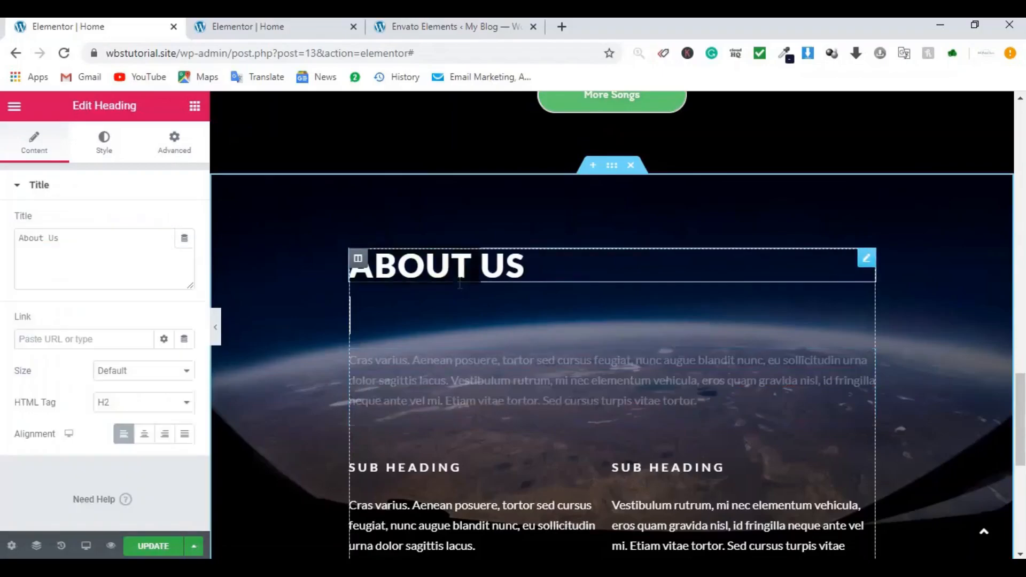
{"action": "left_click", "coordinate": [575, 376]}
{"action": "scroll", "coordinate": [591, 394], "scroll_direction": "down", "scroll_amount": 1}
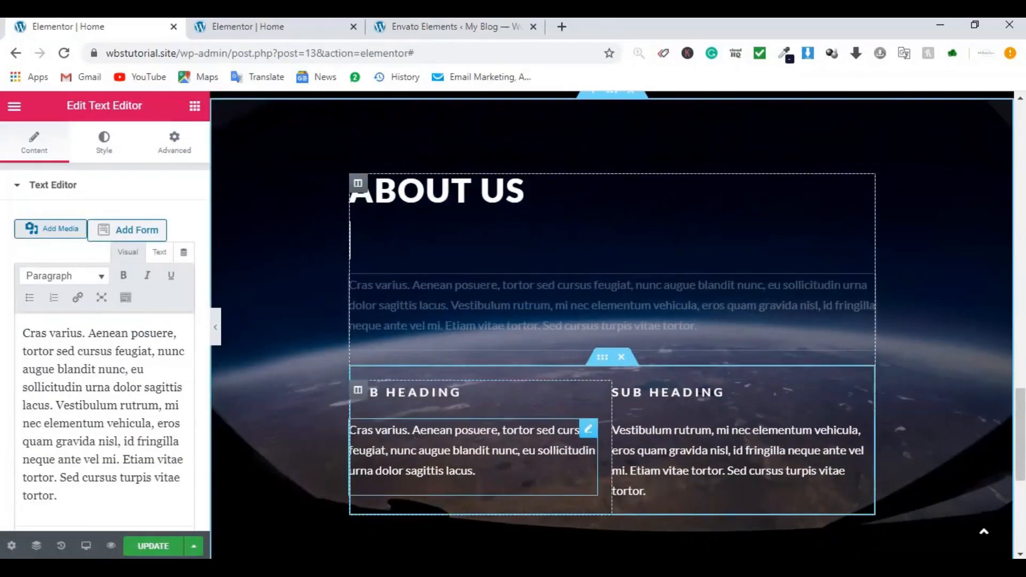
{"action": "left_click", "coordinate": [170, 546]}
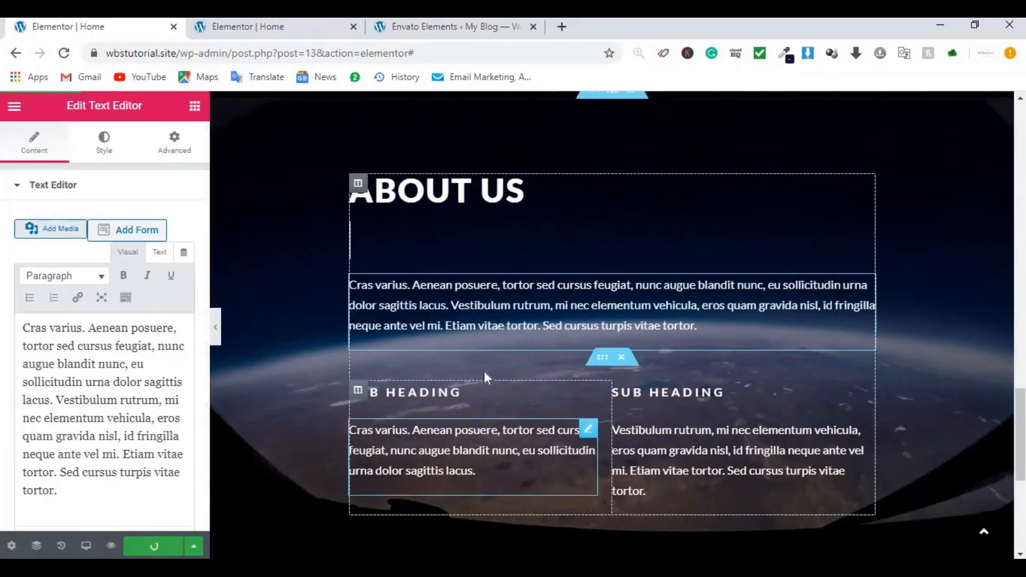
{"action": "scroll", "coordinate": [540, 356], "scroll_direction": "down", "scroll_amount": 3}
{"action": "scroll", "coordinate": [608, 274], "scroll_direction": "up", "scroll_amount": 2}
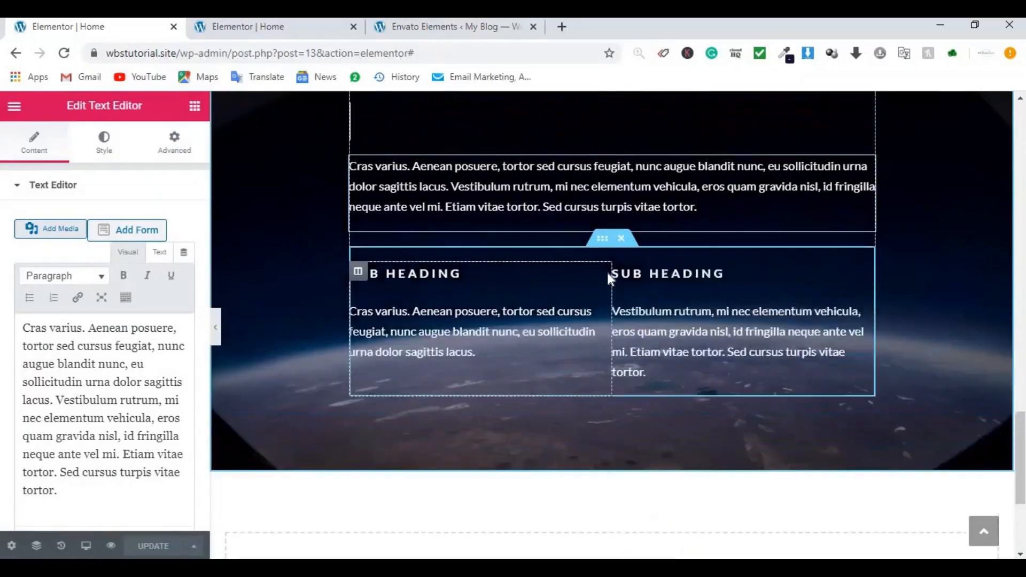
Step: Compare the layout with the demo site's editor before adding the next block
{"action": "left_click", "coordinate": [328, 28]}
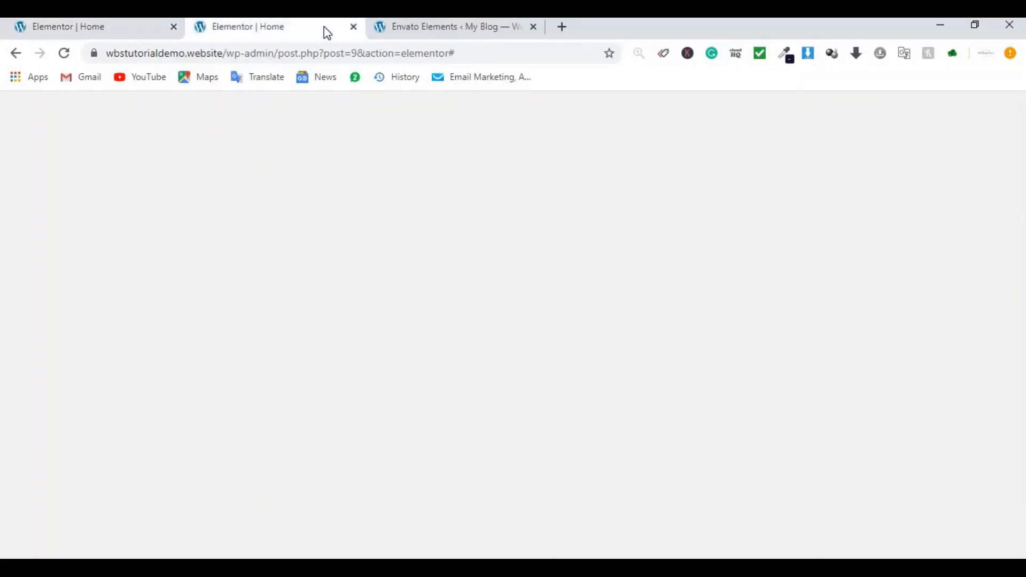
{"action": "scroll", "coordinate": [683, 337], "scroll_direction": "down", "scroll_amount": 6}
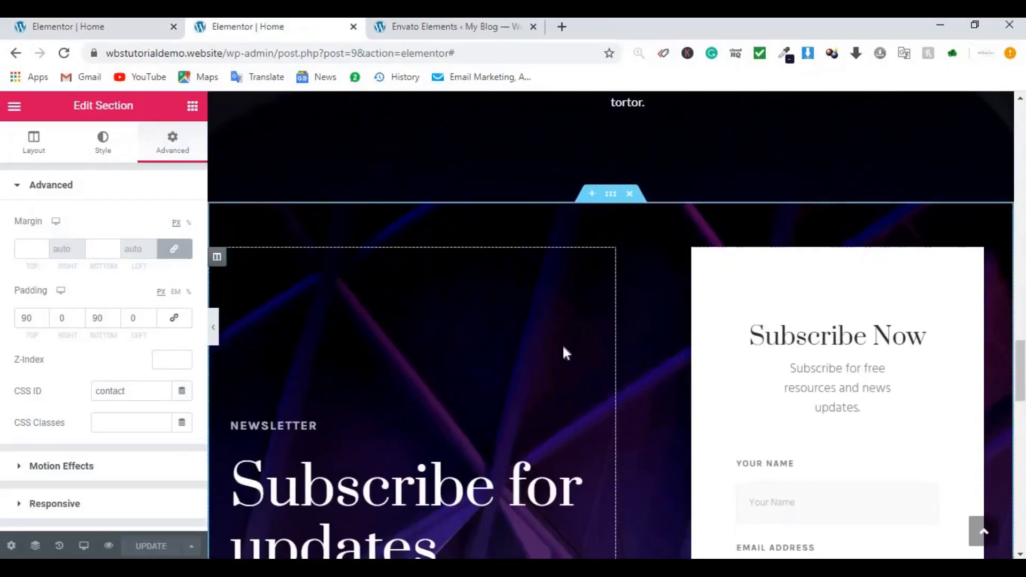
{"action": "scroll", "coordinate": [548, 422], "scroll_direction": "down", "scroll_amount": 3}
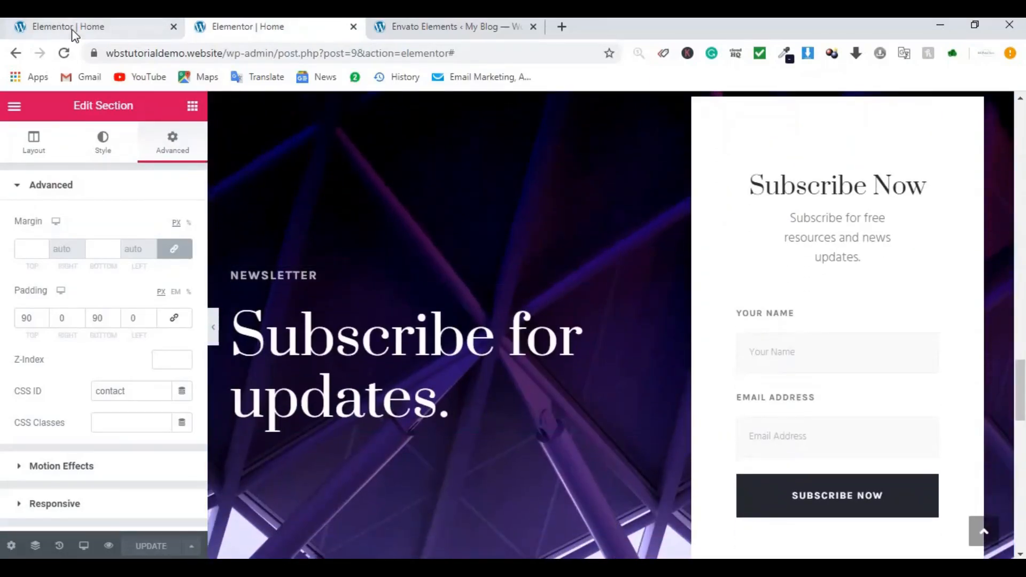
{"action": "left_click", "coordinate": [86, 27]}
{"action": "scroll", "coordinate": [725, 406], "scroll_direction": "down", "scroll_amount": 3}
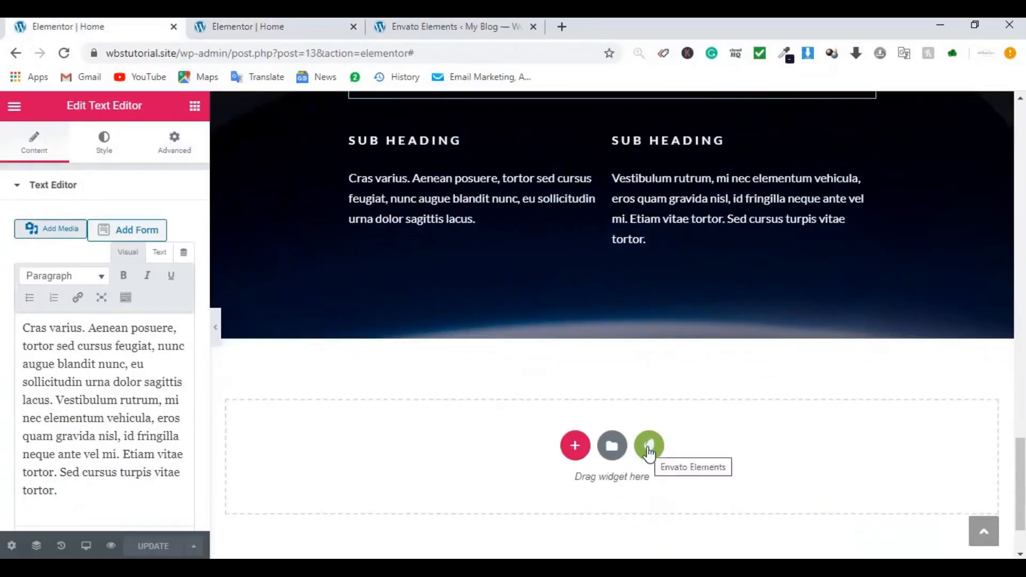
Step: Insert the Envato Newsletter Subscription (with Form) block below About Us and save
{"action": "left_click", "coordinate": [649, 448]}
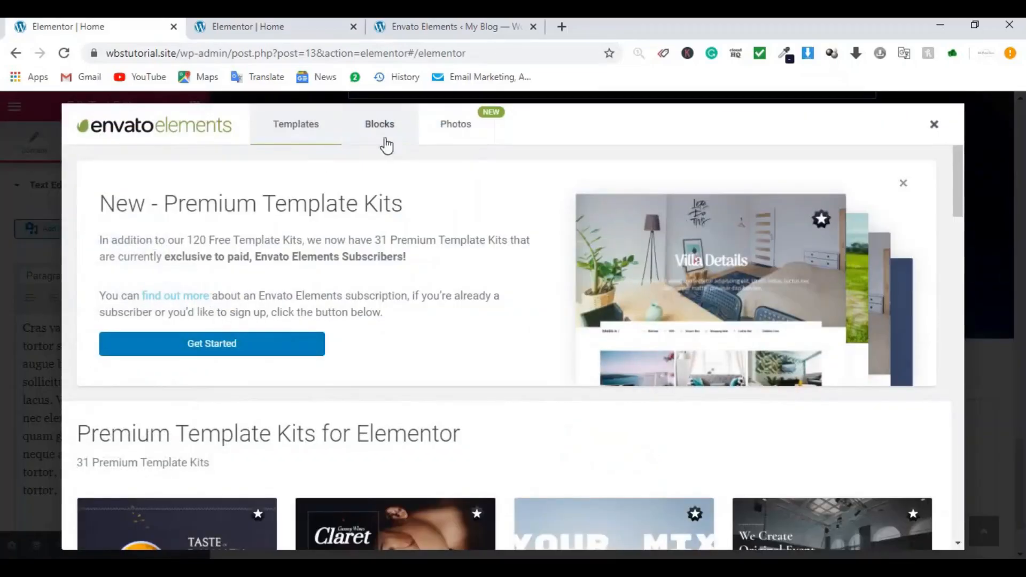
{"action": "left_click", "coordinate": [381, 140]}
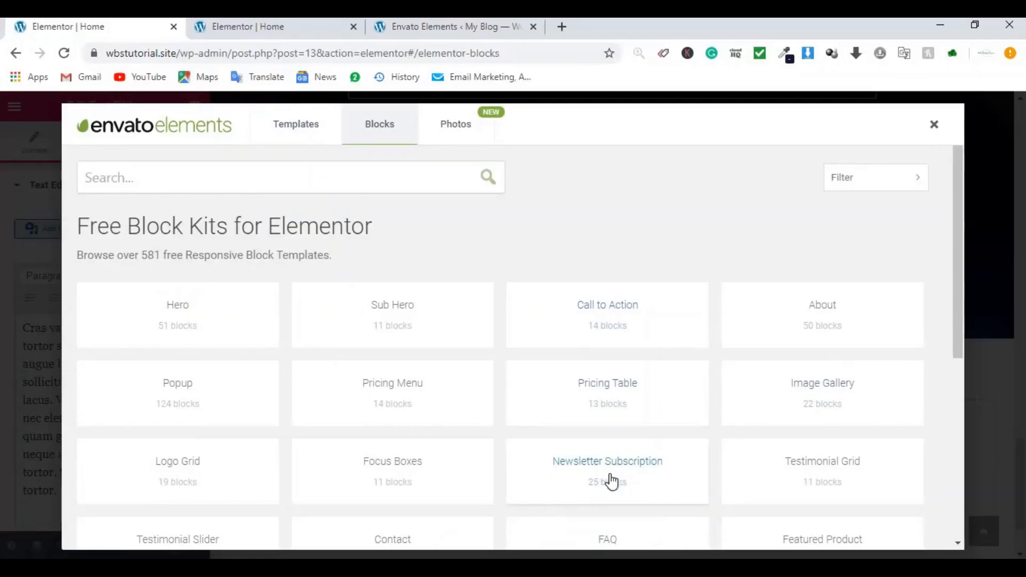
{"action": "left_click", "coordinate": [612, 481]}
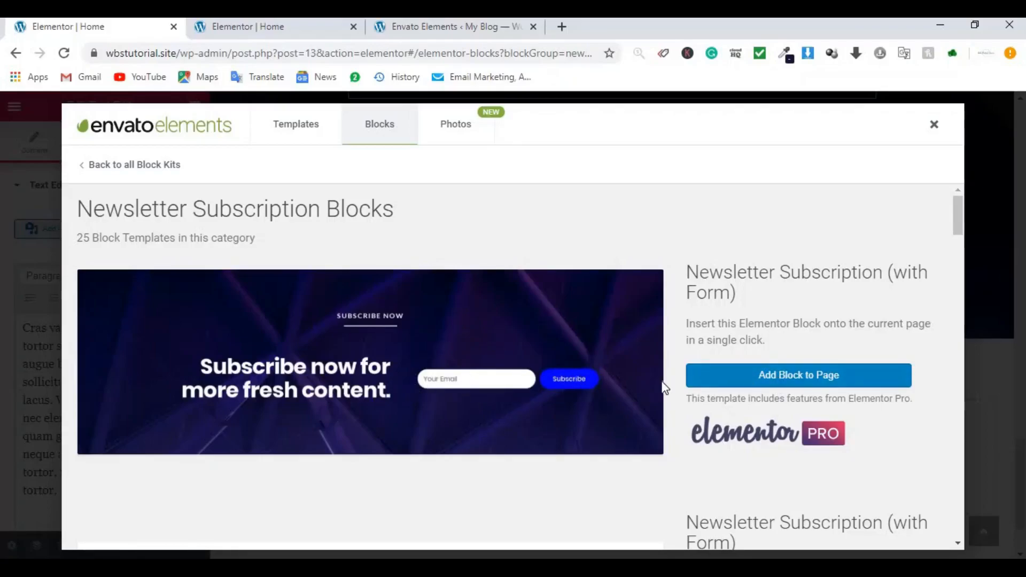
{"action": "left_click", "coordinate": [755, 373]}
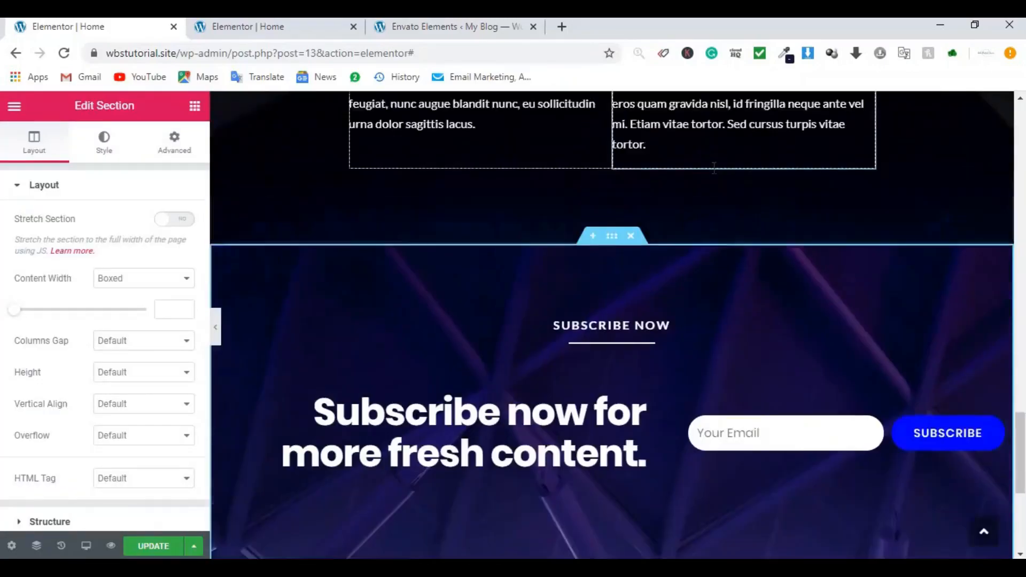
{"action": "left_click", "coordinate": [165, 547]}
{"action": "scroll", "coordinate": [515, 473], "scroll_direction": "down", "scroll_amount": 3}
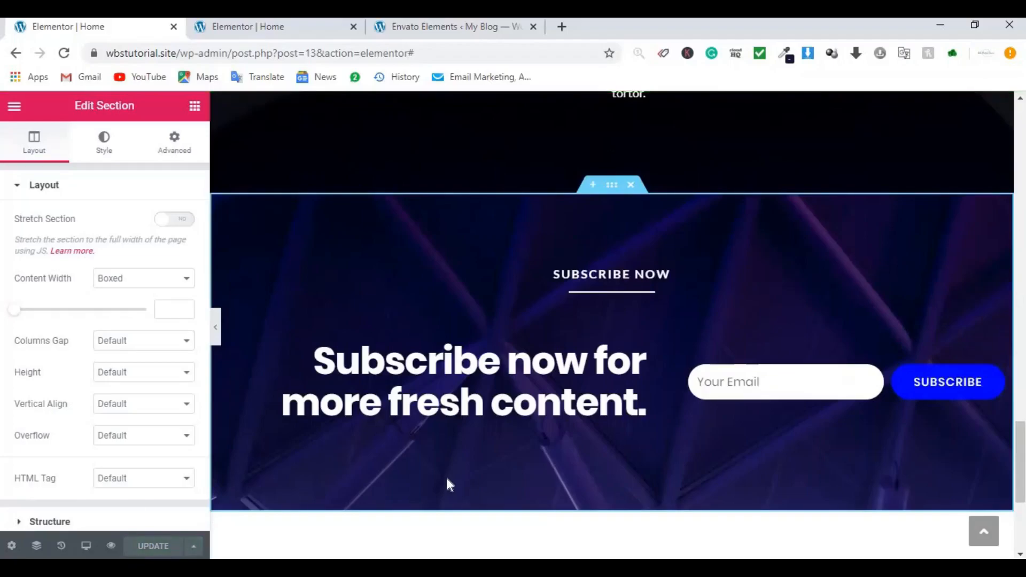
Step: Replace the subscribe section with Hero - Newsletter Subscription (with Form) and compare with the demo
{"action": "right_click", "coordinate": [615, 187]}
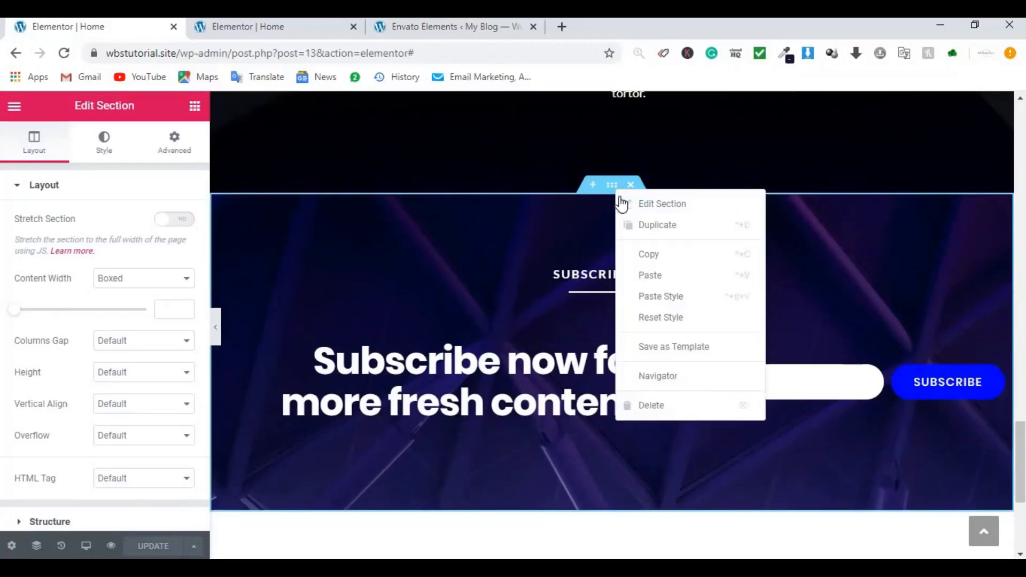
{"action": "left_click", "coordinate": [651, 407]}
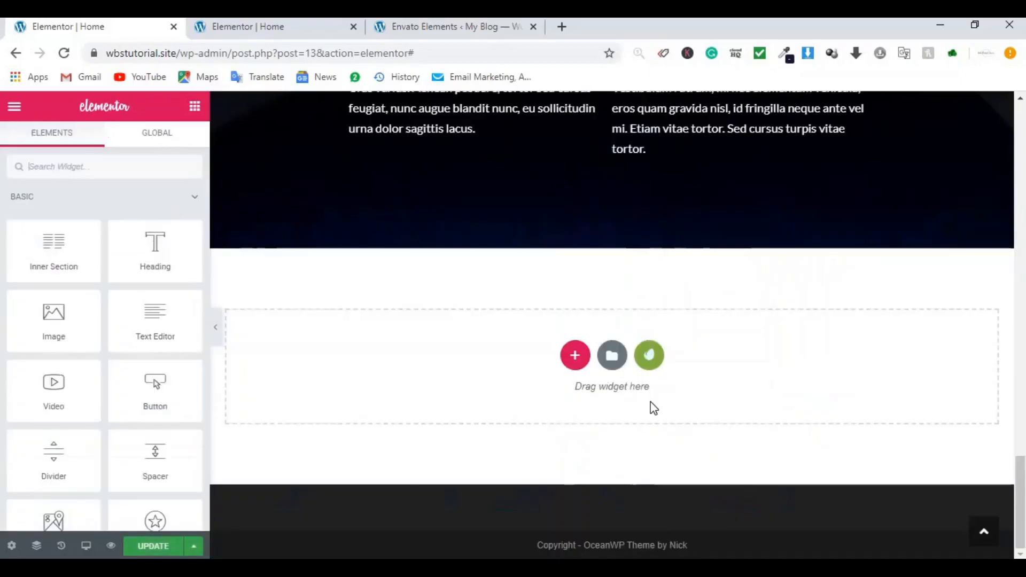
{"action": "left_click", "coordinate": [649, 356]}
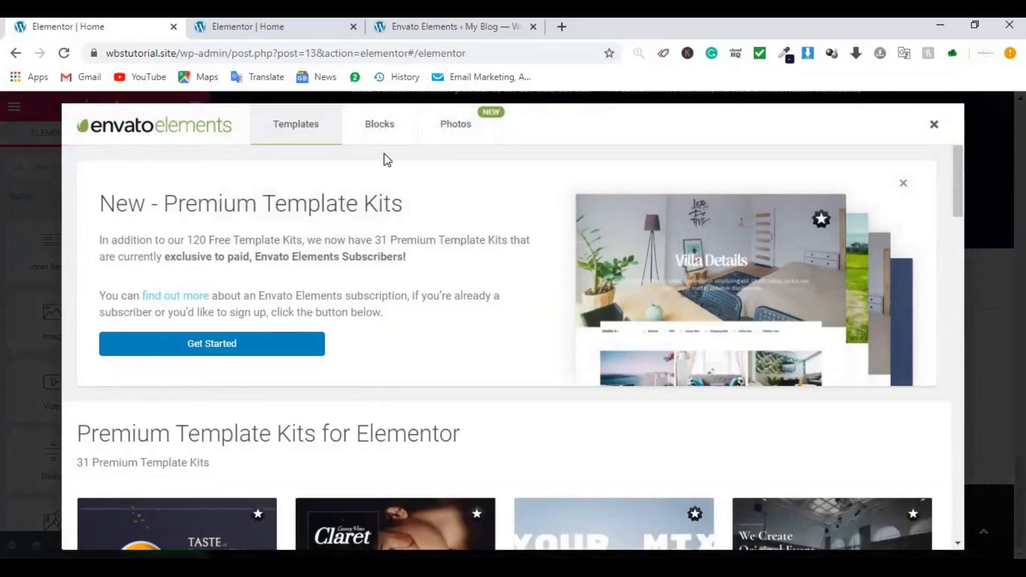
{"action": "left_click", "coordinate": [378, 129]}
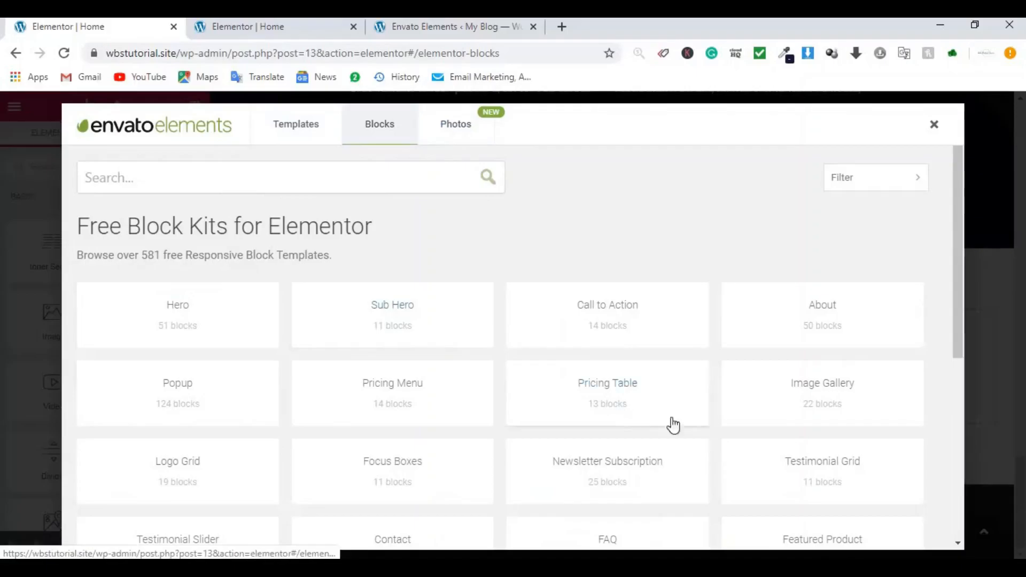
{"action": "left_click", "coordinate": [618, 467]}
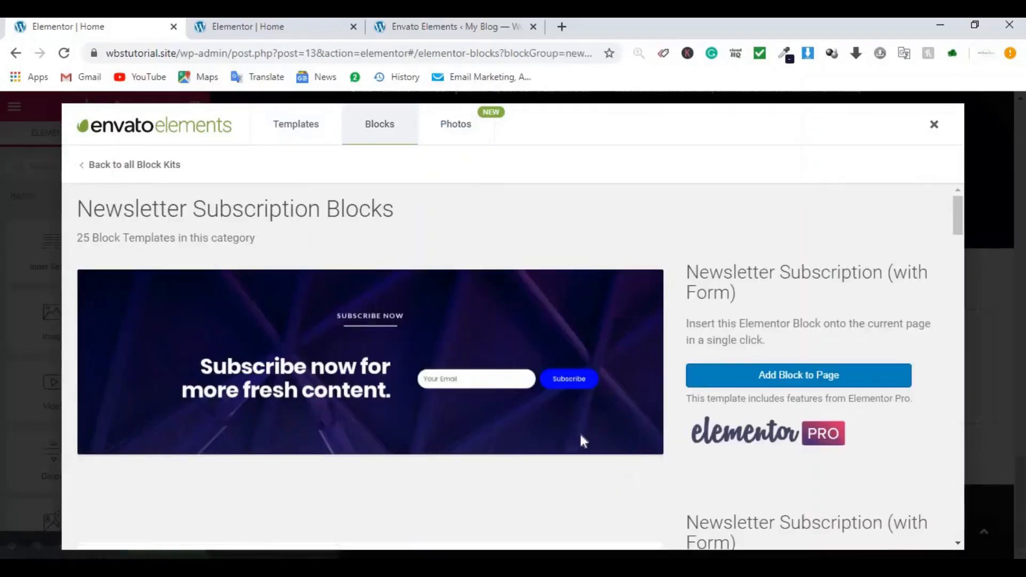
{"action": "scroll", "coordinate": [537, 334], "scroll_direction": "down", "scroll_amount": 10}
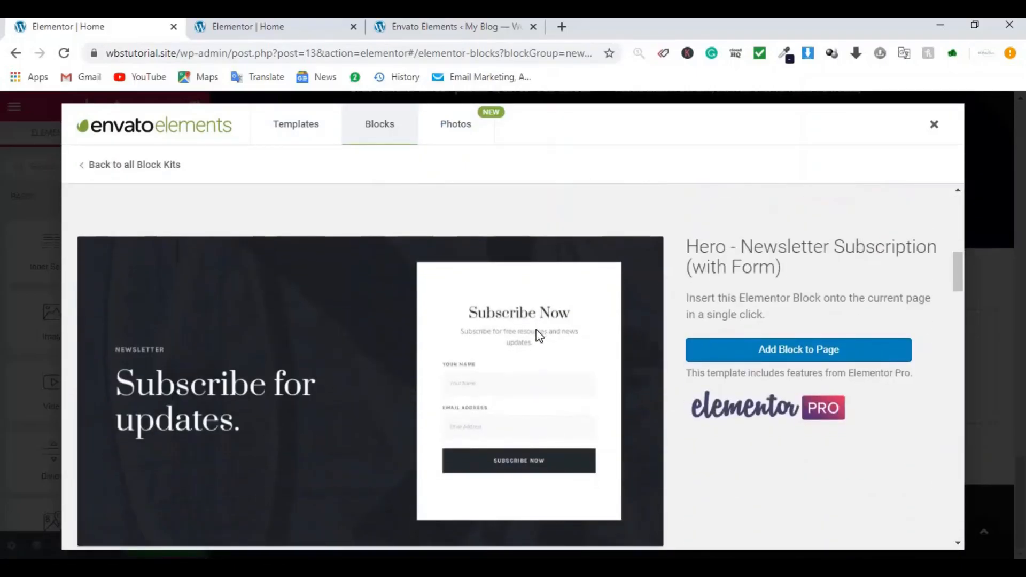
{"action": "scroll", "coordinate": [539, 336], "scroll_direction": "down", "scroll_amount": 2}
{"action": "left_click", "coordinate": [795, 275]}
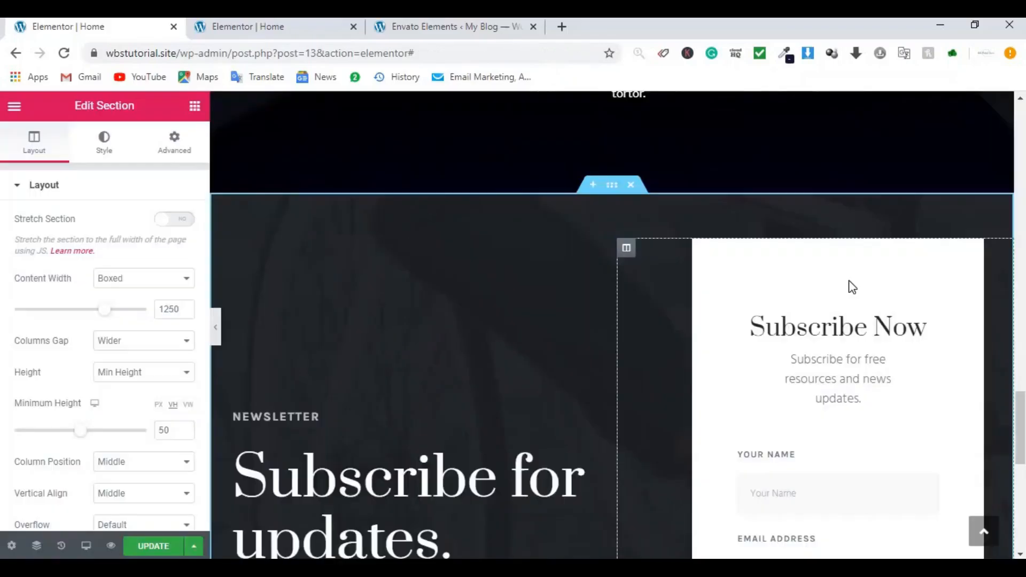
{"action": "scroll", "coordinate": [800, 287], "scroll_direction": "down", "scroll_amount": 4}
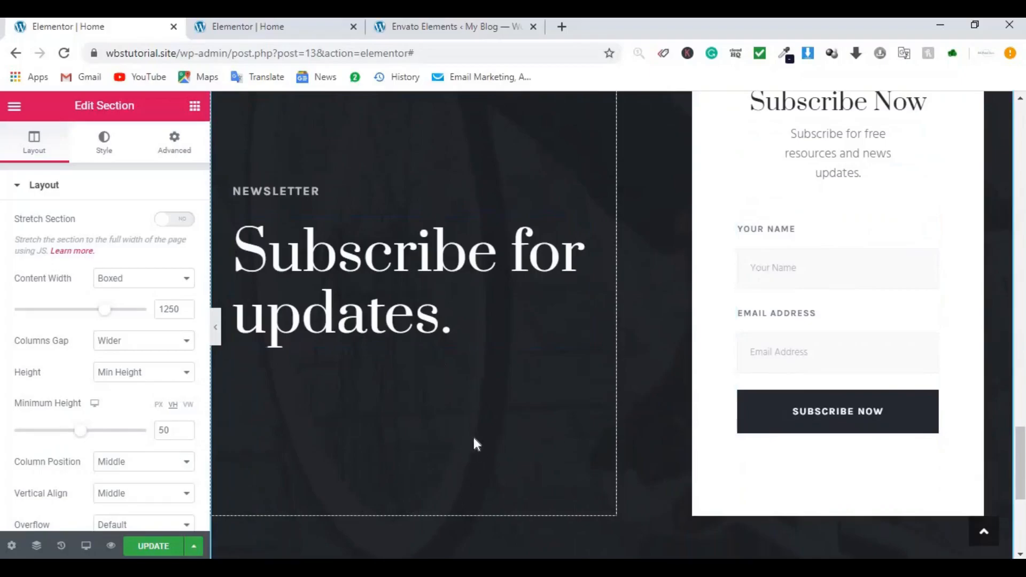
{"action": "left_click", "coordinate": [260, 31]}
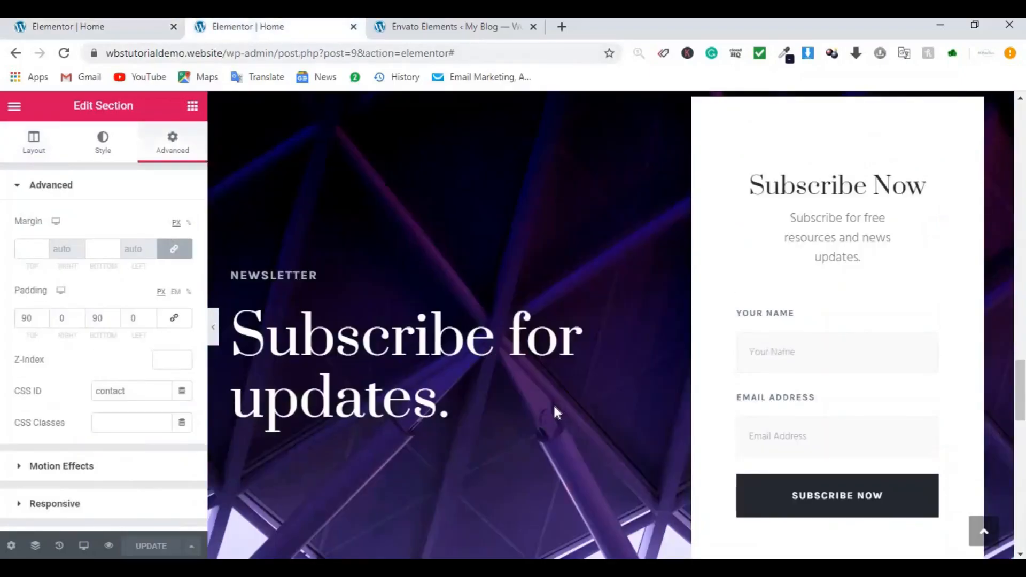
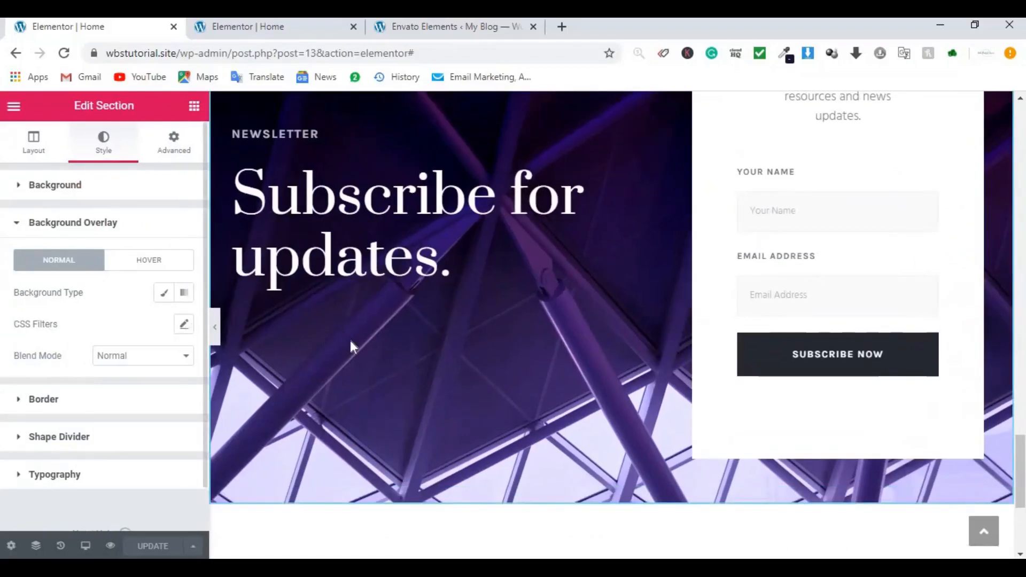
Step: Scroll down past the newsletter section to the empty 'Drag widget here' section
{"action": "scroll", "coordinate": [491, 338], "scroll_direction": "down", "scroll_amount": 4}
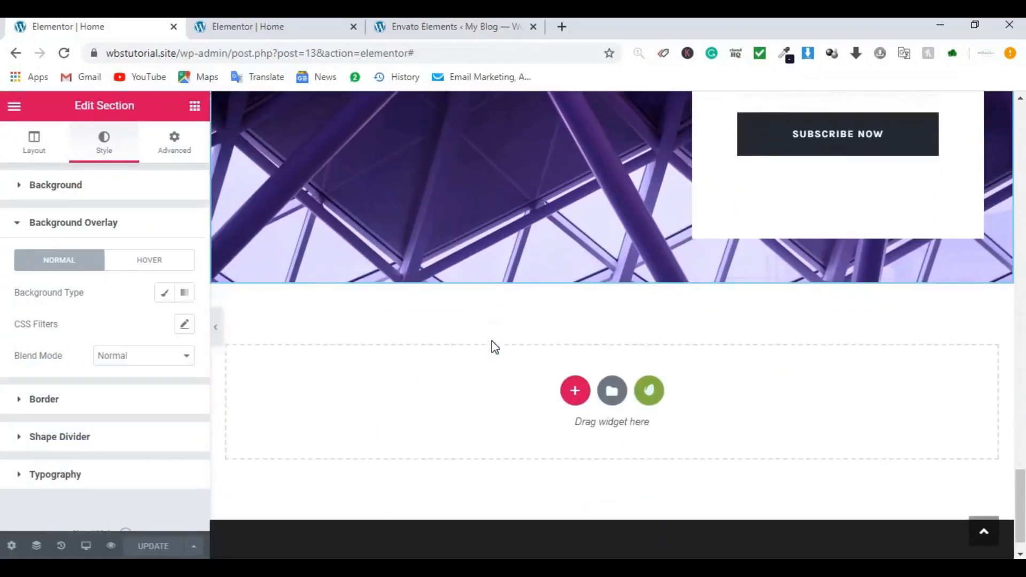
Step: Insert a Contact kit block from Envato Elements below the newsletter and review it
{"action": "left_click", "coordinate": [650, 395]}
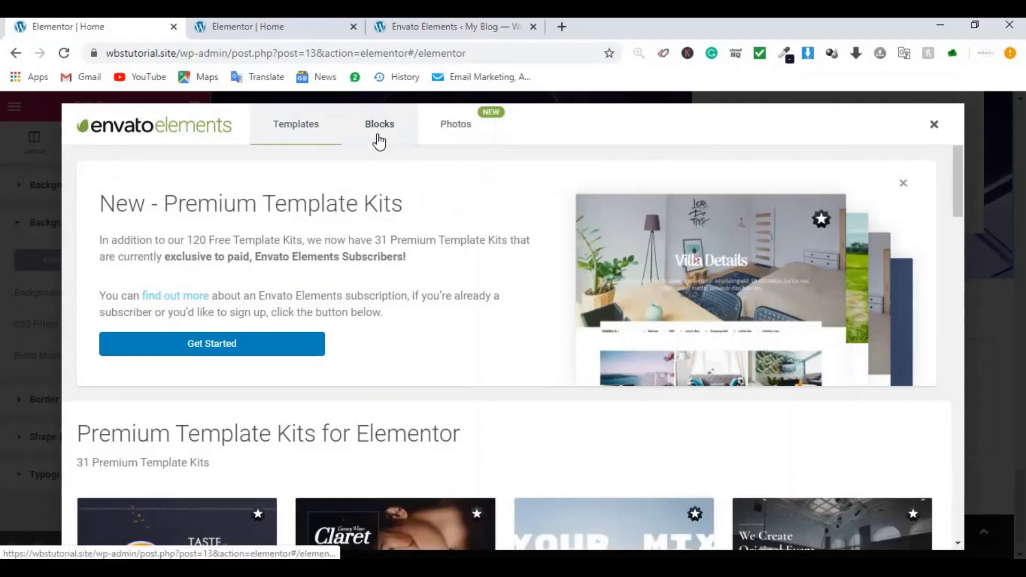
{"action": "left_click", "coordinate": [379, 140]}
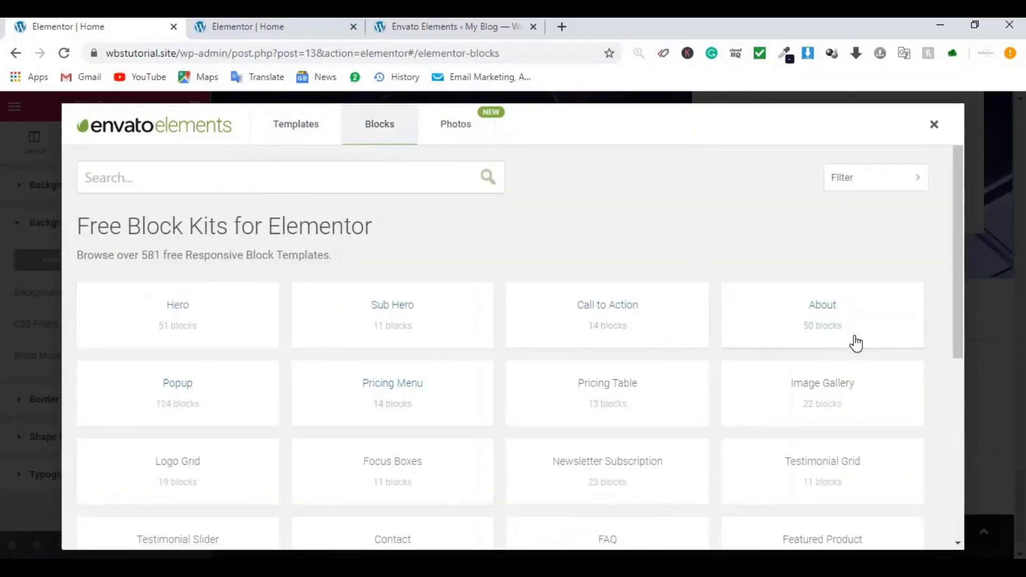
{"action": "scroll", "coordinate": [861, 424], "scroll_direction": "down", "scroll_amount": 3}
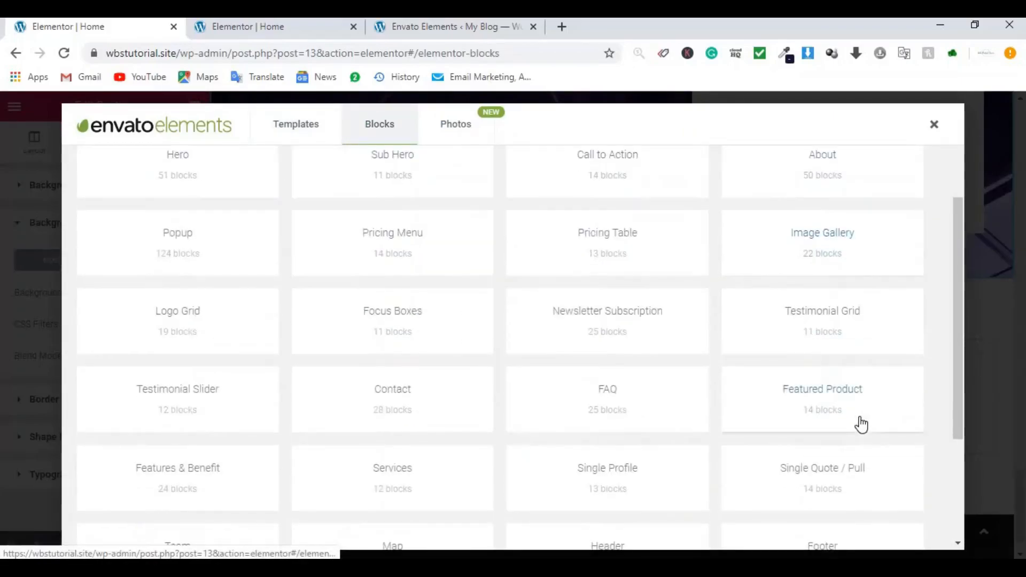
{"action": "left_click", "coordinate": [447, 412]}
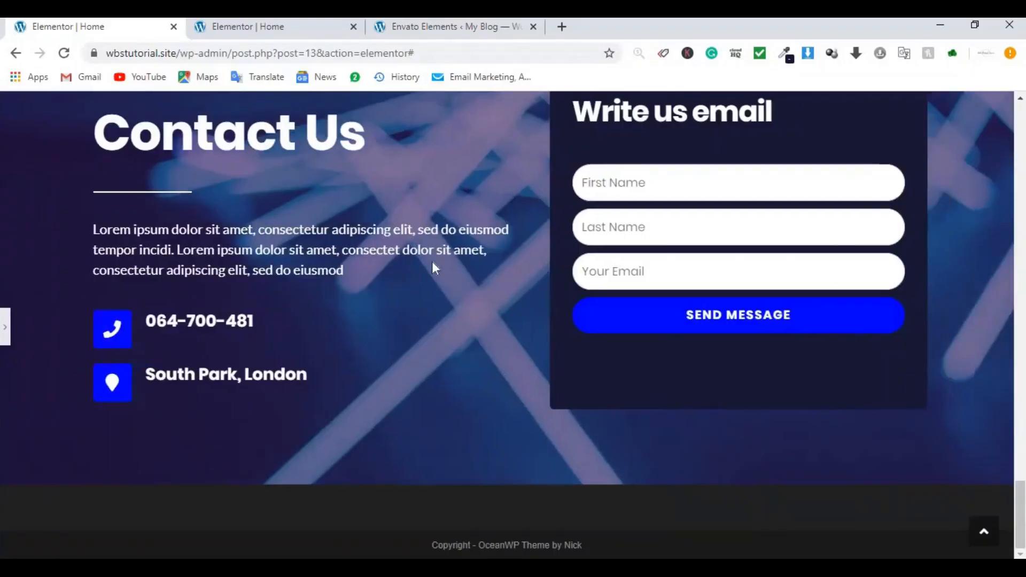
{"action": "scroll", "coordinate": [432, 262], "scroll_direction": "up", "scroll_amount": 5}
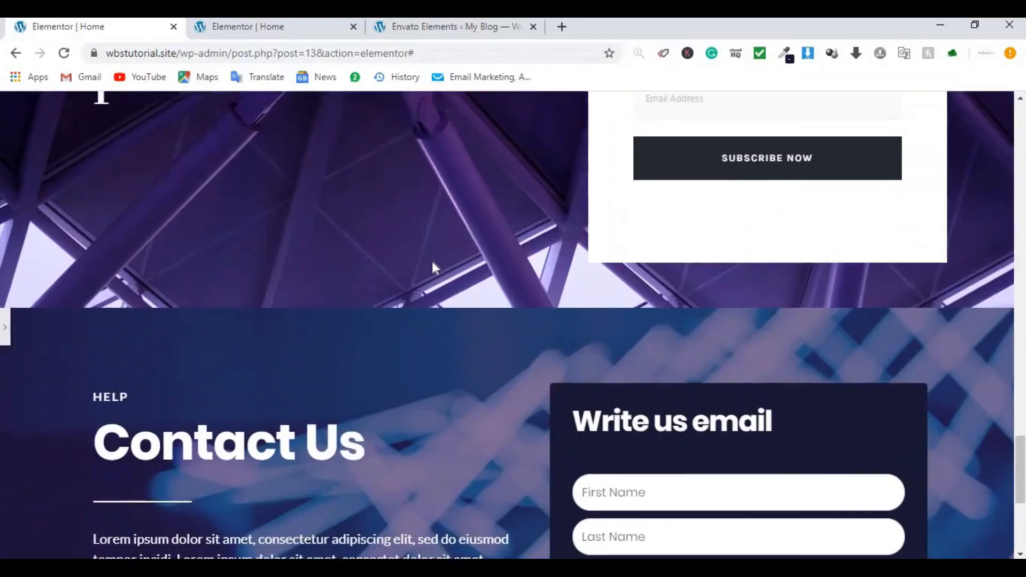
{"action": "scroll", "coordinate": [432, 261], "scroll_direction": "up", "scroll_amount": 20}
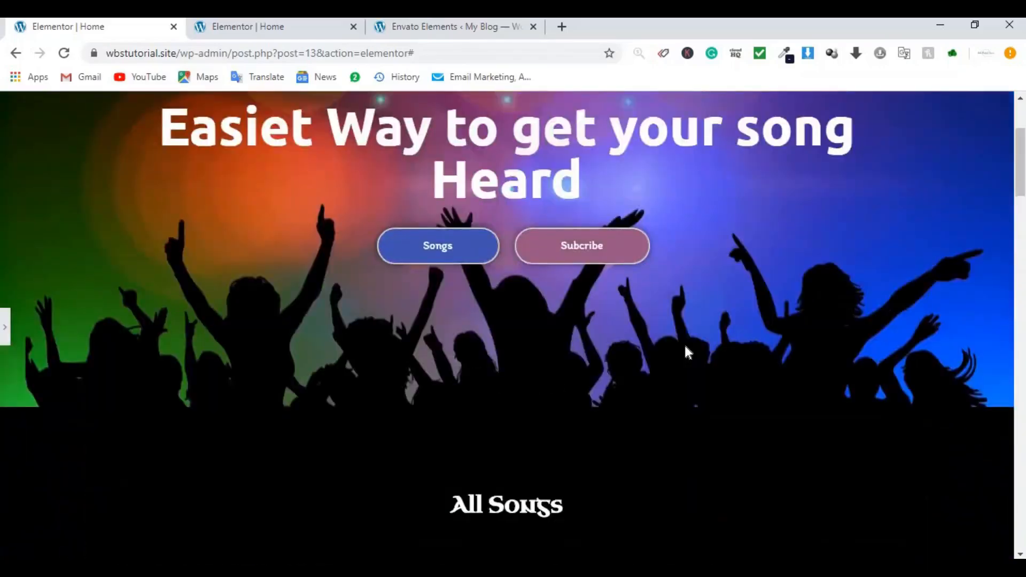
{"action": "scroll", "coordinate": [685, 348], "scroll_direction": "up", "scroll_amount": 2}
{"action": "scroll", "coordinate": [686, 347], "scroll_direction": "down", "scroll_amount": 15}
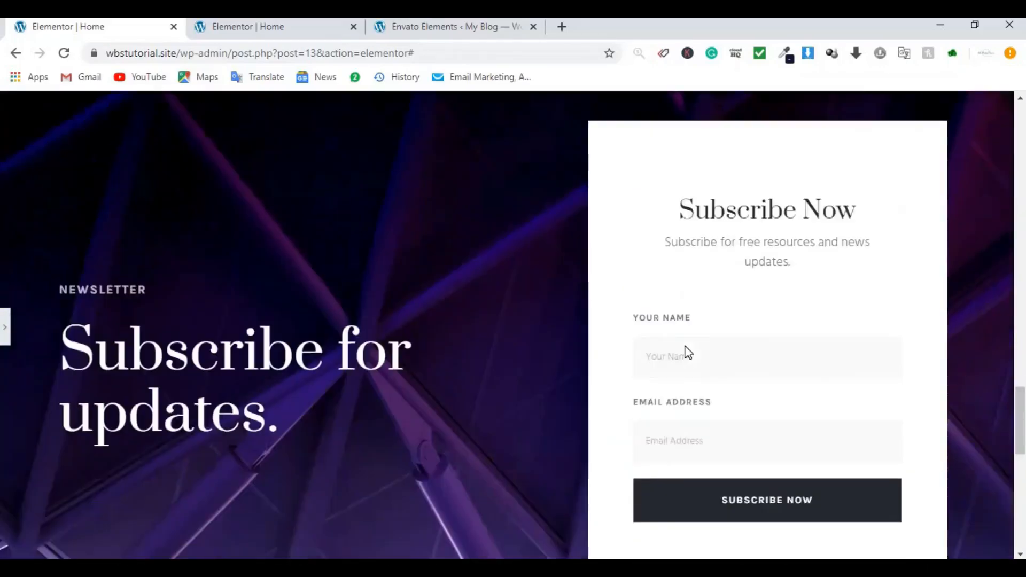
{"action": "scroll", "coordinate": [686, 347], "scroll_direction": "down", "scroll_amount": 10}
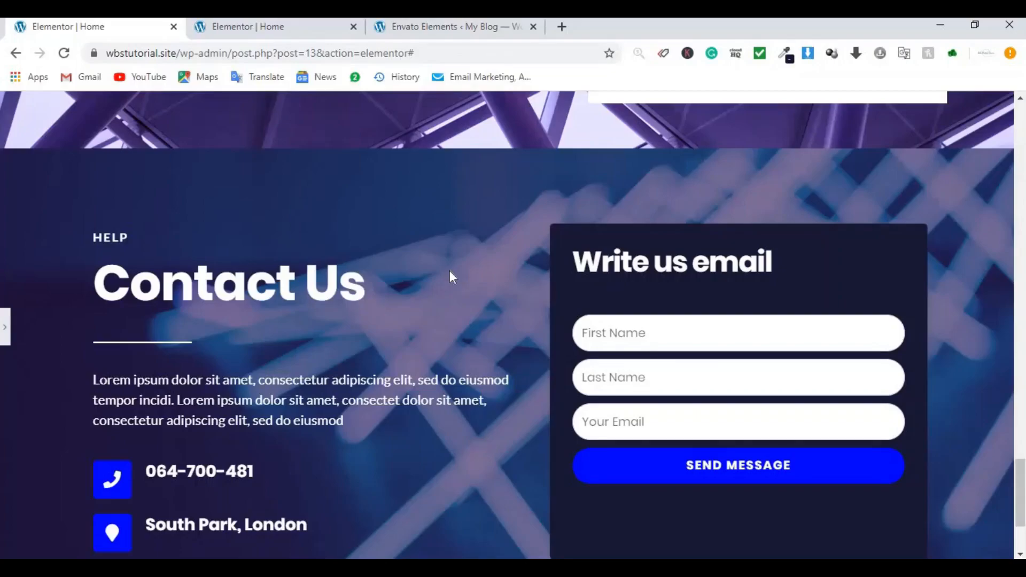
Step: Start a new form in WPForms from the WordPress admin dashboard
{"action": "left_click", "coordinate": [444, 33]}
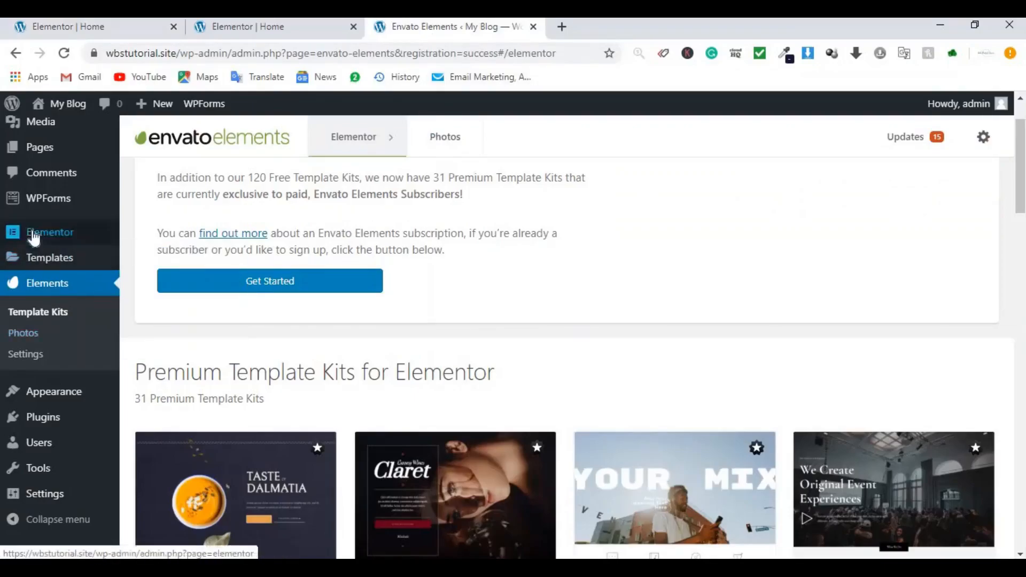
{"action": "mouse_move", "coordinate": [46, 210]}
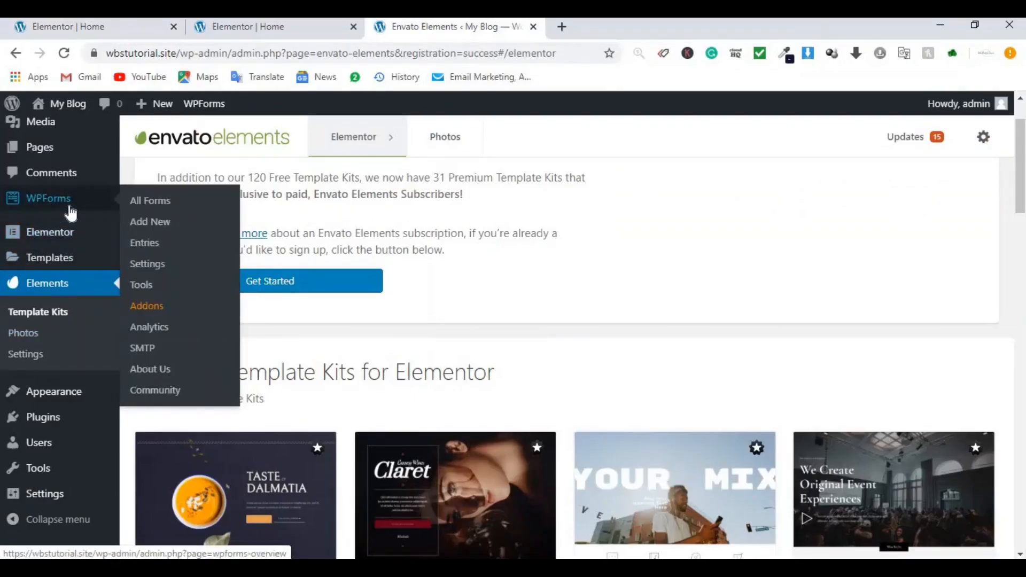
{"action": "left_click", "coordinate": [158, 229]}
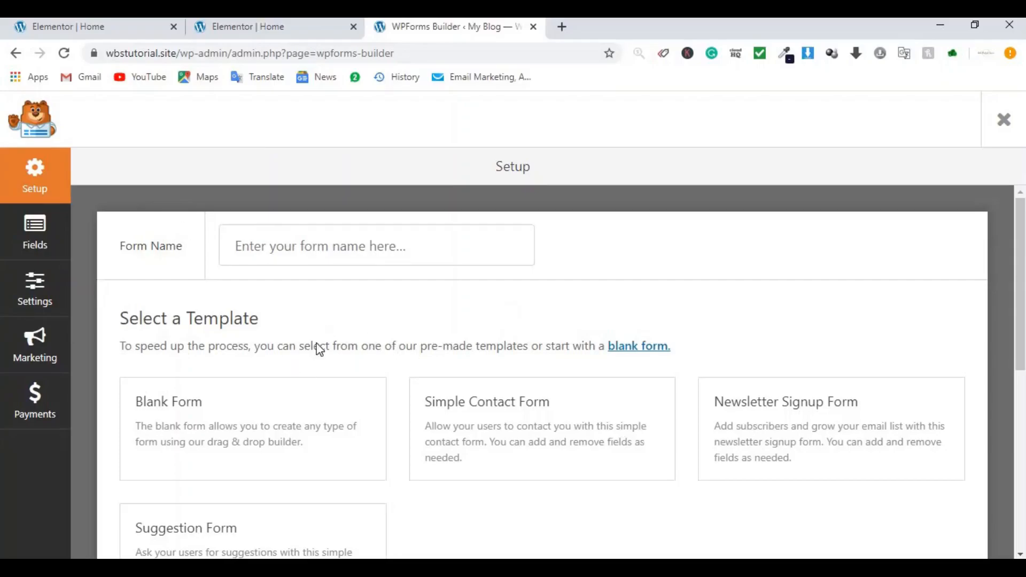
{"action": "scroll", "coordinate": [282, 363], "scroll_direction": "down", "scroll_amount": 2}
{"action": "mouse_move", "coordinate": [191, 337]}
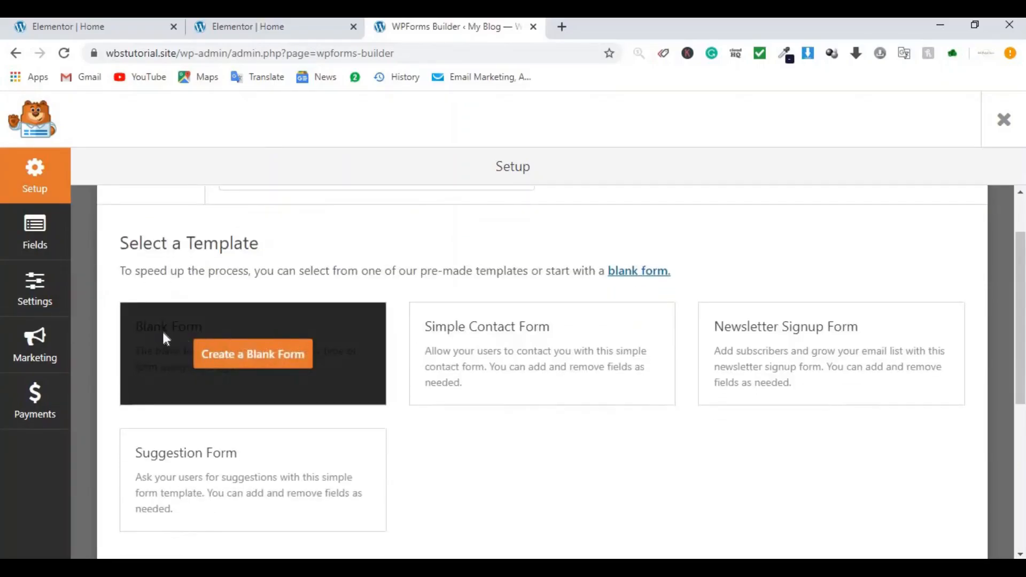
Step: Start a Blank Form and add a Name field using the Simple format
{"action": "left_click", "coordinate": [237, 358]}
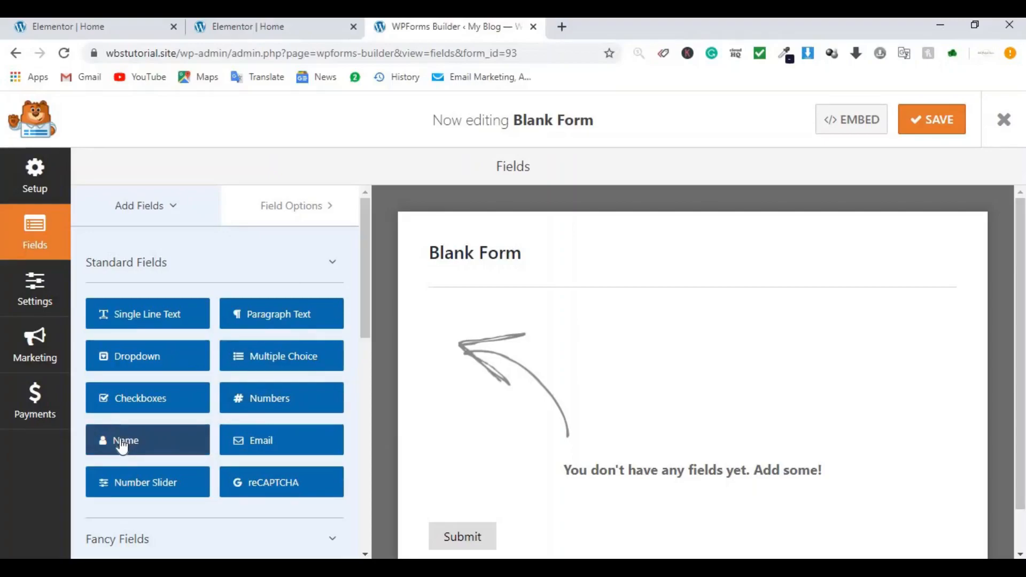
{"action": "left_click_drag", "start_coordinate": [122, 447], "coordinate": [539, 439]}
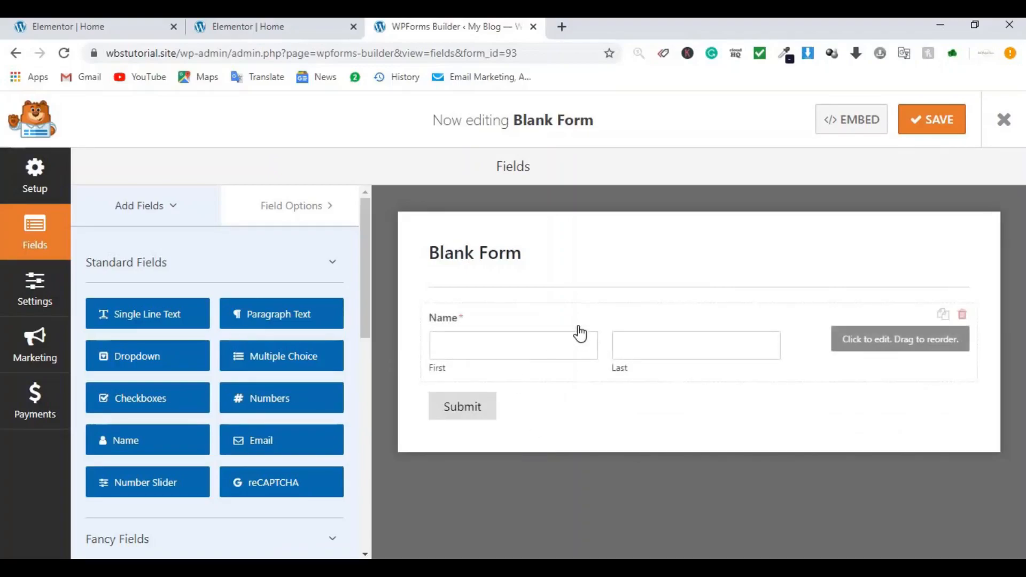
{"action": "left_click", "coordinate": [683, 326]}
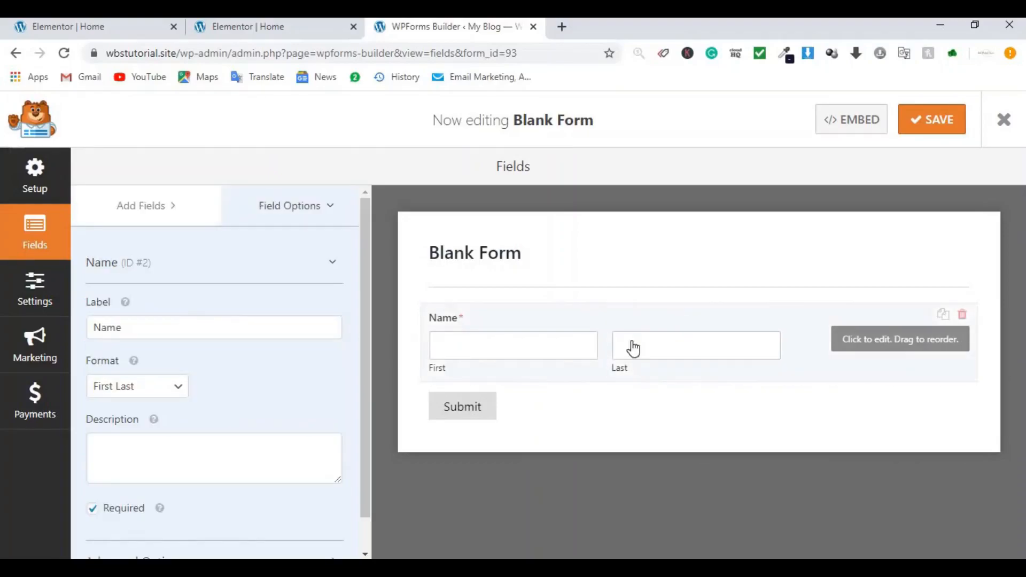
{"action": "left_click", "coordinate": [131, 391]}
{"action": "left_click", "coordinate": [130, 406]}
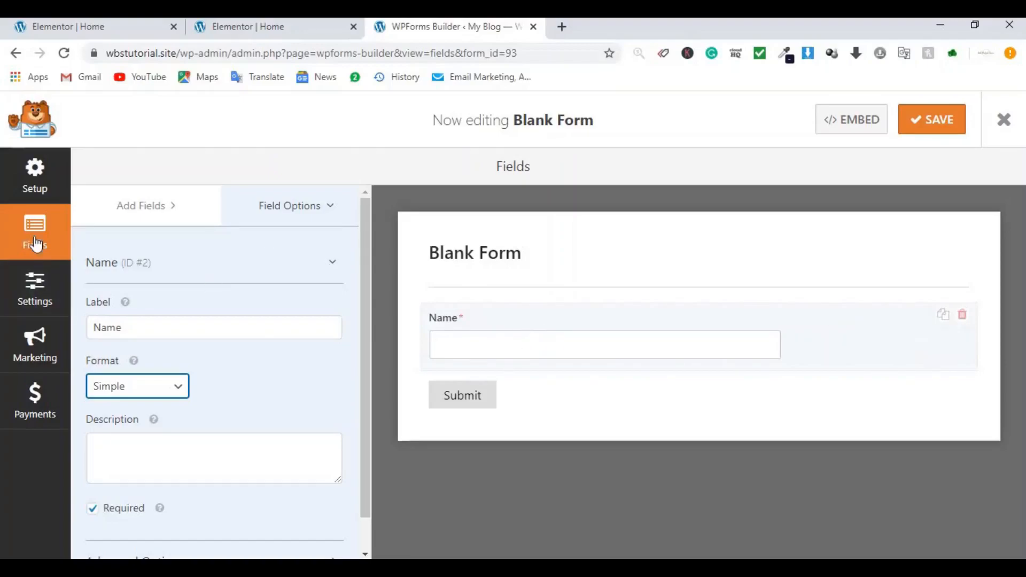
Step: Add Email and a Paragraph Text field relabelled 'Message', then save the form
{"action": "left_click", "coordinate": [142, 207]}
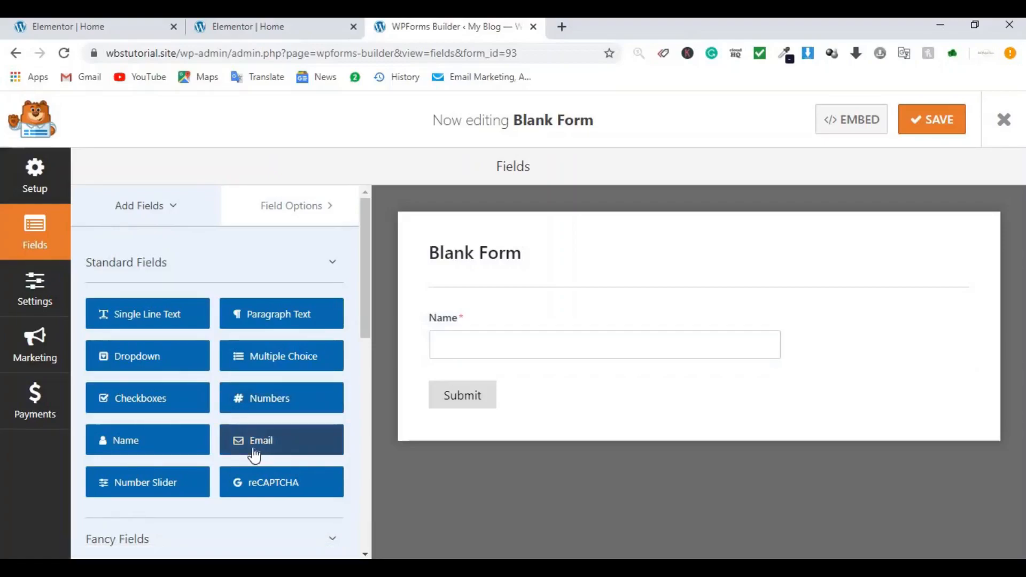
{"action": "mouse_move", "coordinate": [272, 436]}
{"action": "left_mouse_down"}
{"action": "mouse_move", "coordinate": [441, 365]}
{"action": "mouse_move", "coordinate": [481, 378]}
{"action": "mouse_move", "coordinate": [466, 394]}
{"action": "left_mouse_up"}
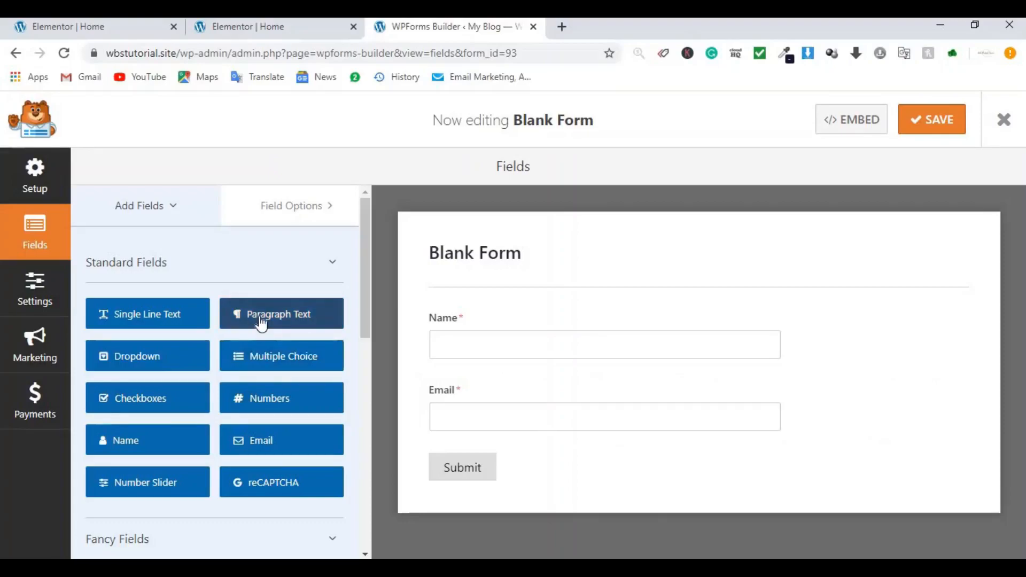
{"action": "left_click_drag", "start_coordinate": [262, 324], "coordinate": [461, 437]}
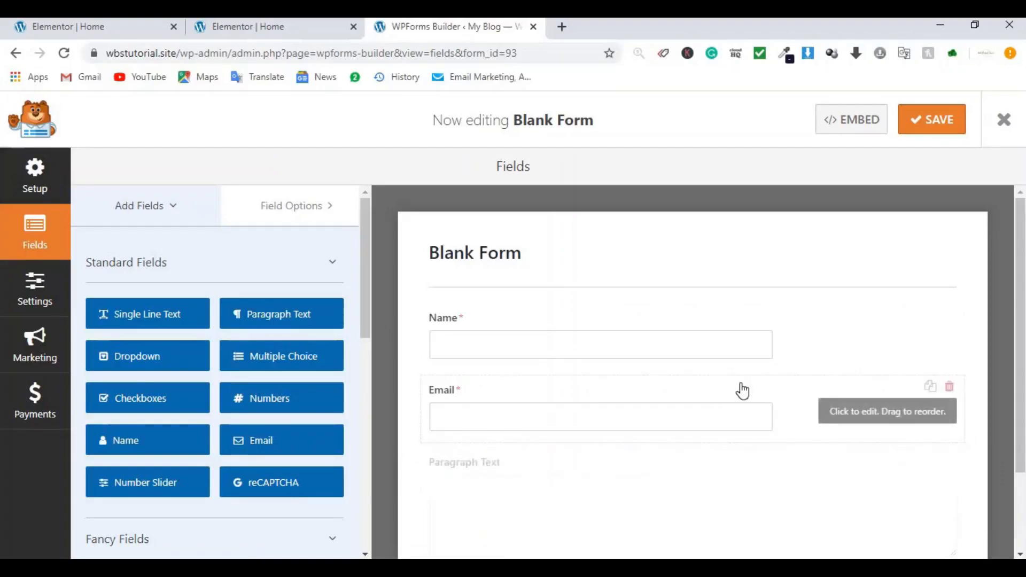
{"action": "scroll", "coordinate": [741, 391], "scroll_direction": "down", "scroll_amount": 2}
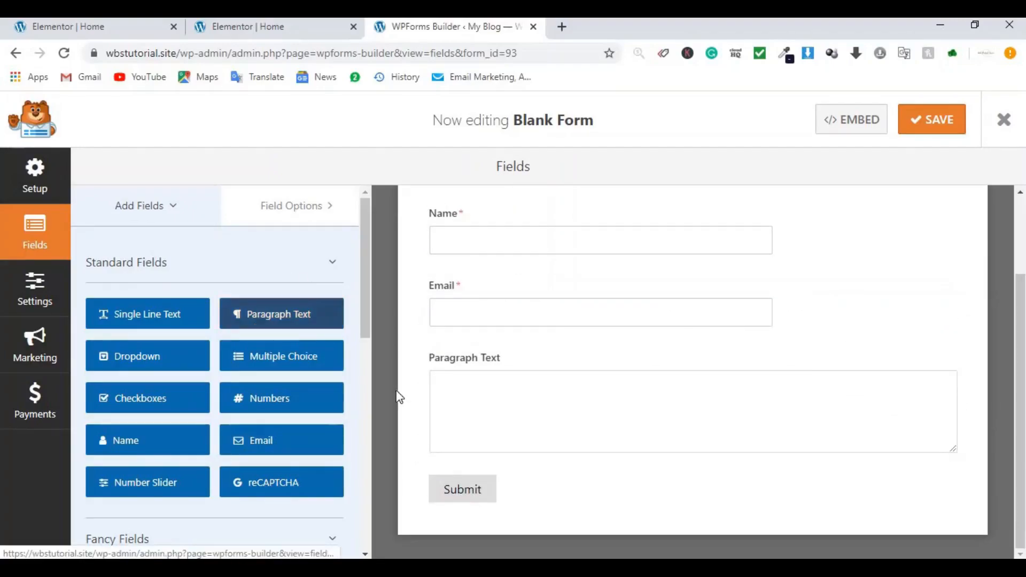
{"action": "left_click", "coordinate": [479, 377]}
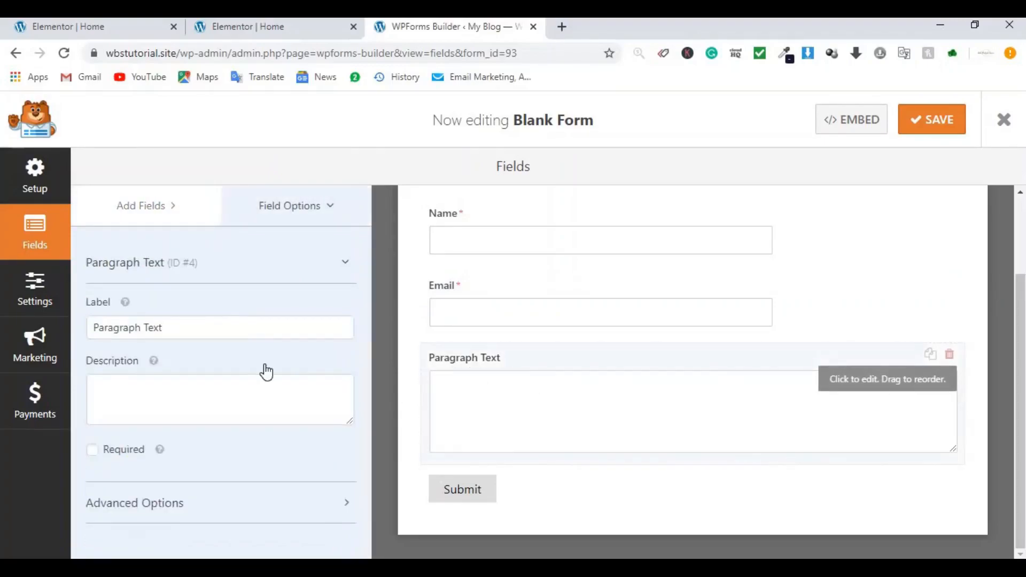
{"action": "triple_click", "coordinate": [236, 330]}
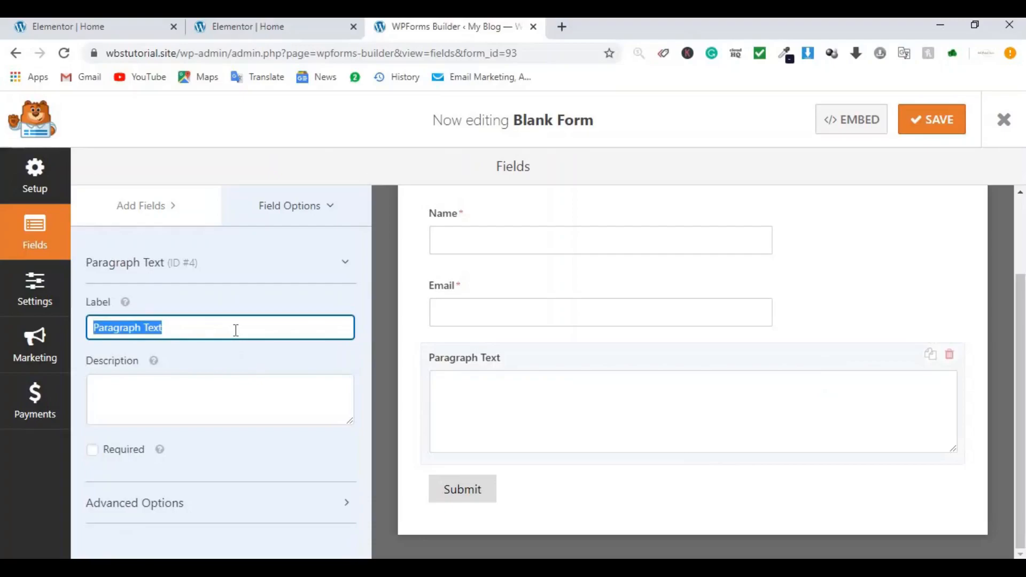
{"action": "type", "text": "Messa"}
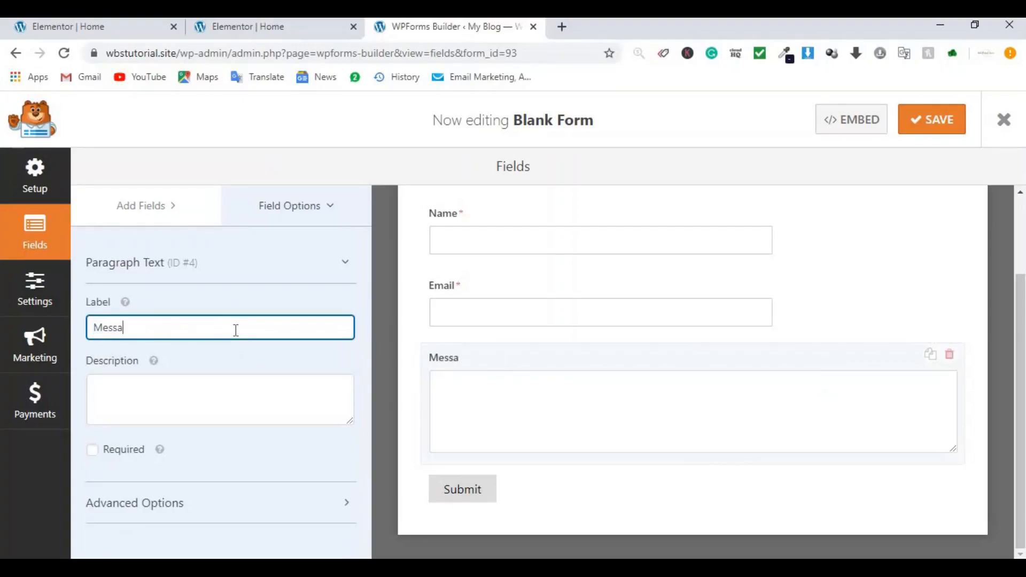
{"action": "type", "text": "ge"}
{"action": "left_click", "coordinate": [927, 126]}
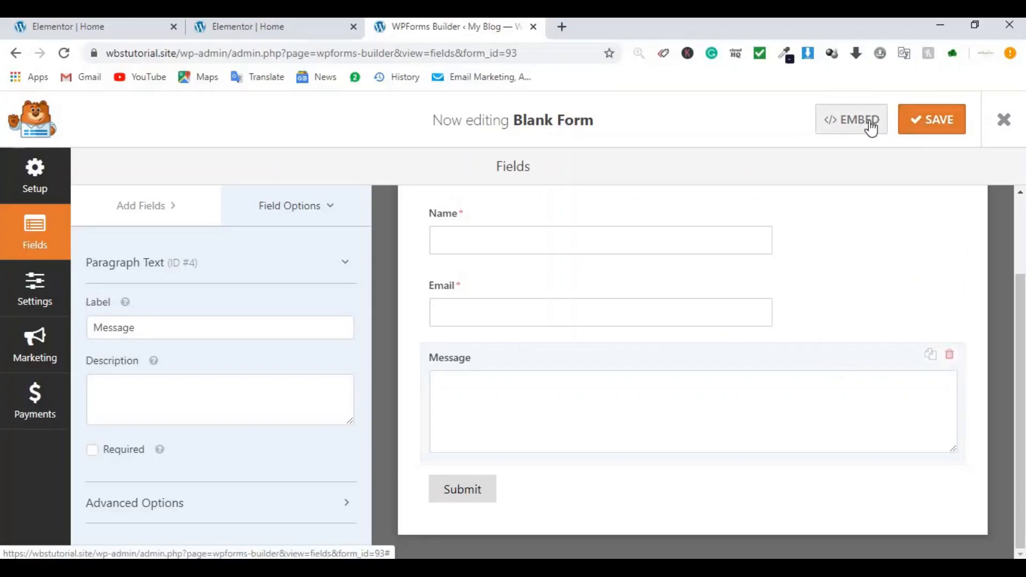
Step: Select the form's embed shortcode and return to the Elementor Home editor
{"action": "left_click", "coordinate": [869, 124]}
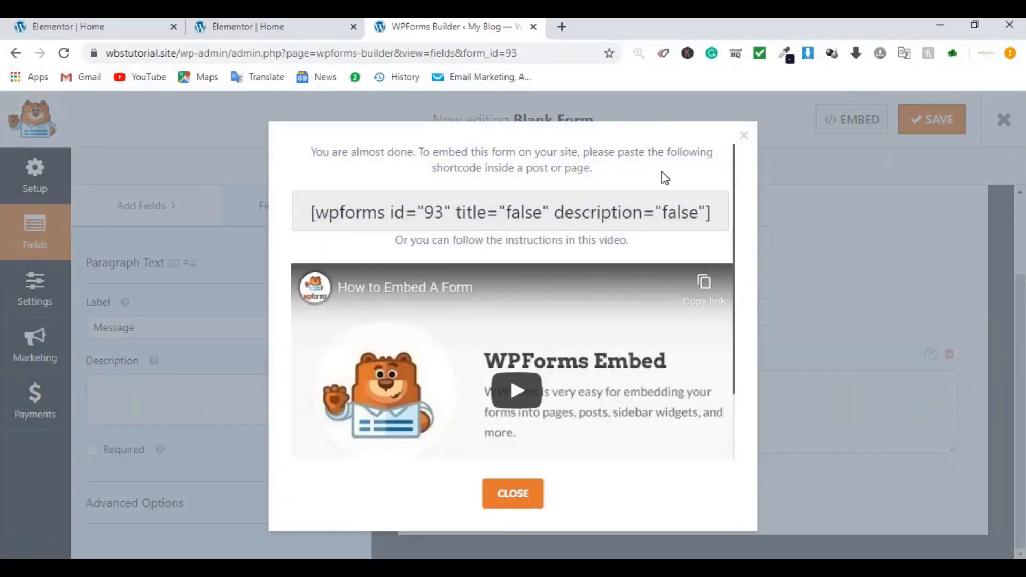
{"action": "triple_click", "coordinate": [556, 206]}
{"action": "key", "text": "ctrl+c"}
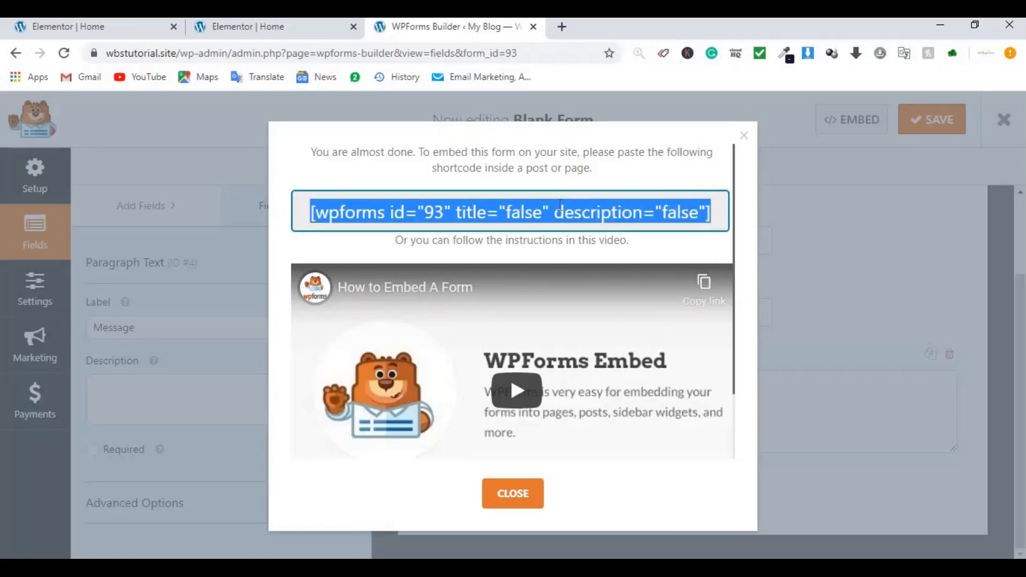
{"action": "left_click", "coordinate": [92, 28]}
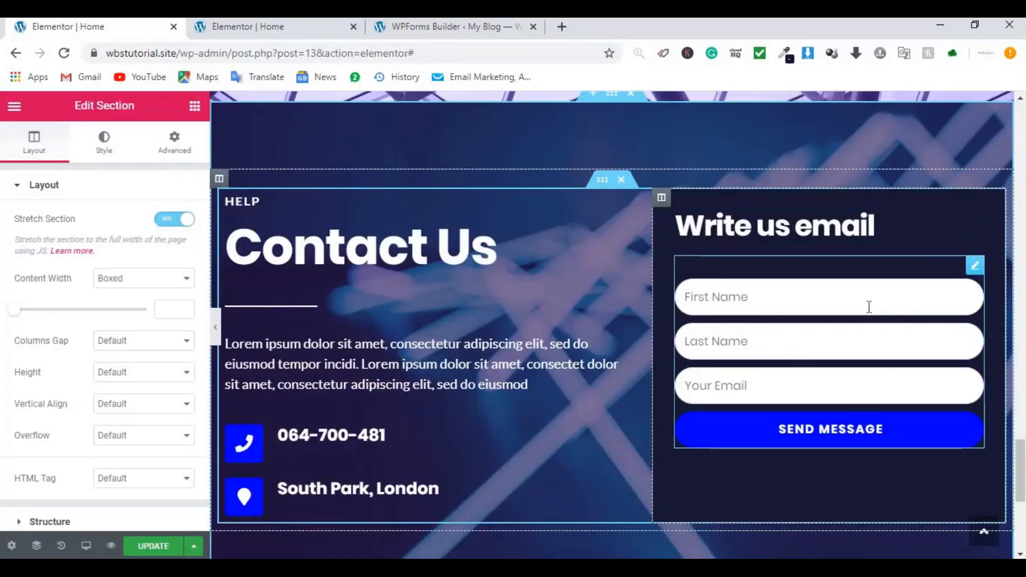
Step: Replace the 'Write us email' form with a Shortcode widget holding the WPForms shortcode
{"action": "right_click", "coordinate": [979, 271]}
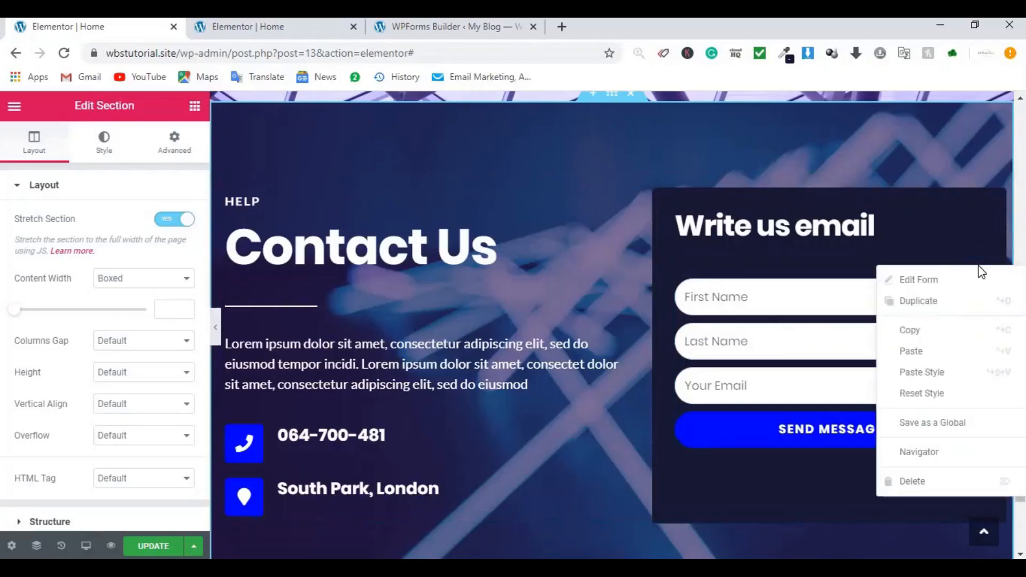
{"action": "left_click", "coordinate": [917, 480]}
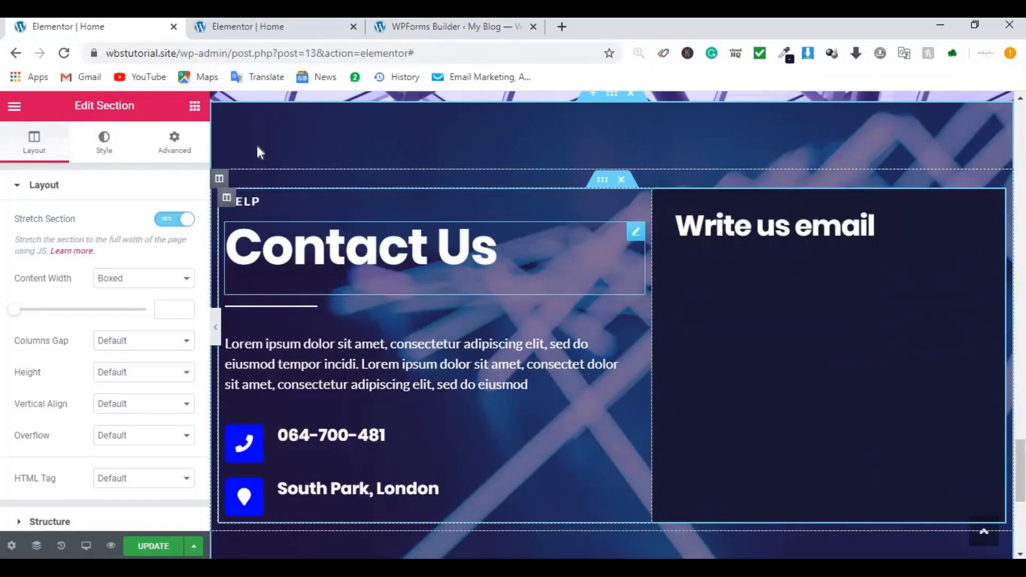
{"action": "left_click", "coordinate": [194, 106]}
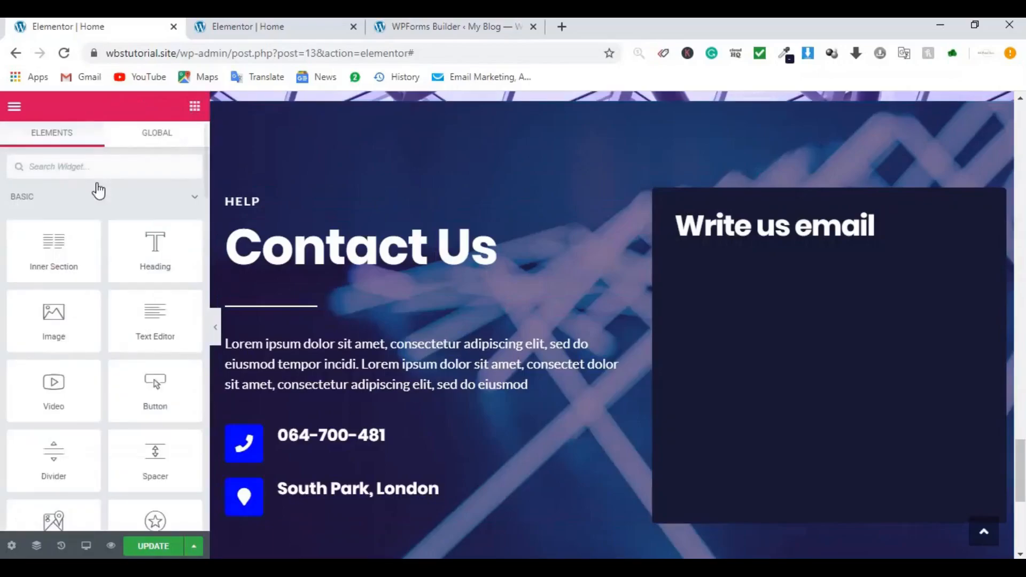
{"action": "left_click", "coordinate": [99, 167]}
{"action": "type", "text": "short"}
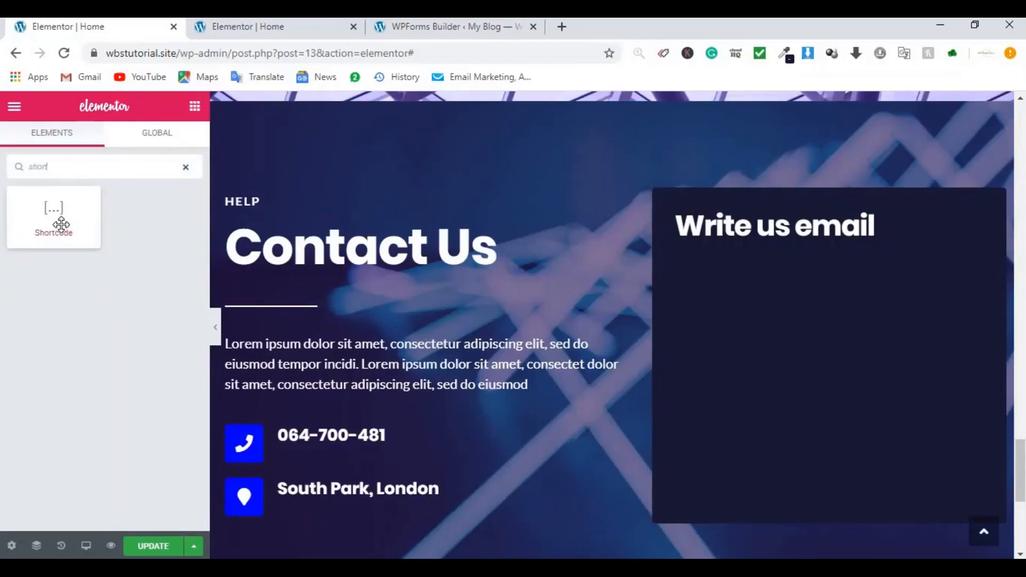
{"action": "left_click_drag", "start_coordinate": [57, 219], "coordinate": [803, 238]}
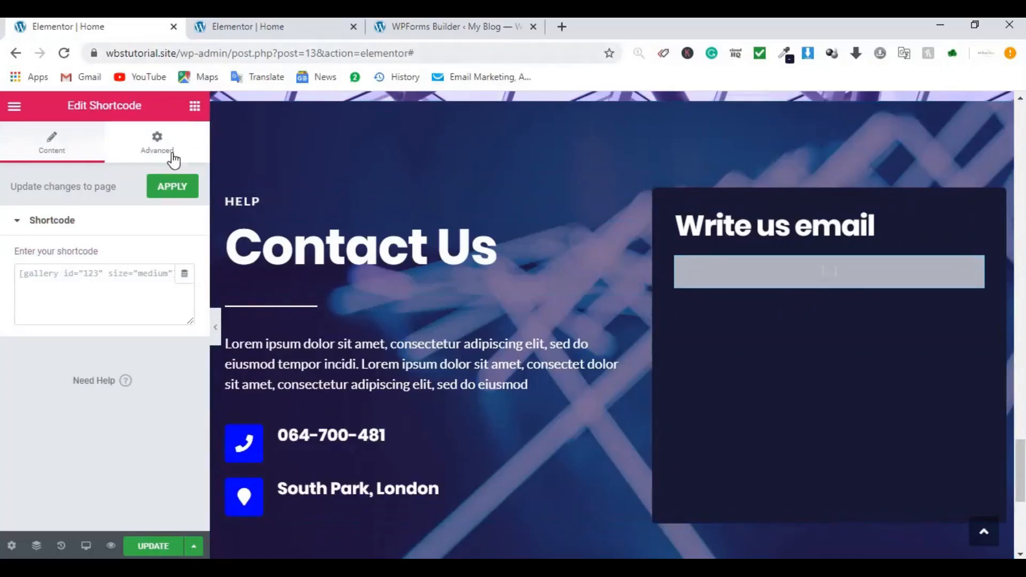
{"action": "left_click", "coordinate": [93, 287]}
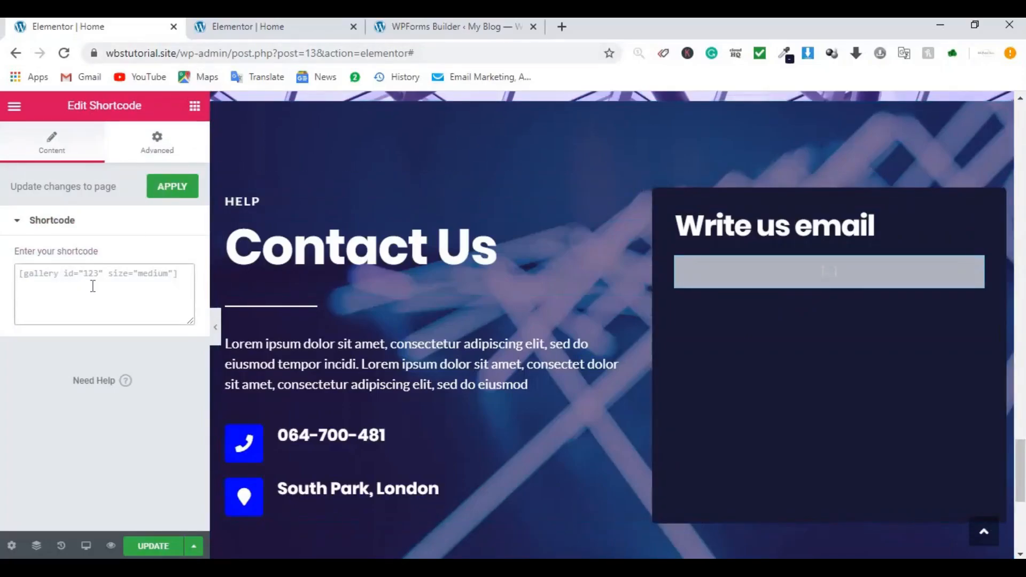
{"action": "key", "text": "ctrl+v"}
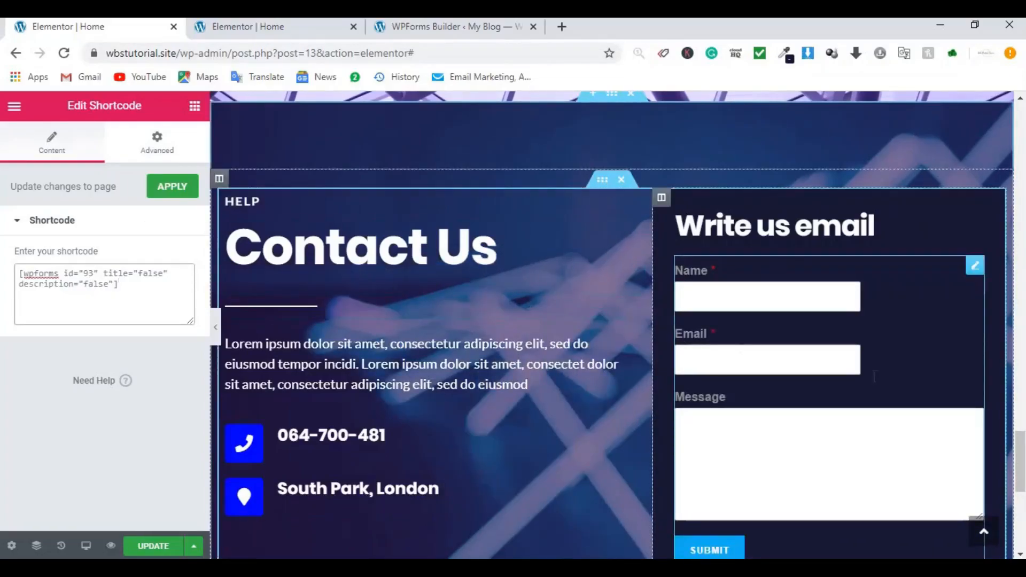
{"action": "scroll", "coordinate": [900, 395], "scroll_direction": "down", "scroll_amount": 2}
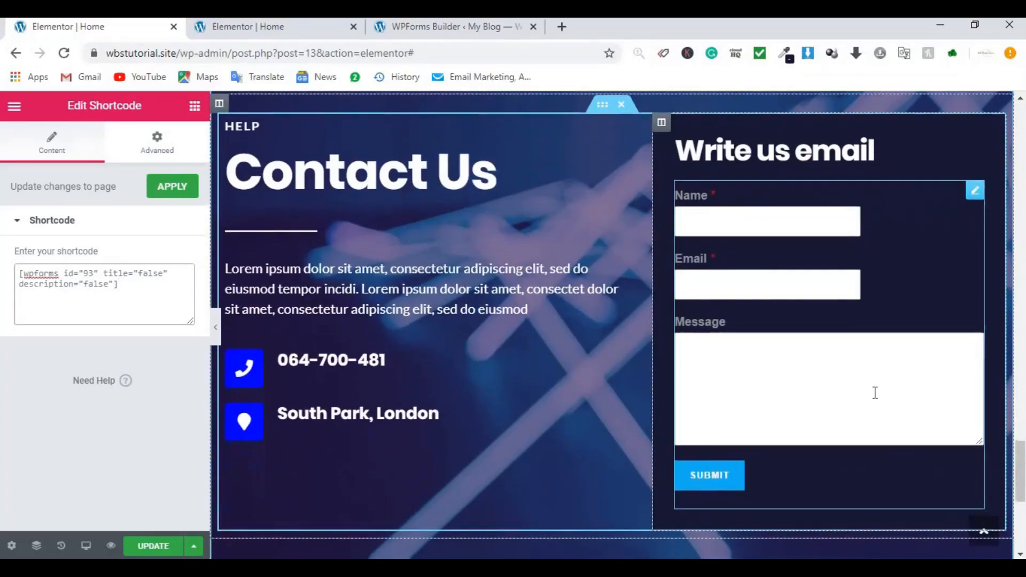
{"action": "left_click", "coordinate": [167, 193]}
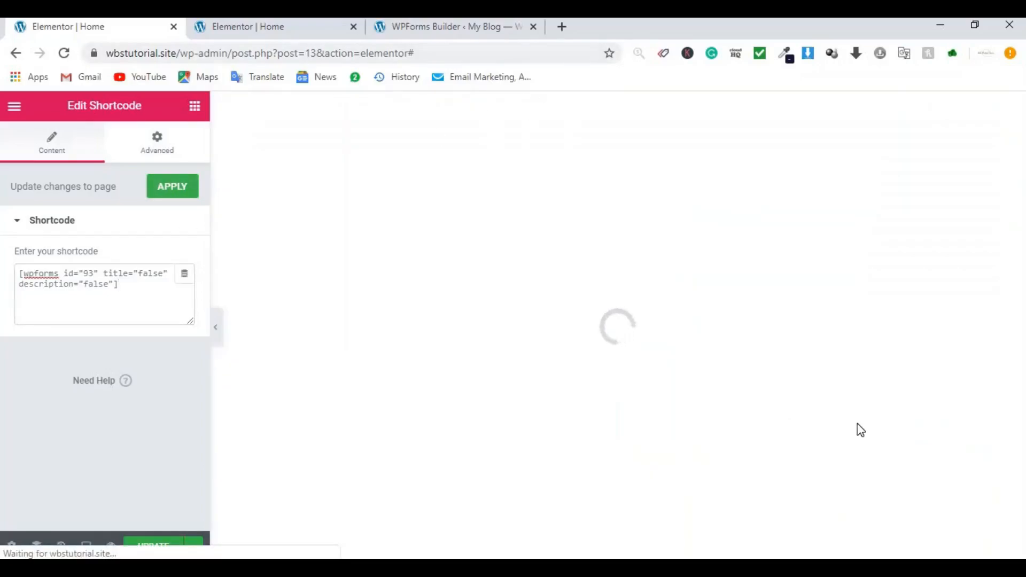
Step: Close the WPForms embed dialog, then preview the Home page full width in Elementor
{"action": "left_click", "coordinate": [428, 27]}
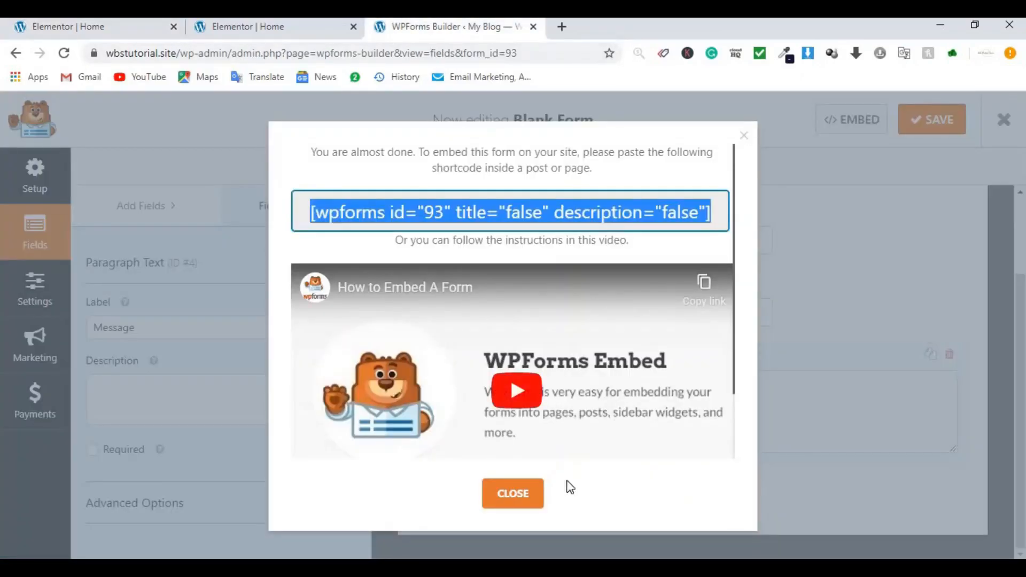
{"action": "left_click", "coordinate": [506, 506]}
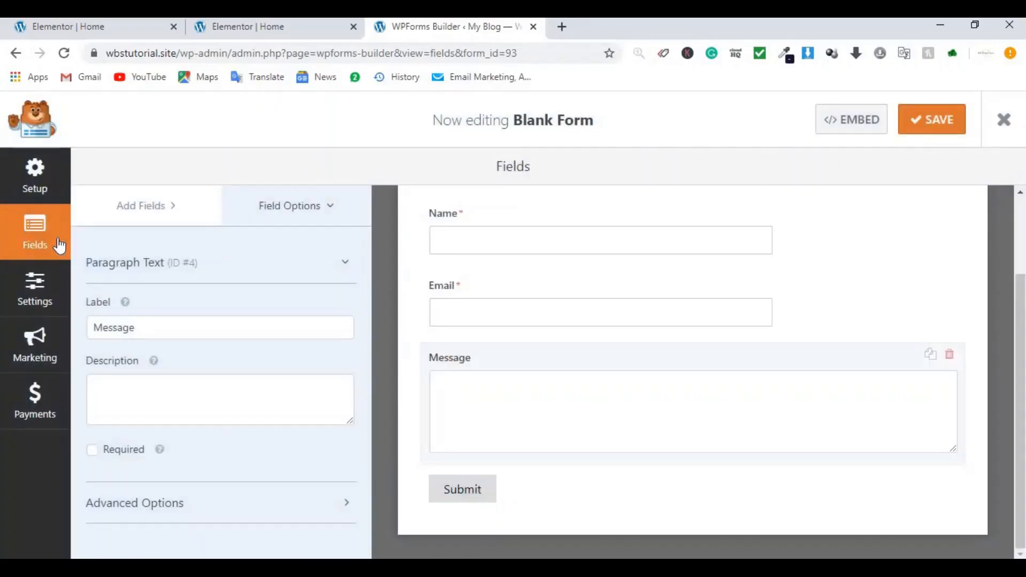
{"action": "left_click", "coordinate": [70, 24]}
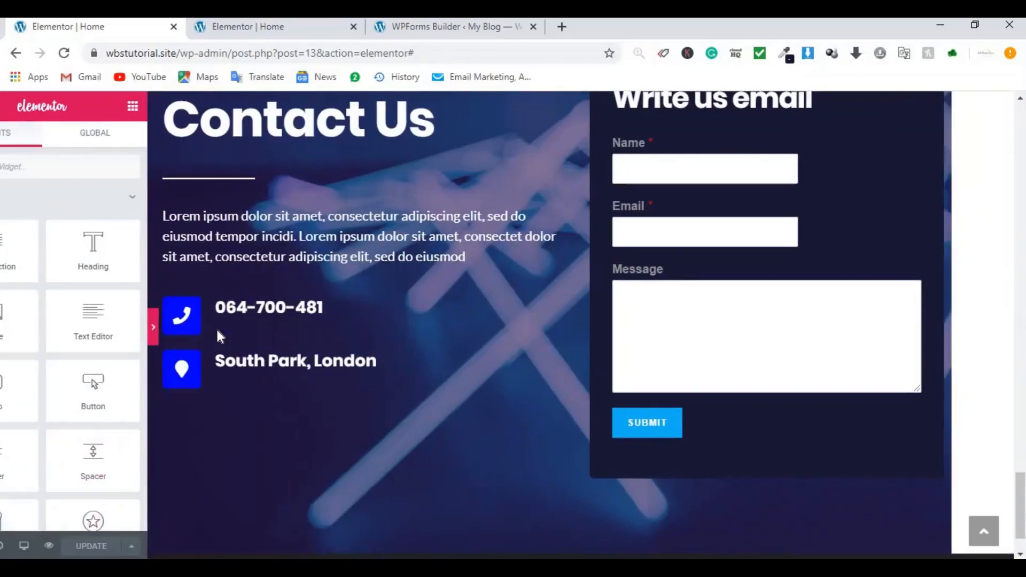
{"action": "left_click", "coordinate": [216, 327]}
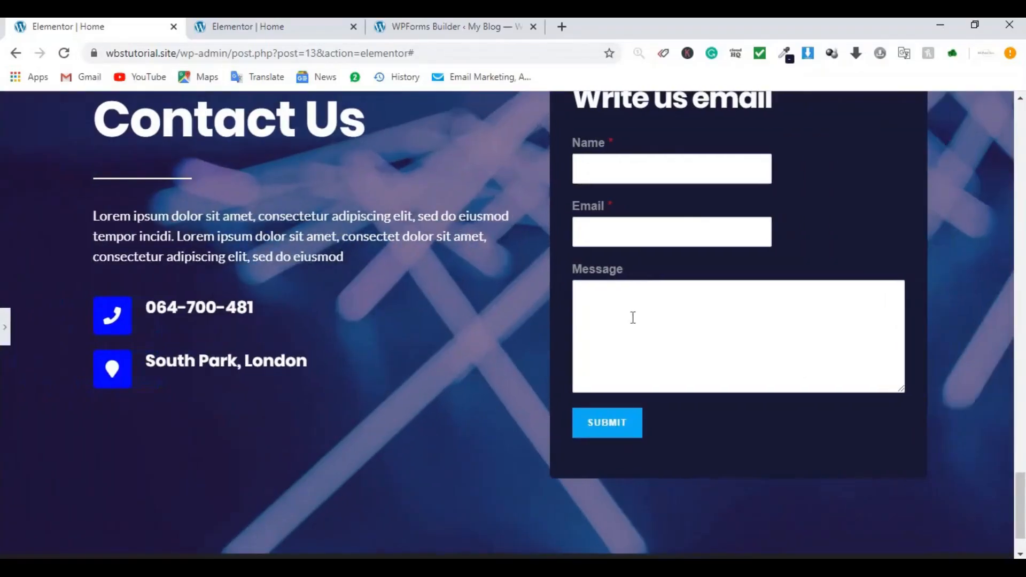
{"action": "scroll", "coordinate": [626, 312], "scroll_direction": "up", "scroll_amount": 15}
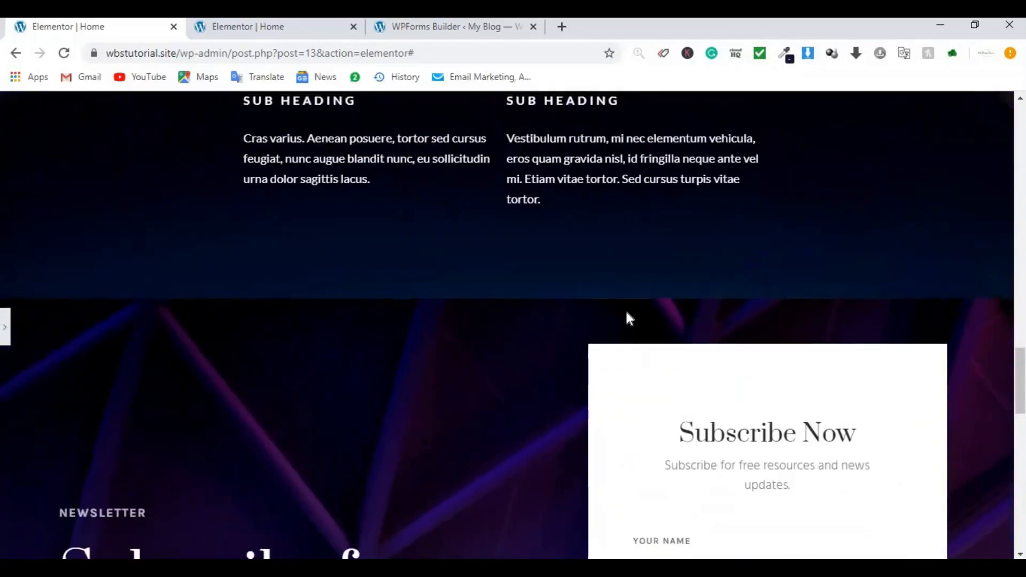
{"action": "scroll", "coordinate": [581, 308], "scroll_direction": "down", "scroll_amount": 5}
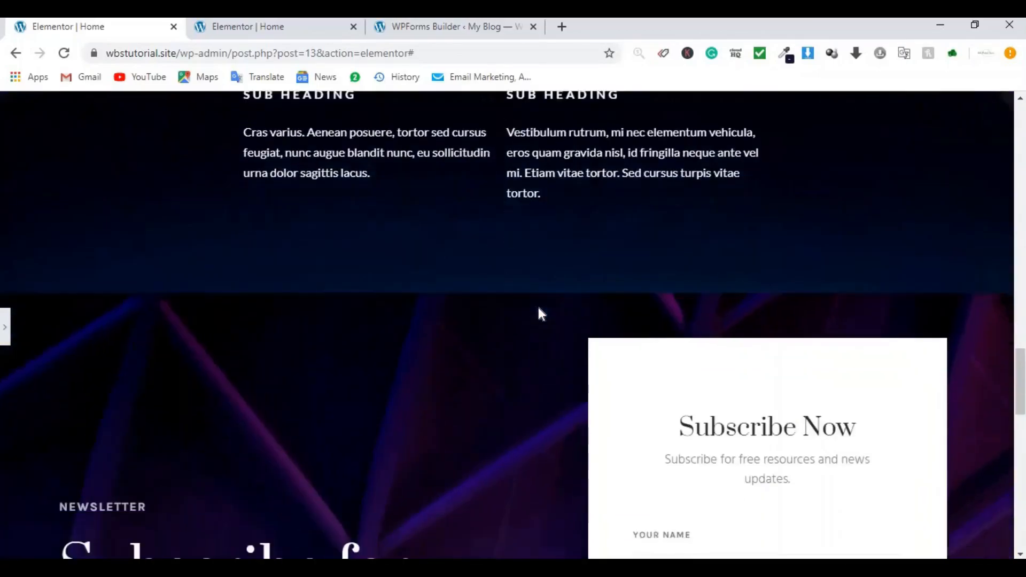
{"action": "left_click", "coordinate": [5, 327]}
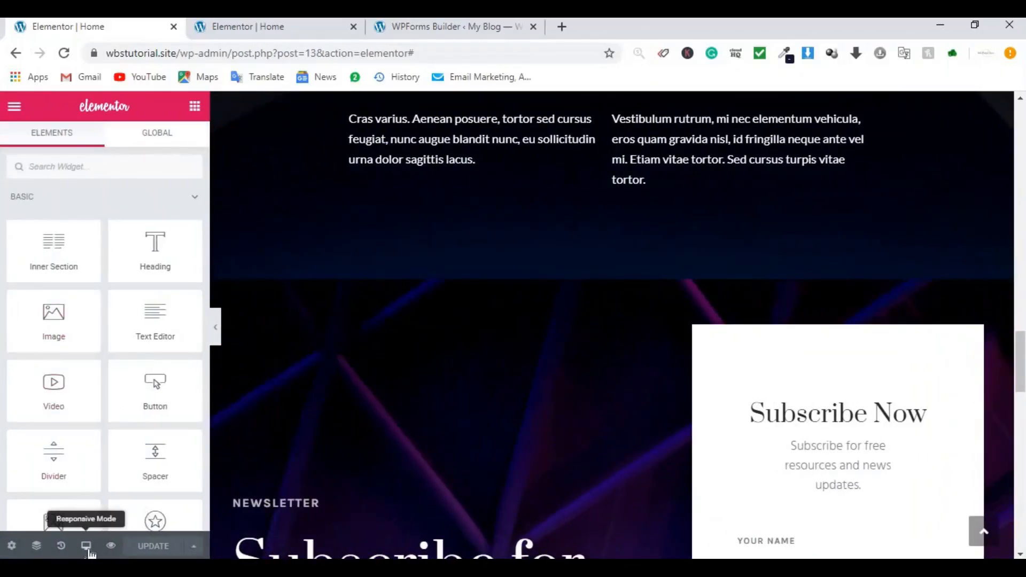
Step: Switch to mobile preview and give the hero section 30 px padding on all sides
{"action": "left_click", "coordinate": [88, 552]}
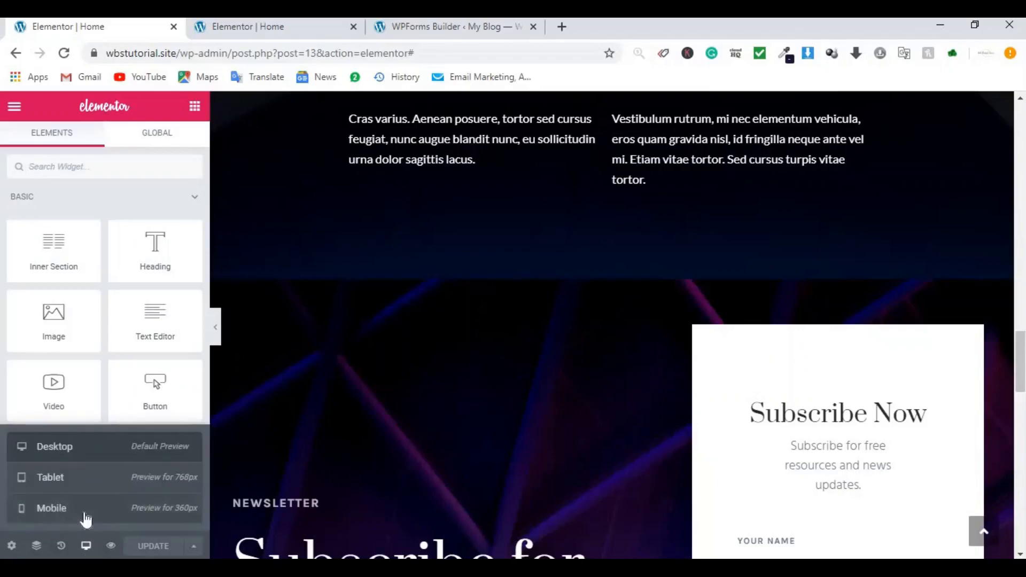
{"action": "left_click", "coordinate": [84, 517]}
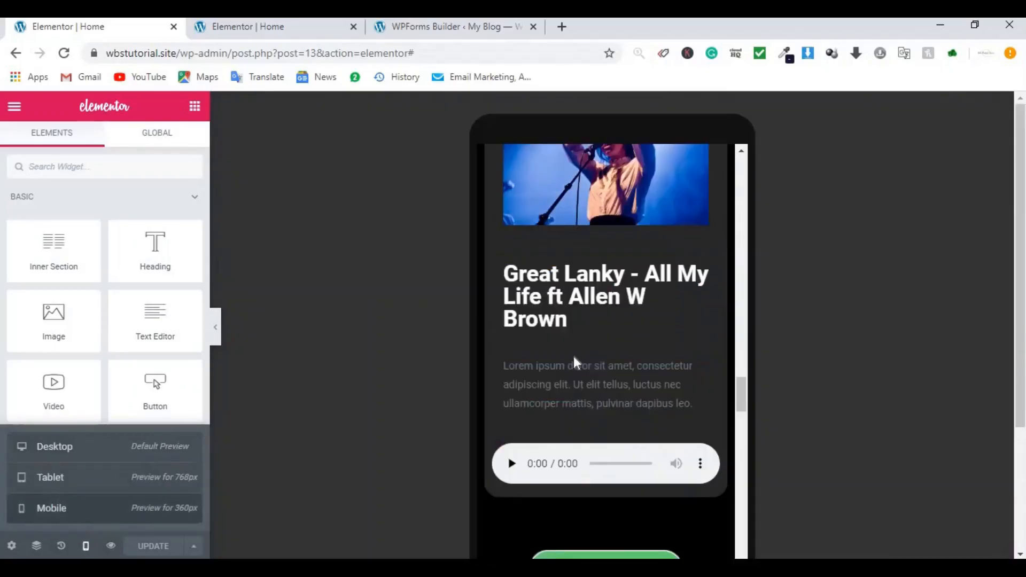
{"action": "scroll", "coordinate": [574, 359], "scroll_direction": "up", "scroll_amount": 4}
{"action": "scroll", "coordinate": [574, 359], "scroll_direction": "up", "scroll_amount": 10}
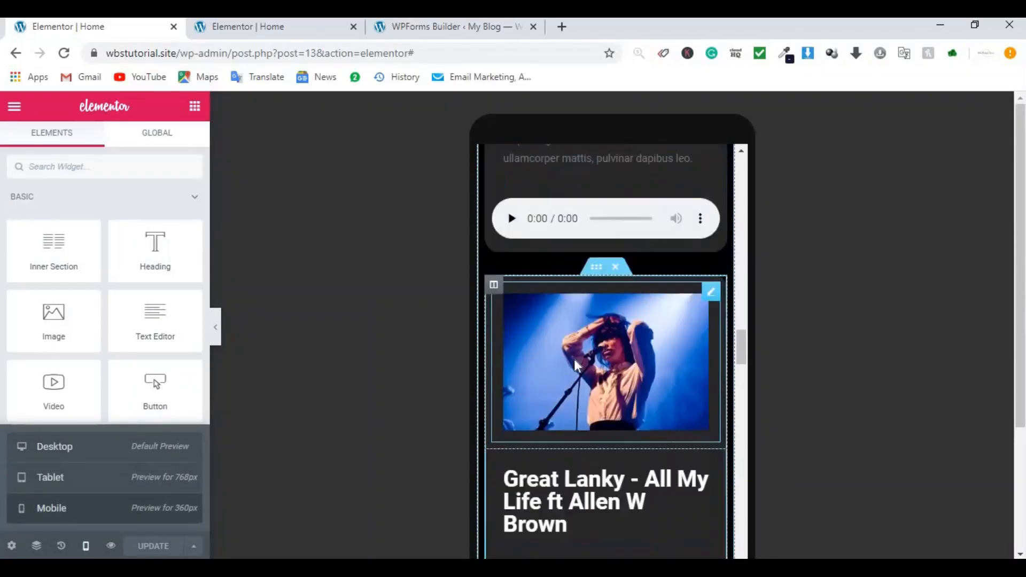
{"action": "scroll", "coordinate": [574, 359], "scroll_direction": "up", "scroll_amount": 10}
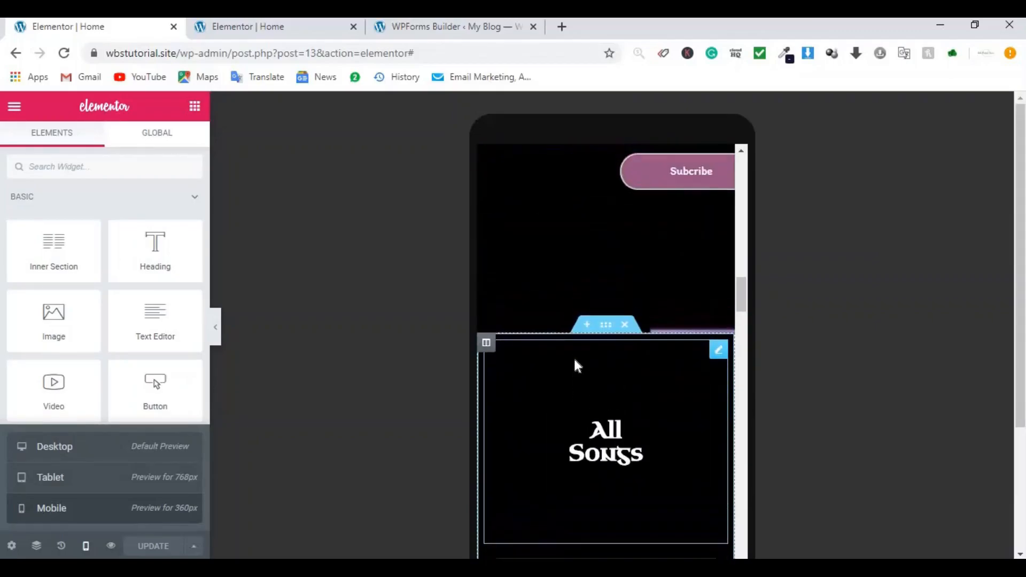
{"action": "scroll", "coordinate": [575, 361], "scroll_direction": "up", "scroll_amount": 10}
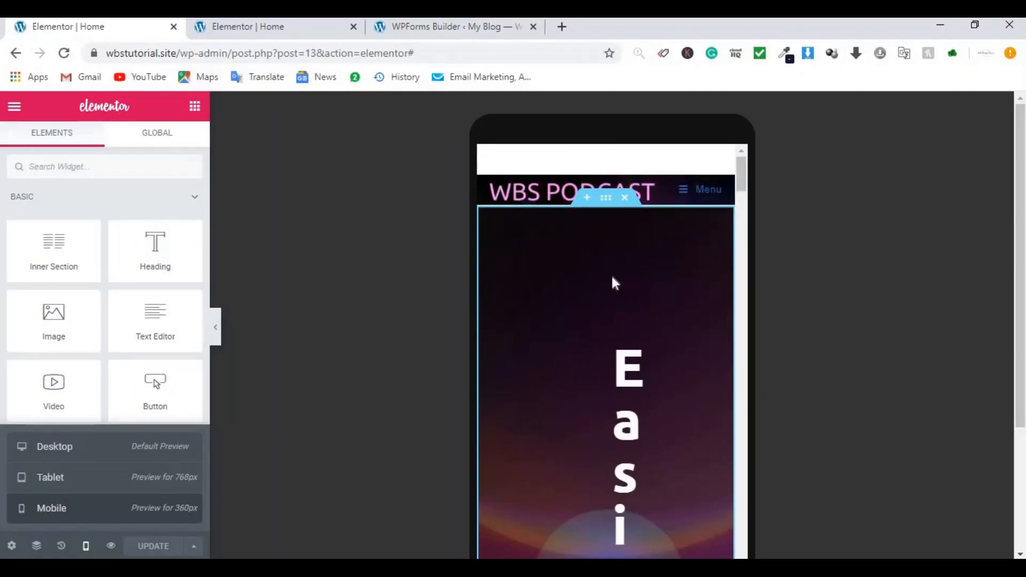
{"action": "left_click", "coordinate": [606, 199]}
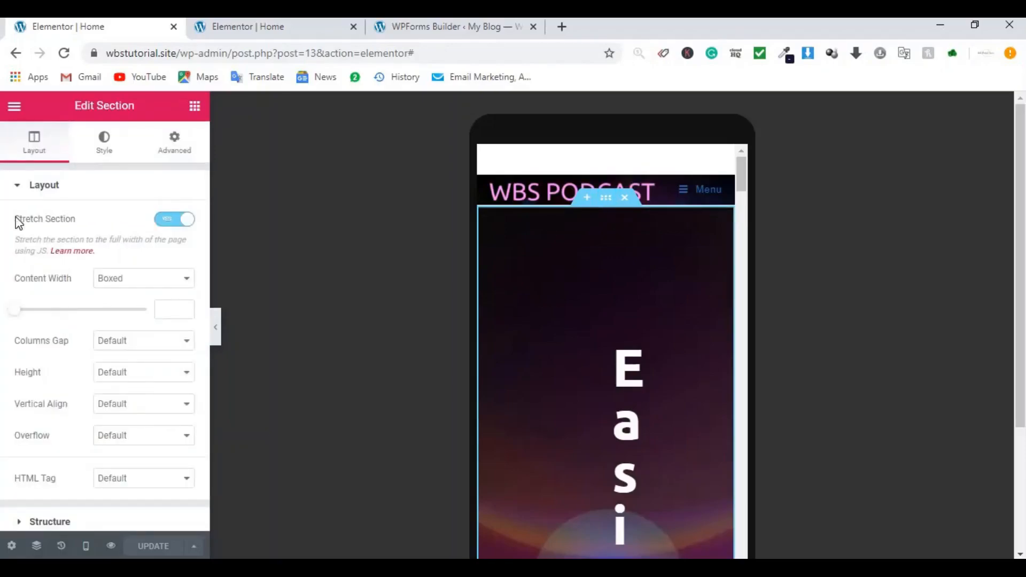
{"action": "left_click", "coordinate": [176, 152]}
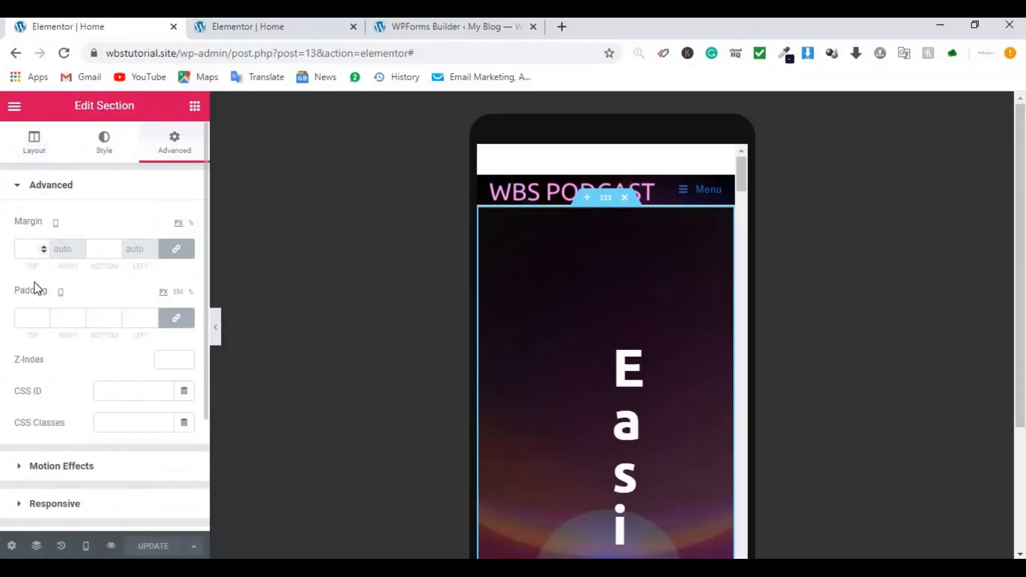
{"action": "left_click", "coordinate": [31, 317]}
{"action": "type", "text": "30"}
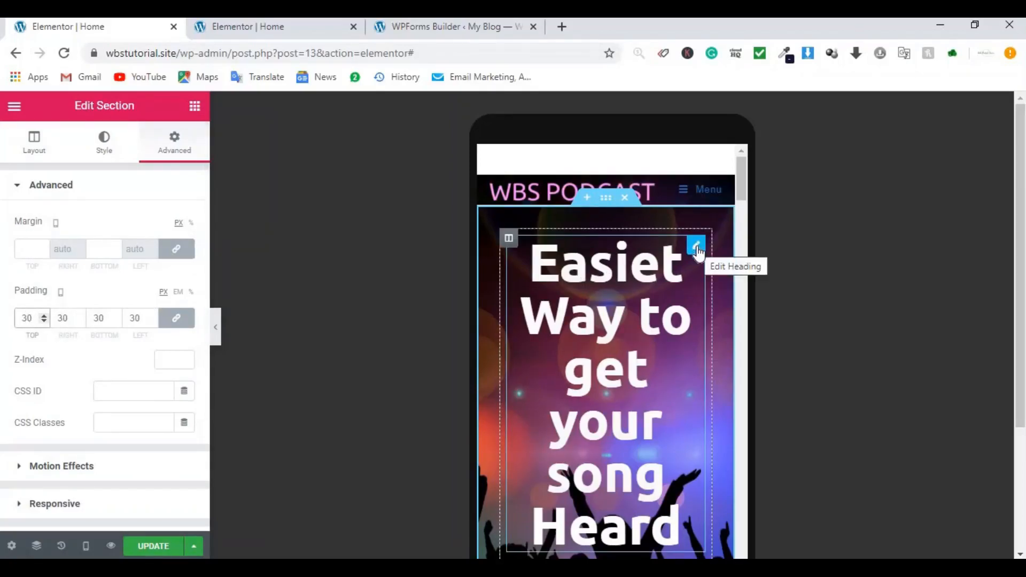
Step: Set the hero heading's mobile typography size to 35
{"action": "left_click", "coordinate": [696, 248]}
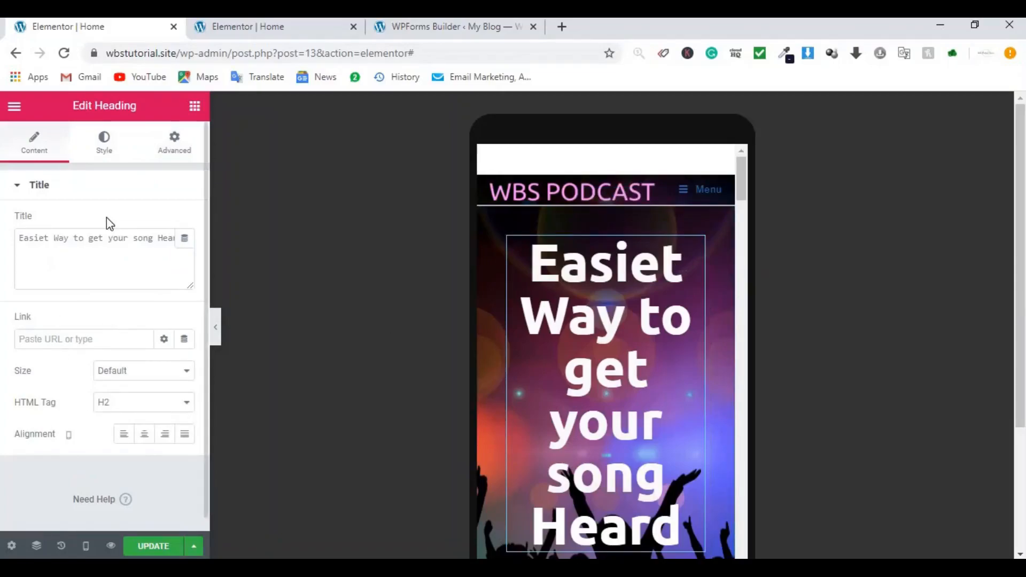
{"action": "left_click", "coordinate": [116, 155]}
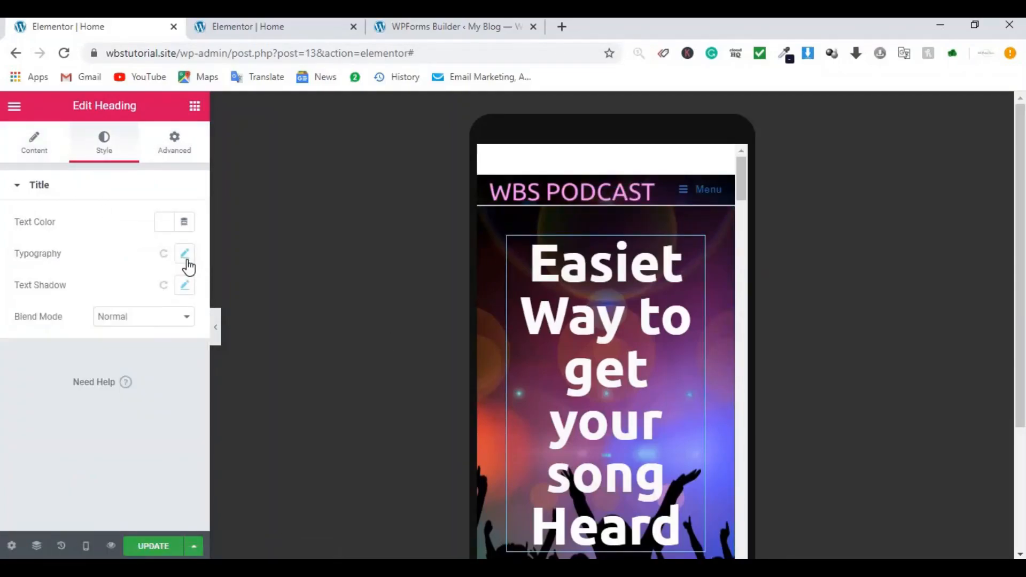
{"action": "left_click", "coordinate": [187, 260]}
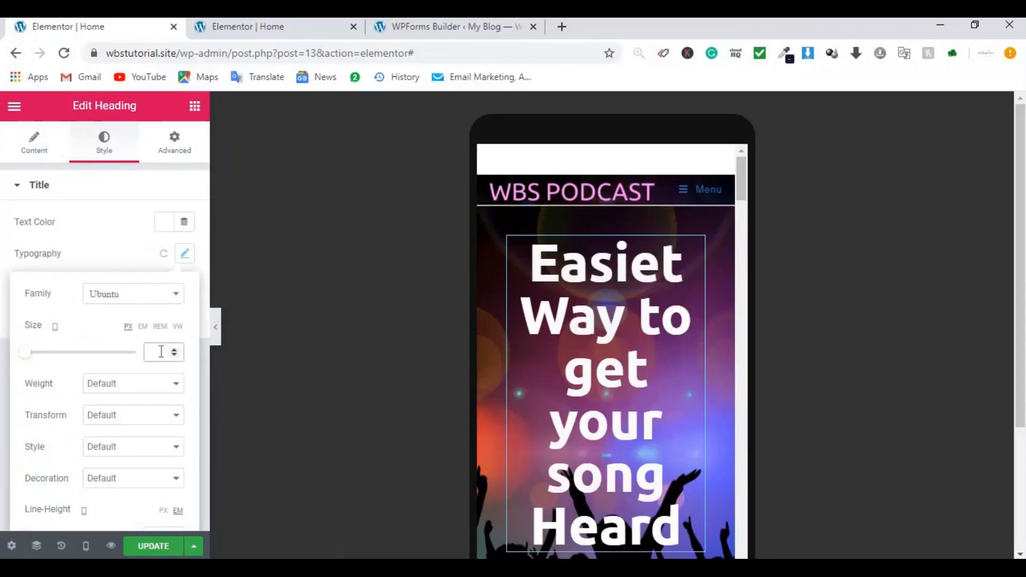
{"action": "type", "text": "35"}
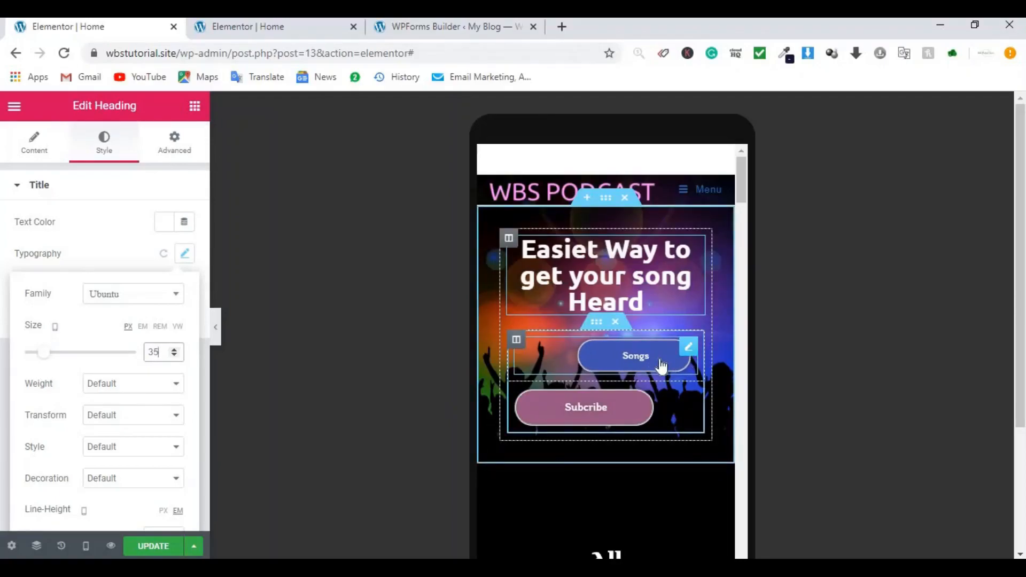
Step: Centre the Songs button and set its padding to 15 top/bottom, 30 left/right
{"action": "left_click", "coordinate": [689, 348]}
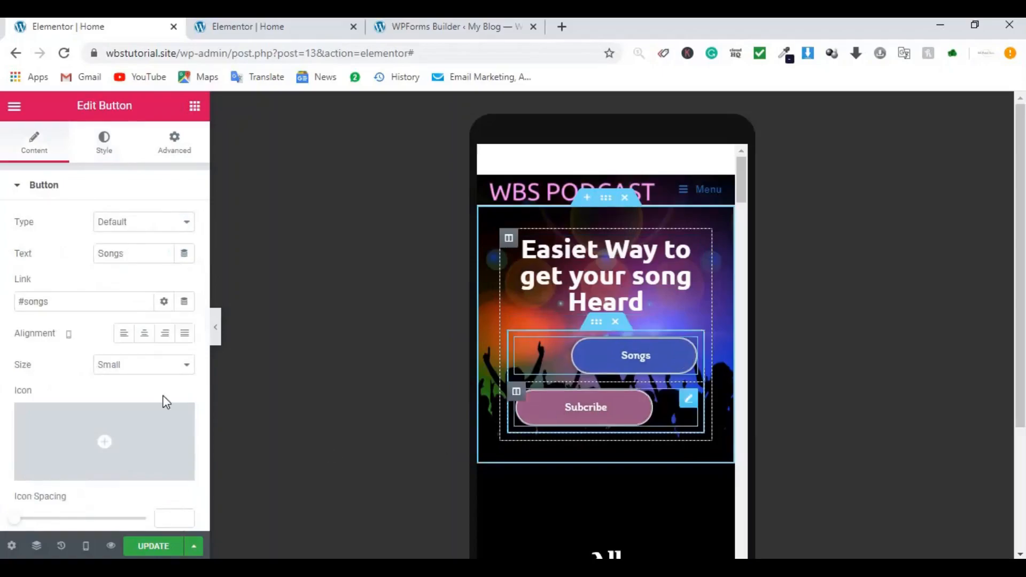
{"action": "left_click", "coordinate": [145, 335]}
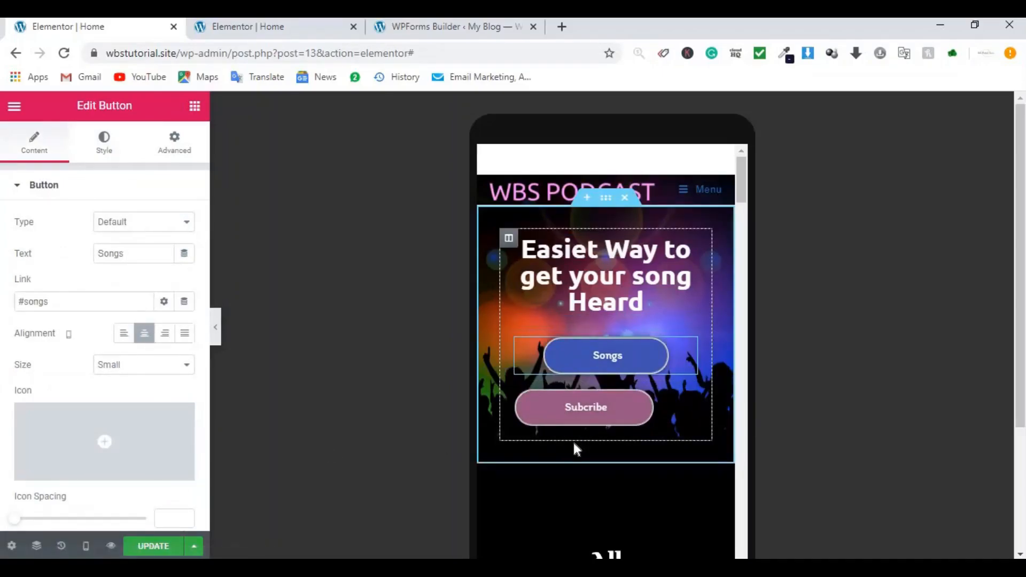
{"action": "left_click", "coordinate": [178, 151]}
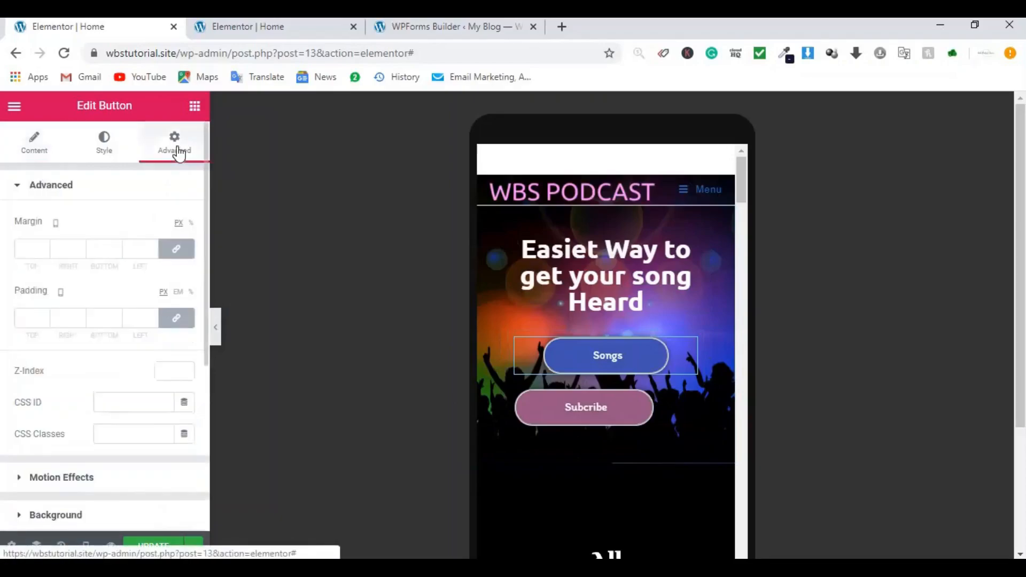
{"action": "left_click", "coordinate": [173, 322]}
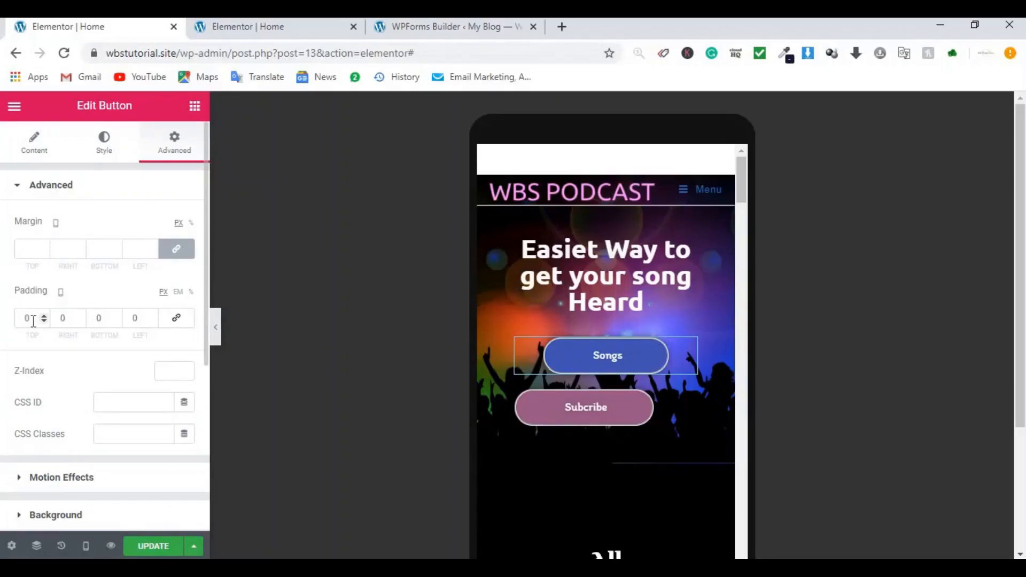
{"action": "left_click_drag", "start_coordinate": [33, 321], "coordinate": [22, 321]}
{"action": "type", "text": "1"}
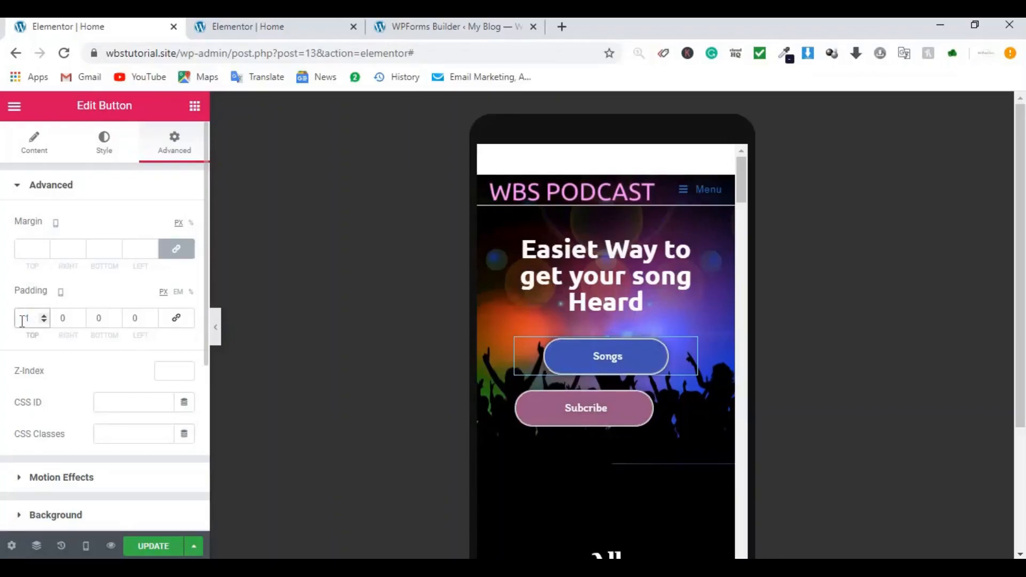
{"action": "type", "text": "5"}
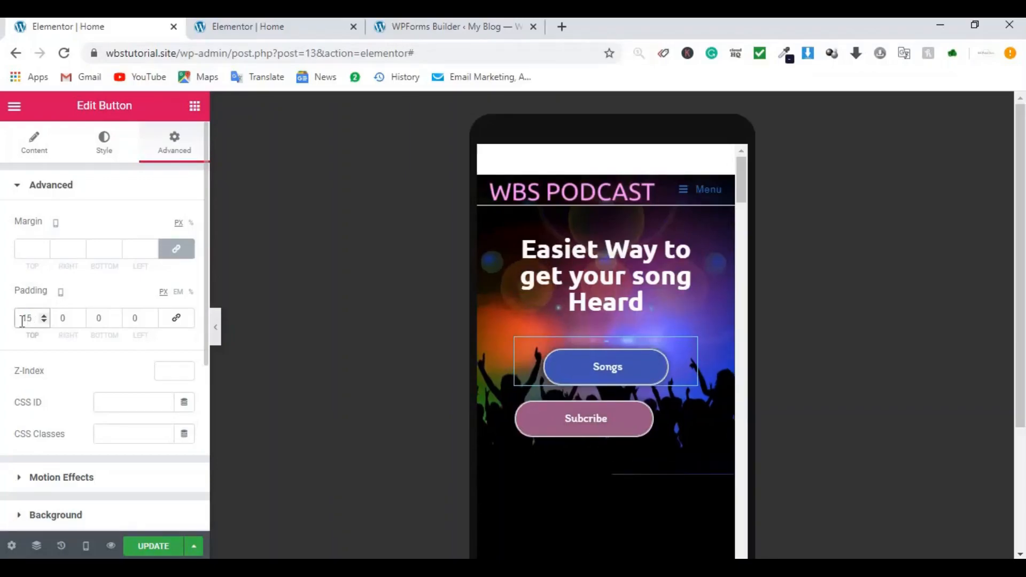
{"action": "left_click", "coordinate": [99, 318]}
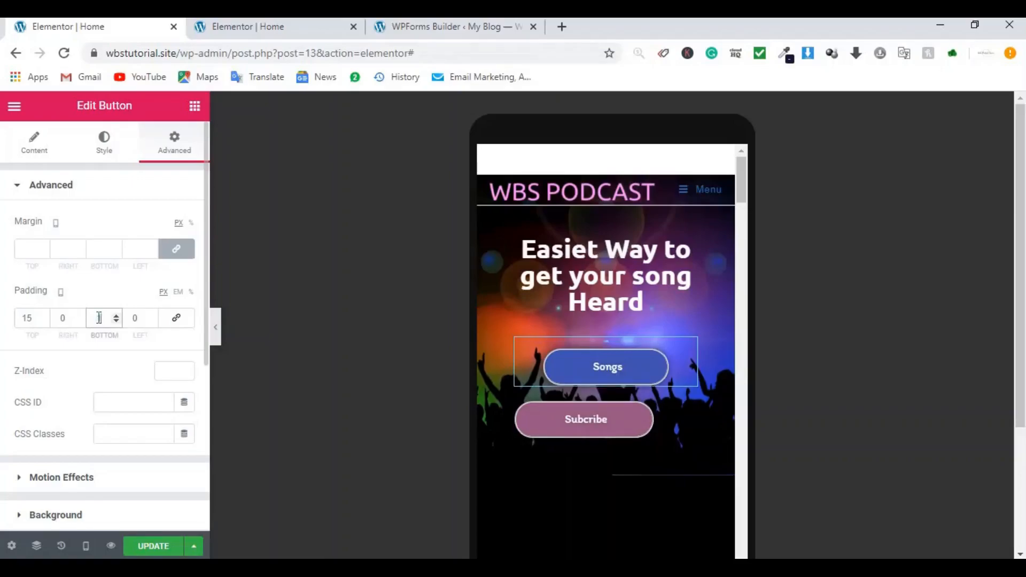
{"action": "type", "text": "15"}
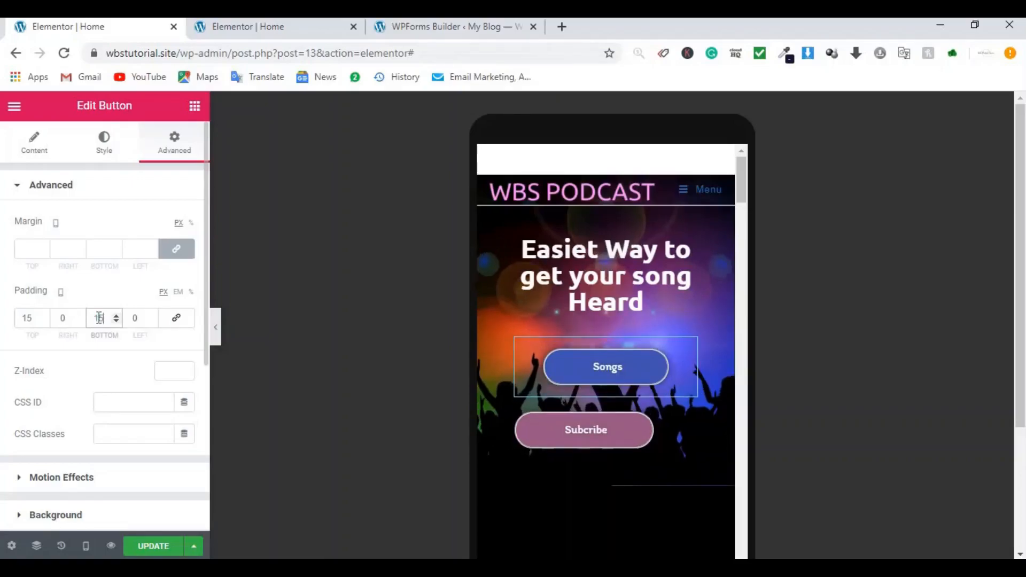
{"action": "double_click", "coordinate": [64, 319]}
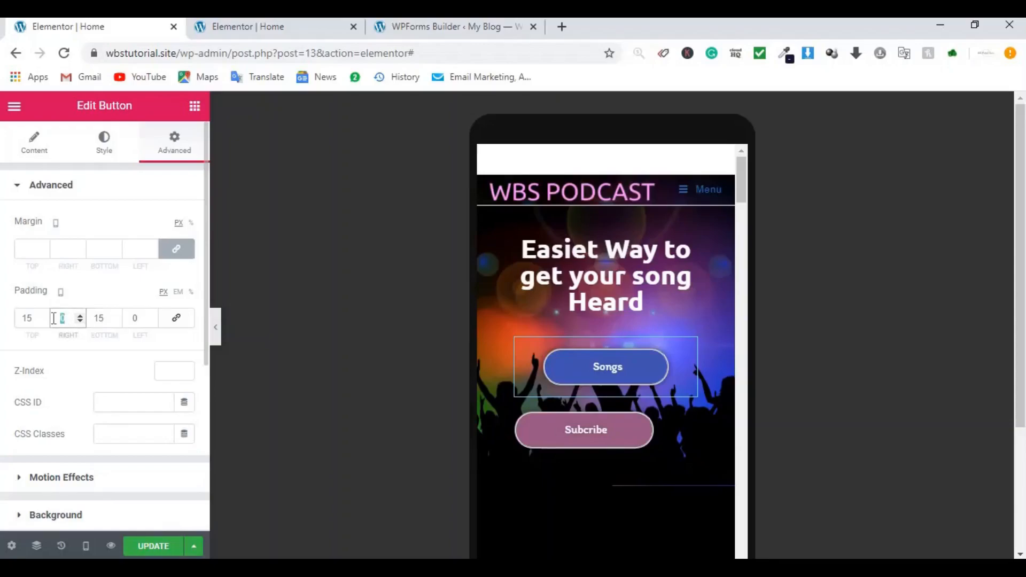
{"action": "type", "text": "30"}
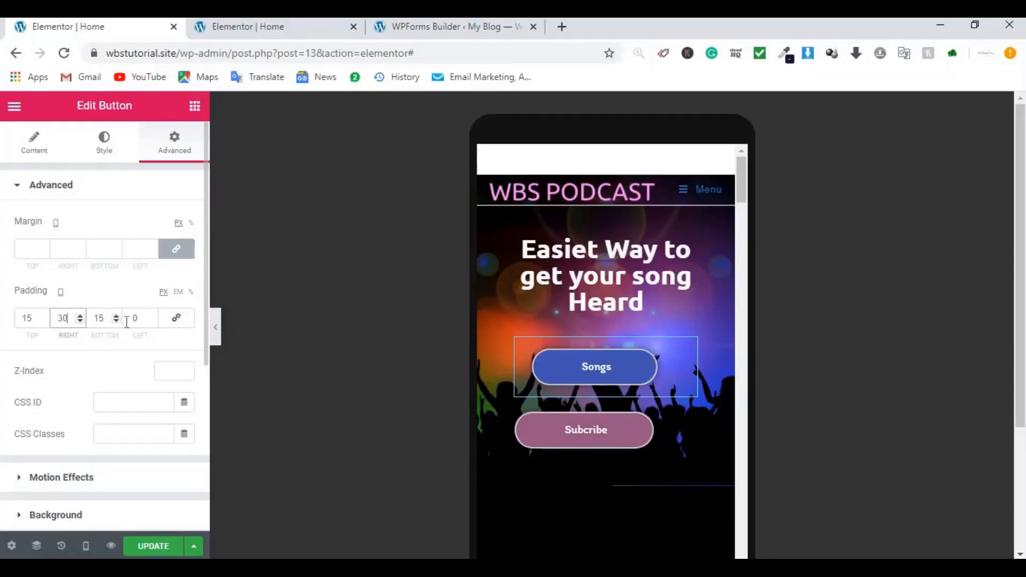
{"action": "double_click", "coordinate": [127, 319]}
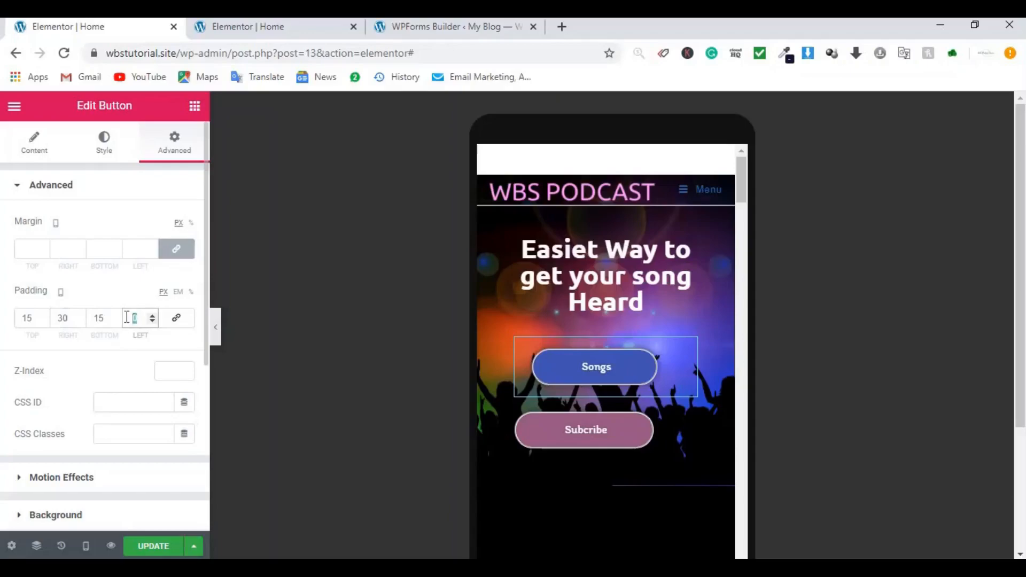
{"action": "type", "text": "30"}
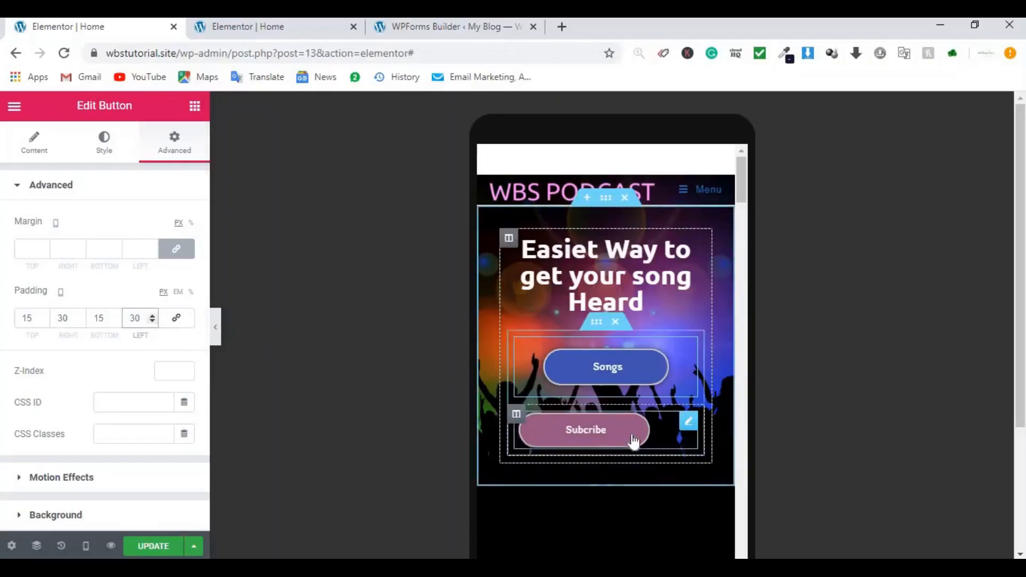
Step: Center the Subcribe button and unlink its padding sides
{"action": "left_click", "coordinate": [688, 425]}
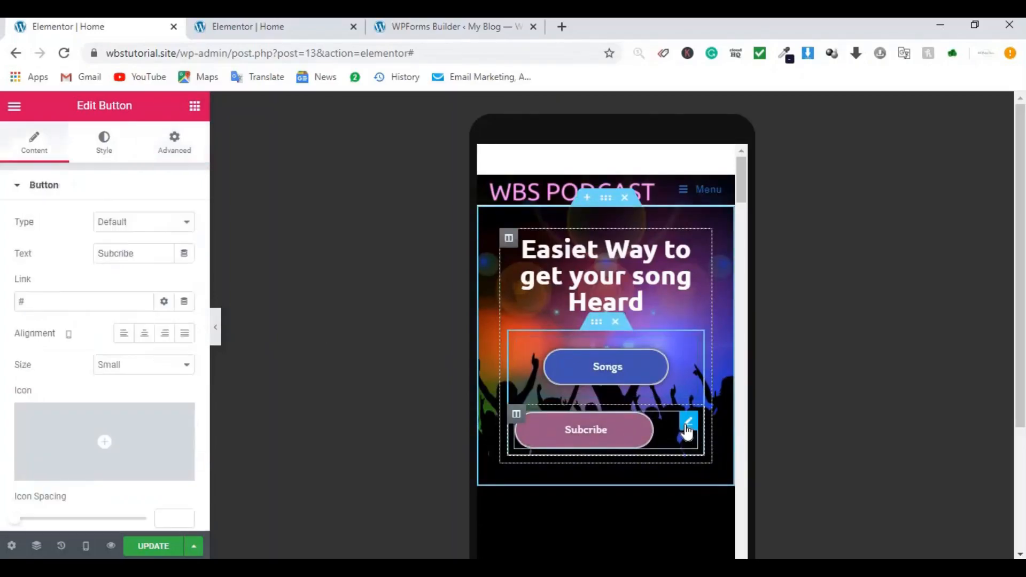
{"action": "left_click", "coordinate": [143, 333]}
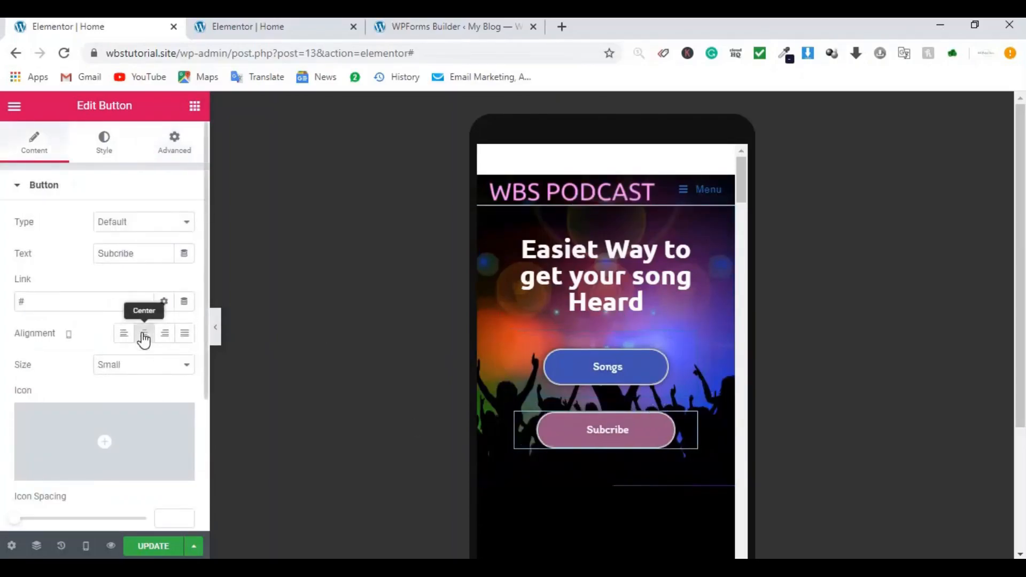
{"action": "left_click", "coordinate": [173, 153]}
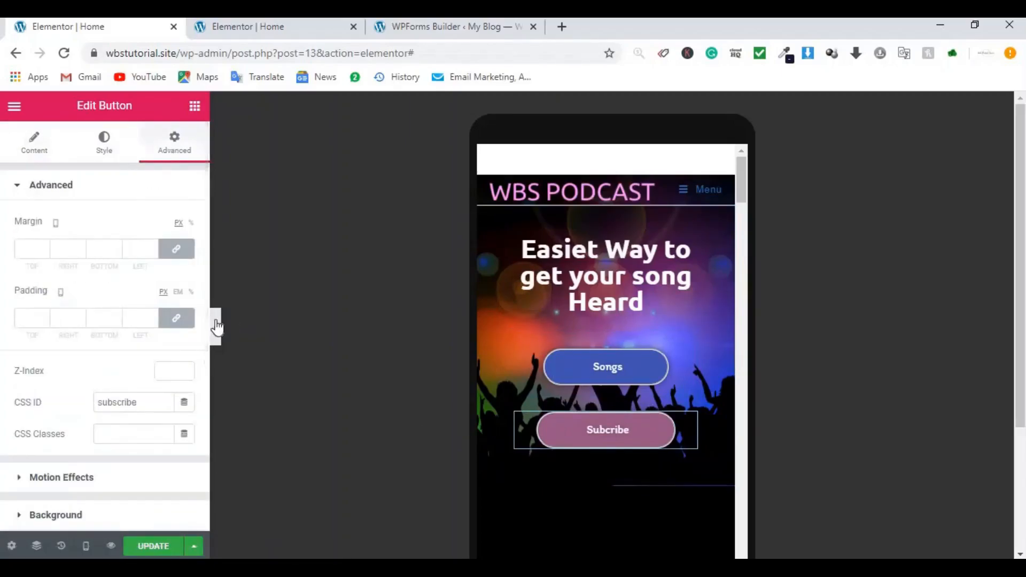
{"action": "left_click", "coordinate": [176, 318]}
Step: Set Subcribe padding to 15 top, 15 bottom, 40 right, 4 left, then unlink the Songs button's padding
{"action": "left_click", "coordinate": [30, 319]}
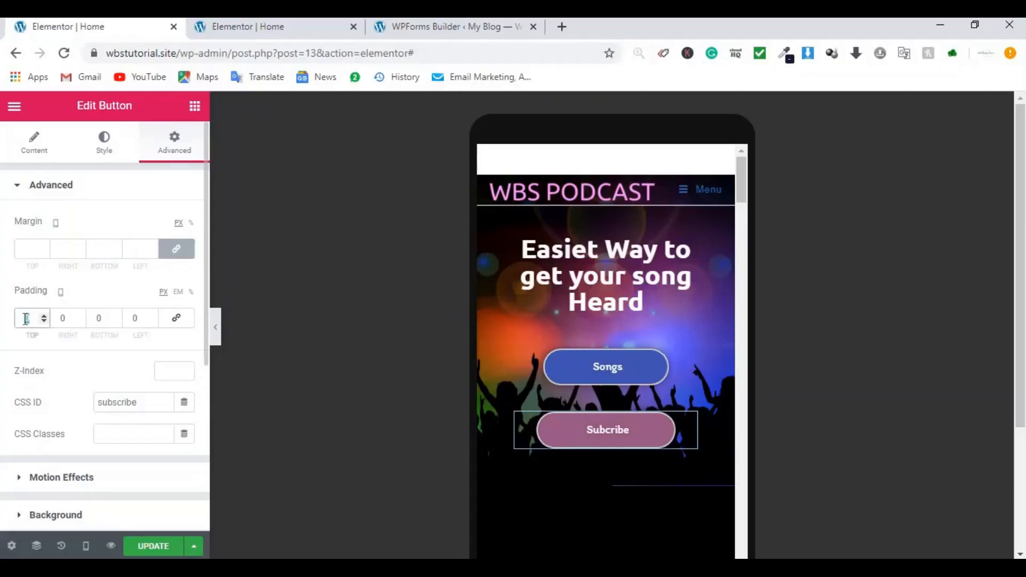
{"action": "type", "text": "15"}
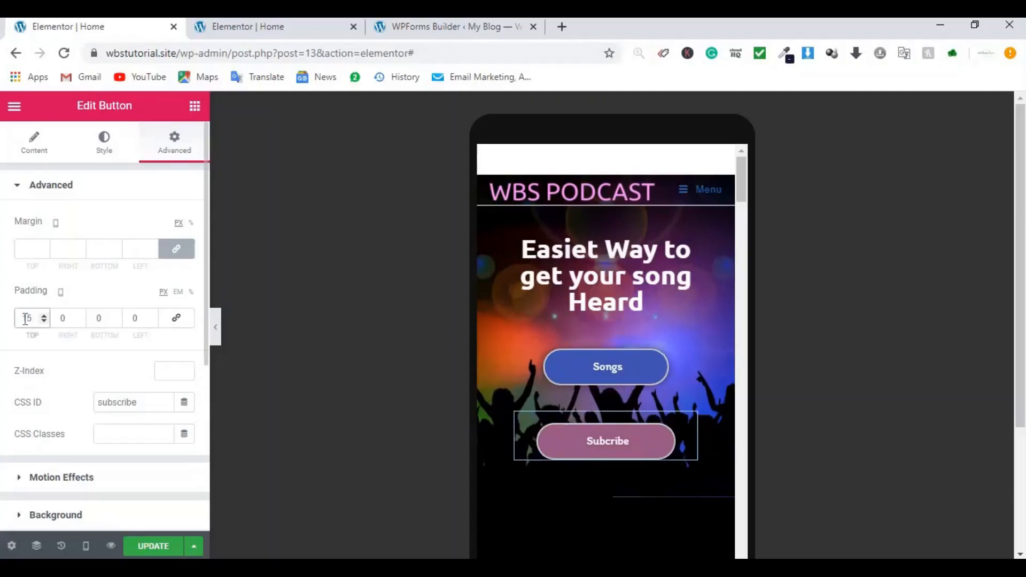
{"action": "double_click", "coordinate": [88, 320]}
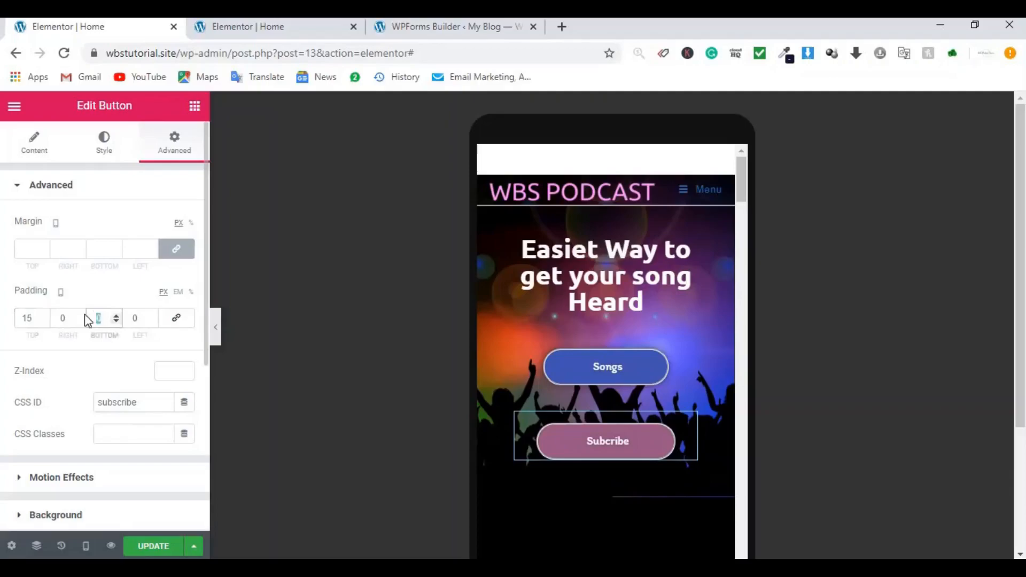
{"action": "type", "text": "15"}
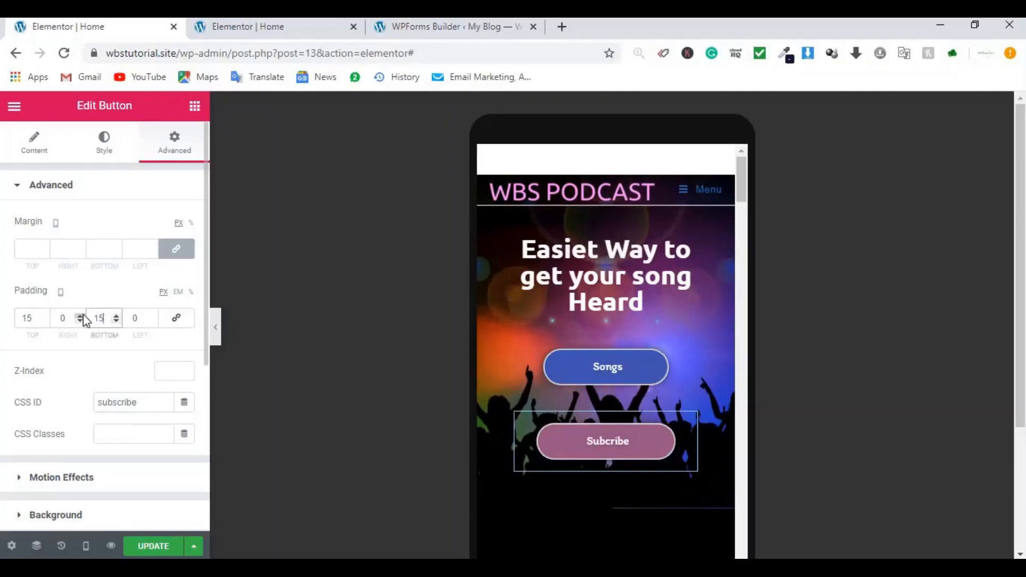
{"action": "double_click", "coordinate": [62, 318]}
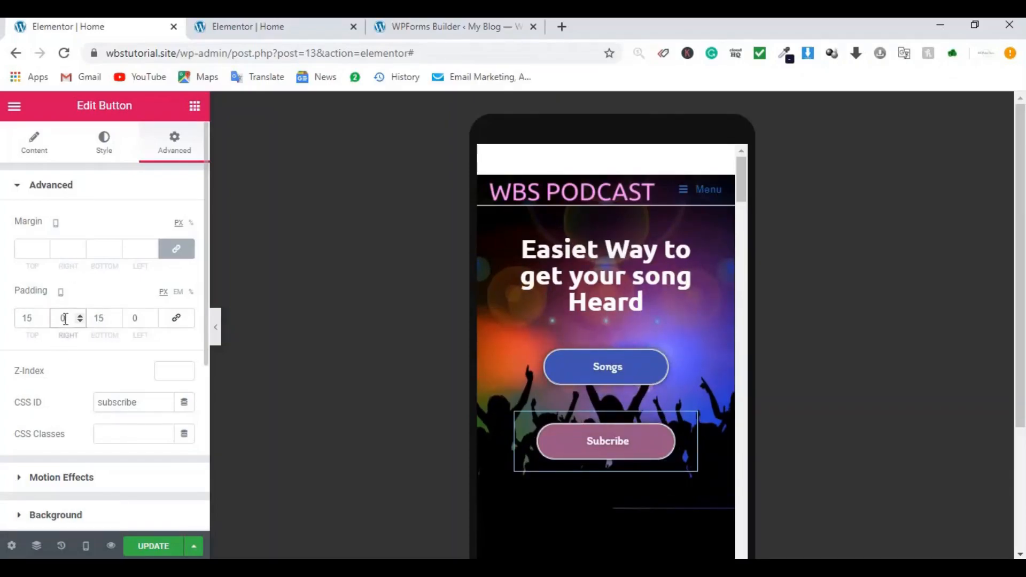
{"action": "type", "text": "4"}
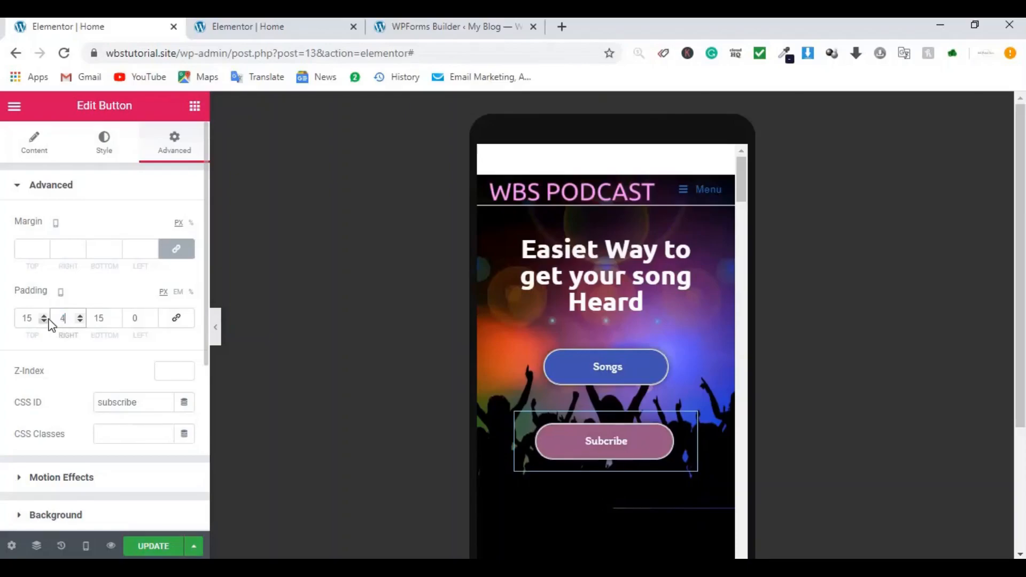
{"action": "type", "text": "0"}
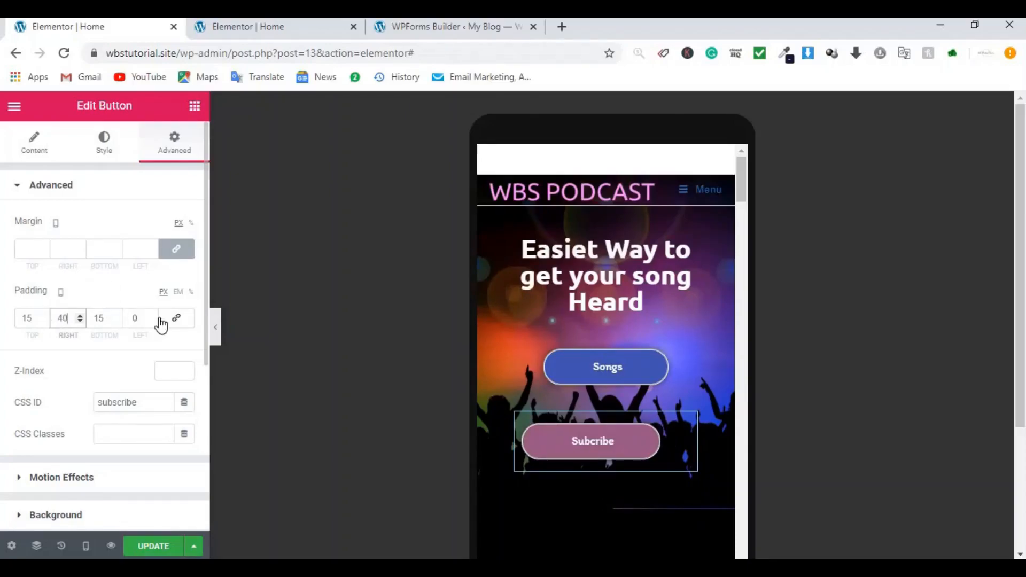
{"action": "double_click", "coordinate": [136, 317]}
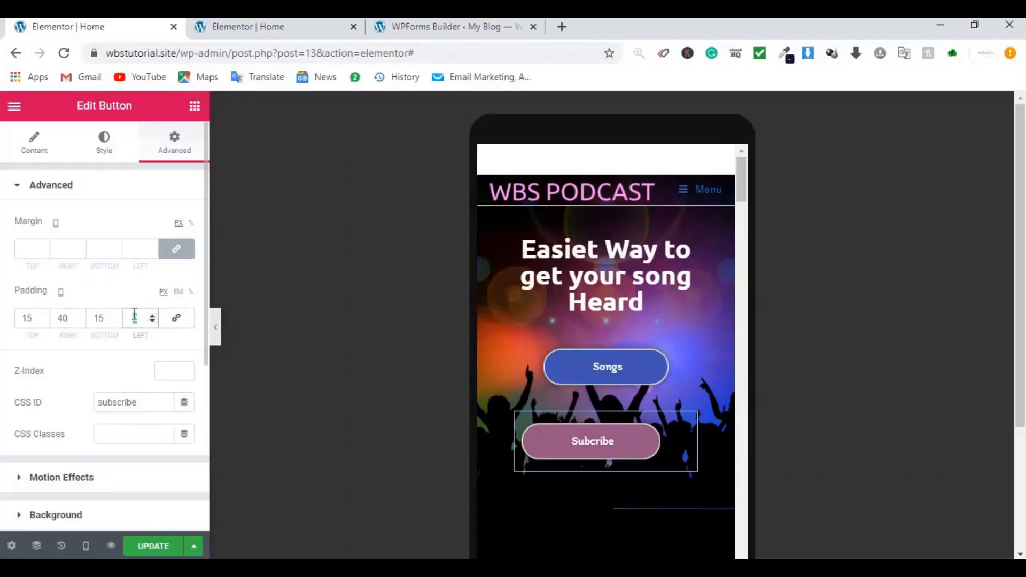
{"action": "type", "text": "4"}
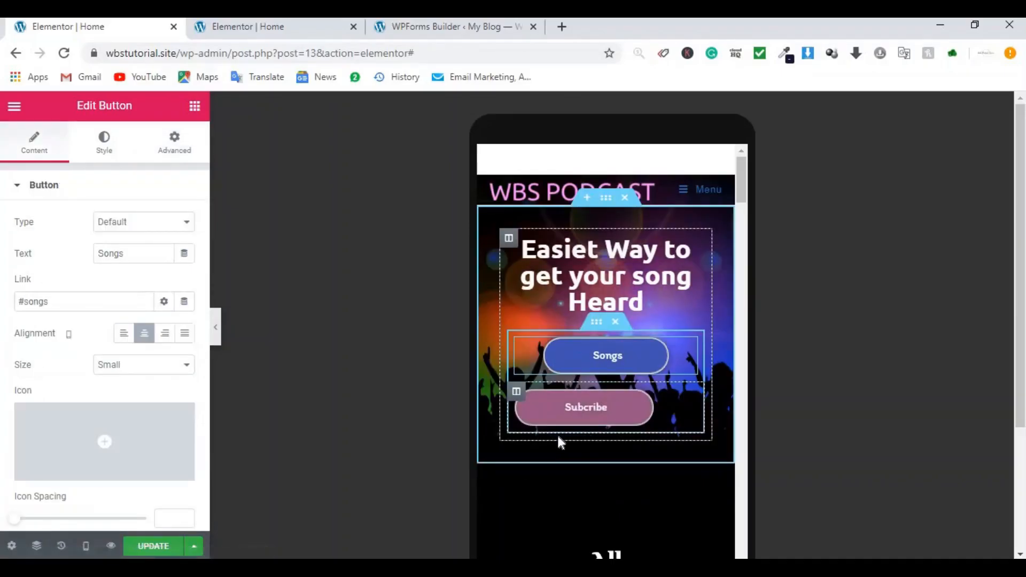
{"action": "left_click", "coordinate": [178, 153]}
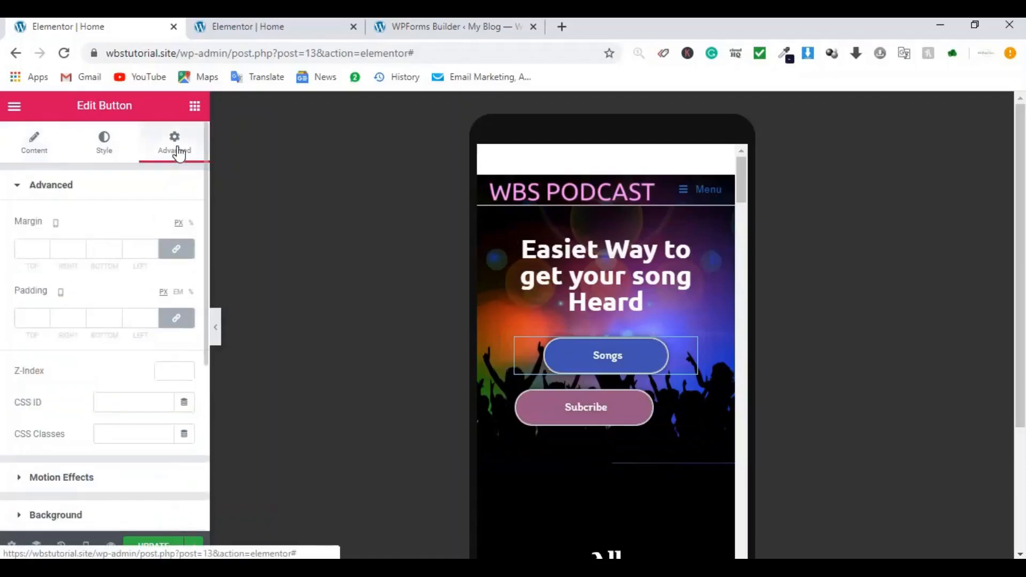
{"action": "left_click", "coordinate": [174, 322]}
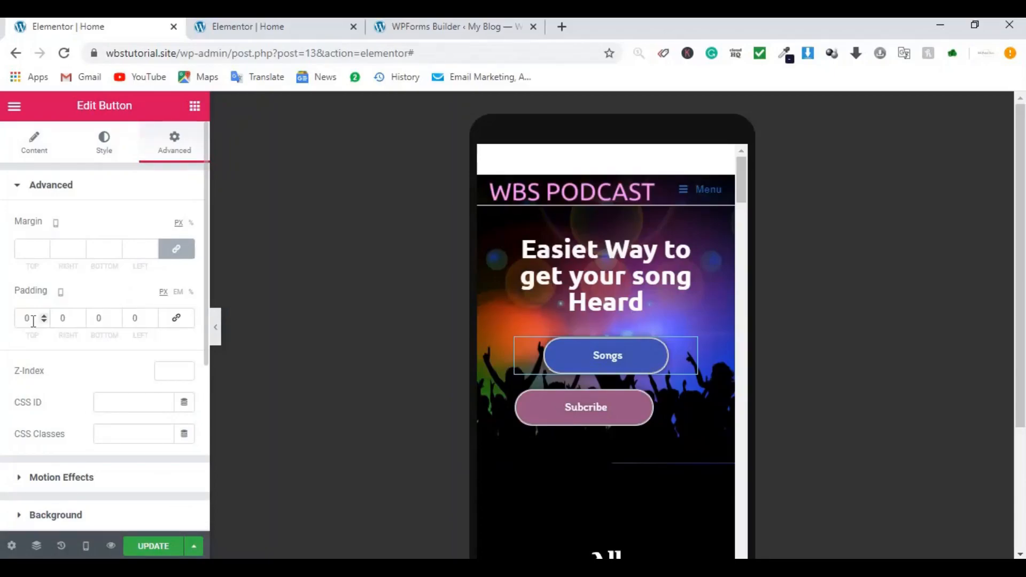
Step: Give the Songs button padding of 15 top and bottom and 30 left and right
{"action": "left_click_drag", "start_coordinate": [33, 321], "coordinate": [22, 321]}
{"action": "type", "text": "15"}
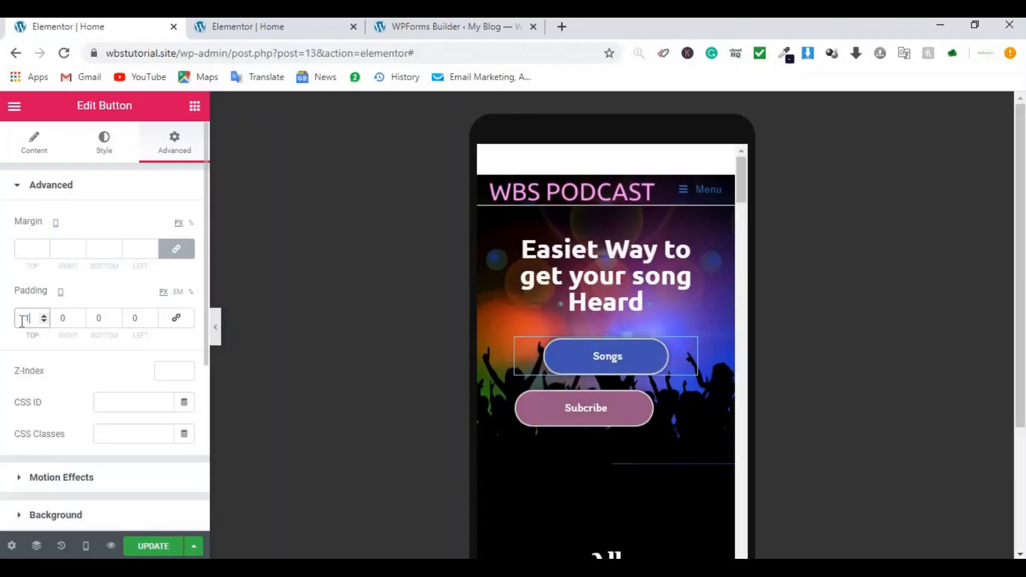
{"action": "left_click", "coordinate": [103, 318]}
{"action": "type", "text": "1"}
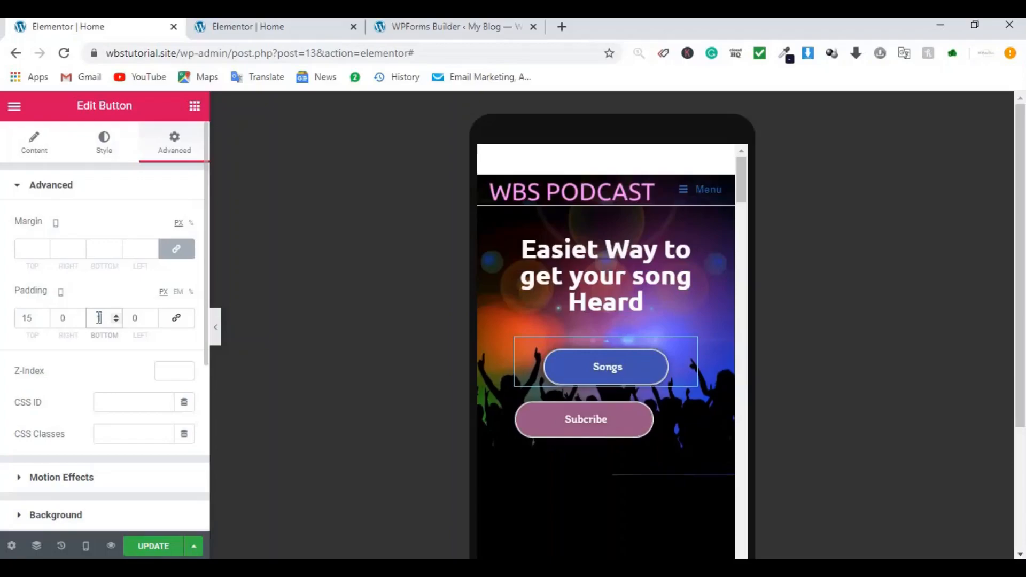
{"action": "type", "text": "5"}
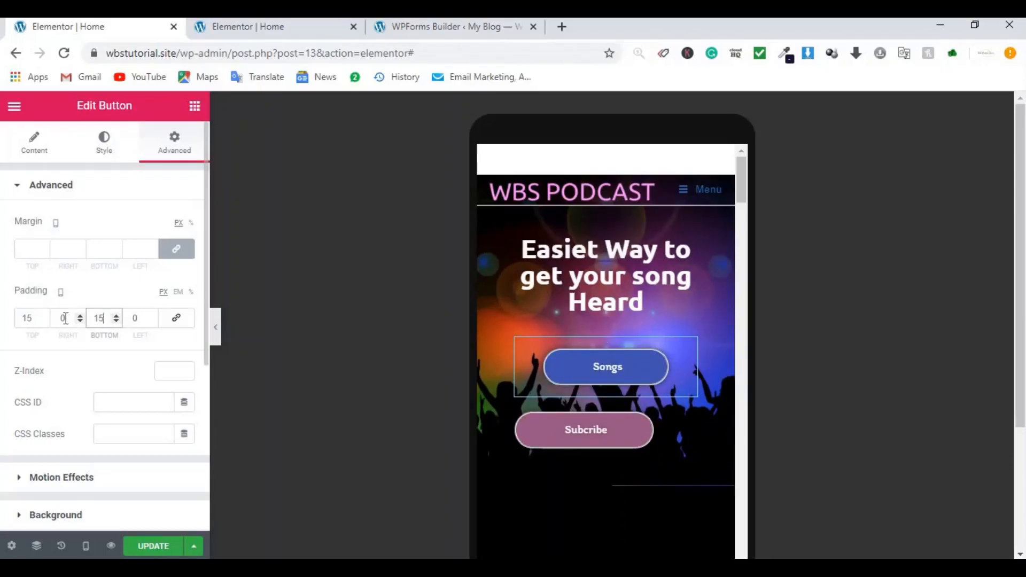
{"action": "left_click_drag", "start_coordinate": [64, 318], "coordinate": [53, 319]}
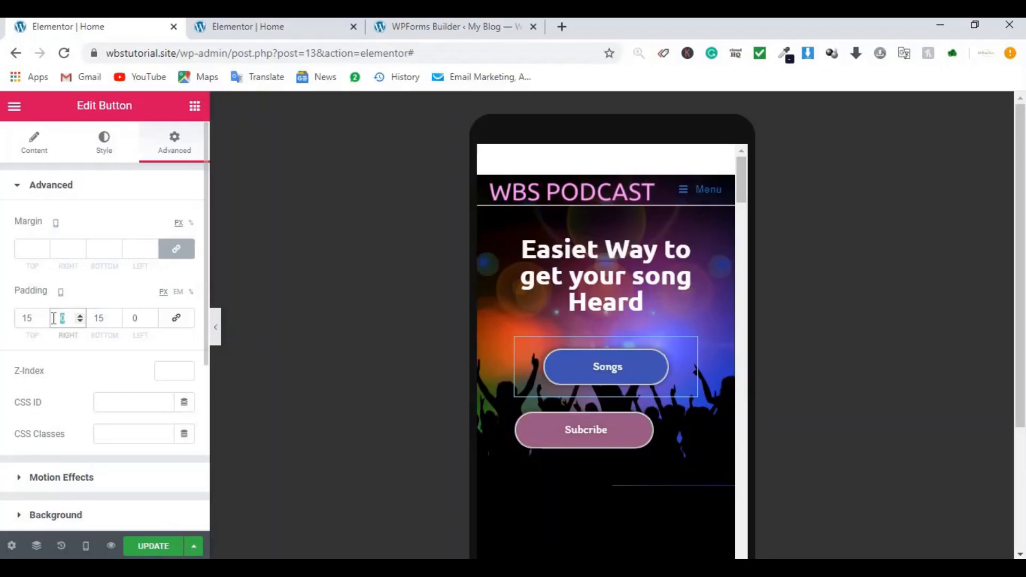
{"action": "type", "text": "30"}
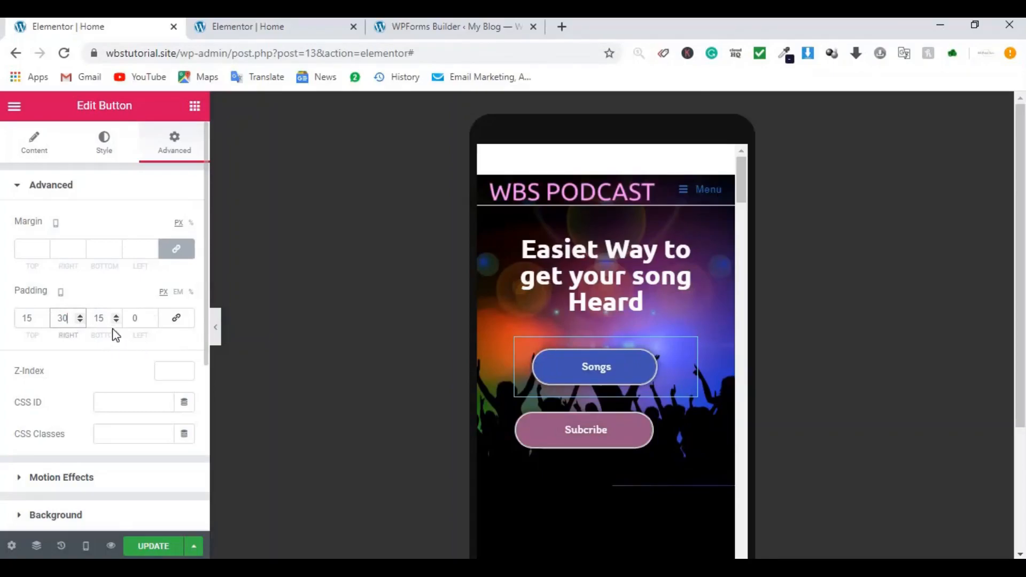
{"action": "left_click_drag", "start_coordinate": [138, 319], "coordinate": [127, 317]}
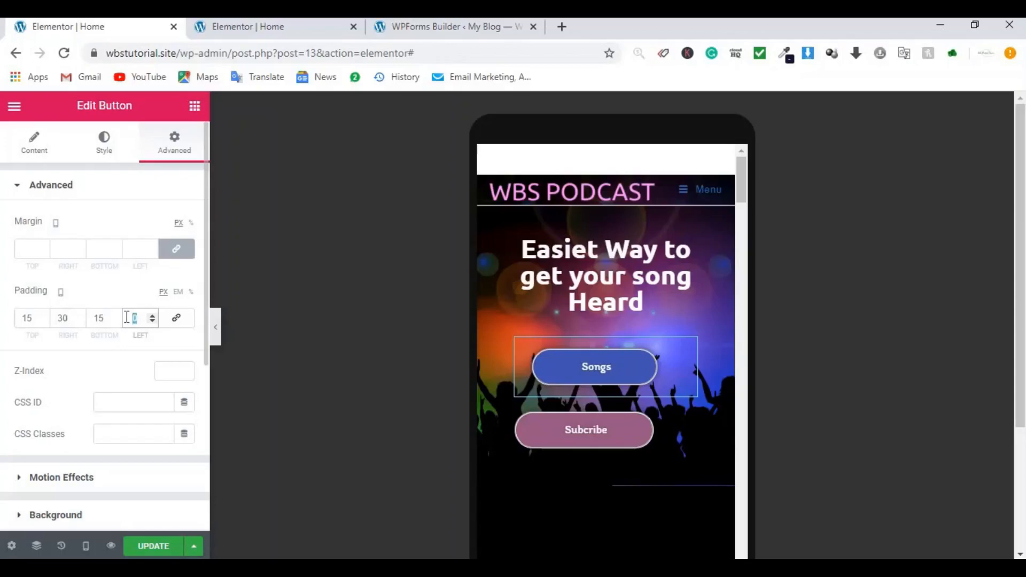
{"action": "type", "text": "30"}
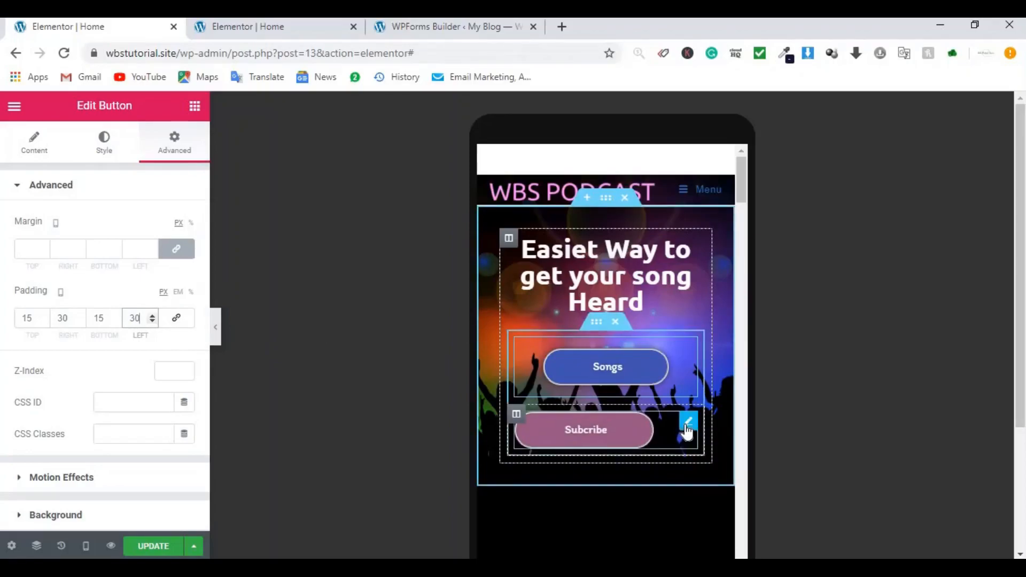
{"action": "left_click", "coordinate": [687, 427]}
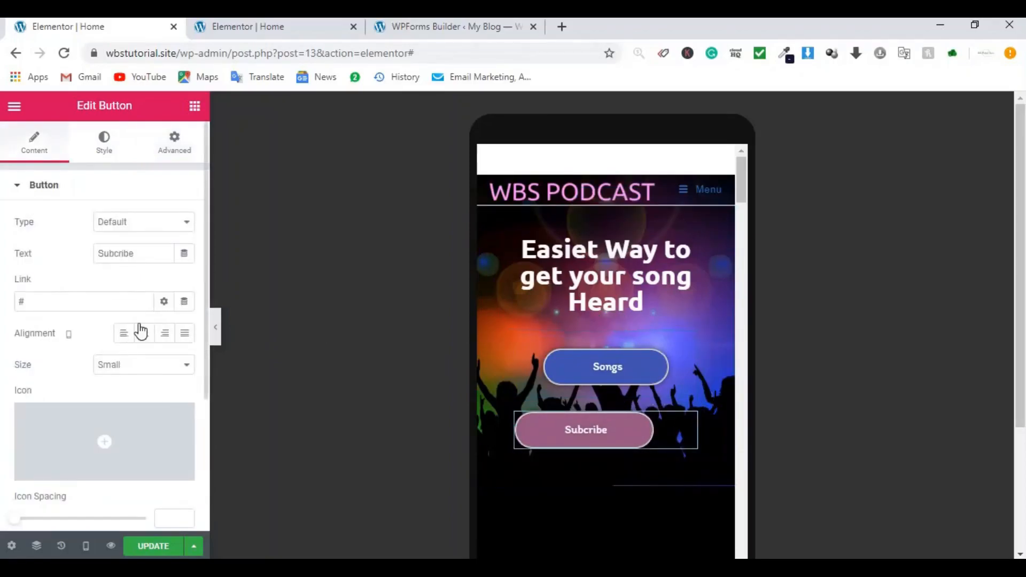
Step: Center the Subcribe button, unlink its padding, and enter 15 top and 40 right
{"action": "left_click", "coordinate": [144, 335]}
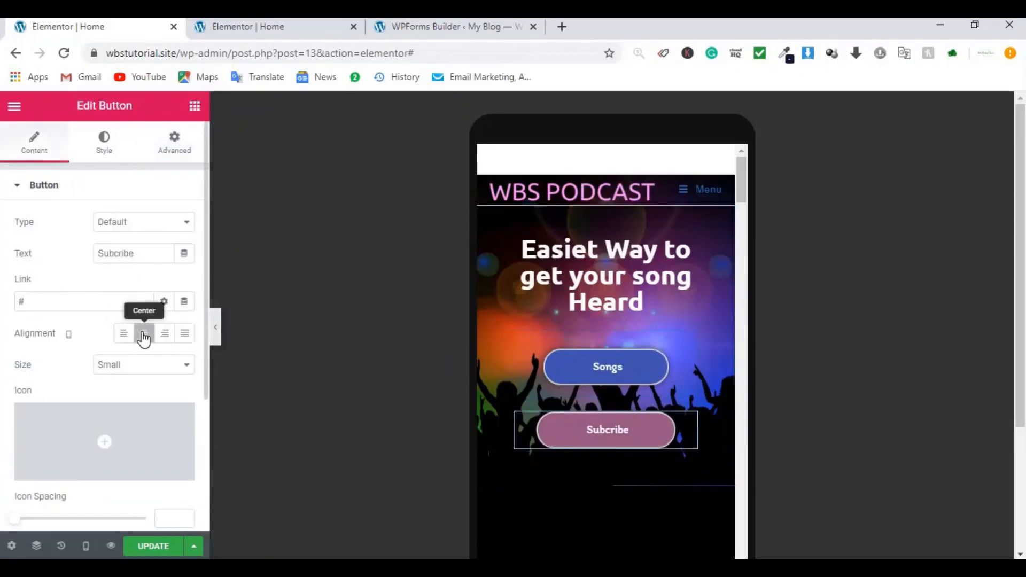
{"action": "left_click", "coordinate": [171, 154]}
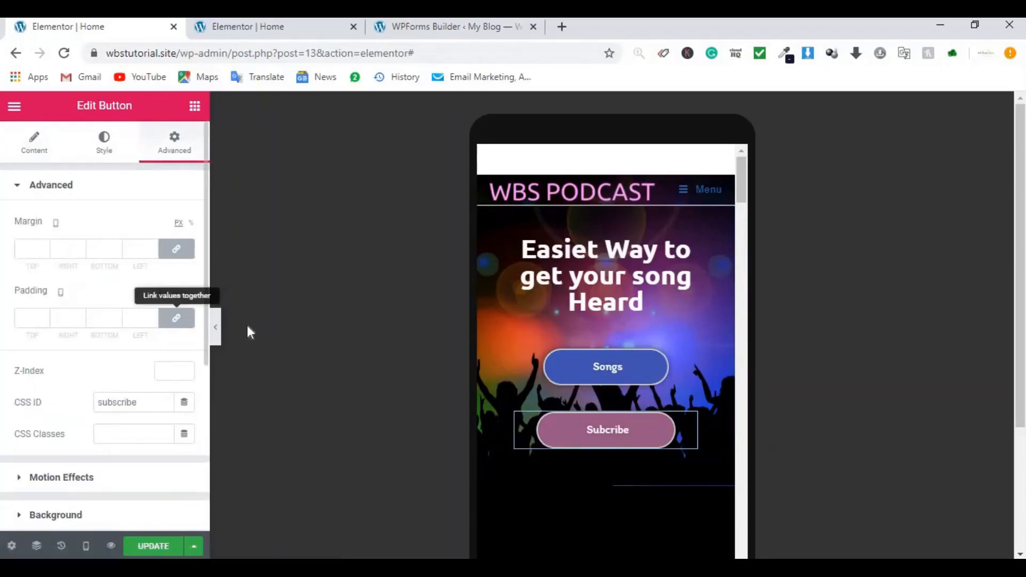
{"action": "left_click", "coordinate": [169, 317]}
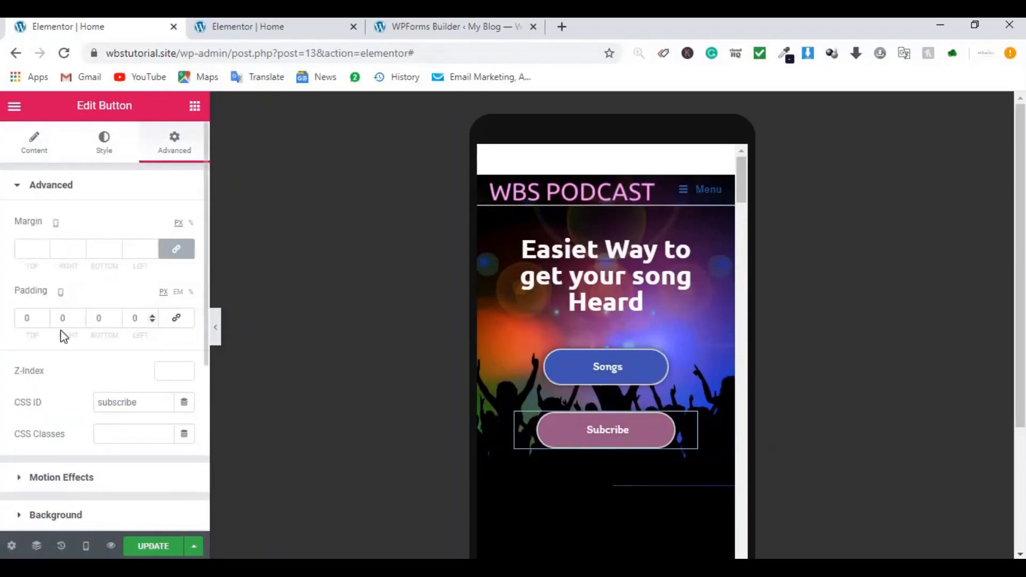
{"action": "left_click", "coordinate": [25, 319]}
{"action": "type", "text": "15"}
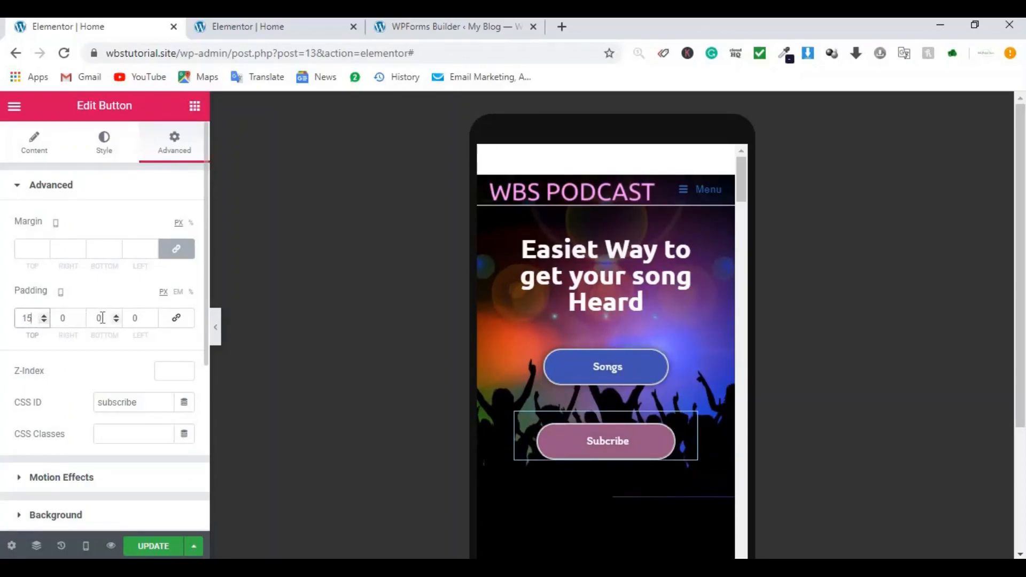
{"action": "key", "text": "Tab"}
{"action": "key", "text": "Tab"}
{"action": "type", "text": "15"}
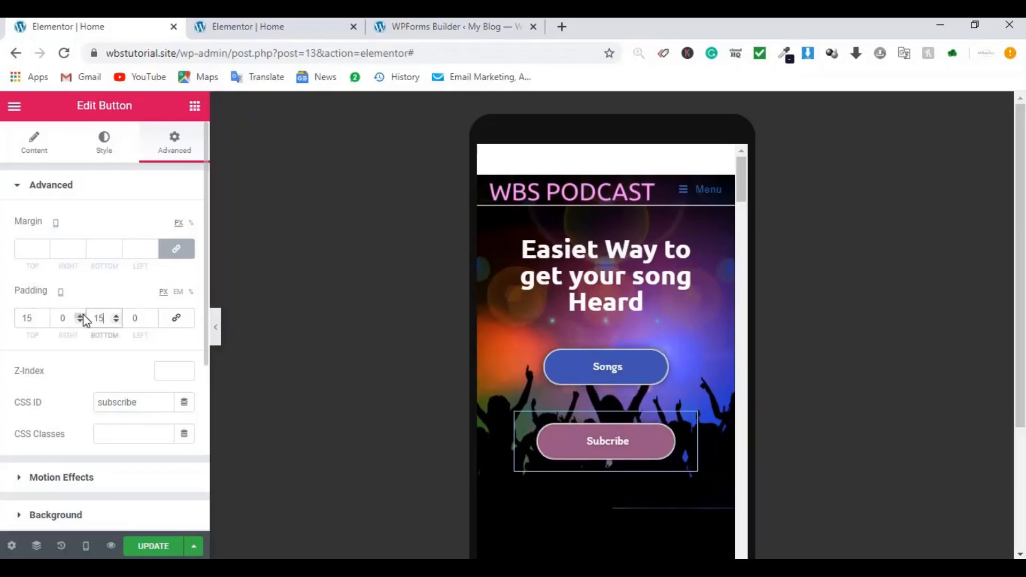
{"action": "key", "text": "shift+Tab"}
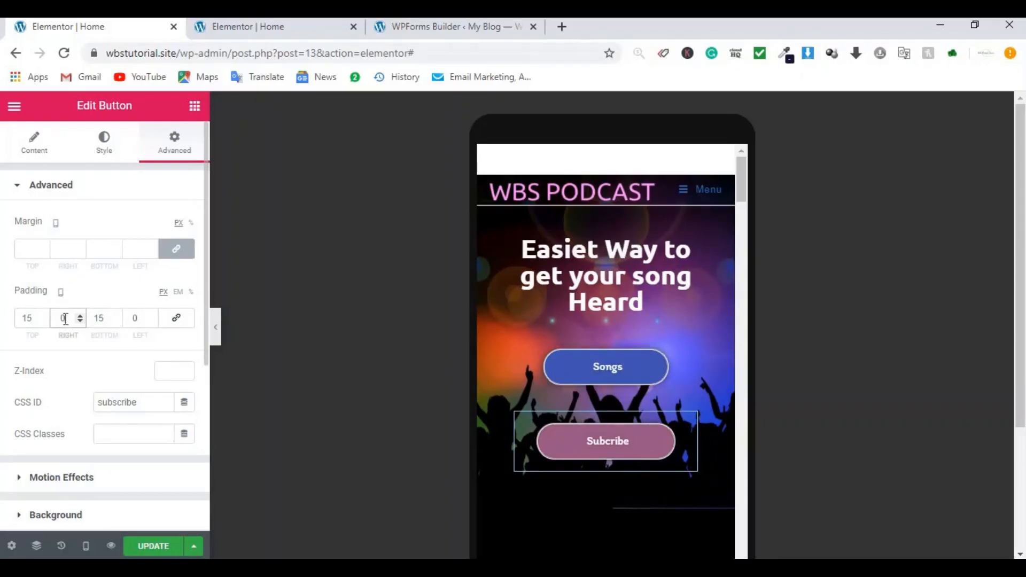
{"action": "type", "text": "4"}
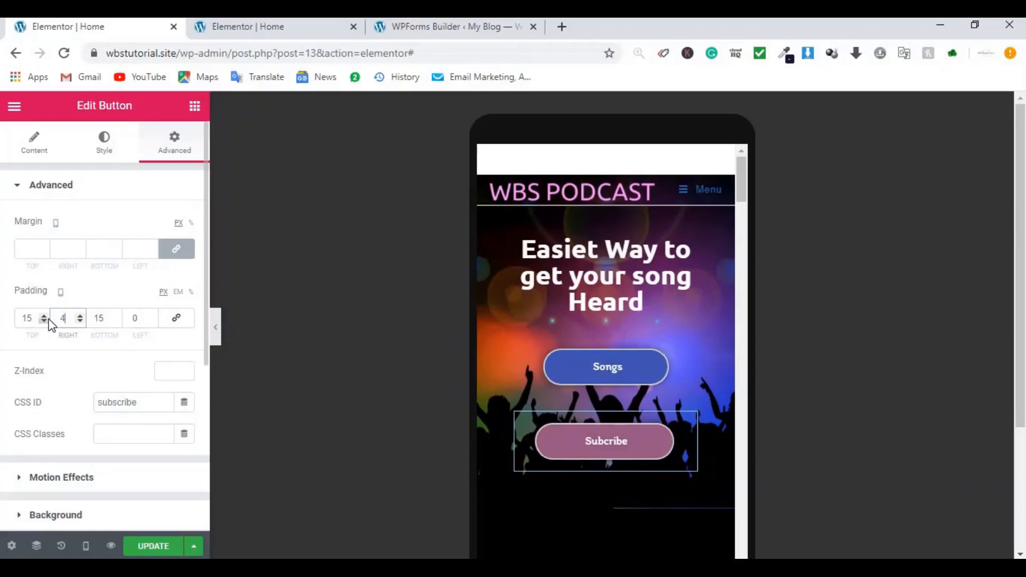
{"action": "type", "text": "0"}
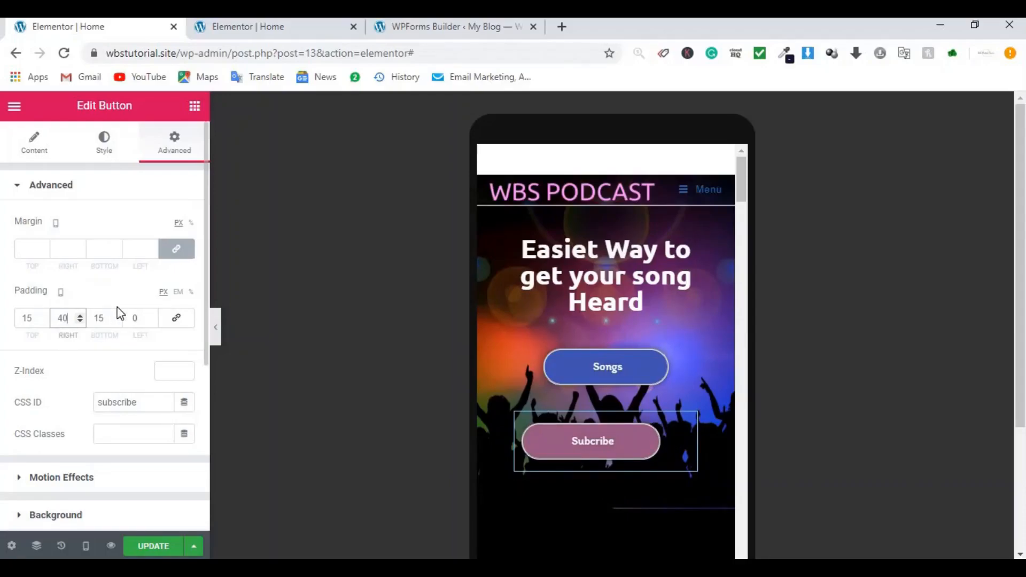
Step: Set the Subcribe button's left padding to 30 and its top padding to 0
{"action": "double_click", "coordinate": [134, 317]}
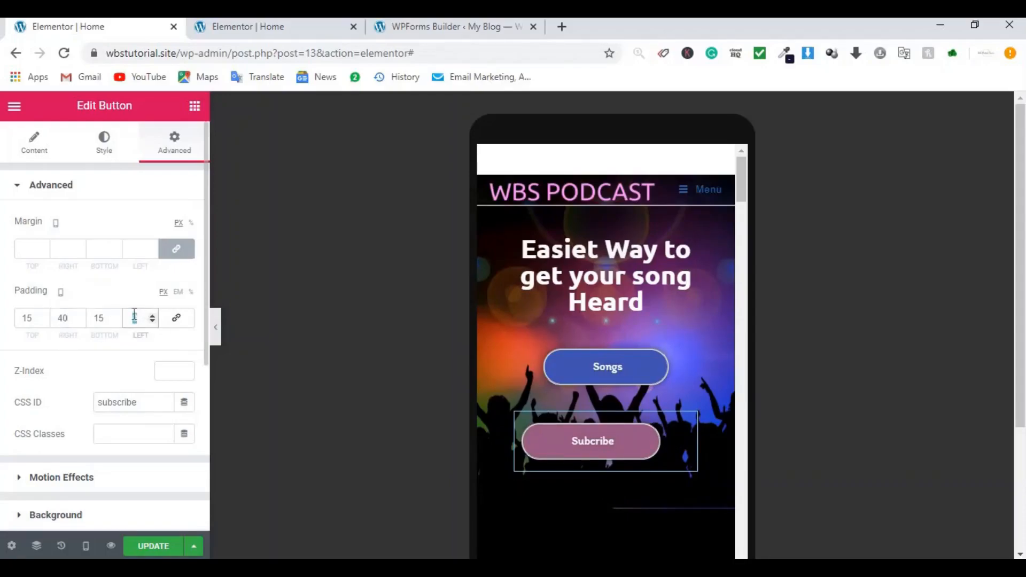
{"action": "type", "text": "40"}
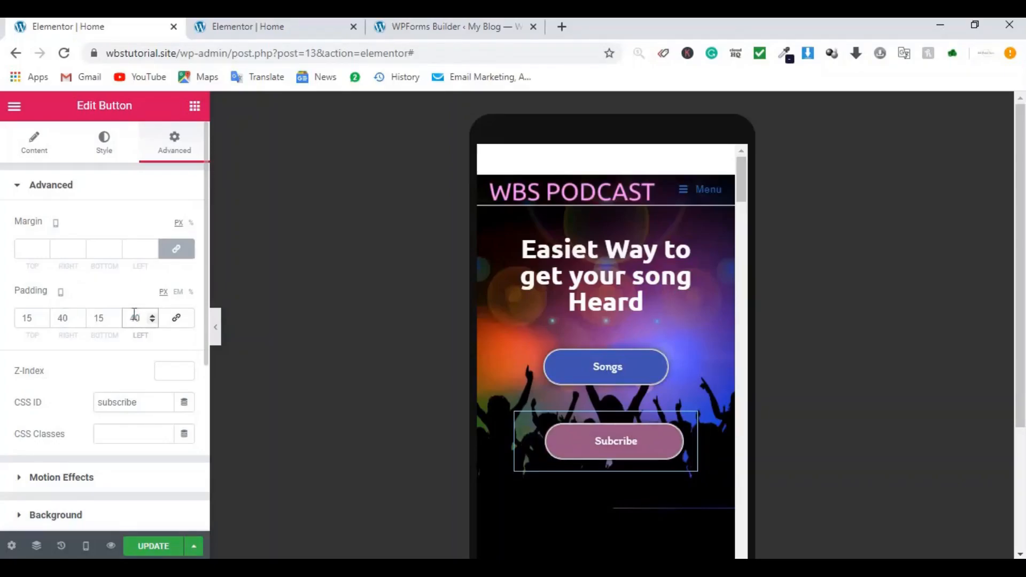
{"action": "scroll", "coordinate": [672, 365], "scroll_direction": "down", "scroll_amount": 2}
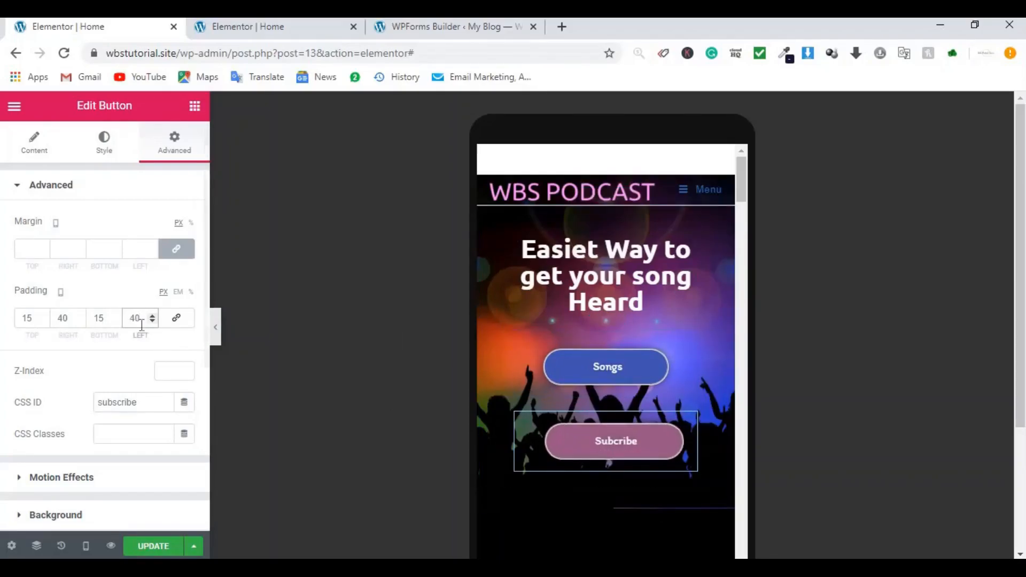
{"action": "left_click_drag", "start_coordinate": [130, 314], "coordinate": [129, 313]}
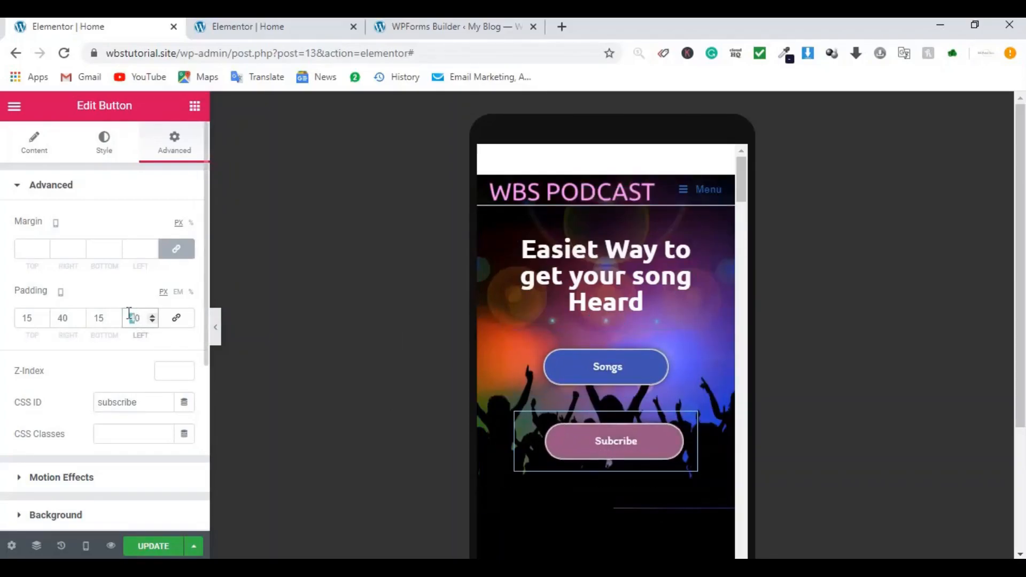
{"action": "type", "text": "3"}
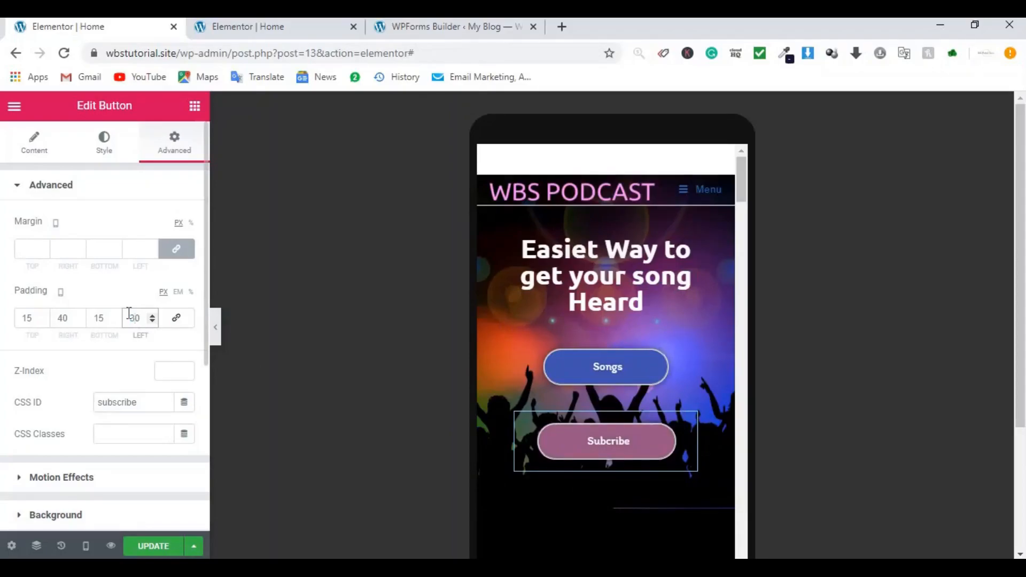
{"action": "double_click", "coordinate": [32, 318]}
{"action": "type", "text": "0"}
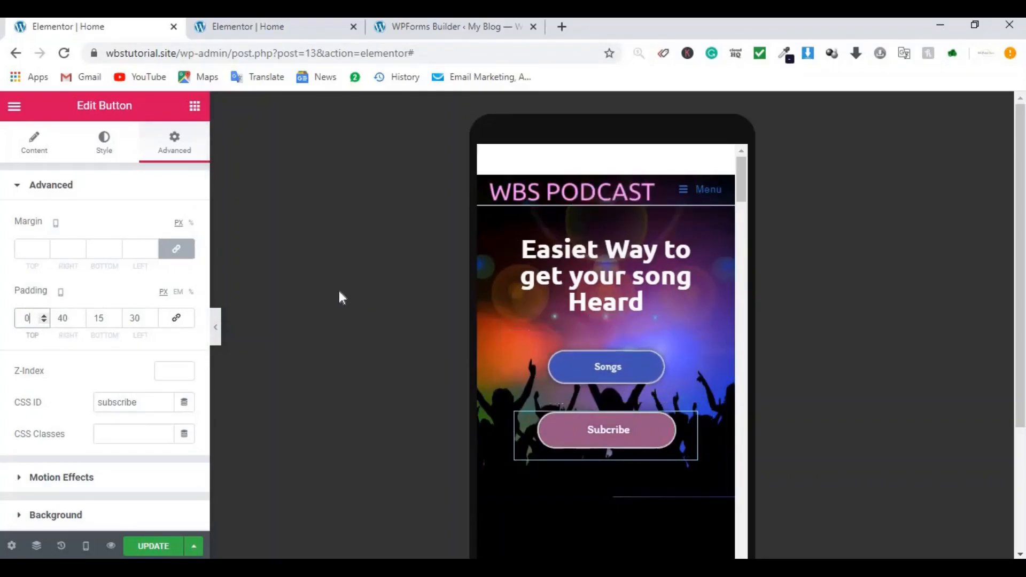
Step: Set the Songs button's bottom padding to 0
{"action": "left_click", "coordinate": [689, 348]}
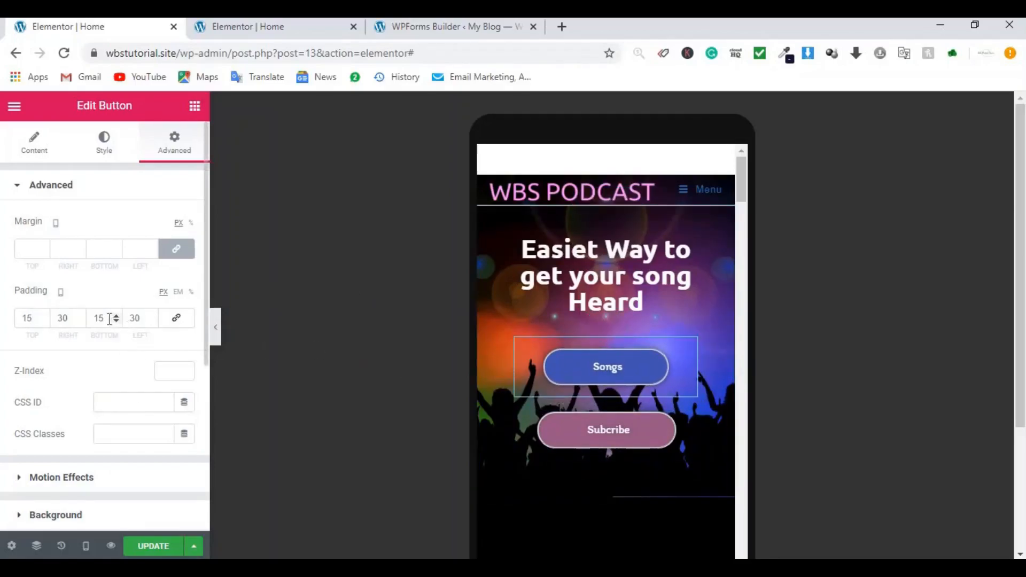
{"action": "left_click_drag", "start_coordinate": [106, 316], "coordinate": [87, 322]}
{"action": "type", "text": "0"}
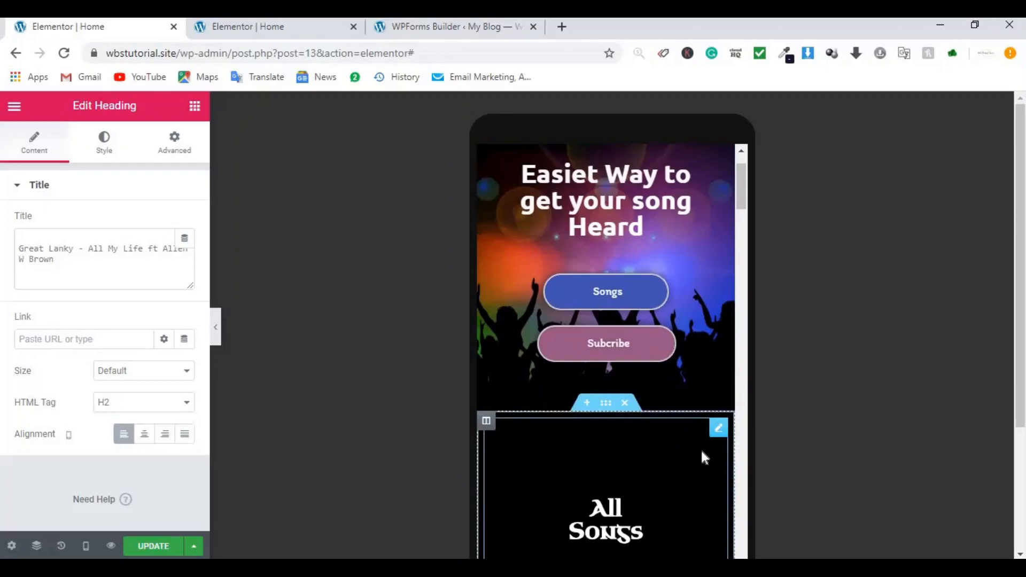
Step: Give the All Songs heading a top margin of 50
{"action": "left_click", "coordinate": [718, 428]}
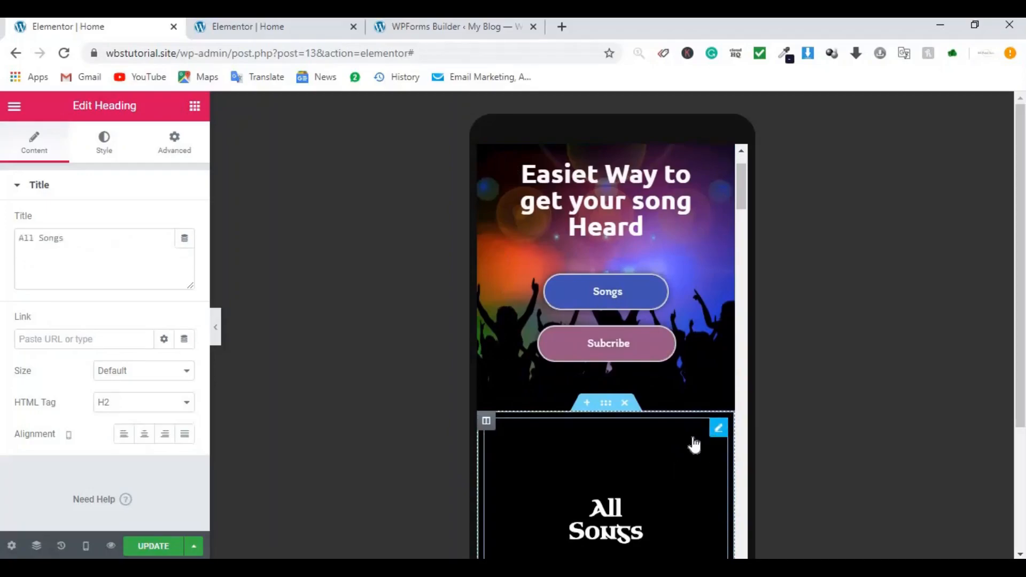
{"action": "left_click", "coordinate": [163, 161]}
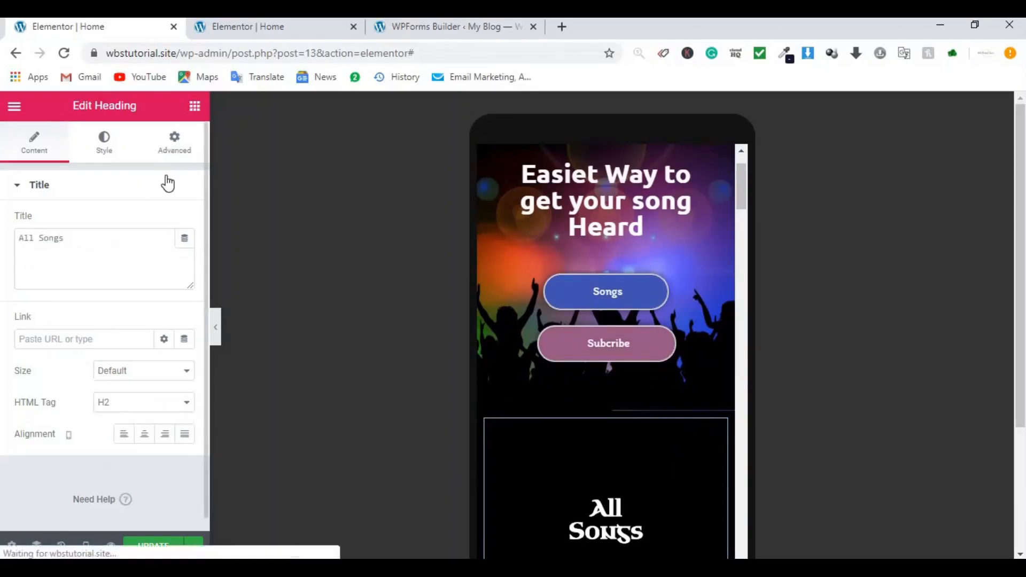
{"action": "left_click", "coordinate": [33, 249]}
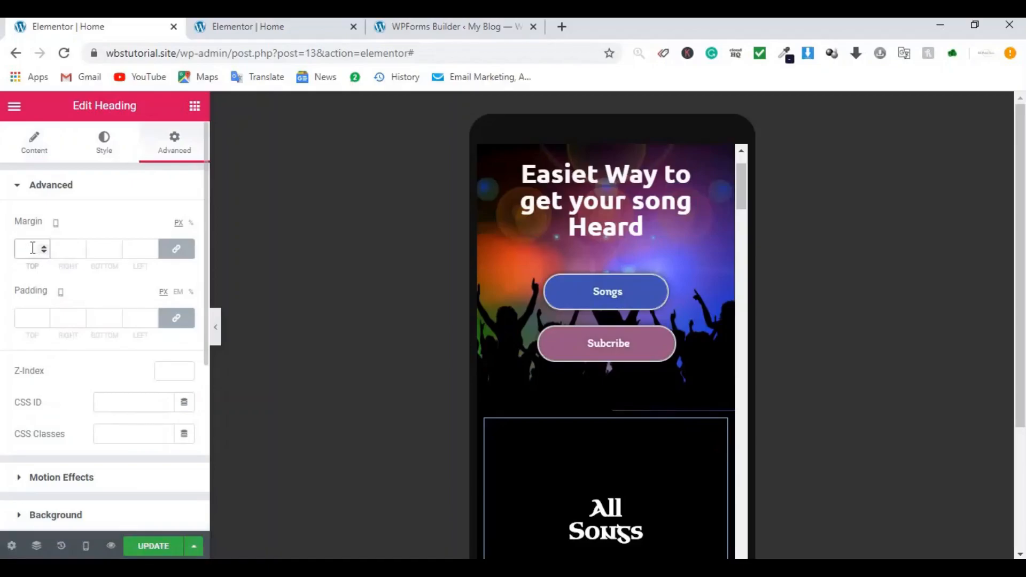
{"action": "type", "text": "50"}
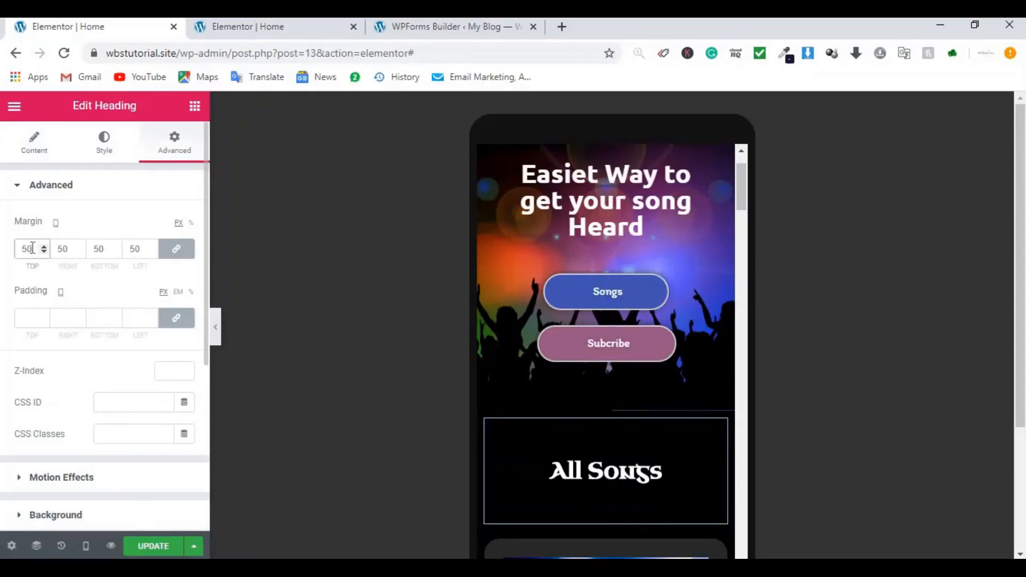
Step: Center the first Great Lanky song heading and copy its style
{"action": "scroll", "coordinate": [690, 412], "scroll_direction": "down", "scroll_amount": 5}
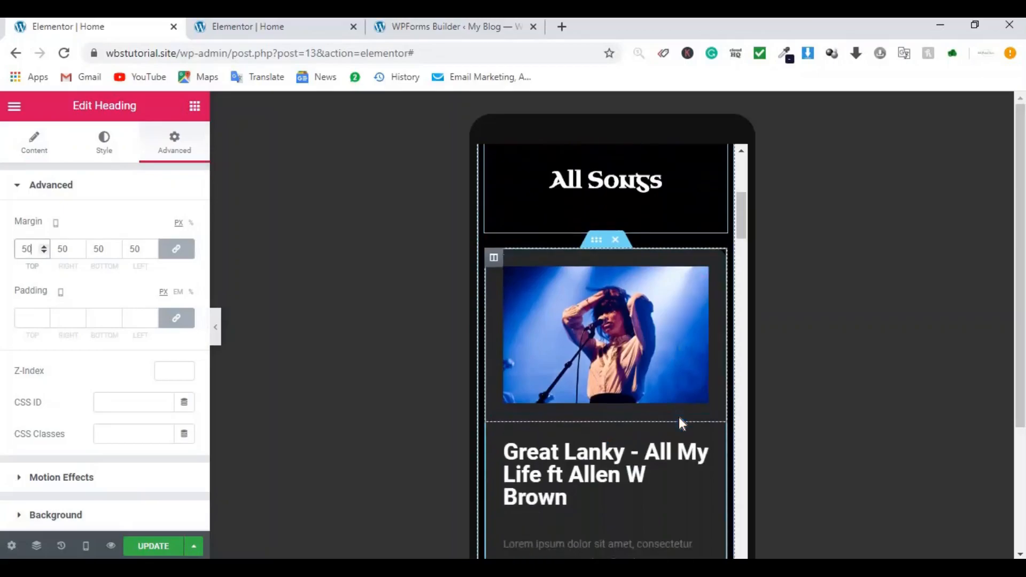
{"action": "left_click", "coordinate": [713, 434]}
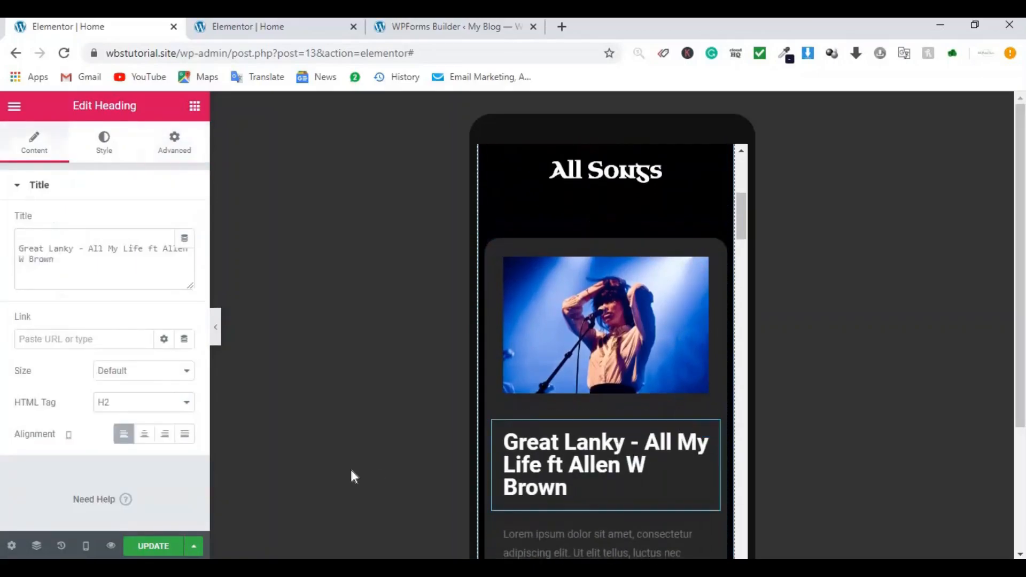
{"action": "left_click", "coordinate": [144, 434]}
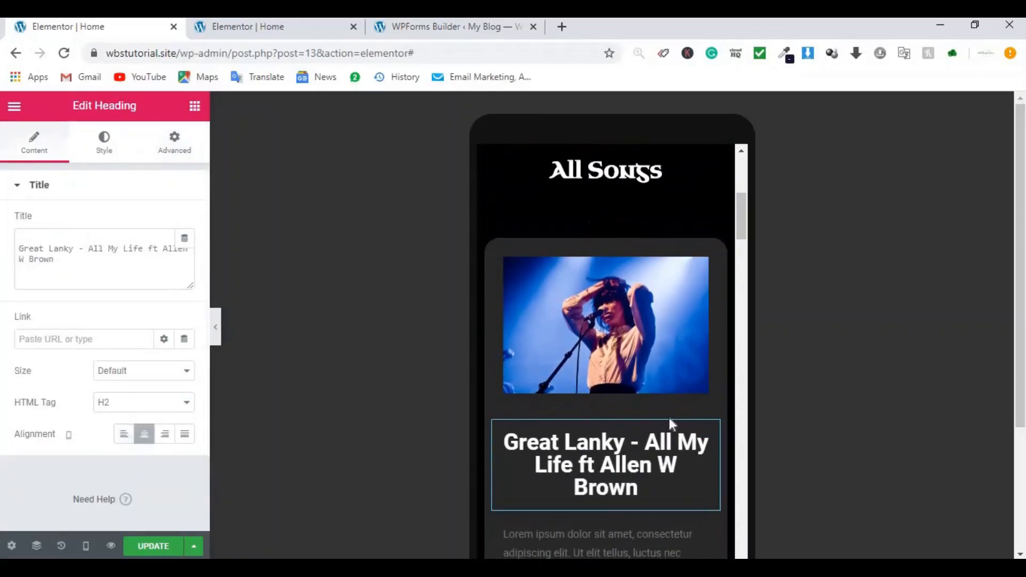
{"action": "scroll", "coordinate": [670, 419], "scroll_direction": "down", "scroll_amount": 4}
{"action": "scroll", "coordinate": [669, 415], "scroll_direction": "down", "scroll_amount": 1}
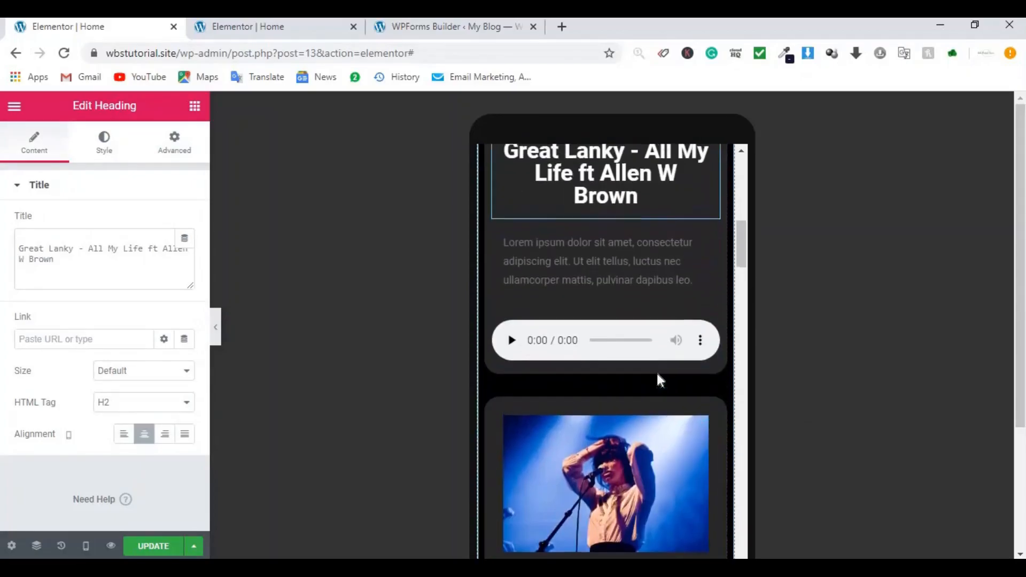
{"action": "scroll", "coordinate": [658, 378], "scroll_direction": "up", "scroll_amount": 3}
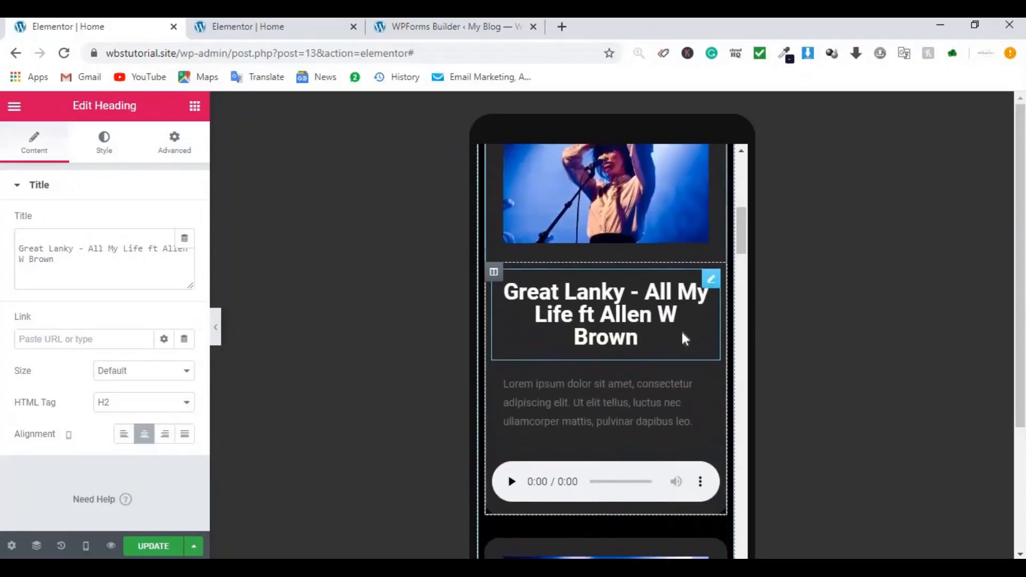
{"action": "right_click", "coordinate": [709, 290]}
{"action": "left_click", "coordinate": [725, 352]}
Step: Paste the centred style onto the second and third song headings
{"action": "scroll", "coordinate": [628, 352], "scroll_direction": "down", "scroll_amount": 5}
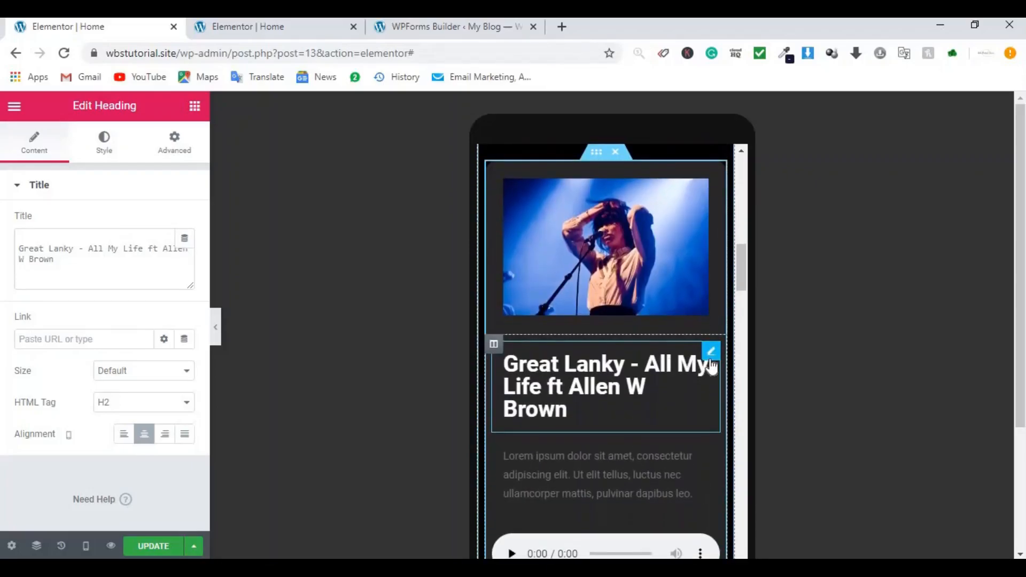
{"action": "right_click", "coordinate": [711, 367]}
{"action": "left_click", "coordinate": [751, 444]}
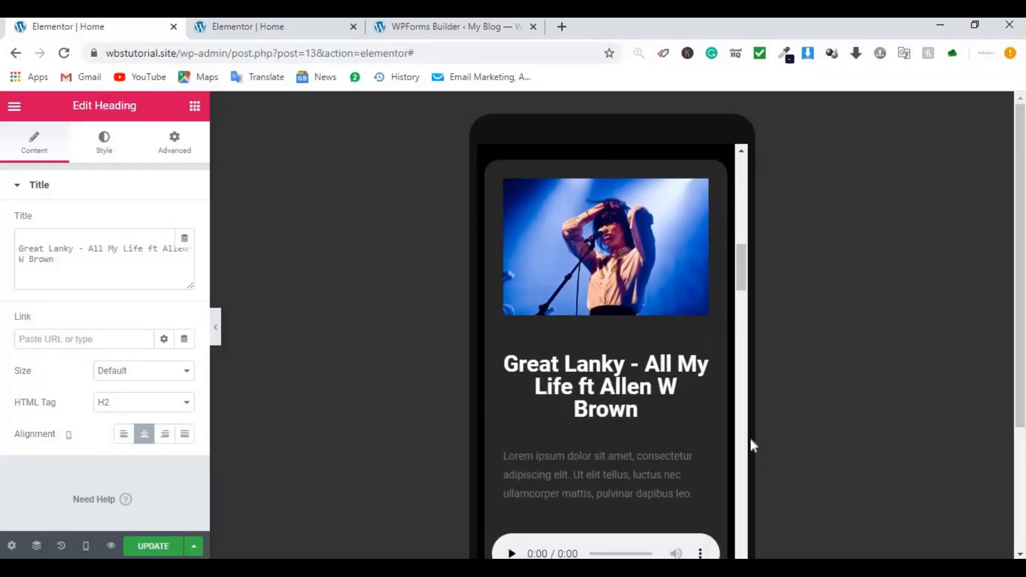
{"action": "scroll", "coordinate": [714, 392], "scroll_direction": "down", "scroll_amount": 4}
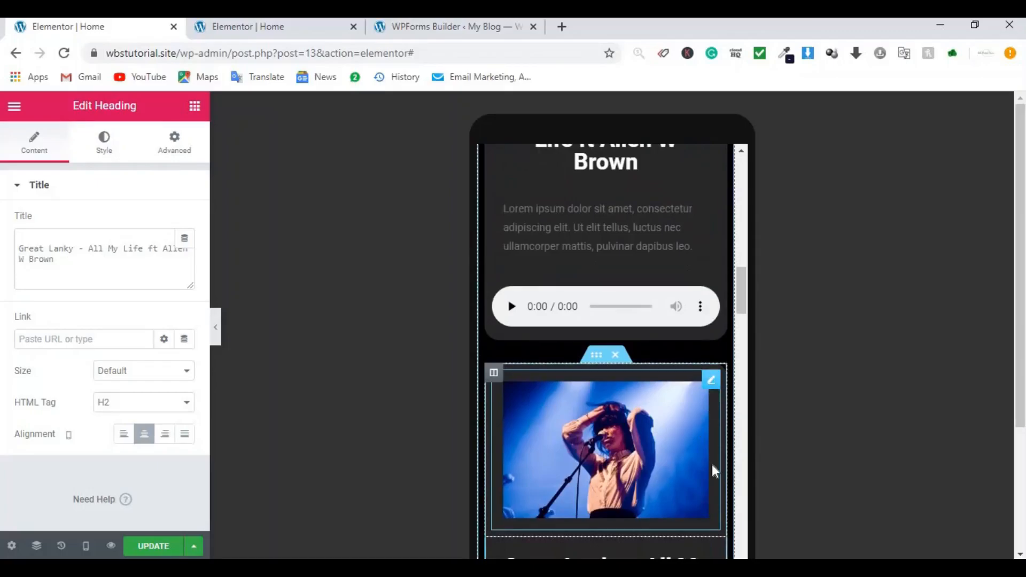
{"action": "scroll", "coordinate": [712, 464], "scroll_direction": "down", "scroll_amount": 4}
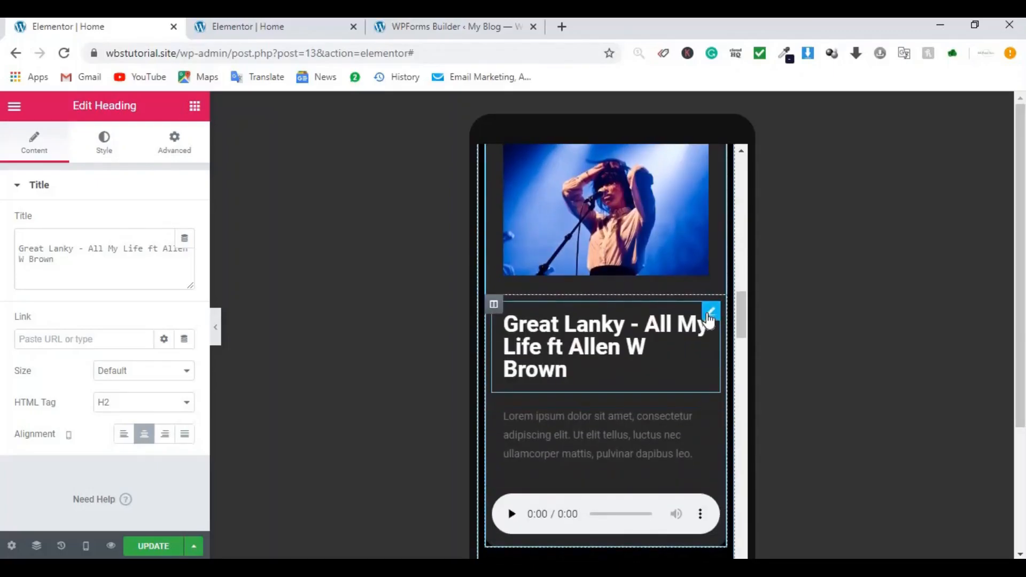
{"action": "right_click", "coordinate": [709, 321]}
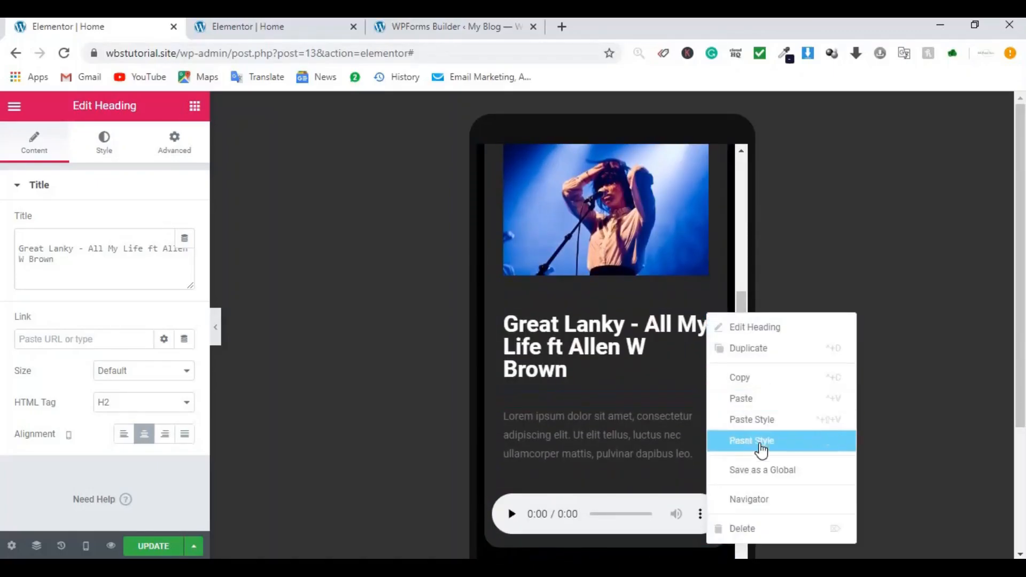
{"action": "left_click", "coordinate": [756, 421]}
{"action": "scroll", "coordinate": [638, 387], "scroll_direction": "down", "scroll_amount": 2}
{"action": "scroll", "coordinate": [636, 390], "scroll_direction": "down", "scroll_amount": 6}
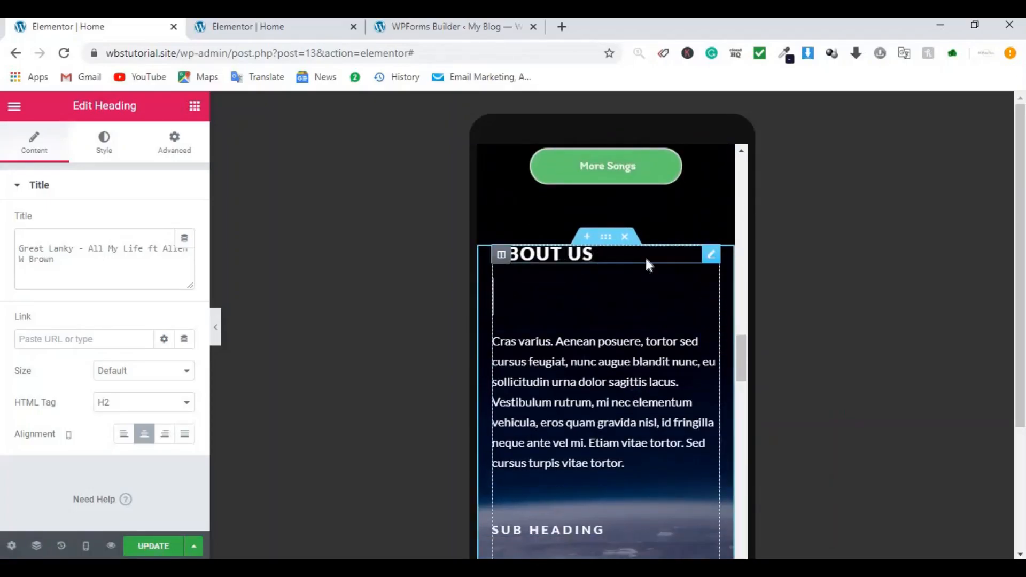
Step: Center the About Us heading
{"action": "left_click", "coordinate": [709, 259]}
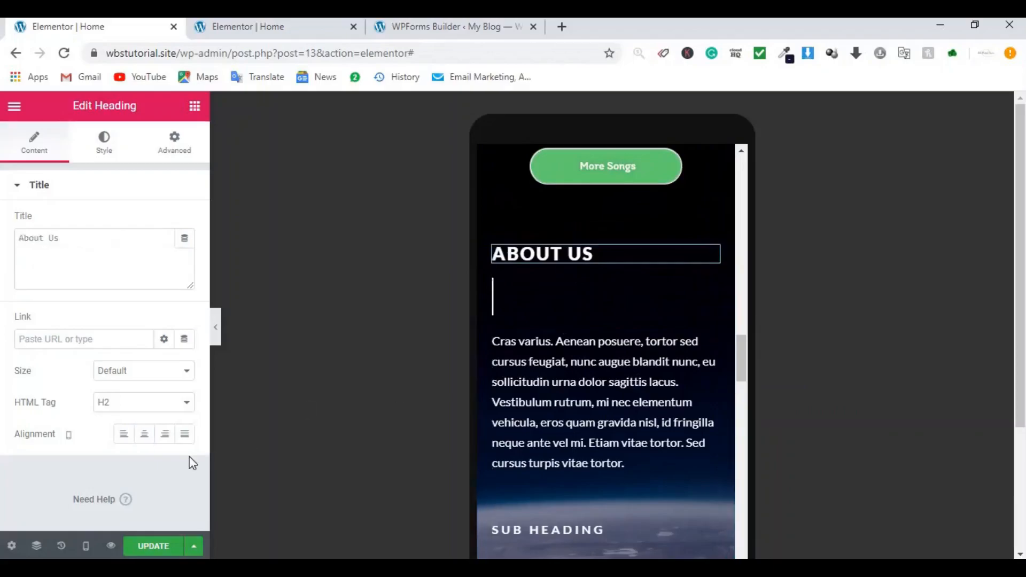
{"action": "left_click", "coordinate": [146, 437]}
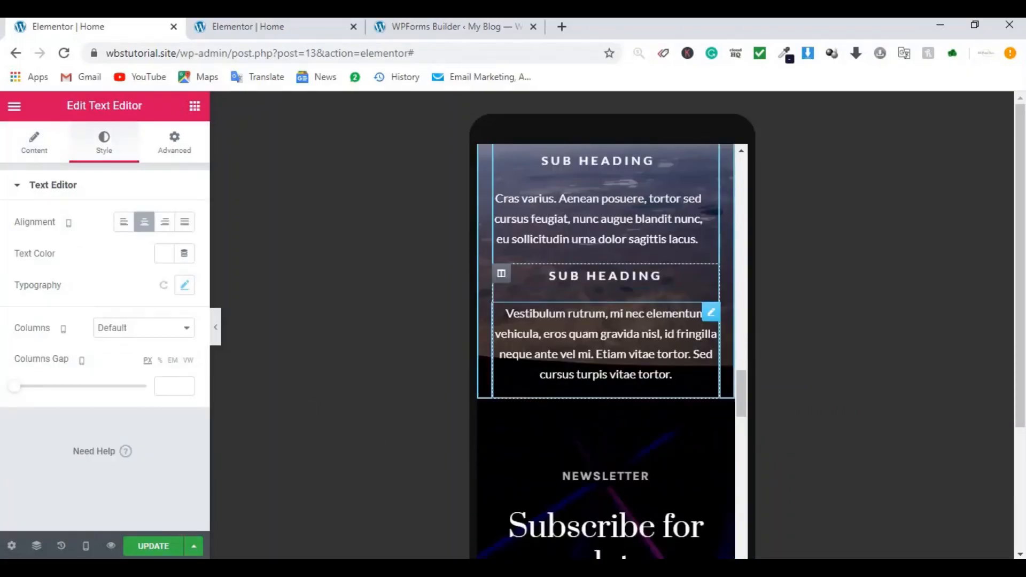
{"action": "scroll", "coordinate": [691, 337], "scroll_direction": "down", "scroll_amount": 10}
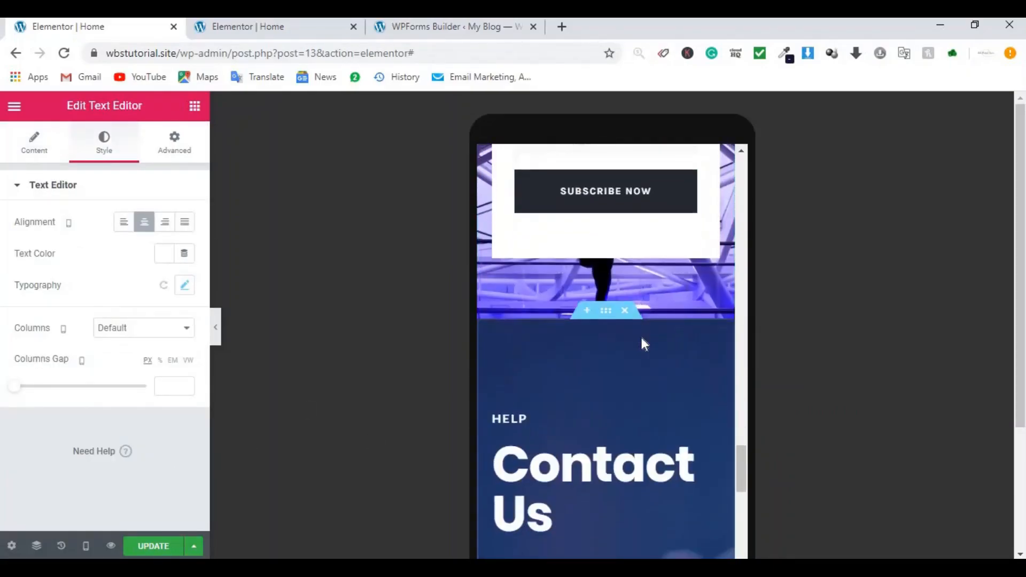
{"action": "scroll", "coordinate": [641, 338], "scroll_direction": "down", "scroll_amount": 3}
Step: Center the Contact Us heading and the paragraph below it
{"action": "left_click", "coordinate": [711, 275]}
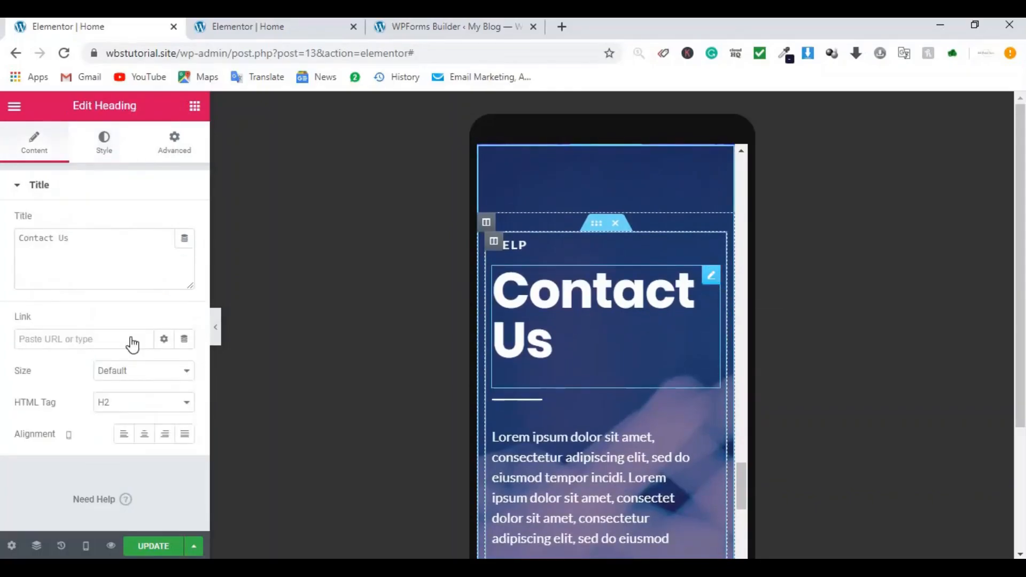
{"action": "left_click", "coordinate": [143, 434]}
{"action": "scroll", "coordinate": [678, 347], "scroll_direction": "down", "scroll_amount": 3}
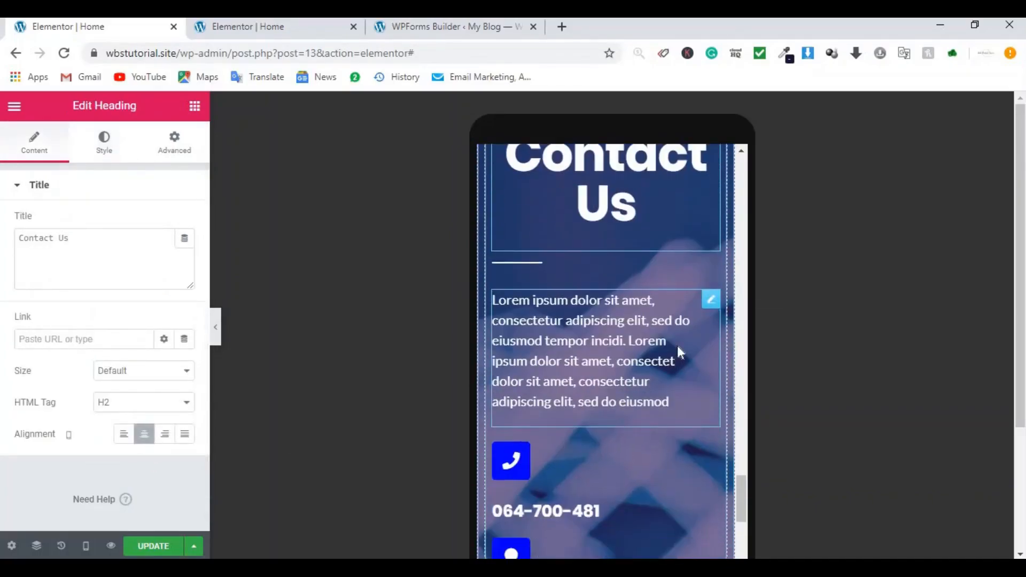
{"action": "left_click", "coordinate": [709, 289]}
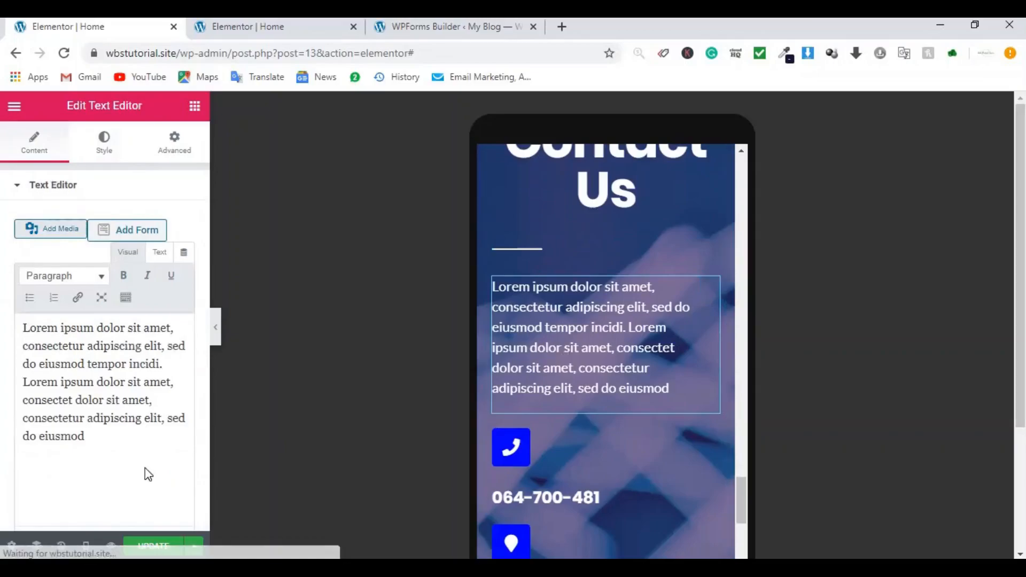
{"action": "left_click", "coordinate": [100, 155]}
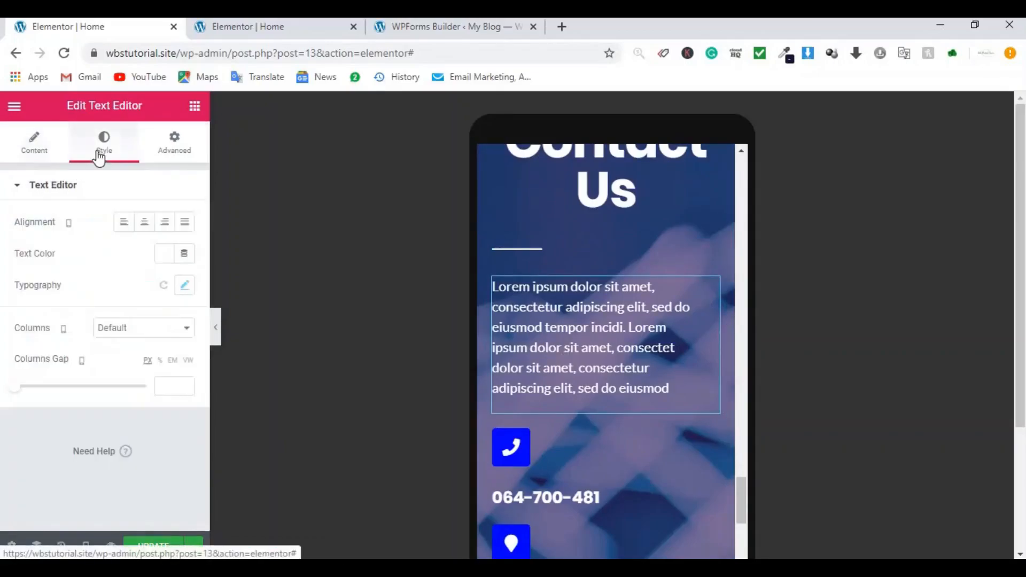
{"action": "left_click", "coordinate": [144, 222]}
{"action": "scroll", "coordinate": [596, 298], "scroll_direction": "down", "scroll_amount": 3}
{"action": "scroll", "coordinate": [596, 300], "scroll_direction": "down", "scroll_amount": 12}
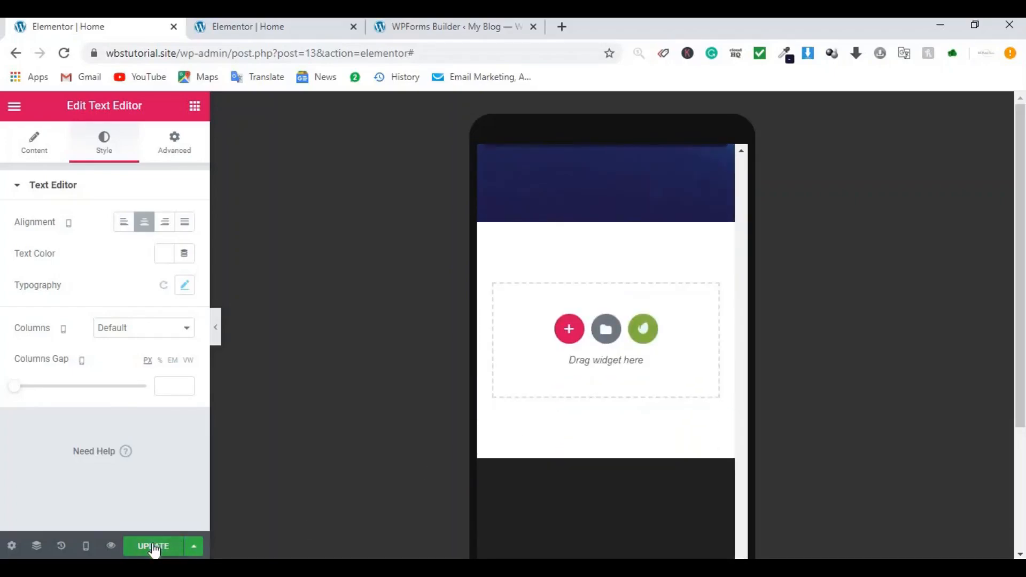
{"action": "left_click", "coordinate": [85, 548]}
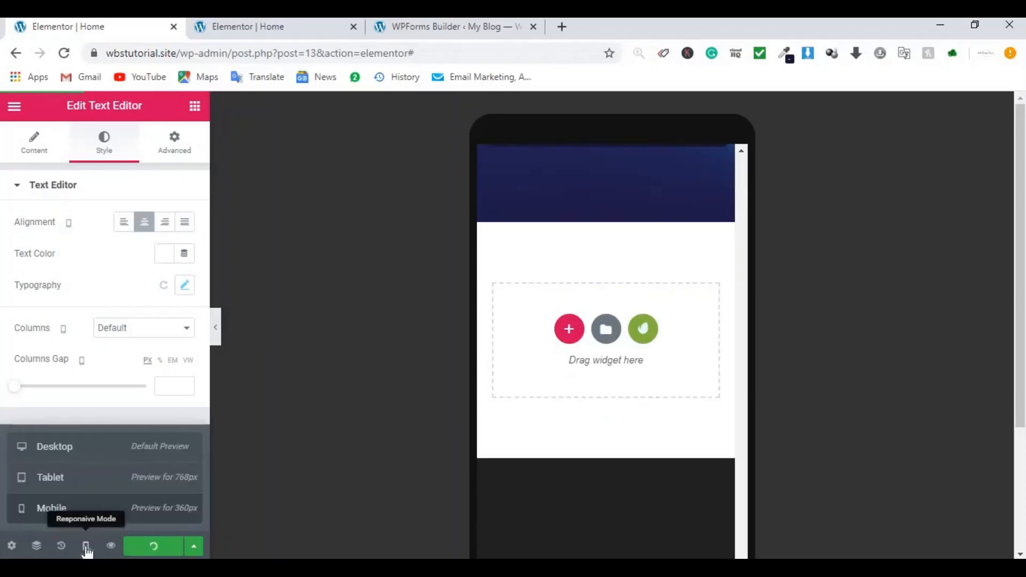
Step: Switch the preview to tablet width and scroll back up to the hero heading
{"action": "left_click", "coordinate": [94, 484]}
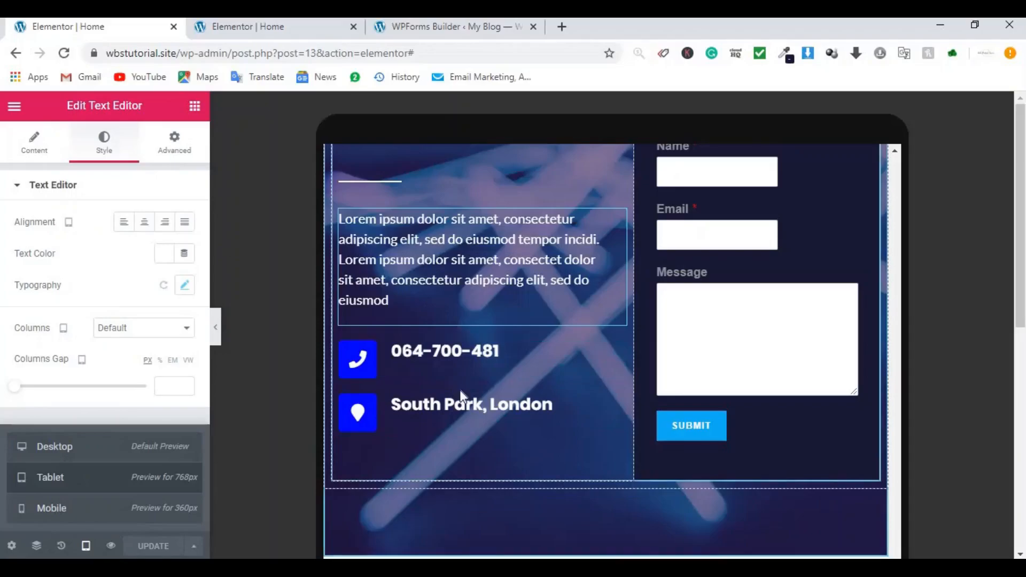
{"action": "scroll", "coordinate": [601, 344], "scroll_direction": "up", "scroll_amount": 10}
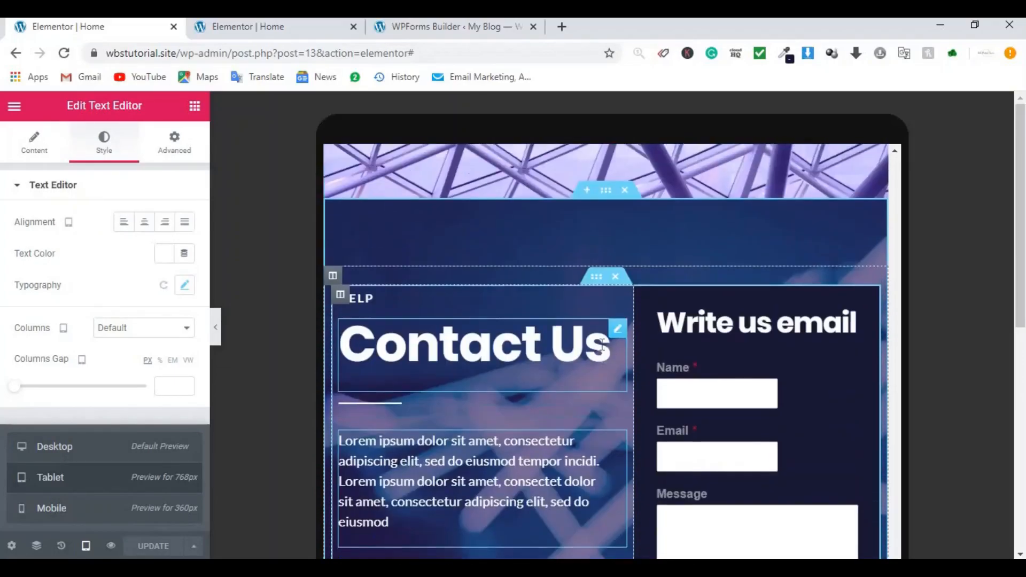
{"action": "scroll", "coordinate": [600, 344], "scroll_direction": "up", "scroll_amount": 8}
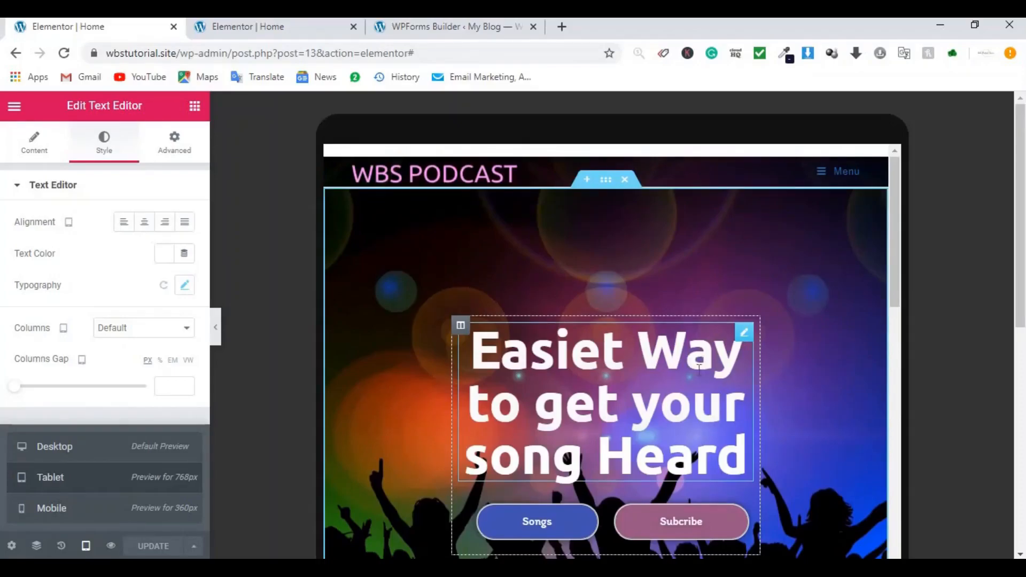
{"action": "scroll", "coordinate": [699, 369], "scroll_direction": "down", "scroll_amount": 2}
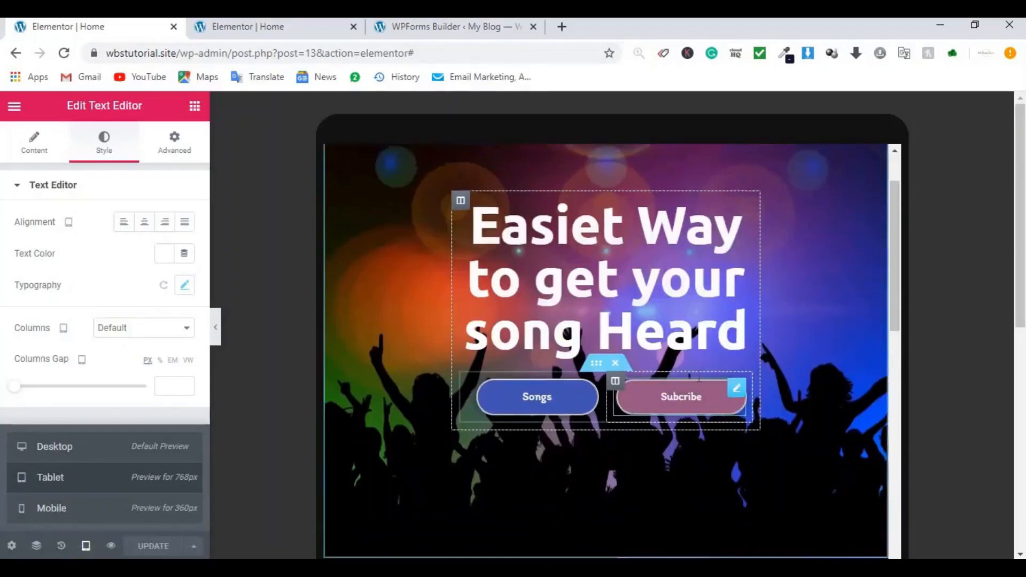
{"action": "scroll", "coordinate": [699, 368], "scroll_direction": "up", "scroll_amount": 2}
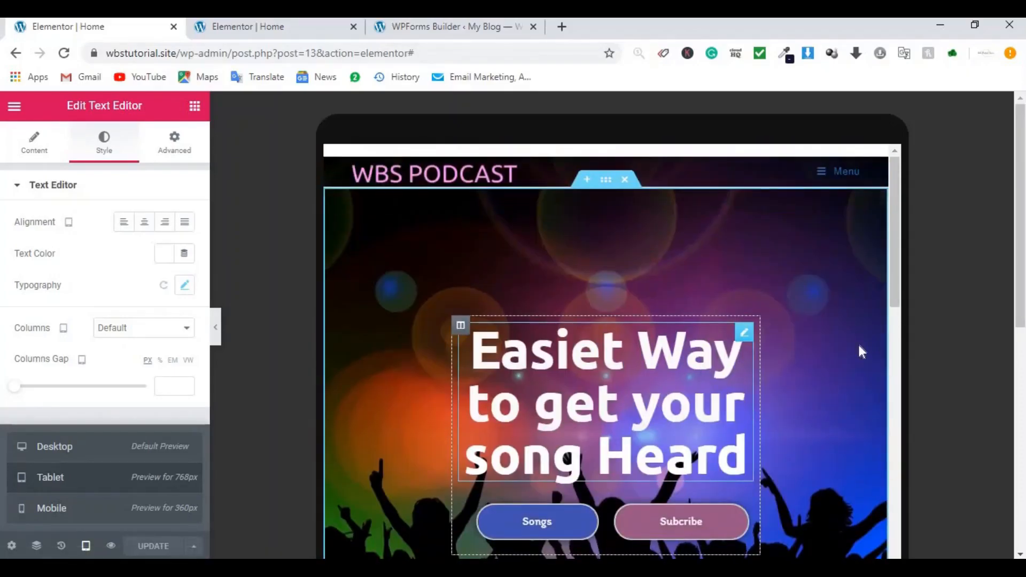
Step: Set the hero heading's tablet typography size to 60
{"action": "left_click", "coordinate": [744, 334]}
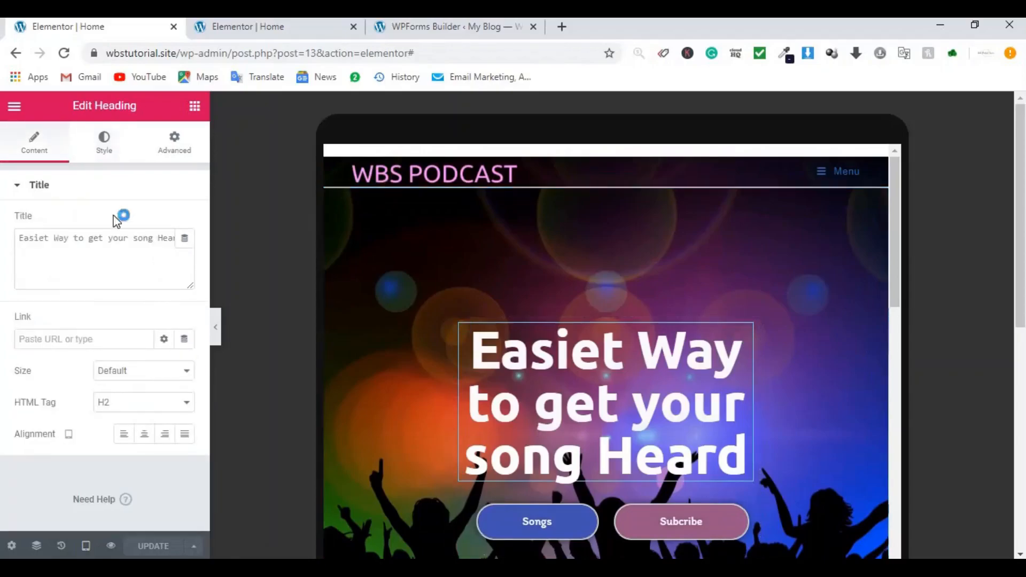
{"action": "left_click", "coordinate": [102, 149]}
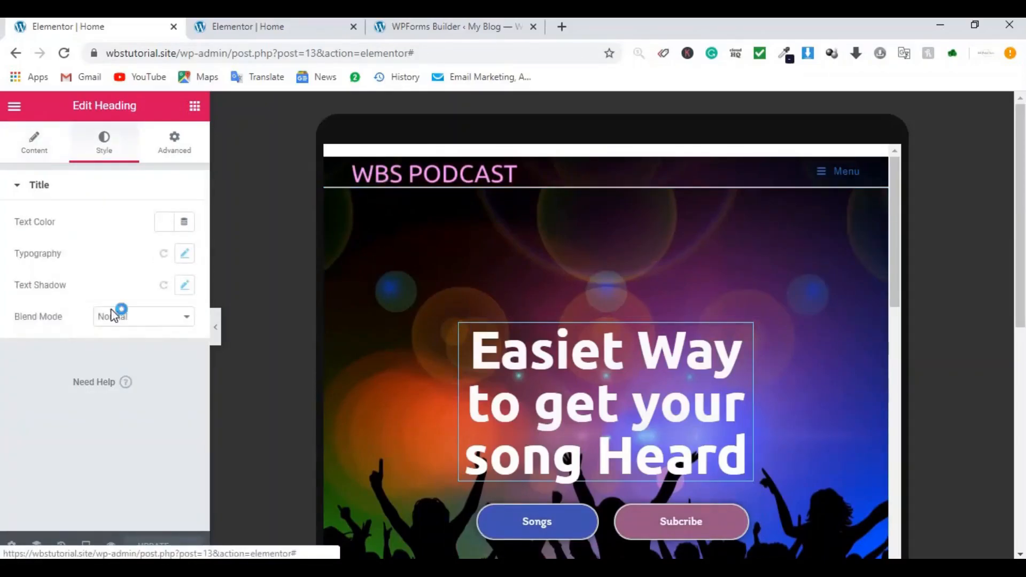
{"action": "left_click", "coordinate": [183, 255]}
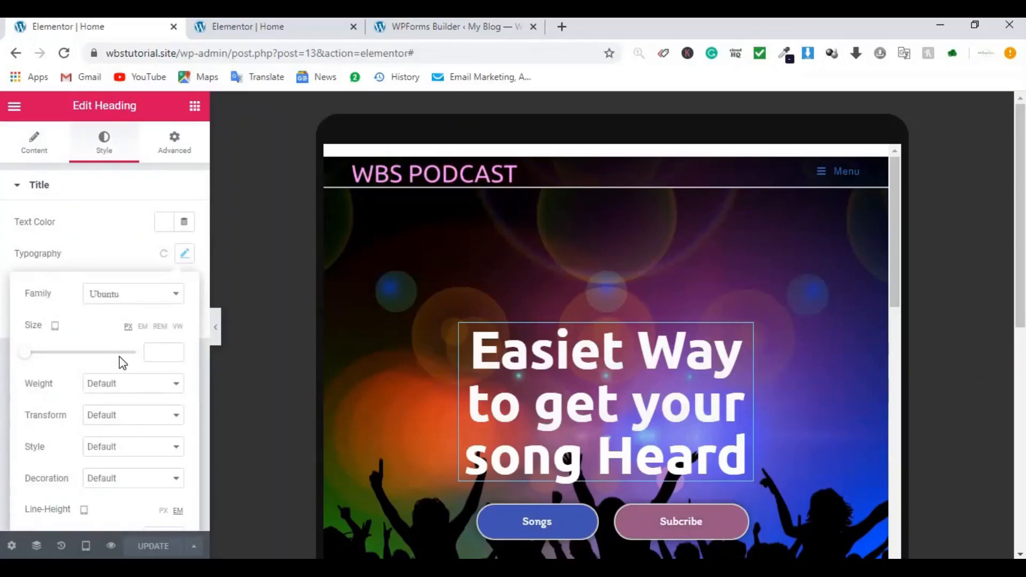
{"action": "left_click", "coordinate": [155, 350]}
{"action": "type", "text": "60"}
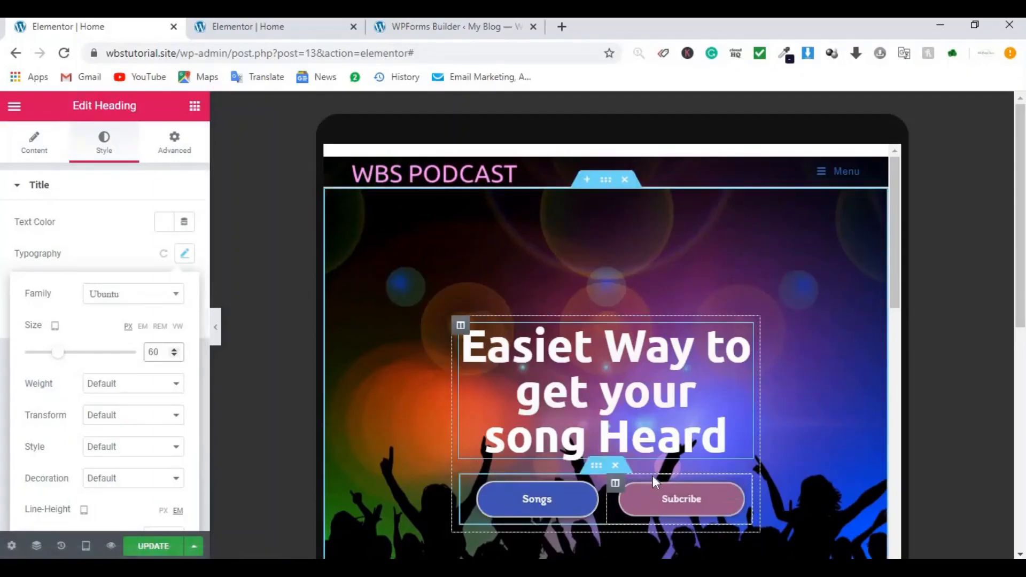
{"action": "scroll", "coordinate": [652, 476], "scroll_direction": "down", "scroll_amount": 3}
{"action": "scroll", "coordinate": [653, 476], "scroll_direction": "down", "scroll_amount": 5}
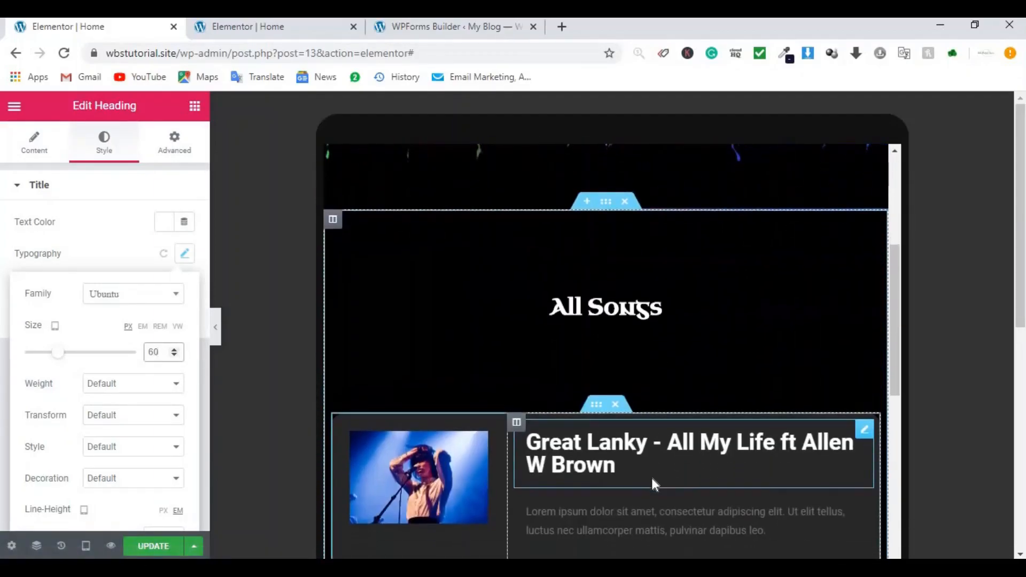
{"action": "scroll", "coordinate": [656, 478], "scroll_direction": "down", "scroll_amount": 4}
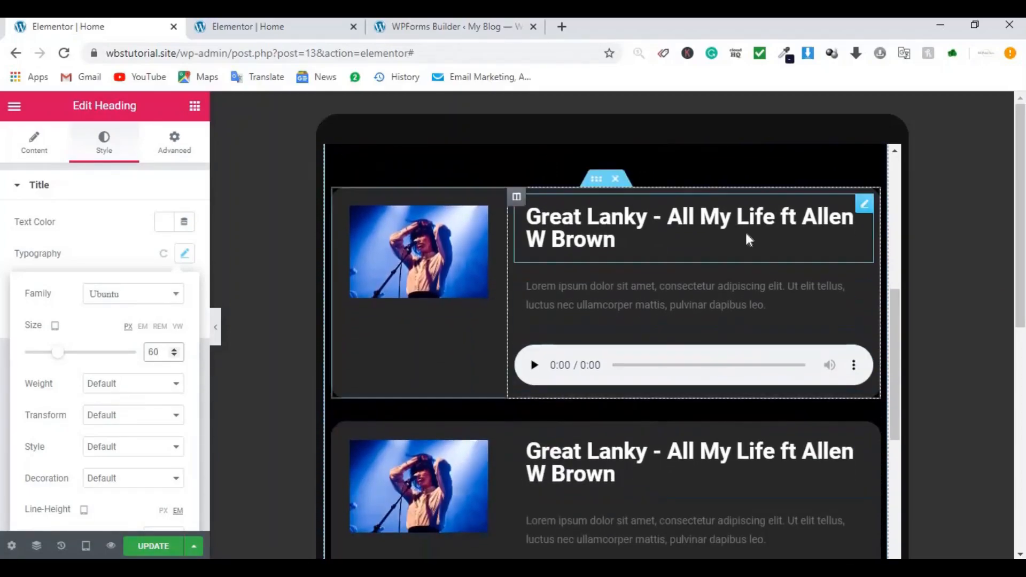
Step: Set the first song card title's typography size to 23
{"action": "left_click", "coordinate": [863, 207]}
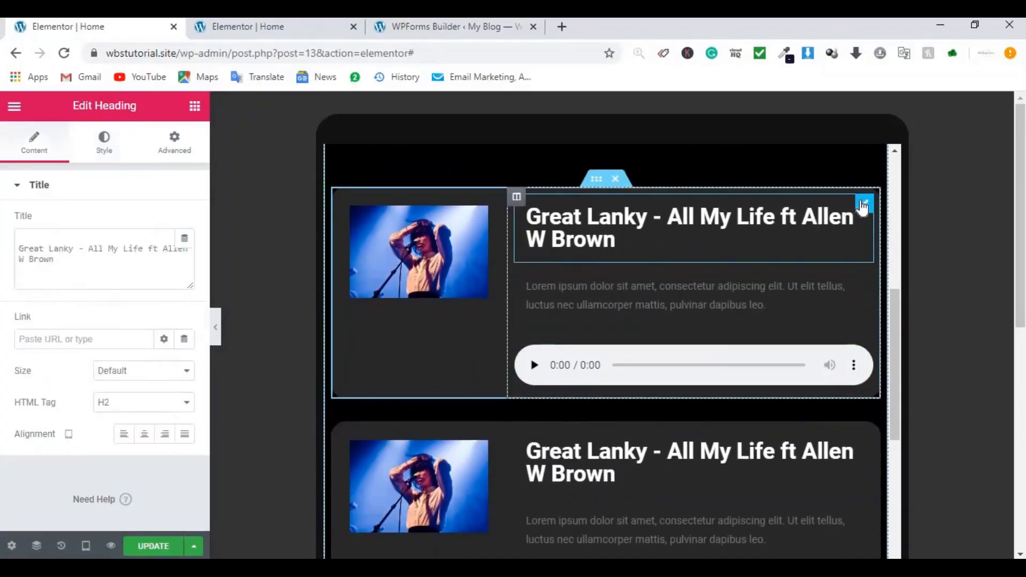
{"action": "left_click", "coordinate": [103, 142]}
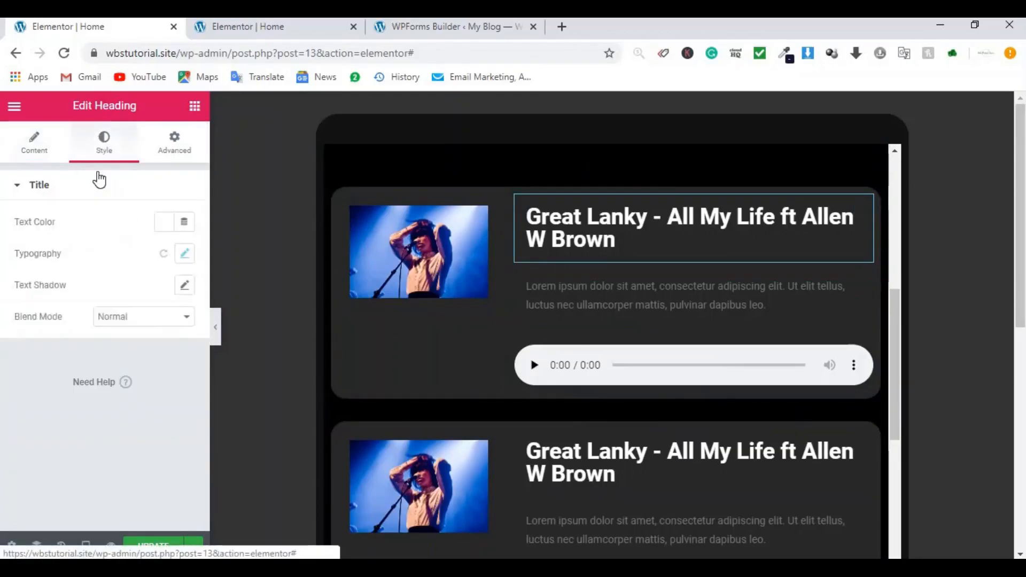
{"action": "left_click", "coordinate": [185, 254]}
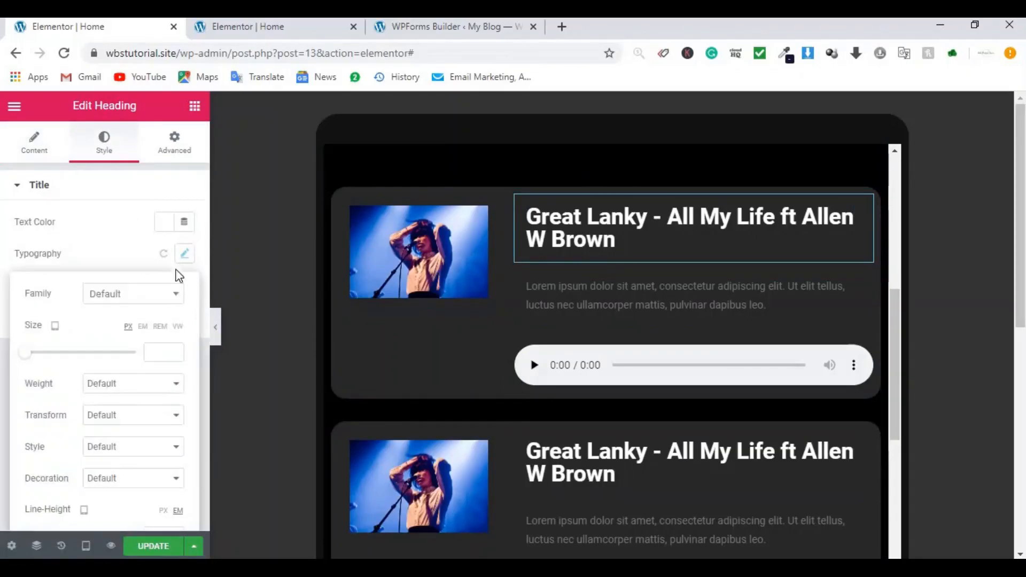
{"action": "left_click", "coordinate": [160, 352]}
{"action": "type", "text": "23"}
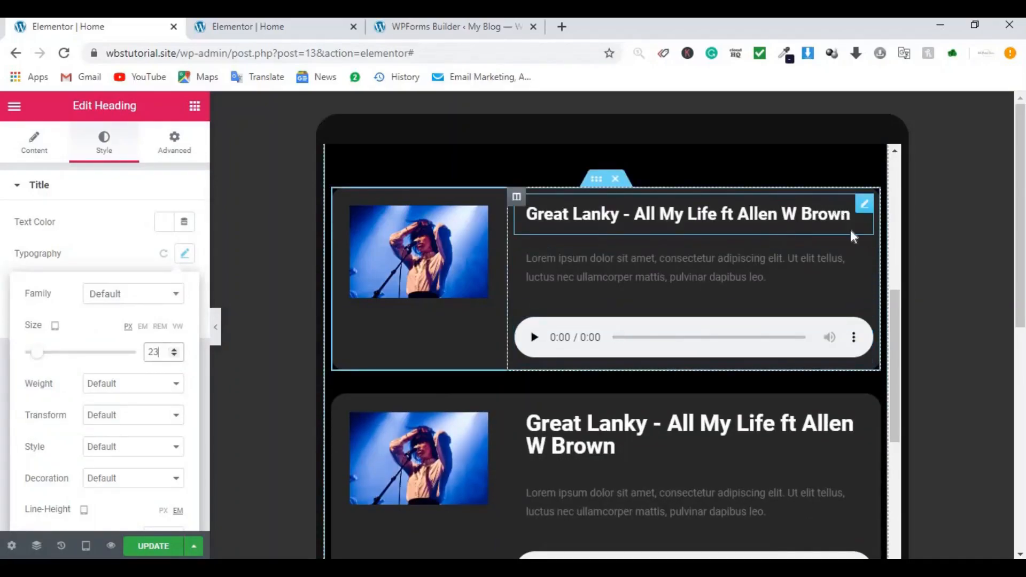
Step: Copy the first song title and delete the duplicate accidentally pasted into the second card
{"action": "right_click", "coordinate": [865, 211]}
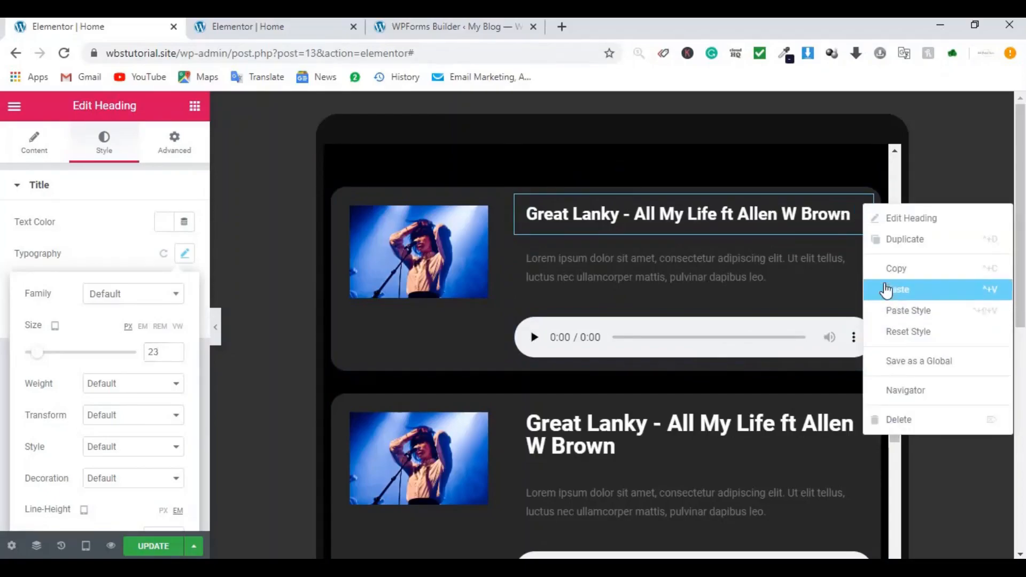
{"action": "left_click", "coordinate": [883, 266]}
{"action": "right_click", "coordinate": [858, 419]}
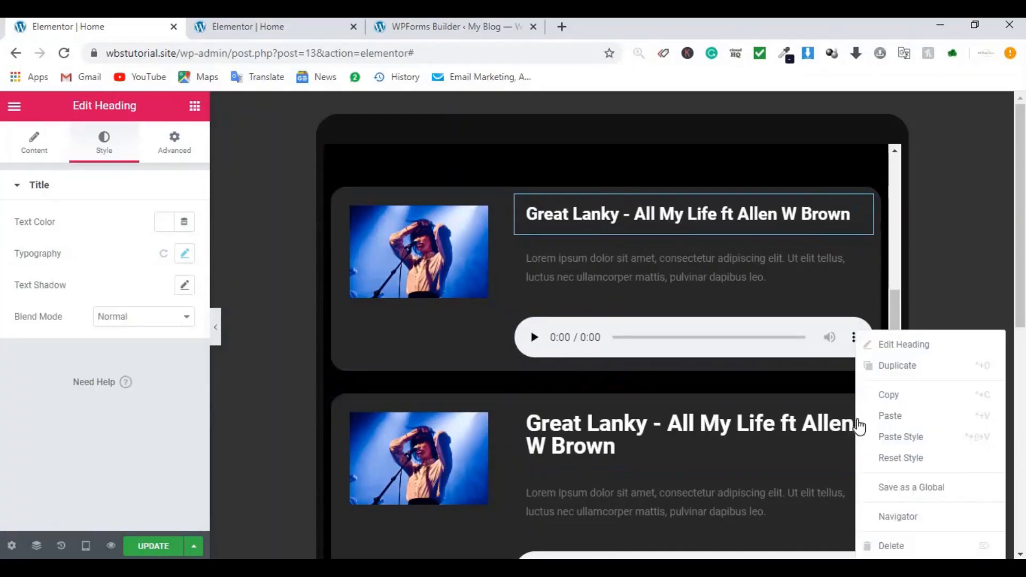
{"action": "left_click", "coordinate": [882, 416]}
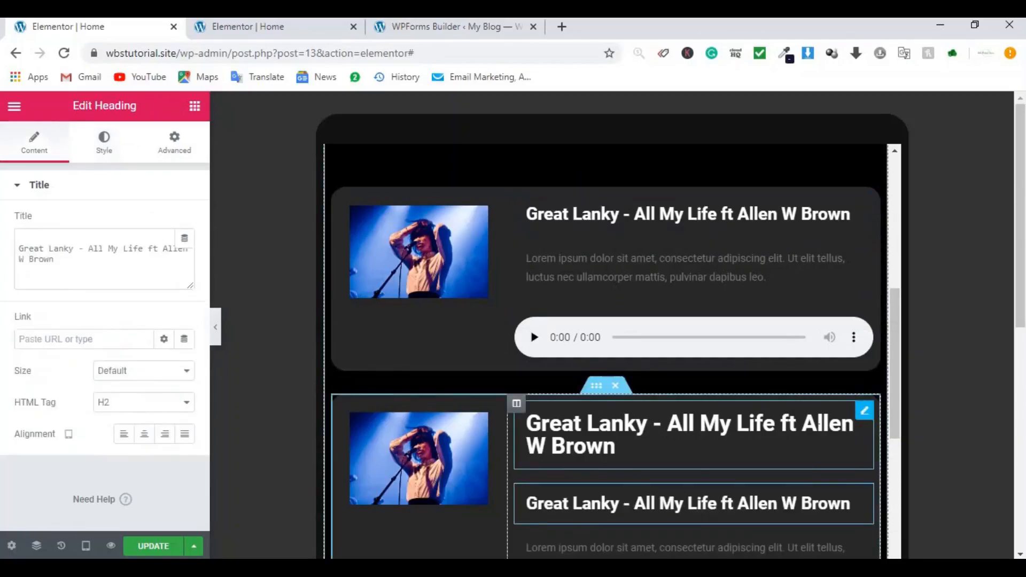
{"action": "right_click", "coordinate": [869, 463]}
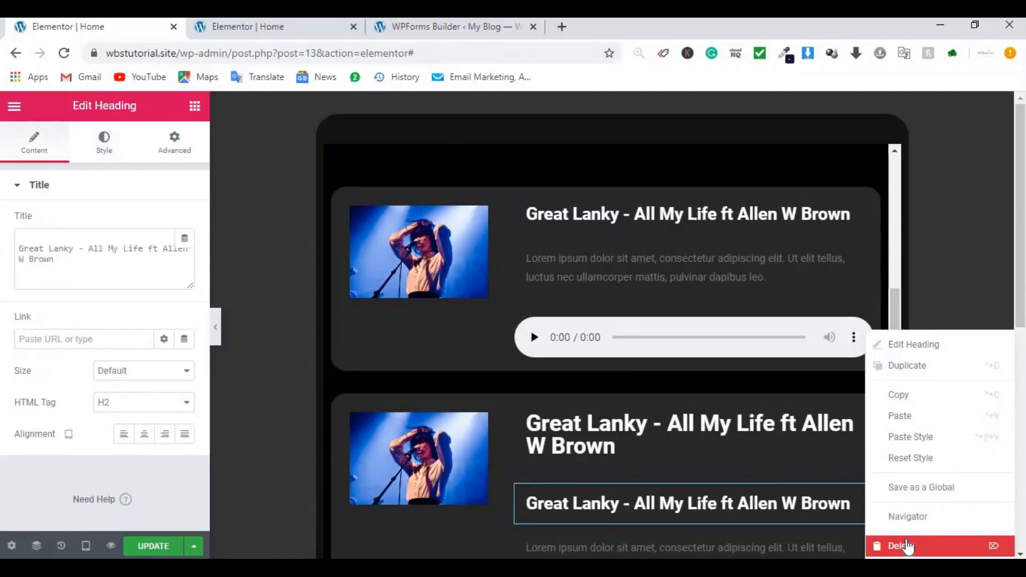
{"action": "left_click", "coordinate": [908, 545]}
Step: Paste the size-23 title style onto the remaining song title and update the page
{"action": "scroll", "coordinate": [784, 423], "scroll_direction": "down", "scroll_amount": 3}
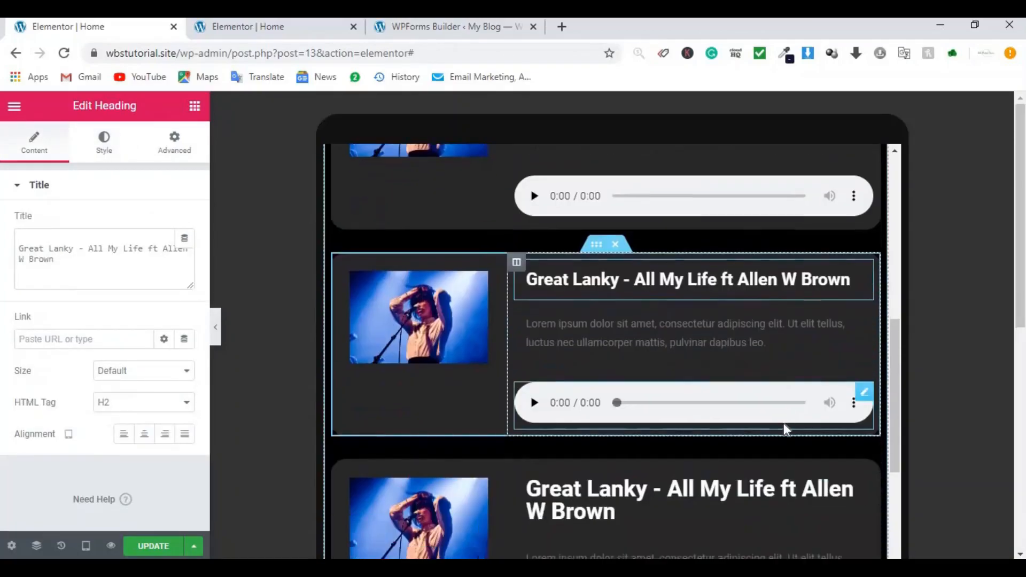
{"action": "right_click", "coordinate": [865, 469]}
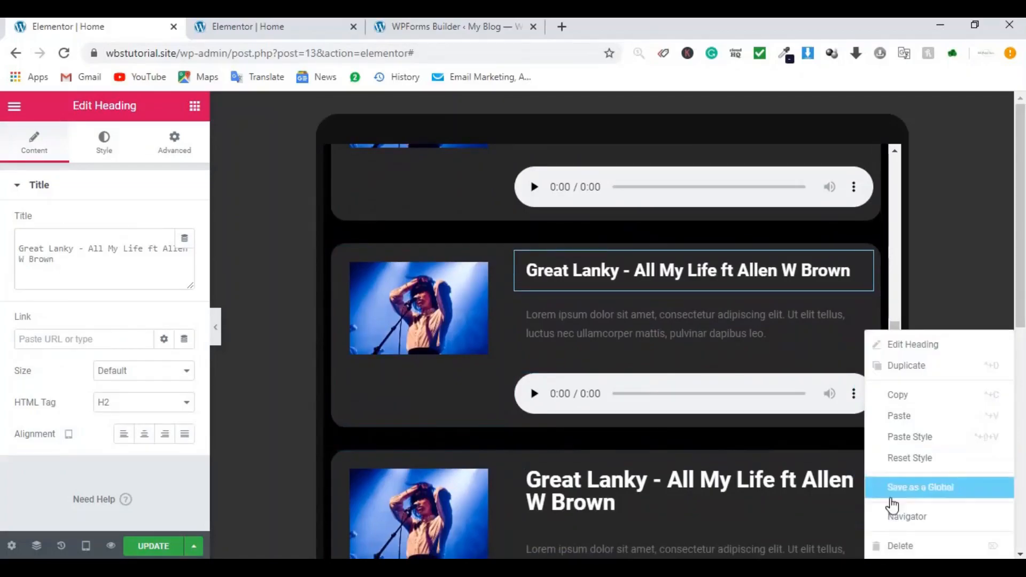
{"action": "left_click", "coordinate": [908, 439]}
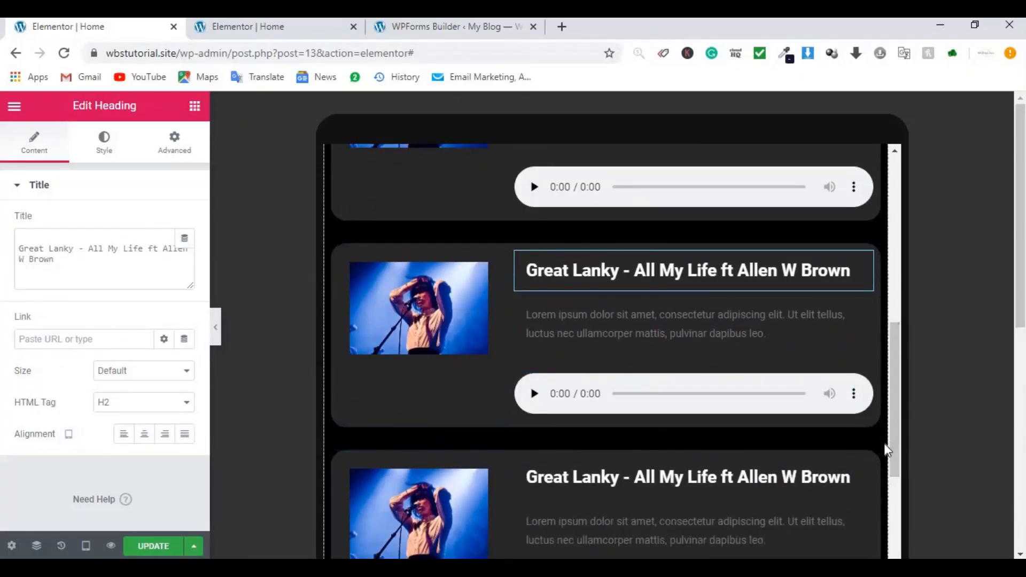
{"action": "scroll", "coordinate": [818, 417], "scroll_direction": "down", "scroll_amount": 3}
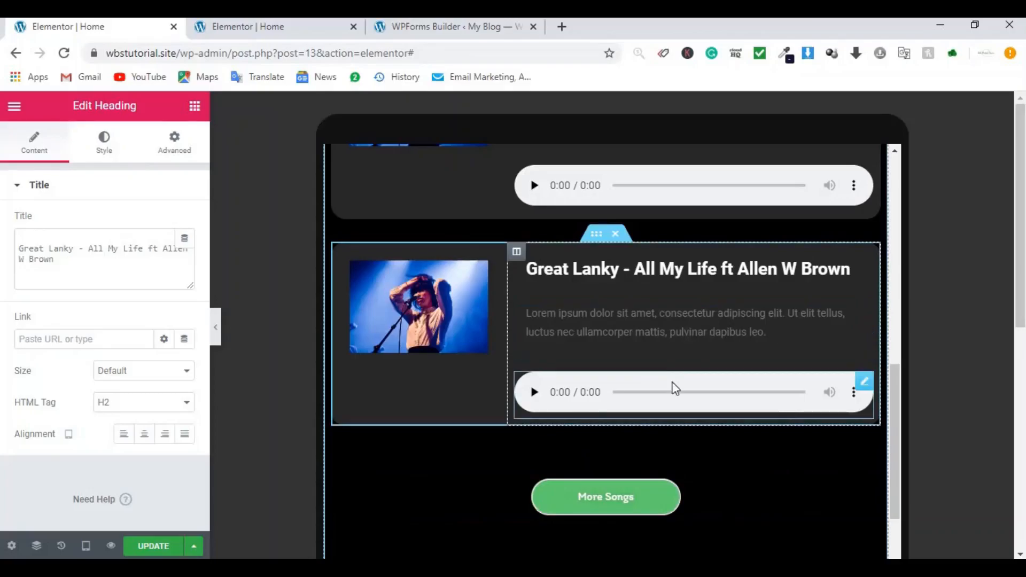
{"action": "scroll", "coordinate": [310, 447], "scroll_direction": "down", "scroll_amount": 1}
{"action": "left_click", "coordinate": [163, 545]}
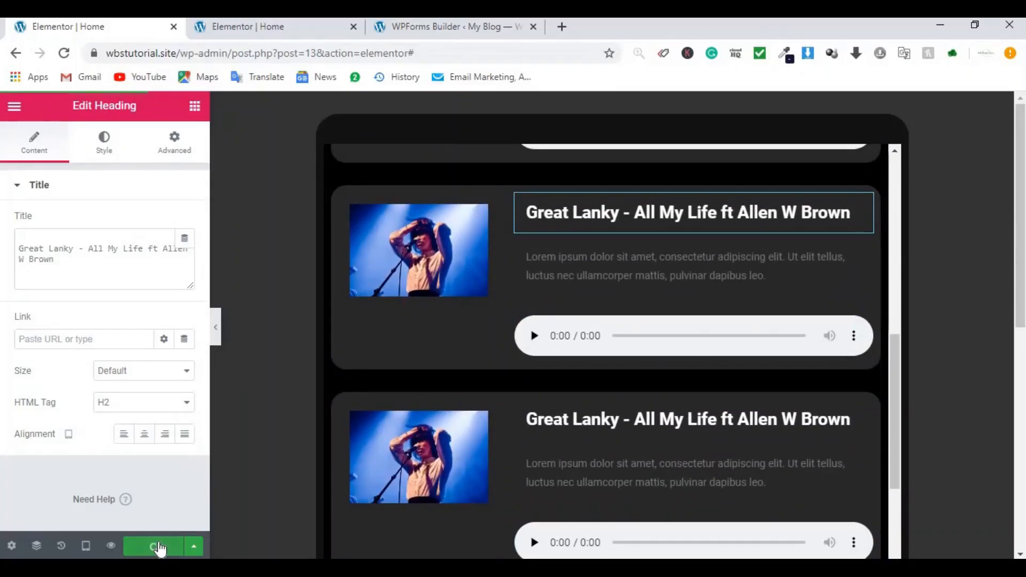
Step: Switch the preview back to desktop width and hide the editing panel
{"action": "left_click", "coordinate": [85, 548]}
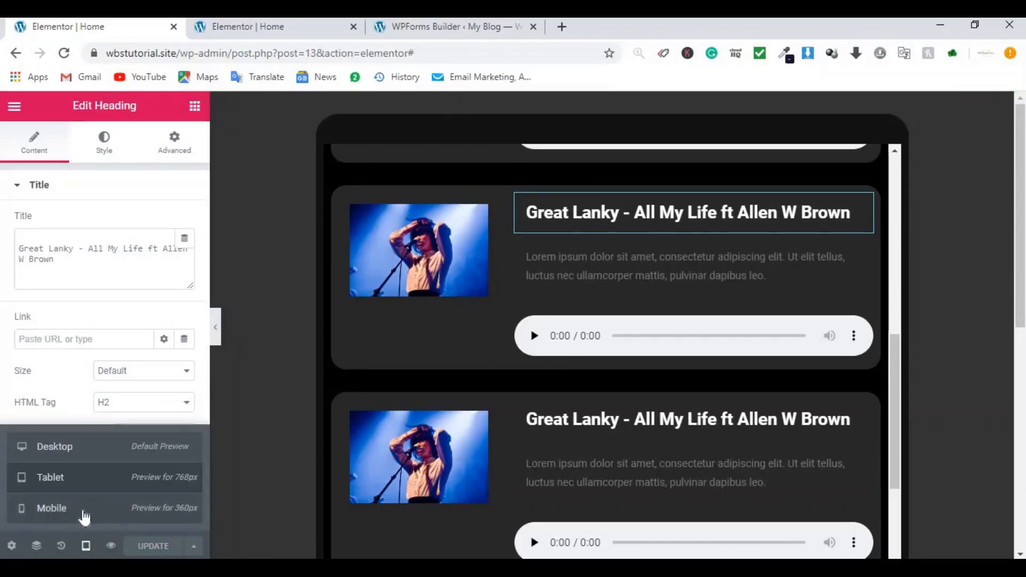
{"action": "left_click", "coordinate": [74, 461]}
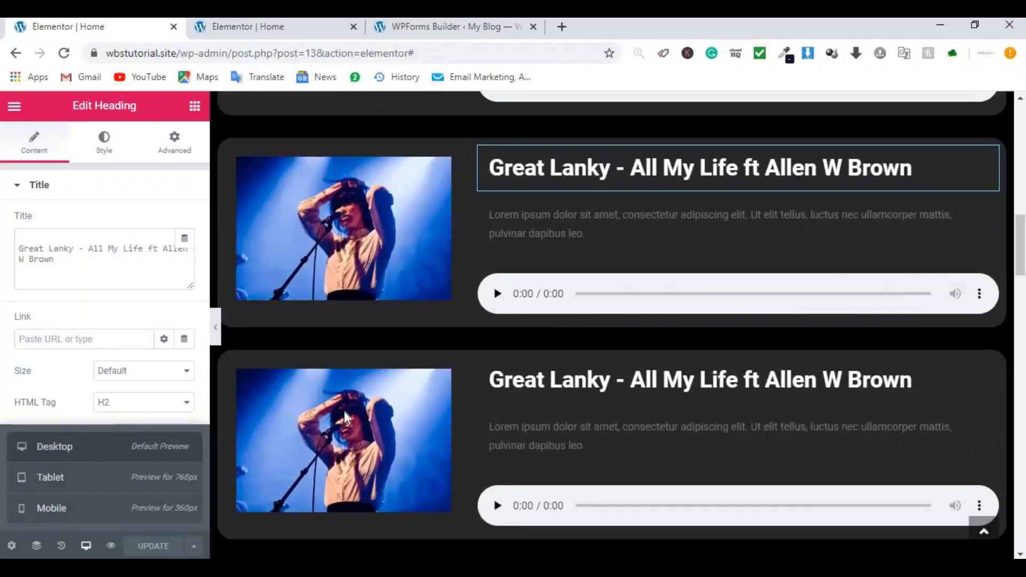
{"action": "left_click", "coordinate": [216, 327]}
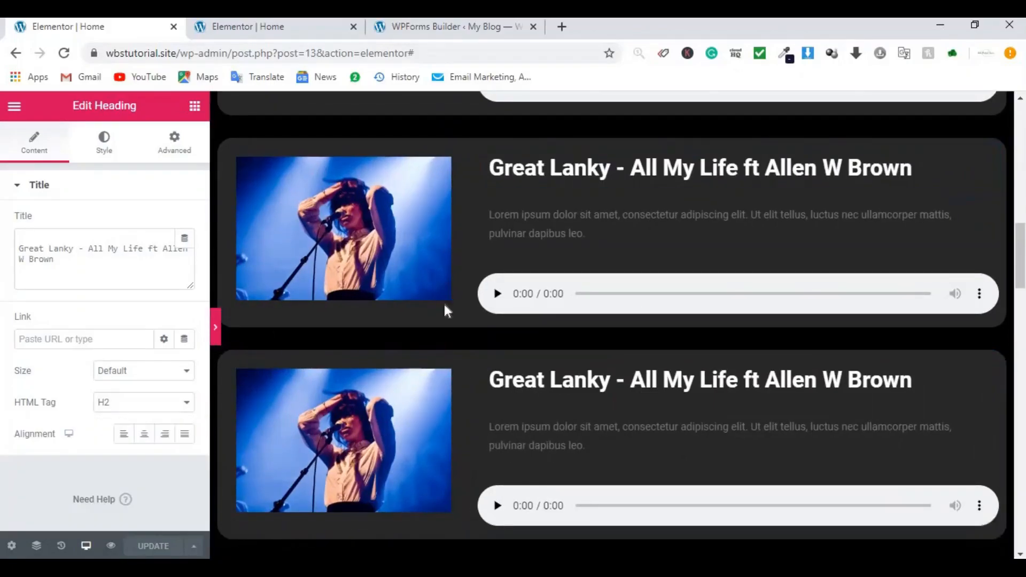
Step: Review the full-width page, restore the panel, and select the About Us section
{"action": "scroll", "coordinate": [621, 293], "scroll_direction": "up", "scroll_amount": 15}
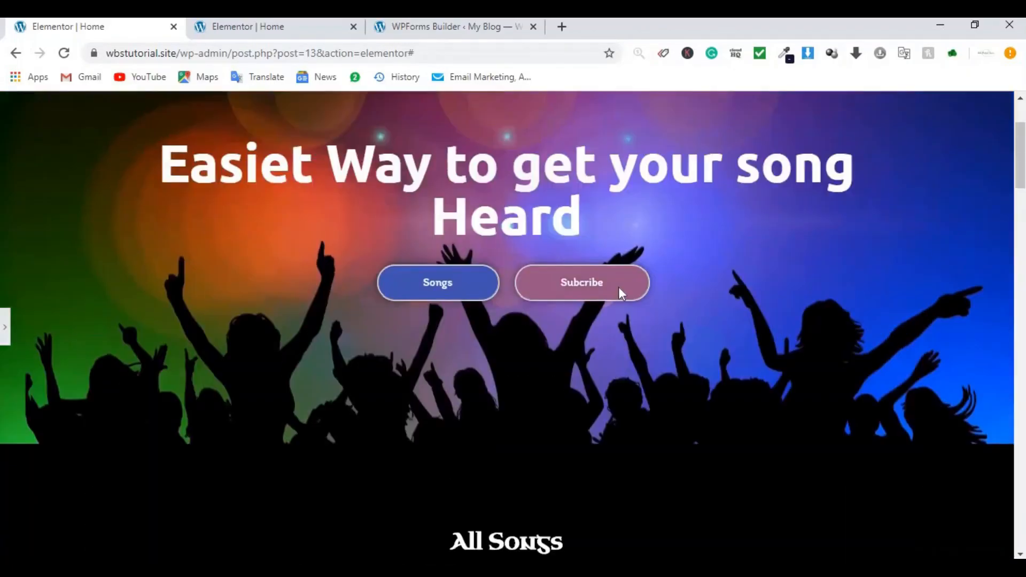
{"action": "scroll", "coordinate": [620, 291], "scroll_direction": "down", "scroll_amount": 15}
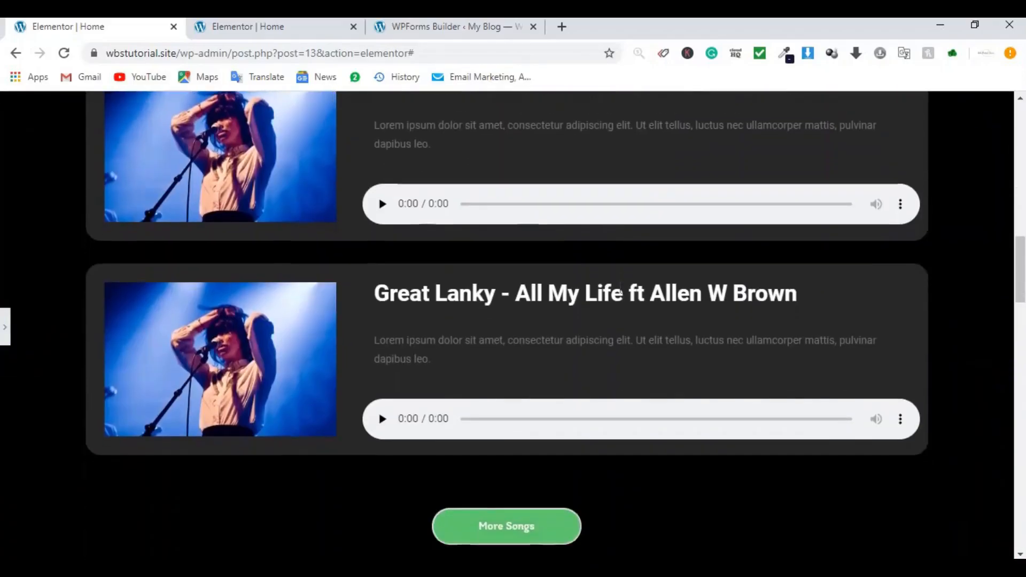
{"action": "scroll", "coordinate": [620, 291], "scroll_direction": "down", "scroll_amount": 4}
{"action": "scroll", "coordinate": [619, 290], "scroll_direction": "up", "scroll_amount": 5}
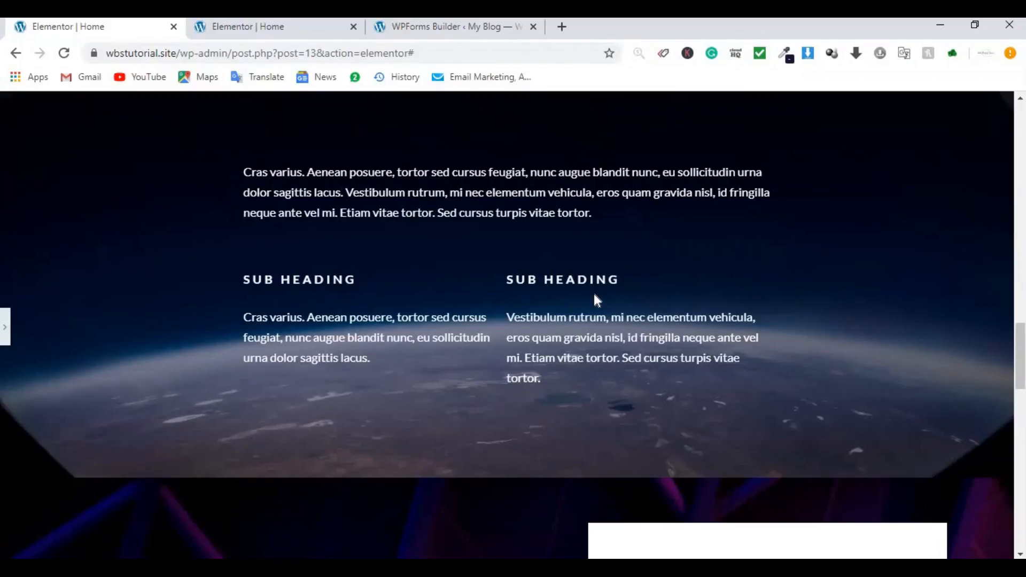
{"action": "scroll", "coordinate": [597, 300], "scroll_direction": "up", "scroll_amount": 15}
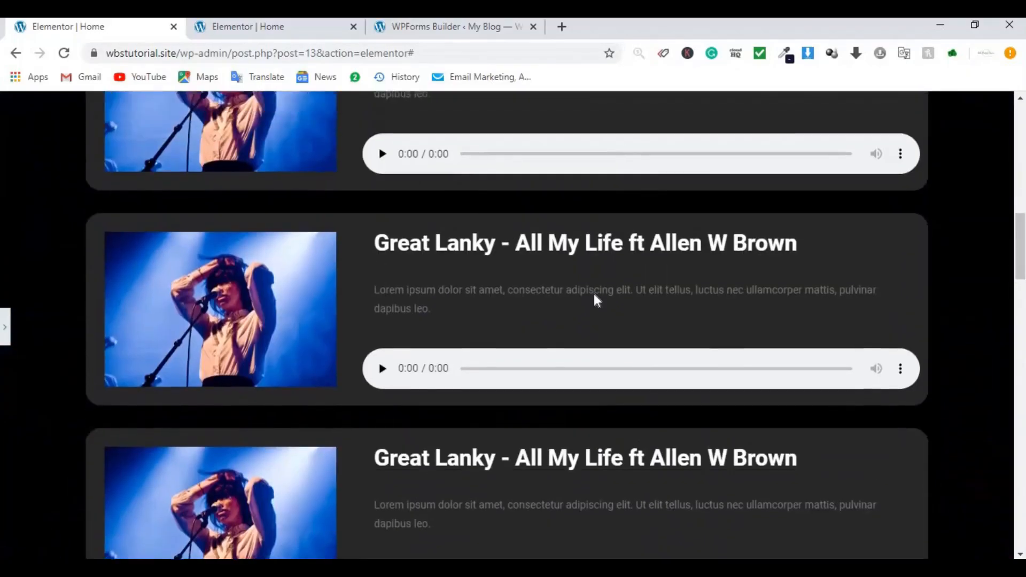
{"action": "scroll", "coordinate": [597, 300], "scroll_direction": "down", "scroll_amount": 15}
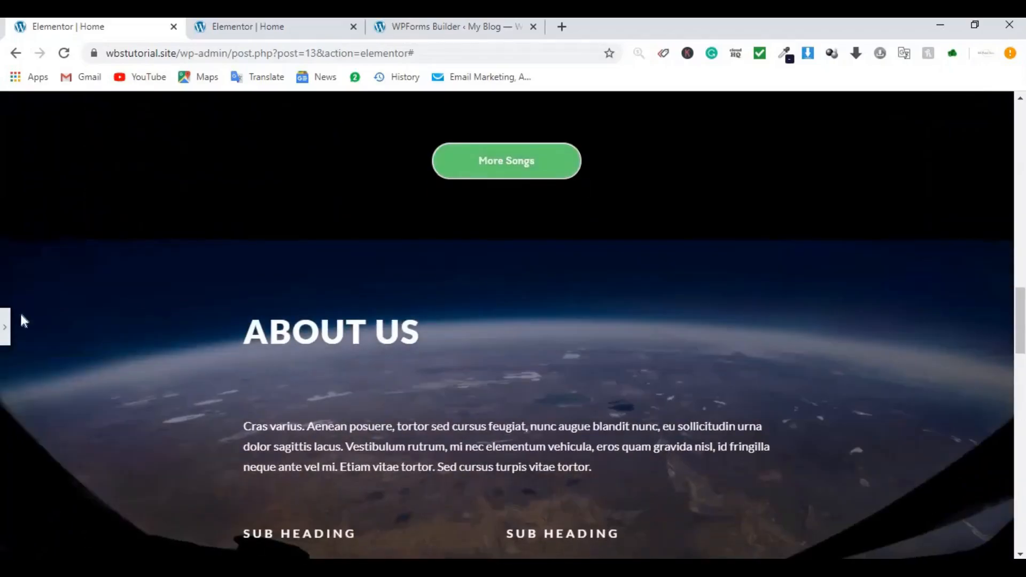
{"action": "left_click", "coordinate": [5, 328]}
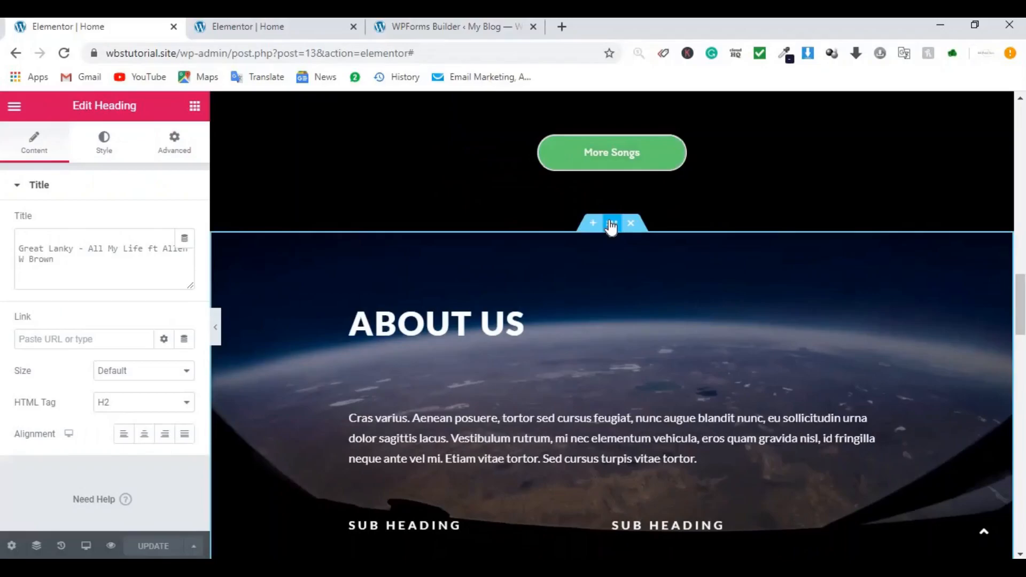
{"action": "left_click", "coordinate": [612, 224]}
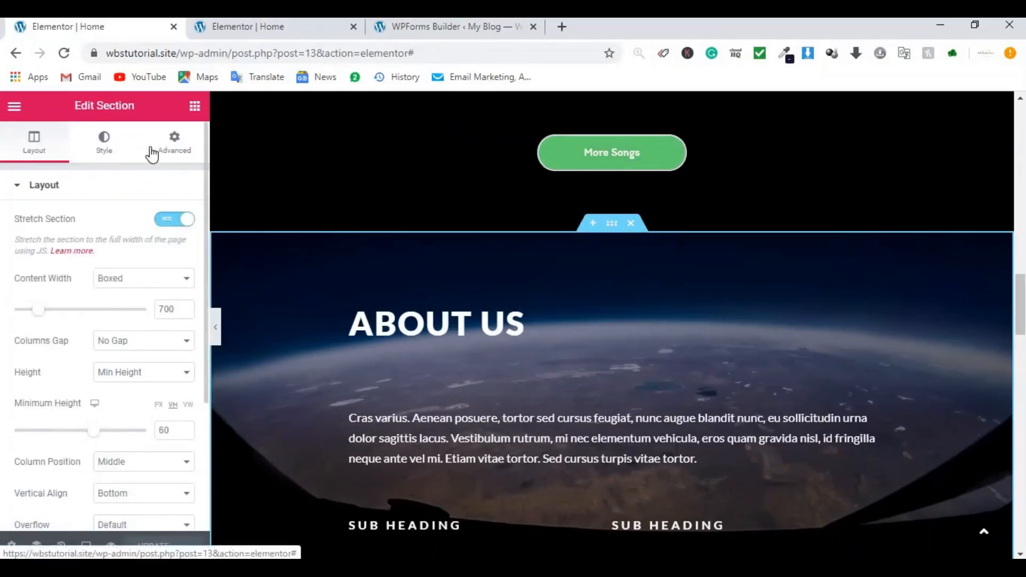
Step: Give the About Us section the CSS ID 'about' and update the page
{"action": "left_click", "coordinate": [159, 153]}
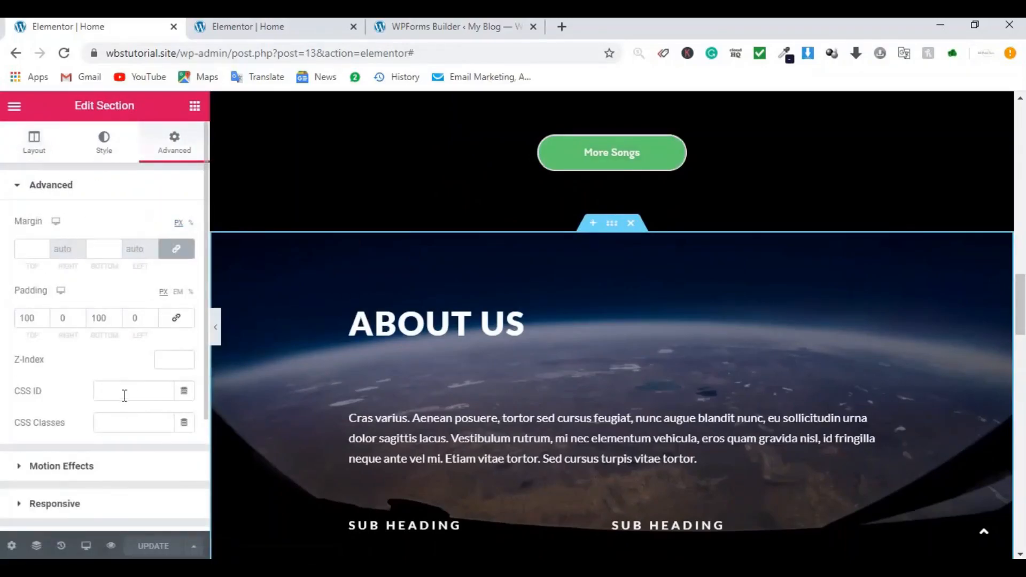
{"action": "left_click", "coordinate": [120, 392]}
{"action": "type", "text": "about"}
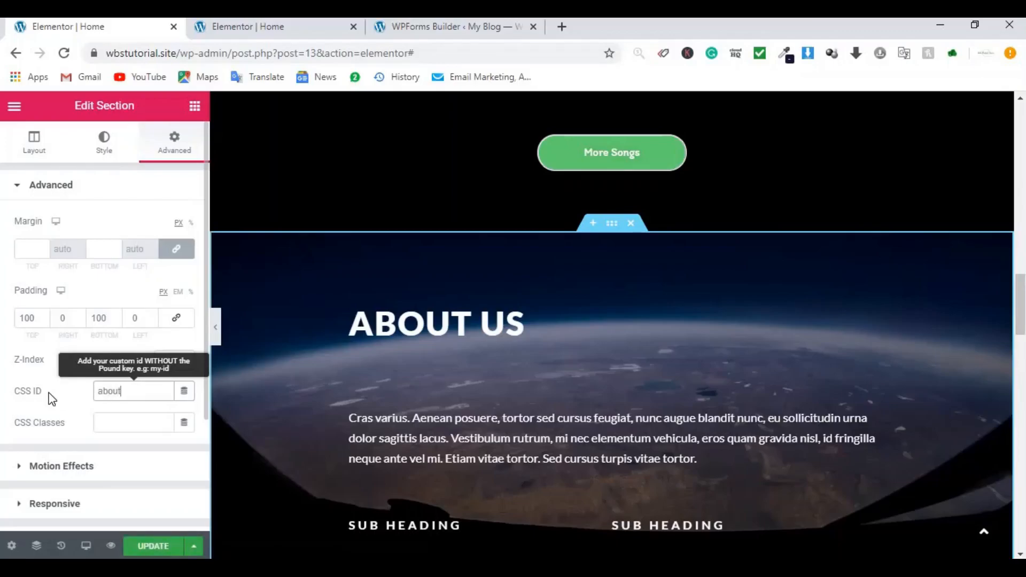
{"action": "left_click", "coordinate": [20, 398]}
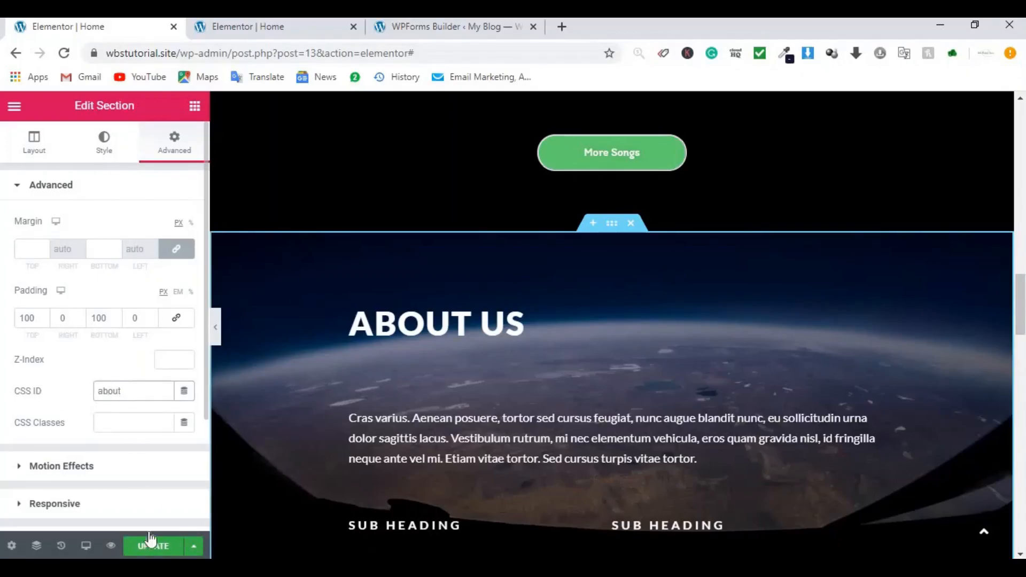
{"action": "left_click", "coordinate": [154, 545]}
{"action": "scroll", "coordinate": [674, 321], "scroll_direction": "down", "scroll_amount": 6}
{"action": "scroll", "coordinate": [675, 323], "scroll_direction": "down", "scroll_amount": 4}
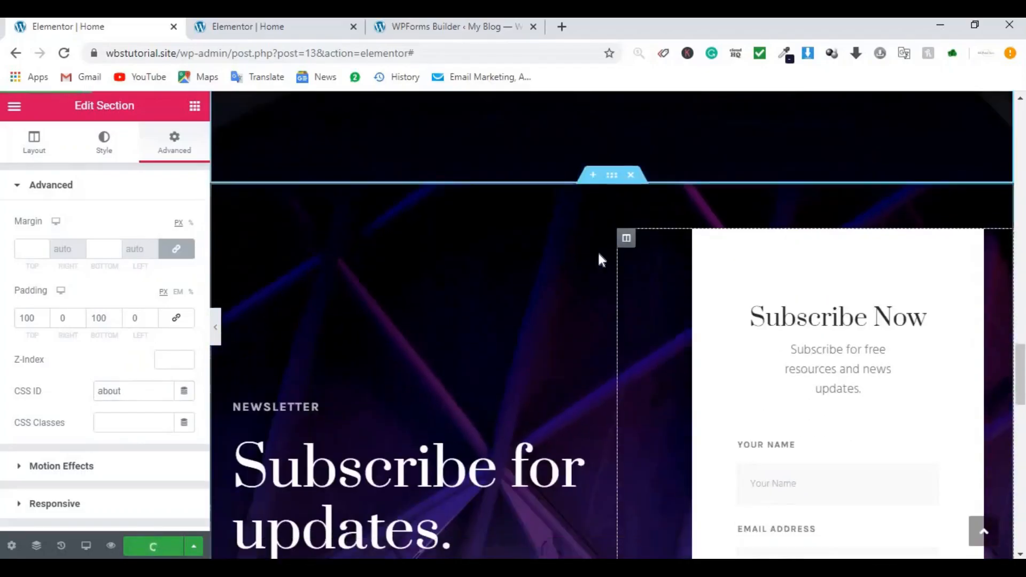
Step: Give the Newsletter section the CSS ID 'subscribe'
{"action": "left_click", "coordinate": [616, 172]}
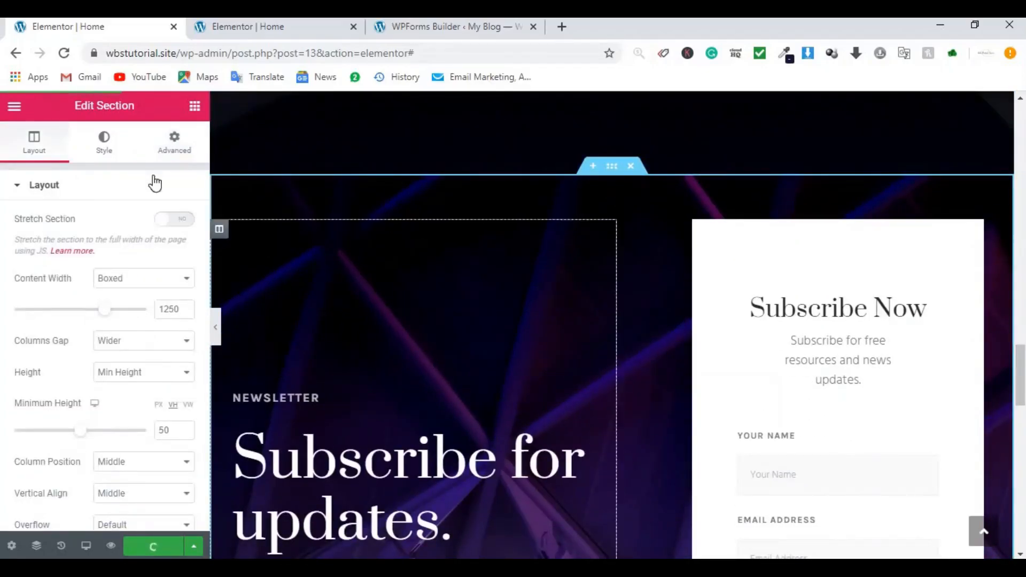
{"action": "left_click", "coordinate": [169, 152]}
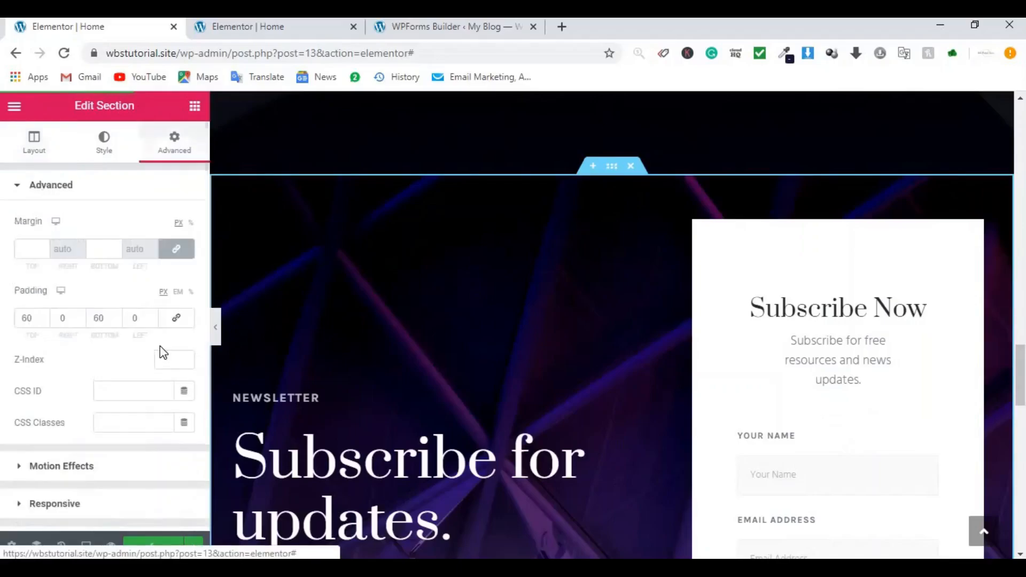
{"action": "left_click", "coordinate": [131, 394]}
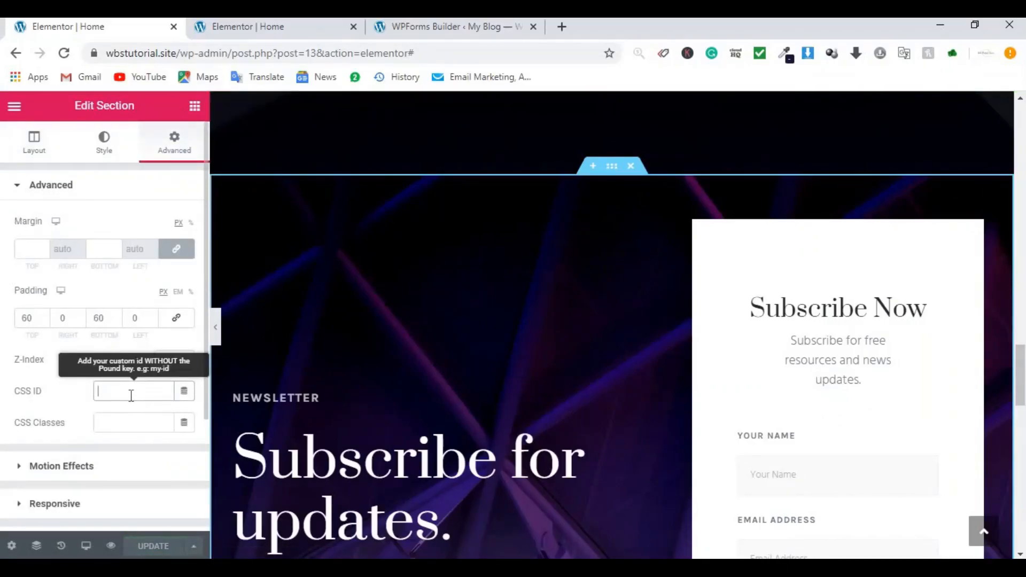
{"action": "type", "text": "subscribe"}
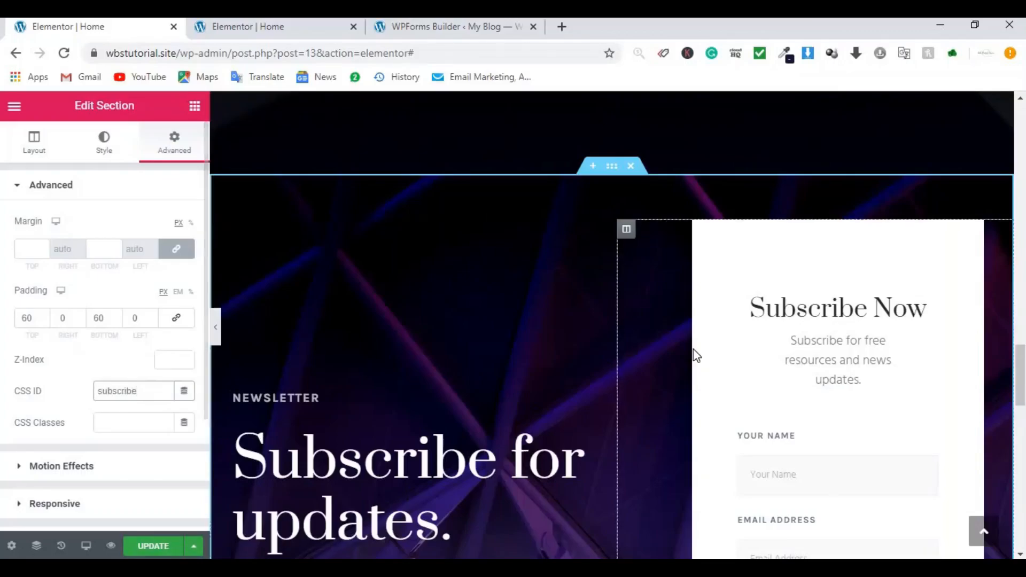
{"action": "scroll", "coordinate": [694, 348], "scroll_direction": "down", "scroll_amount": 12}
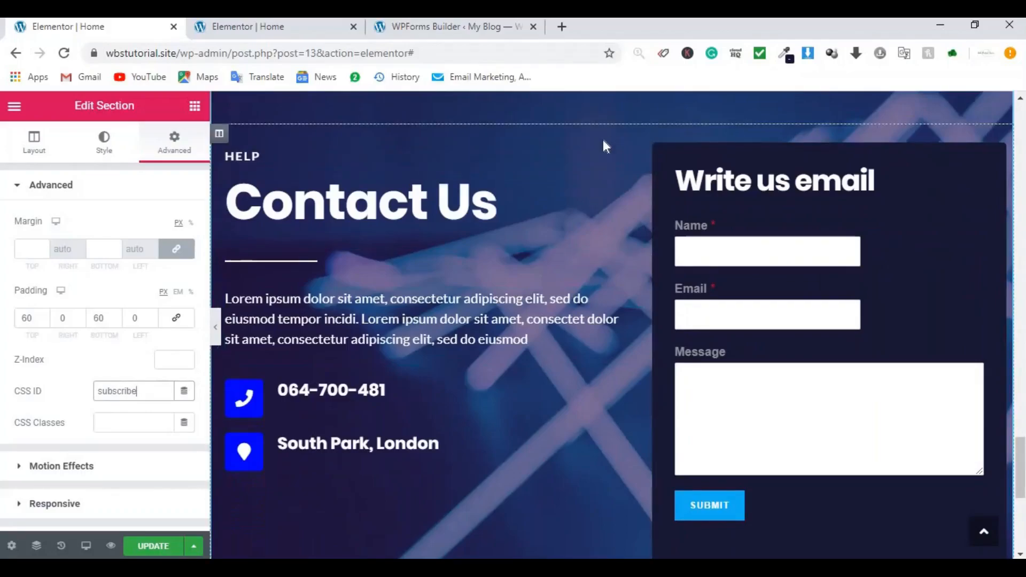
{"action": "scroll", "coordinate": [603, 142], "scroll_direction": "up", "scroll_amount": 3}
Step: Give the Contact Us section the CSS ID 'contact' and update the page
{"action": "left_click", "coordinate": [611, 199]}
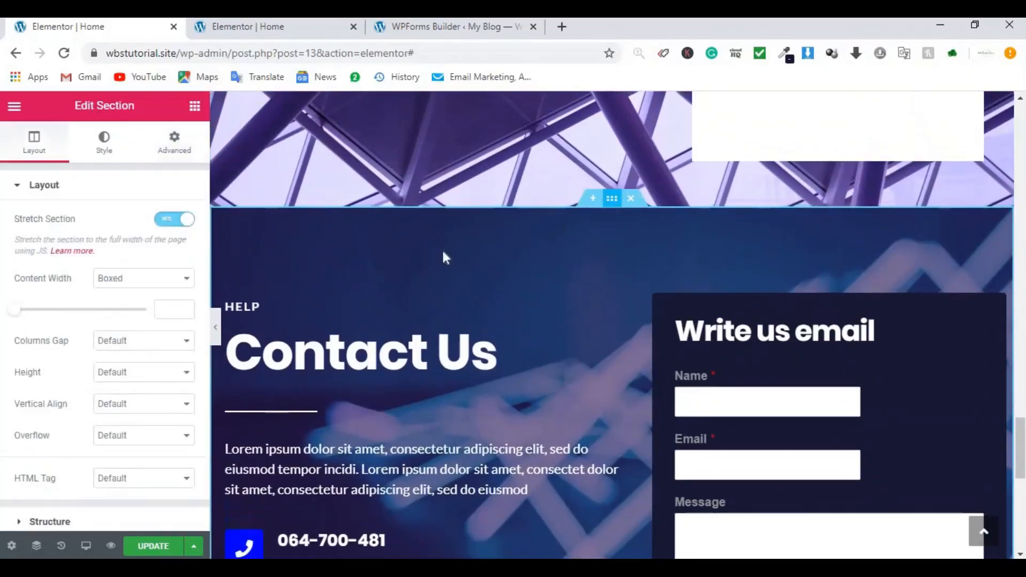
{"action": "left_click", "coordinate": [175, 143]}
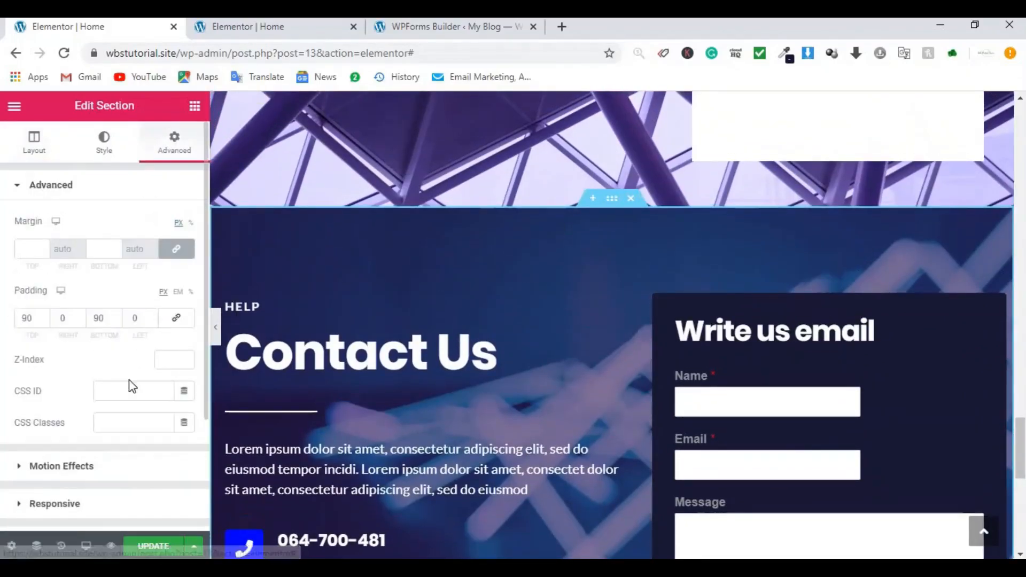
{"action": "left_click", "coordinate": [125, 388]}
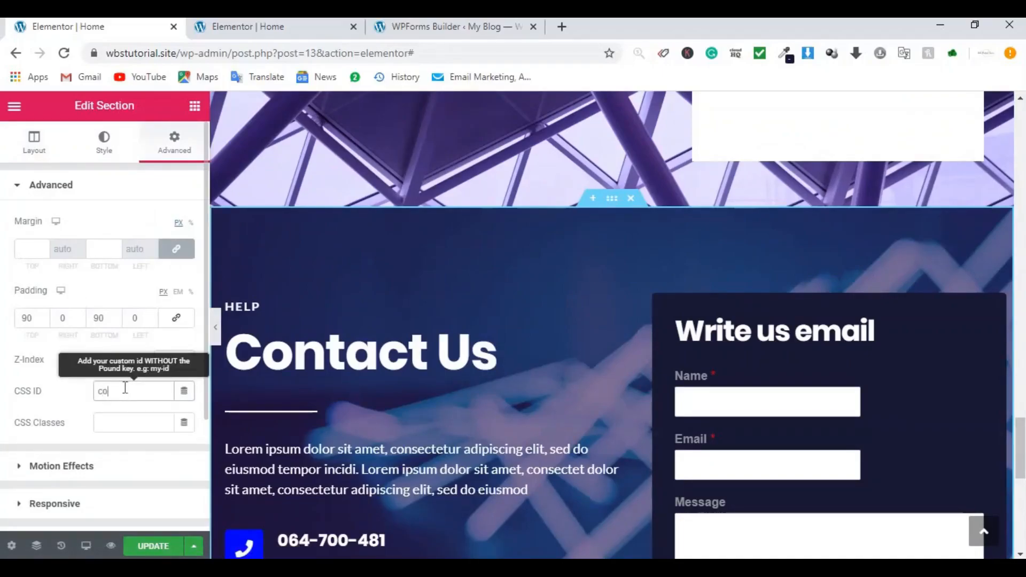
{"action": "type", "text": "contact"}
{"action": "left_click", "coordinate": [160, 547]}
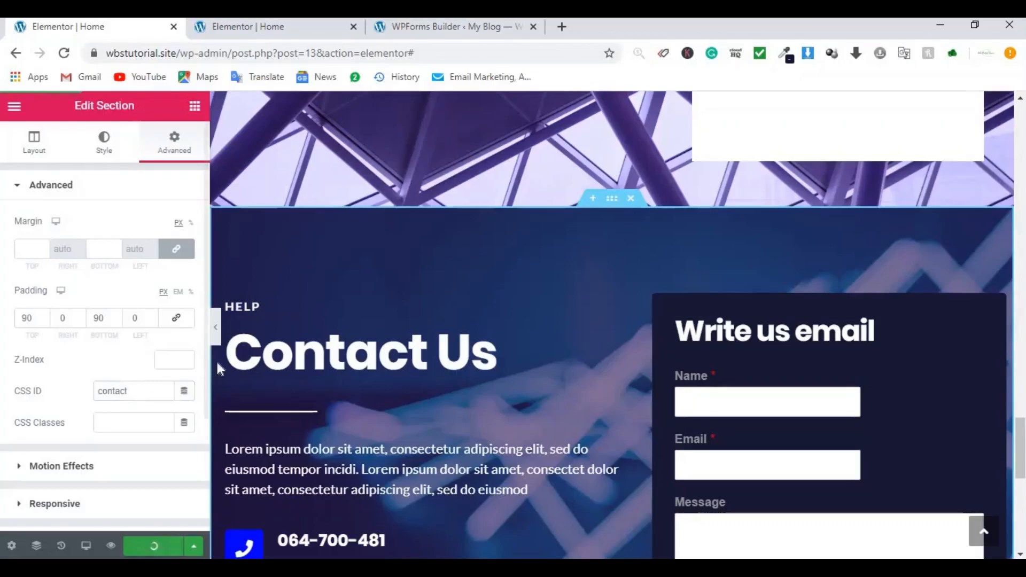
{"action": "left_click", "coordinate": [218, 329]}
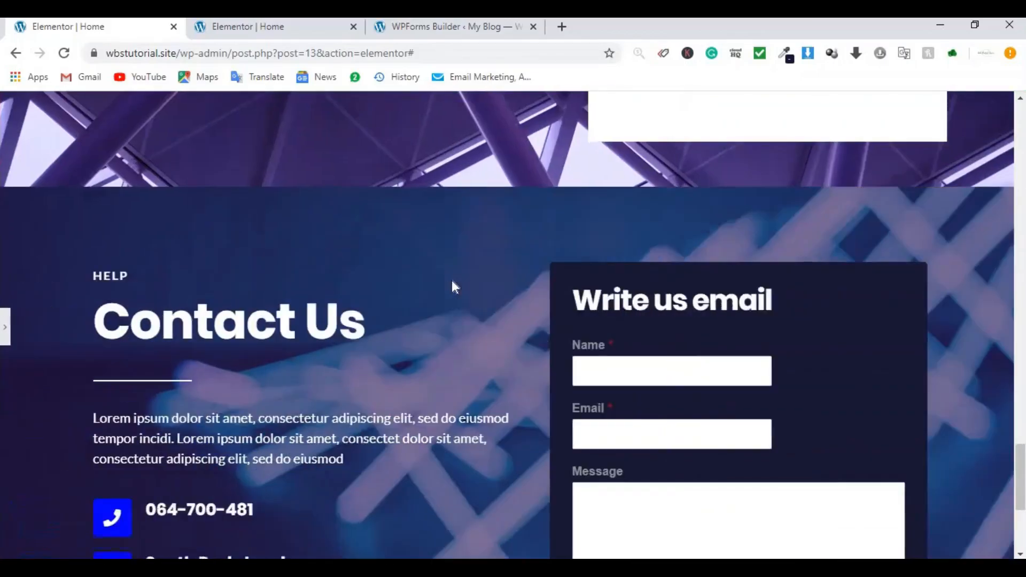
Step: Test the header's About Us, Contact us and Subscribe anchor links on the live Home page
{"action": "scroll", "coordinate": [449, 275], "scroll_direction": "up", "scroll_amount": 5}
{"action": "scroll", "coordinate": [447, 275], "scroll_direction": "up", "scroll_amount": 15}
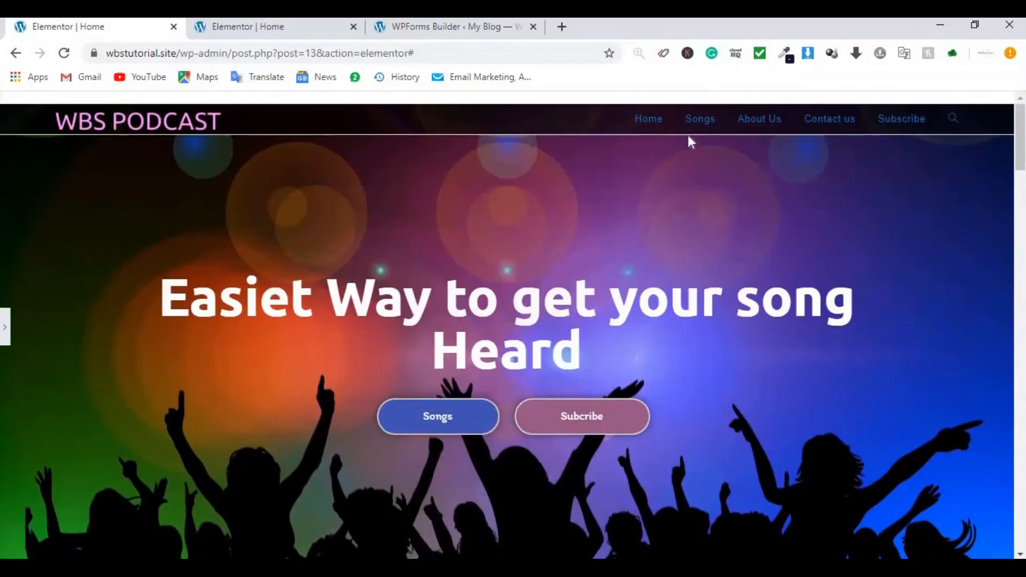
{"action": "left_click", "coordinate": [733, 123]}
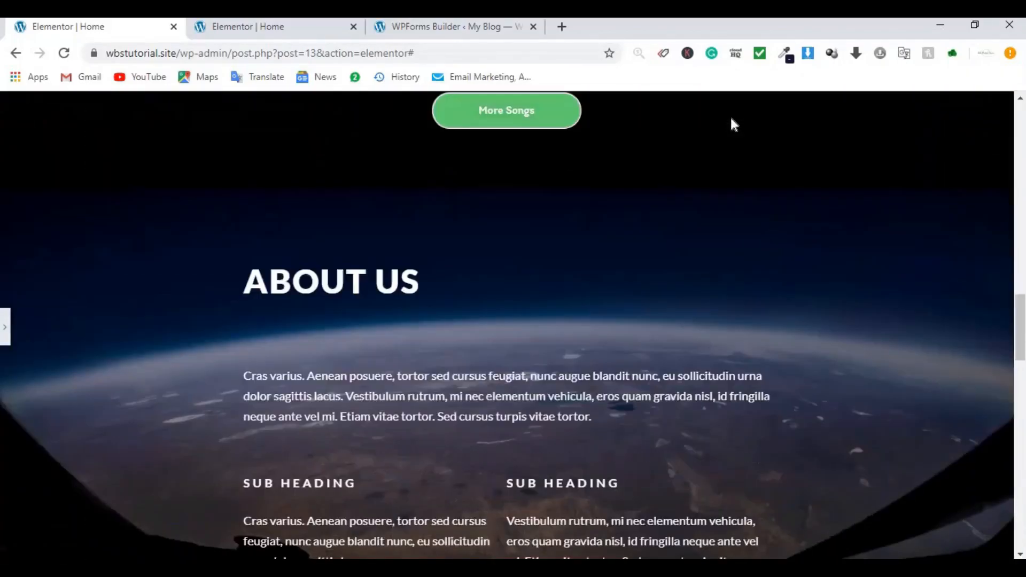
{"action": "scroll", "coordinate": [729, 113], "scroll_direction": "up", "scroll_amount": 10}
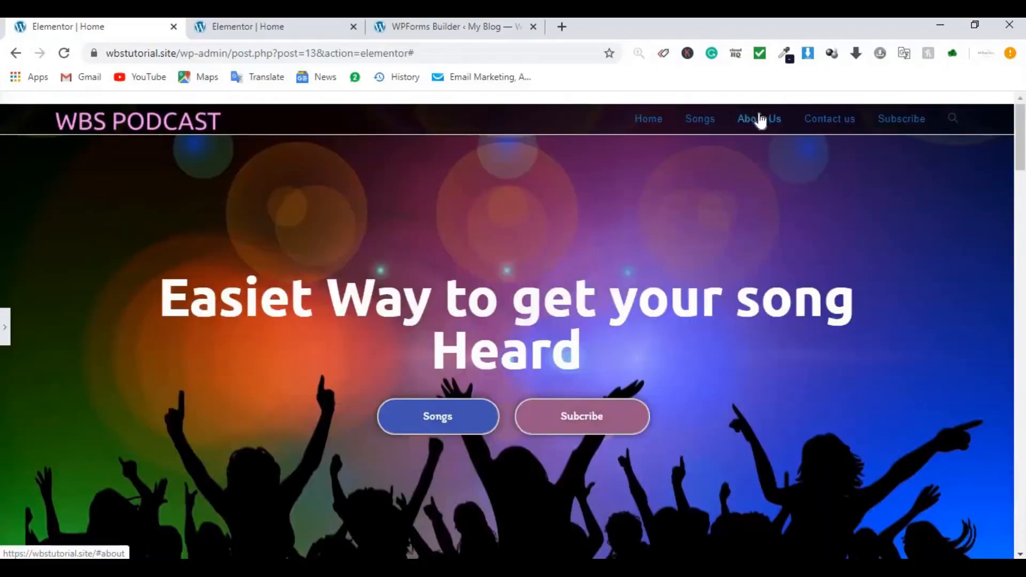
{"action": "left_click", "coordinate": [812, 122]}
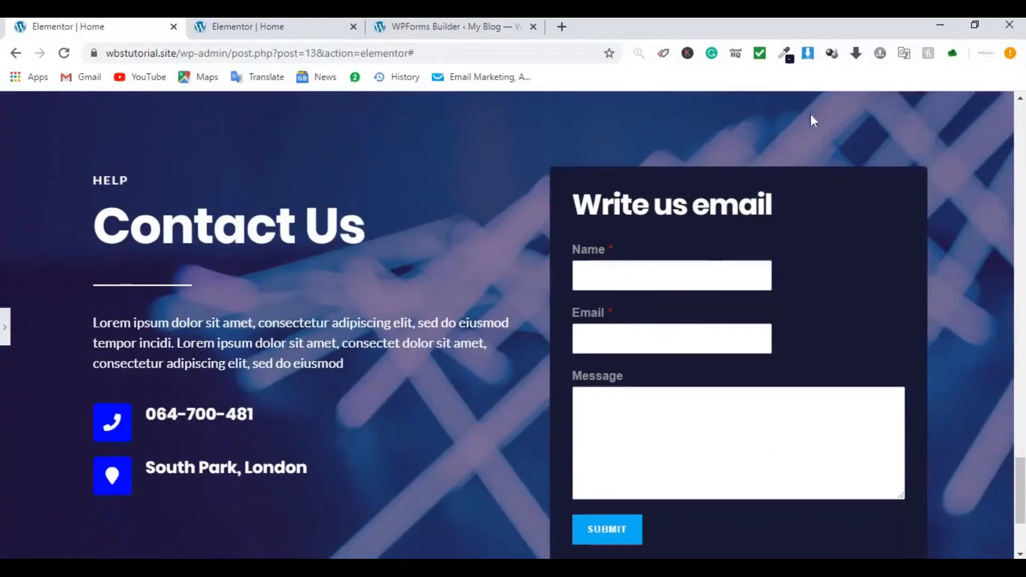
{"action": "scroll", "coordinate": [810, 114], "scroll_direction": "down", "scroll_amount": 5}
{"action": "scroll", "coordinate": [813, 115], "scroll_direction": "up", "scroll_amount": 10}
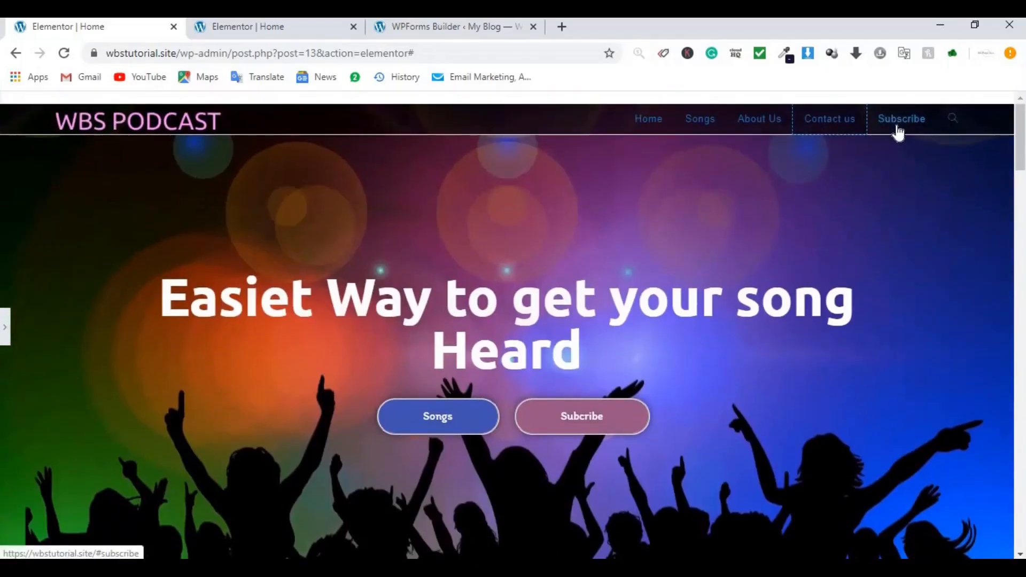
{"action": "left_click", "coordinate": [897, 125]}
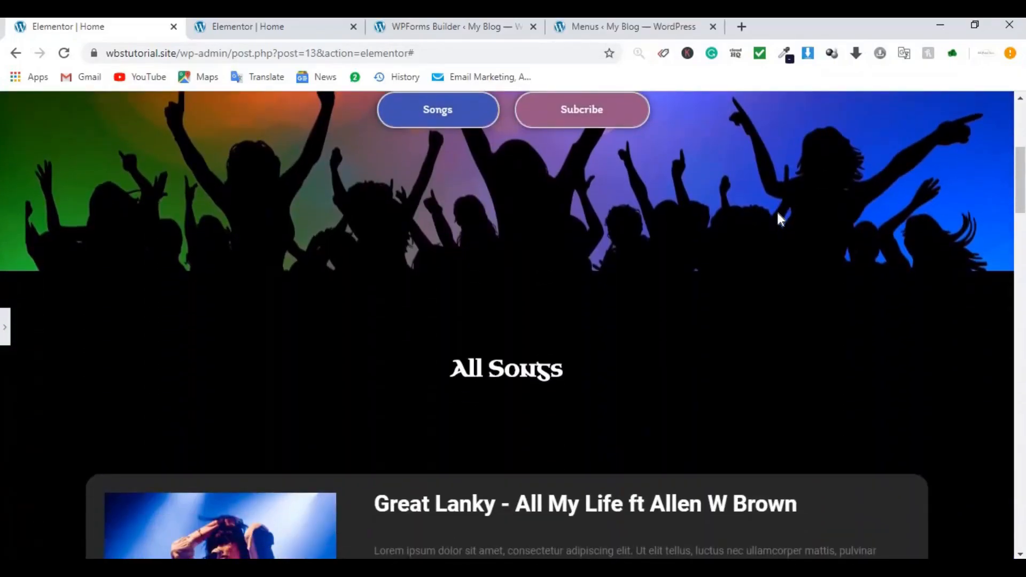
{"action": "scroll", "coordinate": [779, 214], "scroll_direction": "up", "scroll_amount": 5}
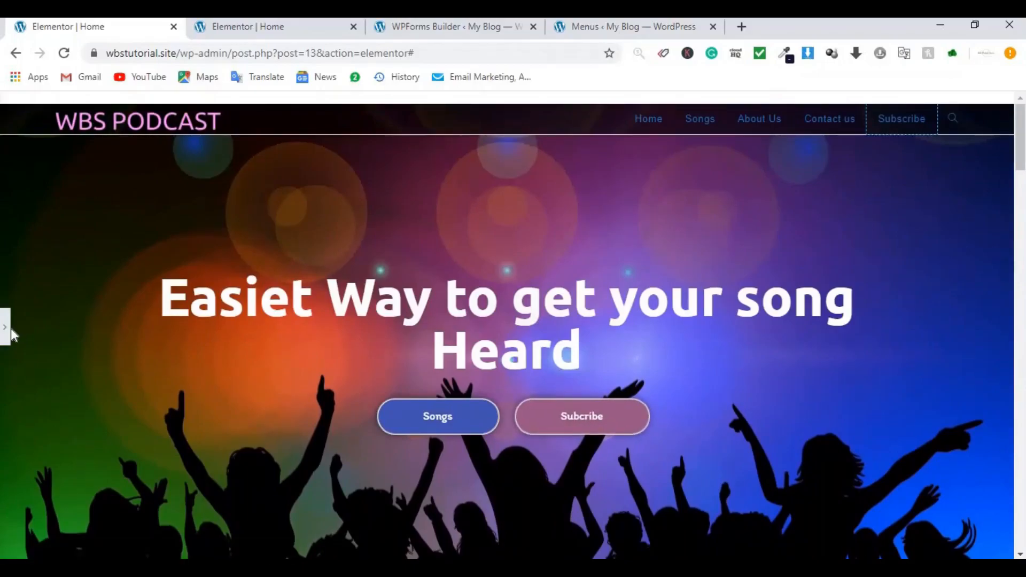
Step: Delete the CSS ID 'subscribe' from the hero's Subcribe button
{"action": "left_click", "coordinate": [694, 383]}
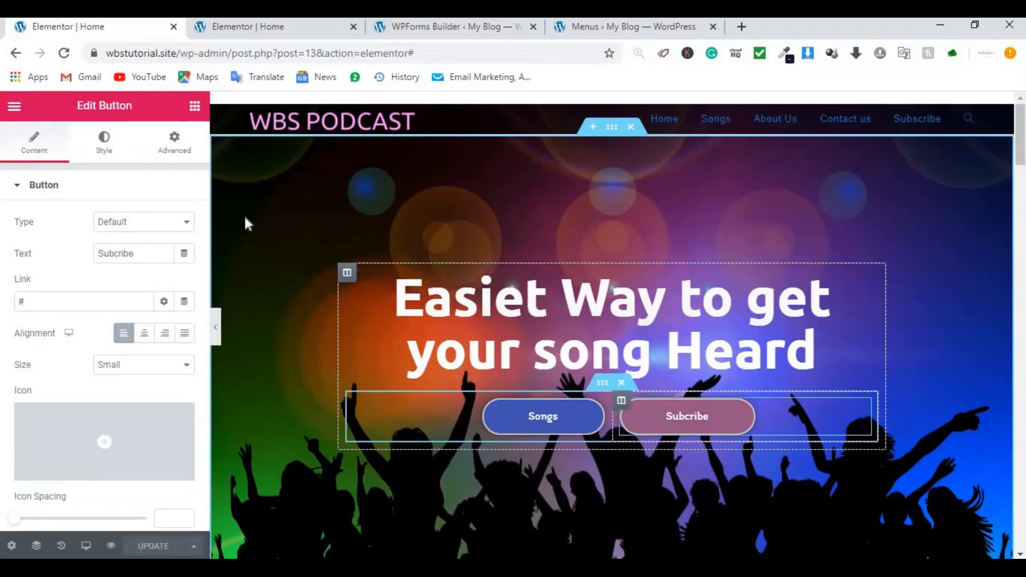
{"action": "left_click", "coordinate": [177, 149]}
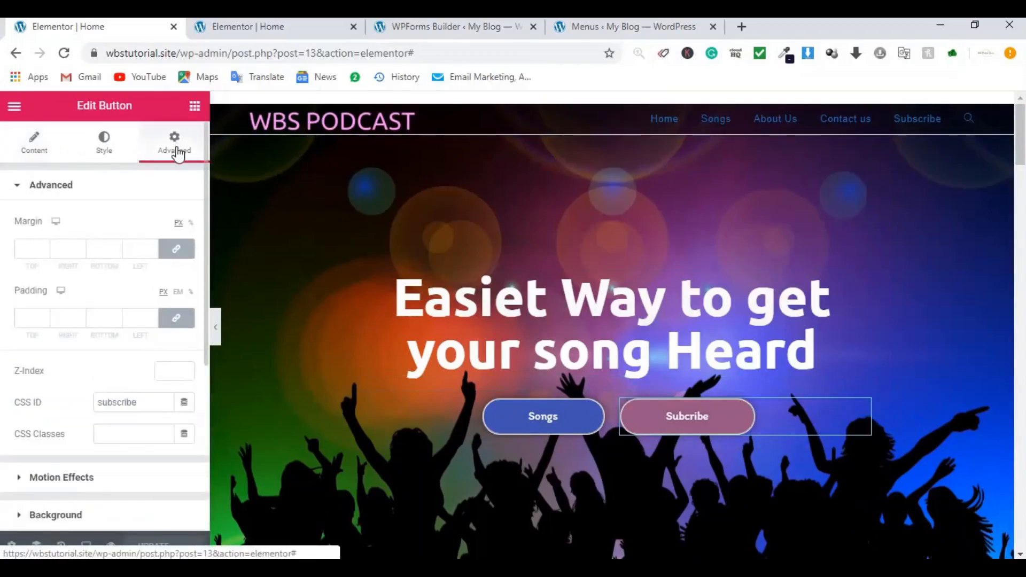
{"action": "left_click", "coordinate": [159, 404]}
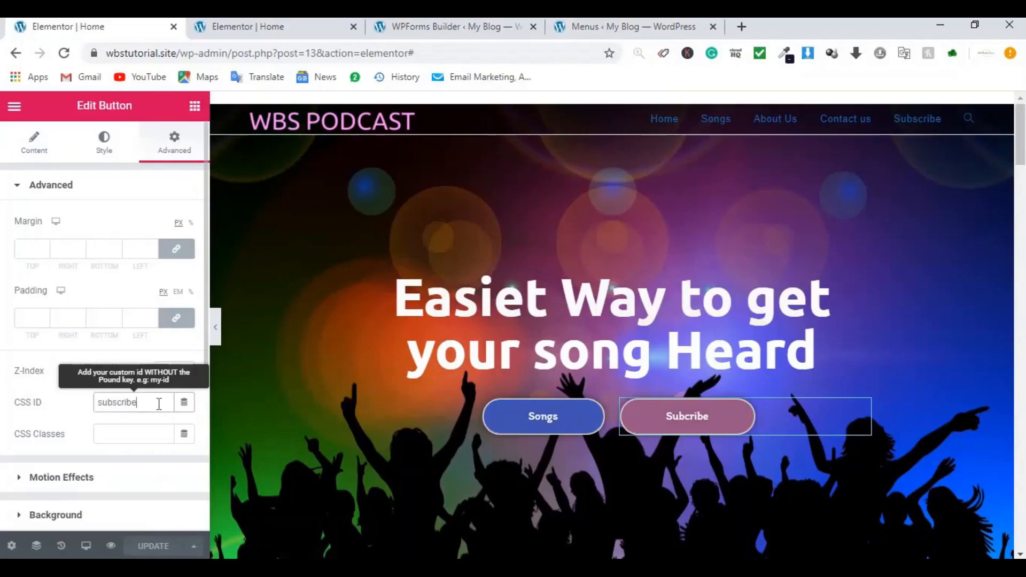
{"action": "double_click", "coordinate": [158, 403]}
{"action": "key", "text": "ctrl+c"}
{"action": "key", "text": "BackSpace"}
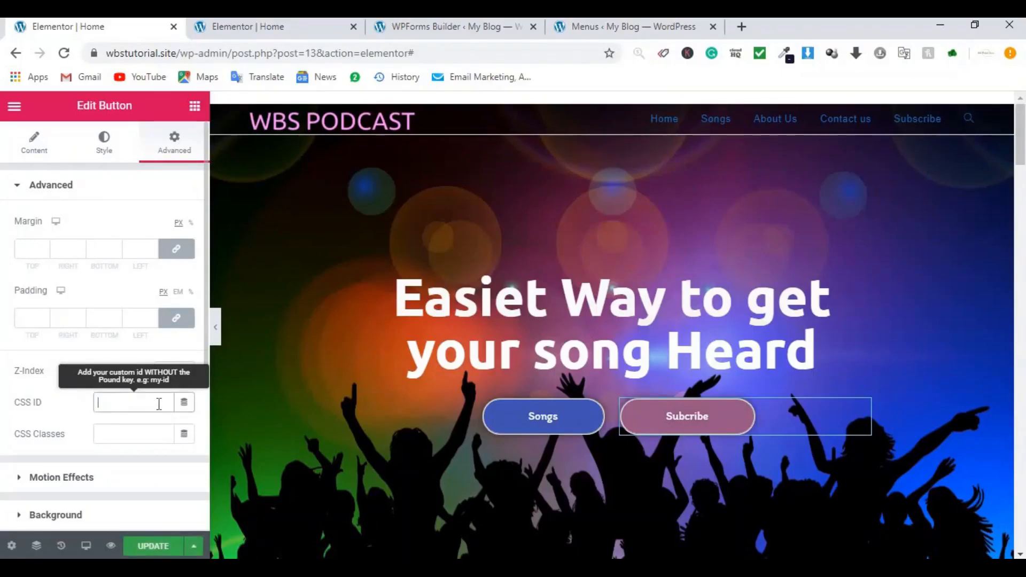
Step: Point the Subcribe button's link to #subscribe and save the page update
{"action": "left_click", "coordinate": [23, 151]}
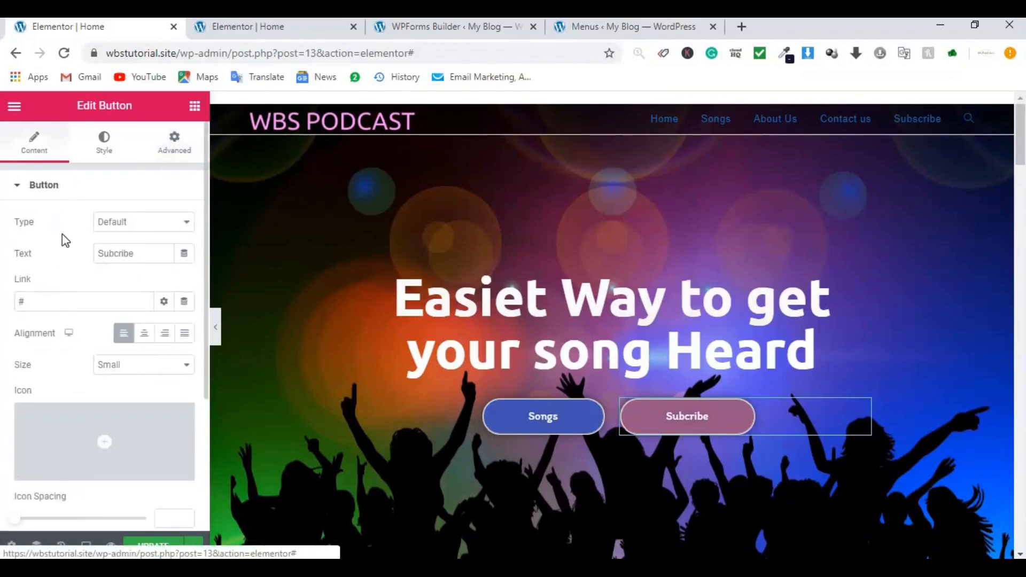
{"action": "left_click", "coordinate": [58, 302]}
{"action": "type", "text": "#"}
{"action": "key", "text": "ctrl+v"}
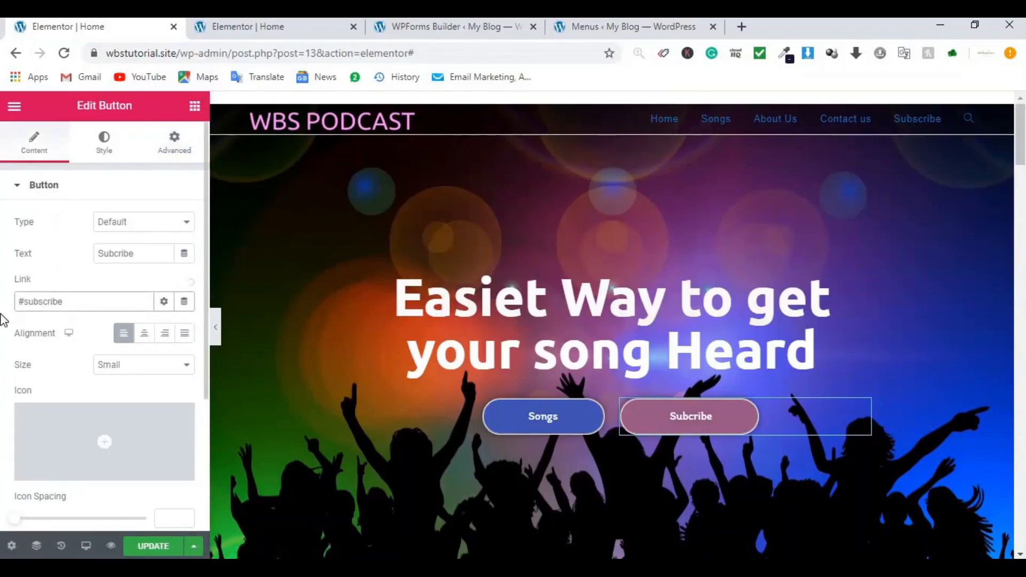
{"action": "left_click", "coordinate": [164, 548]}
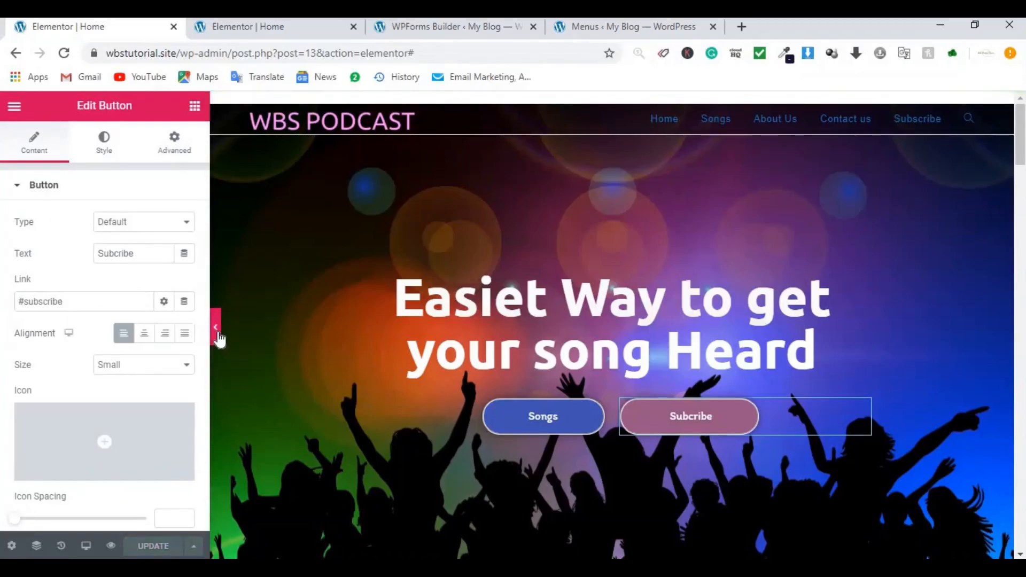
{"action": "left_click", "coordinate": [217, 334]}
Step: Check that the Subscribe menu link and the Subcribe button both scroll to the Subscribe Now form
{"action": "left_click", "coordinate": [901, 122]}
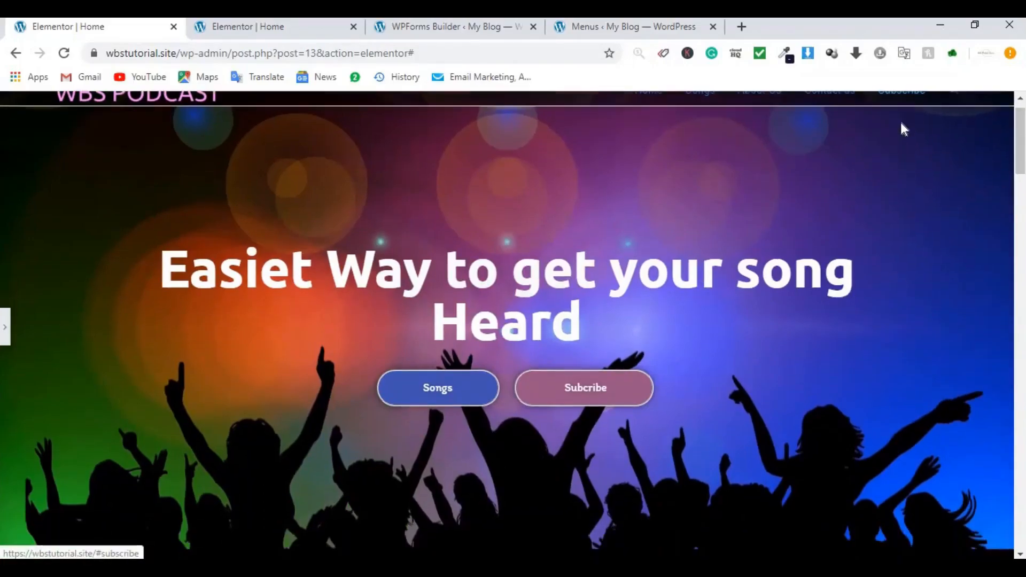
{"action": "scroll", "coordinate": [818, 214], "scroll_direction": "up", "scroll_amount": 10}
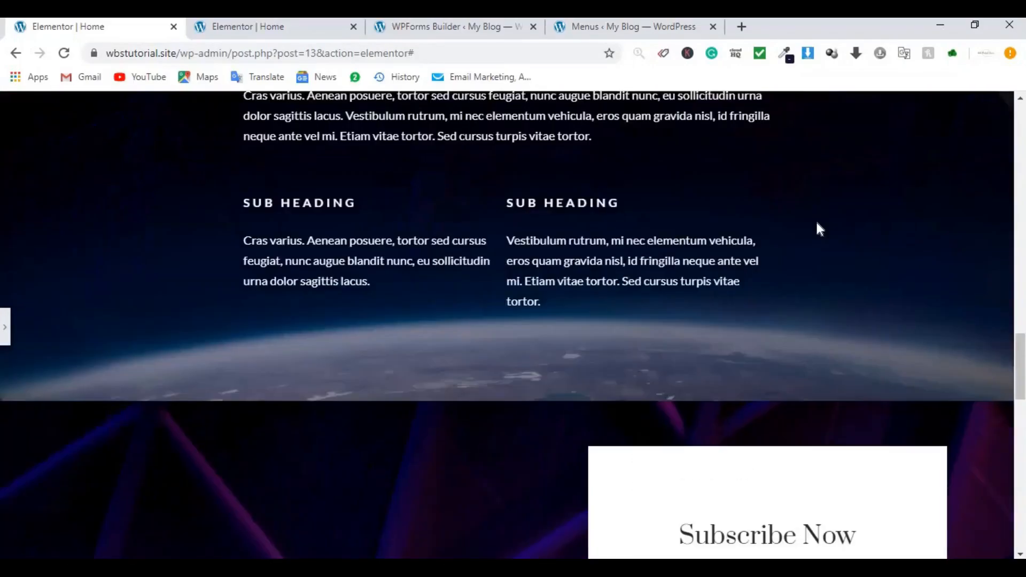
{"action": "scroll", "coordinate": [812, 225], "scroll_direction": "up", "scroll_amount": 10}
{"action": "left_click", "coordinate": [587, 425]}
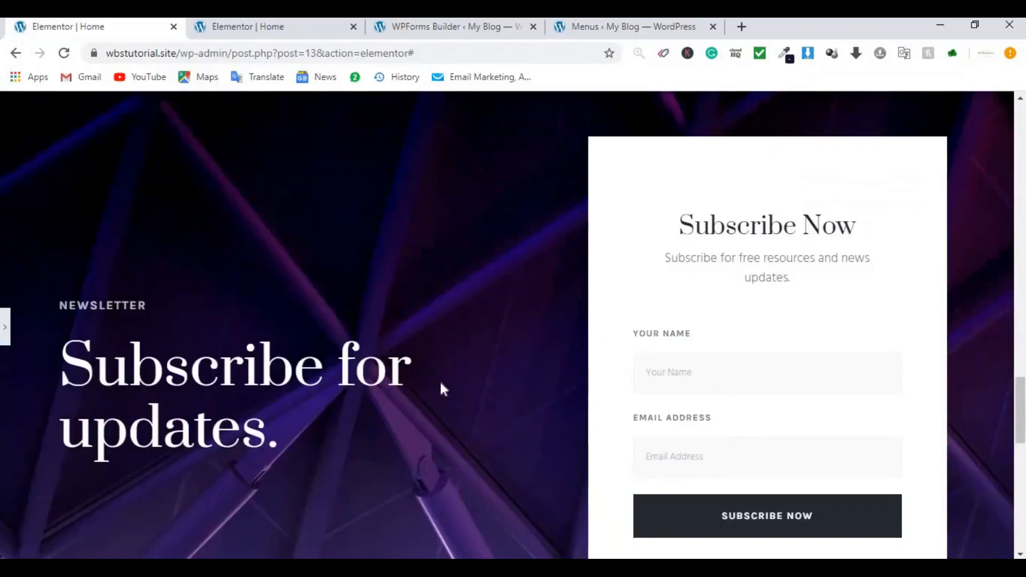
{"action": "scroll", "coordinate": [442, 389], "scroll_direction": "down", "scroll_amount": 1}
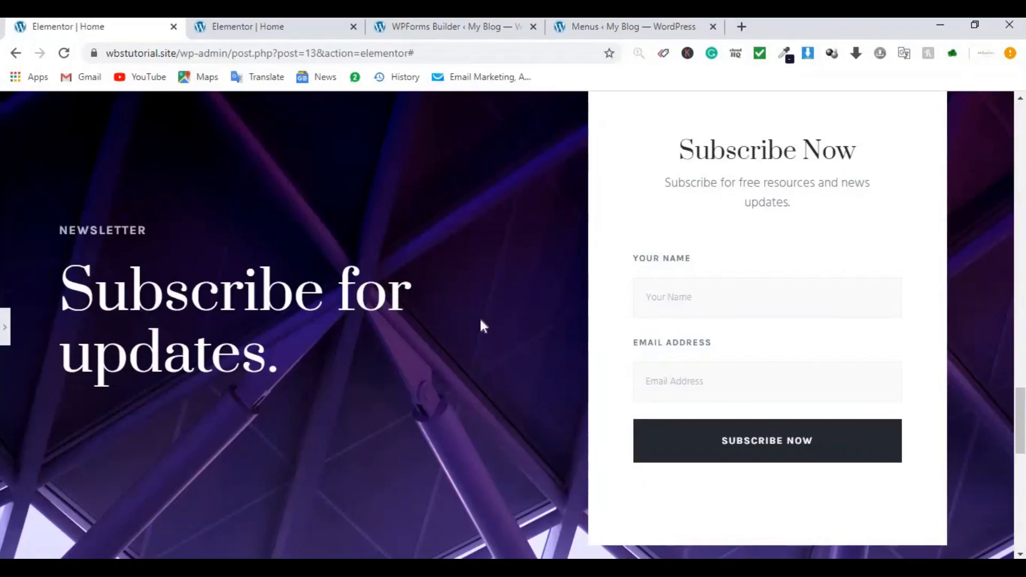
{"action": "left_click", "coordinate": [572, 556]}
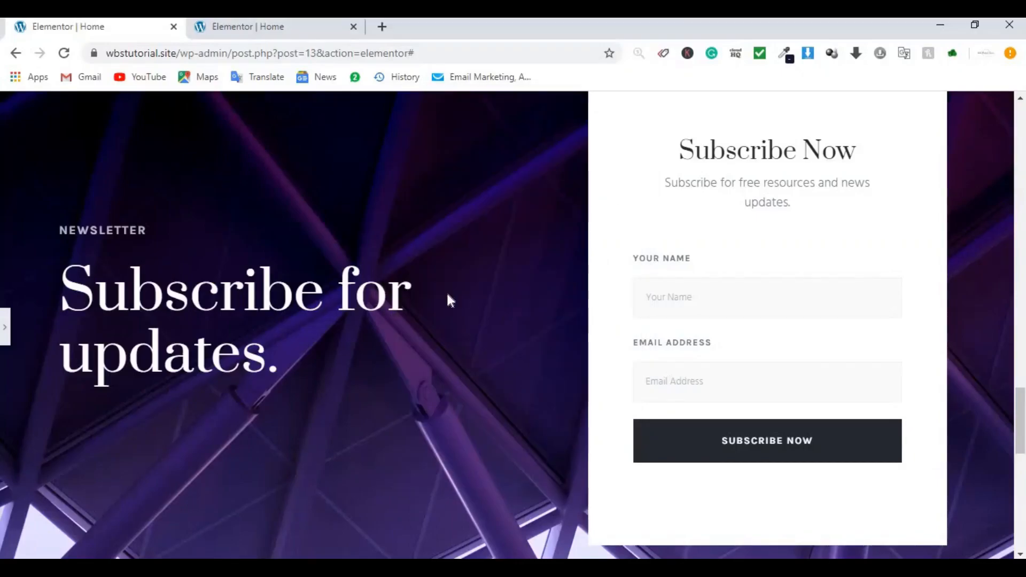
Step: Load webbudgetsaver.com/gtr in a new tab to reach the GetResponse home page
{"action": "left_click", "coordinate": [382, 26]}
{"action": "type", "text": "webbudgetsaver.com"}
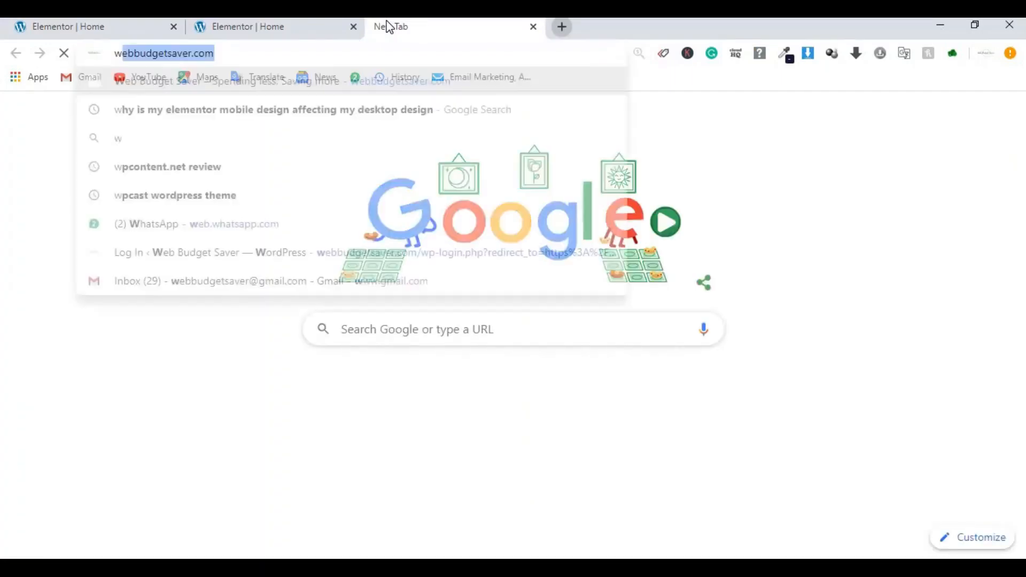
{"action": "key", "text": "Right"}
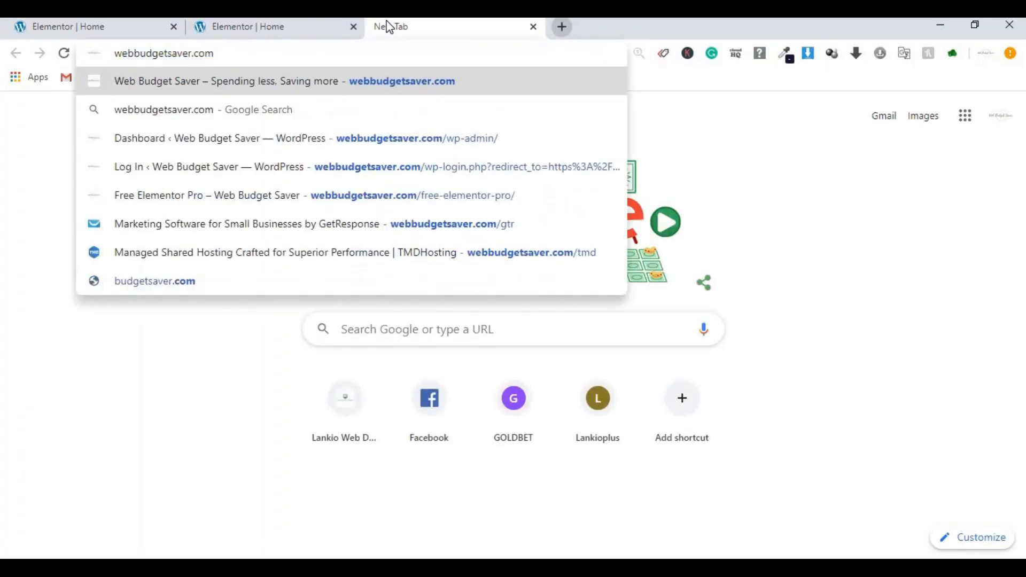
{"action": "type", "text": "/gtr"}
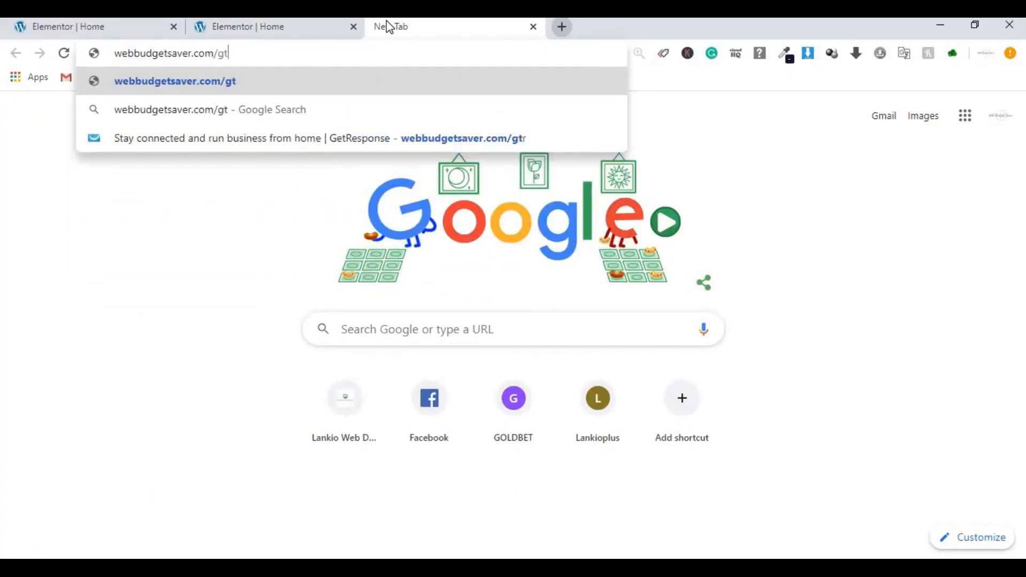
{"action": "key", "text": "Return"}
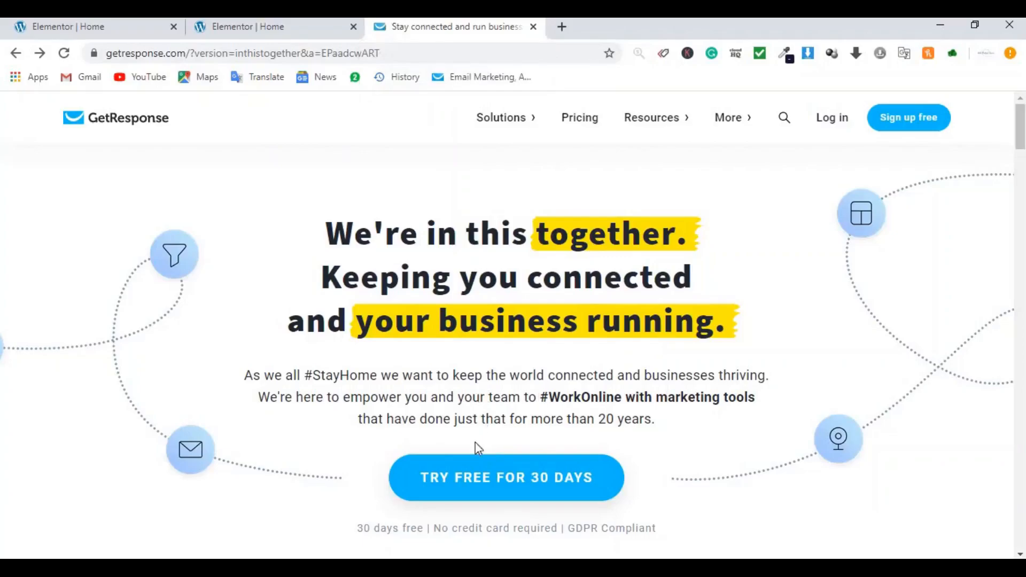
Step: Check the free trial note, log in to GetResponse, and expand the dashboard's tools menu
{"action": "left_click", "coordinate": [575, 568]}
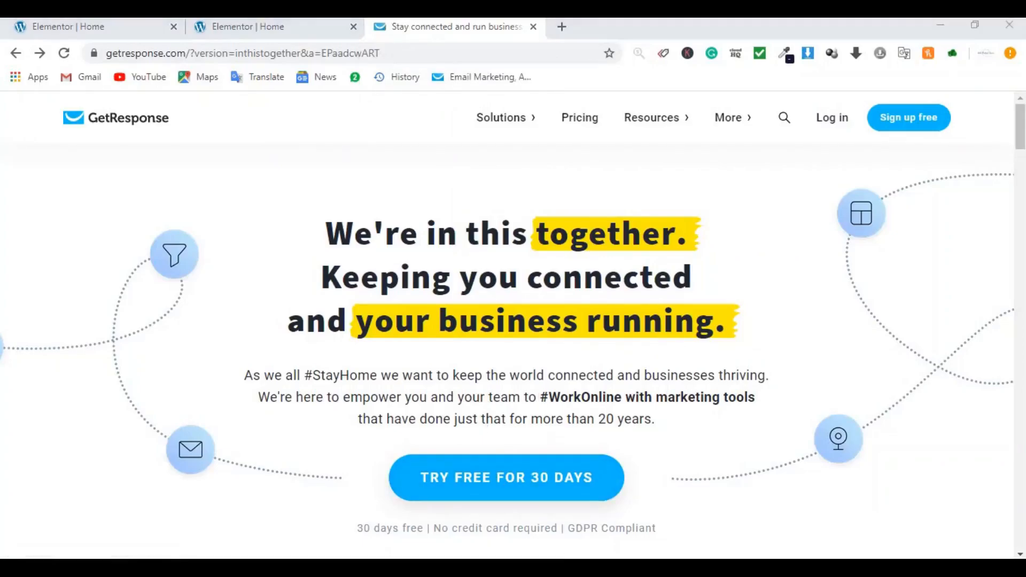
{"action": "left_click_drag", "start_coordinate": [542, 219], "coordinate": [614, 214]}
{"action": "left_click", "coordinate": [768, 221]}
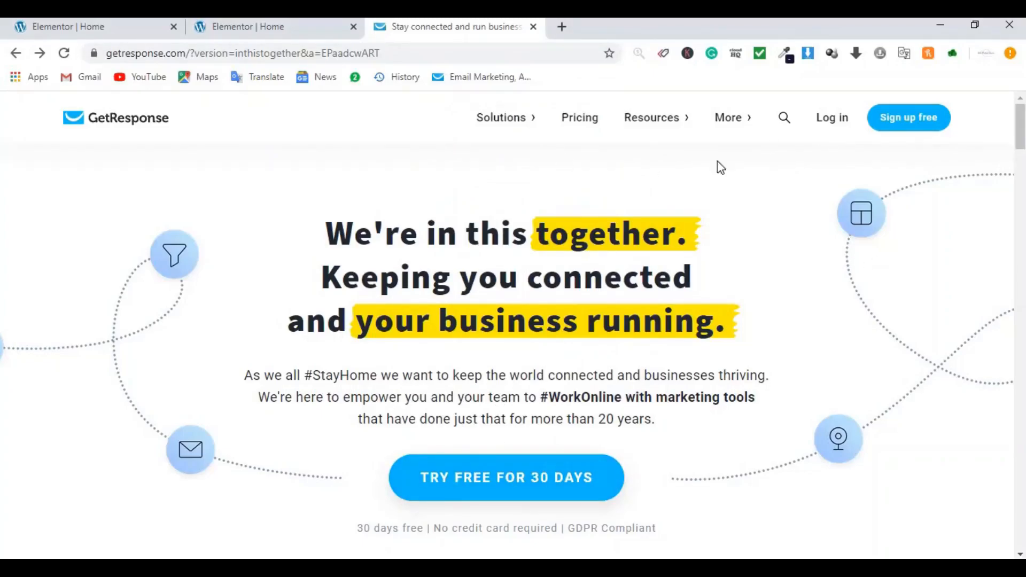
{"action": "left_click", "coordinate": [832, 119]}
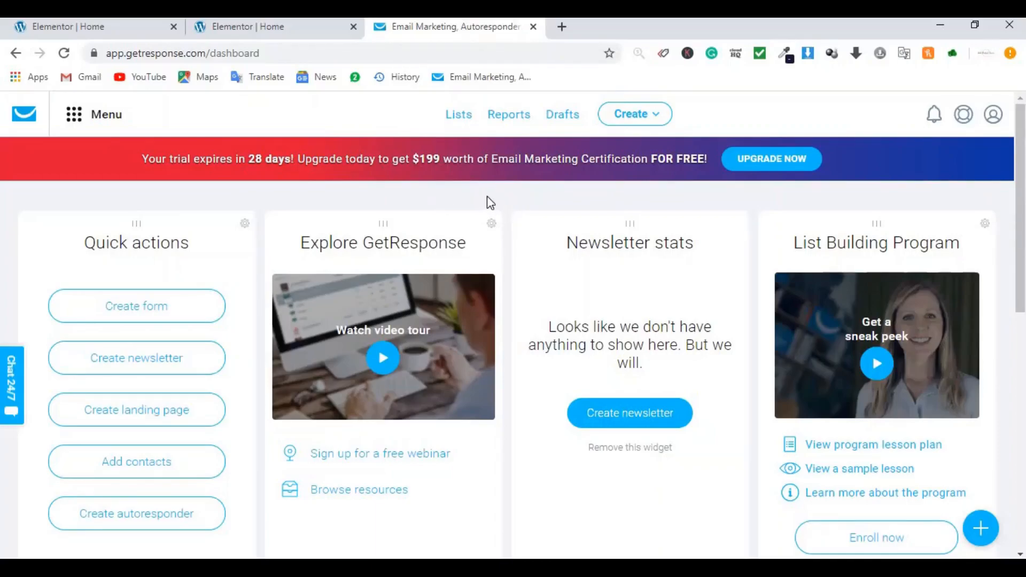
{"action": "left_click", "coordinate": [75, 117]}
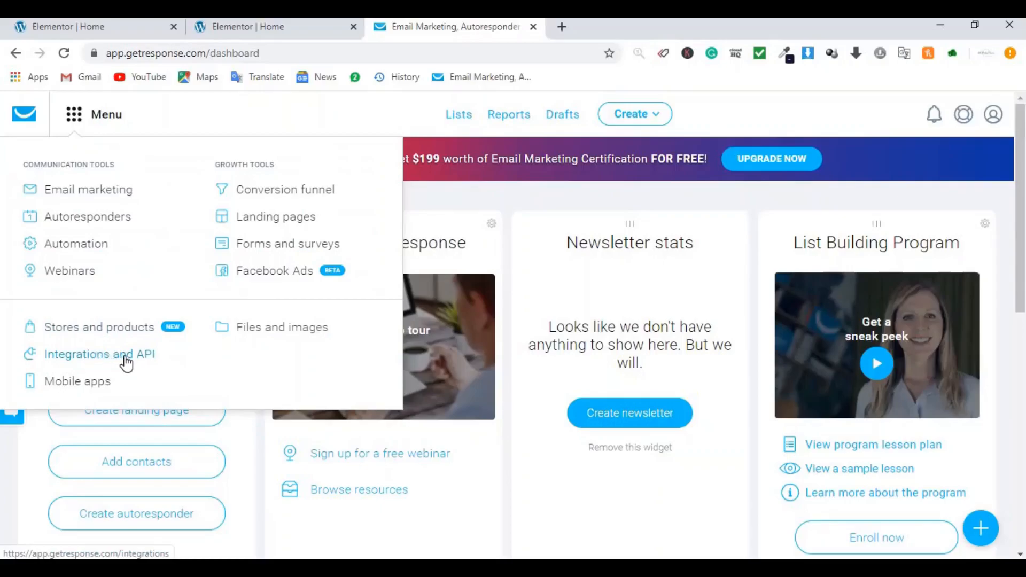
Step: Go to Integrations and API, open the WordPress integration's details, and choose Get plugin
{"action": "left_click", "coordinate": [99, 363]}
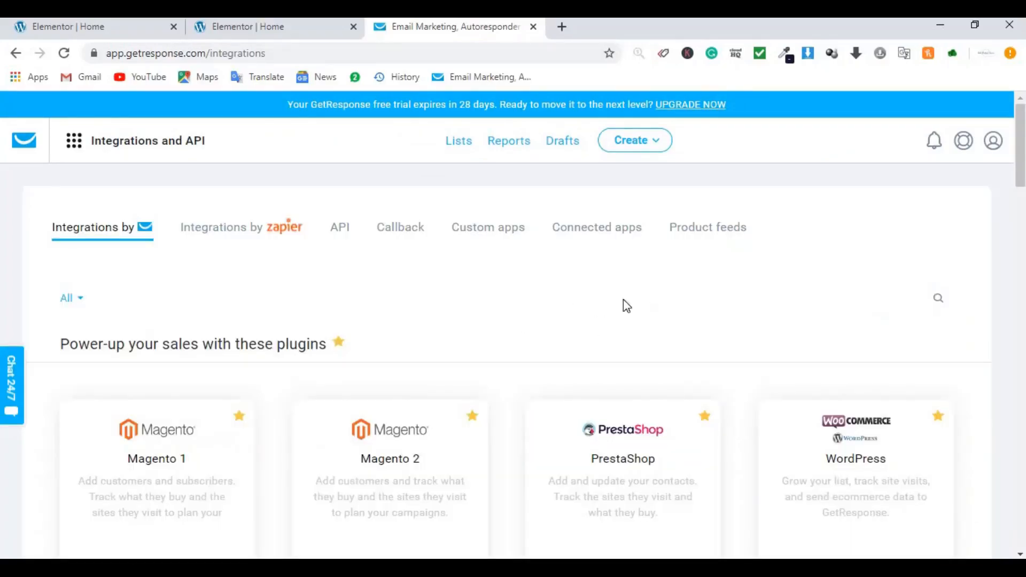
{"action": "mouse_move", "coordinate": [880, 489]}
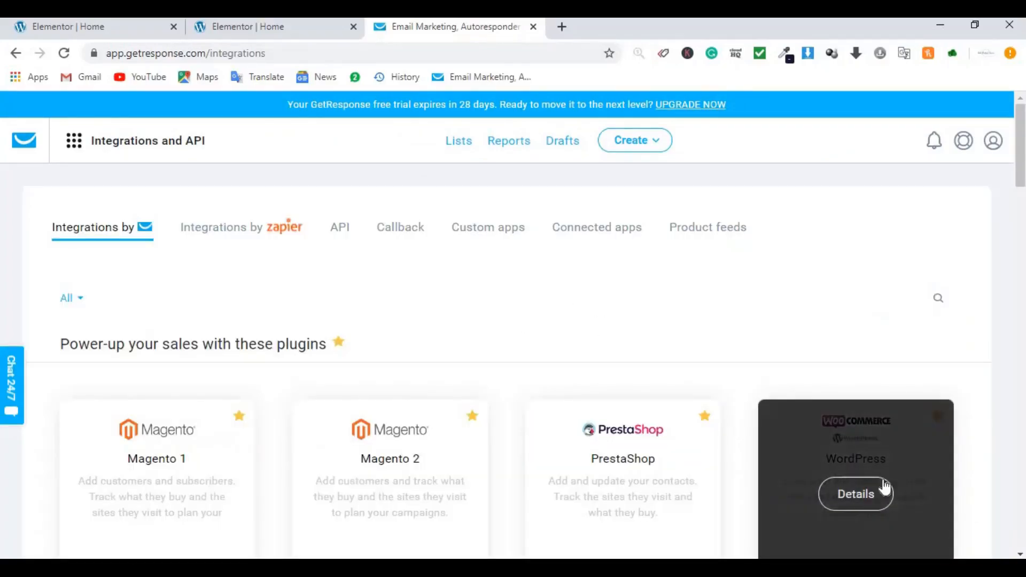
{"action": "left_click", "coordinate": [886, 449]}
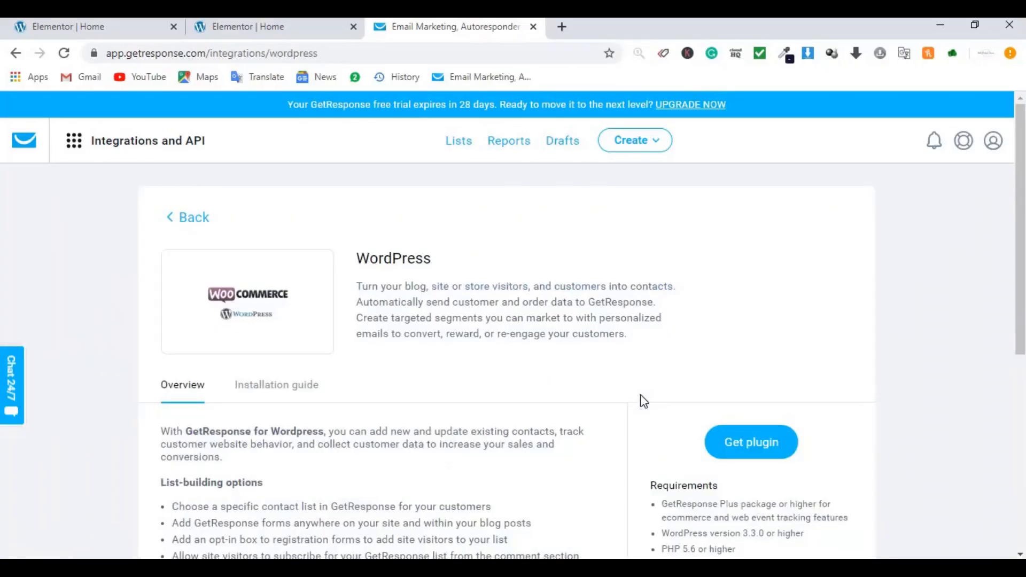
{"action": "left_click", "coordinate": [758, 450]}
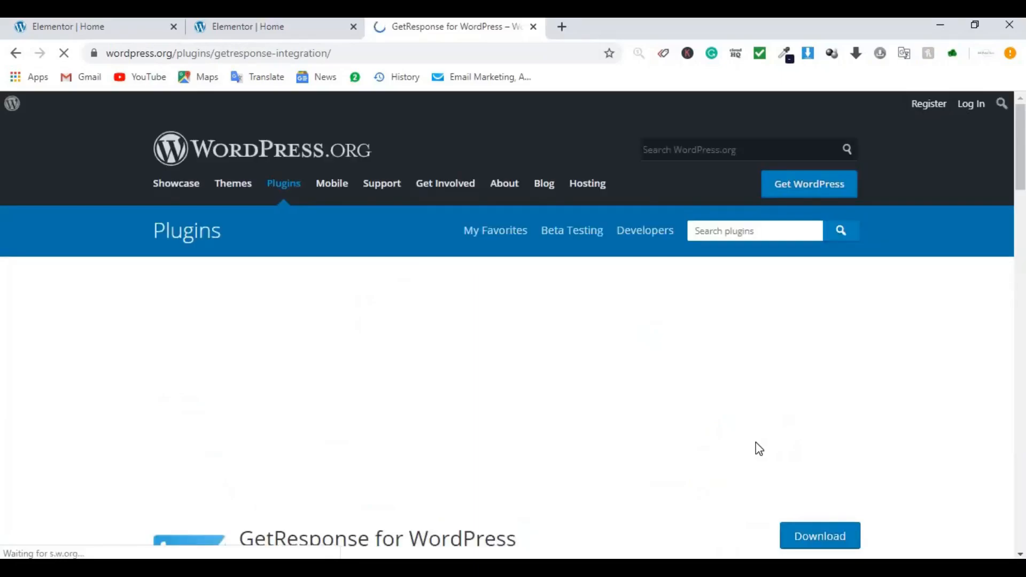
Step: Review the GetResponse for WordPress plugin page, then copy the site's wp-admin address into a new tab
{"action": "scroll", "coordinate": [761, 368], "scroll_direction": "down", "scroll_amount": 3}
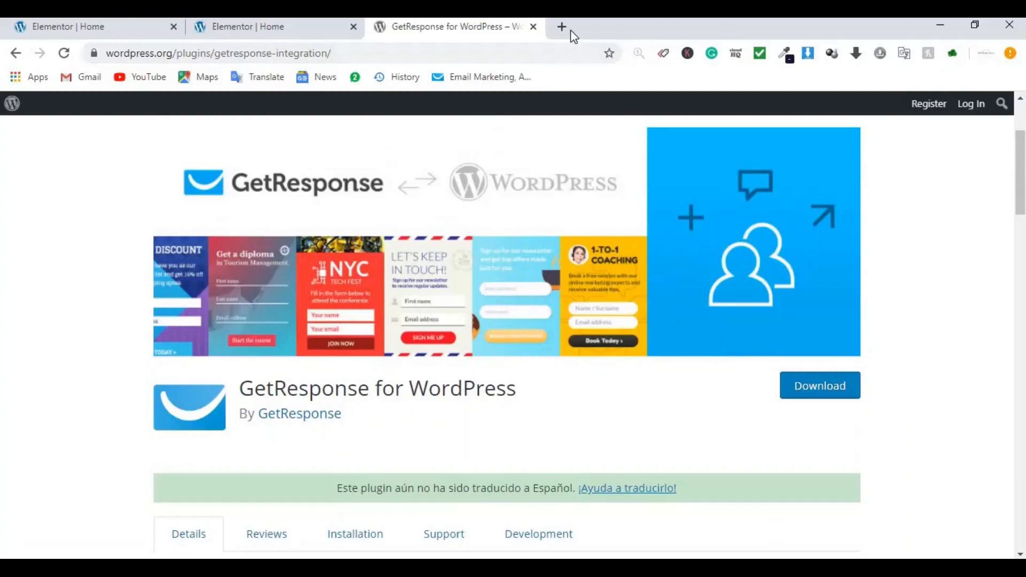
{"action": "left_click", "coordinate": [101, 26]}
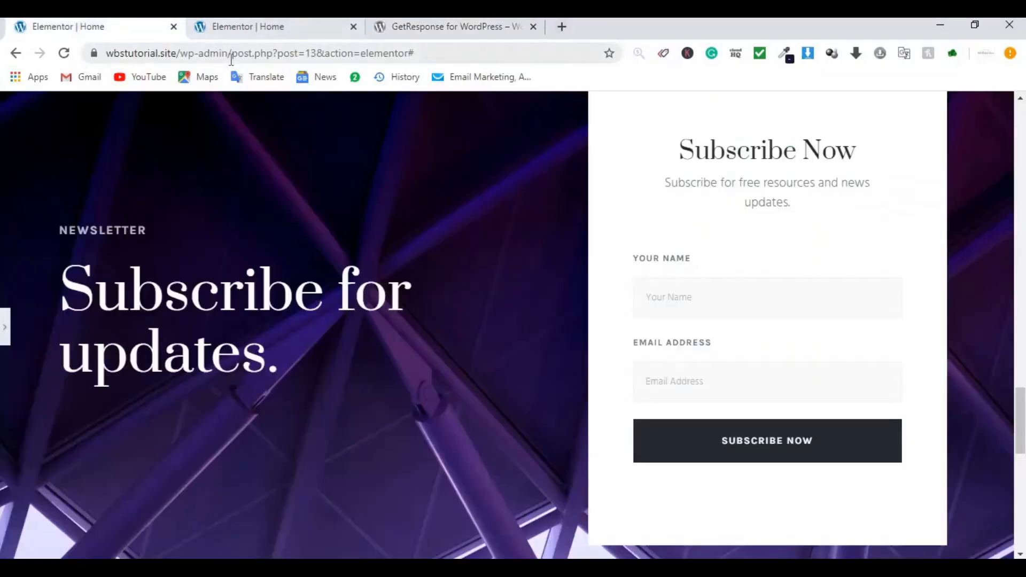
{"action": "left_click_drag", "start_coordinate": [232, 56], "coordinate": [91, 54]}
{"action": "key", "text": "ctrl+c"}
{"action": "left_click", "coordinate": [567, 26]}
Step: Load wp-admin, then upload, install and activate getresponse-integration.5.5.1.zip via Plugins > Add New
{"action": "key", "text": "ctrl+v"}
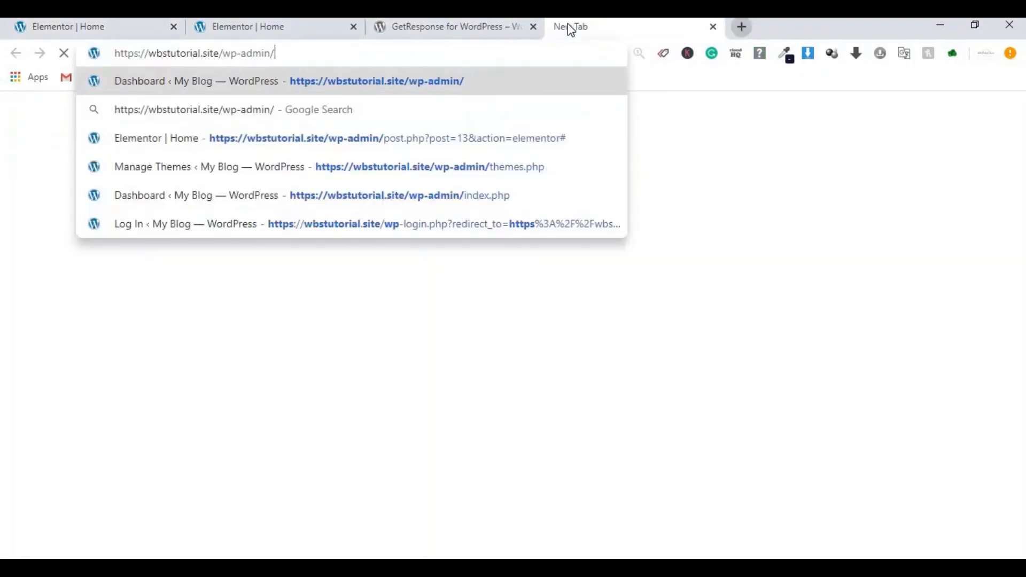
{"action": "key", "text": "Return"}
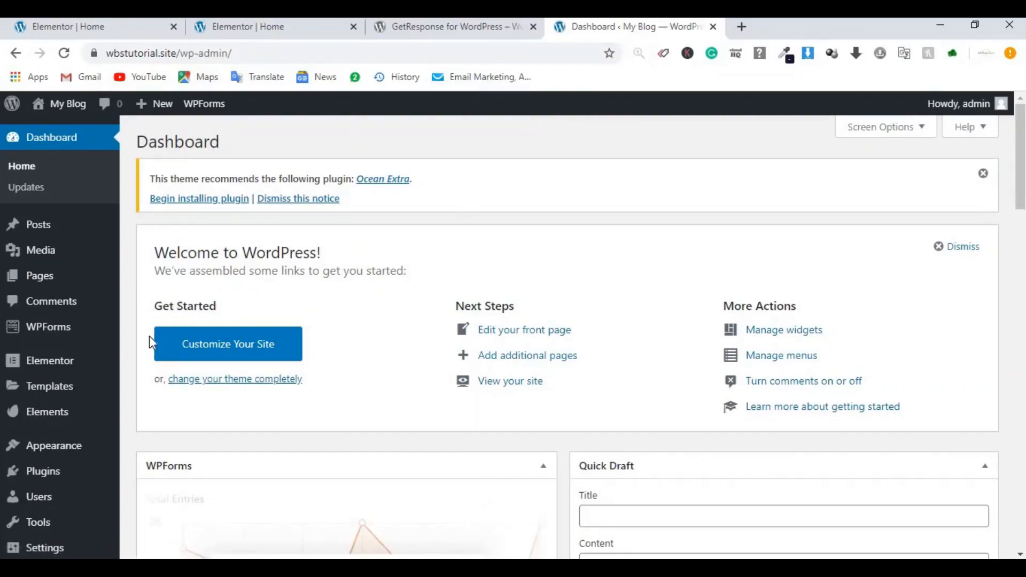
{"action": "mouse_move", "coordinate": [56, 487]}
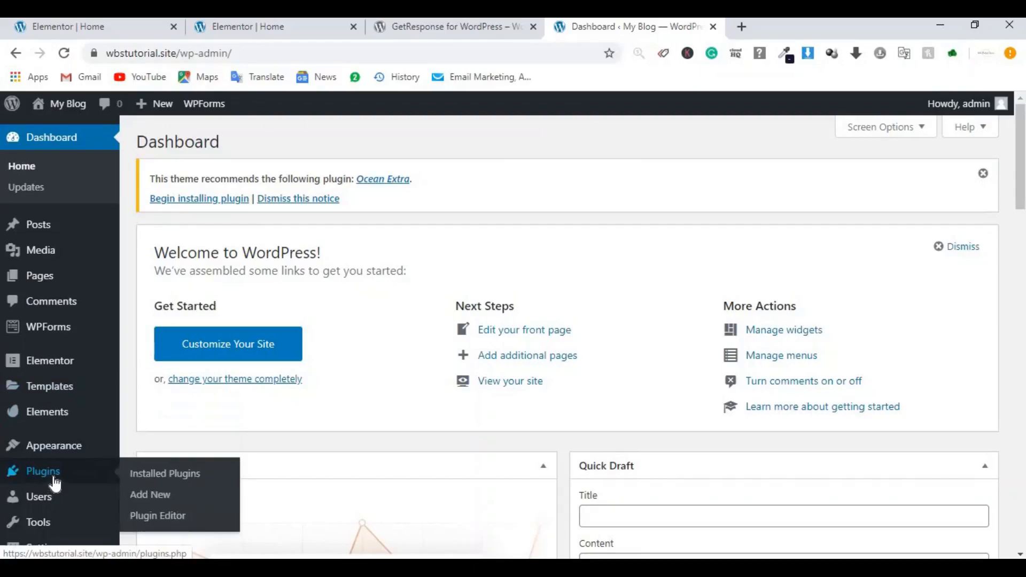
{"action": "left_click", "coordinate": [153, 501]}
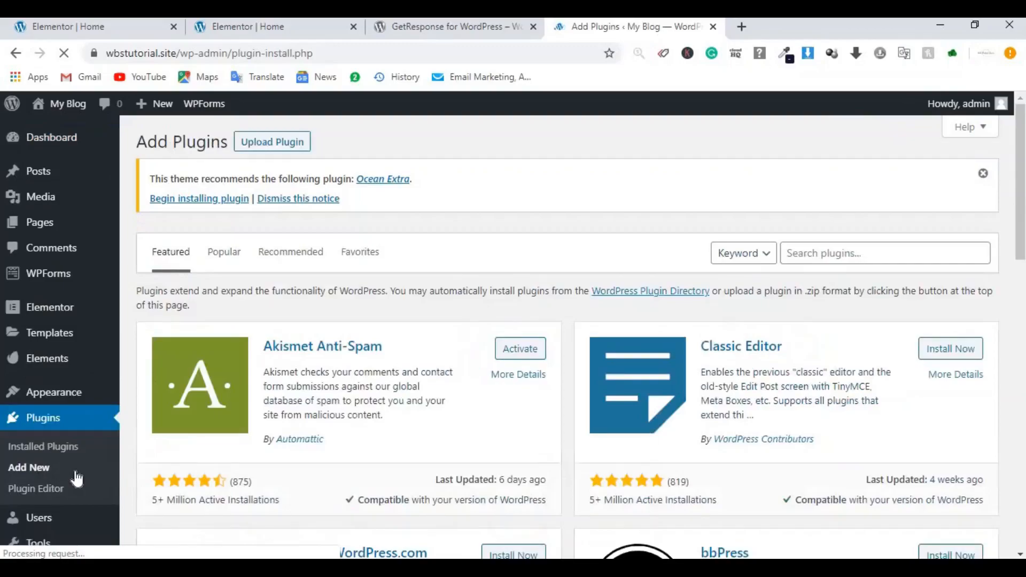
{"action": "left_click", "coordinate": [274, 152]}
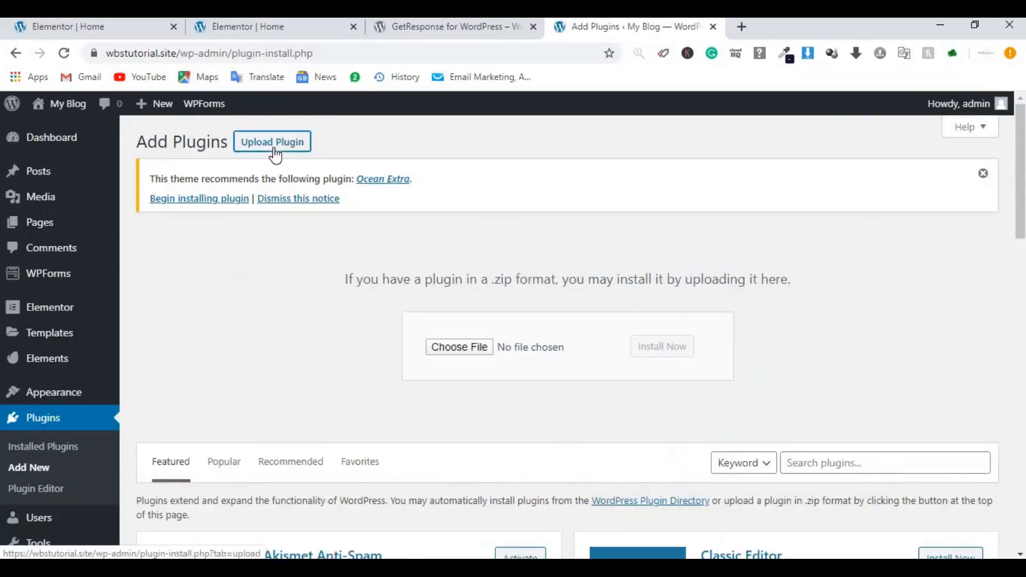
{"action": "left_click", "coordinate": [452, 348]}
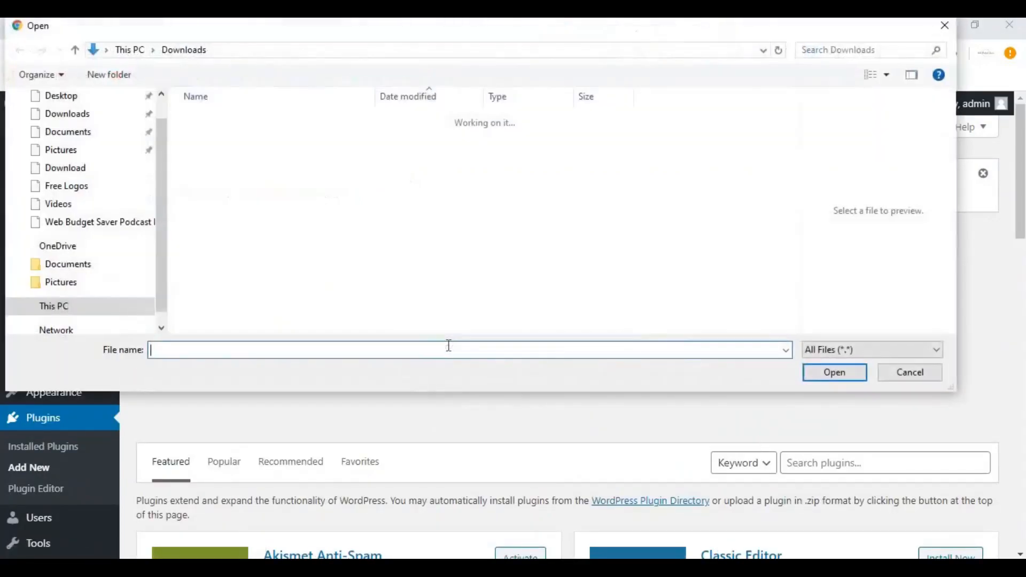
{"action": "left_click", "coordinate": [214, 155]}
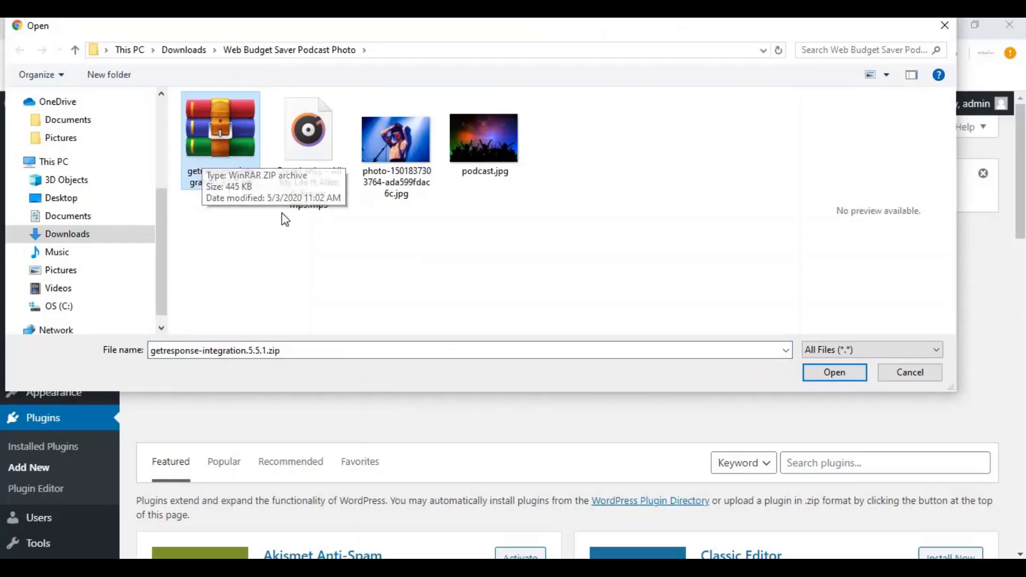
{"action": "left_click", "coordinate": [834, 372]}
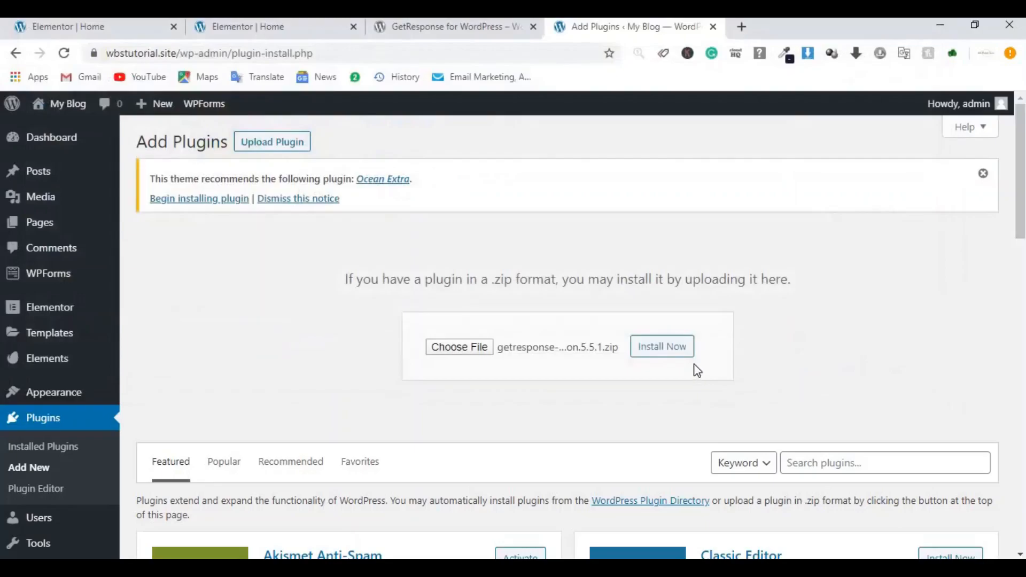
{"action": "left_click", "coordinate": [654, 347]}
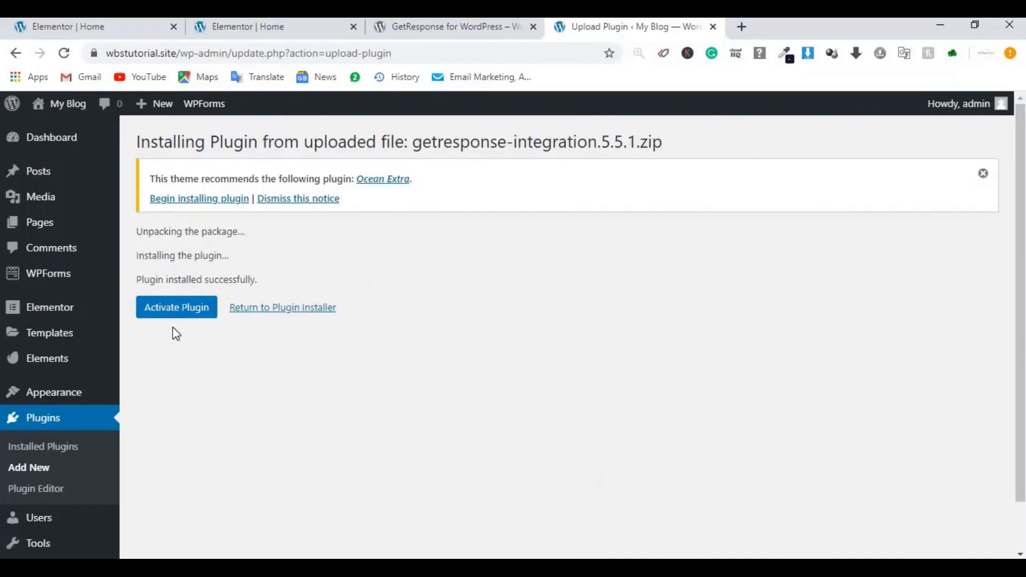
{"action": "left_click", "coordinate": [179, 314]}
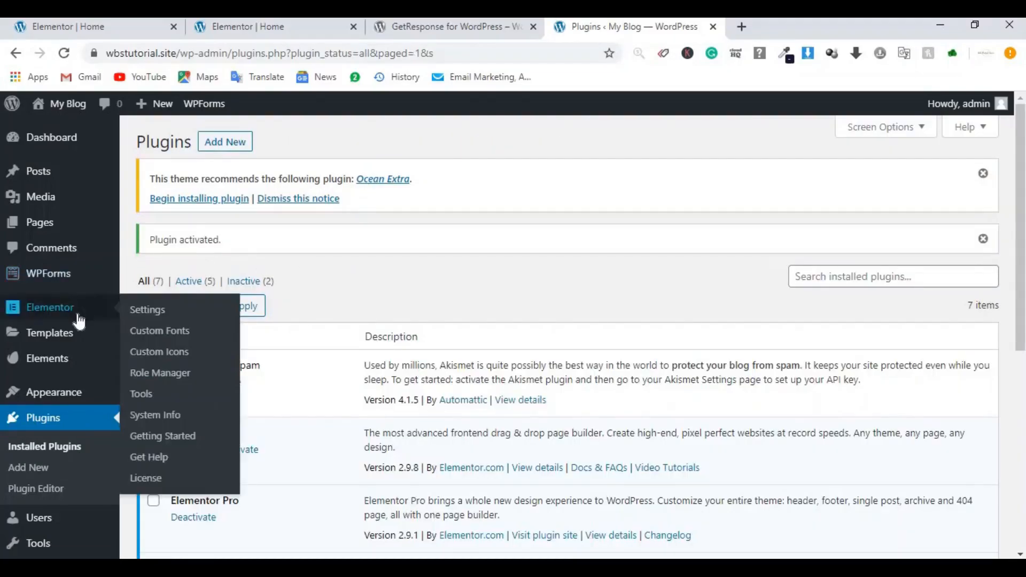
Step: Open the GetResponse plugin's Account settings in WordPress, then return to GetResponse's Integrations and API page
{"action": "scroll", "coordinate": [67, 369], "scroll_direction": "down", "scroll_amount": 5}
{"action": "mouse_move", "coordinate": [59, 519]}
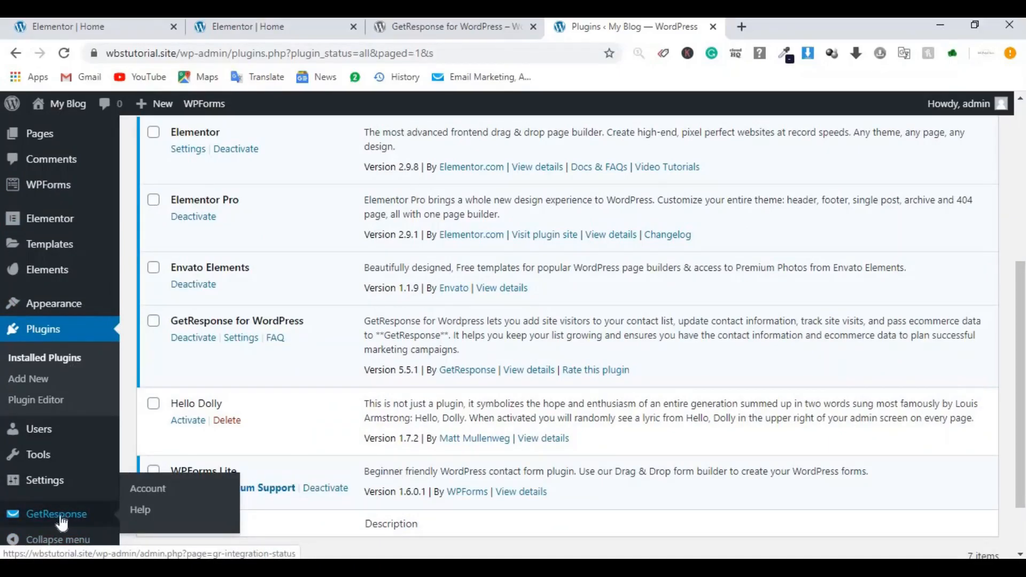
{"action": "left_click", "coordinate": [60, 517]}
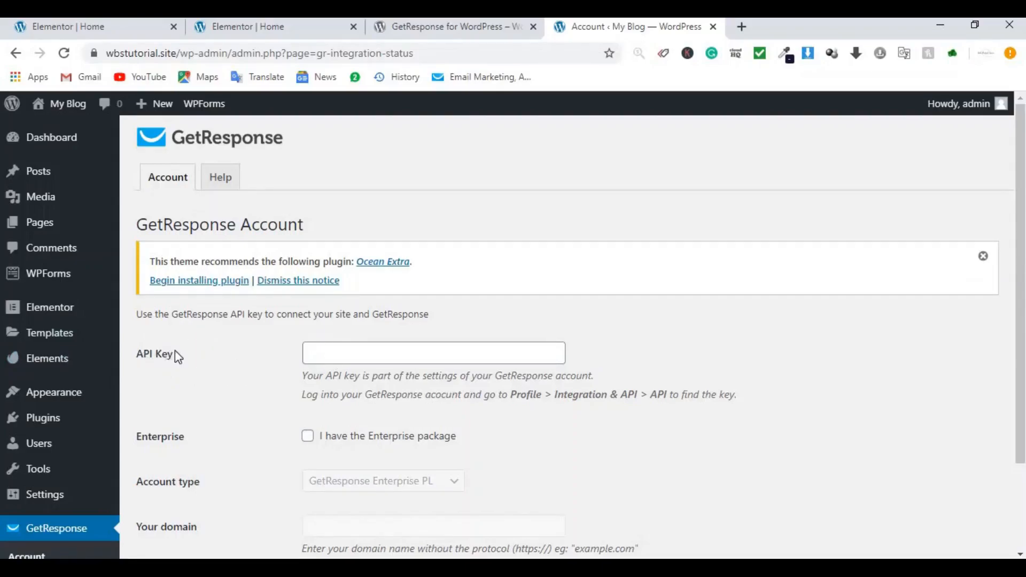
{"action": "left_click", "coordinate": [440, 28]}
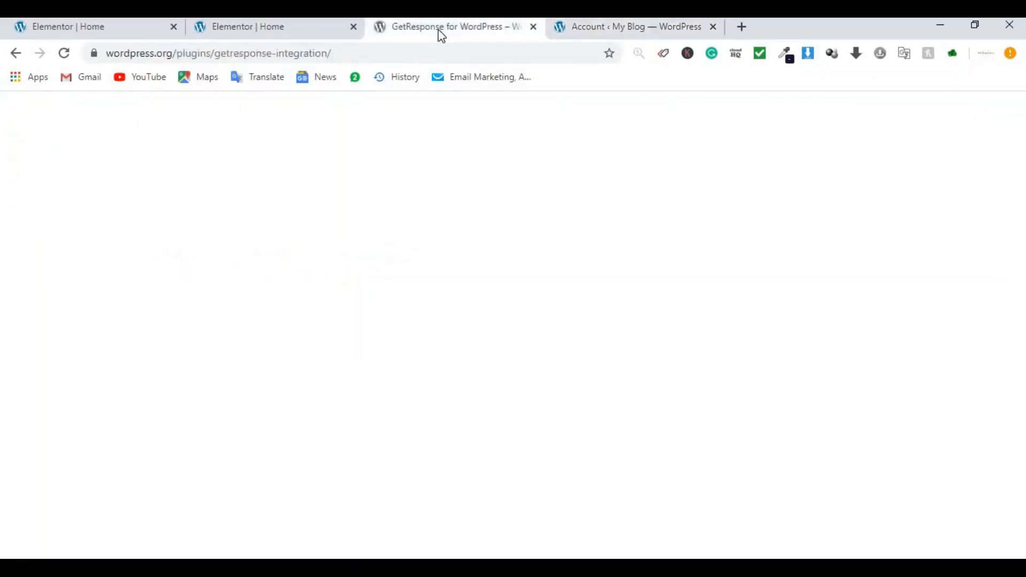
{"action": "left_click", "coordinate": [19, 53]}
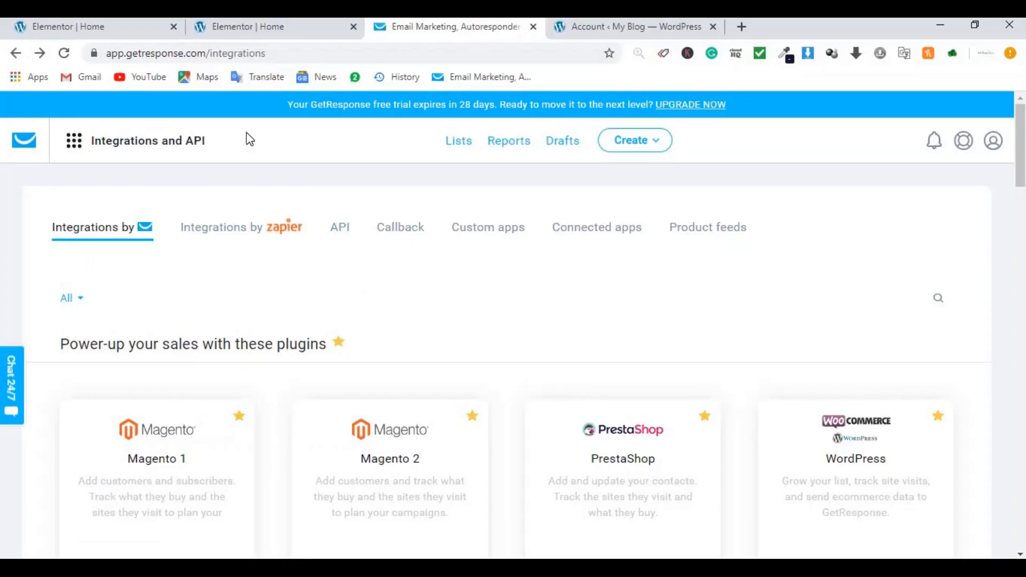
Step: Generate a GetResponse API key named 'wbs' in the API tab and copy it
{"action": "left_click", "coordinate": [338, 235]}
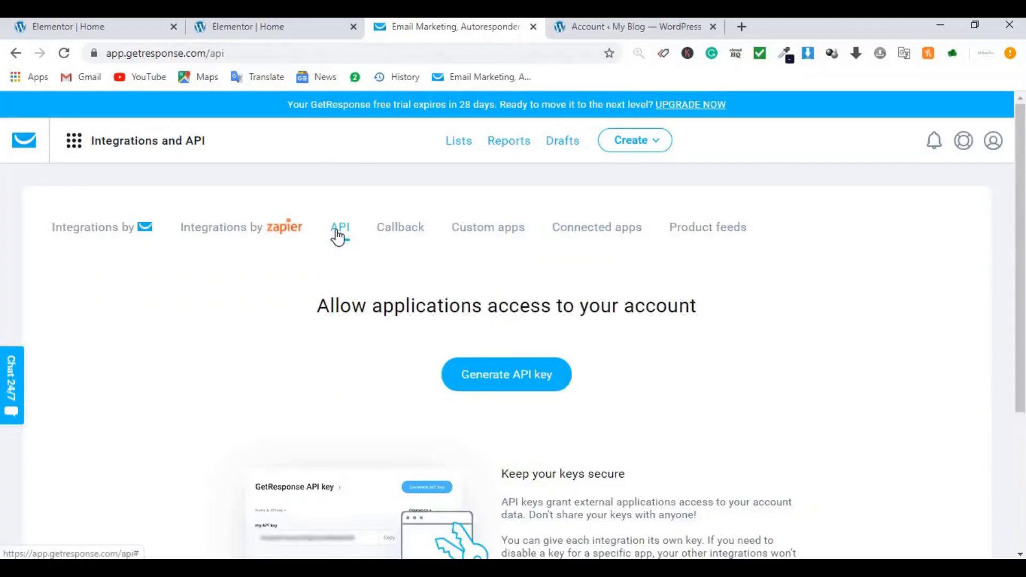
{"action": "left_click", "coordinate": [496, 387]}
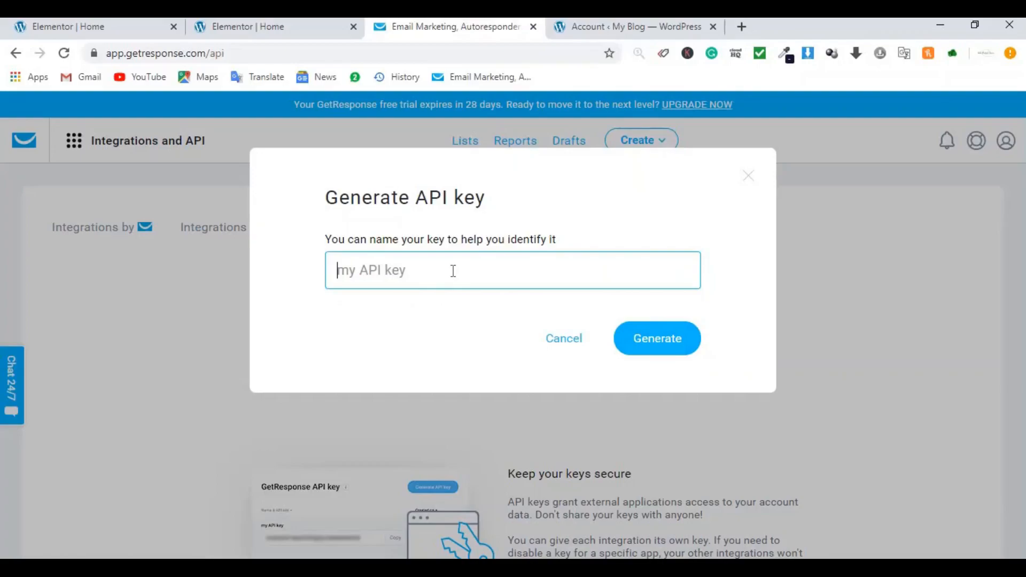
{"action": "type", "text": "wbs"}
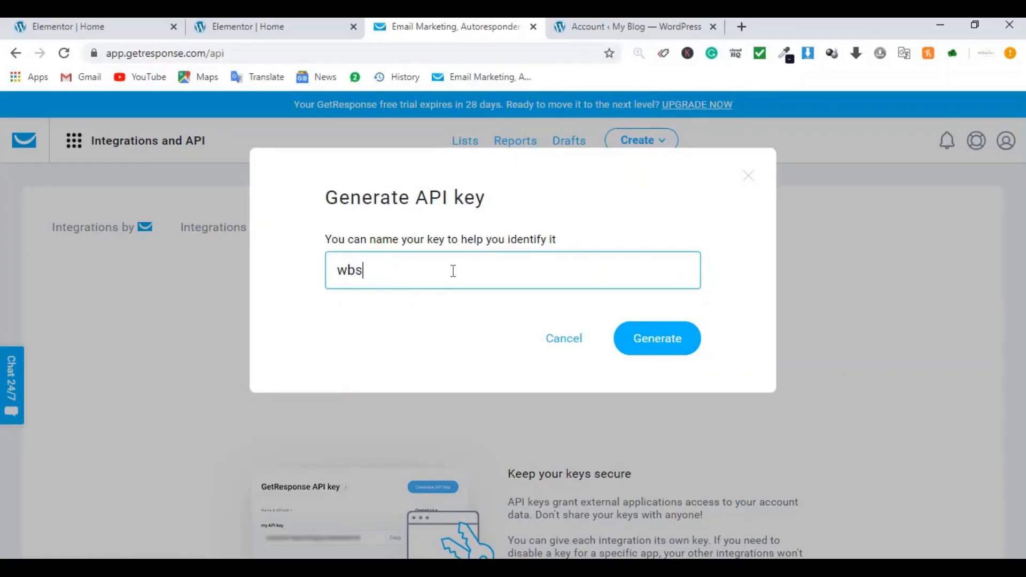
{"action": "left_click", "coordinate": [646, 340]}
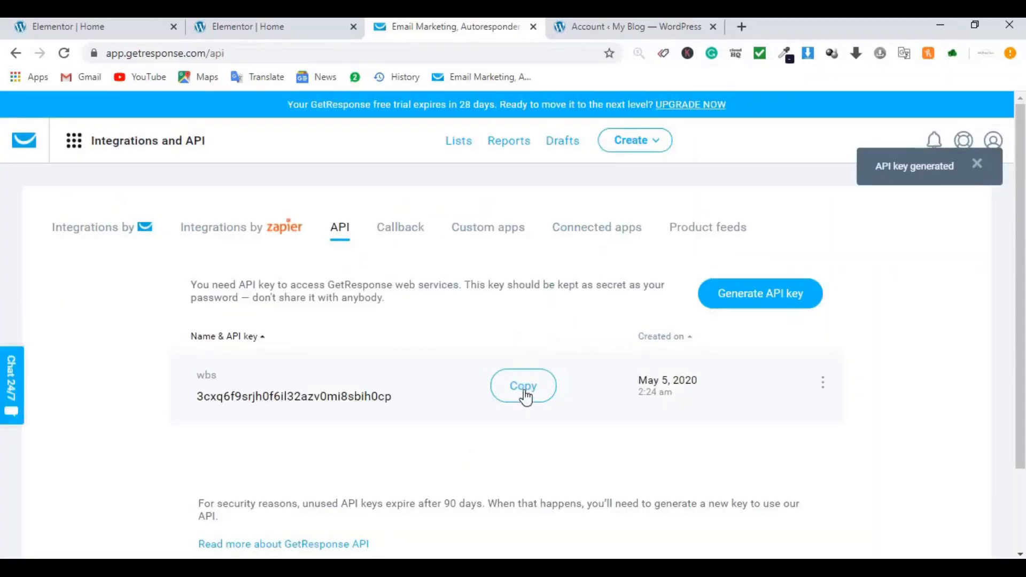
{"action": "left_click", "coordinate": [524, 395]}
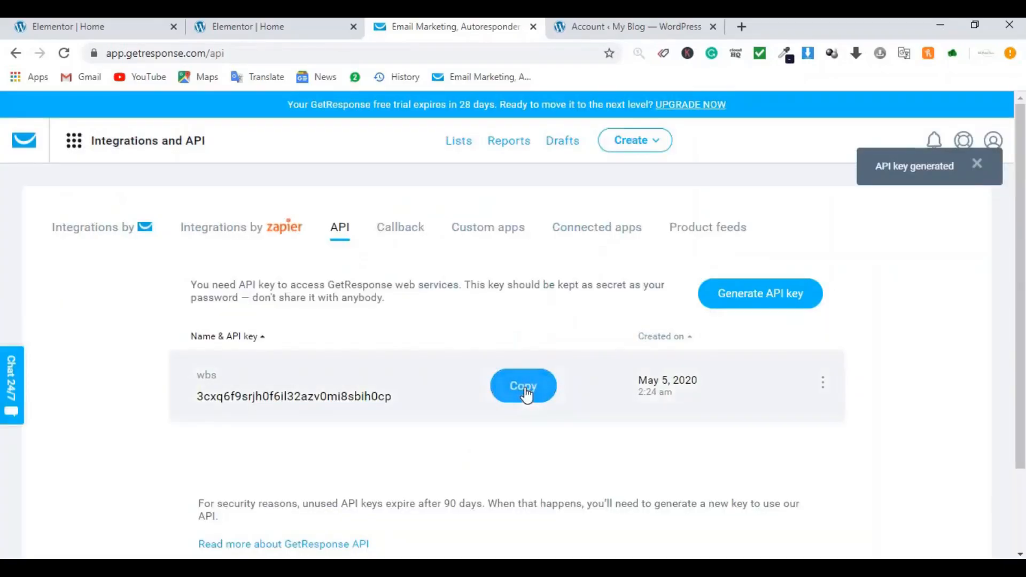
Step: Paste the copied API key into WordPress's GetResponse account settings and connect
{"action": "left_click", "coordinate": [583, 26]}
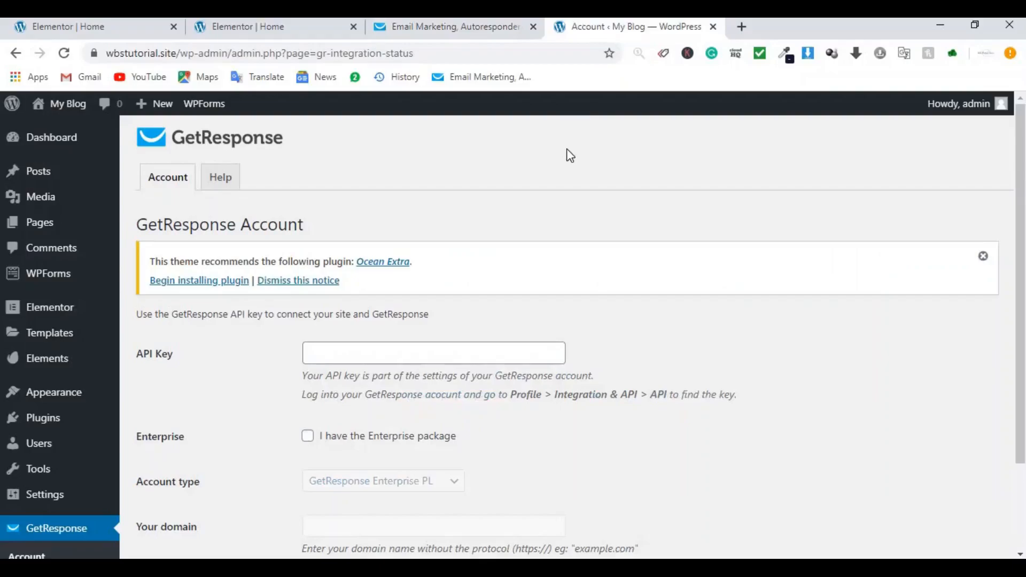
{"action": "left_click", "coordinate": [426, 359]}
{"action": "key", "text": "ctrl+v"}
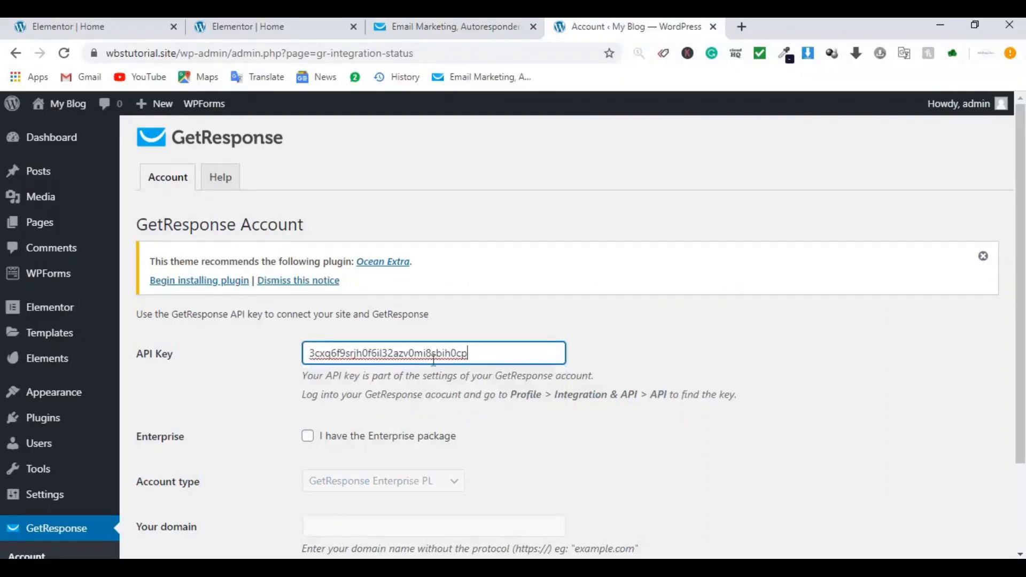
{"action": "scroll", "coordinate": [716, 210], "scroll_direction": "down", "scroll_amount": 2}
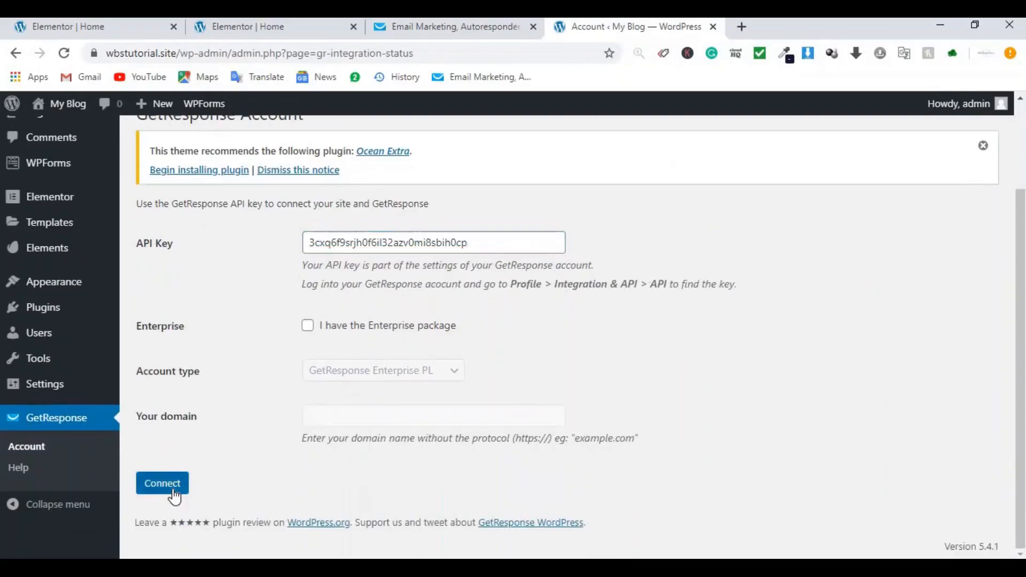
{"action": "left_click", "coordinate": [172, 493]}
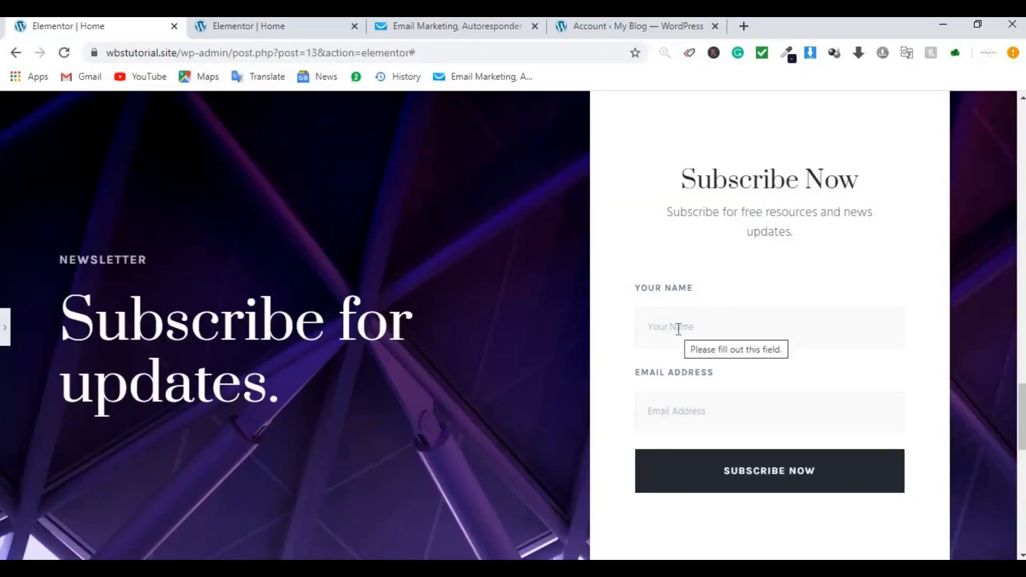
Step: Submit a test sign-up on the Subscribe Now form using the saved name and e-mail
{"action": "left_click", "coordinate": [678, 329]}
{"action": "left_click", "coordinate": [678, 366]}
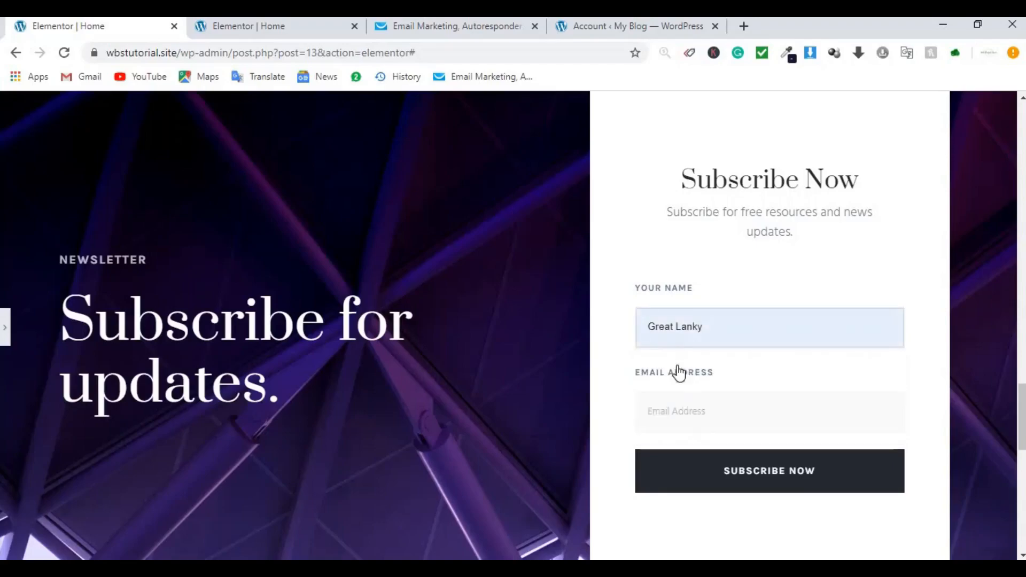
{"action": "left_click", "coordinate": [682, 409]}
{"action": "left_click", "coordinate": [695, 453]}
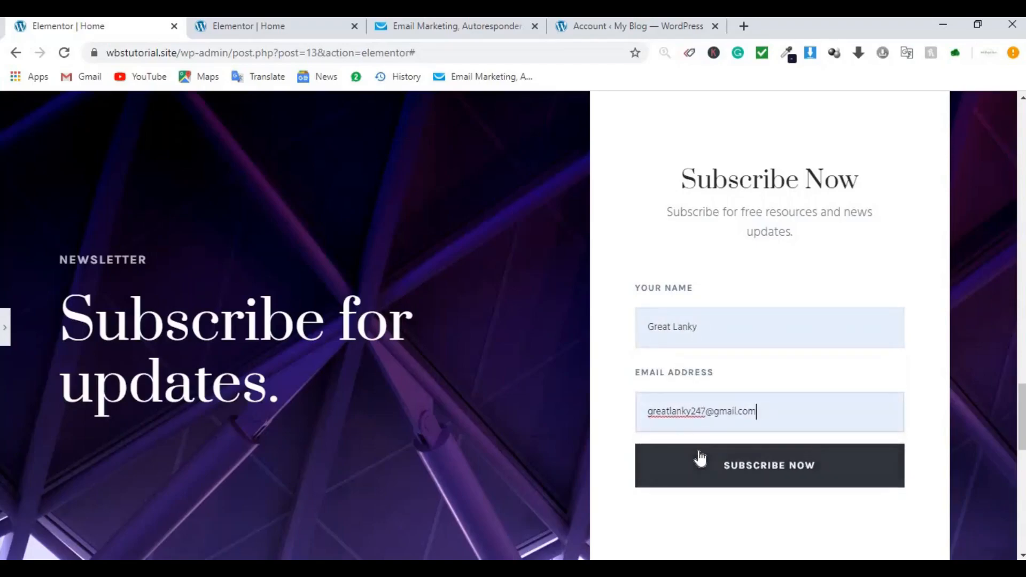
{"action": "left_click", "coordinate": [727, 465]}
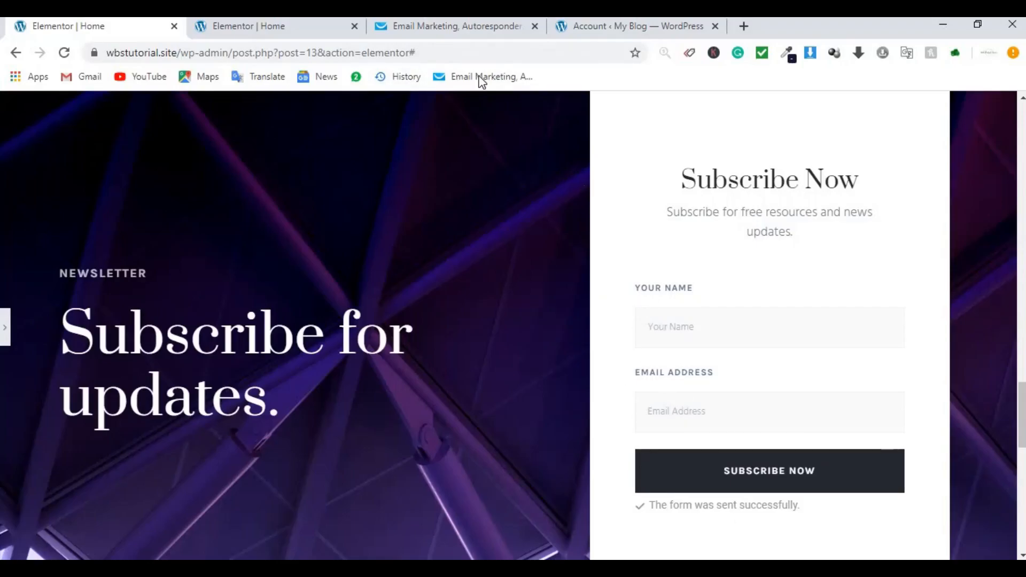
{"action": "left_click", "coordinate": [467, 27]}
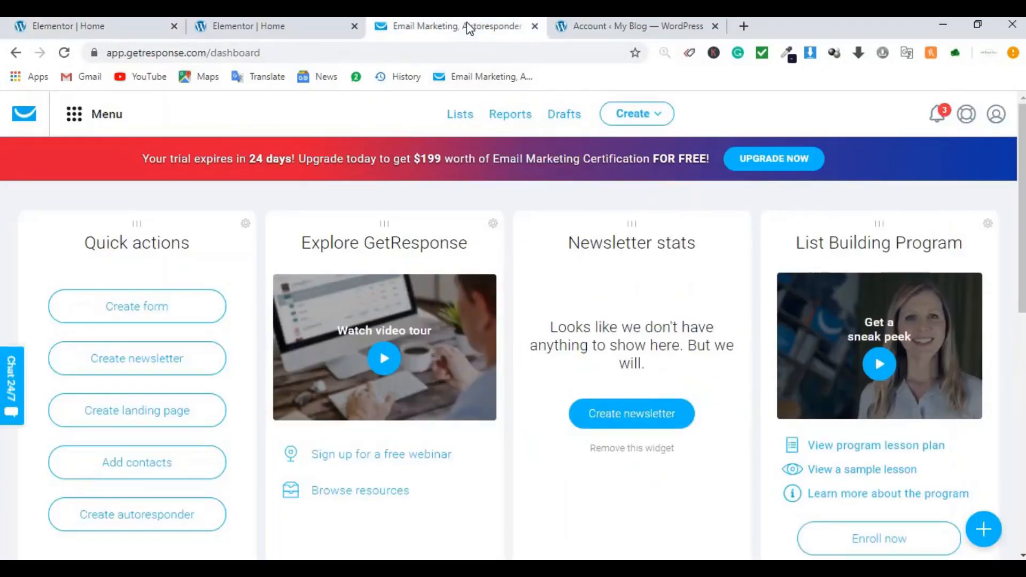
Step: Show the webbudgetsaver list's contacts in GetResponse to confirm the new test subscriber
{"action": "left_click", "coordinate": [459, 121]}
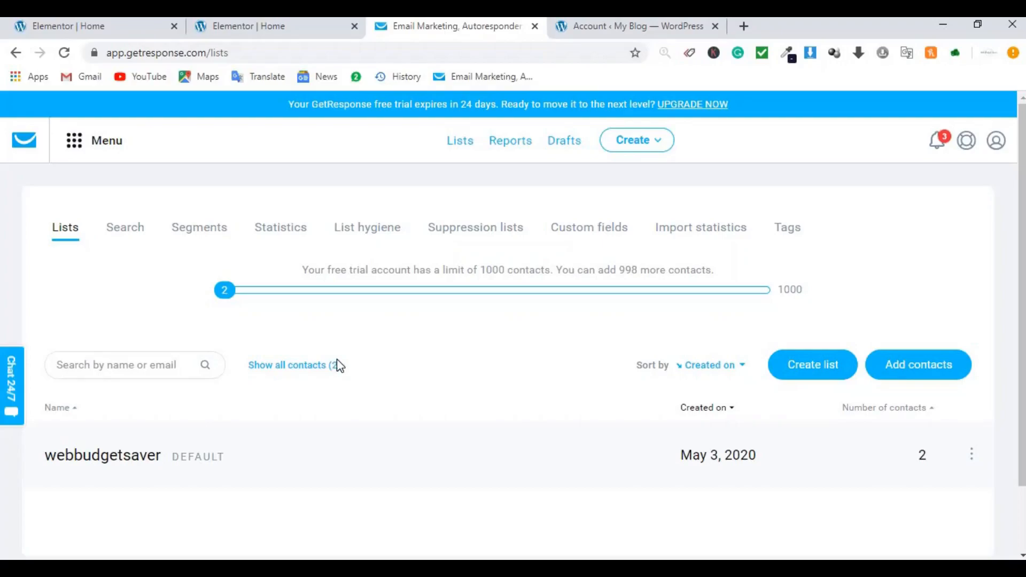
{"action": "left_click", "coordinate": [963, 445]}
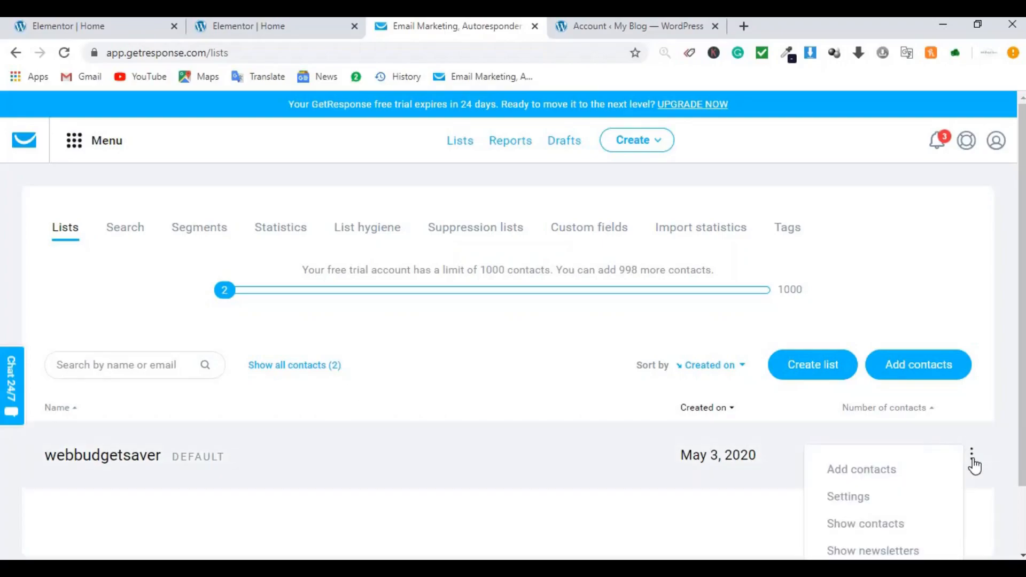
{"action": "left_click", "coordinate": [882, 534]}
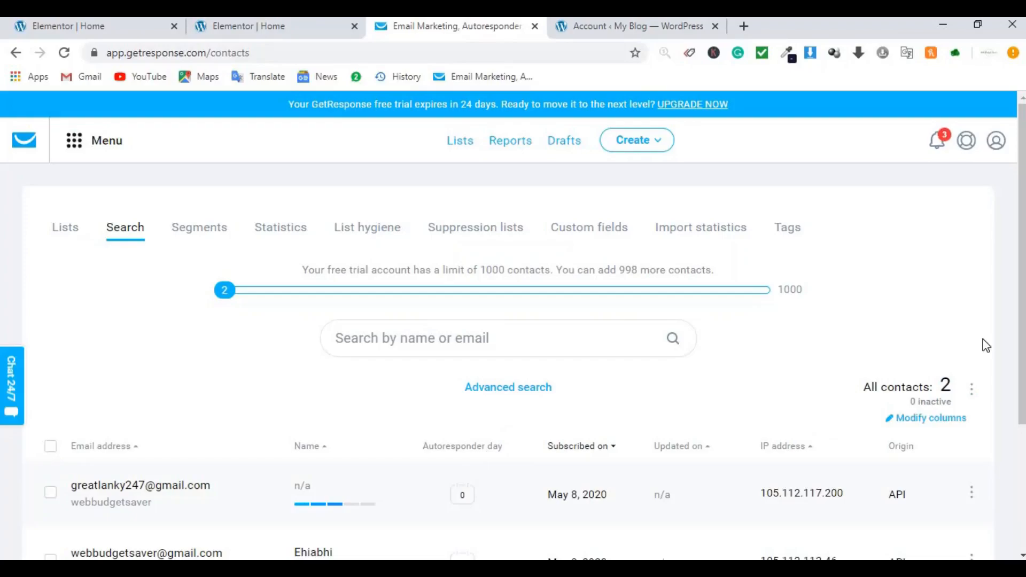
{"action": "left_click_drag", "start_coordinate": [1017, 335], "coordinate": [1016, 428]}
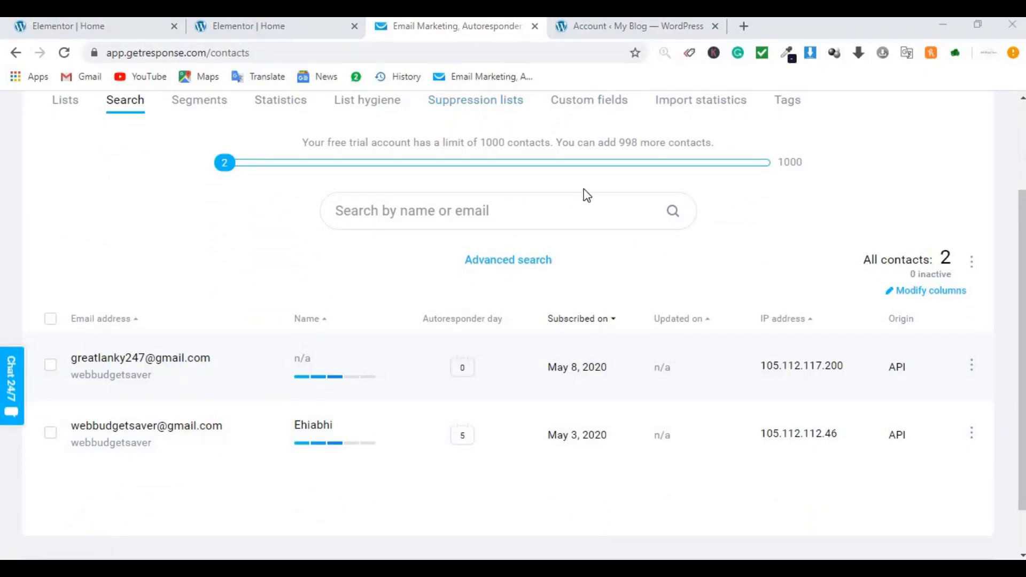
{"action": "left_click", "coordinate": [64, 30]}
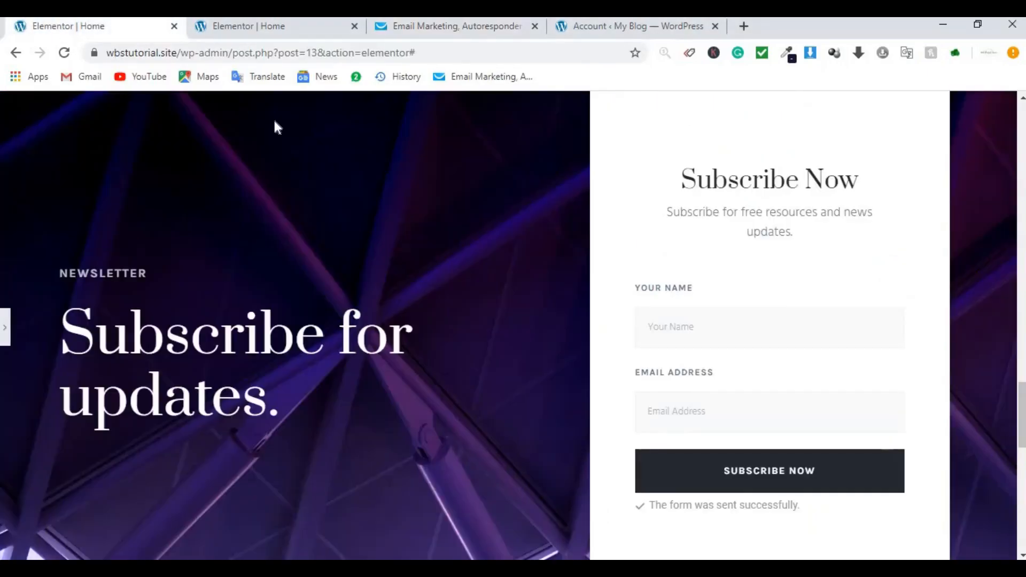
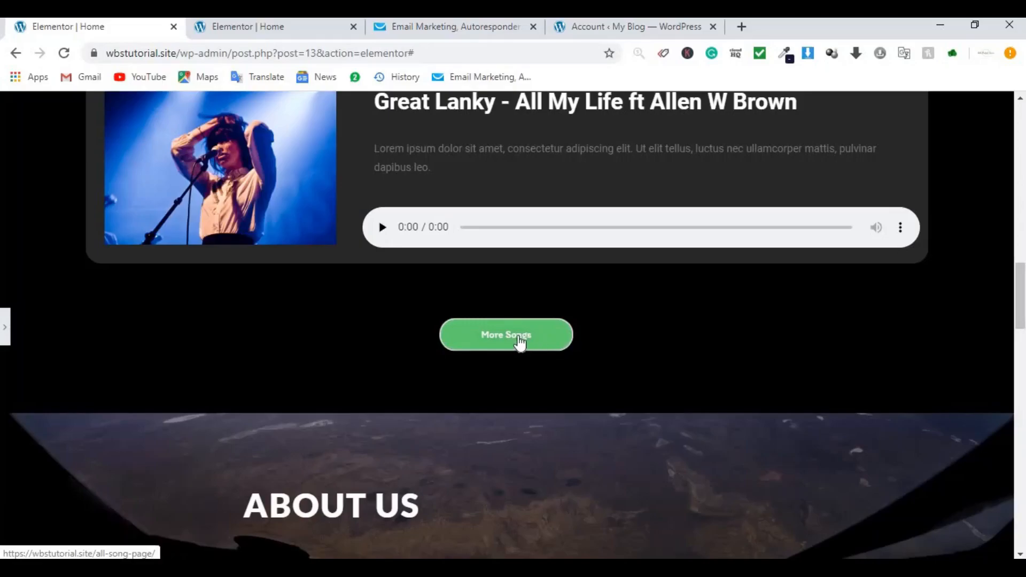
Step: Copy the all-song-page URL from Notepad and paste it into a new browser tab
{"action": "key", "text": "alt+Tab"}
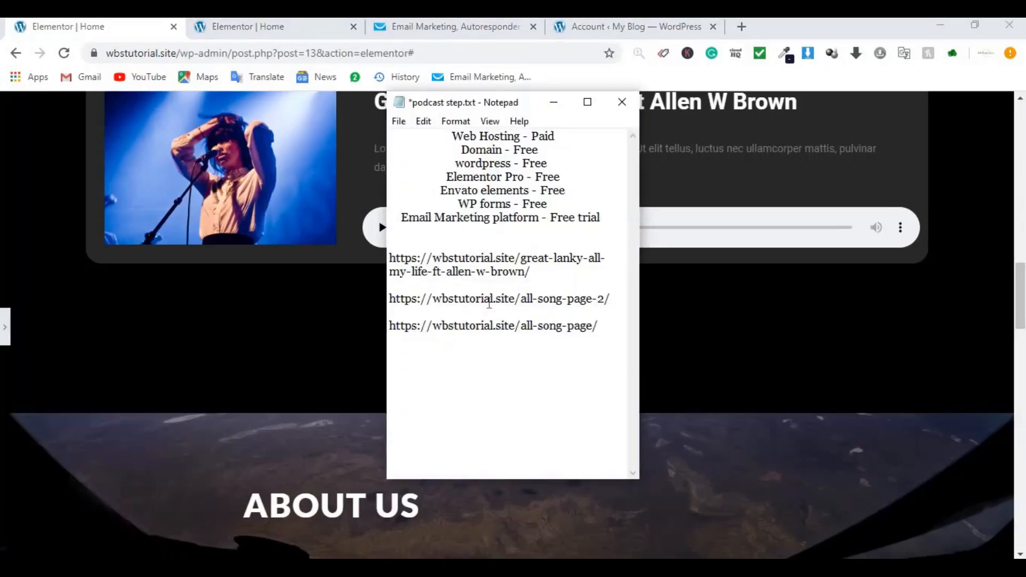
{"action": "double_click", "coordinate": [508, 329]}
{"action": "double_click", "coordinate": [509, 328]}
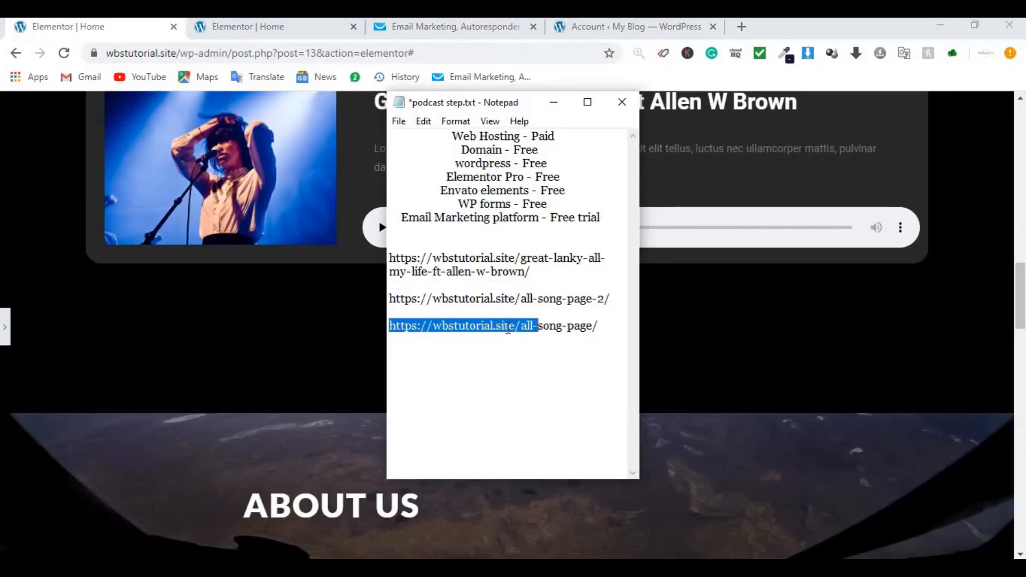
{"action": "left_click_drag", "start_coordinate": [609, 325], "coordinate": [395, 328]}
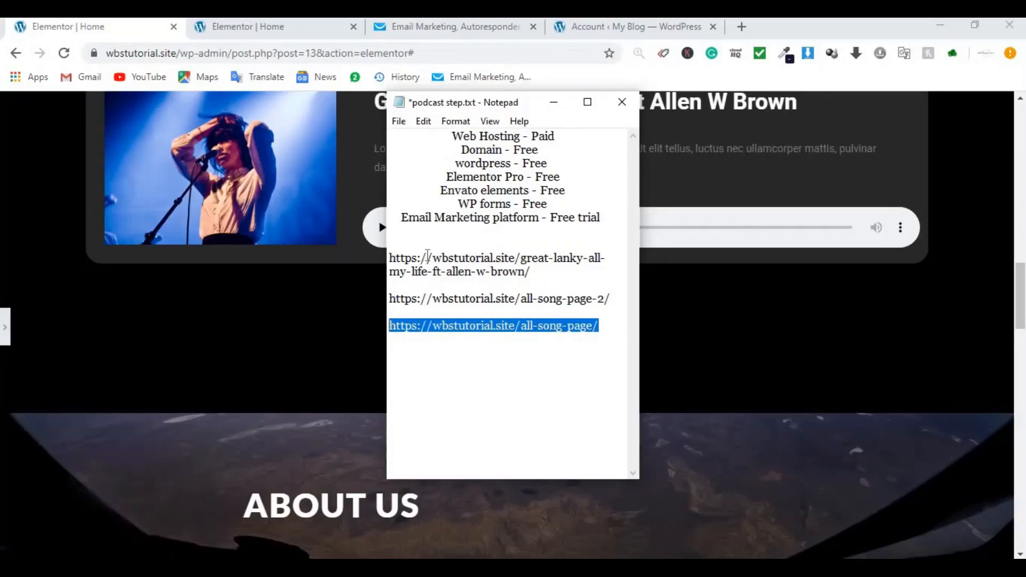
{"action": "left_click", "coordinate": [740, 30]}
{"action": "left_click", "coordinate": [740, 30]}
{"action": "type", "text": "https://wbstutorial.site/all-song-page/"}
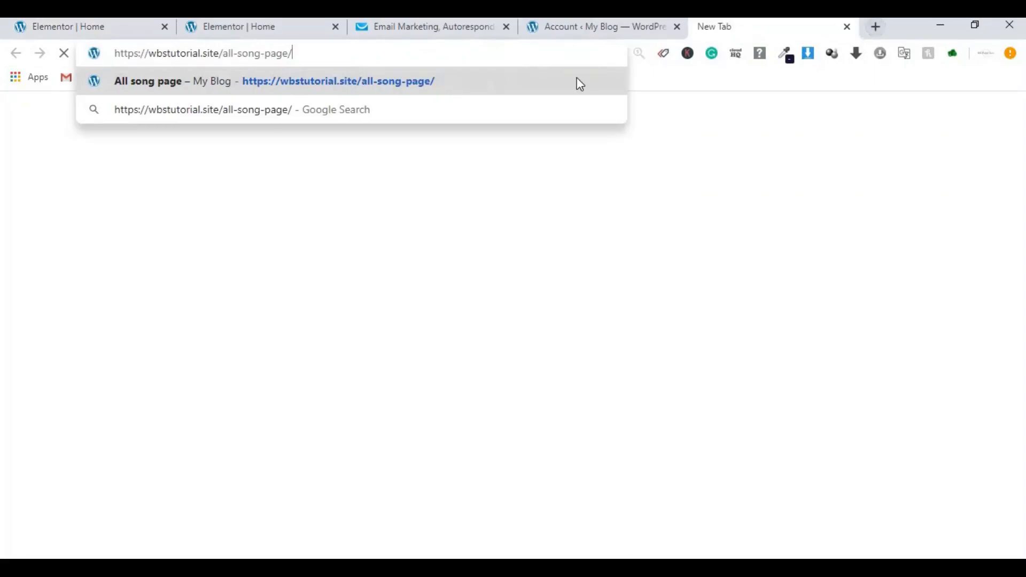
Step: Load the all song page, move its tab to second place, and open it in Elementor
{"action": "left_click", "coordinate": [581, 81]}
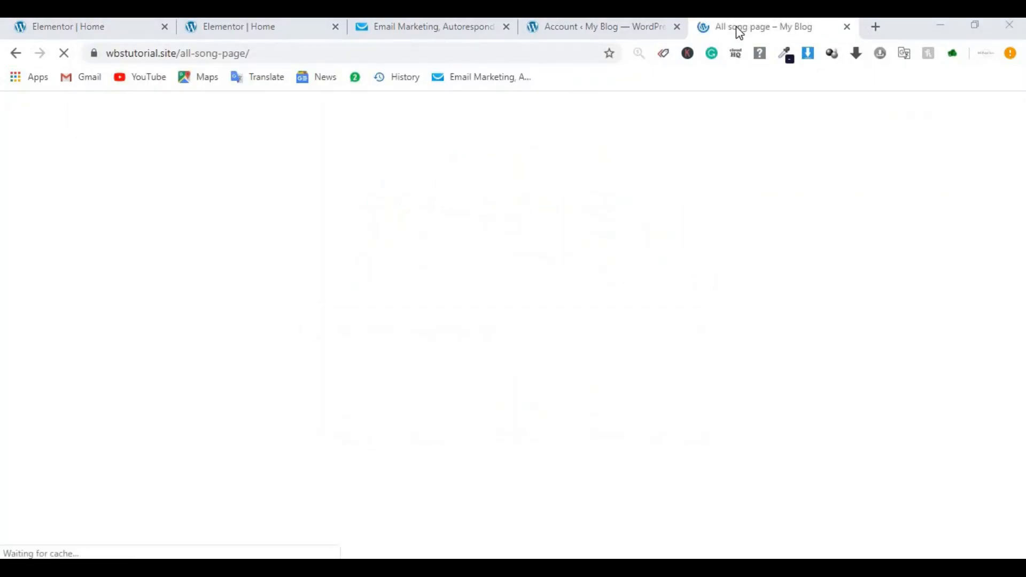
{"action": "left_click_drag", "start_coordinate": [738, 28], "coordinate": [252, 28]}
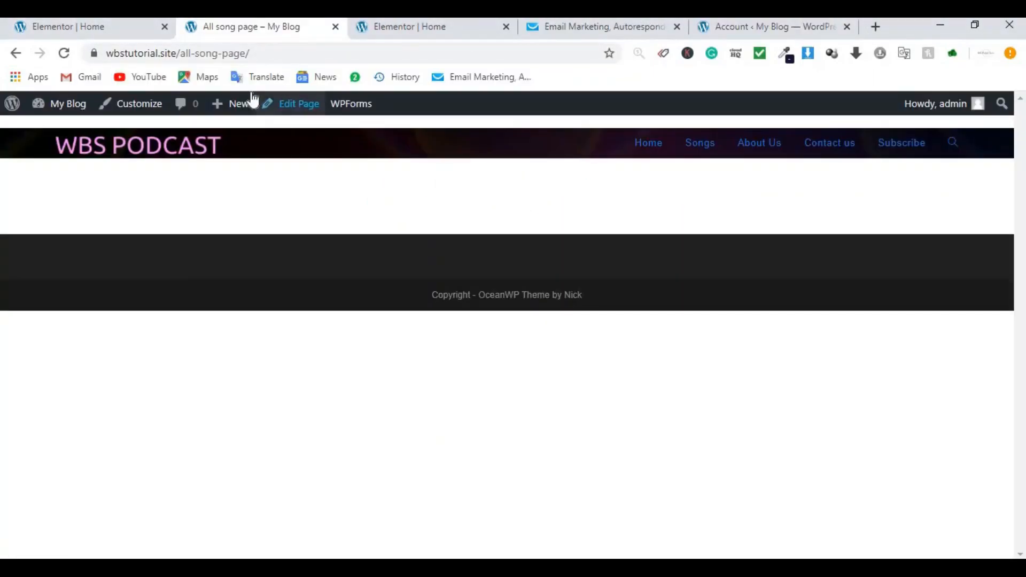
{"action": "left_click", "coordinate": [289, 109]}
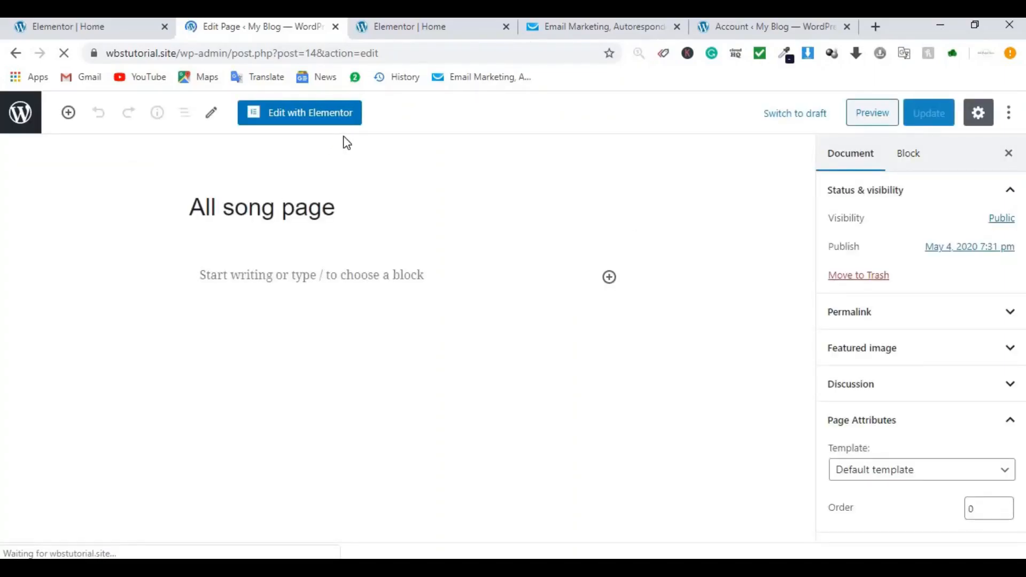
{"action": "left_click", "coordinate": [318, 113]}
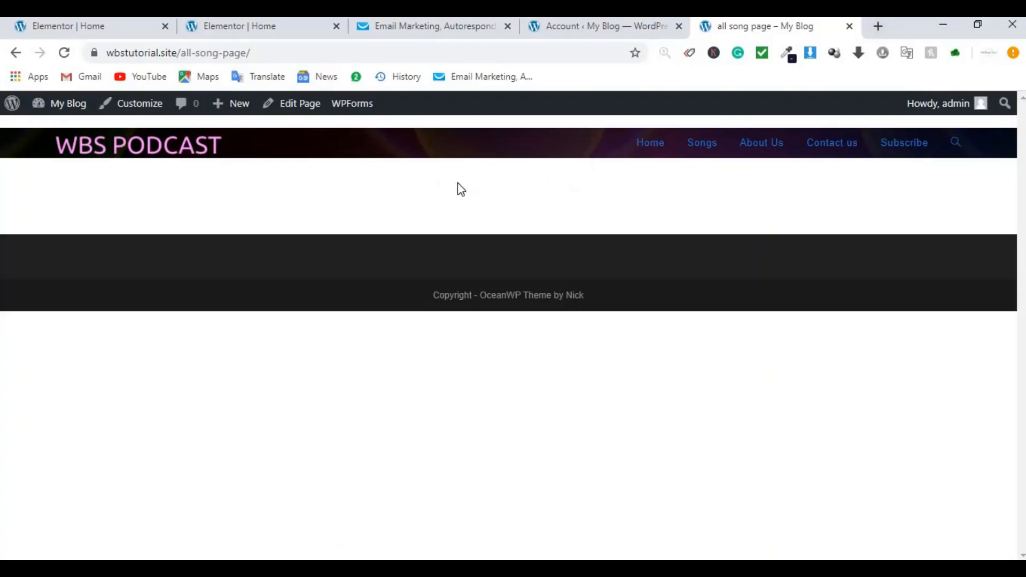
{"action": "left_click", "coordinate": [300, 104]}
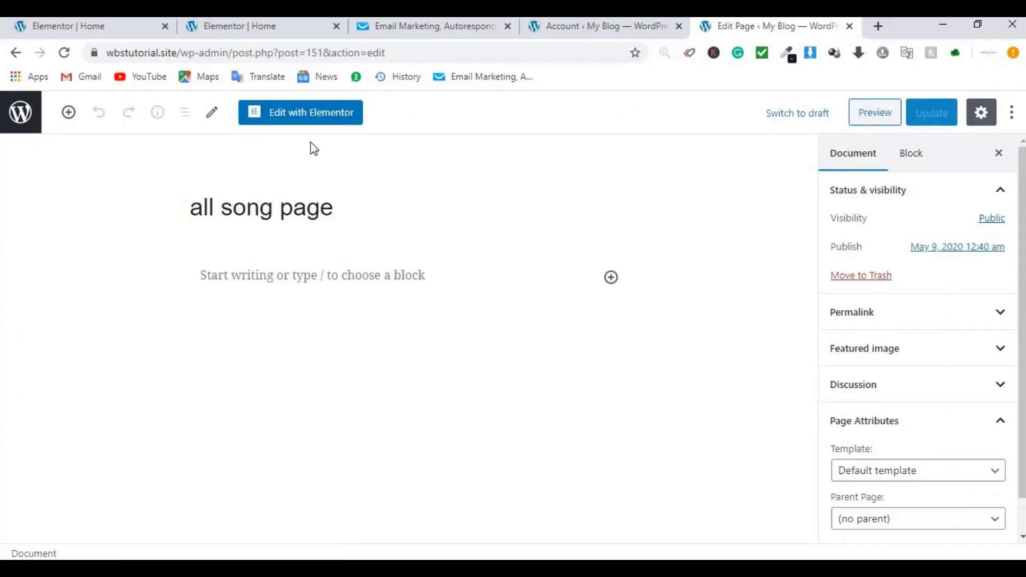
{"action": "left_click", "coordinate": [322, 122]}
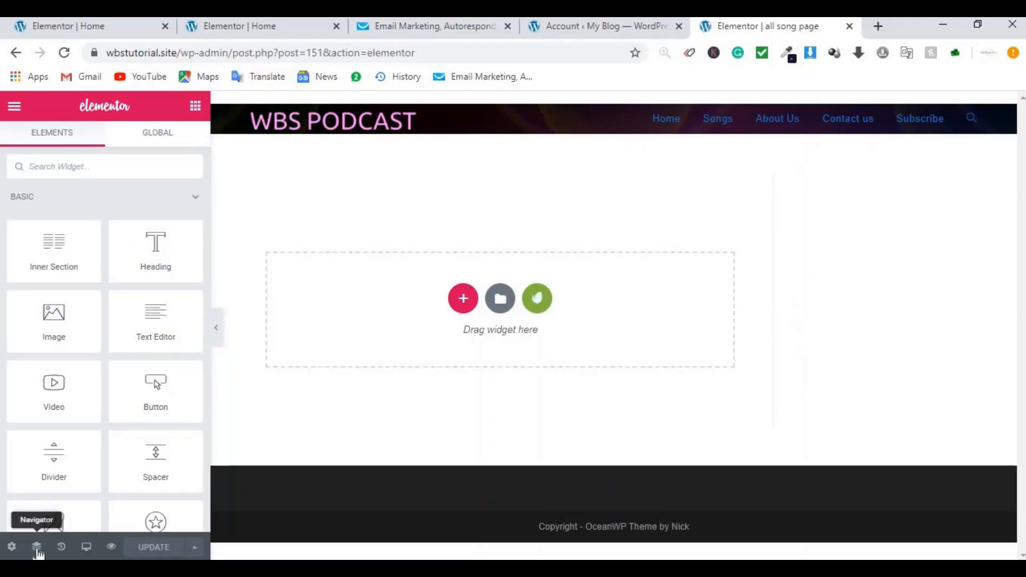
Step: Set the all song page's layout to Elementor Full Width and update it
{"action": "left_click", "coordinate": [12, 547]}
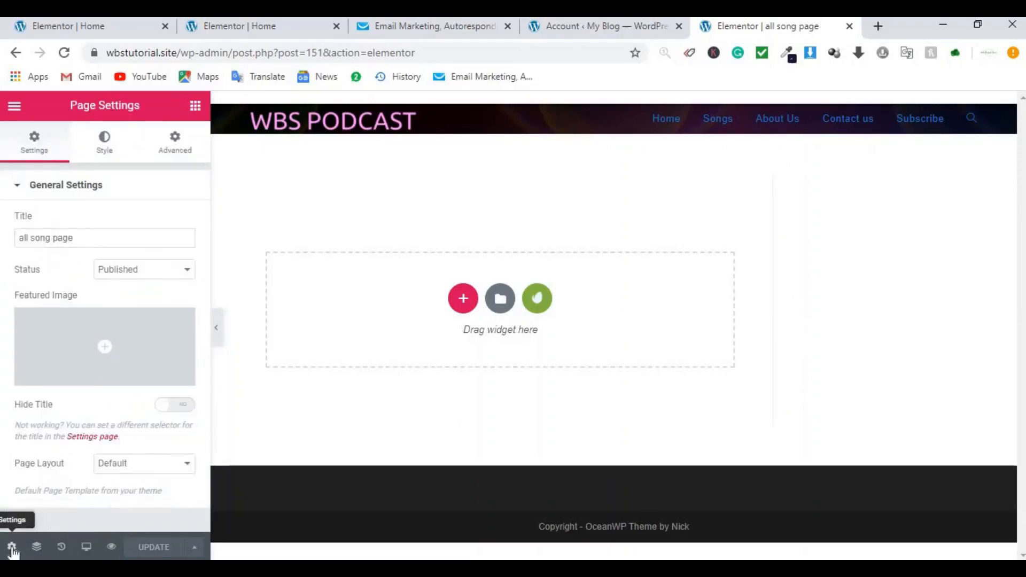
{"action": "left_click", "coordinate": [130, 466]}
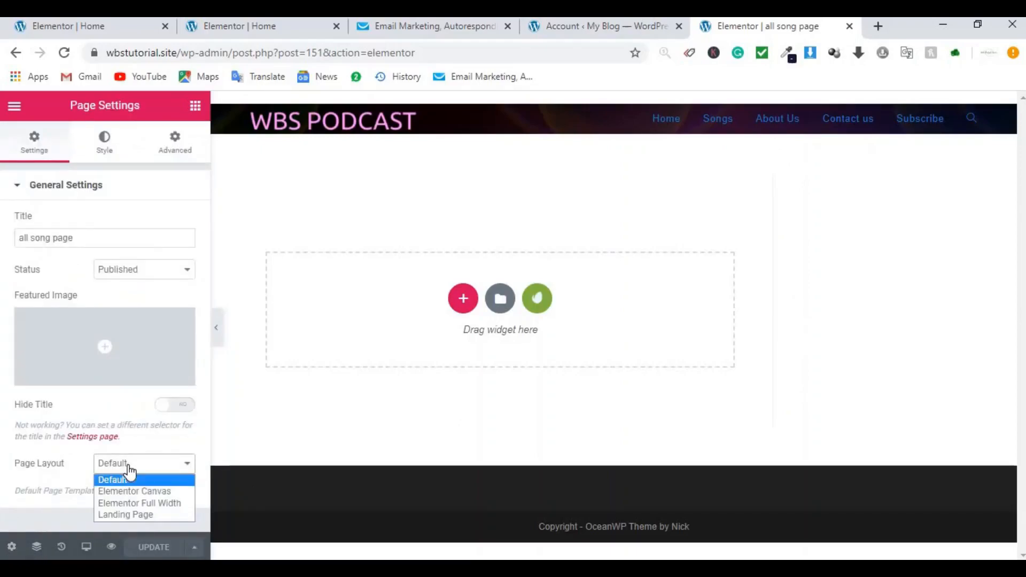
{"action": "left_click", "coordinate": [134, 504]}
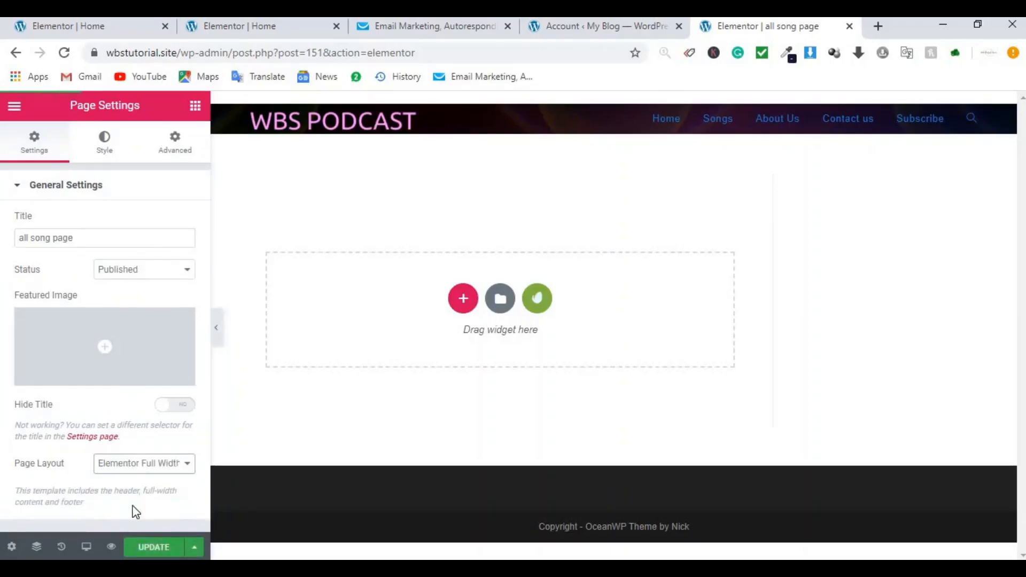
{"action": "left_click", "coordinate": [162, 549]}
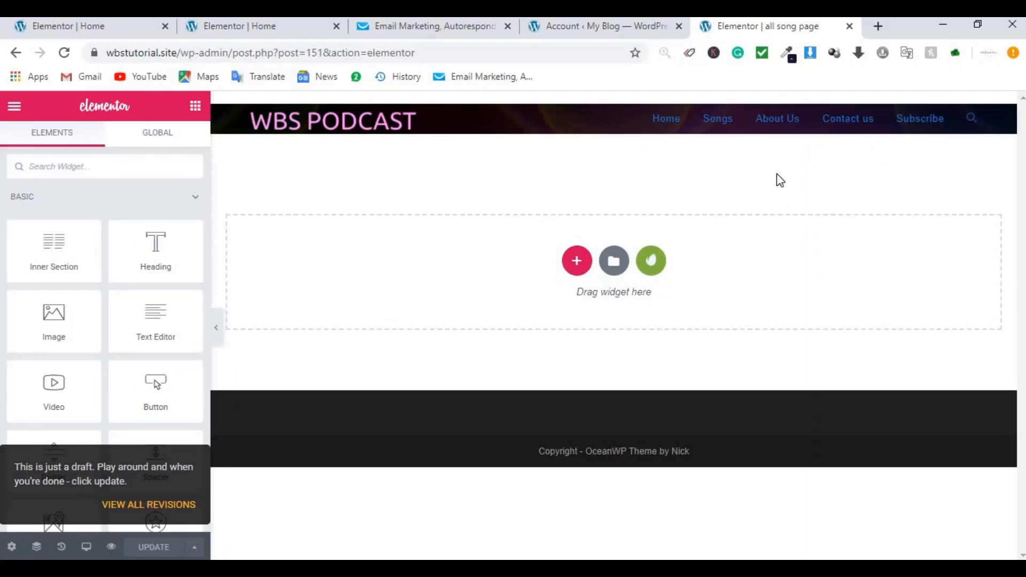
Step: Return to the Home page editor at its All Songs section
{"action": "left_click", "coordinate": [85, 29]}
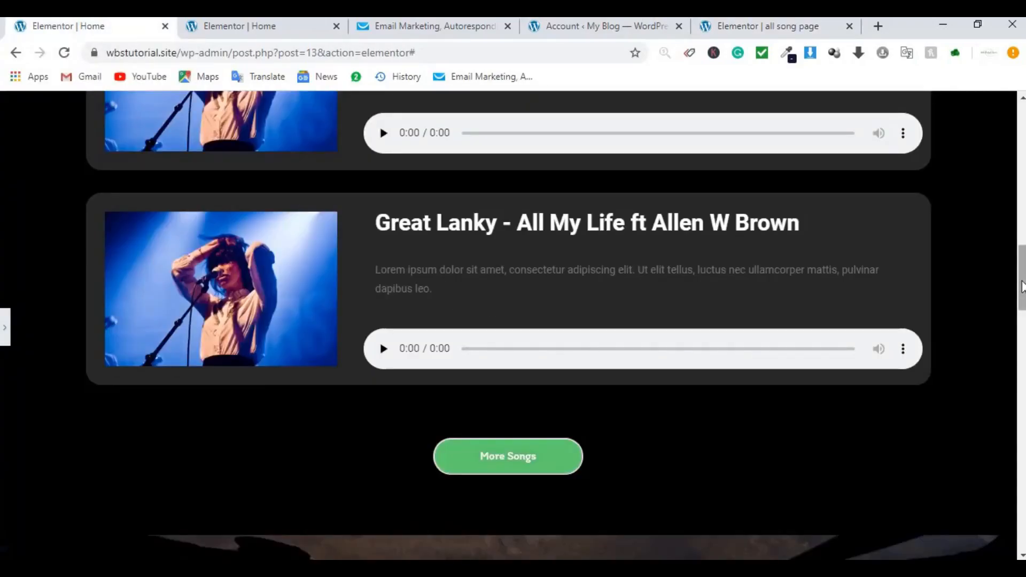
{"action": "left_click_drag", "start_coordinate": [1018, 285], "coordinate": [1021, 175]}
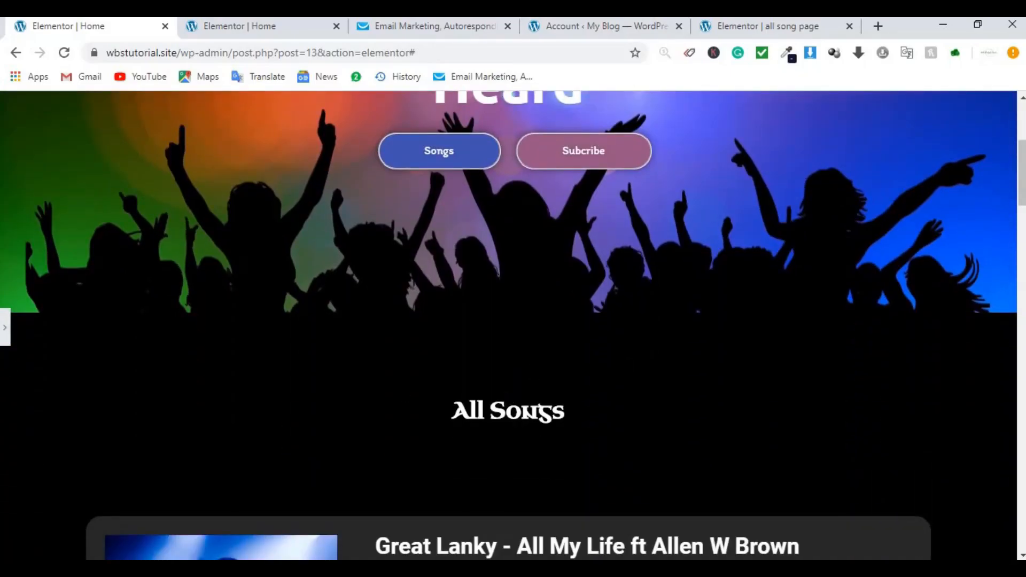
{"action": "left_click", "coordinate": [4, 328]}
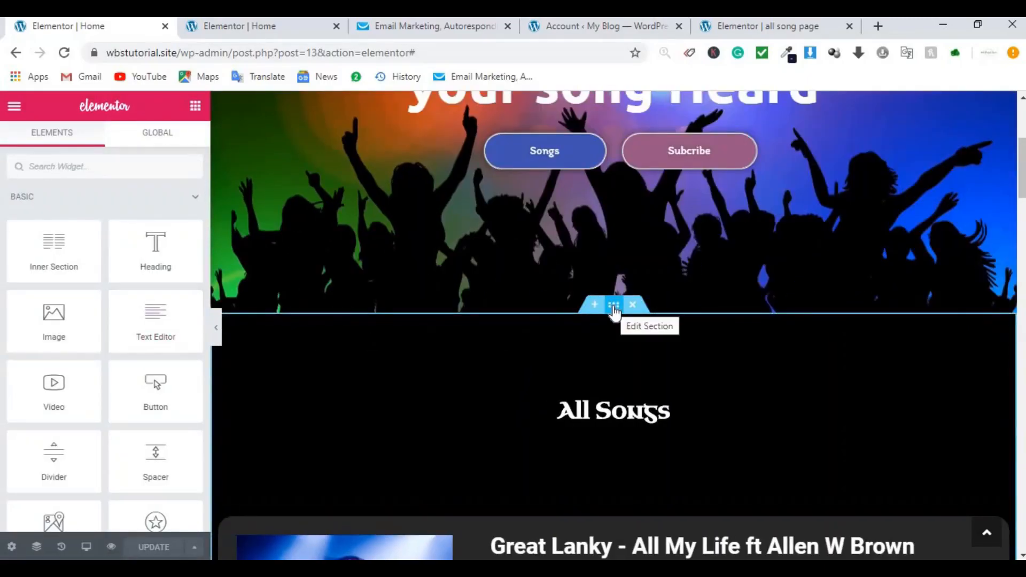
Step: Save the Home page's All Songs section as a library template named 'page design 1'
{"action": "right_click", "coordinate": [614, 308]}
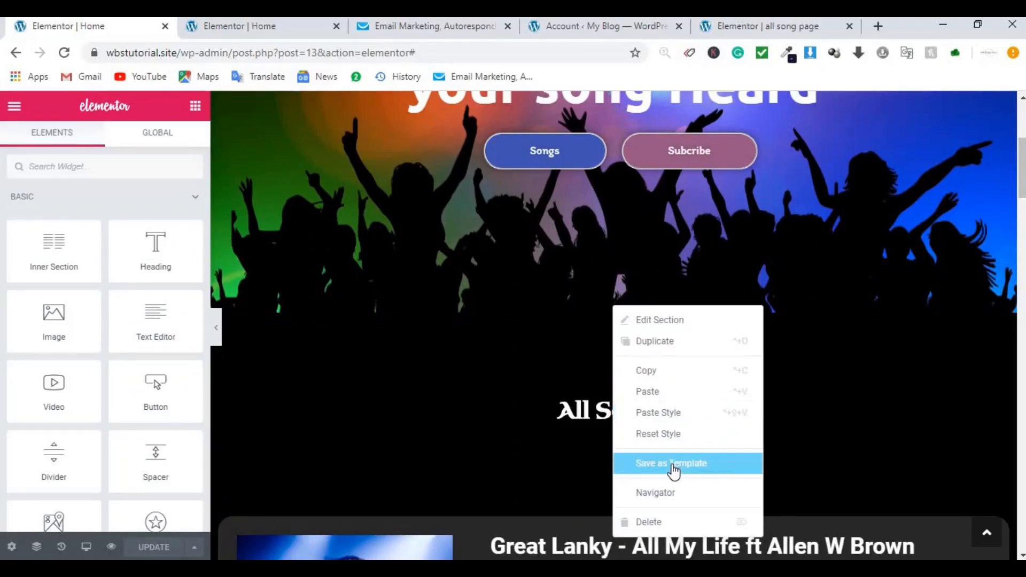
{"action": "left_click", "coordinate": [673, 471]}
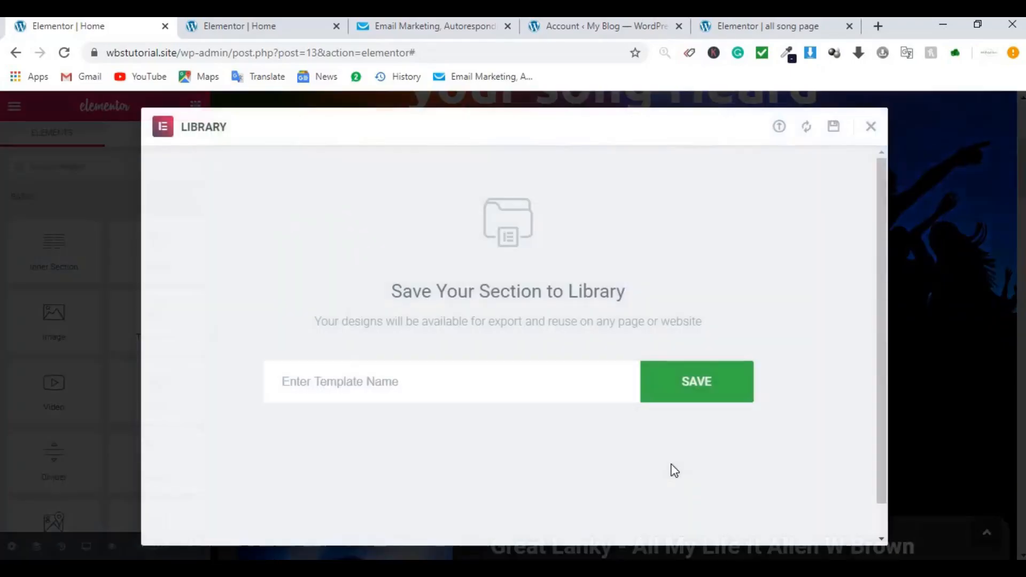
{"action": "left_click", "coordinate": [529, 392]}
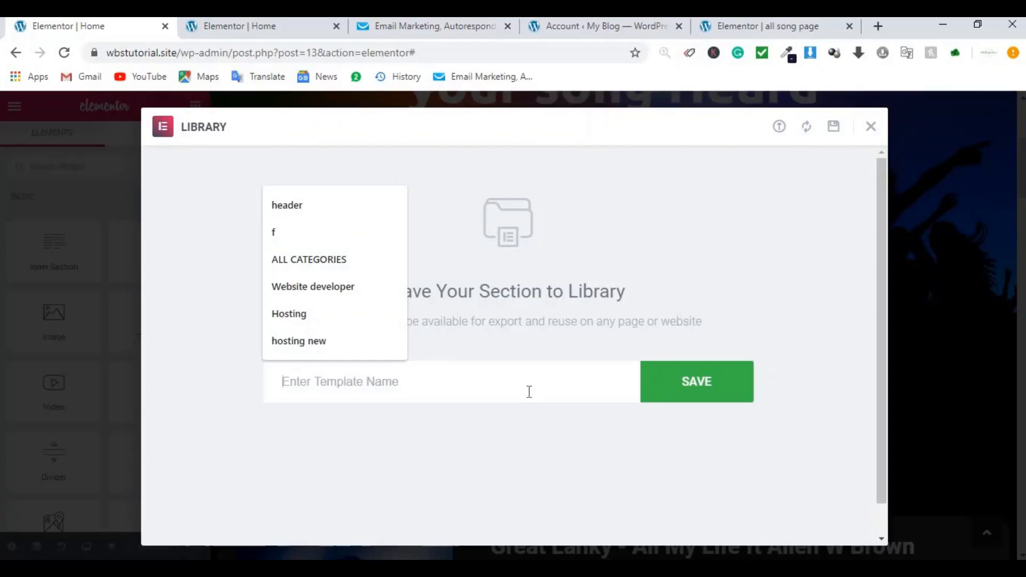
{"action": "type", "text": "Page design"}
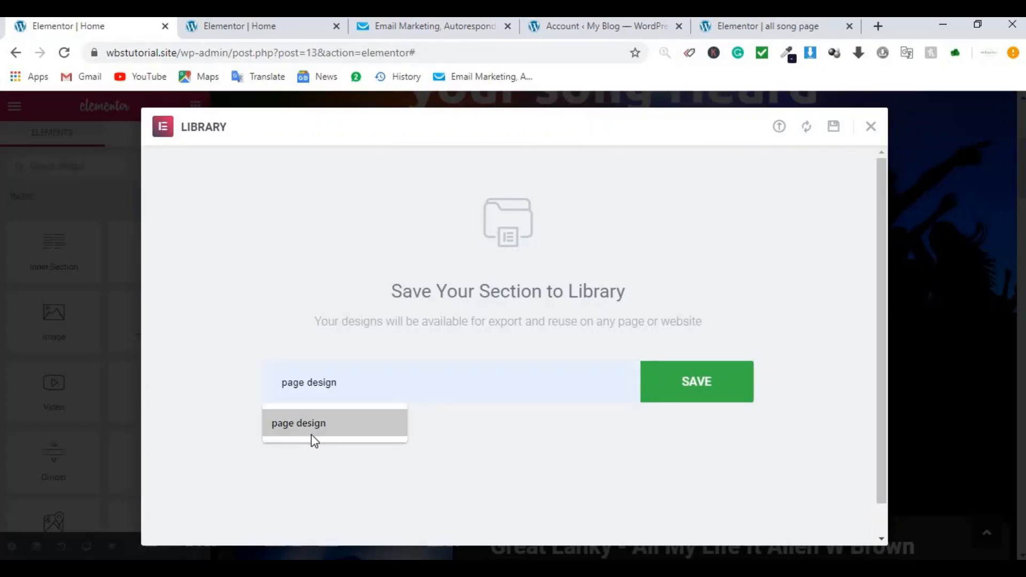
{"action": "left_click", "coordinate": [312, 434]}
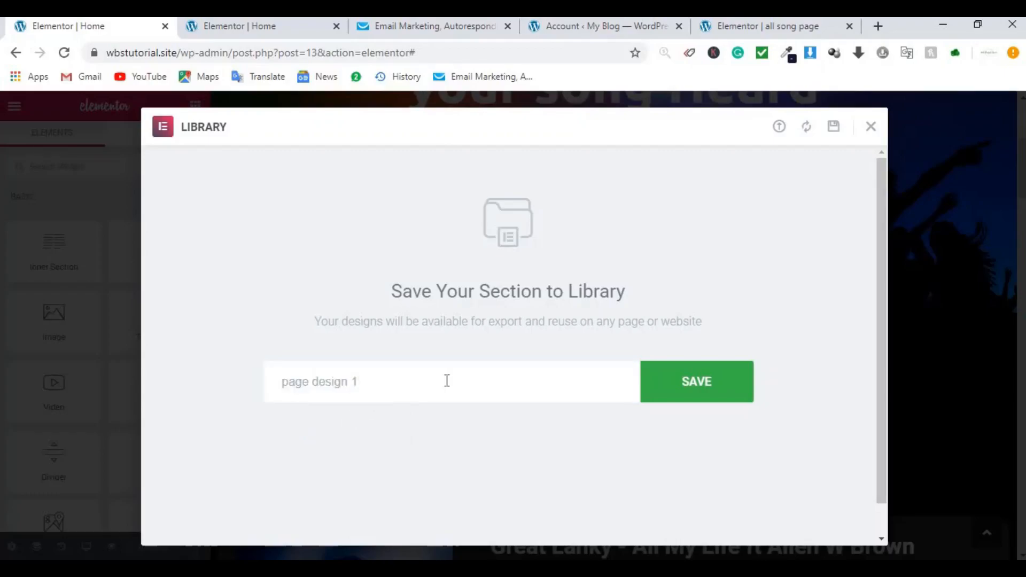
{"action": "left_click", "coordinate": [701, 398]}
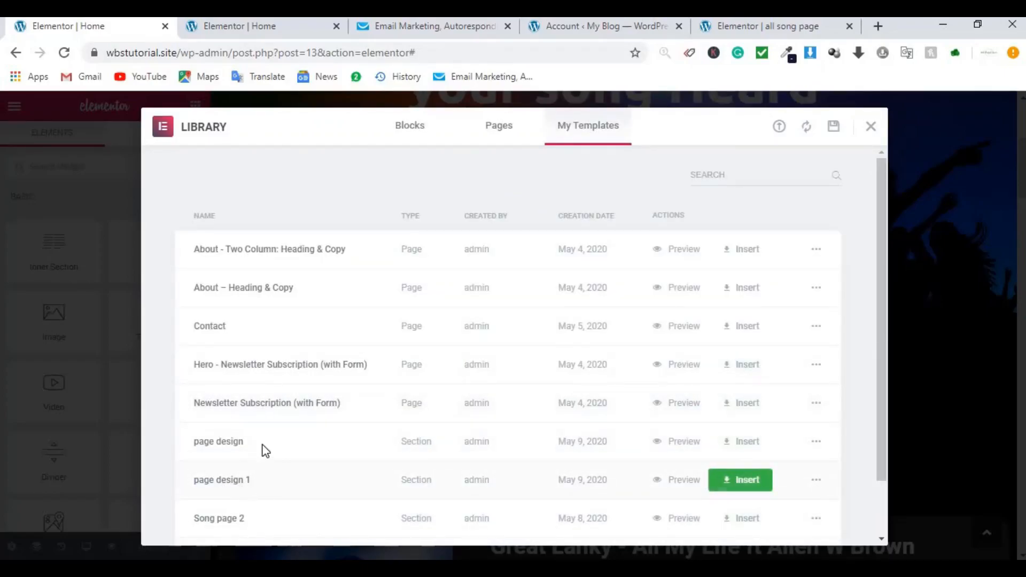
{"action": "left_click", "coordinate": [712, 26]}
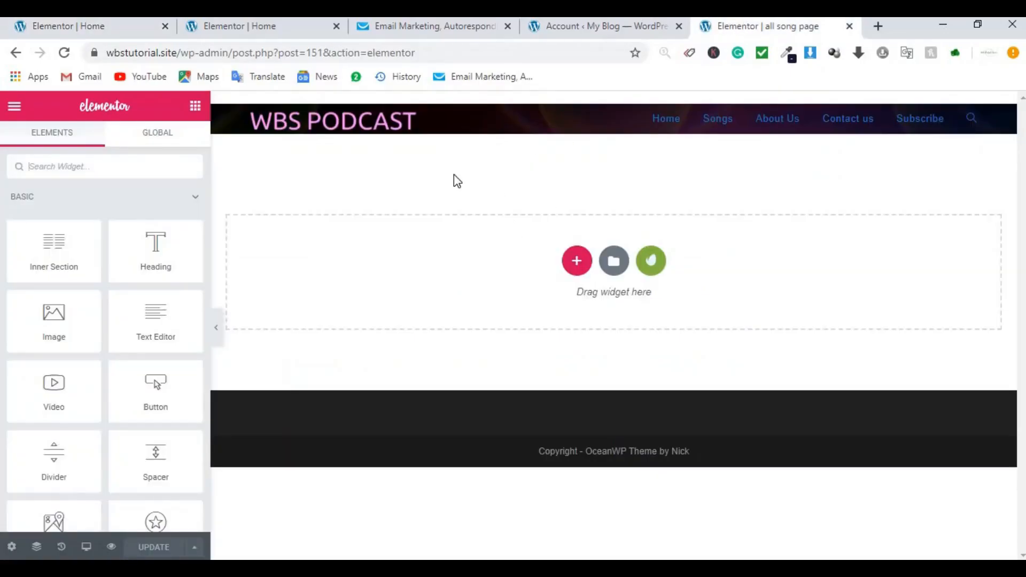
Step: Insert the 'page design 1' template from My Templates into the all song page, importing its document settings
{"action": "left_click", "coordinate": [66, 53]}
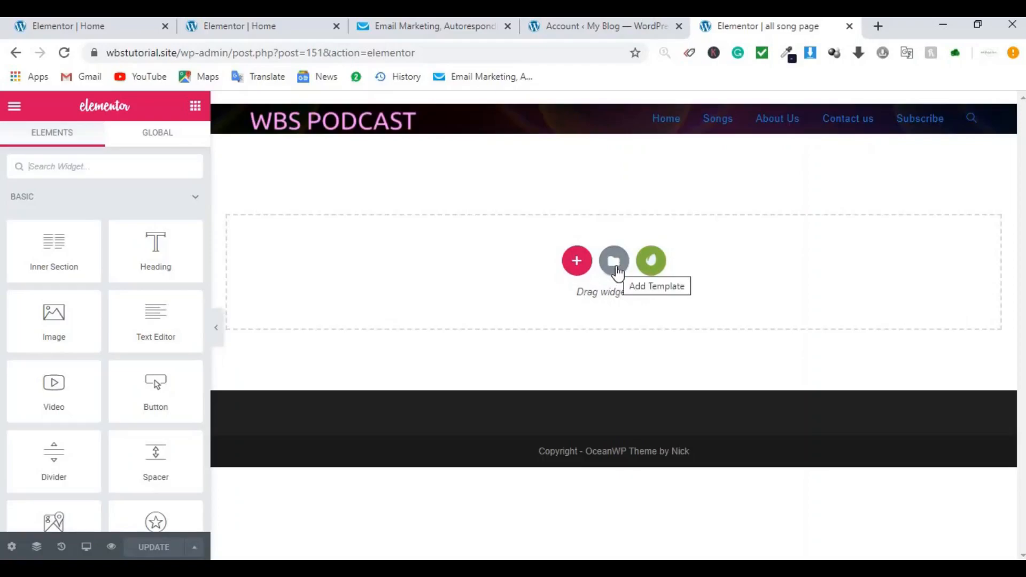
{"action": "left_click", "coordinate": [614, 261]}
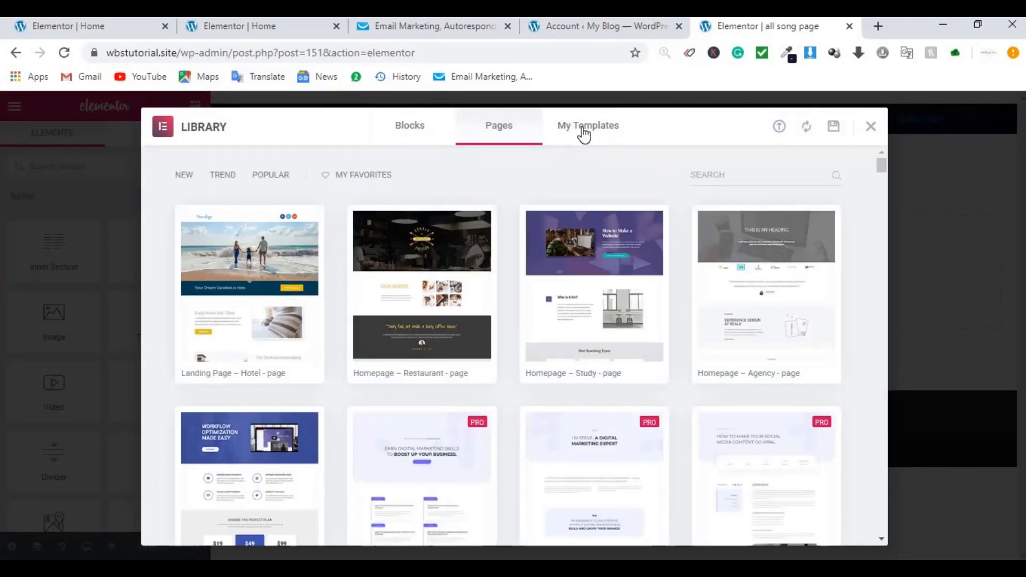
{"action": "left_click", "coordinate": [585, 135]}
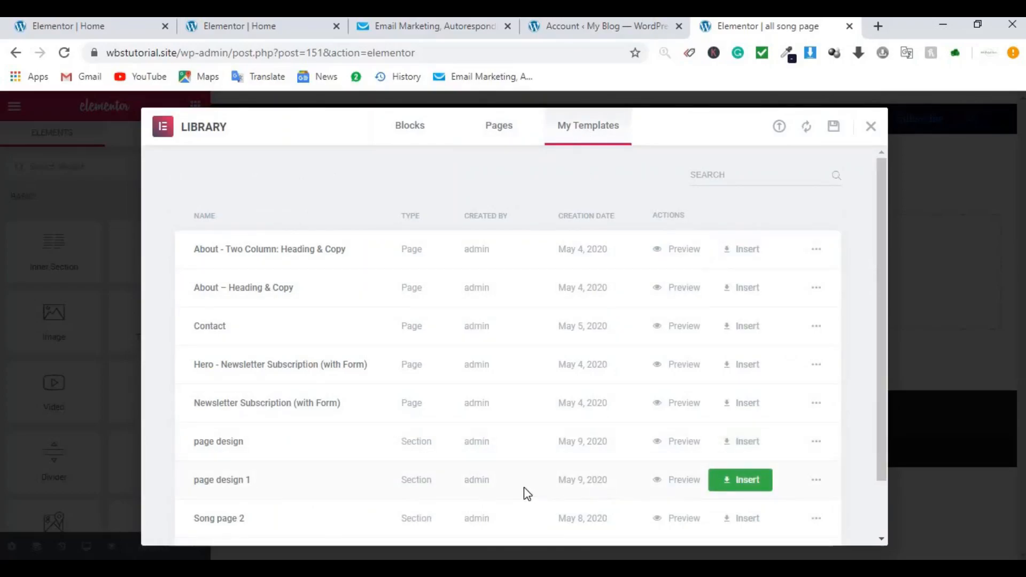
{"action": "left_click", "coordinate": [740, 483]}
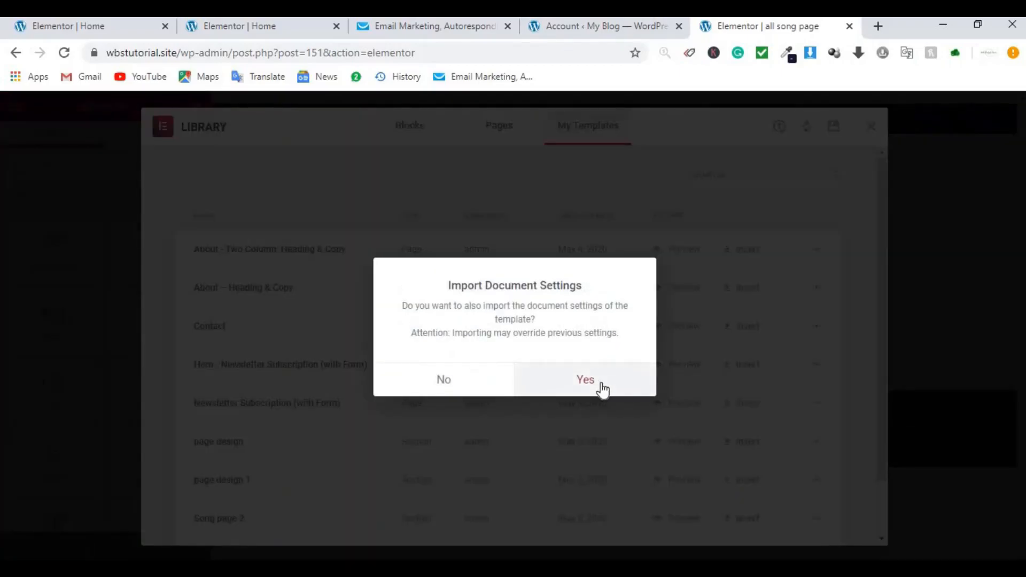
{"action": "left_click", "coordinate": [602, 390]}
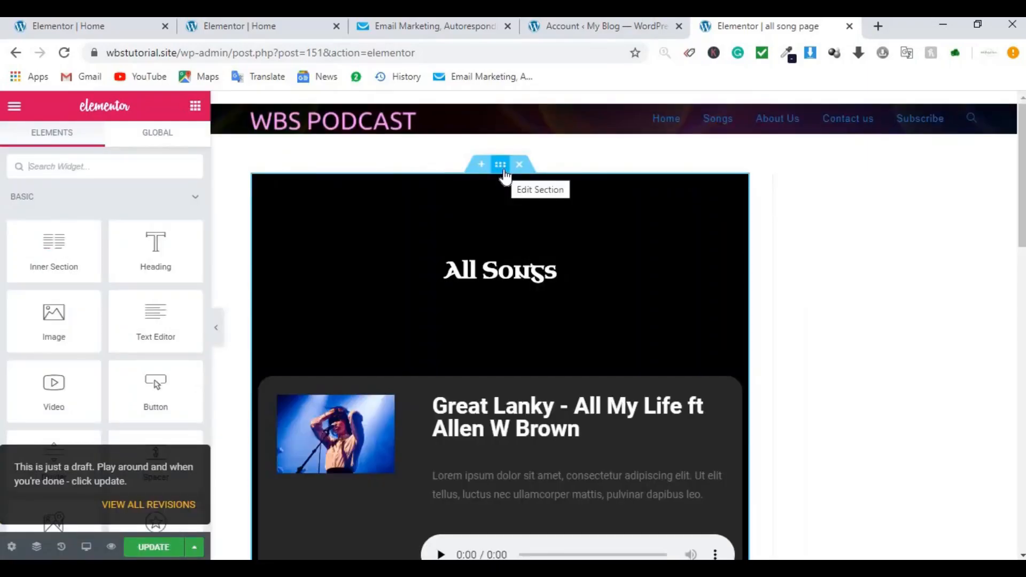
Step: Turn on Stretch Section for the All Songs section
{"action": "left_click", "coordinate": [504, 173]}
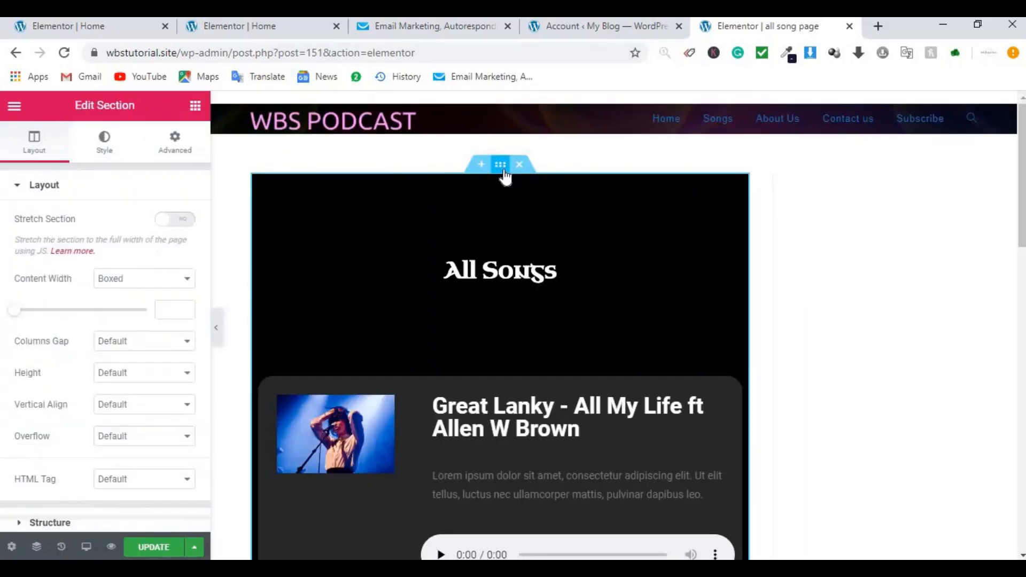
{"action": "left_click", "coordinate": [177, 224]}
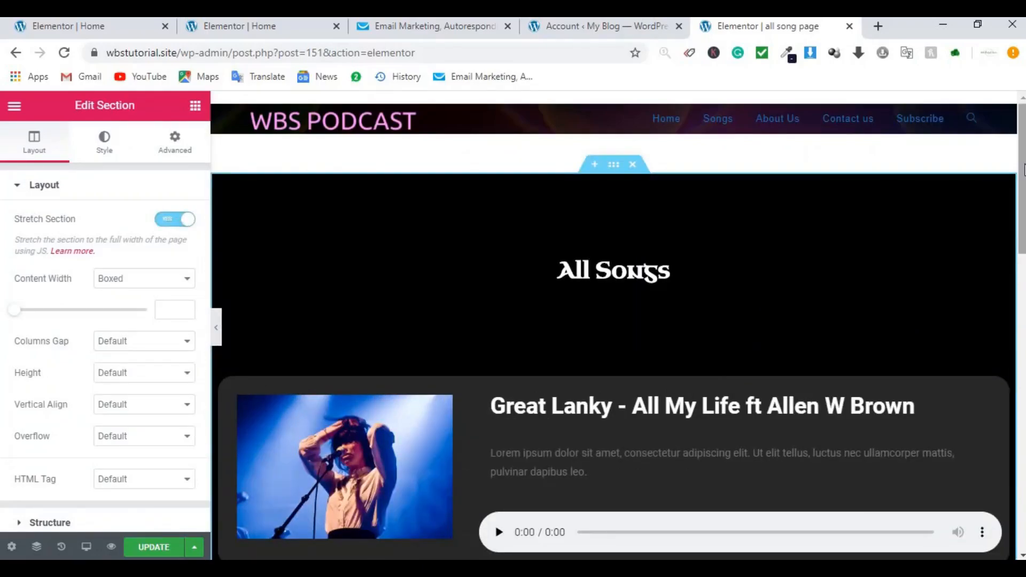
{"action": "left_click_drag", "start_coordinate": [1023, 170], "coordinate": [1024, 200]}
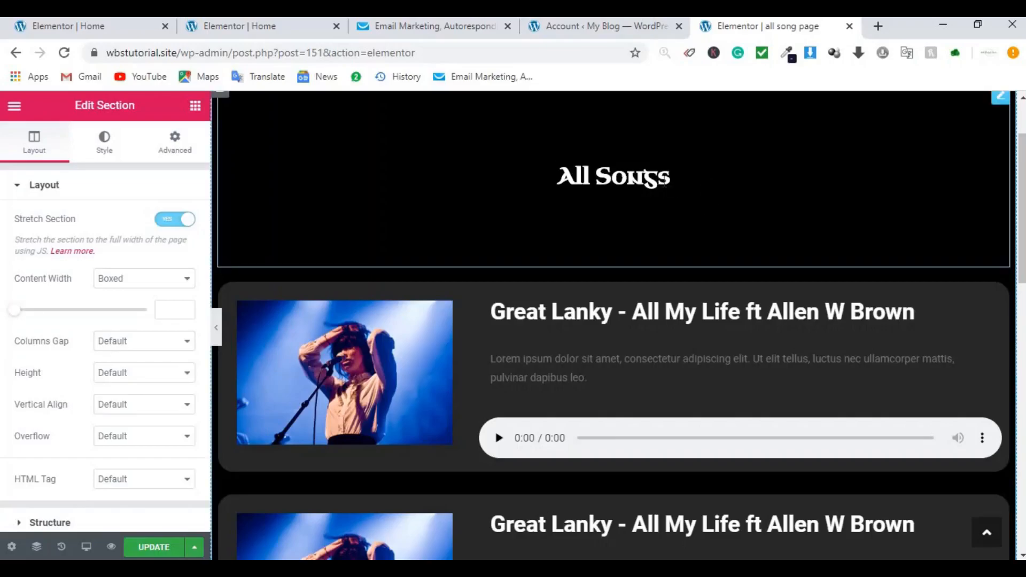
Step: Change the heading to 'All Songs/ Page 1'
{"action": "left_click", "coordinate": [665, 181]}
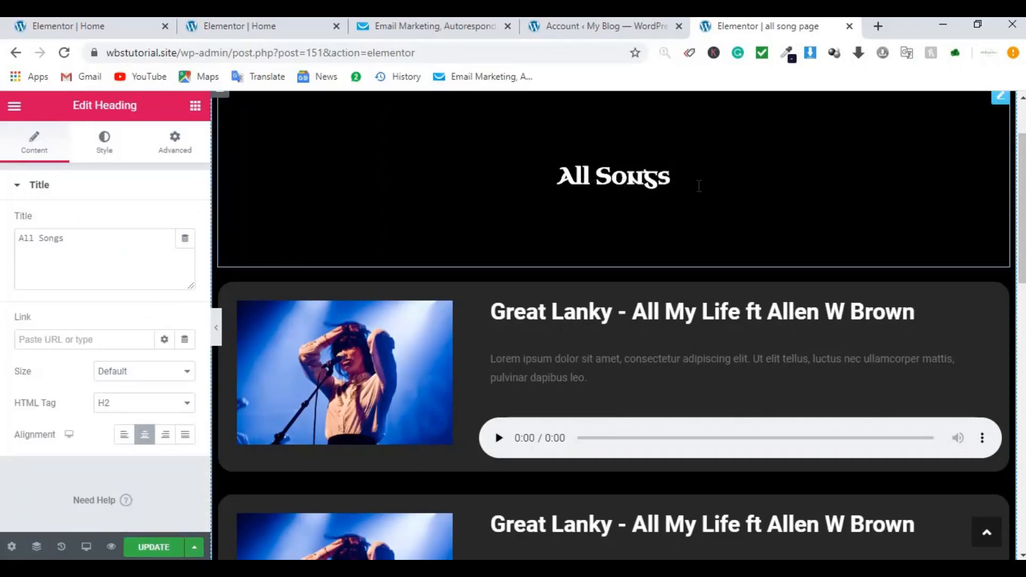
{"action": "type", "text": "/"}
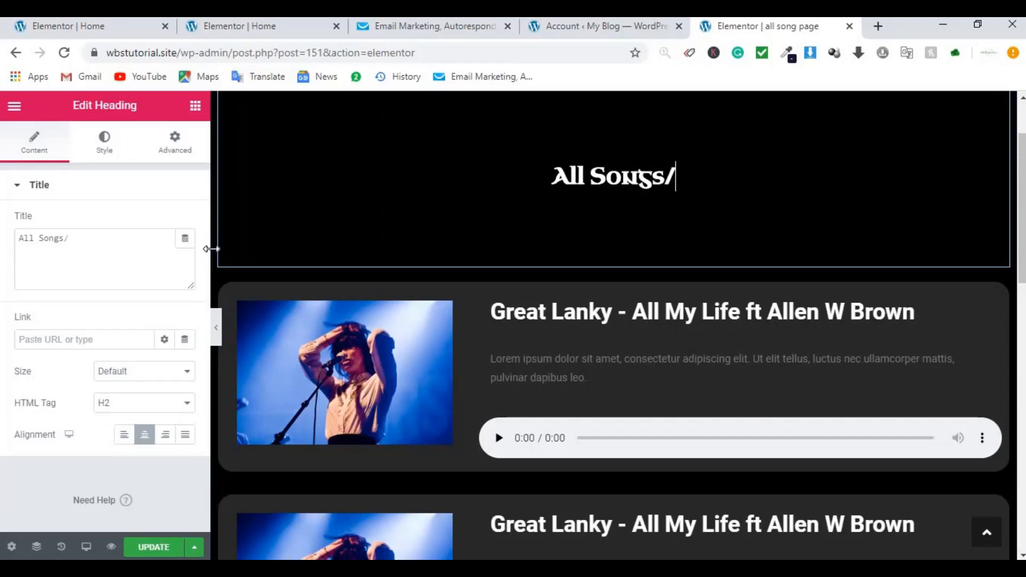
{"action": "type", "text": " Pag"}
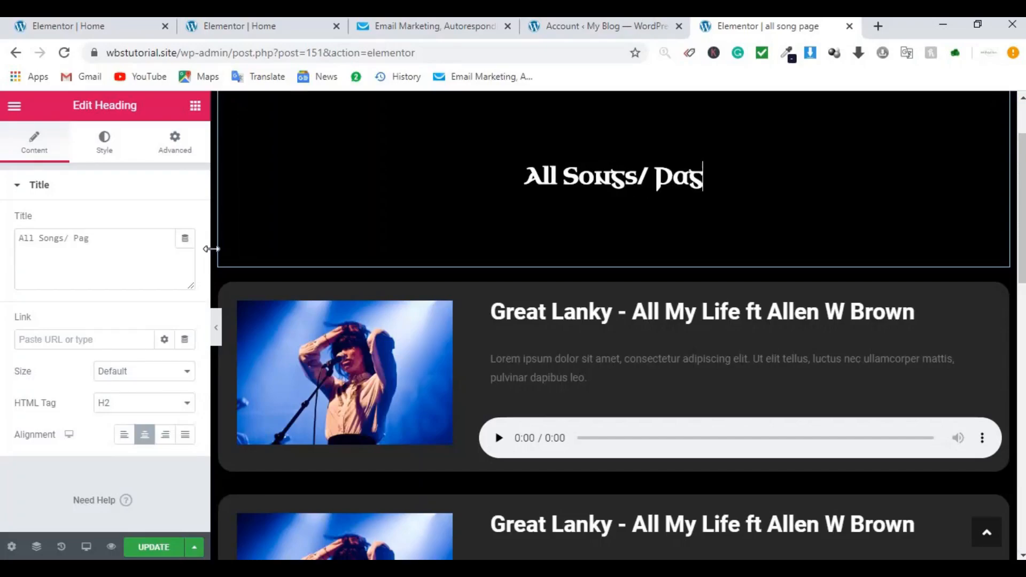
{"action": "type", "text": "e 1"}
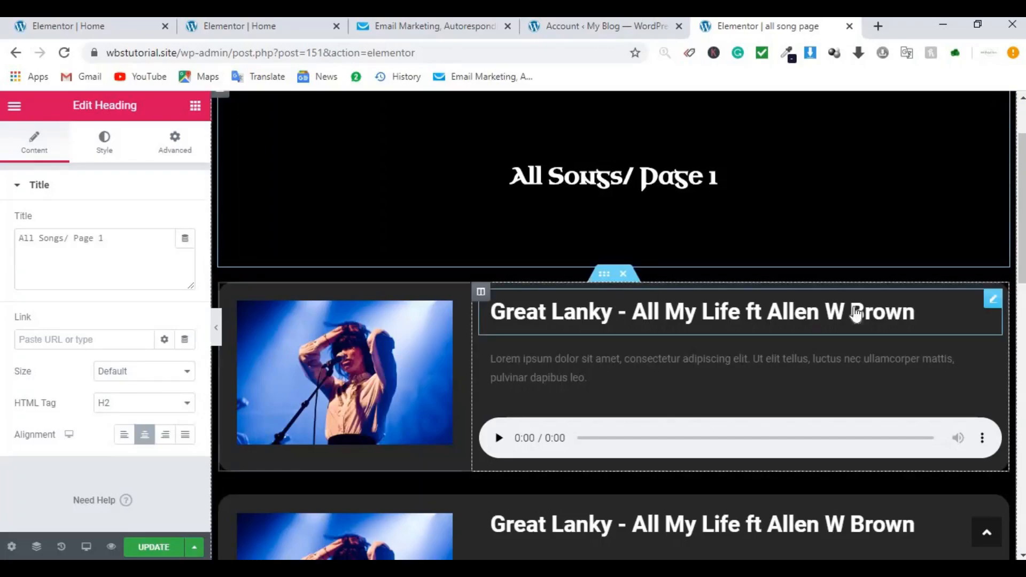
{"action": "left_click_drag", "start_coordinate": [1022, 259], "coordinate": [1000, 483]}
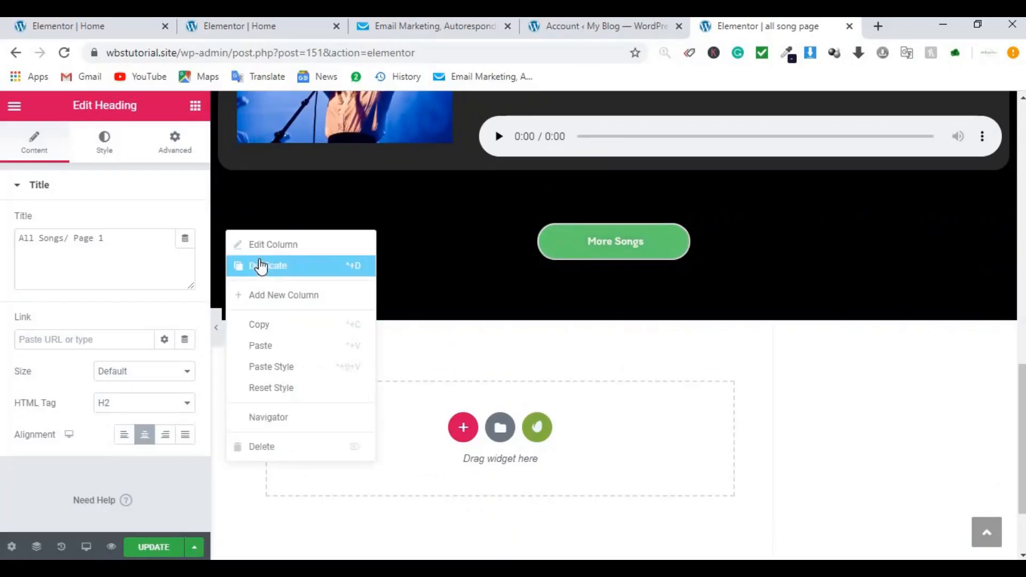
Step: Duplicate the More Songs button column and right-align the left button
{"action": "left_click", "coordinate": [261, 266]}
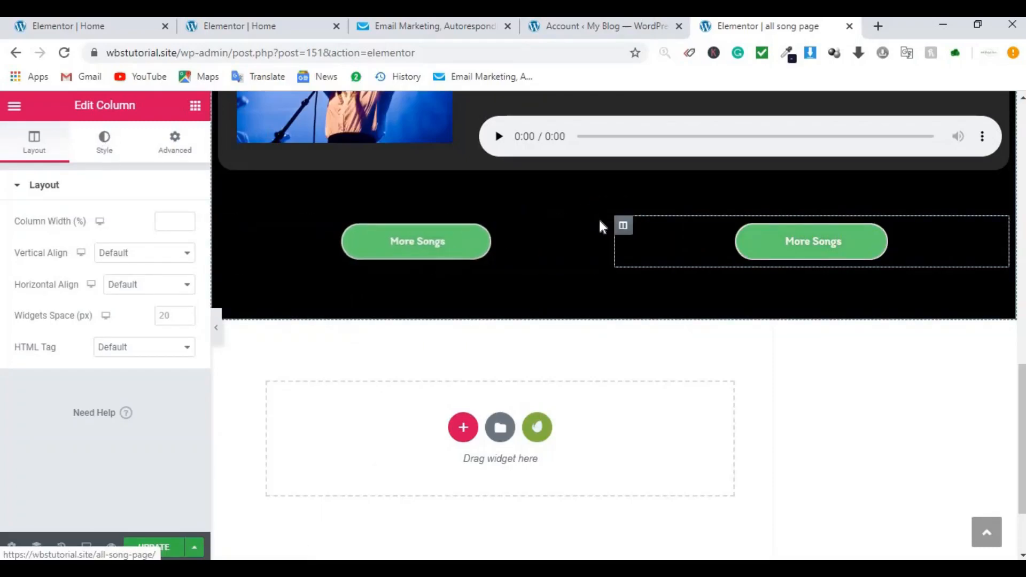
{"action": "left_click", "coordinate": [597, 235]}
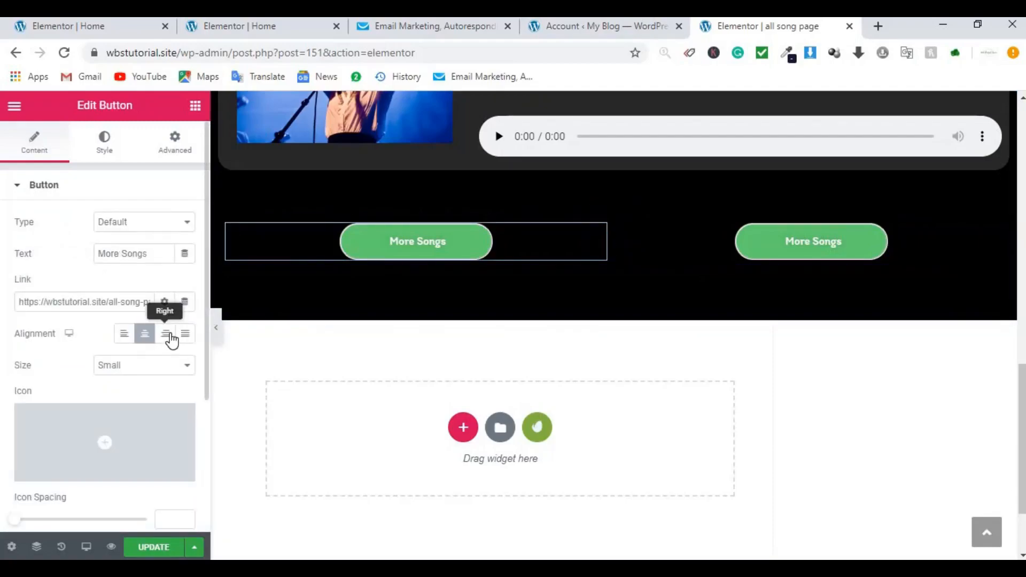
{"action": "left_click", "coordinate": [170, 336]}
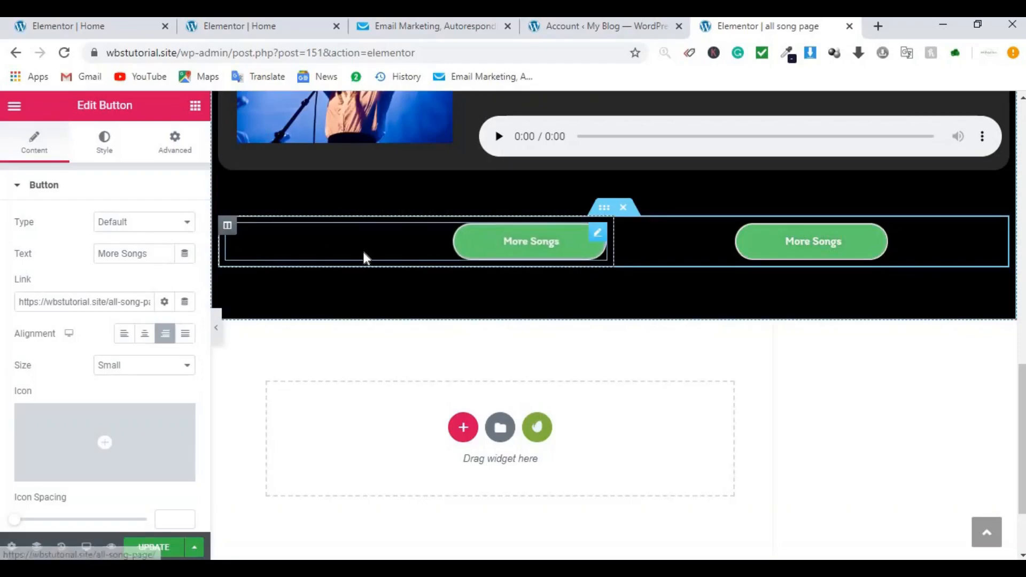
{"action": "left_click", "coordinate": [127, 302]}
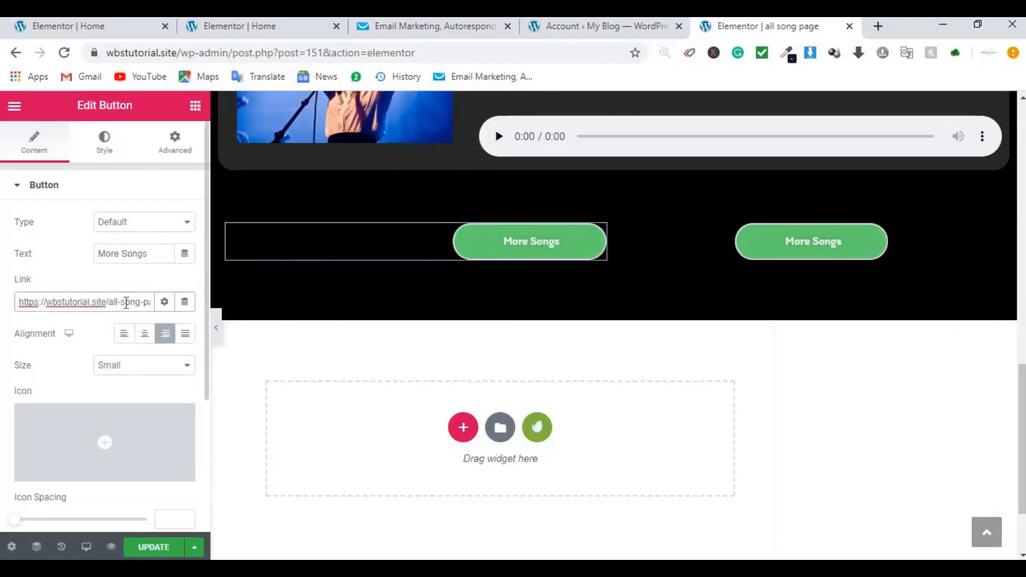
{"action": "double_click", "coordinate": [126, 303]}
{"action": "left_click", "coordinate": [126, 302]}
{"action": "key", "text": "BackSpace"}
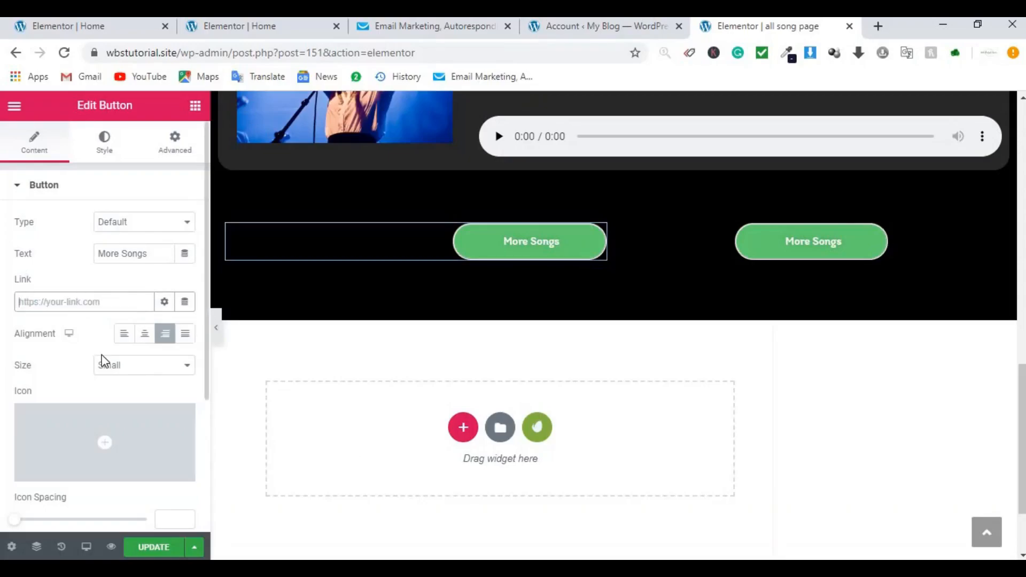
{"action": "key", "text": "ctrl+v"}
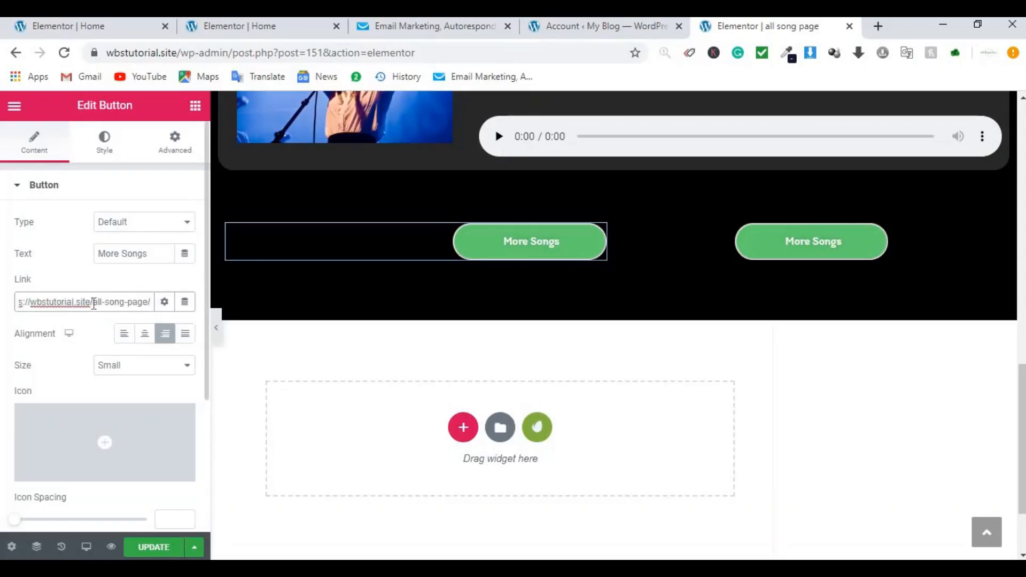
{"action": "left_click_drag", "start_coordinate": [132, 303], "coordinate": [211, 296]}
{"action": "key", "text": "BackSpace"}
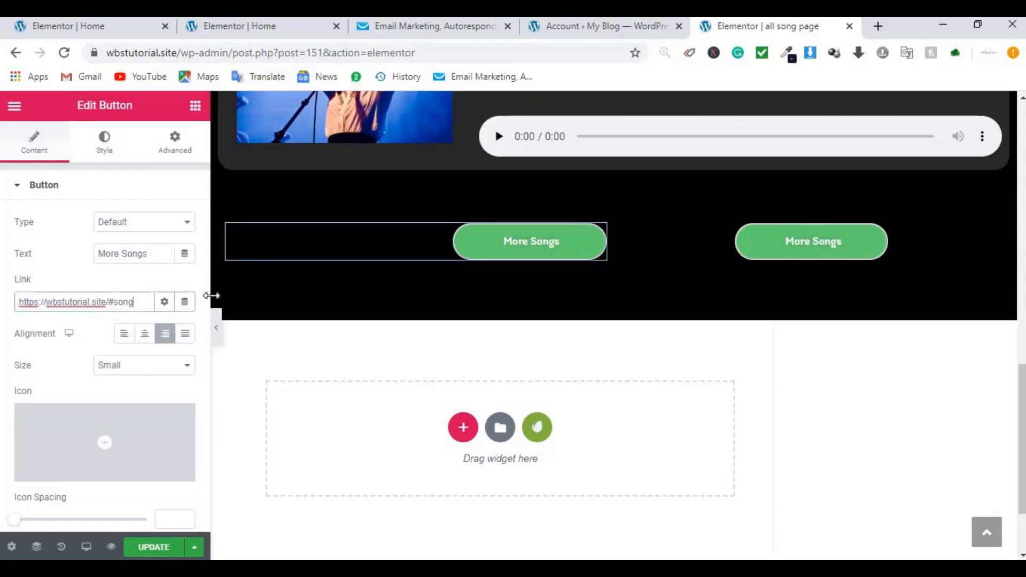
{"action": "left_click", "coordinate": [160, 554]}
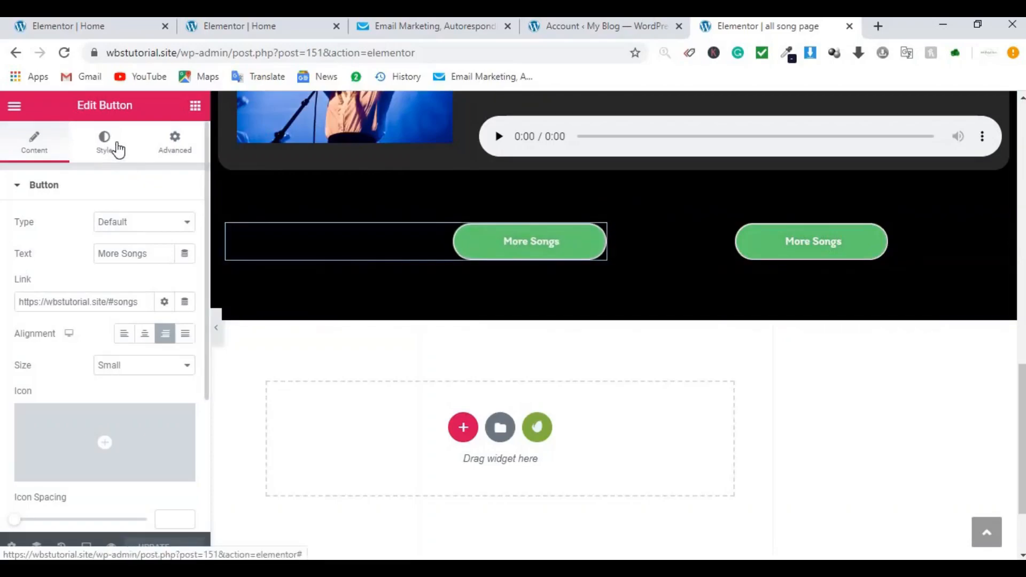
{"action": "left_click", "coordinate": [117, 150]}
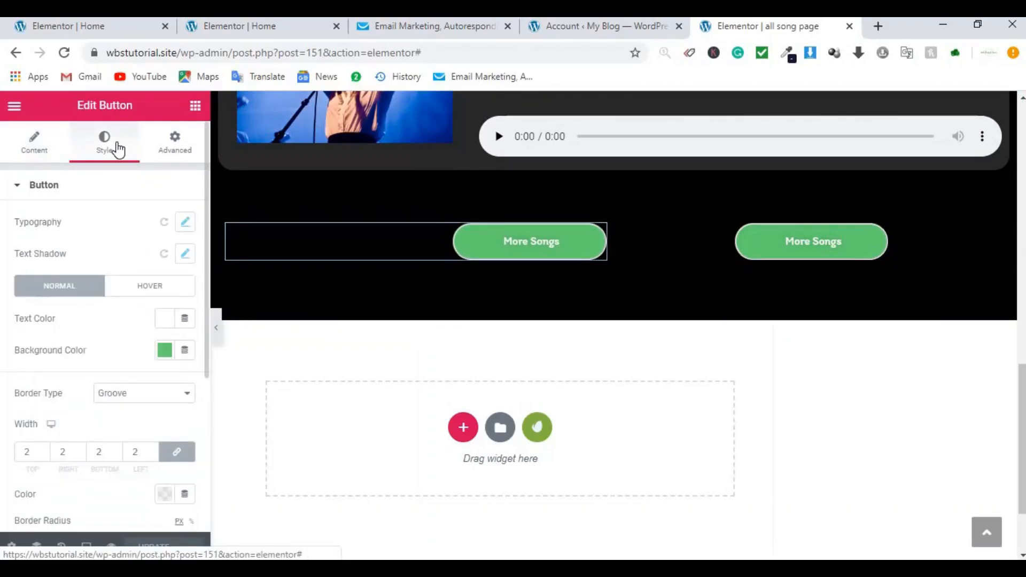
{"action": "left_click", "coordinate": [165, 352]}
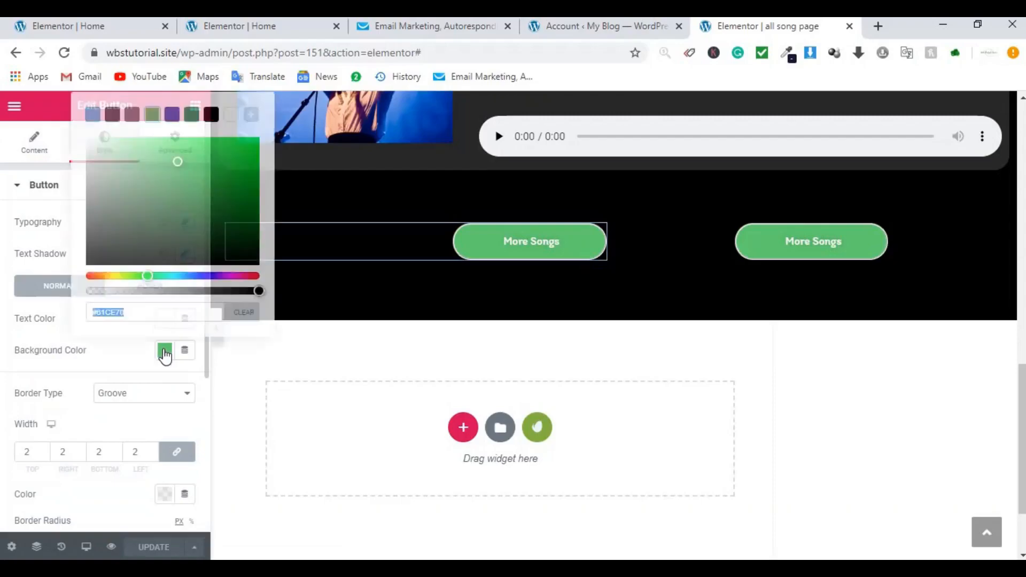
Step: Make the left button's background saturated red and clear the green button's old link
{"action": "left_click", "coordinate": [254, 277]}
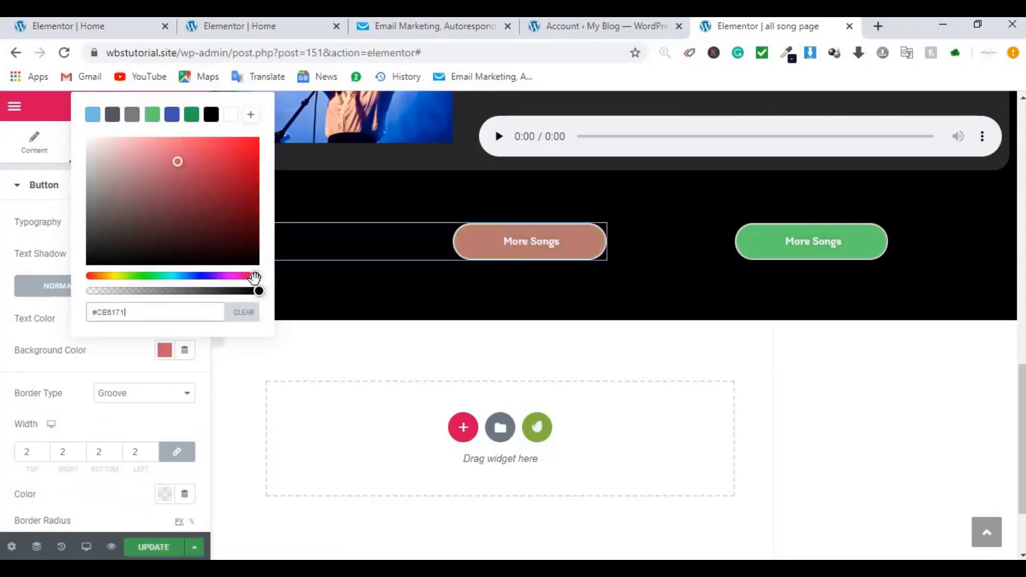
{"action": "mouse_move", "coordinate": [178, 160]}
{"action": "left_mouse_down"}
{"action": "mouse_move", "coordinate": [212, 165]}
{"action": "mouse_move", "coordinate": [245, 149]}
{"action": "left_mouse_up"}
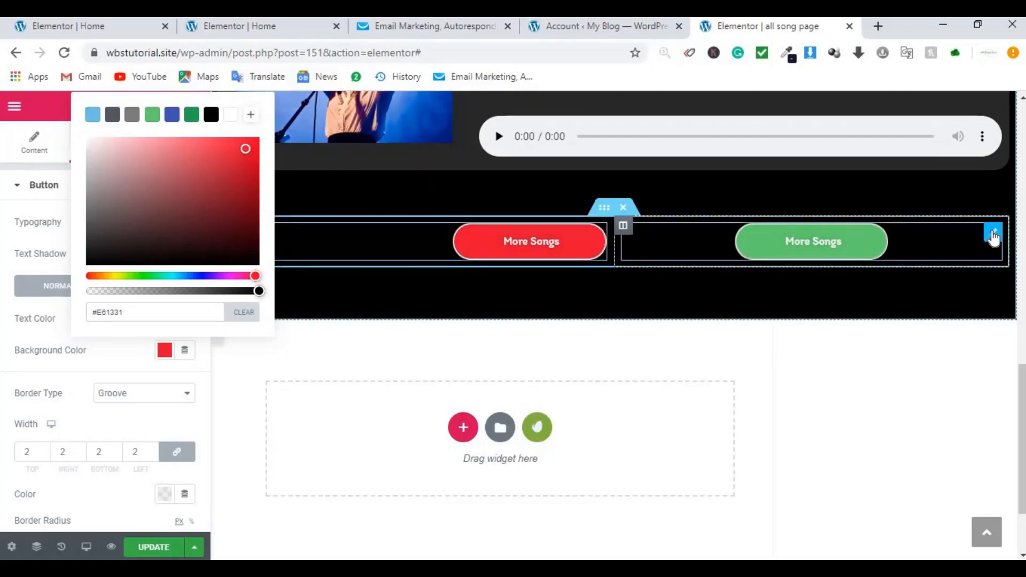
{"action": "left_click", "coordinate": [994, 235]}
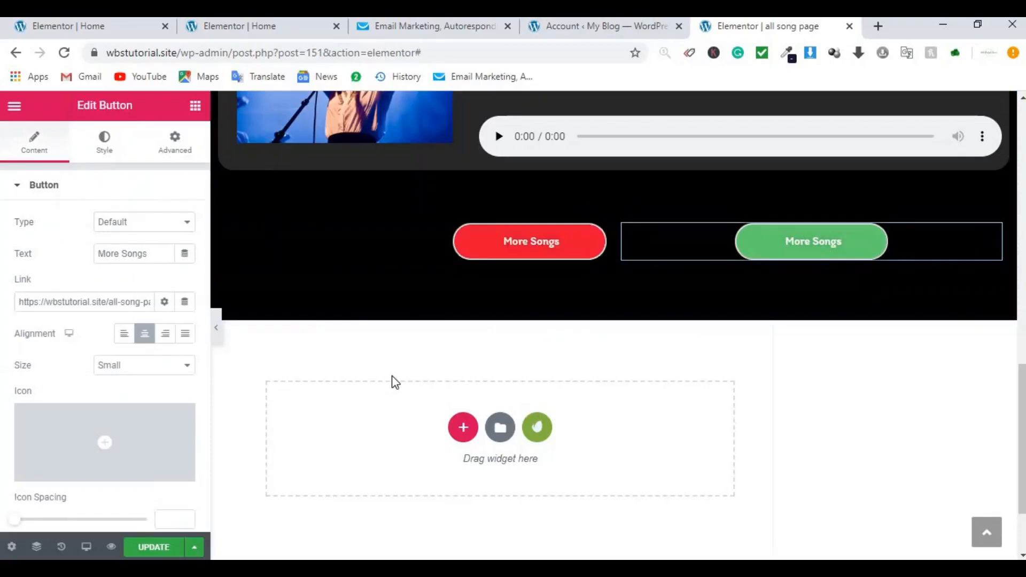
{"action": "left_click", "coordinate": [132, 303]}
{"action": "triple_click", "coordinate": [132, 303]}
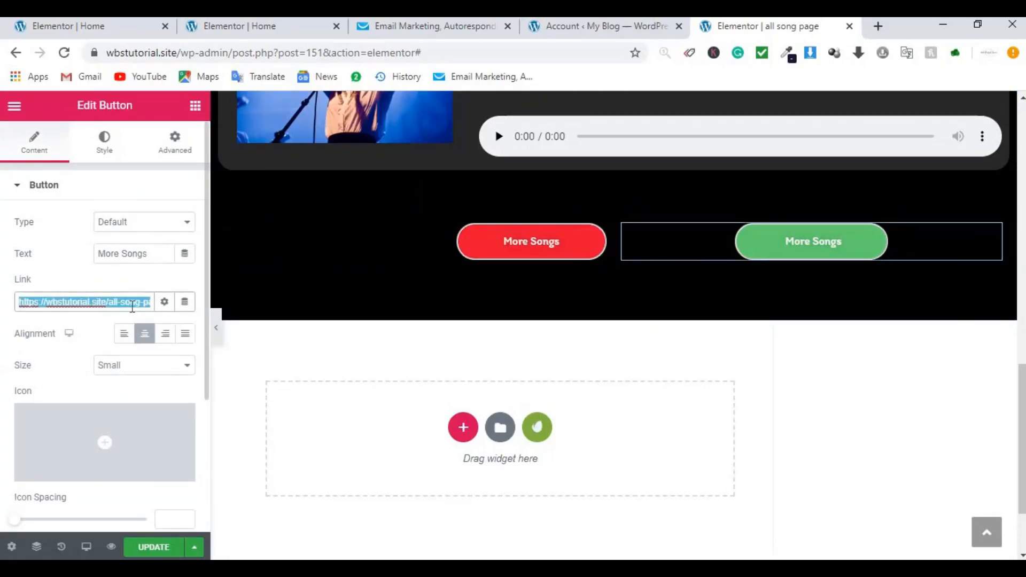
{"action": "key", "text": "BackSpace"}
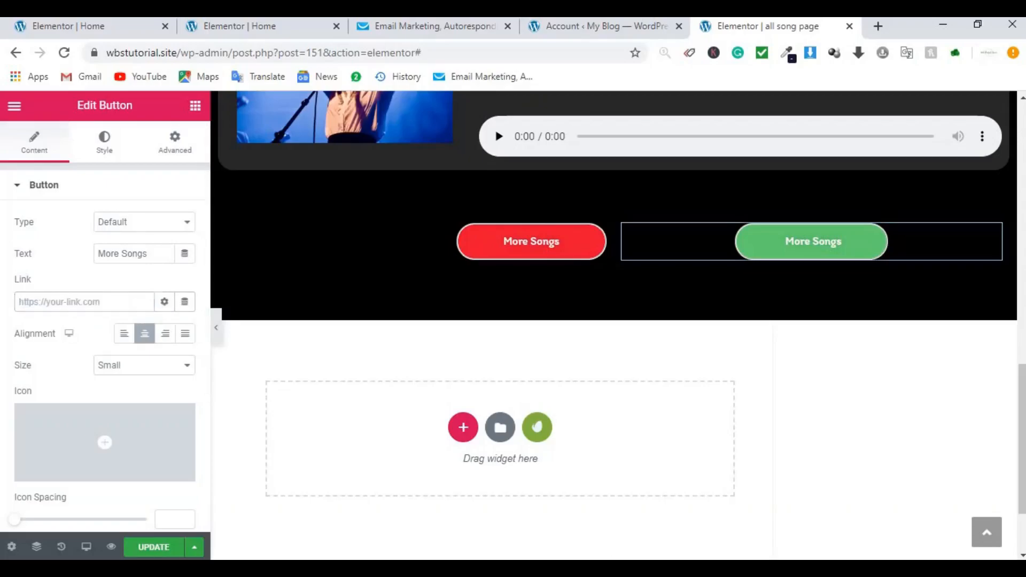
Step: Link the green More Songs button to all-song-page-2, left-align it, and save
{"action": "key", "text": "alt+Tab"}
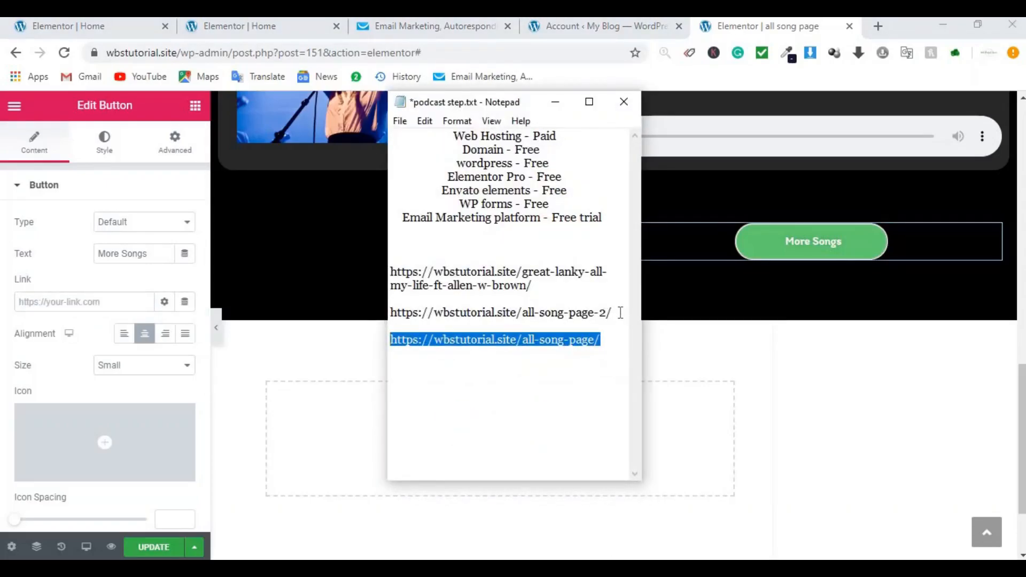
{"action": "left_click_drag", "start_coordinate": [620, 312], "coordinate": [393, 311]}
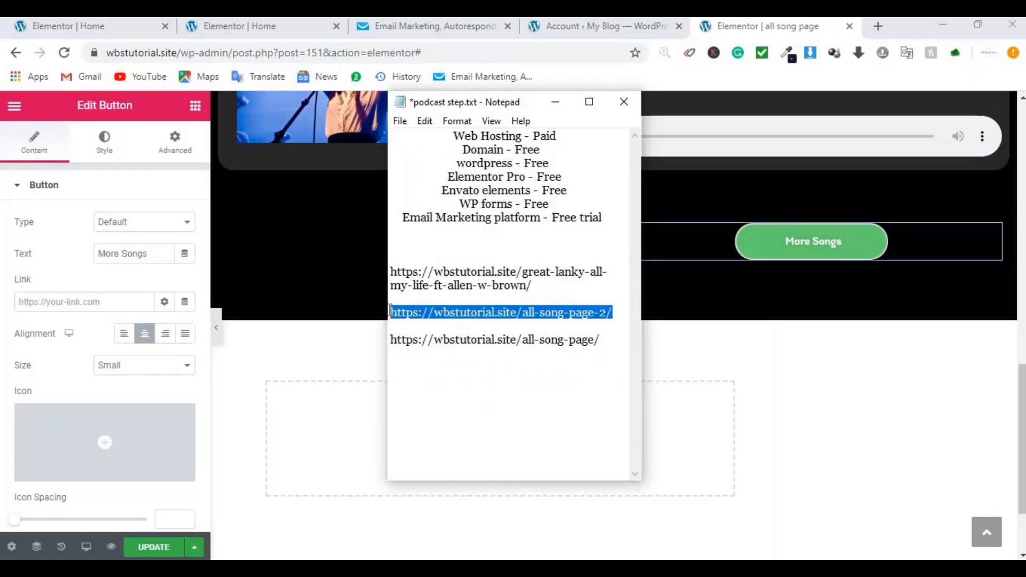
{"action": "left_click", "coordinate": [89, 302]}
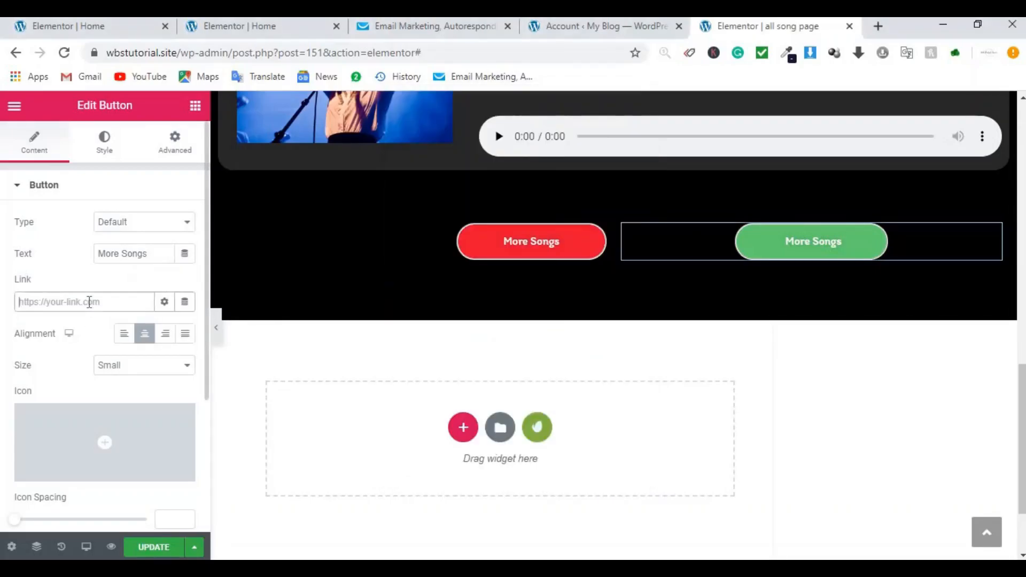
{"action": "key", "text": "ctrl+v"}
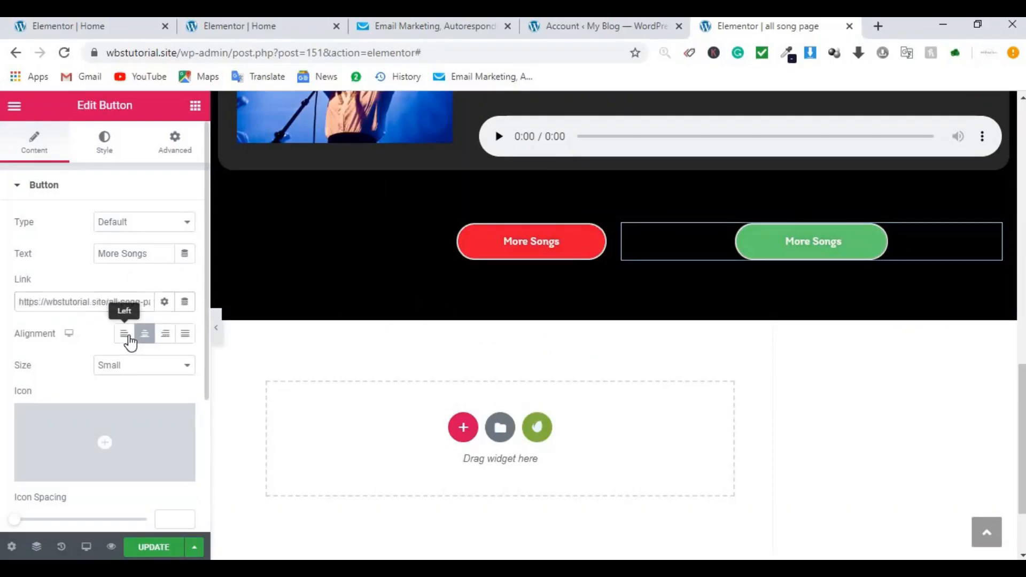
{"action": "left_click", "coordinate": [129, 337]}
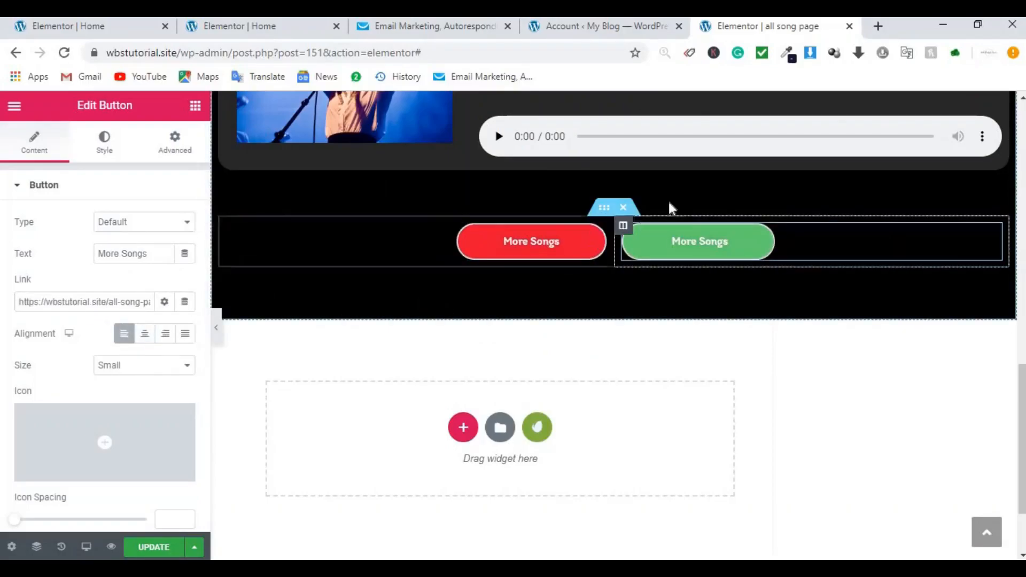
{"action": "left_click", "coordinate": [153, 547]}
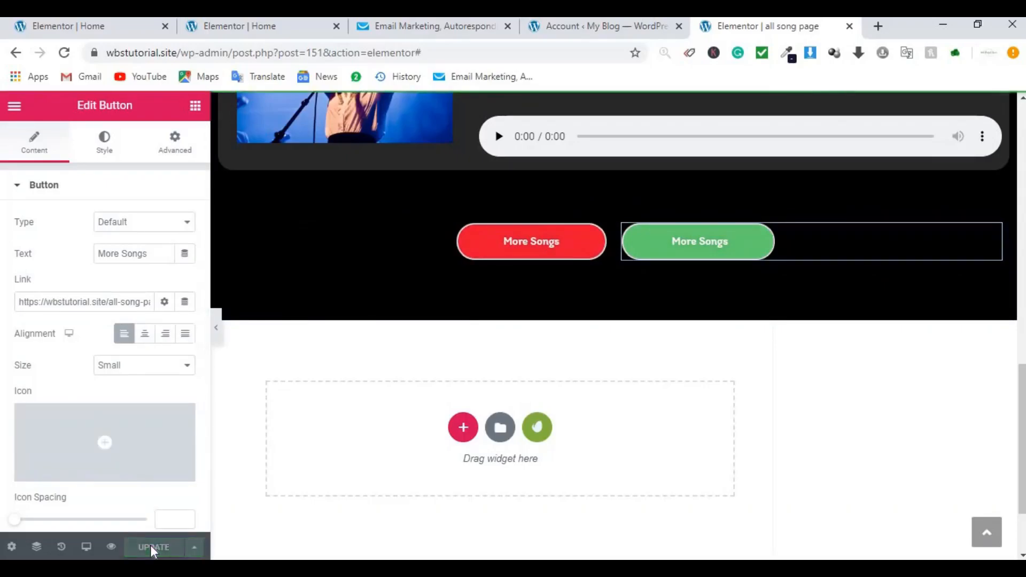
{"action": "key", "text": "alt+Tab"}
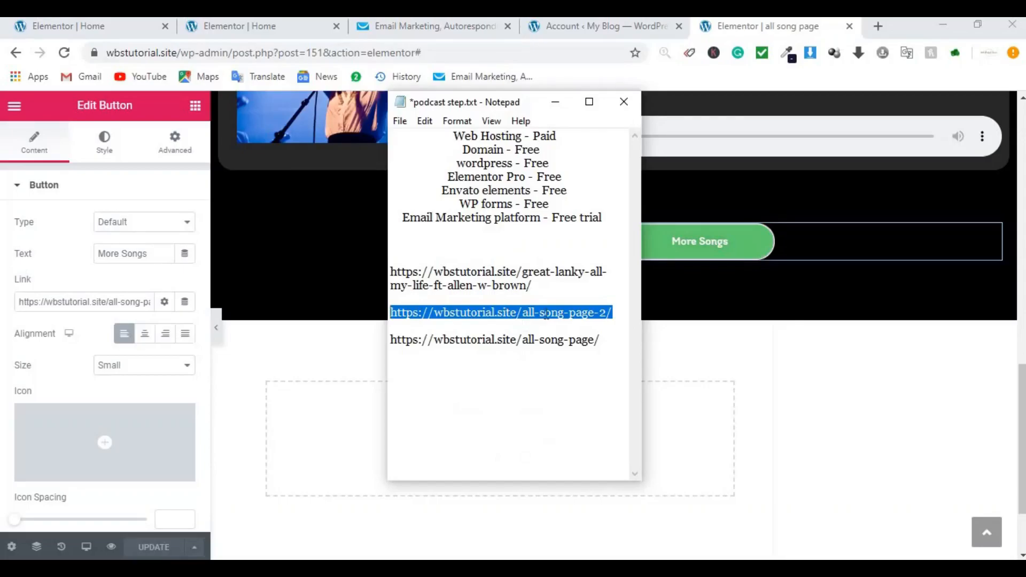
{"action": "left_click", "coordinate": [878, 25]}
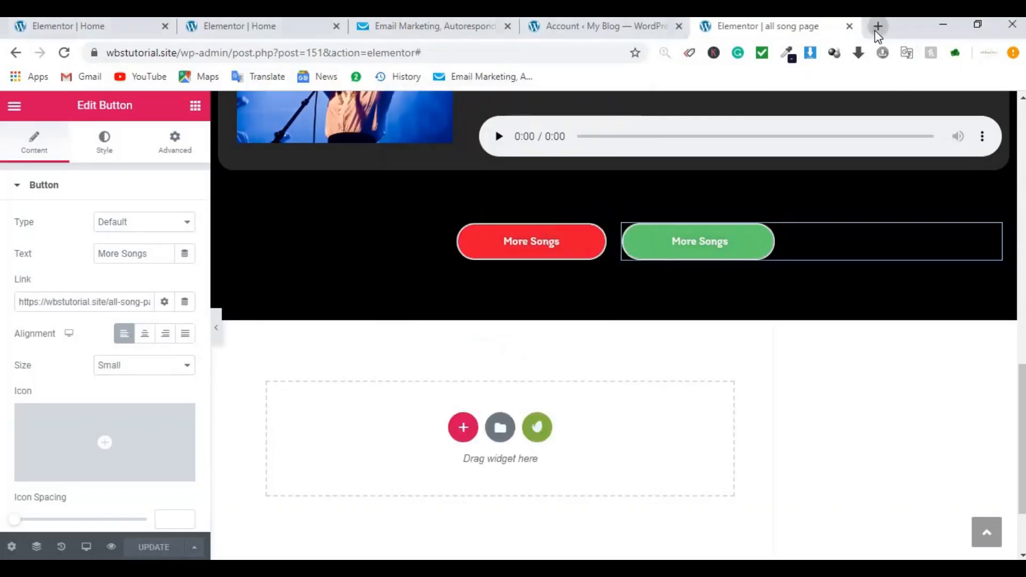
Step: Load All Song Page 2 and switch its template to Elementor Full Width, then update
{"action": "key", "text": "ctrl+v"}
{"action": "key", "text": "Return"}
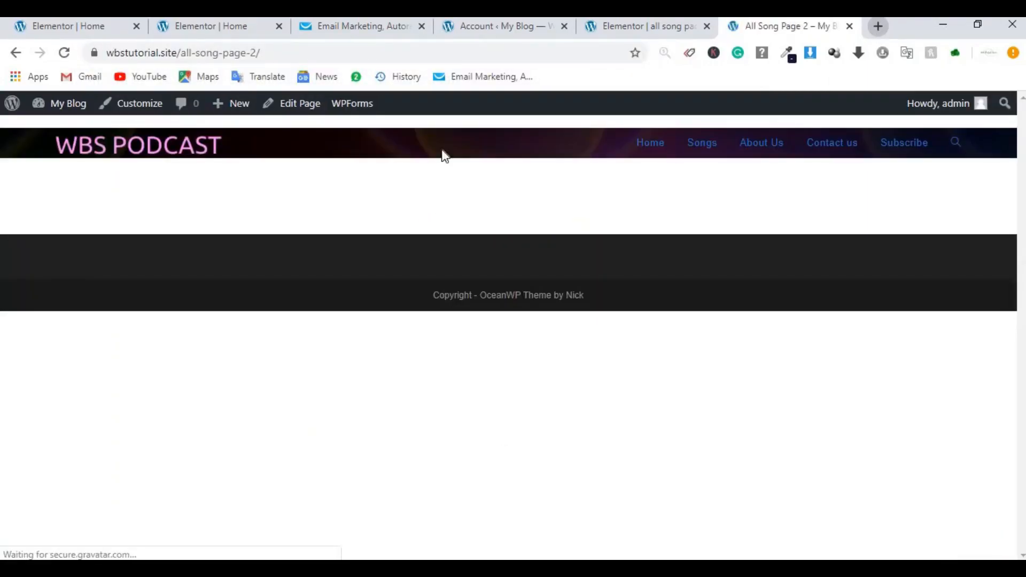
{"action": "left_click", "coordinate": [297, 105]}
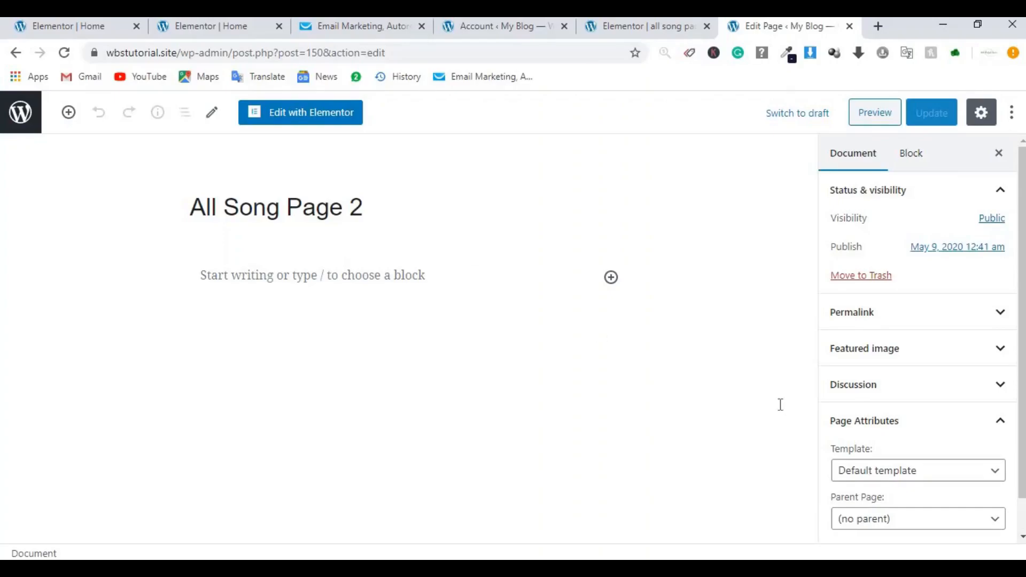
{"action": "left_click", "coordinate": [903, 472]}
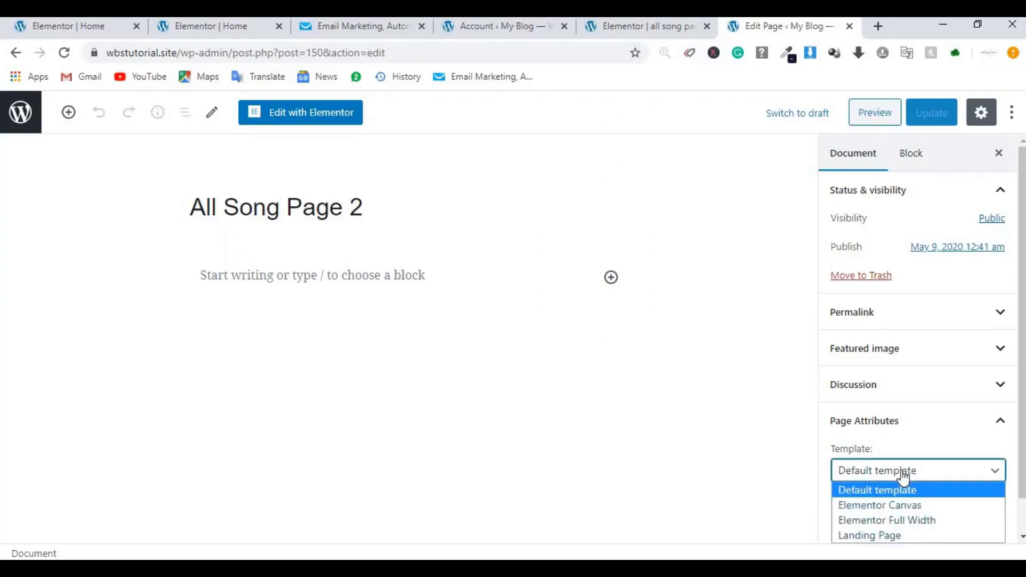
{"action": "left_click", "coordinate": [904, 521]}
{"action": "left_click", "coordinate": [926, 121]}
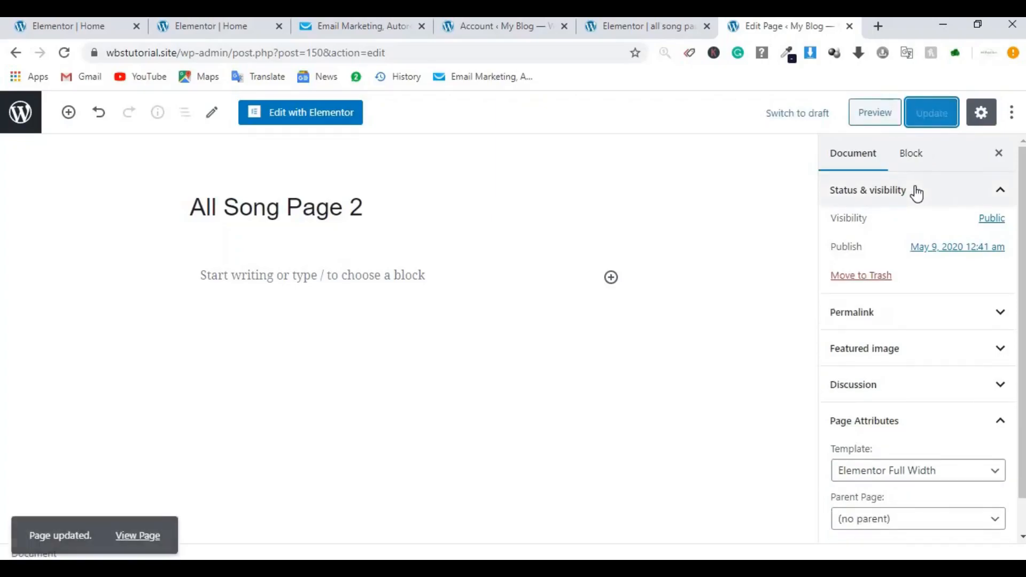
{"action": "left_click", "coordinate": [310, 123]}
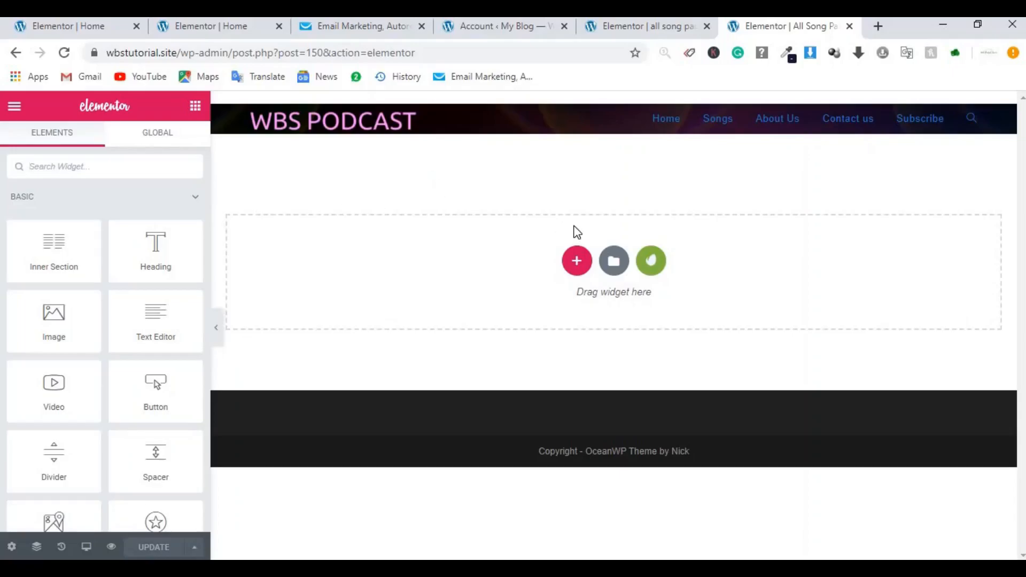
Step: Insert the saved 'page design 1' template into All Song Page 2, including document settings
{"action": "left_click", "coordinate": [615, 261]}
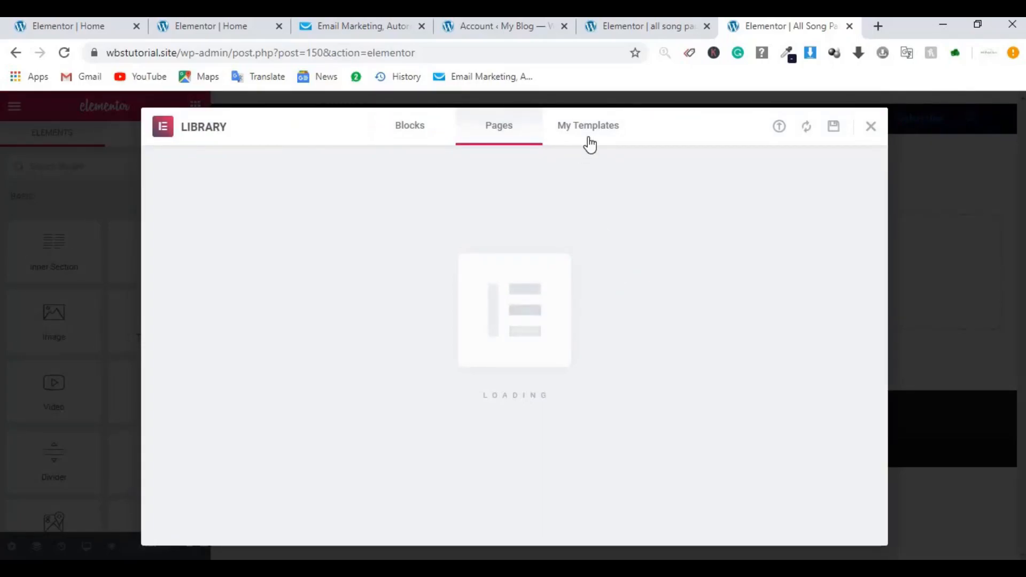
{"action": "left_click", "coordinate": [588, 139]}
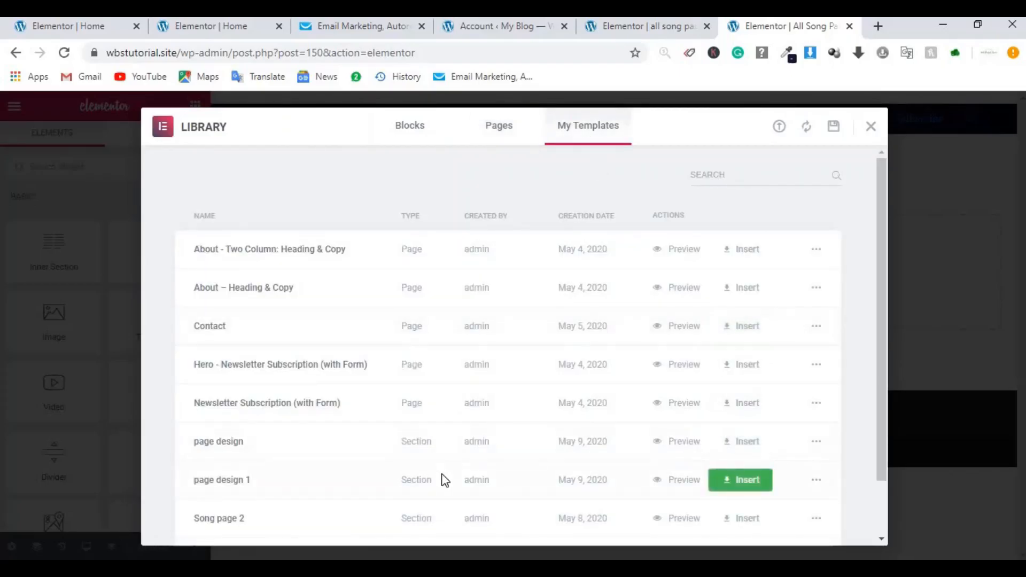
{"action": "left_click", "coordinate": [728, 479]}
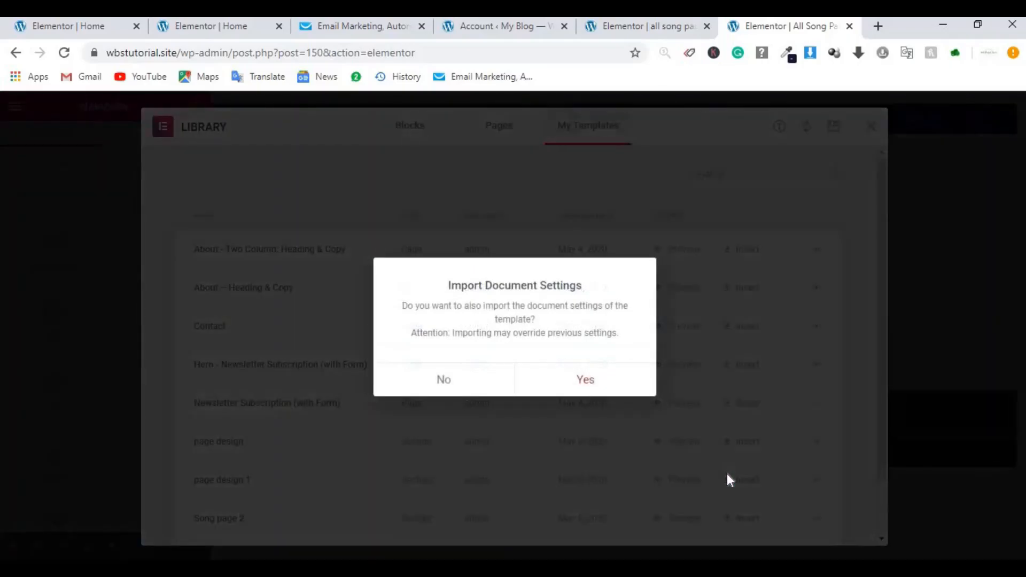
{"action": "left_click", "coordinate": [579, 378]}
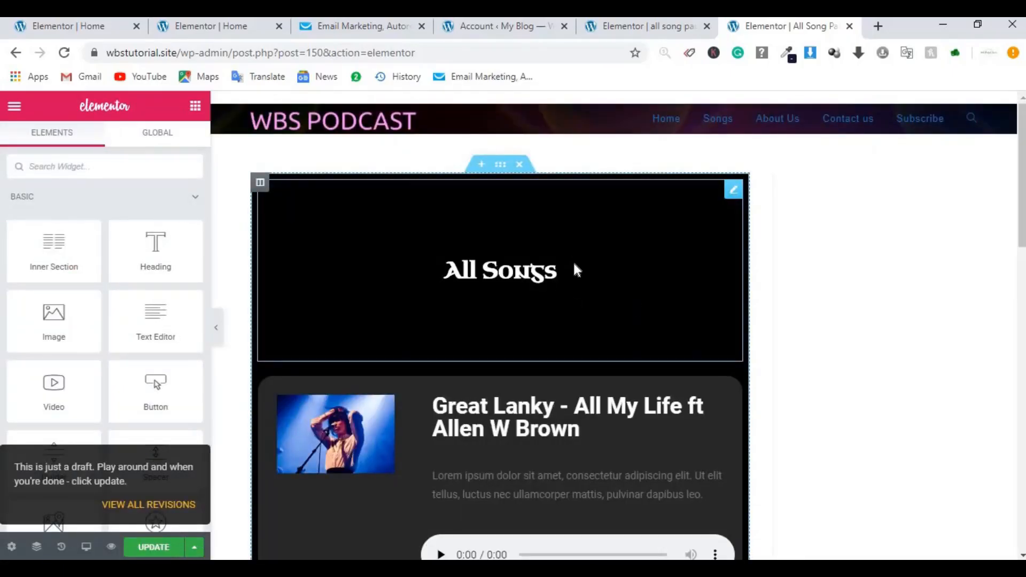
Step: Turn on Stretch Section for the songs section and append '/Page 2' to the All Songs heading
{"action": "left_click", "coordinate": [501, 165]}
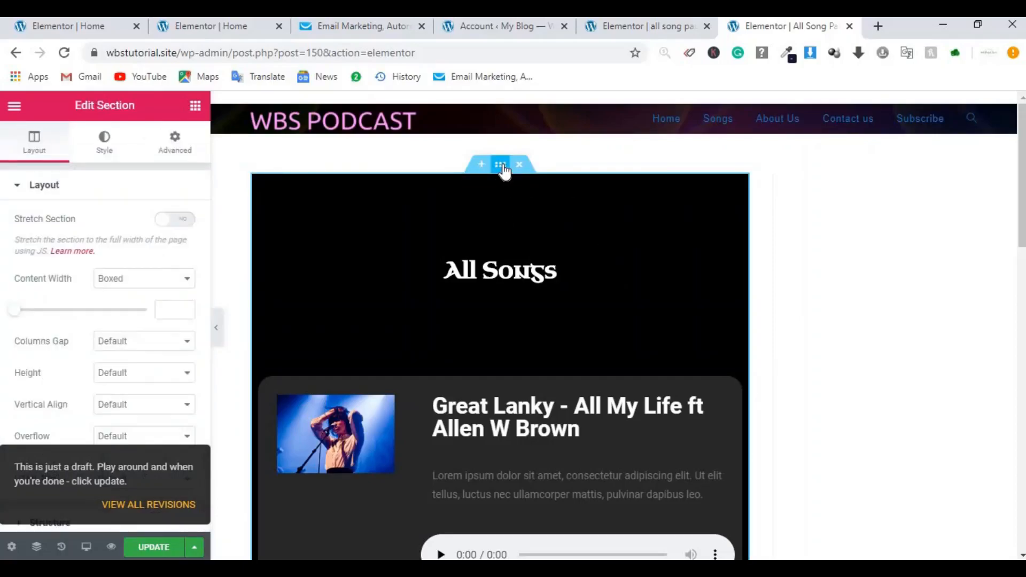
{"action": "left_click", "coordinate": [182, 220]}
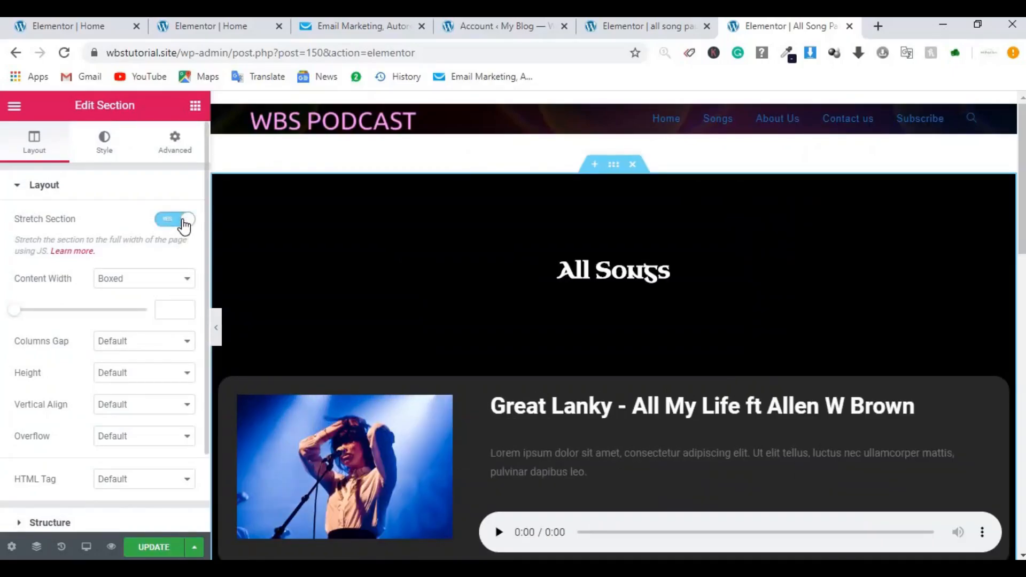
{"action": "left_click", "coordinate": [683, 271]}
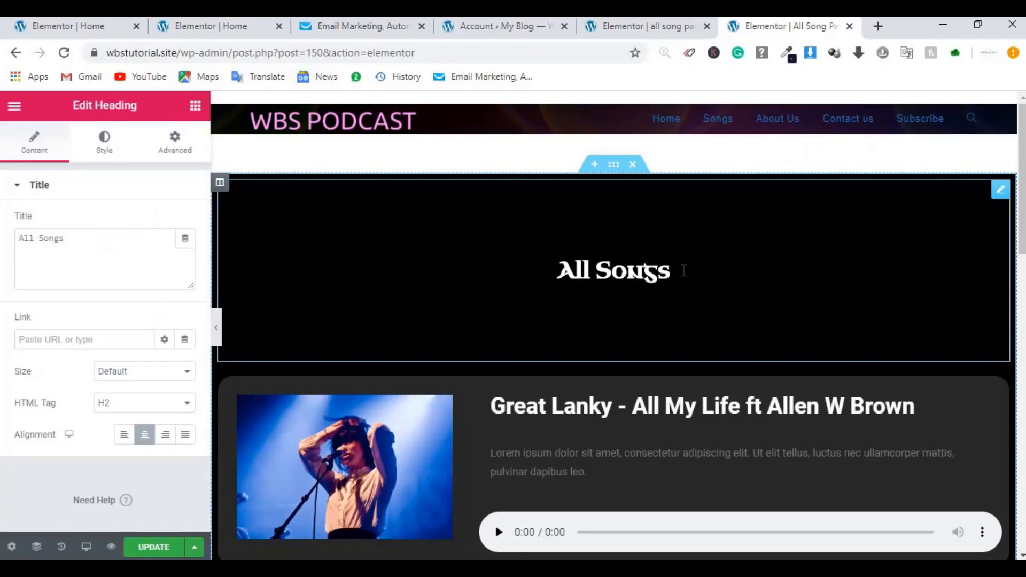
{"action": "type", "text": "/Page 2"}
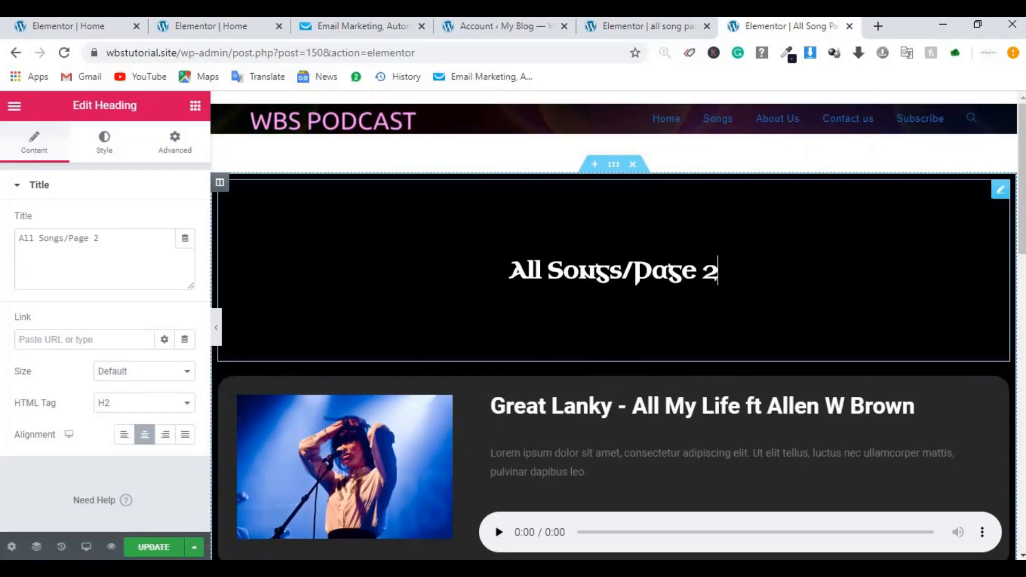
{"action": "scroll", "coordinate": [618, 326], "scroll_direction": "down", "scroll_amount": 10}
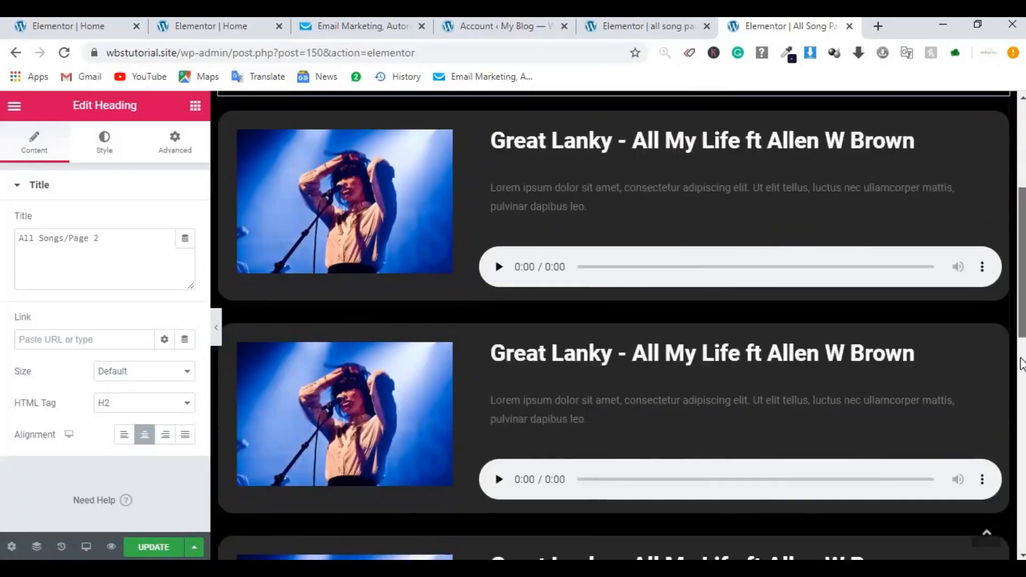
{"action": "scroll", "coordinate": [615, 320], "scroll_direction": "up", "scroll_amount": 1}
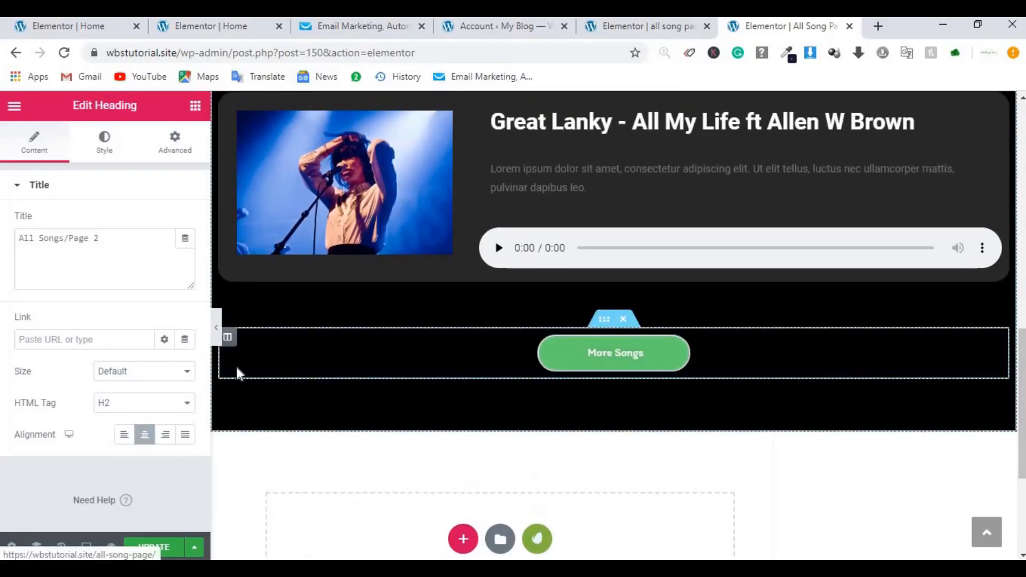
Step: Duplicate the More Songs button column so two buttons sit side by side
{"action": "right_click", "coordinate": [227, 338]}
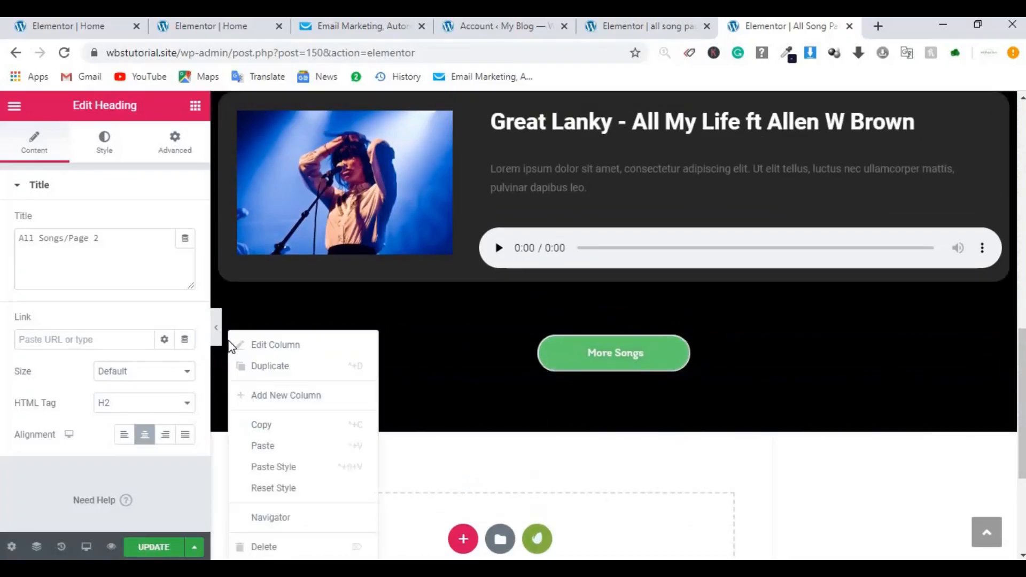
{"action": "left_click", "coordinate": [261, 368]}
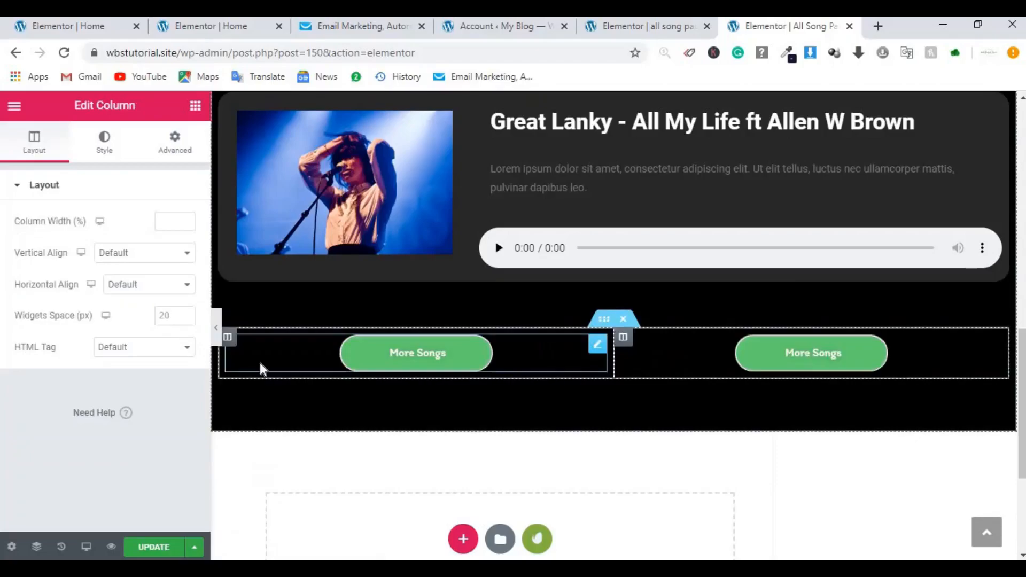
{"action": "left_click", "coordinate": [105, 152]}
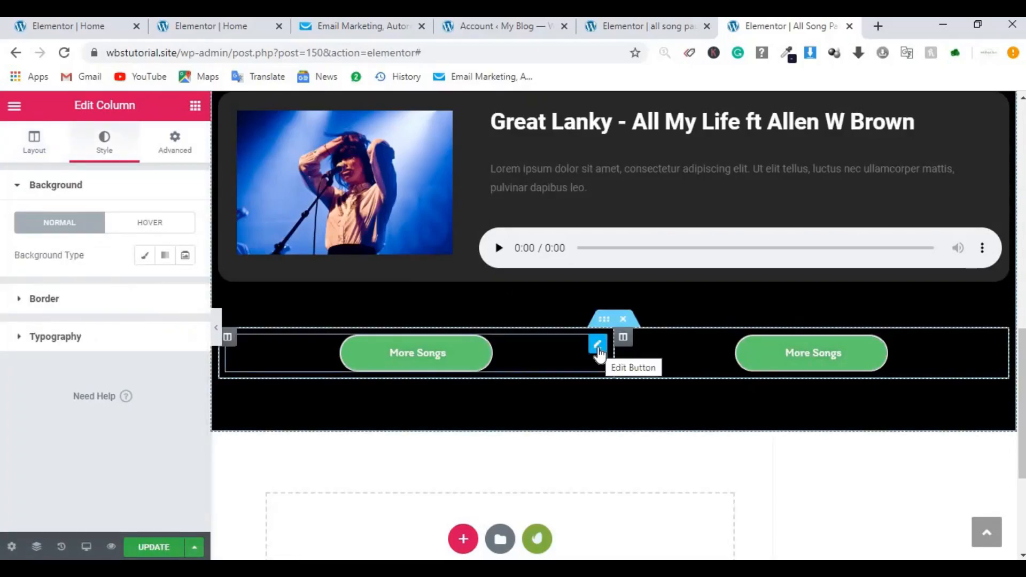
Step: Change the left button's label from More Songs to 'Previous'
{"action": "left_click", "coordinate": [597, 349]}
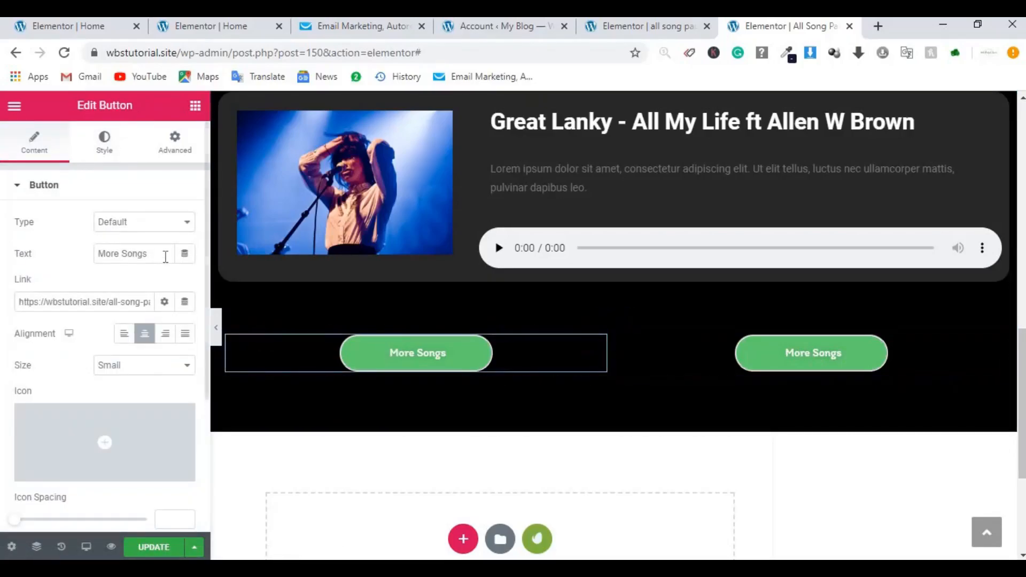
{"action": "left_click_drag", "start_coordinate": [151, 254], "coordinate": [73, 251]}
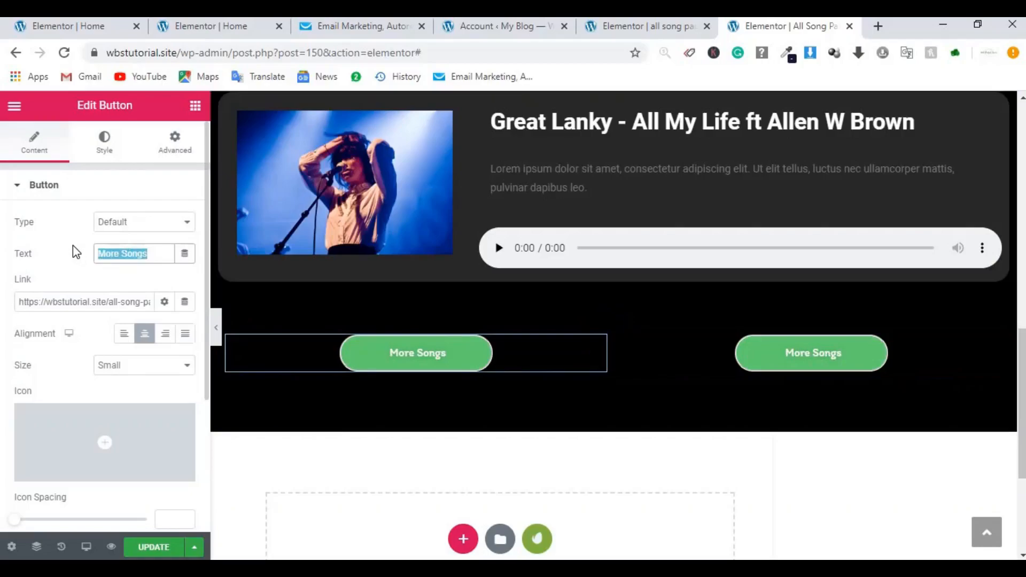
{"action": "key", "text": "BackSpace"}
{"action": "type", "text": "Pre"}
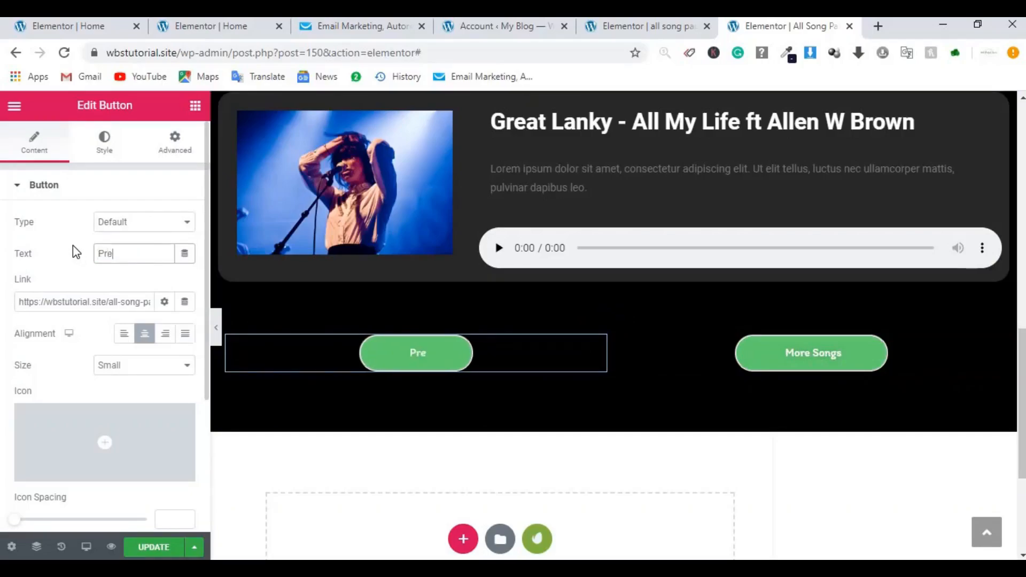
{"action": "type", "text": "vious"}
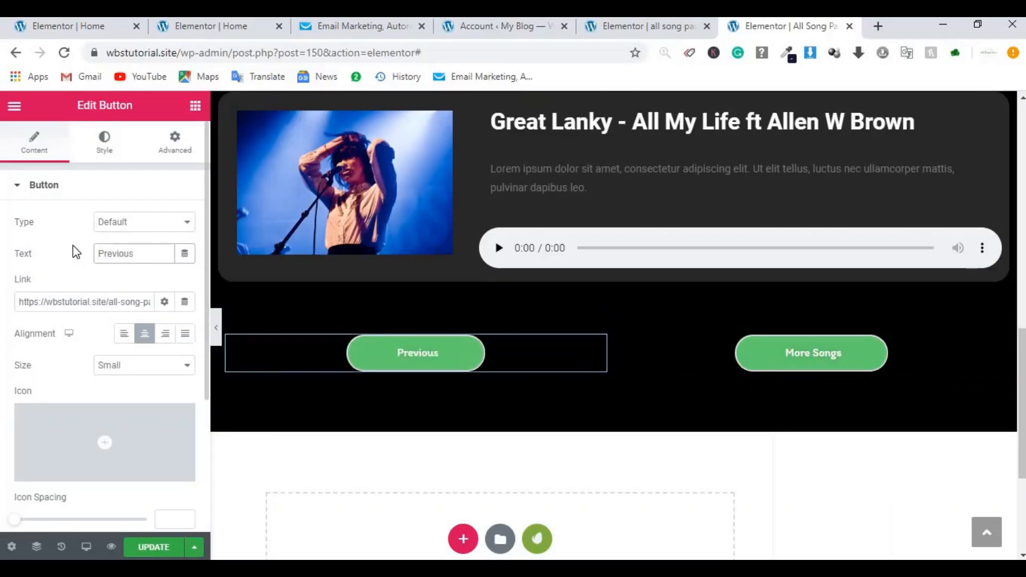
{"action": "left_click", "coordinate": [630, 25]}
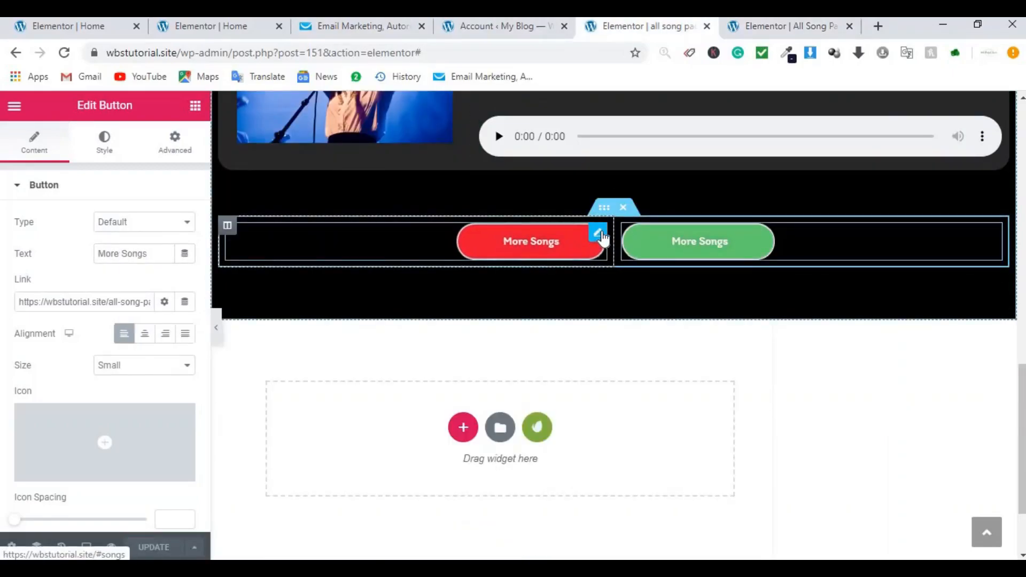
Step: Relabel the red More Songs button on the first song page to 'Previous' and save the page
{"action": "left_click", "coordinate": [601, 234]}
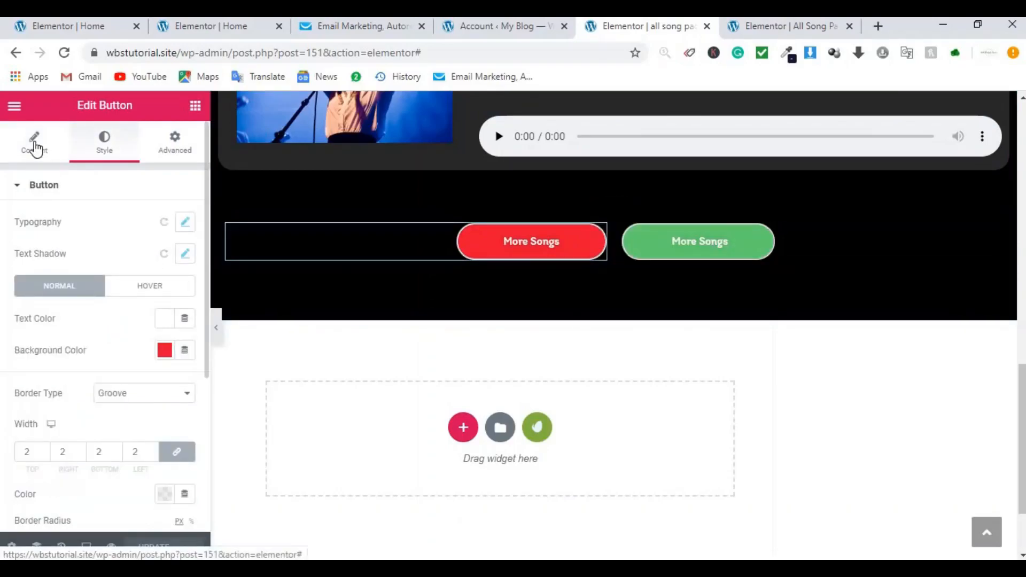
{"action": "left_click", "coordinate": [34, 142]}
{"action": "left_click", "coordinate": [148, 254]}
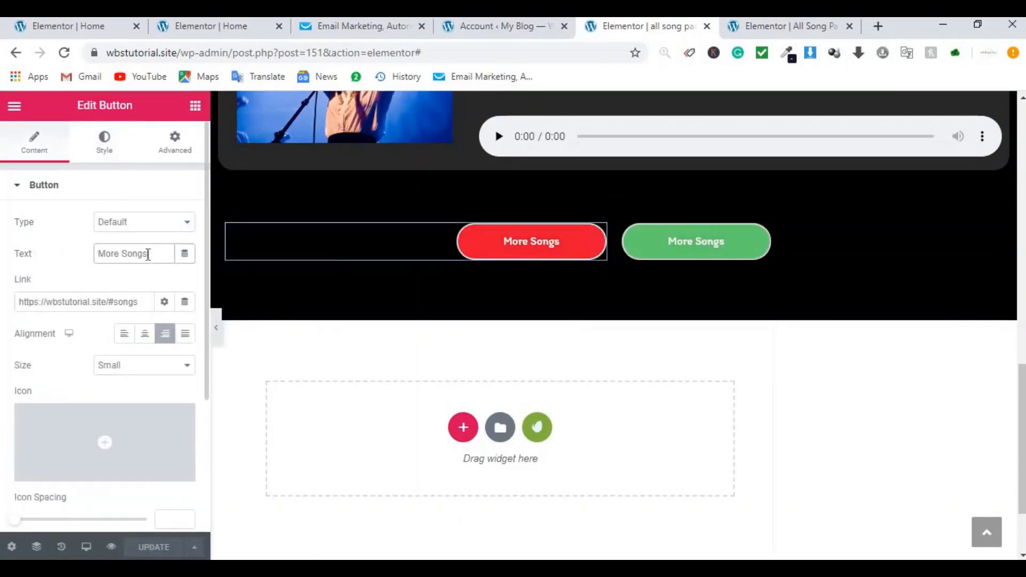
{"action": "key", "text": "ctrl+a"}
{"action": "type", "text": "Pre"}
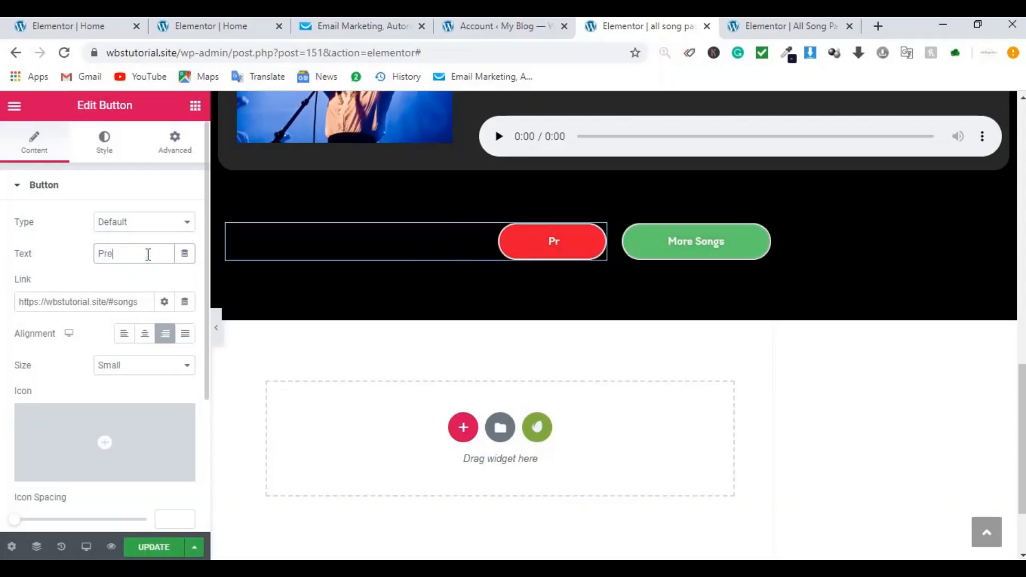
{"action": "type", "text": "vious"}
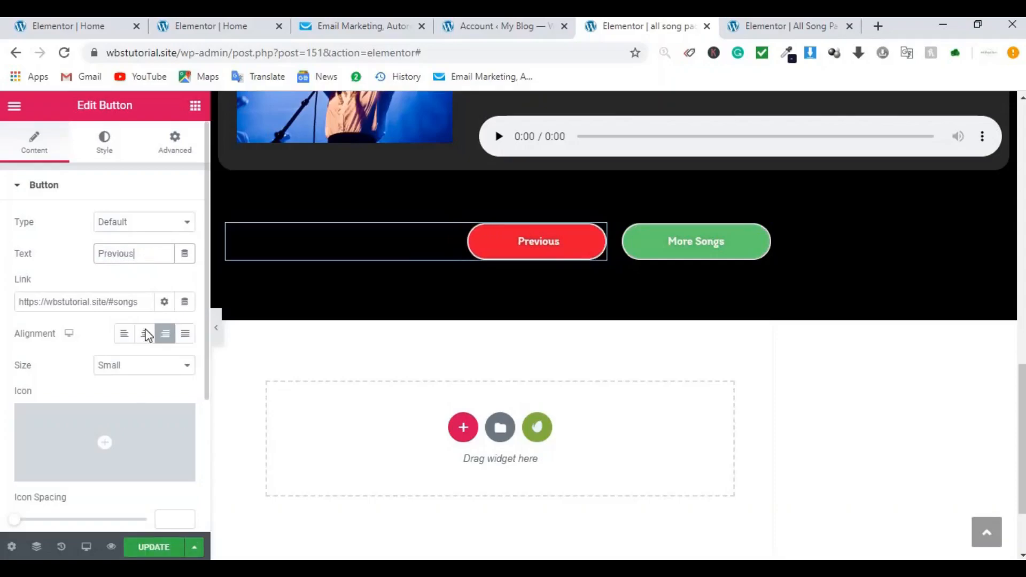
{"action": "left_click", "coordinate": [162, 545]}
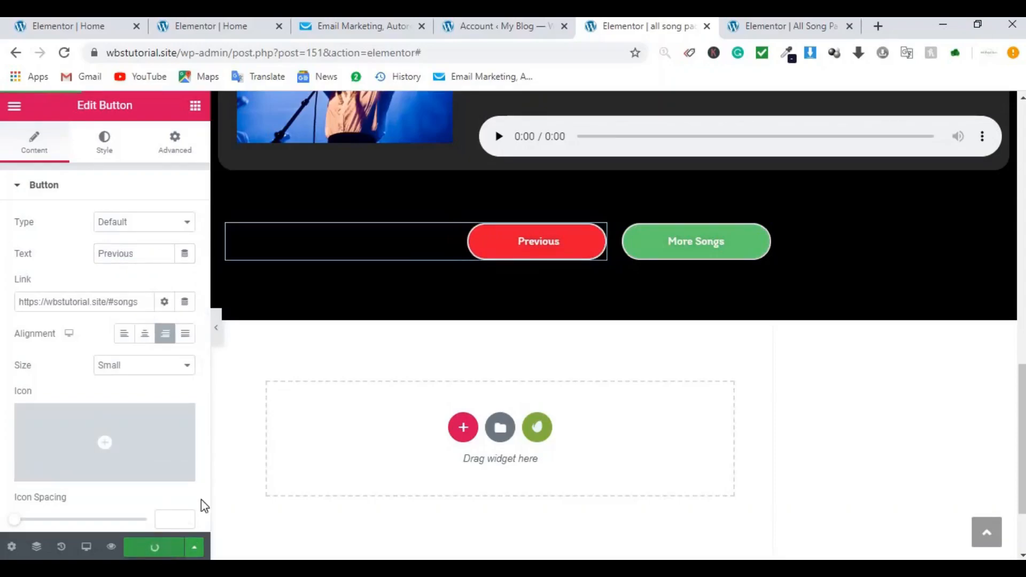
{"action": "left_click", "coordinate": [795, 22]}
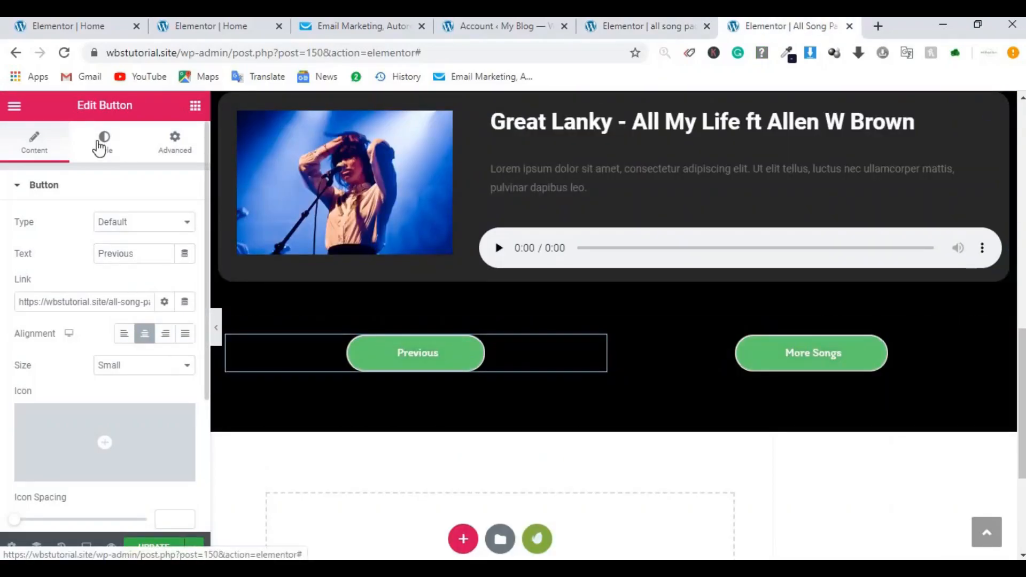
Step: Change the Previous button's background colour from green to bright red (#F80232)
{"action": "left_click", "coordinate": [100, 148]}
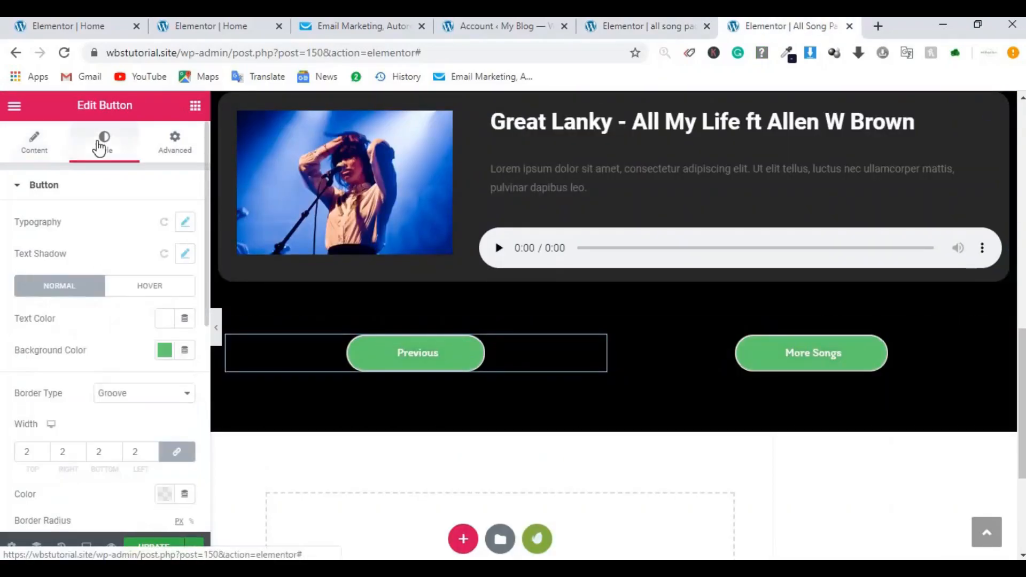
{"action": "left_click", "coordinate": [165, 351]}
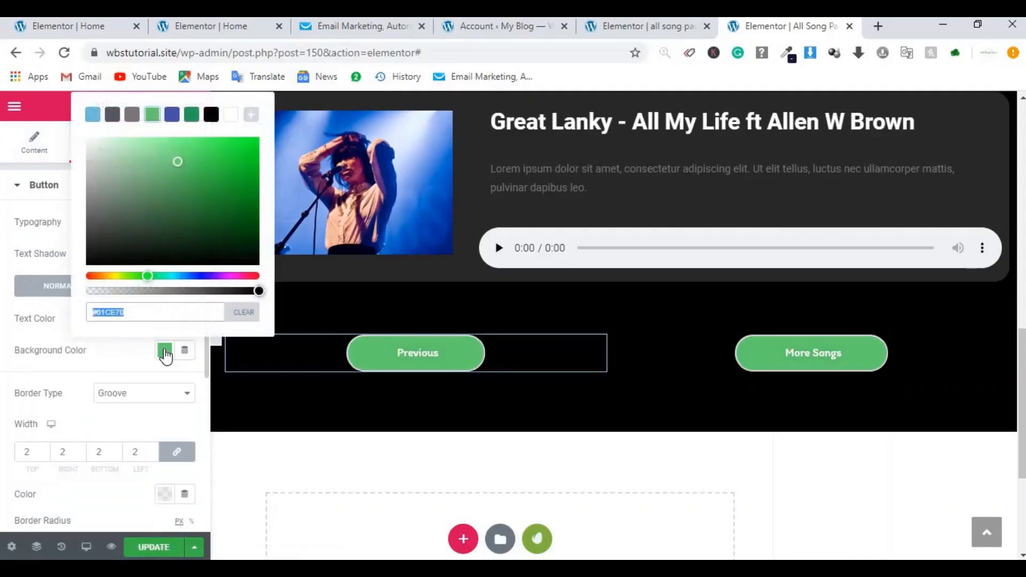
{"action": "left_click", "coordinate": [253, 274]}
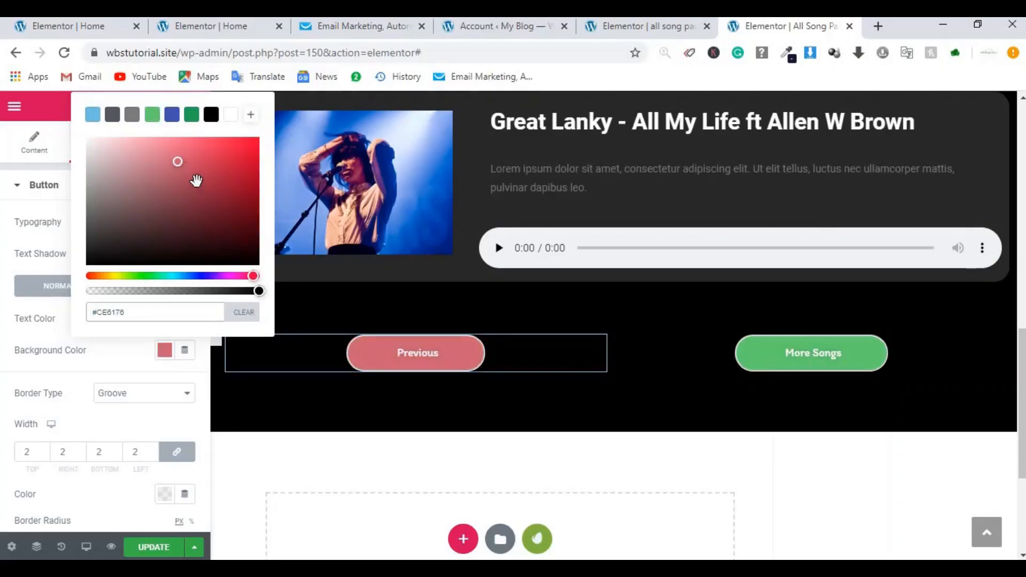
{"action": "left_click_drag", "start_coordinate": [177, 163], "coordinate": [257, 140]}
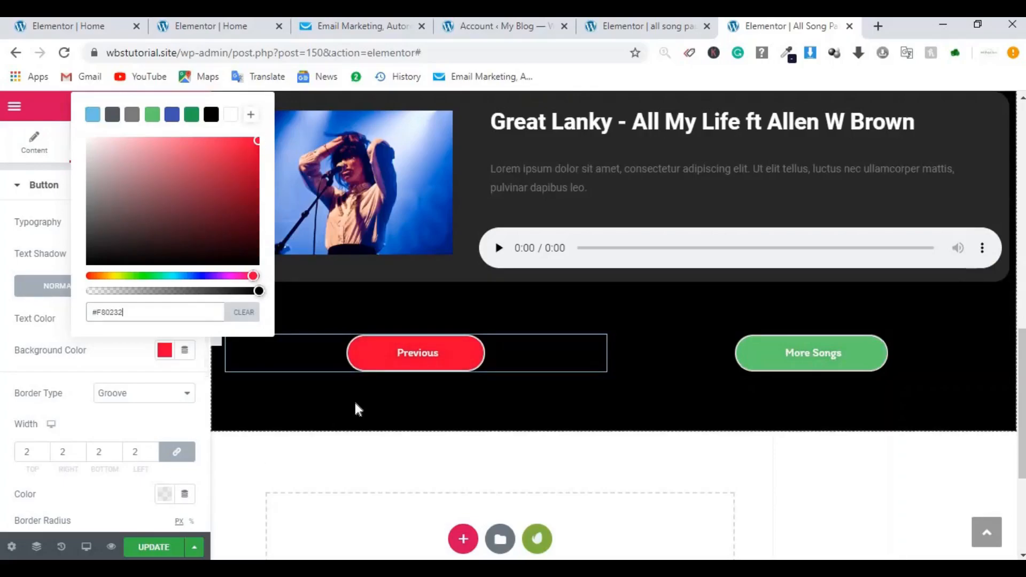
Step: Align the Previous button right and the More Songs button left within their columns
{"action": "left_click", "coordinate": [127, 362]}
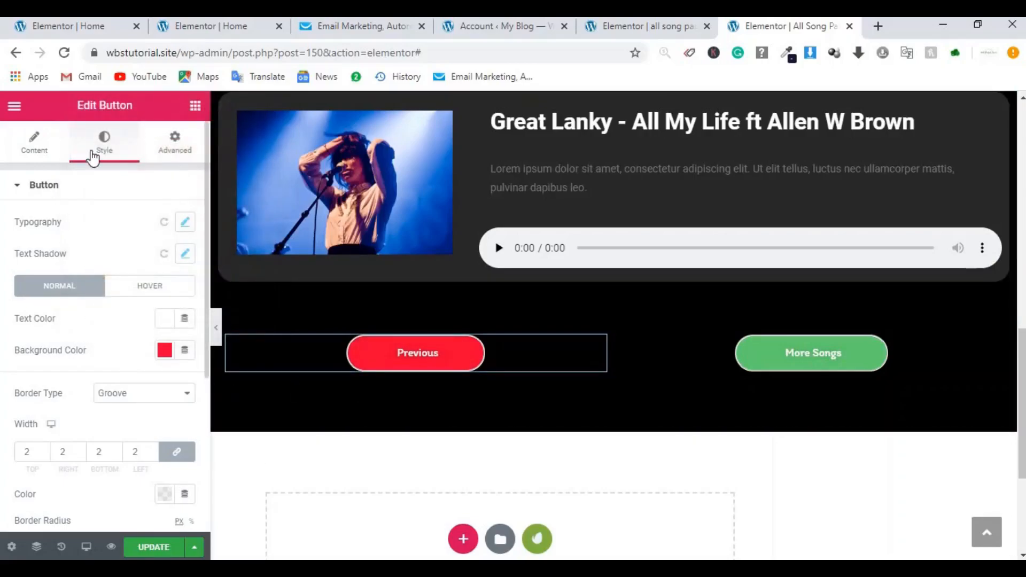
{"action": "left_click", "coordinate": [34, 154]}
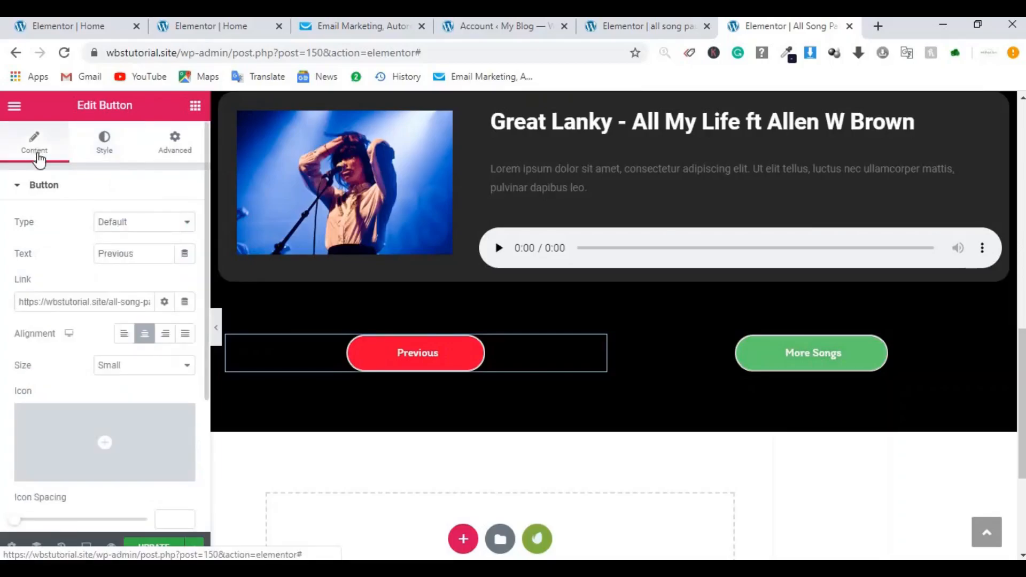
{"action": "left_click", "coordinate": [163, 341]}
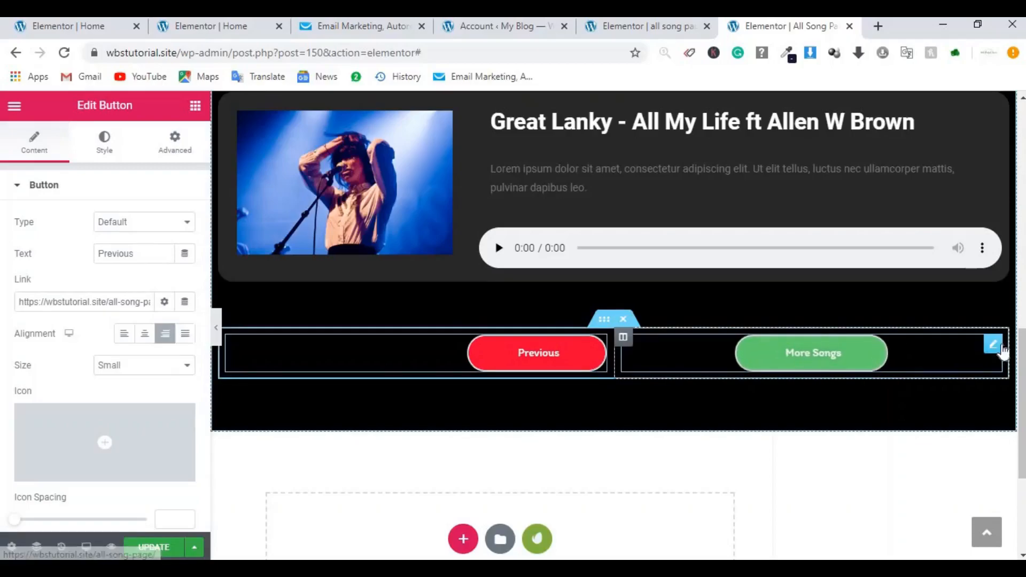
{"action": "left_click", "coordinate": [993, 346]}
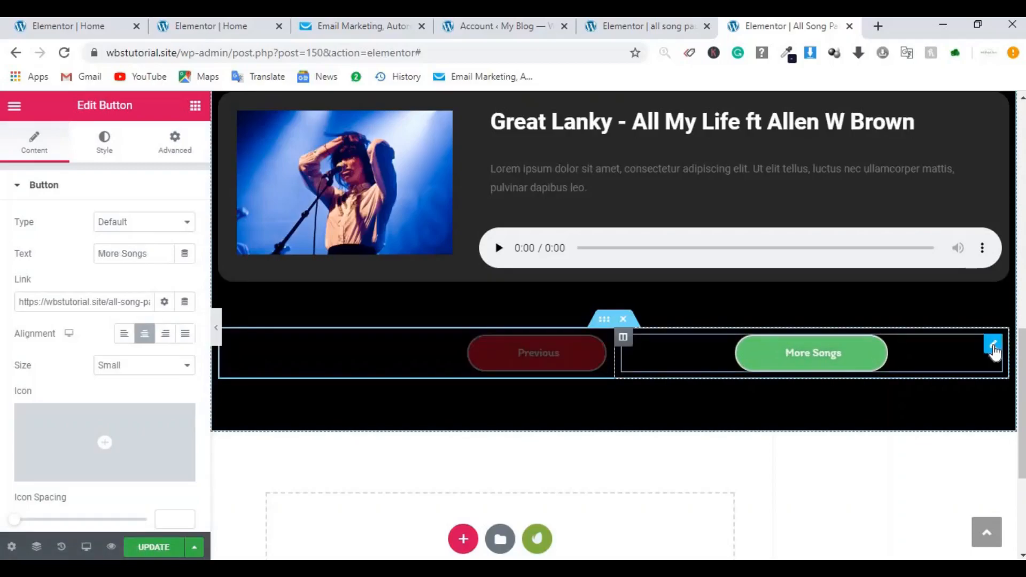
{"action": "left_click", "coordinate": [124, 335]}
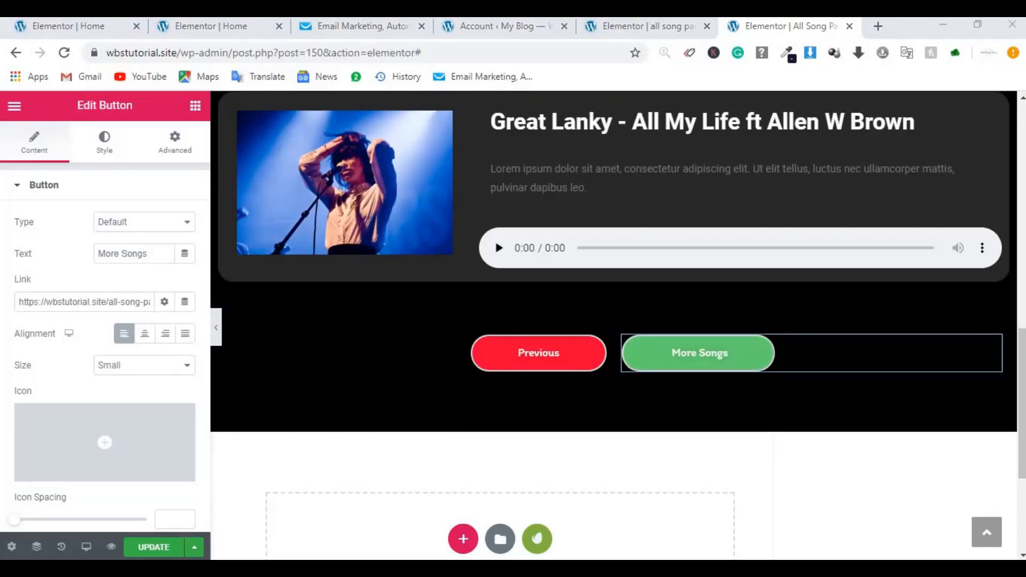
{"action": "left_click_drag", "start_coordinate": [1024, 392], "coordinate": [1020, 367]}
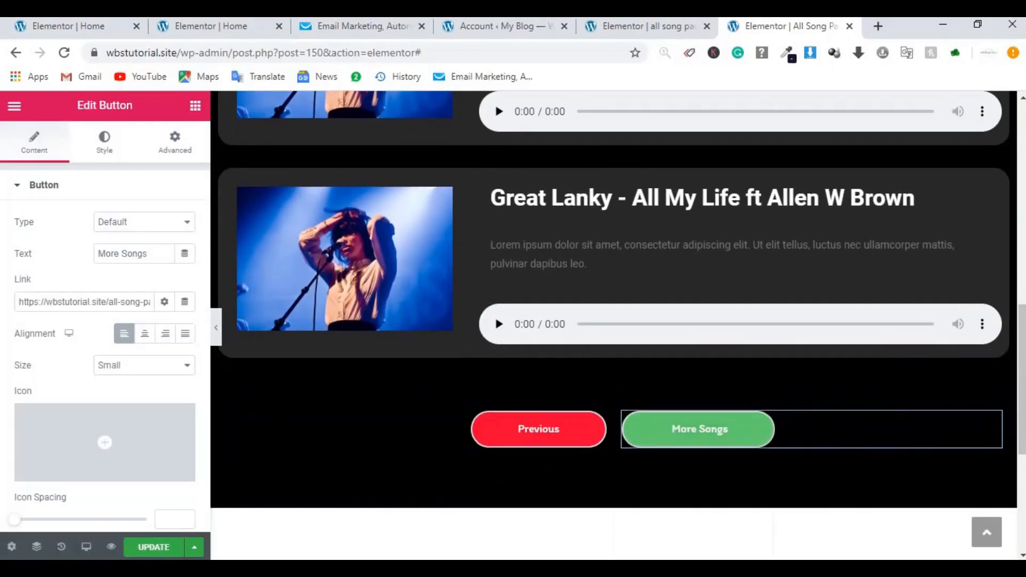
Step: Paste the all-song-page-2 address from the notes into the More Songs button's link
{"action": "scroll", "coordinate": [1024, 342], "scroll_direction": "up", "scroll_amount": 2}
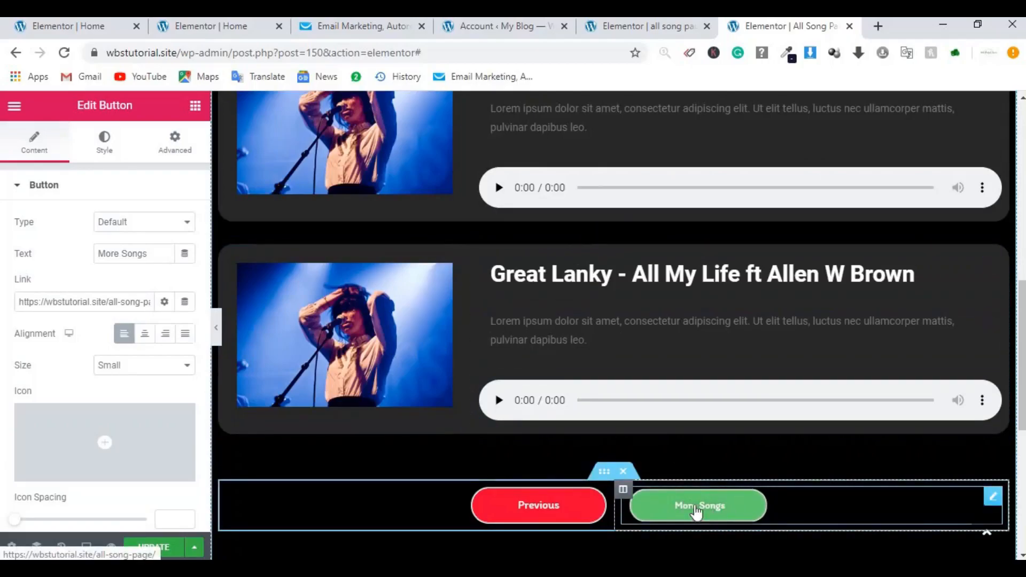
{"action": "left_click", "coordinate": [126, 301]}
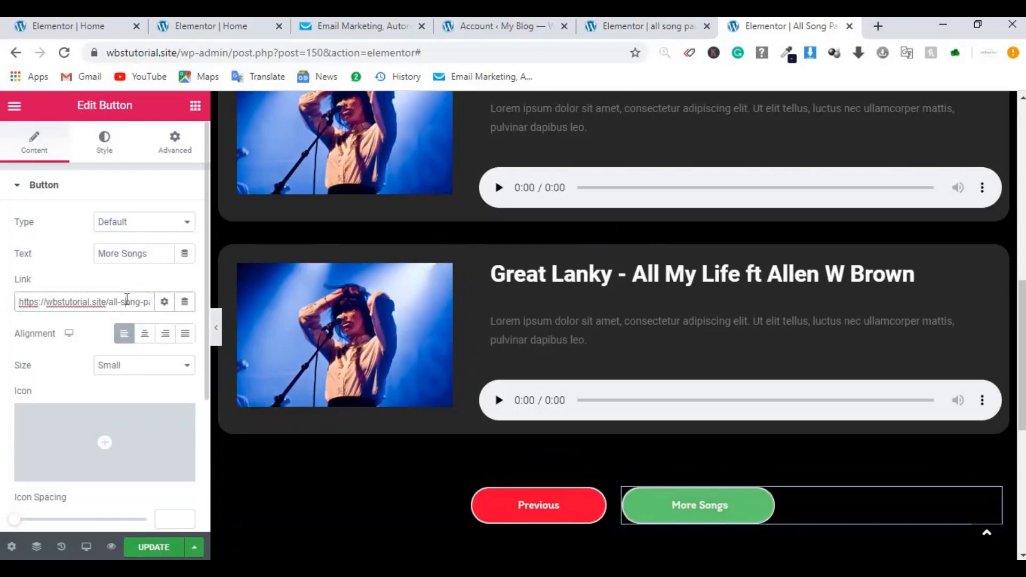
{"action": "key", "text": "Right"}
{"action": "key", "text": "Right"}
{"action": "key", "text": "Right"}
{"action": "key", "text": "Right"}
{"action": "key", "text": "Right"}
{"action": "key", "text": "Right"}
{"action": "key", "text": "Right"}
{"action": "key", "text": "Right"}
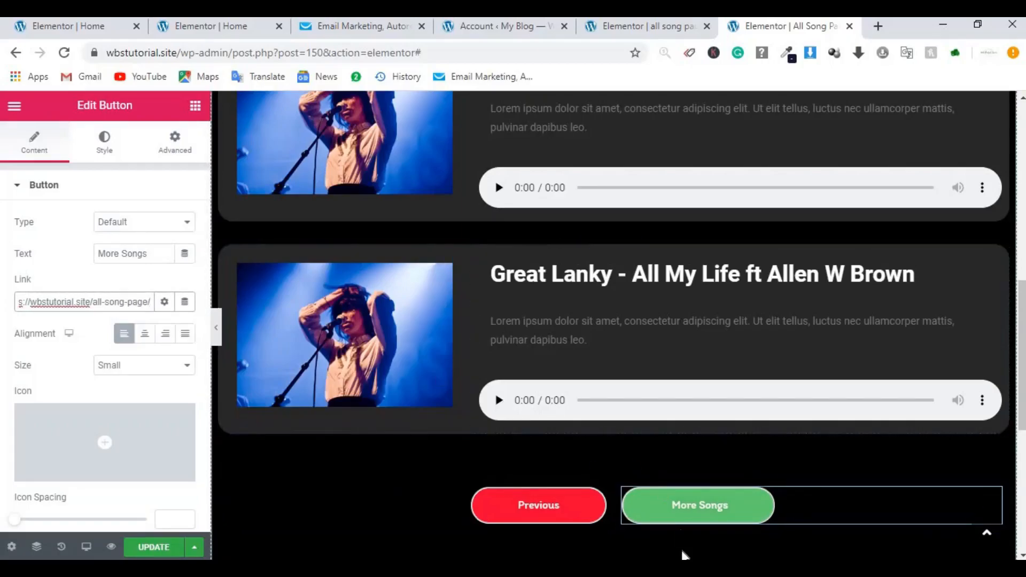
{"action": "left_click", "coordinate": [682, 569]}
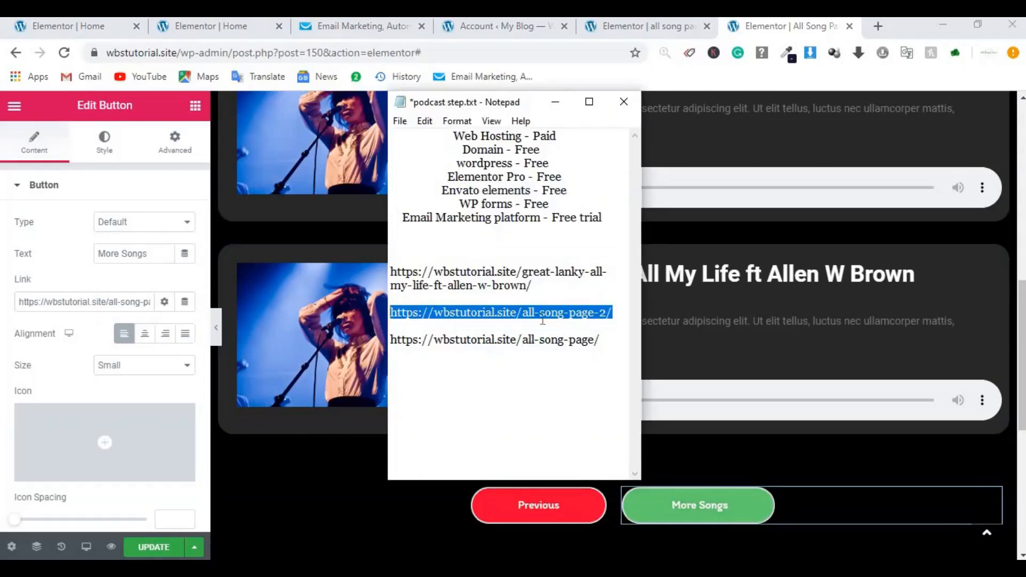
{"action": "left_click", "coordinate": [121, 301]}
{"action": "double_click", "coordinate": [121, 301]}
{"action": "key", "text": "ctrl+a"}
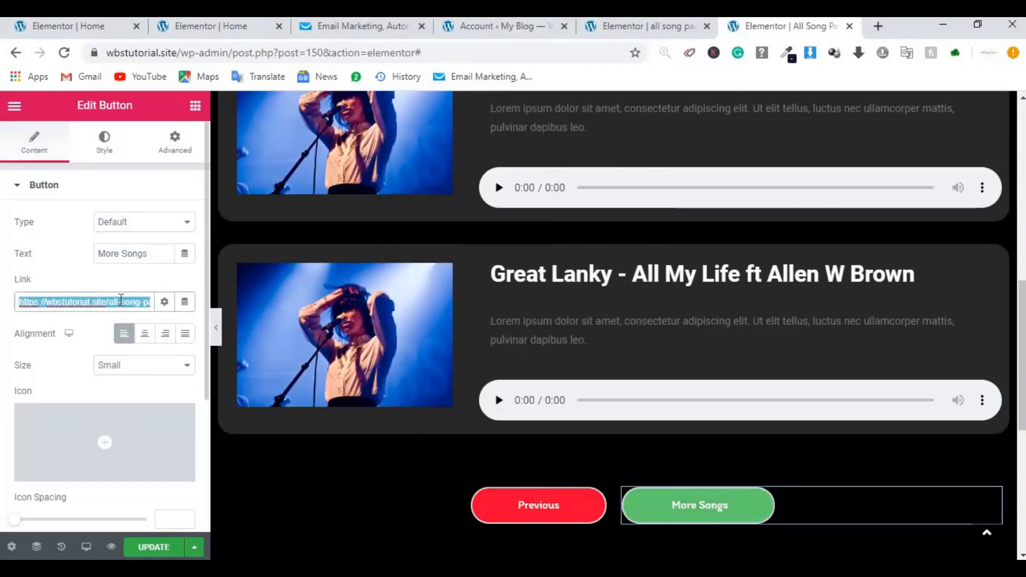
{"action": "key", "text": "ctrl+v"}
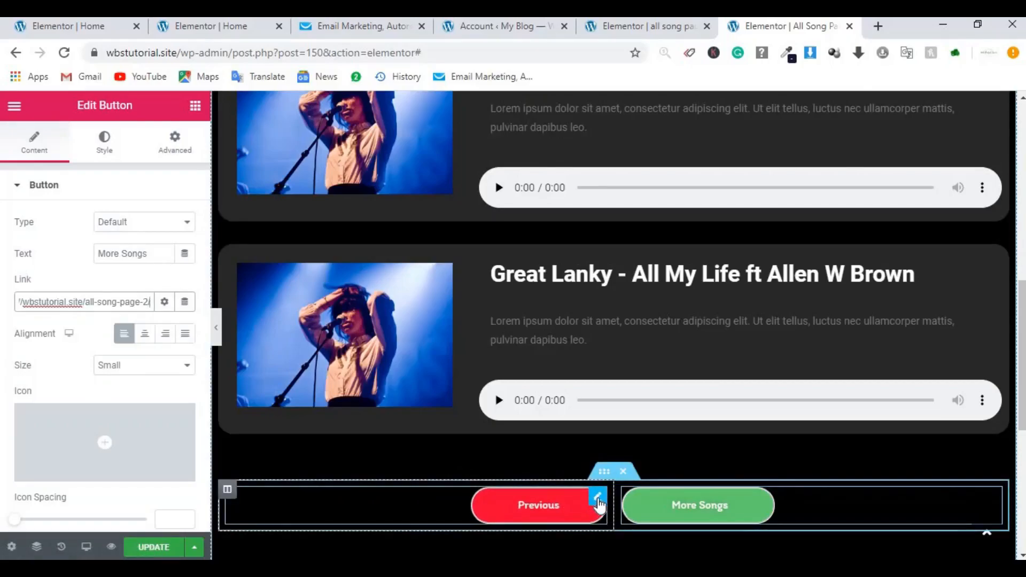
Step: Confirm the Previous button links to the first all-song-page address, then save the page
{"action": "left_click", "coordinate": [595, 499]}
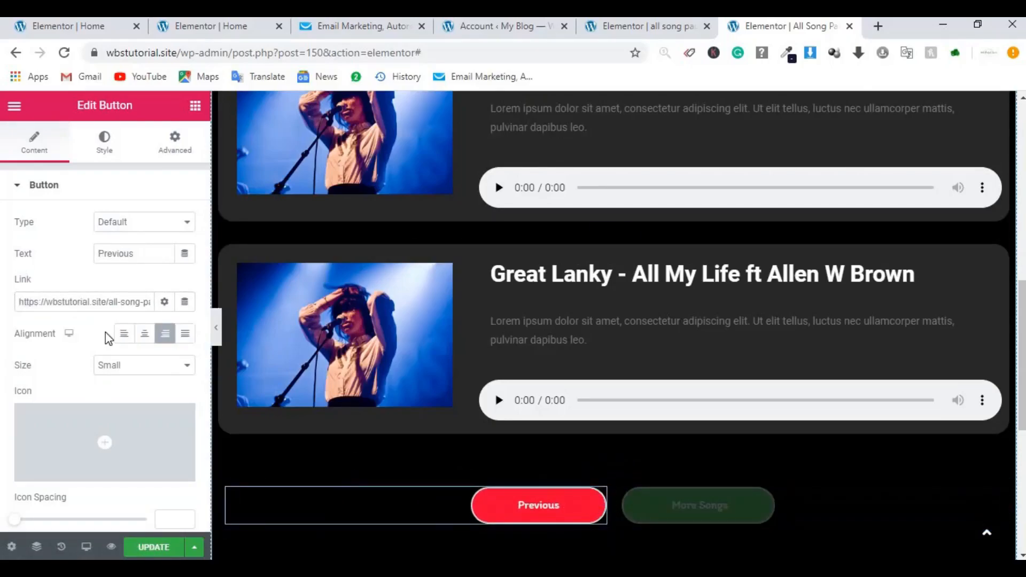
{"action": "left_click", "coordinate": [133, 301]}
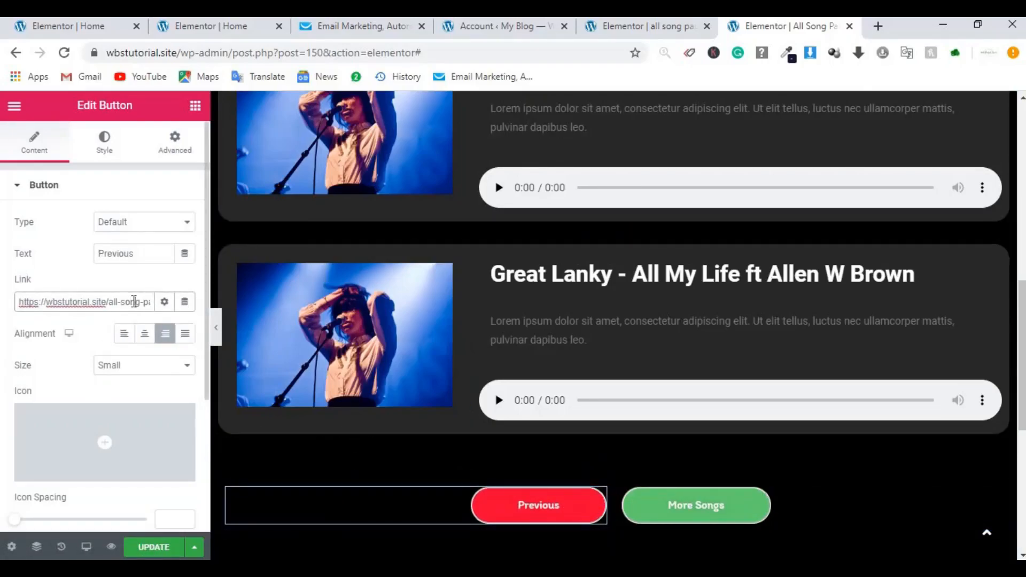
{"action": "key", "text": "End"}
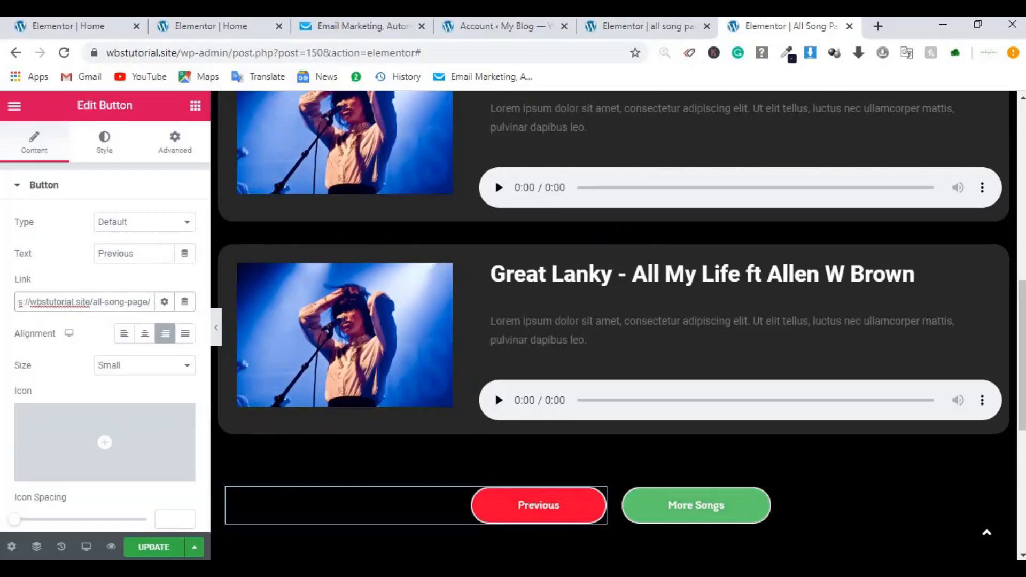
{"action": "key", "text": "alt+Tab"}
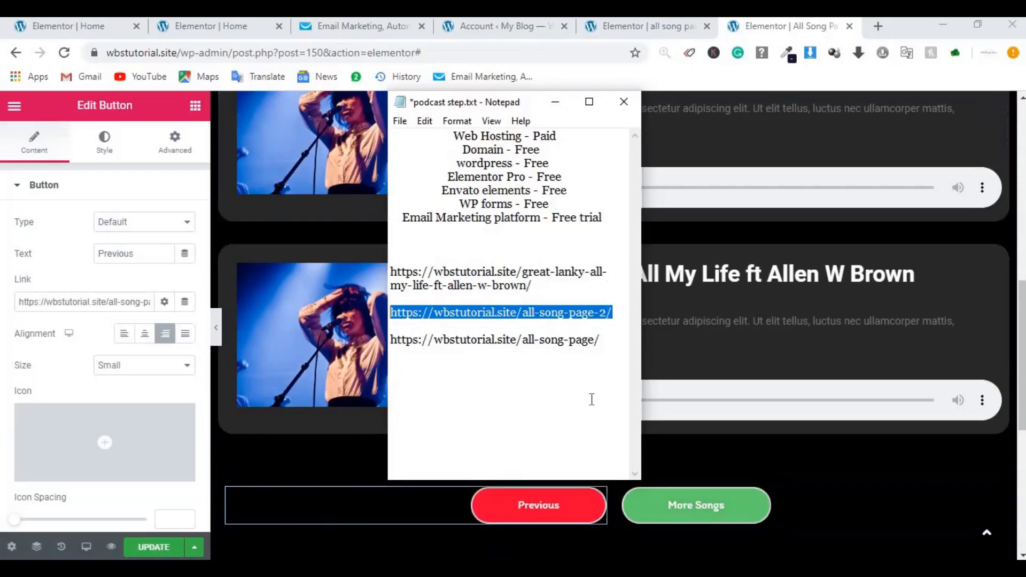
{"action": "left_click", "coordinate": [645, 27]}
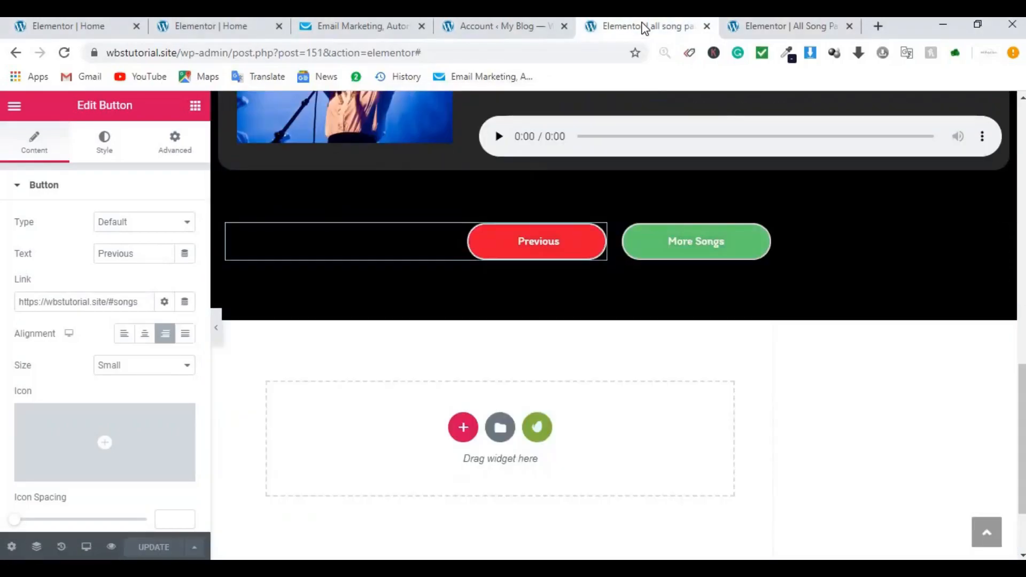
{"action": "left_click", "coordinate": [746, 27]}
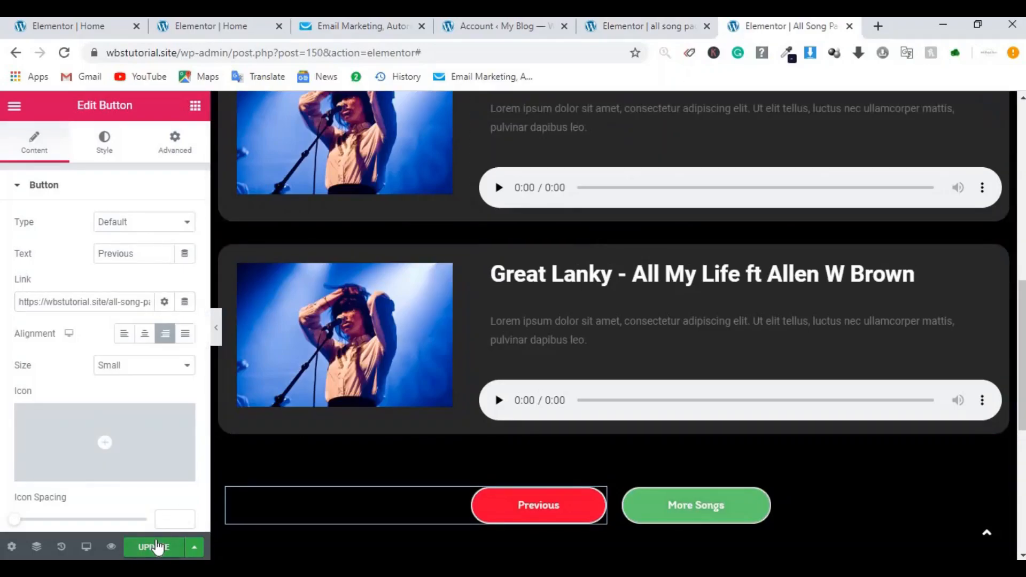
{"action": "left_click", "coordinate": [156, 547]}
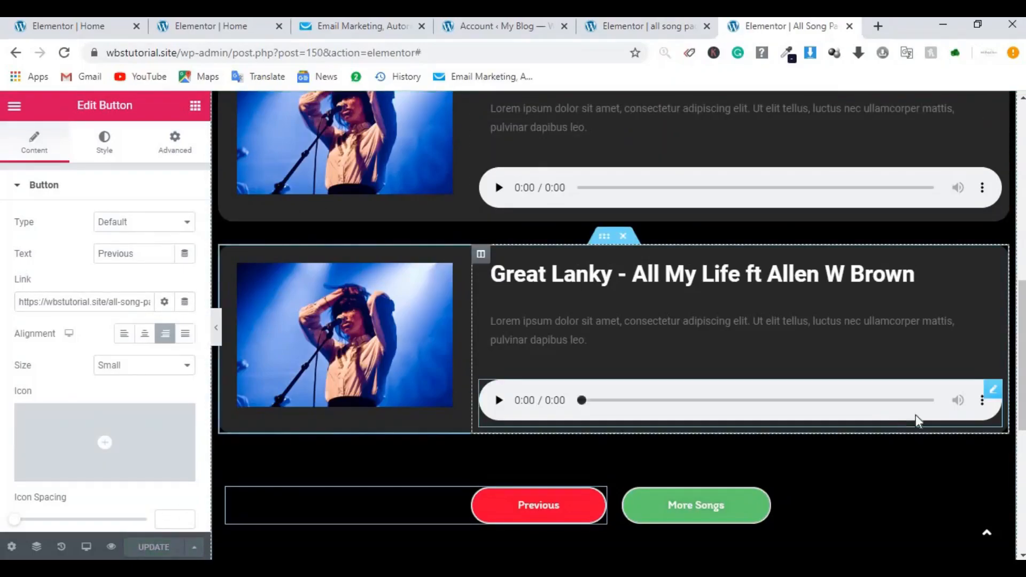
Step: Leave the Elementor editors and open the Dashboard in the My Blog admin tab
{"action": "left_click_drag", "start_coordinate": [1023, 411], "coordinate": [1016, 129]}
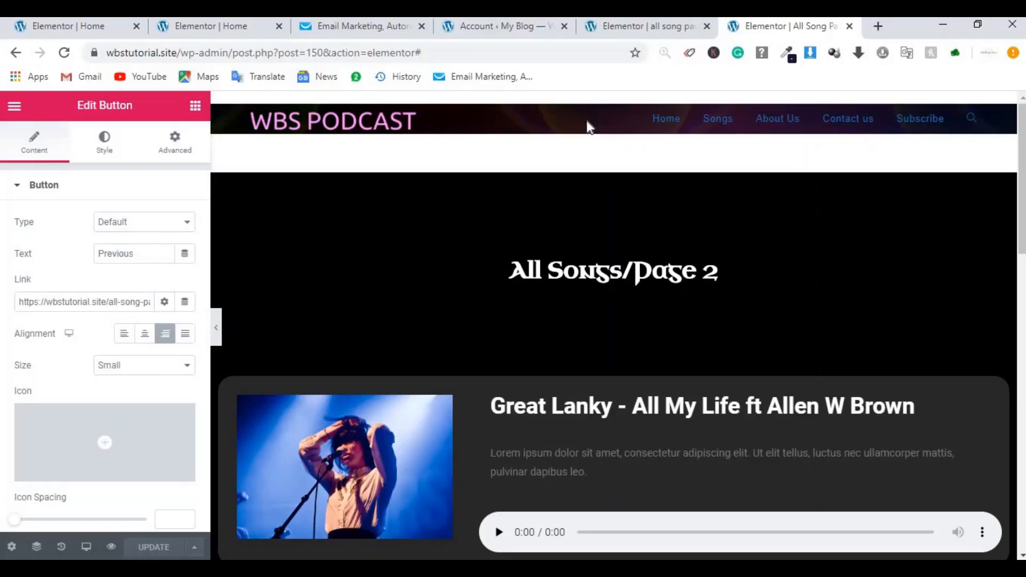
{"action": "left_click", "coordinate": [236, 32]}
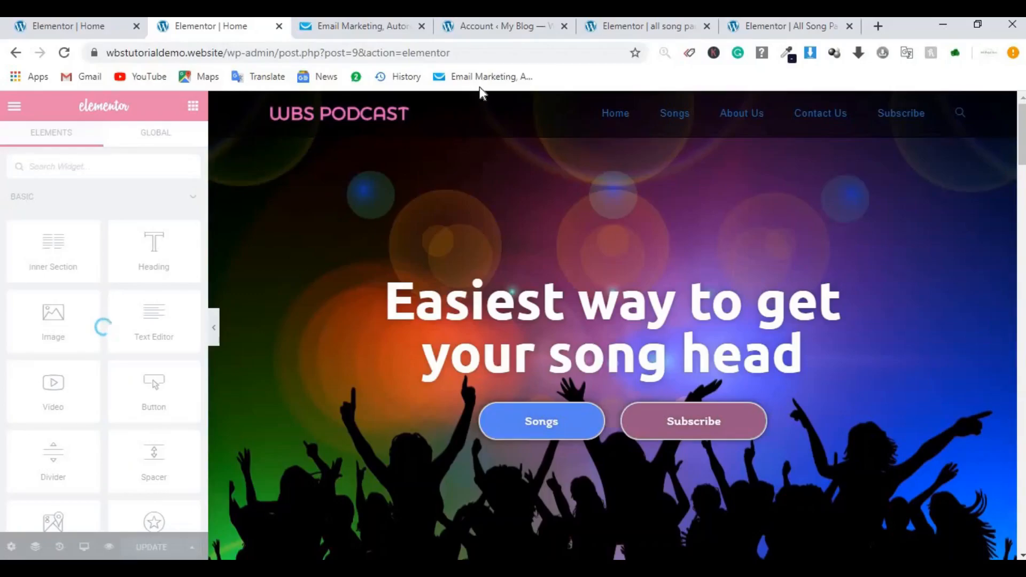
{"action": "left_click", "coordinate": [795, 32]}
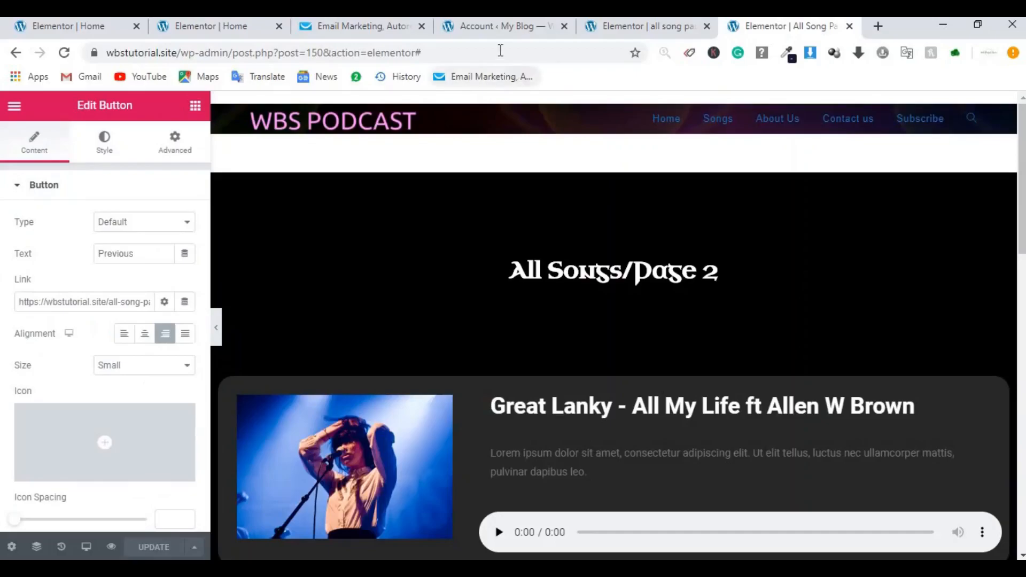
{"action": "left_click", "coordinate": [514, 30]}
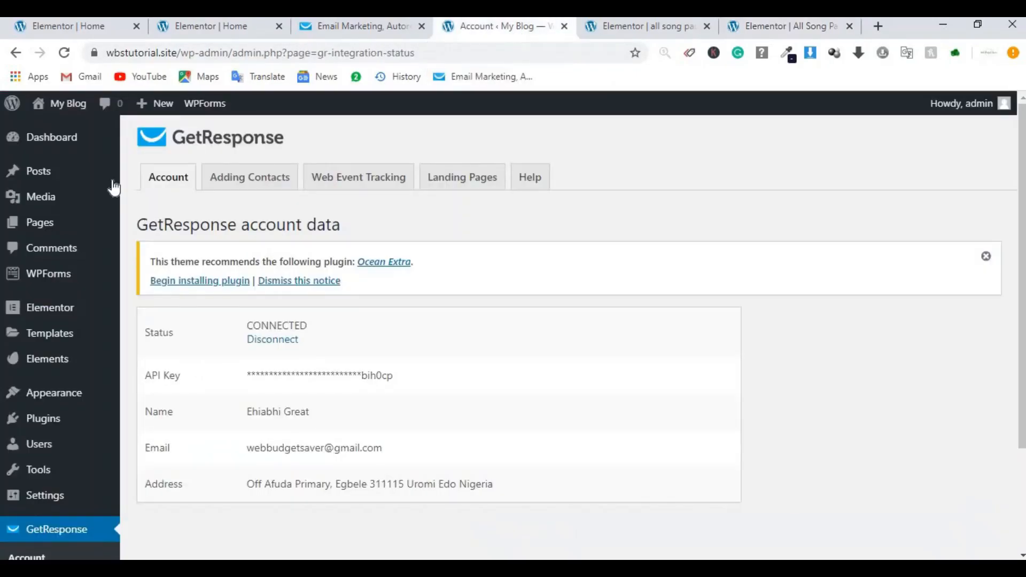
{"action": "left_click", "coordinate": [65, 151]}
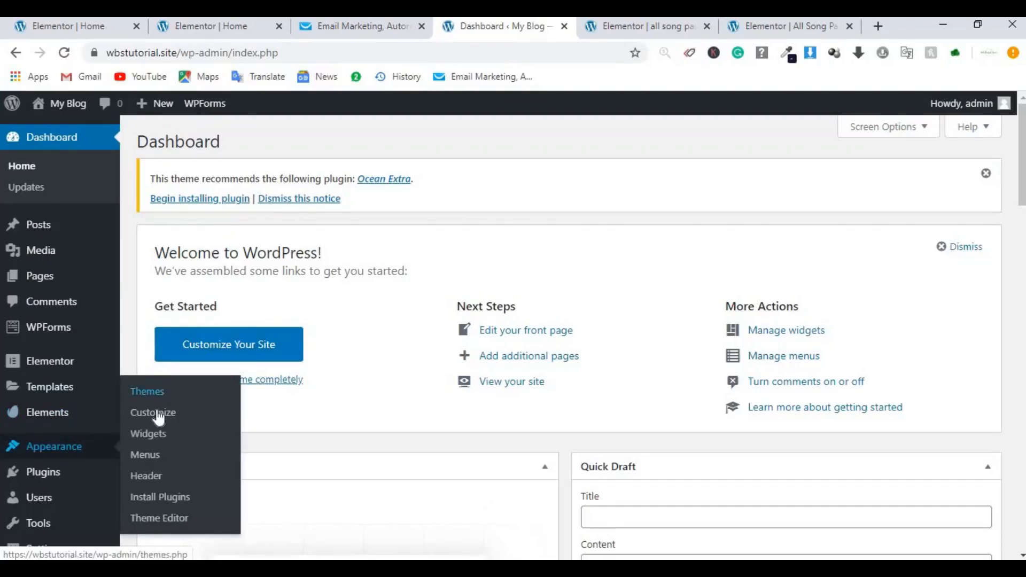
Step: Uncheck Enable Top Bar under Customizer Top Bar > General and publish the change
{"action": "left_click", "coordinate": [231, 340]}
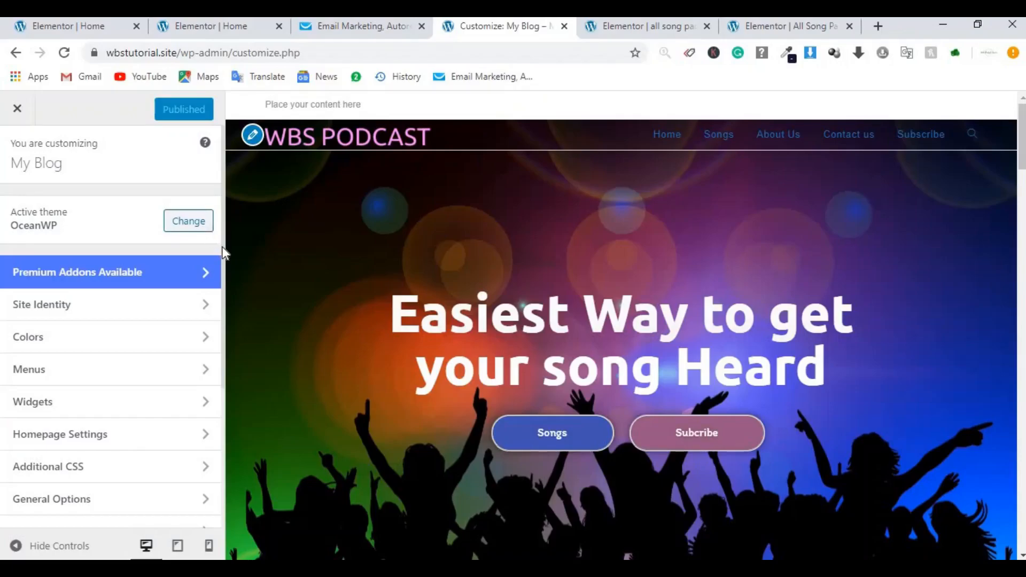
{"action": "left_click_drag", "start_coordinate": [222, 246], "coordinate": [221, 383]}
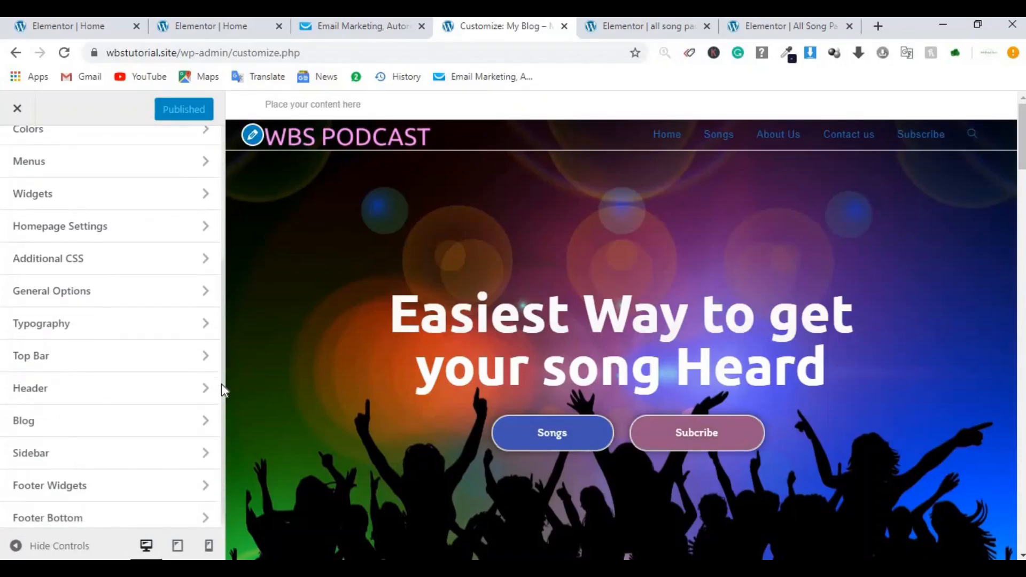
{"action": "left_click", "coordinate": [74, 365]}
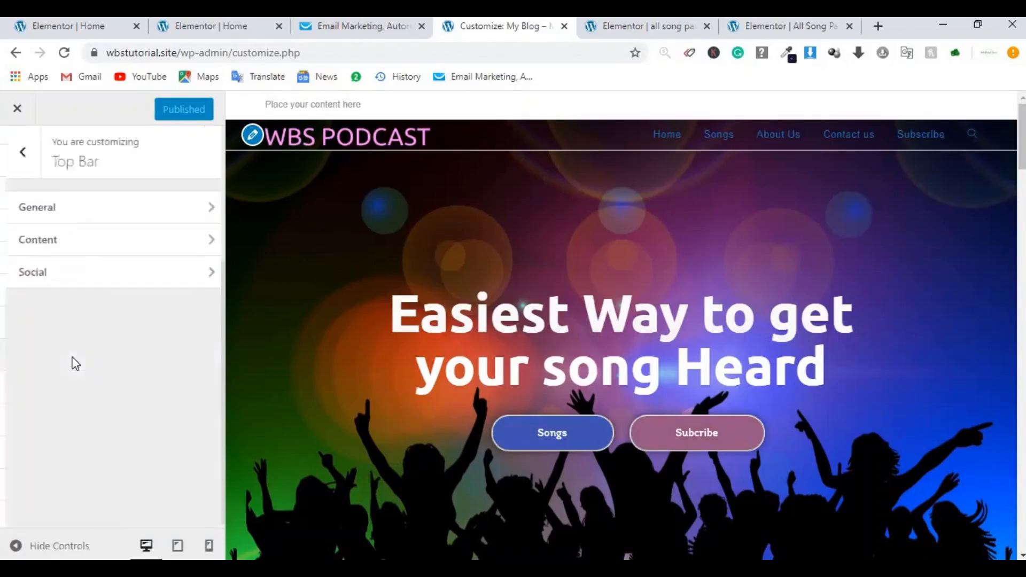
{"action": "left_click", "coordinate": [92, 216]}
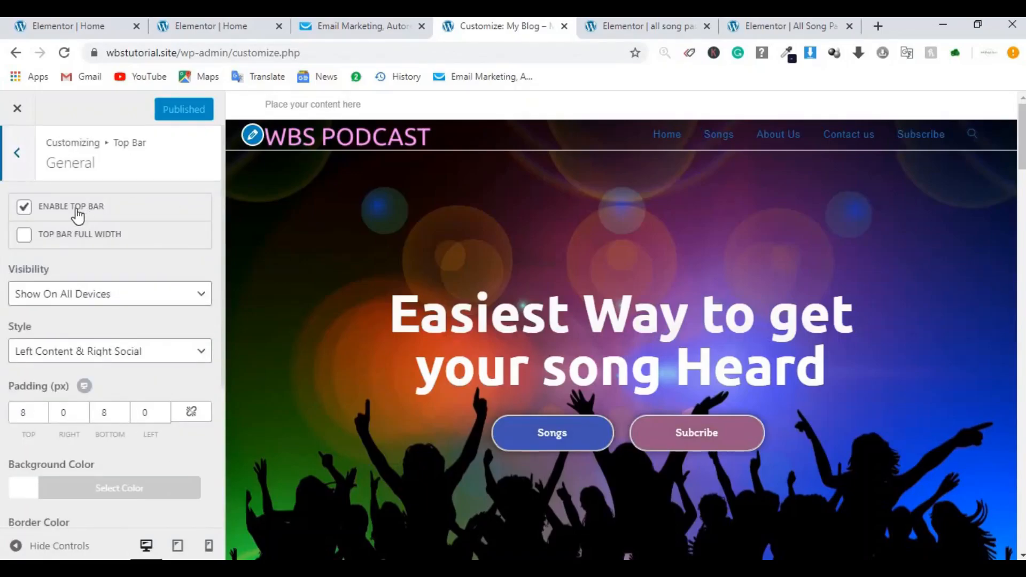
{"action": "left_click", "coordinate": [78, 215]}
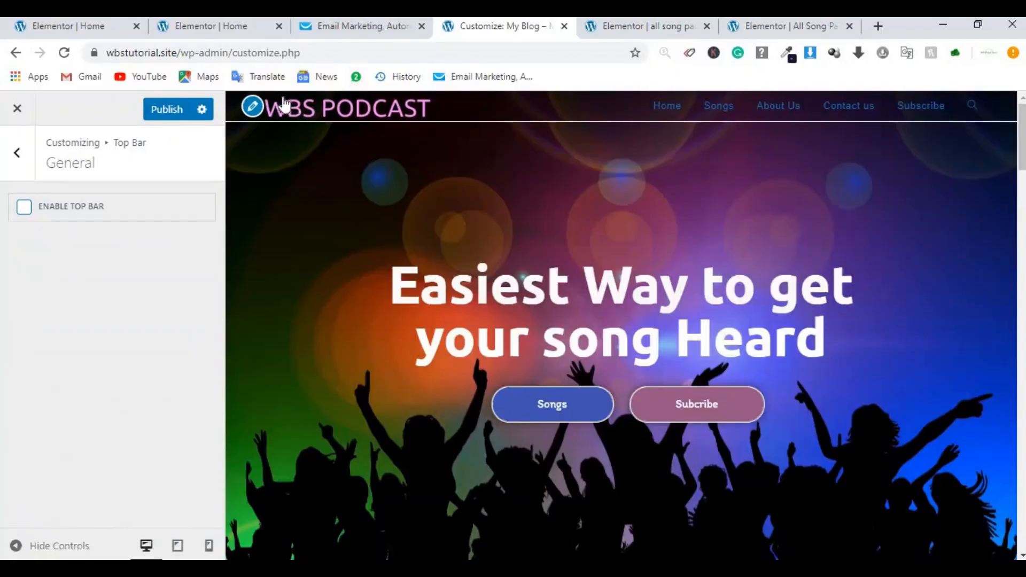
{"action": "left_click", "coordinate": [168, 109]}
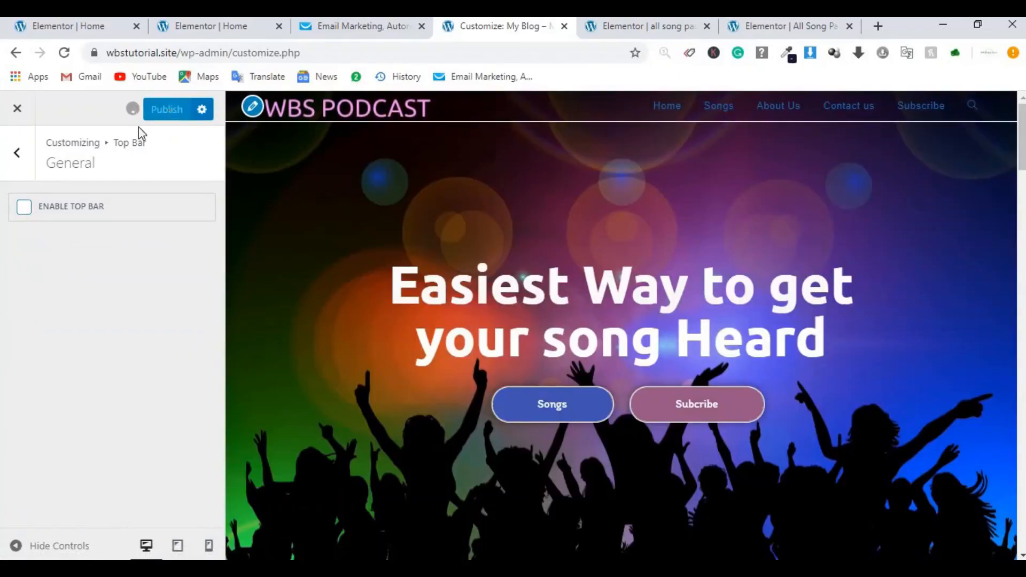
{"action": "left_click", "coordinate": [18, 160]}
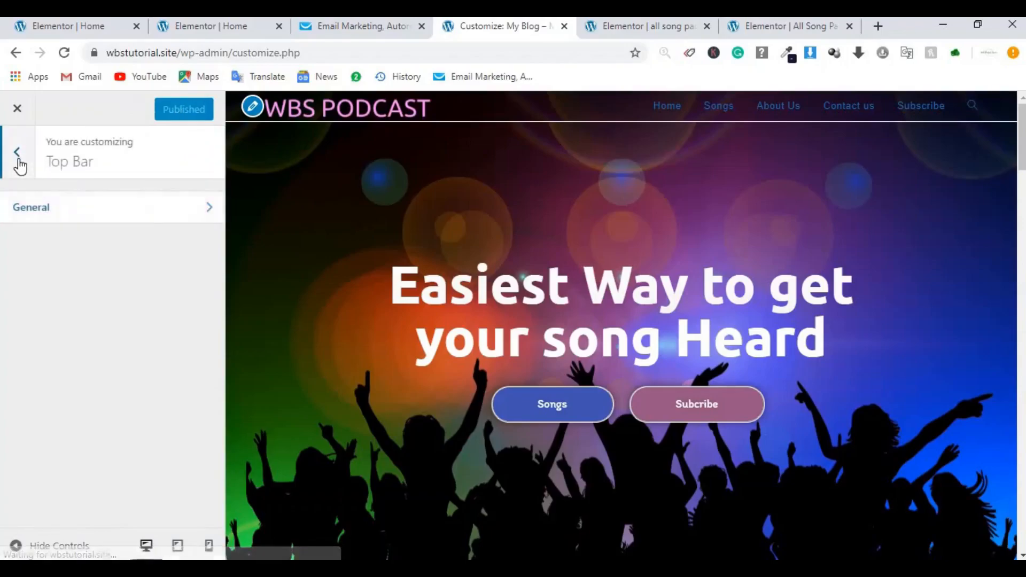
{"action": "left_click", "coordinate": [18, 161]}
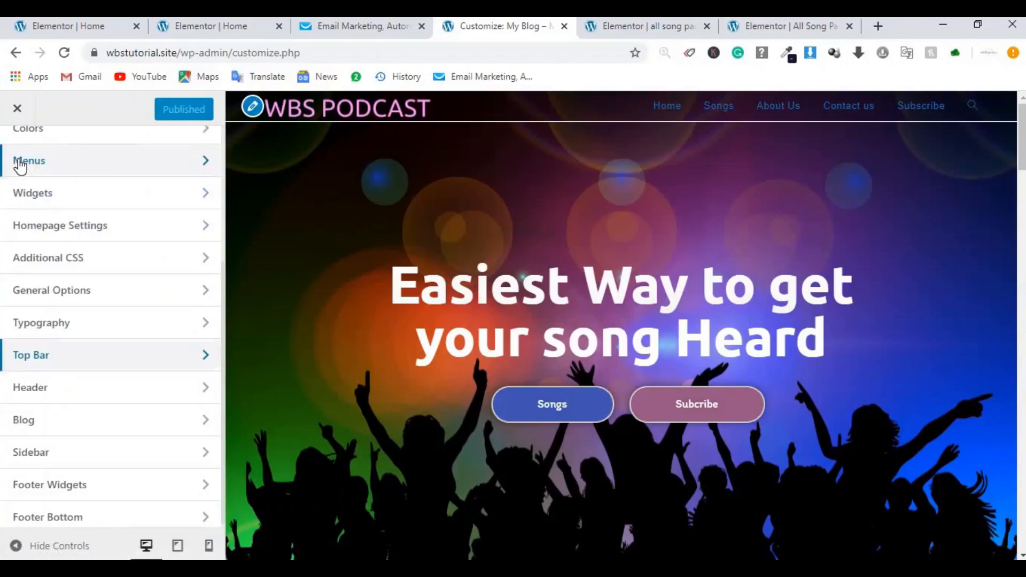
Step: Change the header height in Header > General from 40 to 55
{"action": "left_click", "coordinate": [69, 400]}
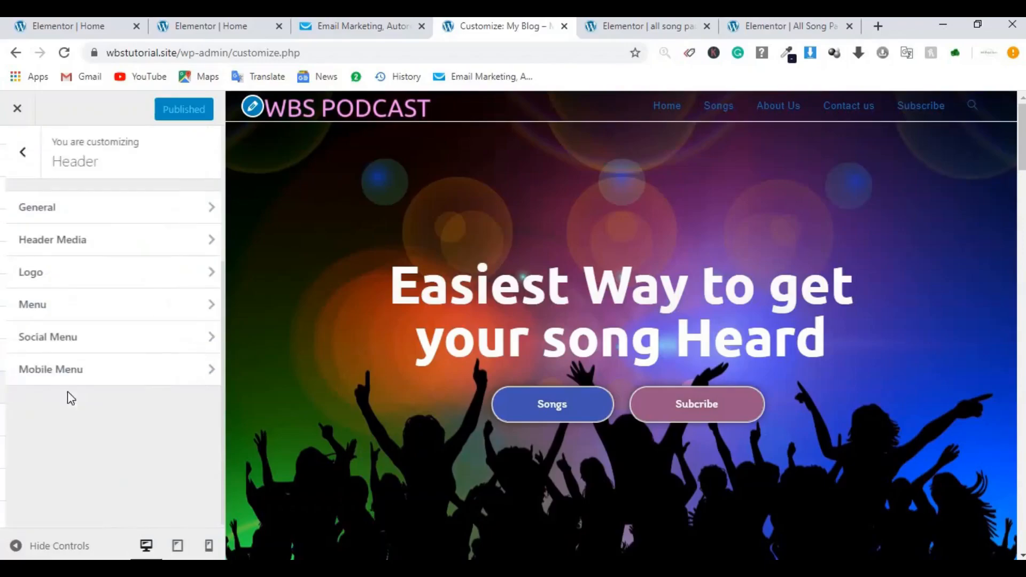
{"action": "left_click", "coordinate": [109, 218]}
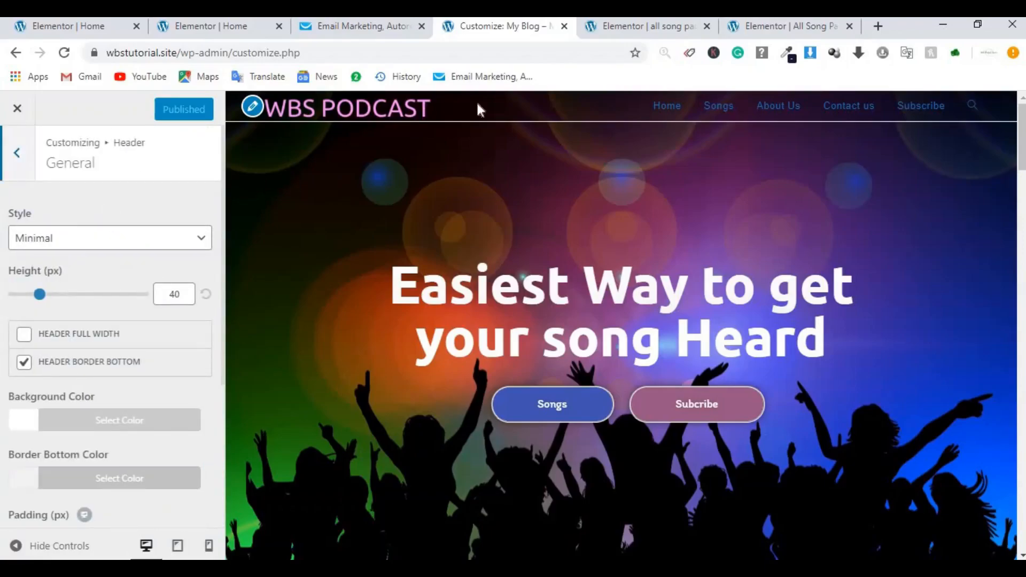
{"action": "left_click", "coordinate": [186, 293]}
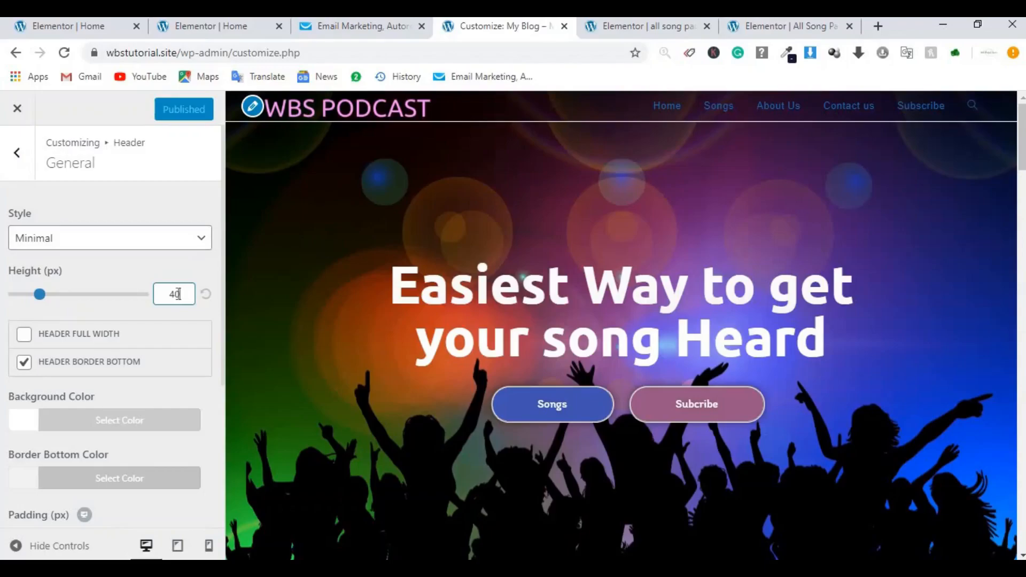
{"action": "left_click_drag", "start_coordinate": [179, 294], "coordinate": [171, 294]}
{"action": "type", "text": "55"}
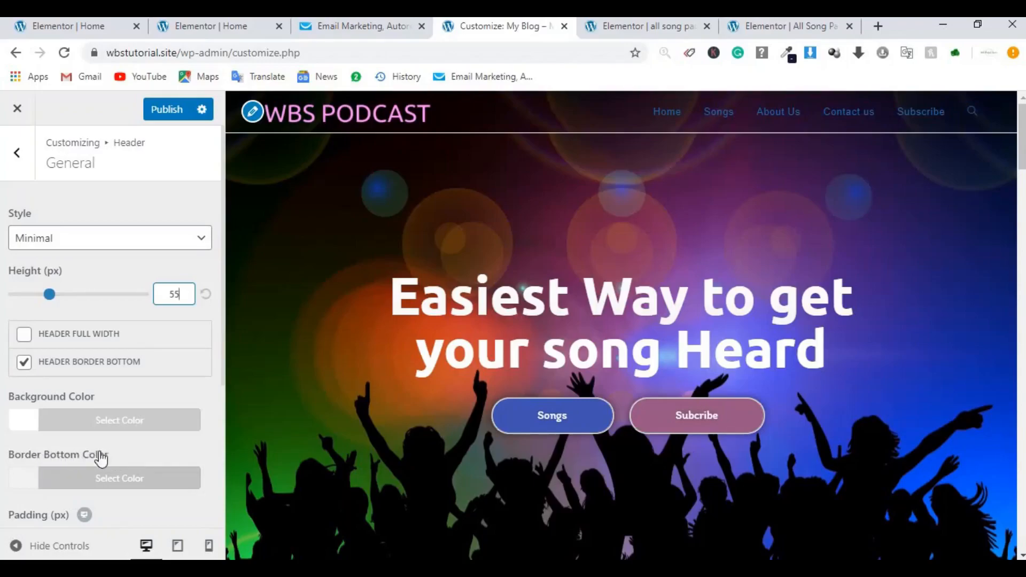
Step: Set the header's Border Bottom Color to black
{"action": "left_click", "coordinate": [118, 479]}
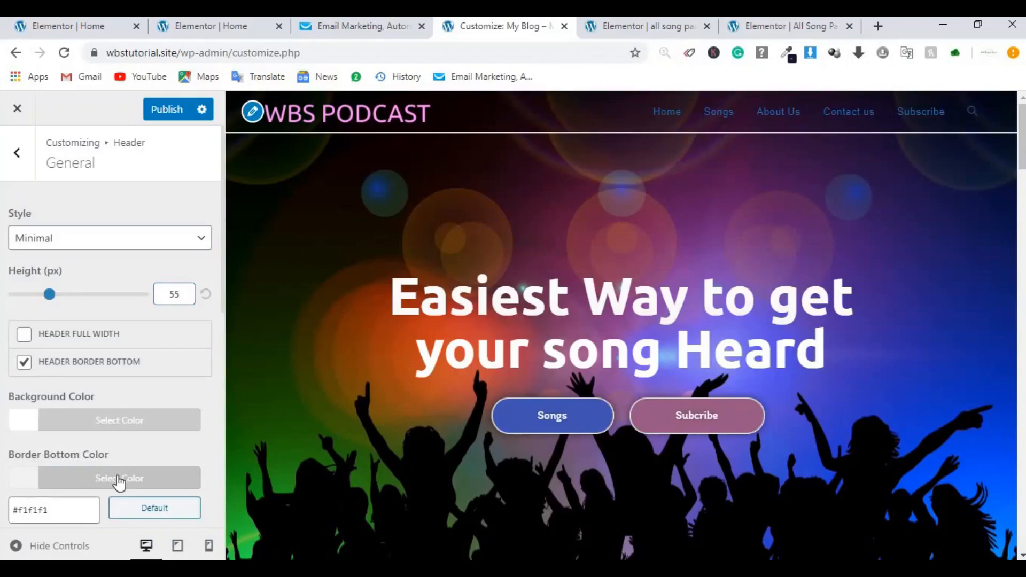
{"action": "left_click", "coordinate": [223, 288]}
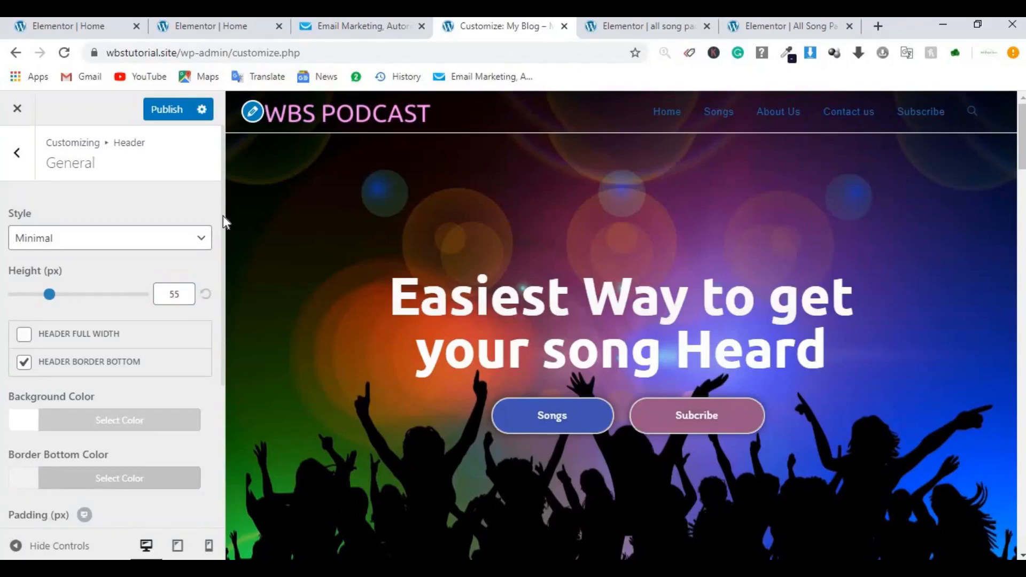
{"action": "scroll", "coordinate": [216, 295], "scroll_direction": "down", "scroll_amount": 3}
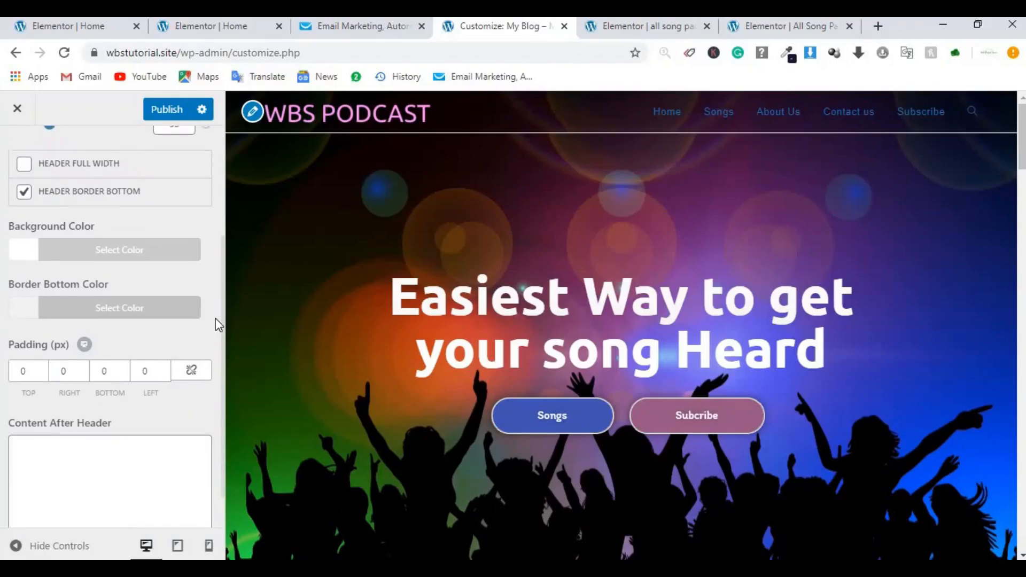
{"action": "left_click", "coordinate": [143, 315]}
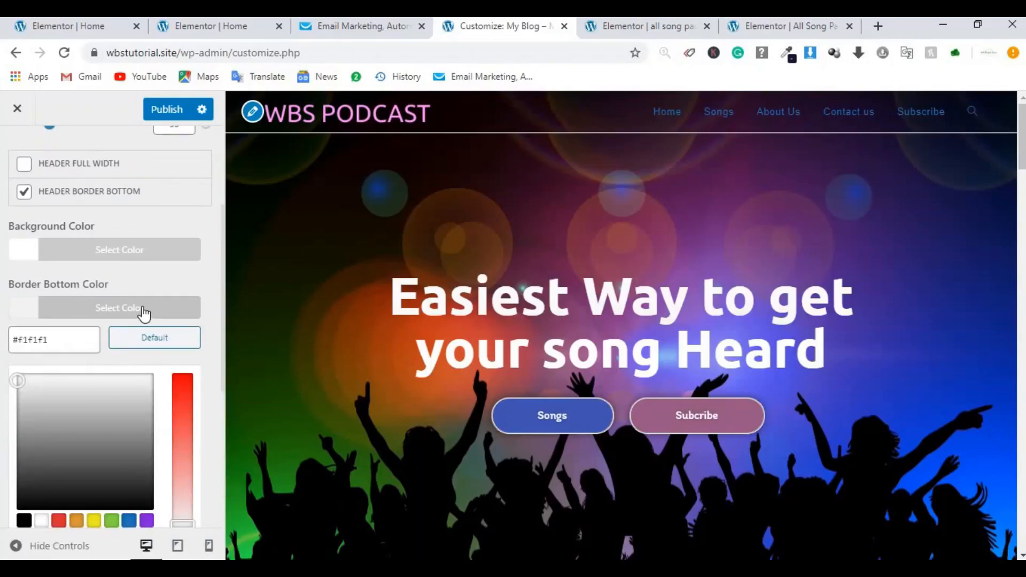
{"action": "left_click", "coordinate": [24, 520]}
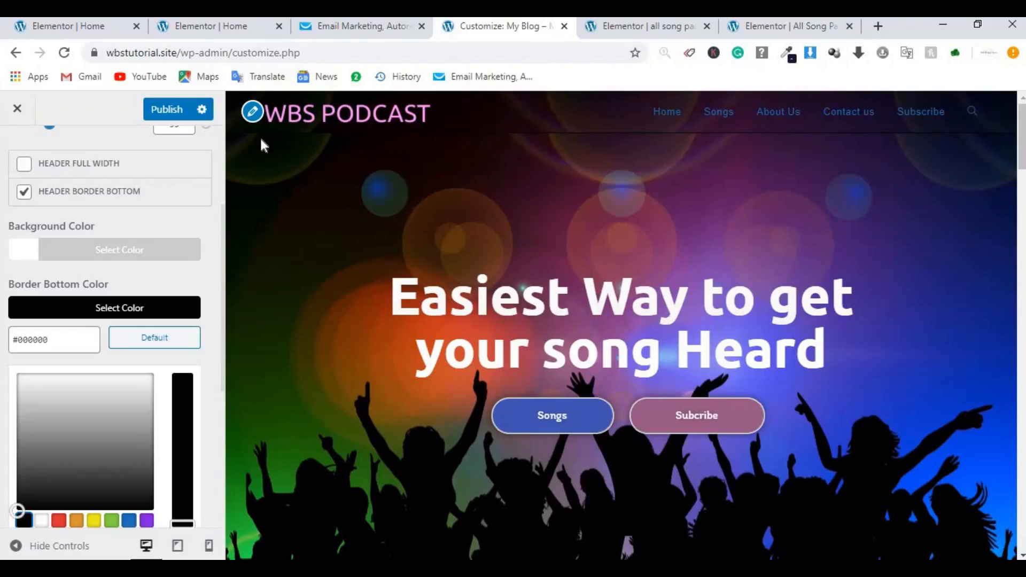
Step: Publish the header changes, then publish the Customizer again after returning to it
{"action": "left_click", "coordinate": [170, 110]}
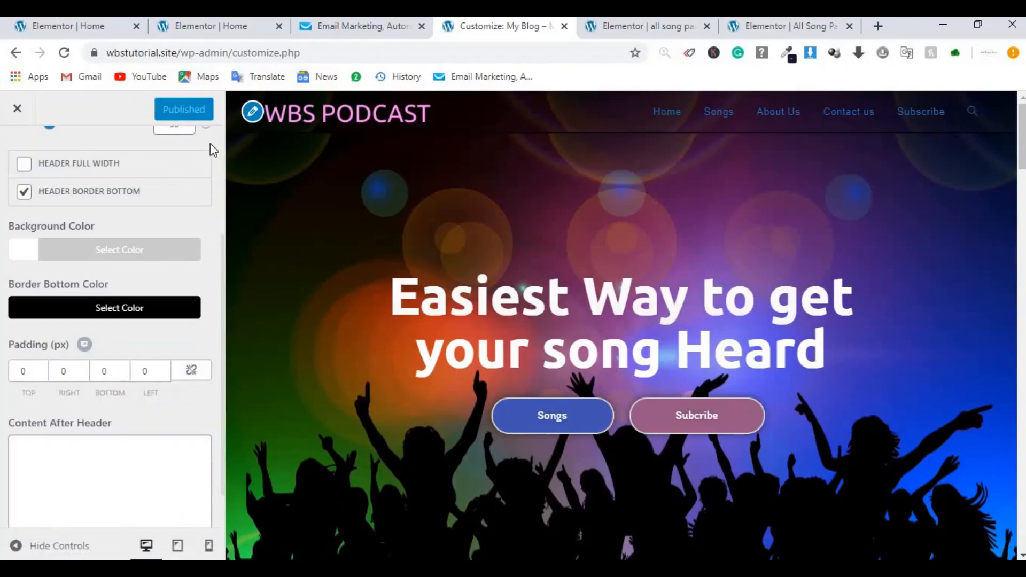
{"action": "scroll", "coordinate": [207, 328], "scroll_direction": "up", "scroll_amount": 3}
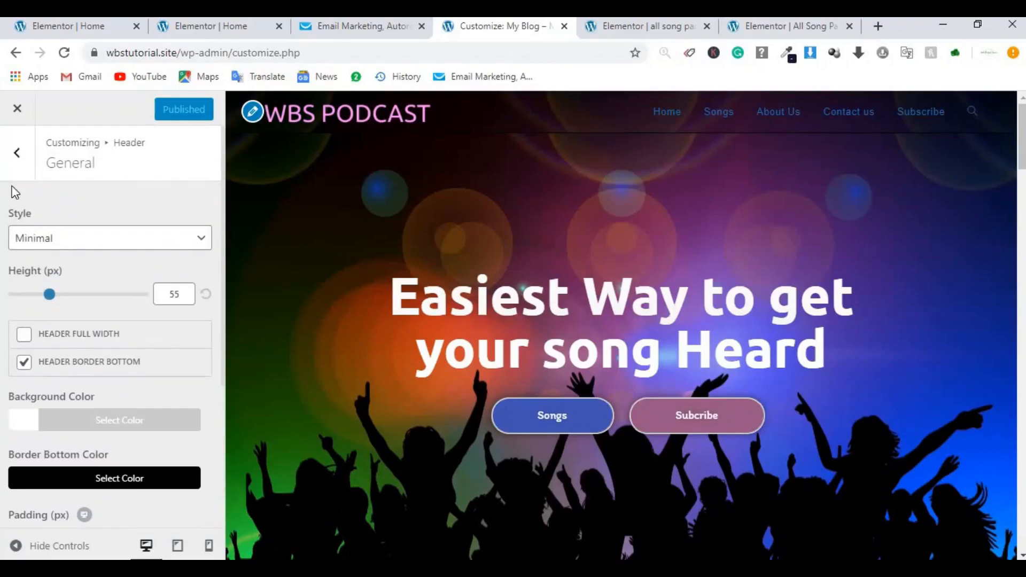
{"action": "left_click", "coordinate": [18, 169]}
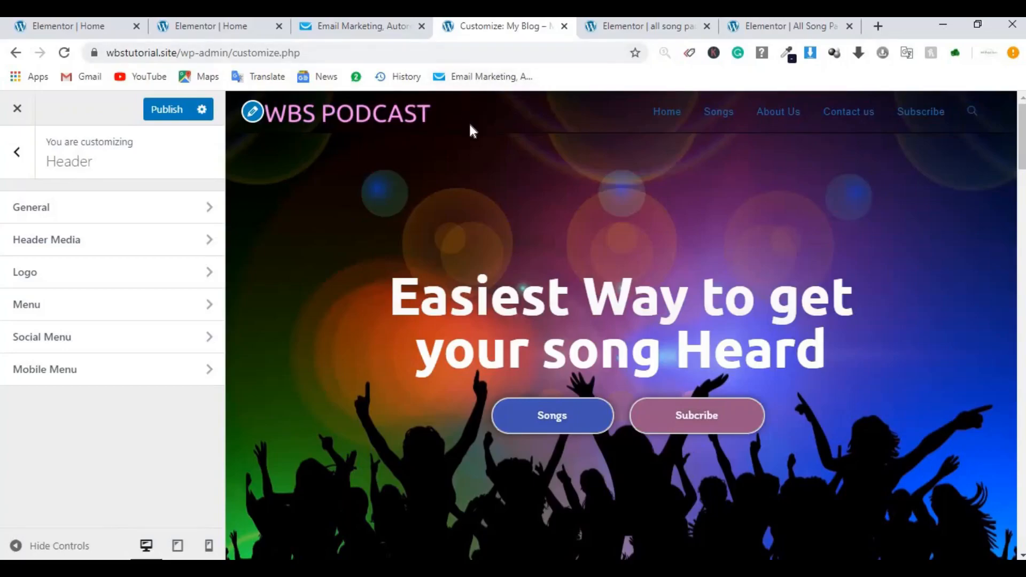
{"action": "left_click", "coordinate": [217, 27]}
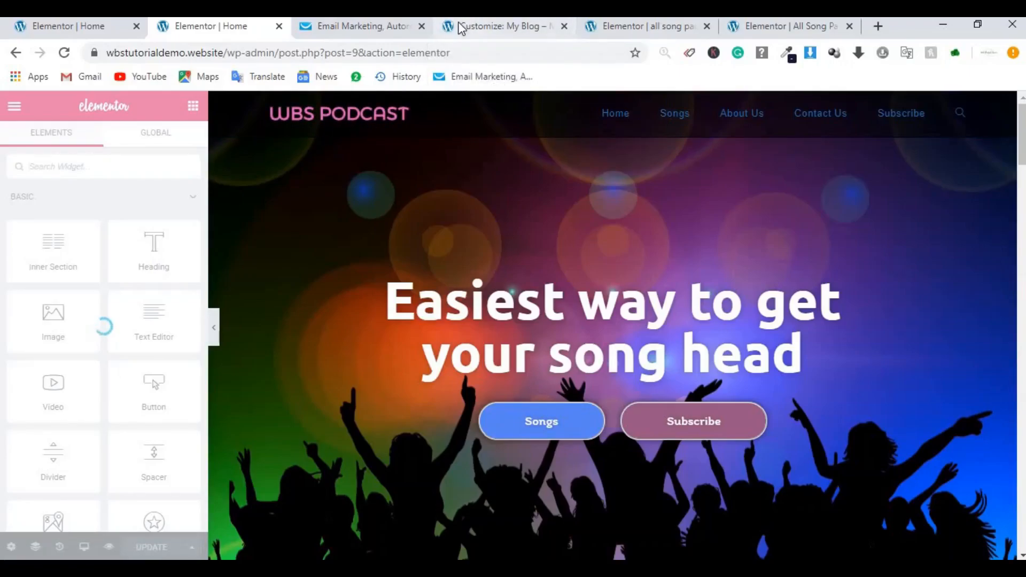
{"action": "left_click", "coordinate": [482, 27]}
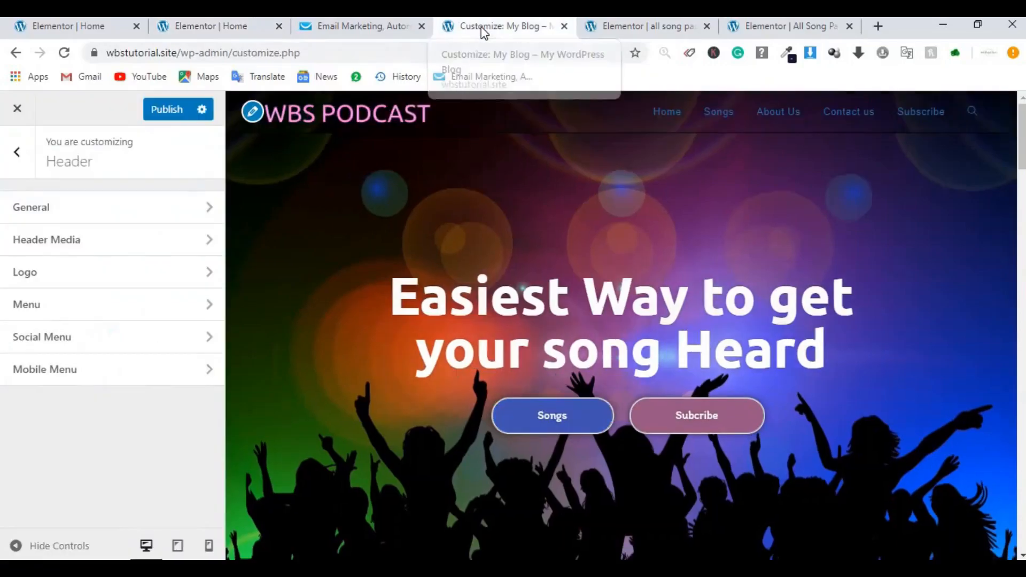
{"action": "left_click", "coordinate": [174, 114]}
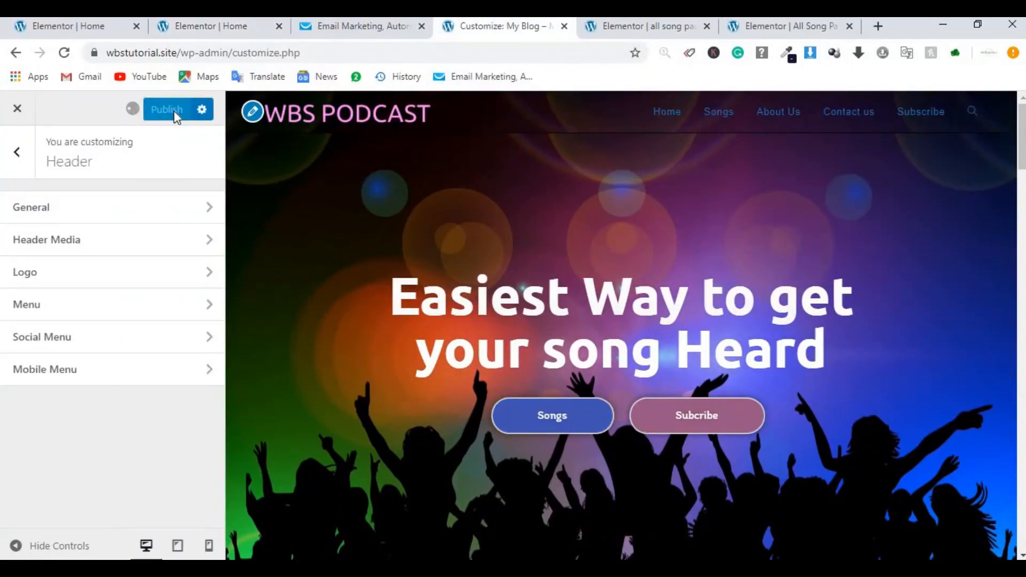